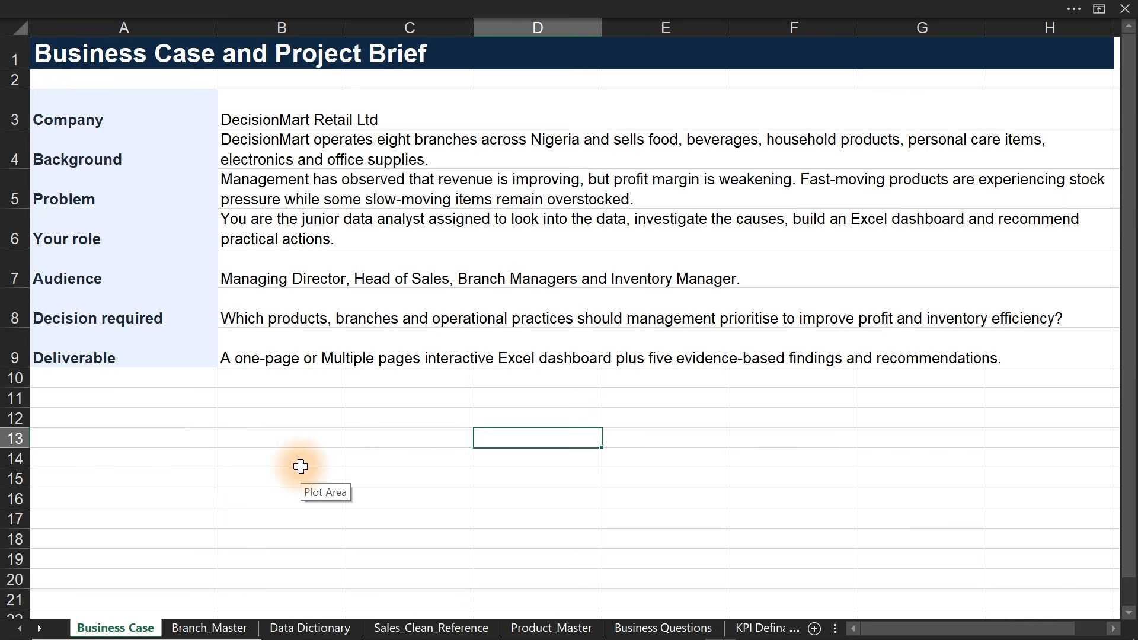
- Review the Business Case rows (Background, Problem, Your role, Audience), then switch to the Data Dictionary sheet
drag(91, 118, 157, 350)
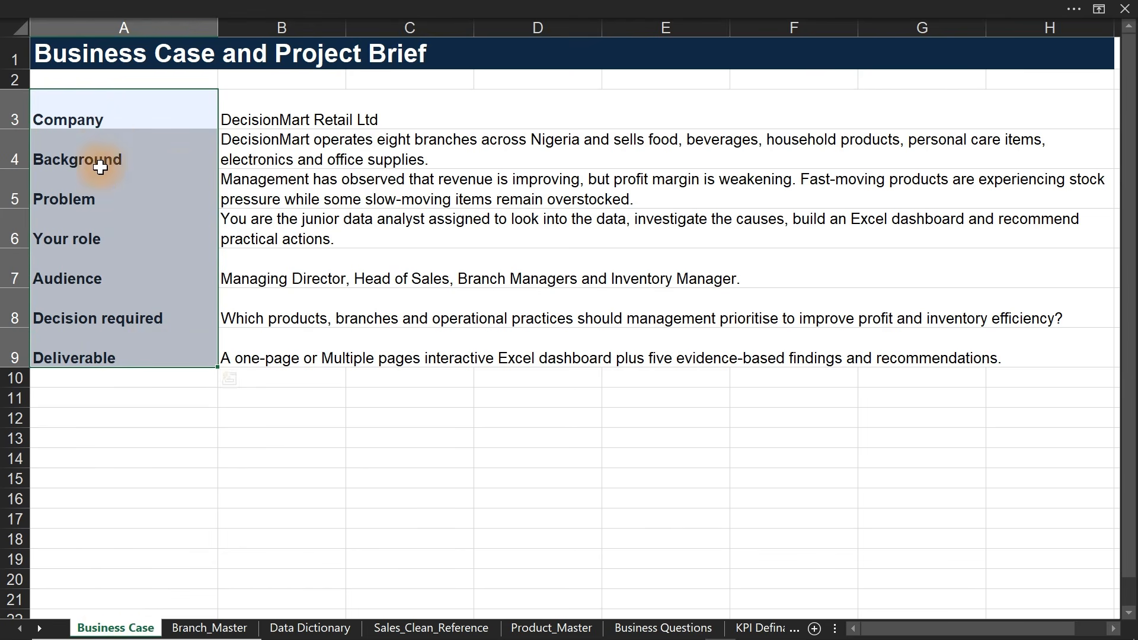
click(303, 157)
click(316, 201)
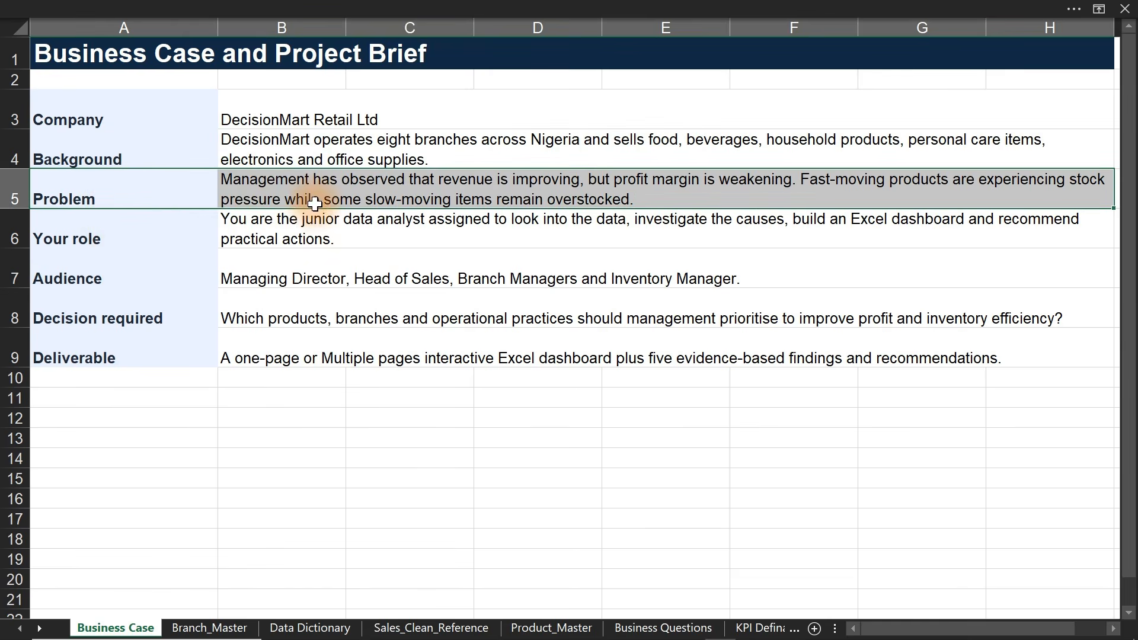
drag(116, 261, 303, 240)
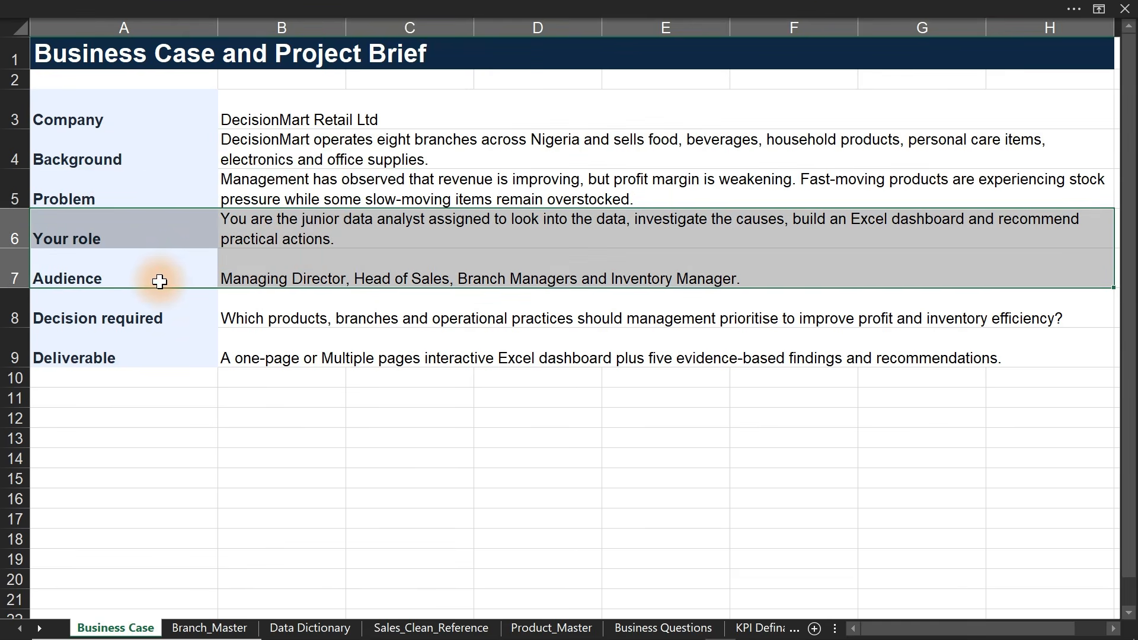
click(179, 280)
drag(179, 280, 357, 270)
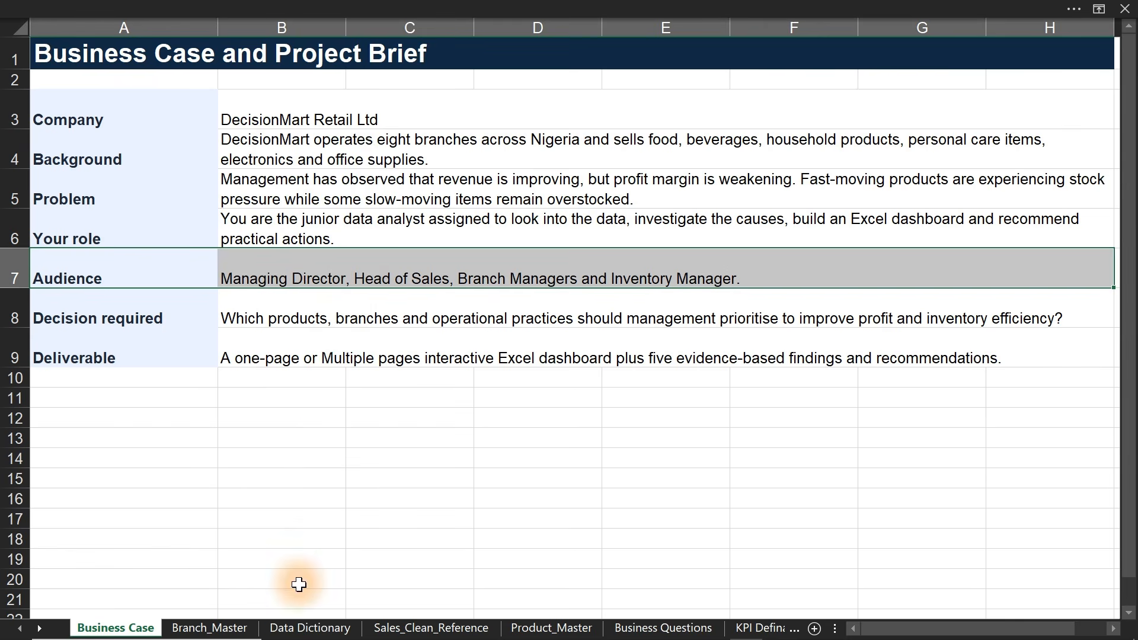
click(307, 629)
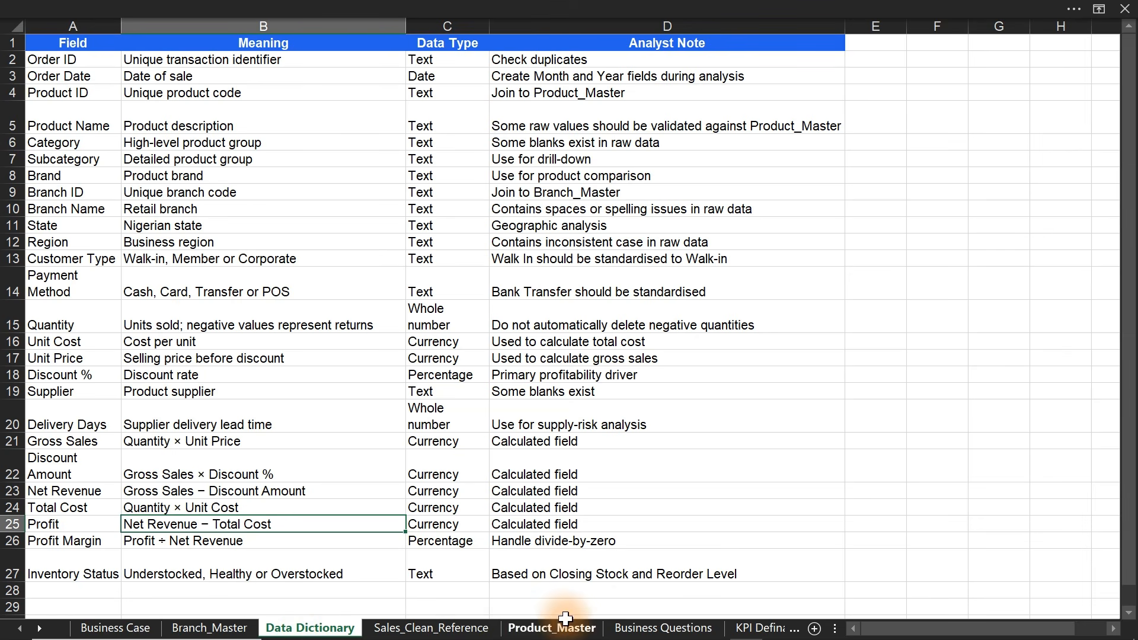
- On KPI Defination, make Discount Rate (B10) and Average Delivery Days (B14) dark red
click(748, 629)
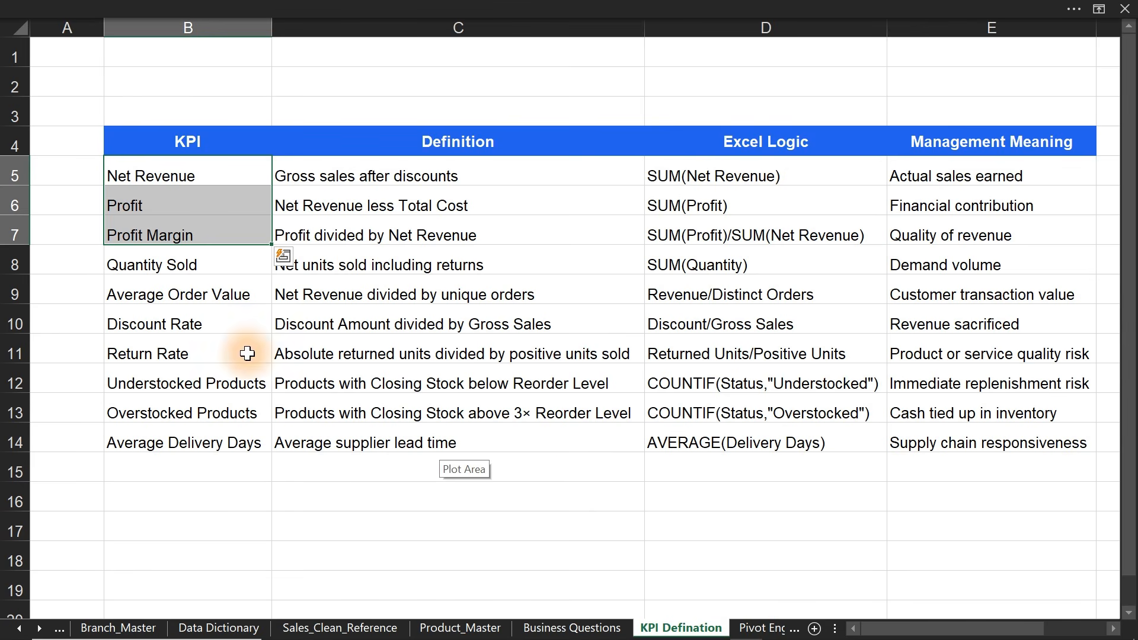
click(198, 328)
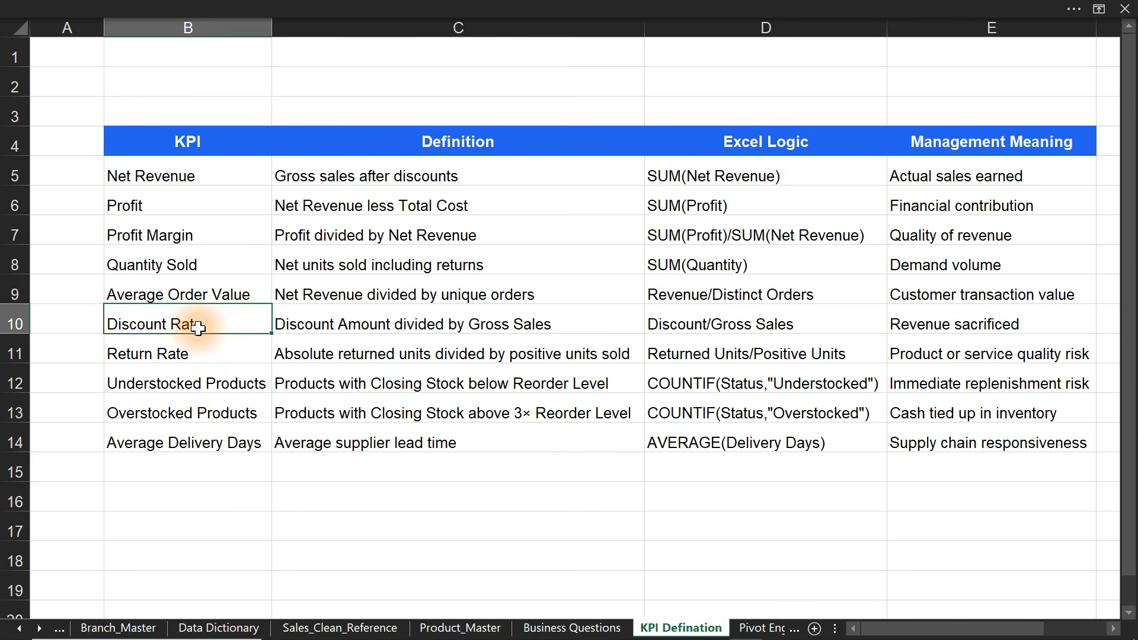
click(345, 8)
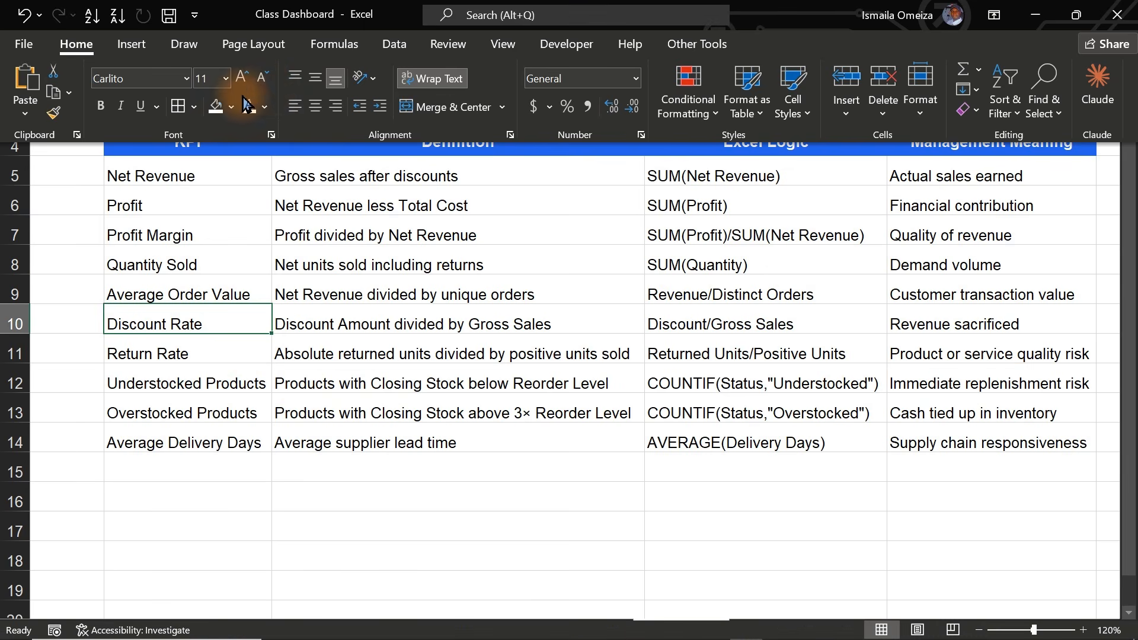
click(266, 108)
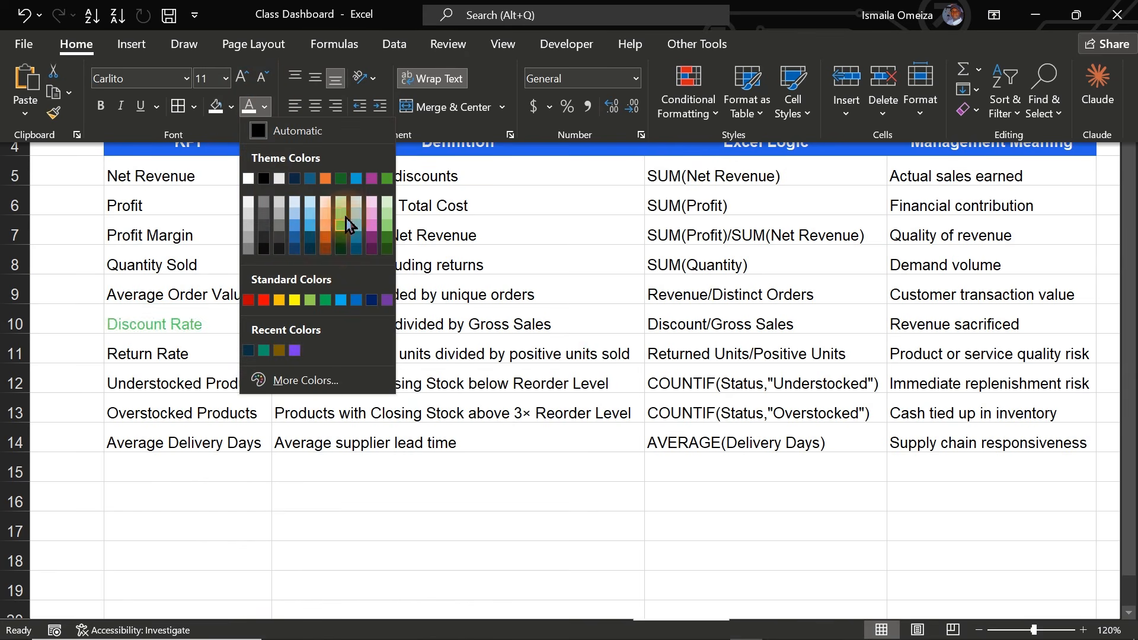
click(248, 301)
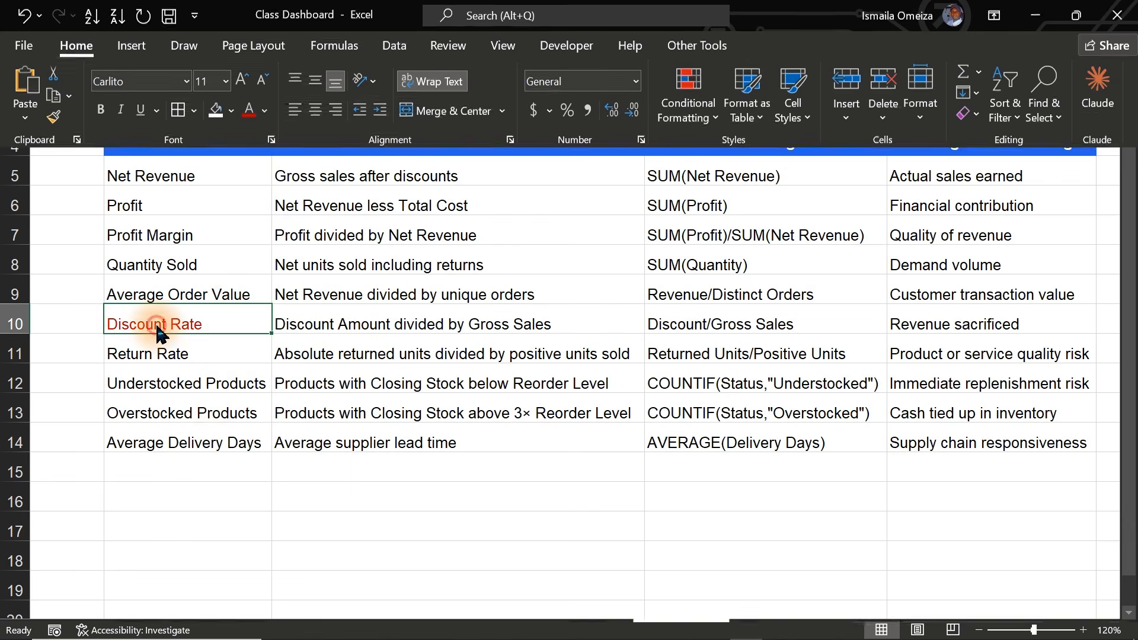
key(ctrl+shift+F1)
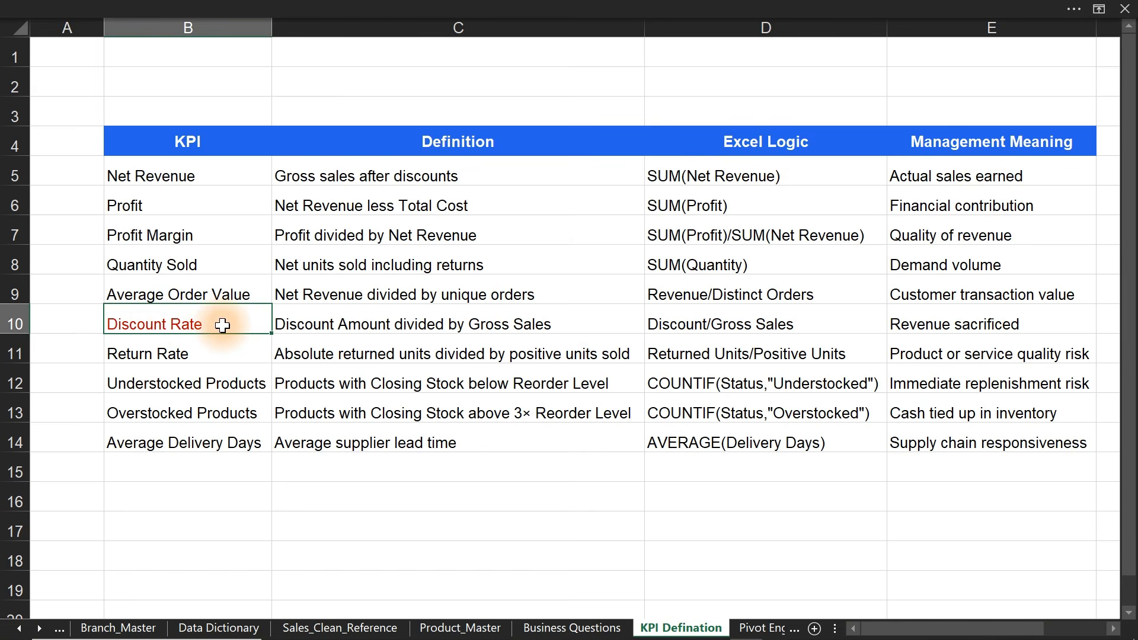
click(159, 440)
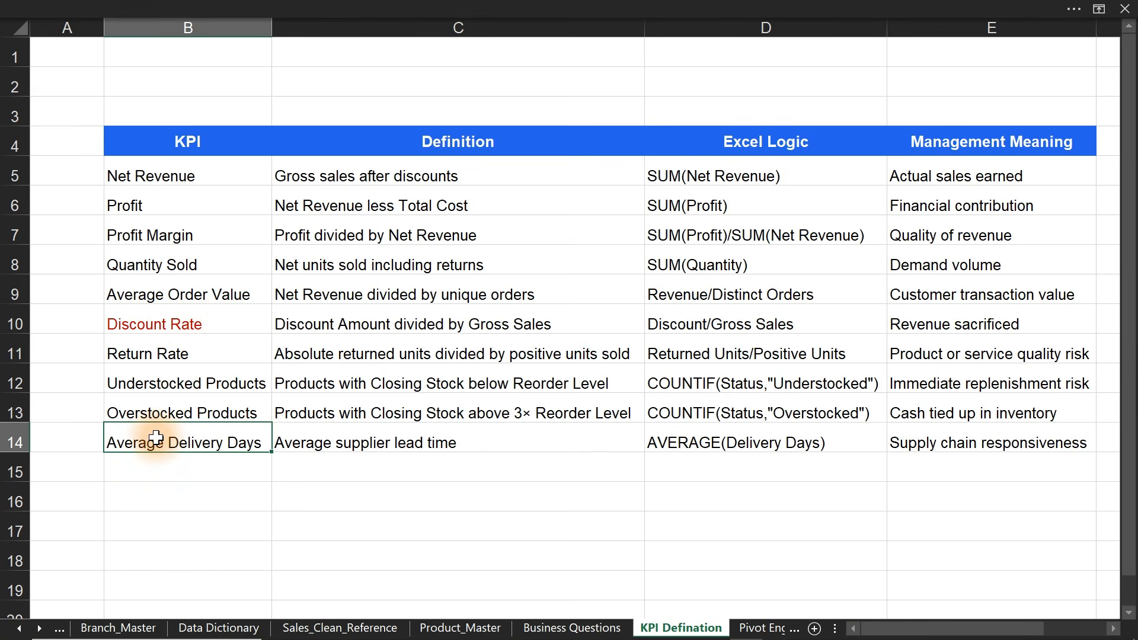
click(363, 7)
click(249, 108)
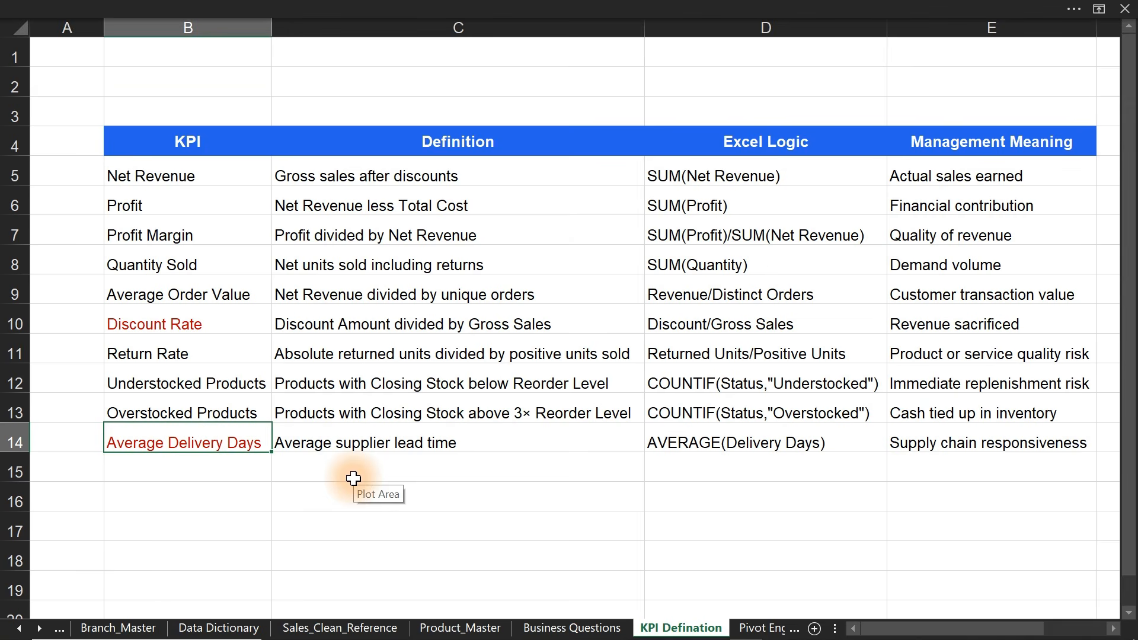
- Add a bold, dark-red 'Transaction' entry in B15 below the KPI list
click(198, 472)
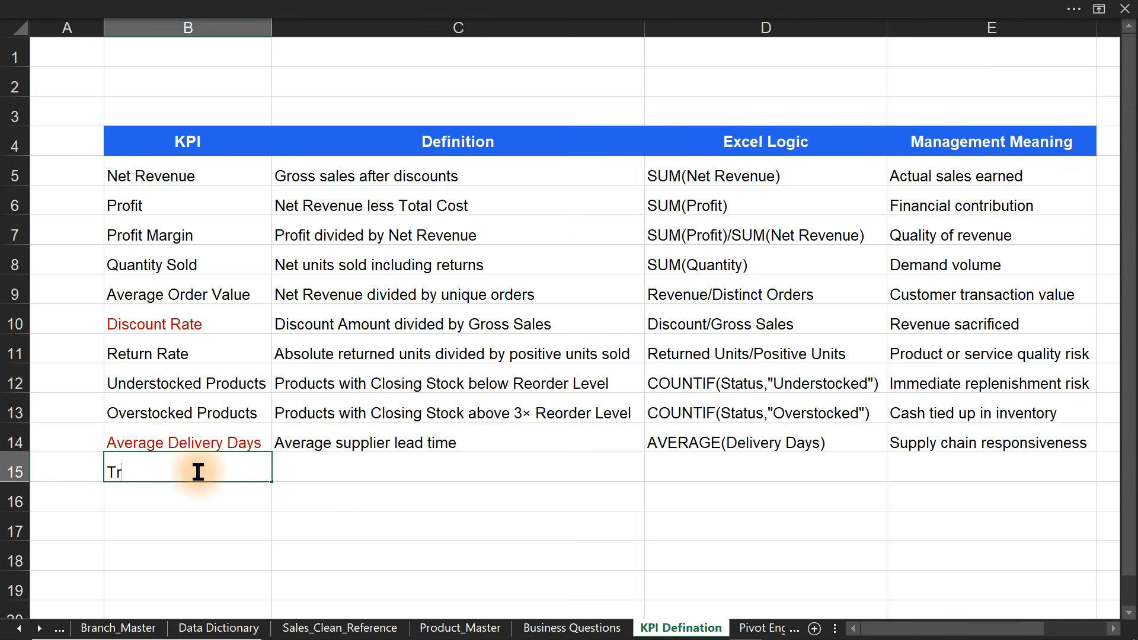
text(Transaction)
key(Return)
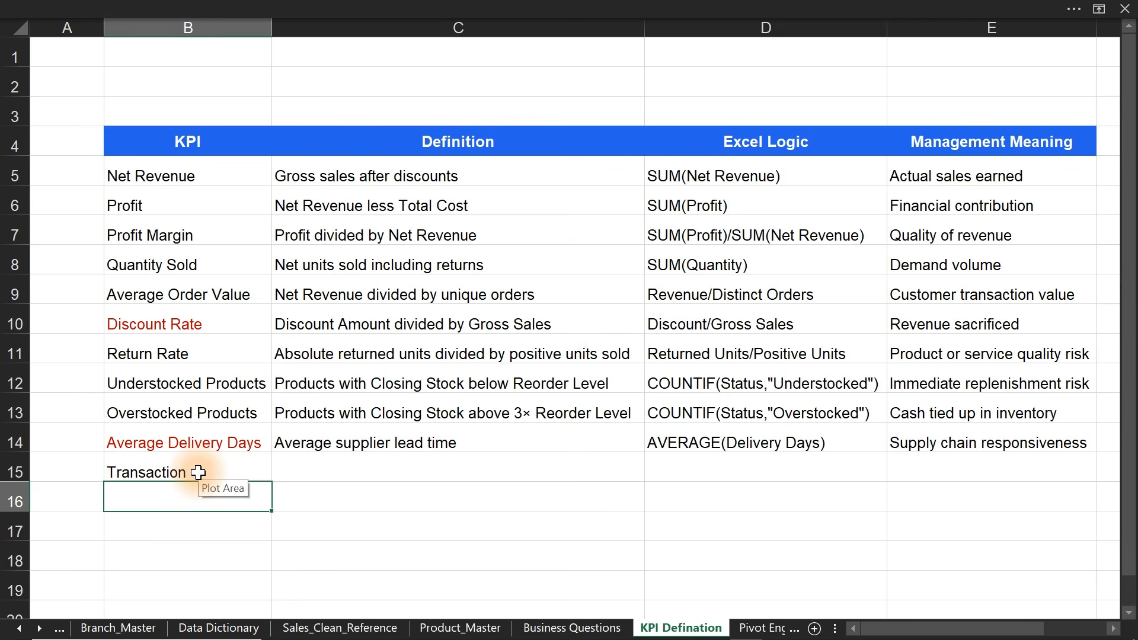
click(198, 472)
key(ctrl+b)
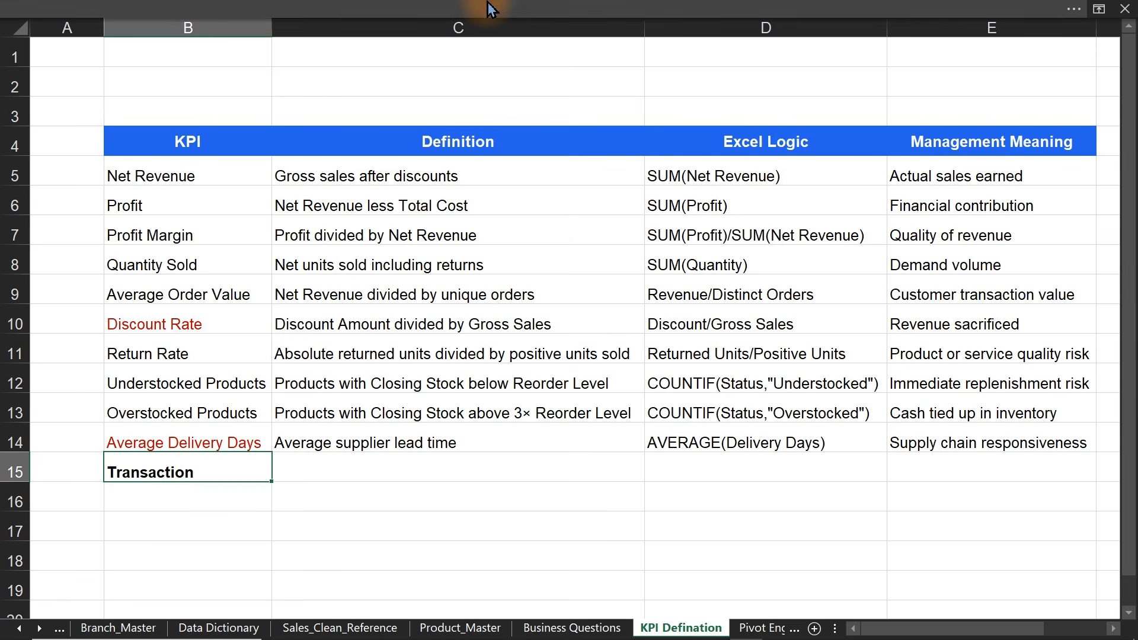
click(572, 7)
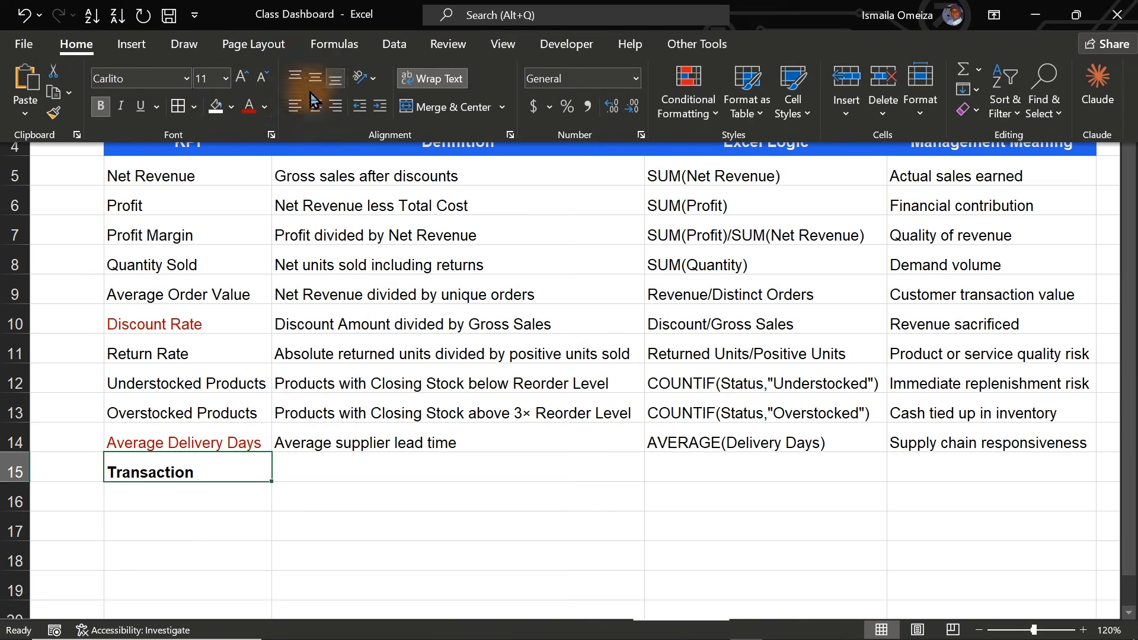
click(249, 107)
click(398, 519)
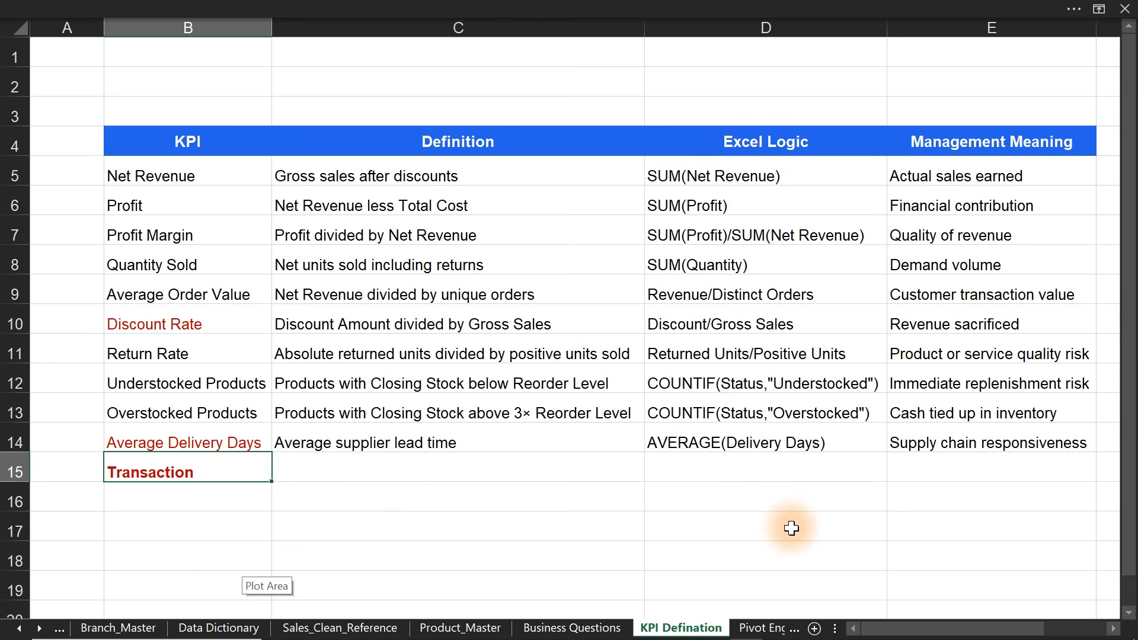
- Open Business Questions, briefly view the Dashboard sheet, then return to Business Questions
click(558, 630)
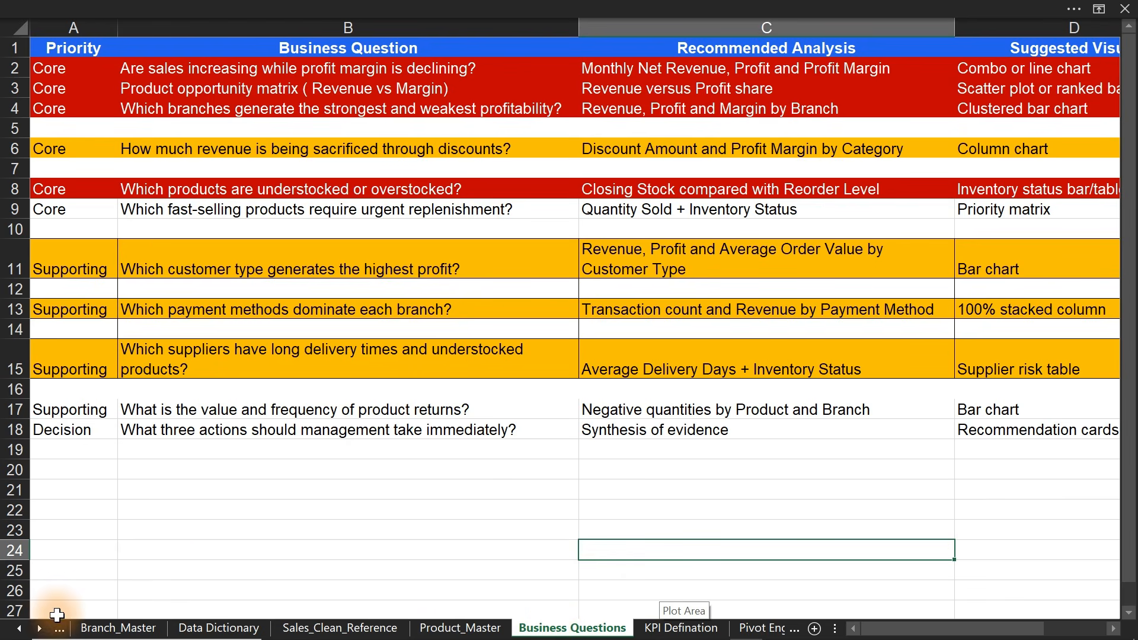
click(40, 629)
click(40, 628)
click(41, 628)
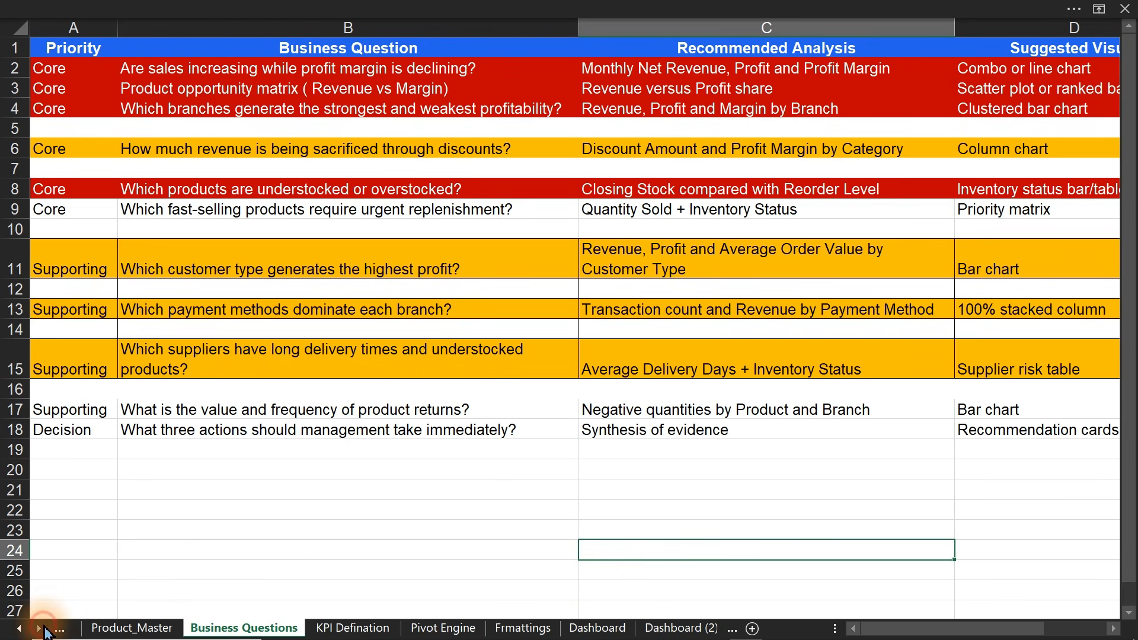
click(40, 628)
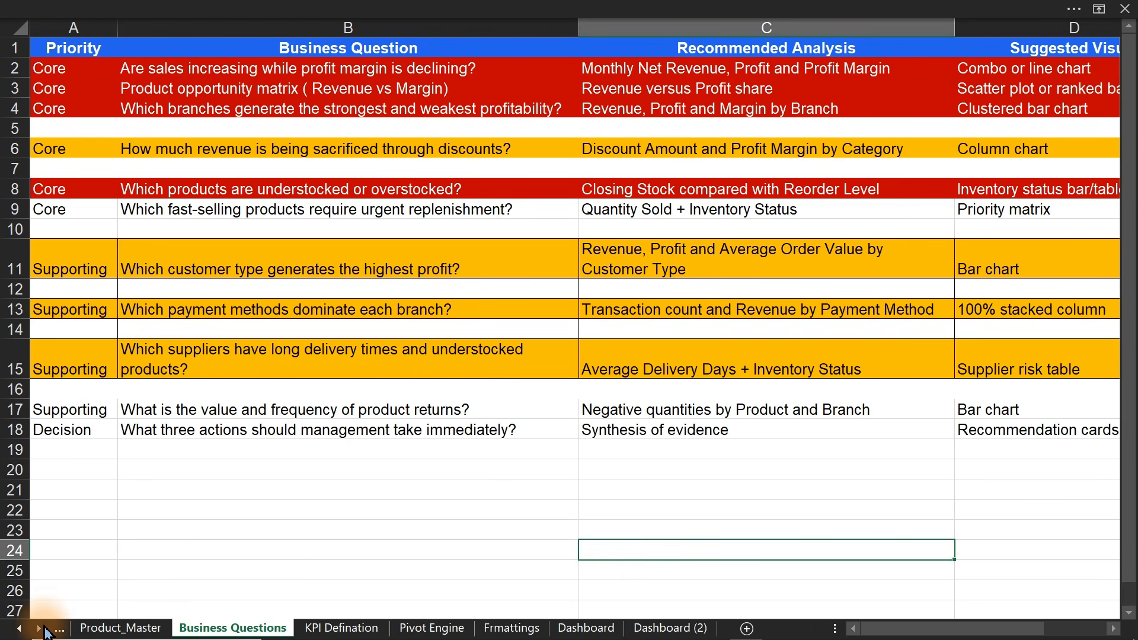
click(586, 628)
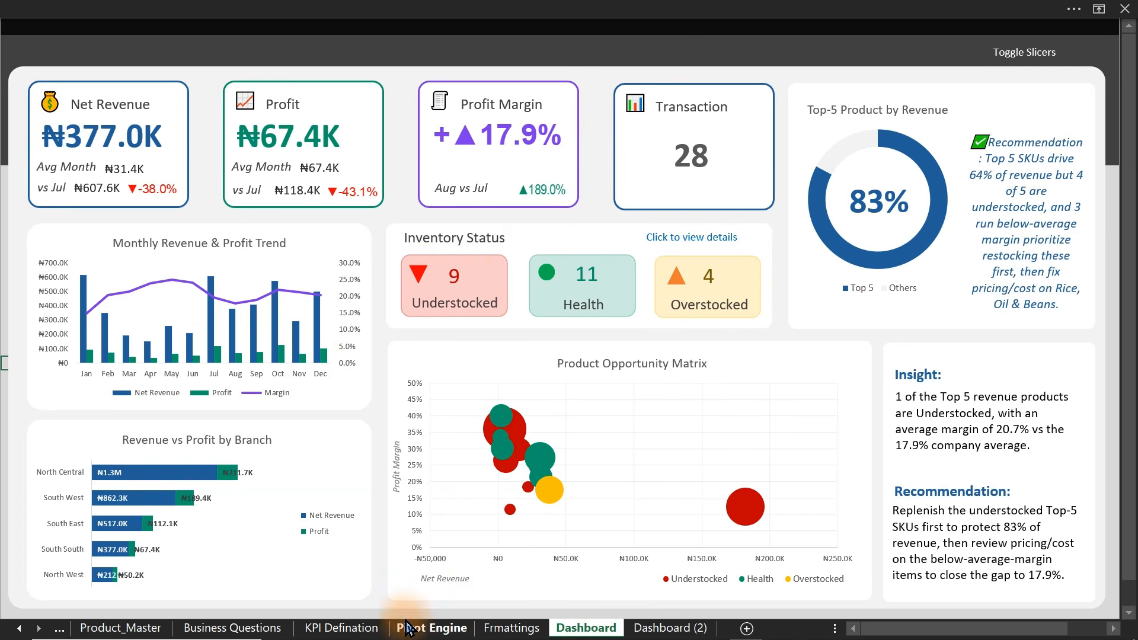
click(217, 628)
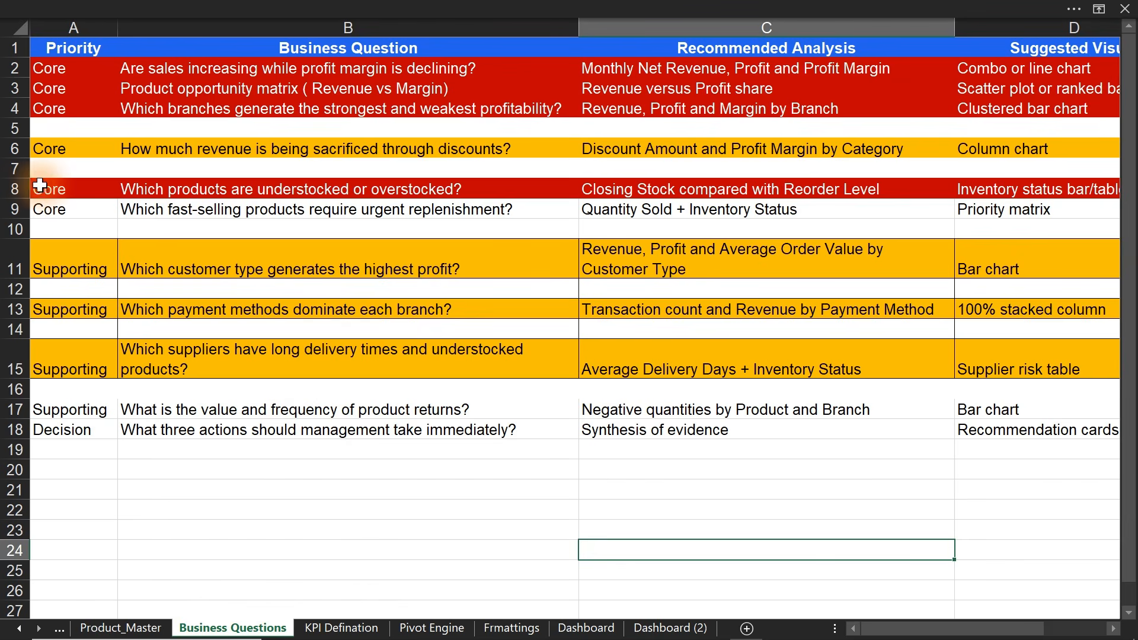
- Review the Core, discount, customer-type, payment and supplier questions, then show the first sheet tabs
click(14, 189)
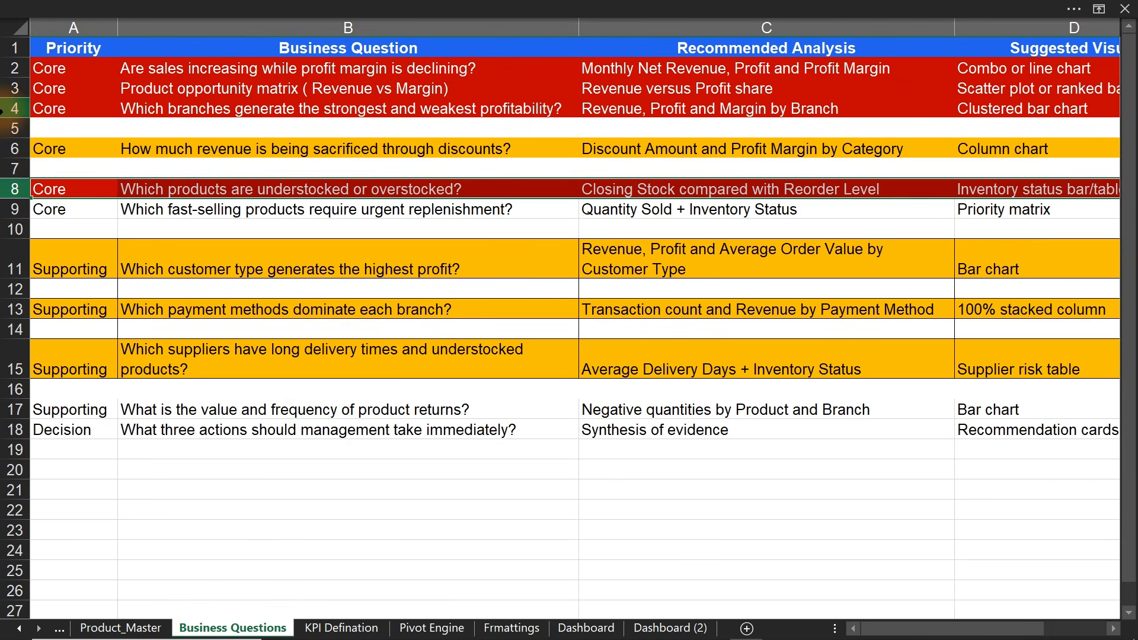
drag(10, 108, 5, 68)
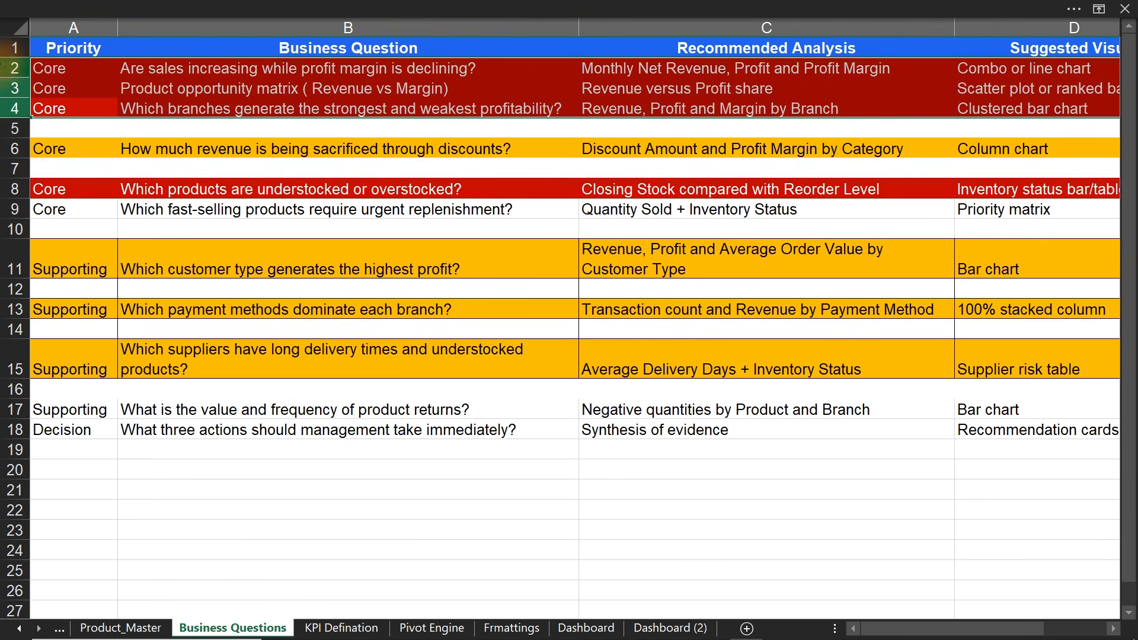
click(6, 150)
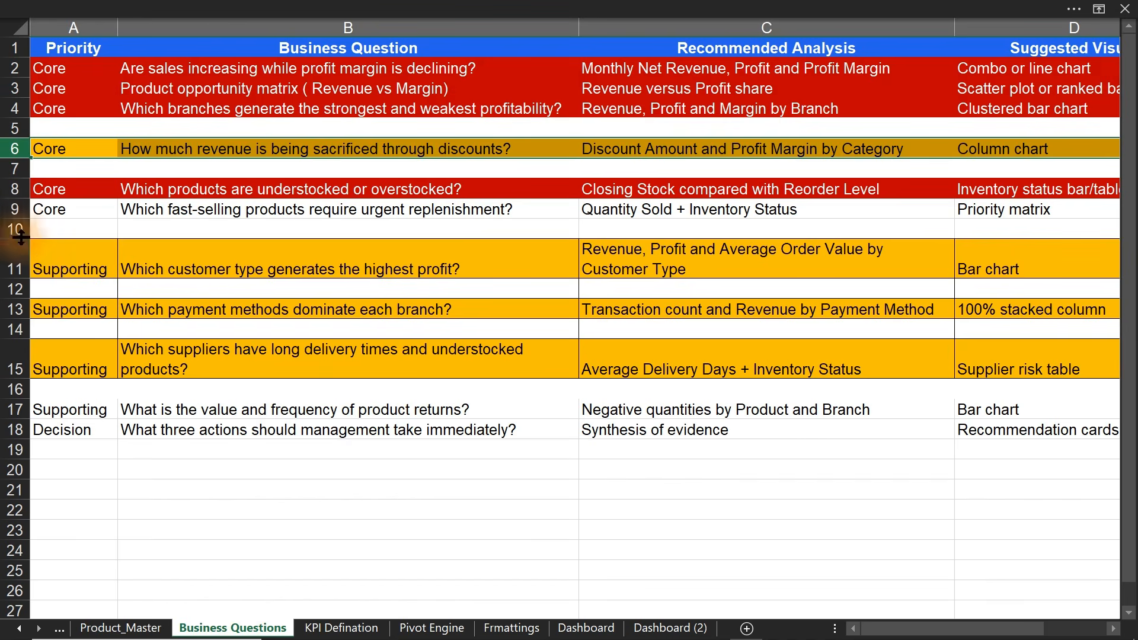
click(14, 261)
click(24, 314)
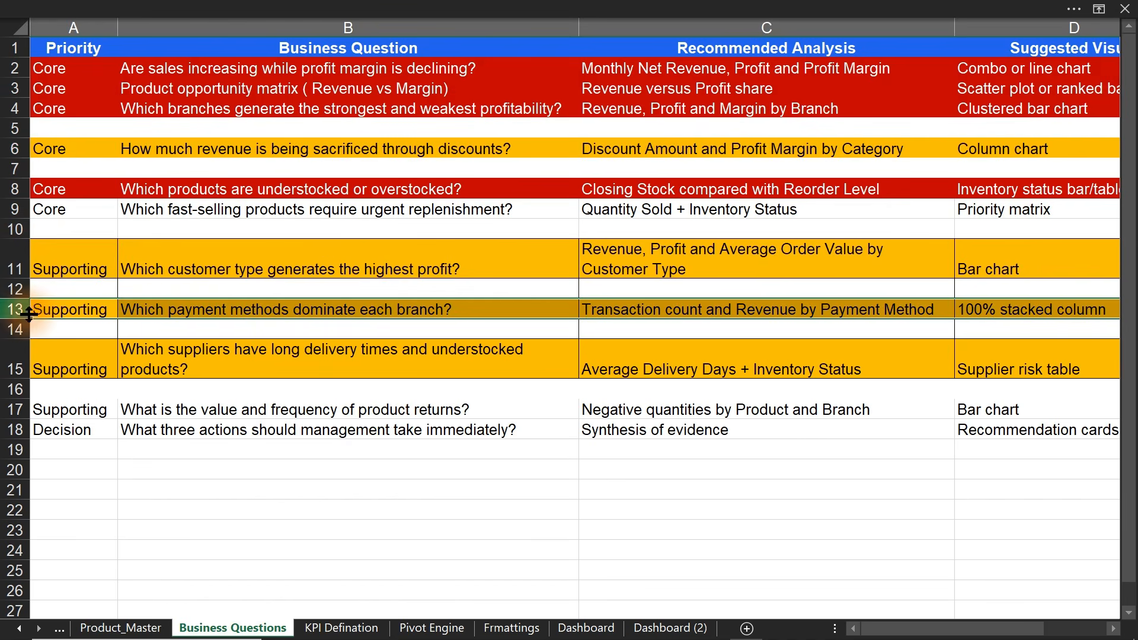
click(24, 350)
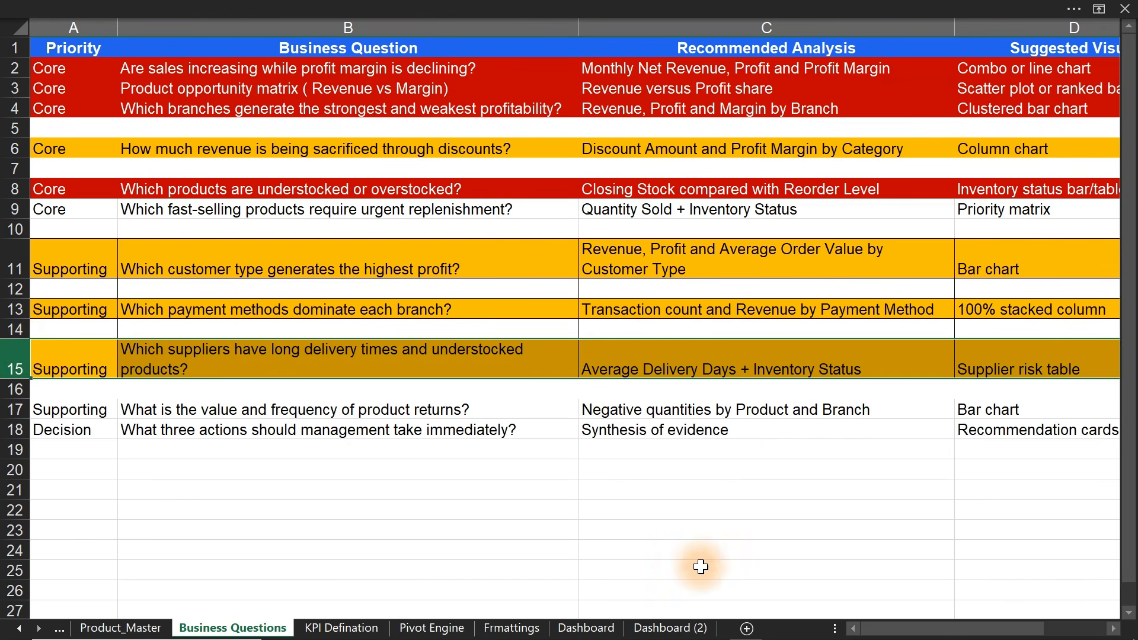
click(20, 629)
click(20, 629)
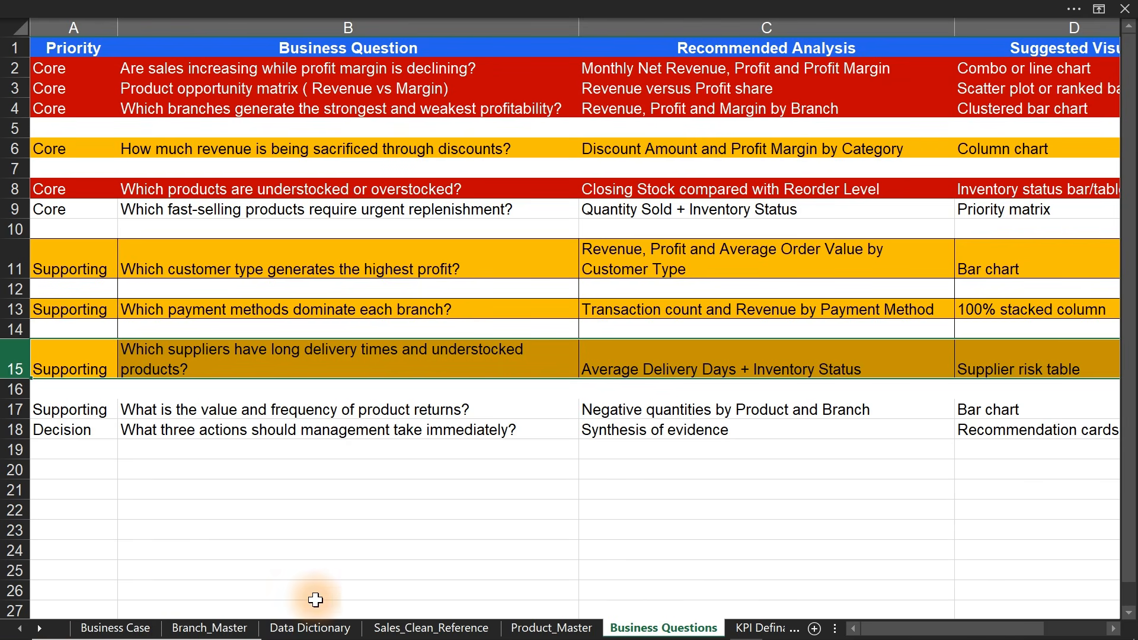
- Insert a new sheet after Dashboard (2) and name it 'Analysis'
click(413, 629)
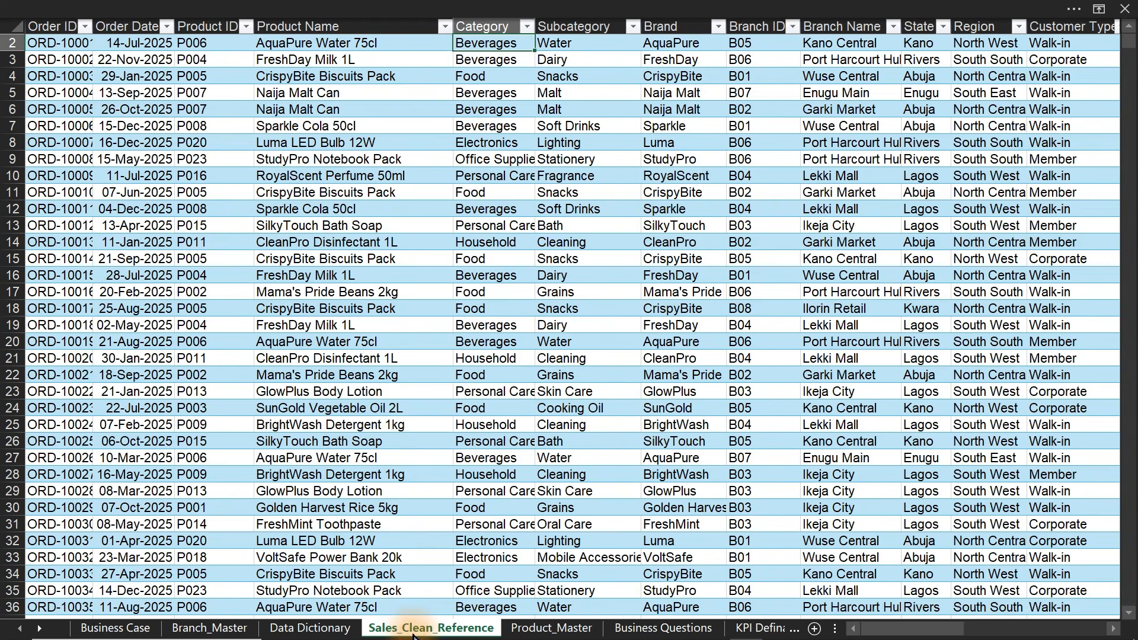
click(350, 389)
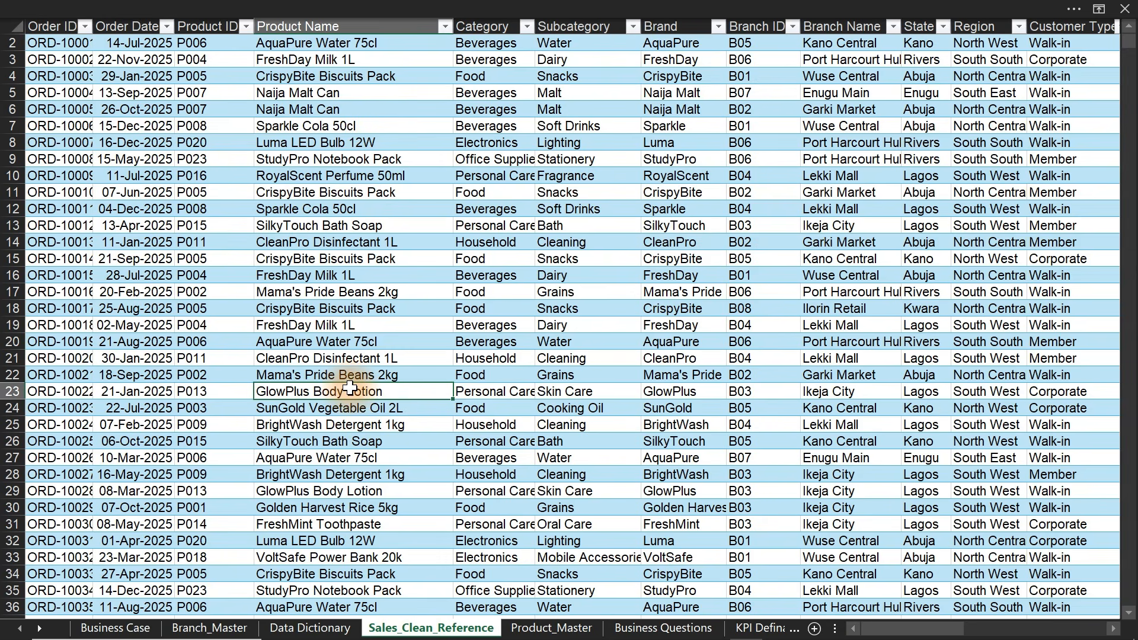
click(39, 628)
click(39, 629)
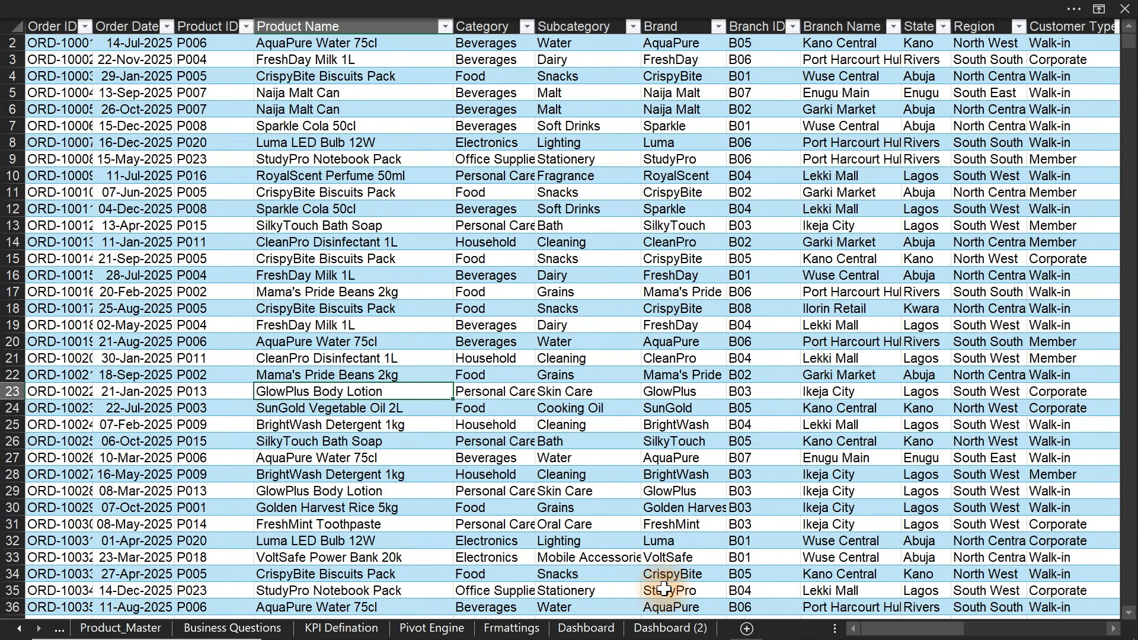
click(746, 628)
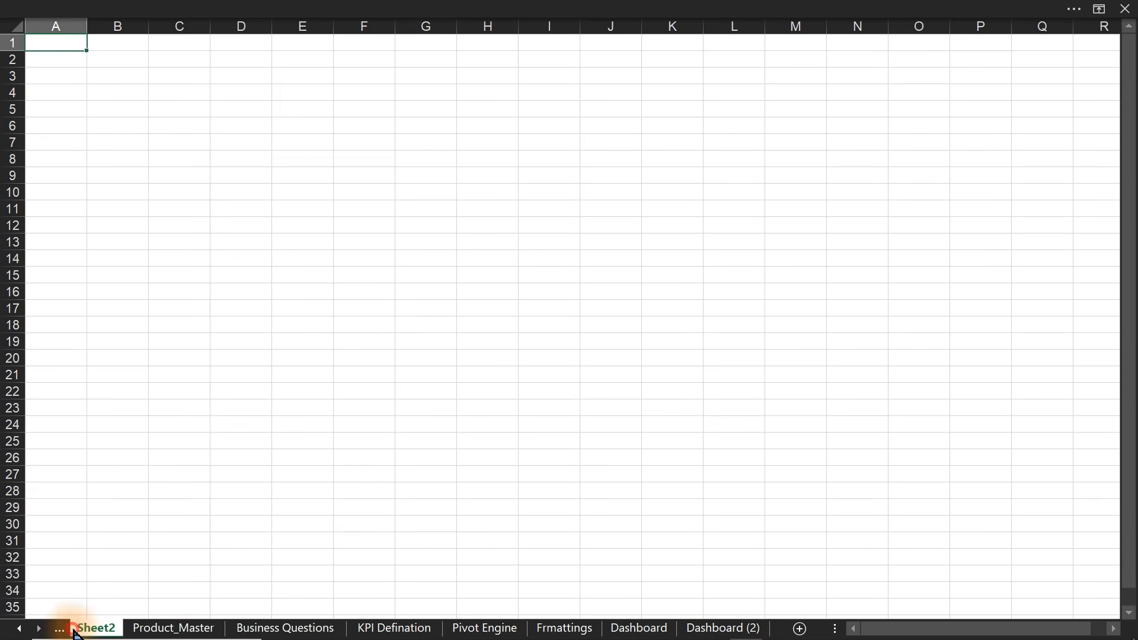
drag(74, 632, 779, 629)
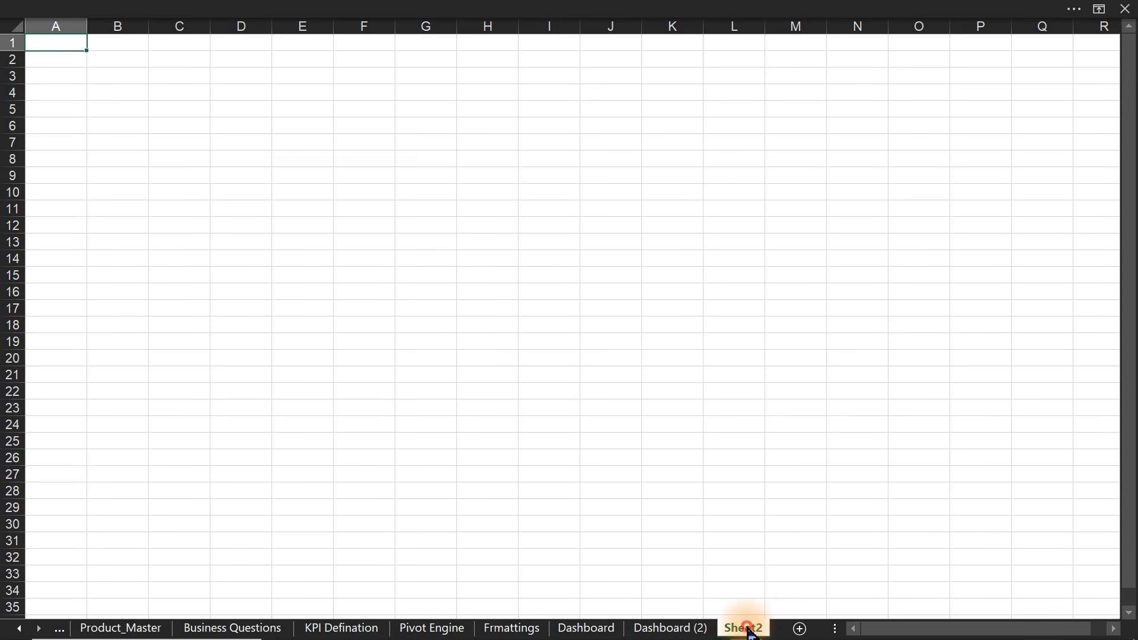
double_click(747, 627)
text(Analysis)
key(Return)
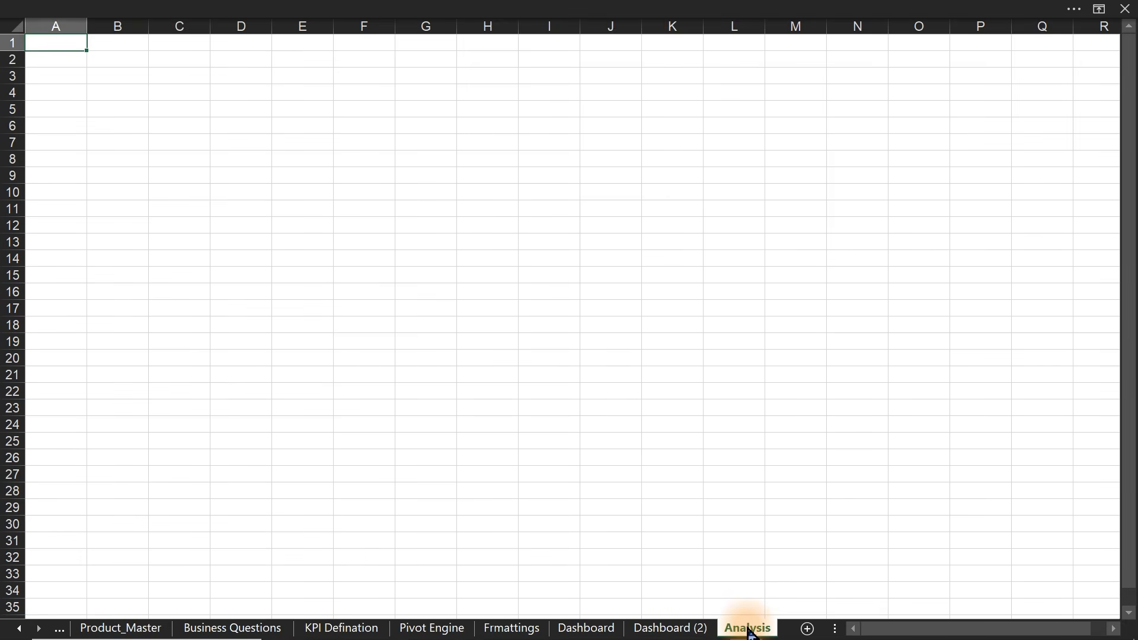
- Return to the Sales_Clean_Reference order data and select a cell in the sales table
click(19, 629)
click(19, 628)
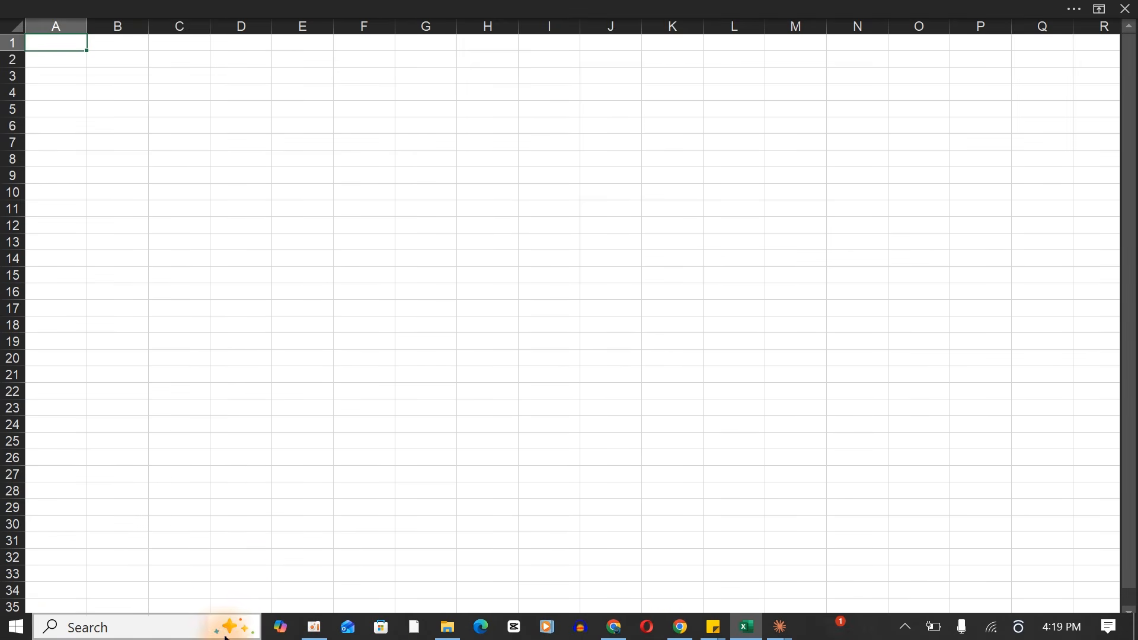
click(247, 627)
click(309, 270)
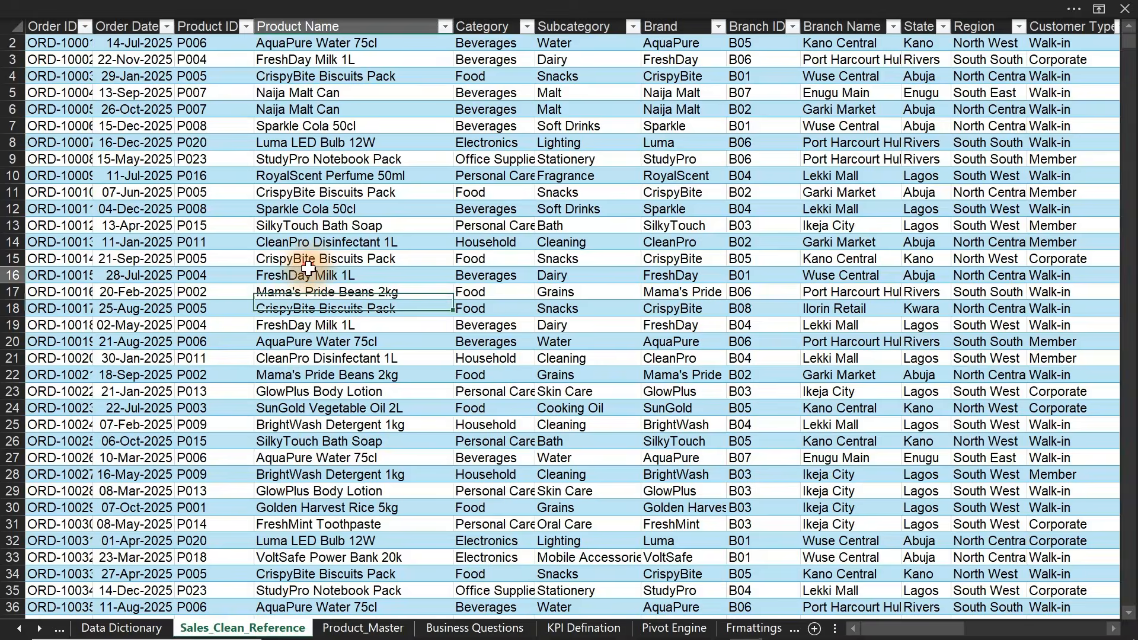
- Insert a PivotTable from SalesCleanTable on the existing Analysis sheet at cell C9
click(359, 9)
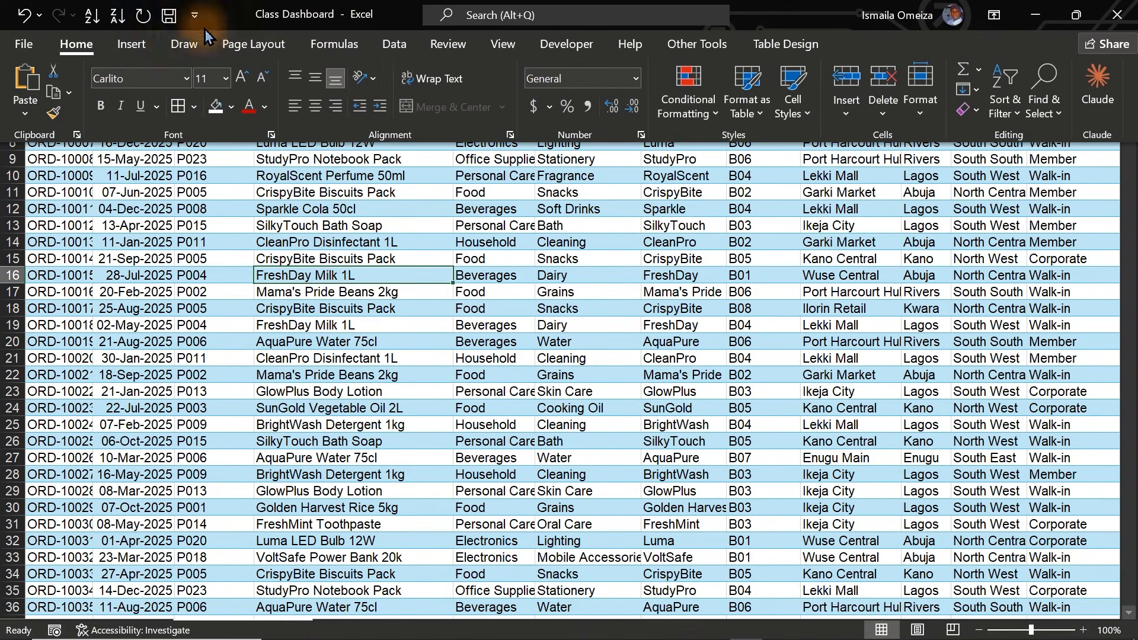
click(131, 45)
click(29, 83)
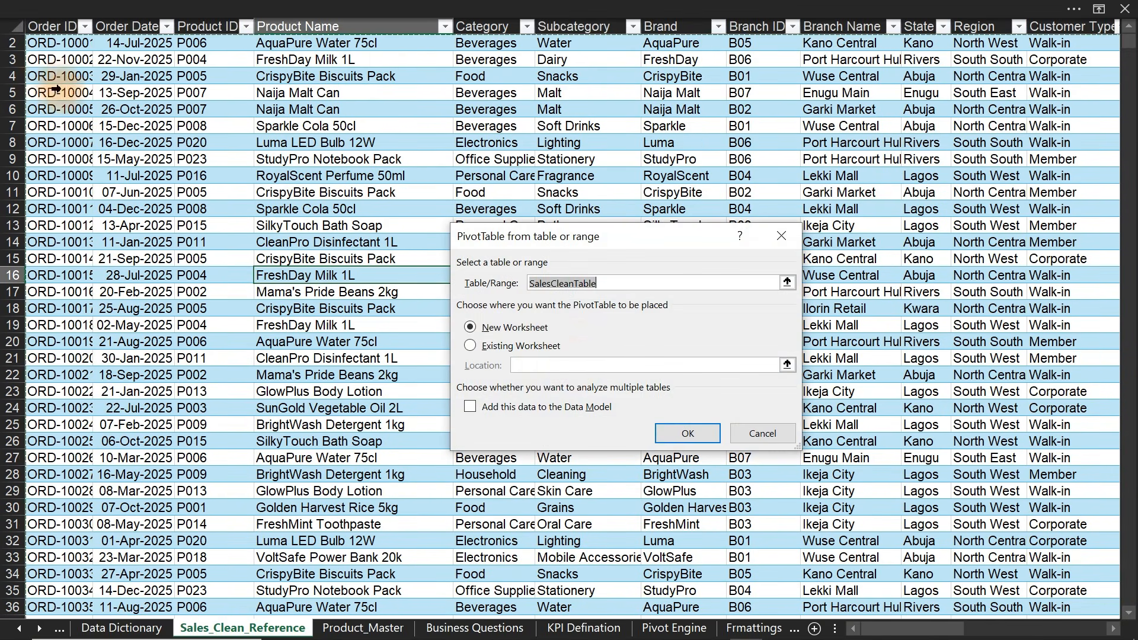
click(492, 349)
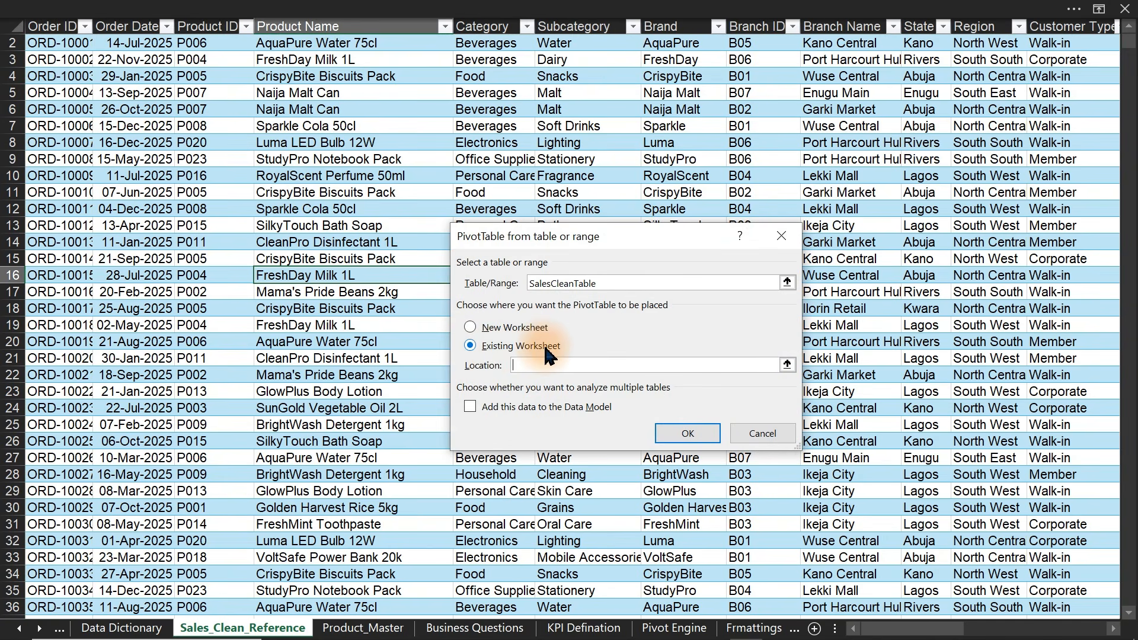
click(38, 629)
click(39, 629)
click(756, 629)
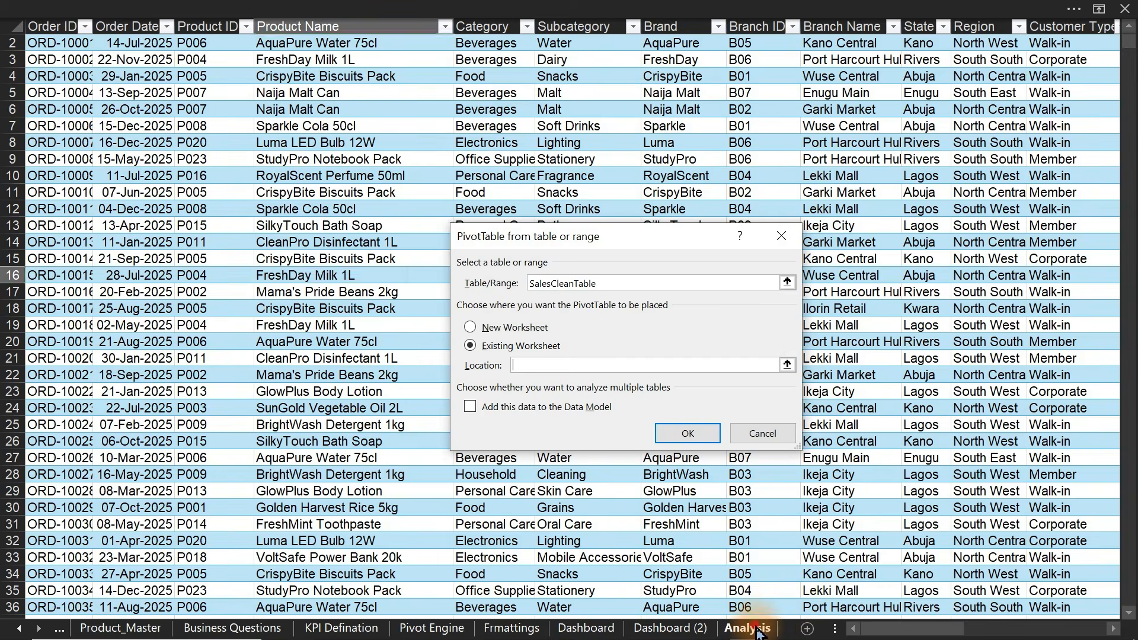
click(171, 176)
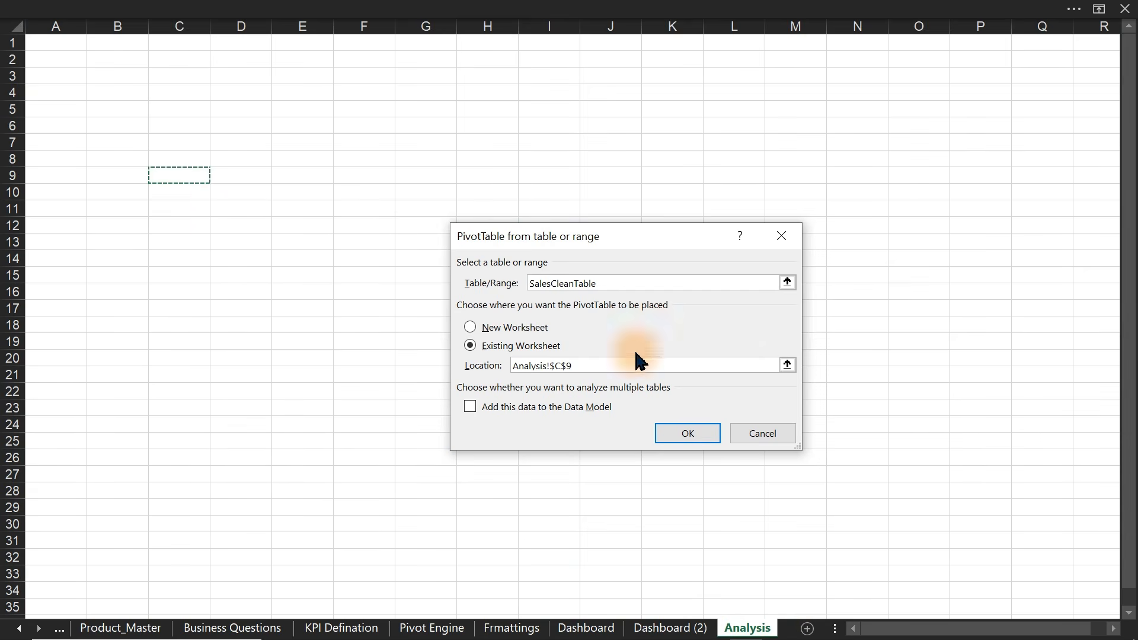
click(689, 435)
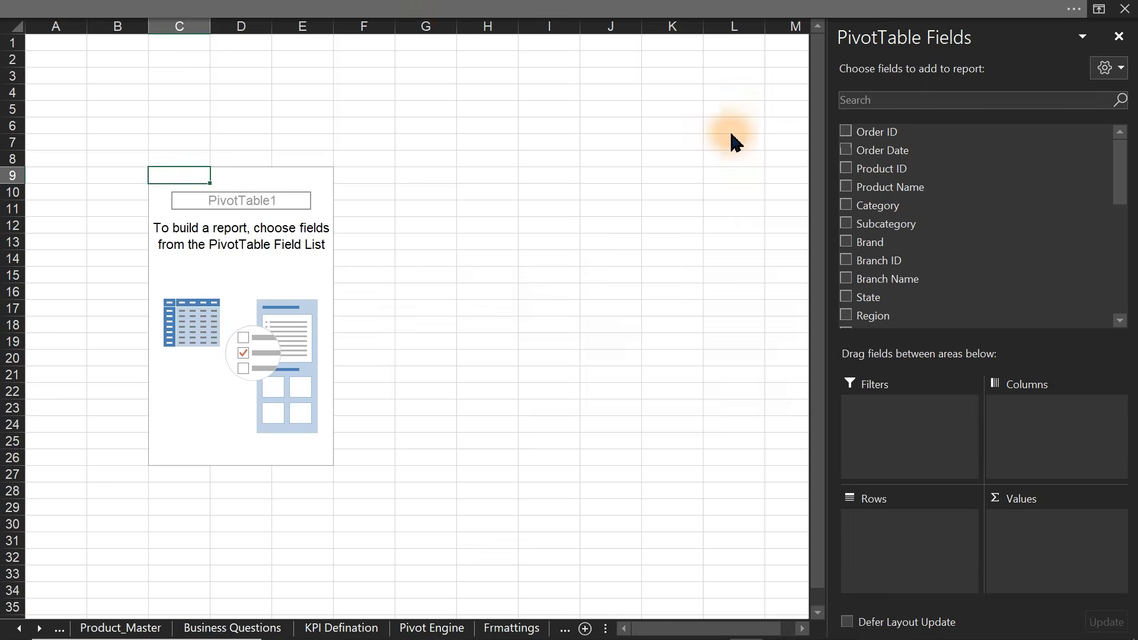
- Add Order ID to the pivot's values to count orders (2801)
click(1083, 630)
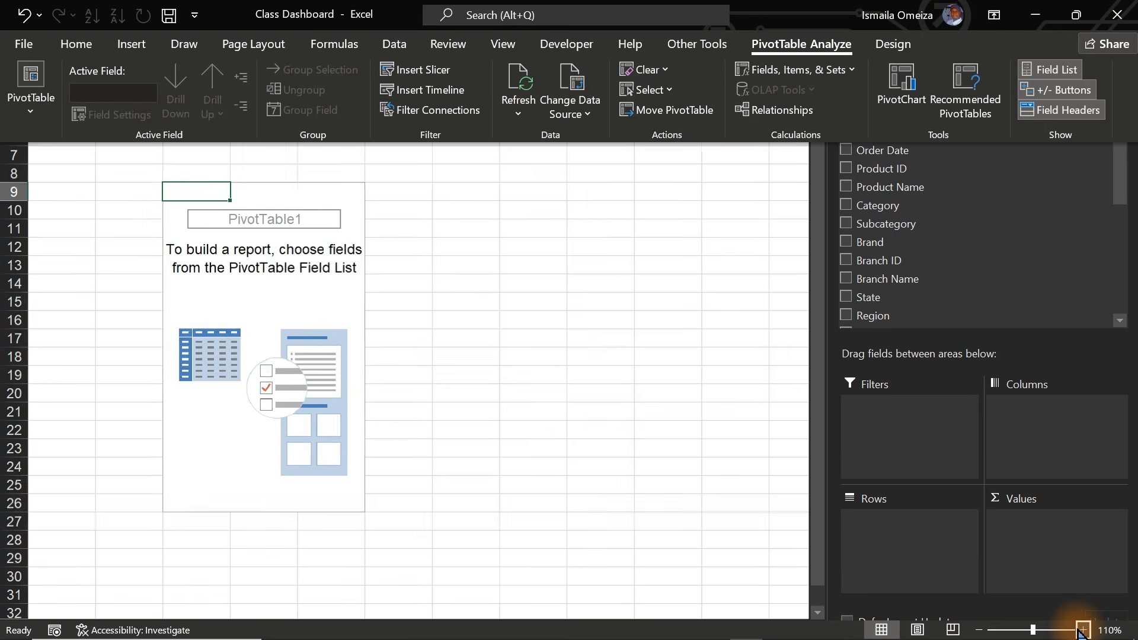
click(1083, 630)
key(ctrl+shift+F1)
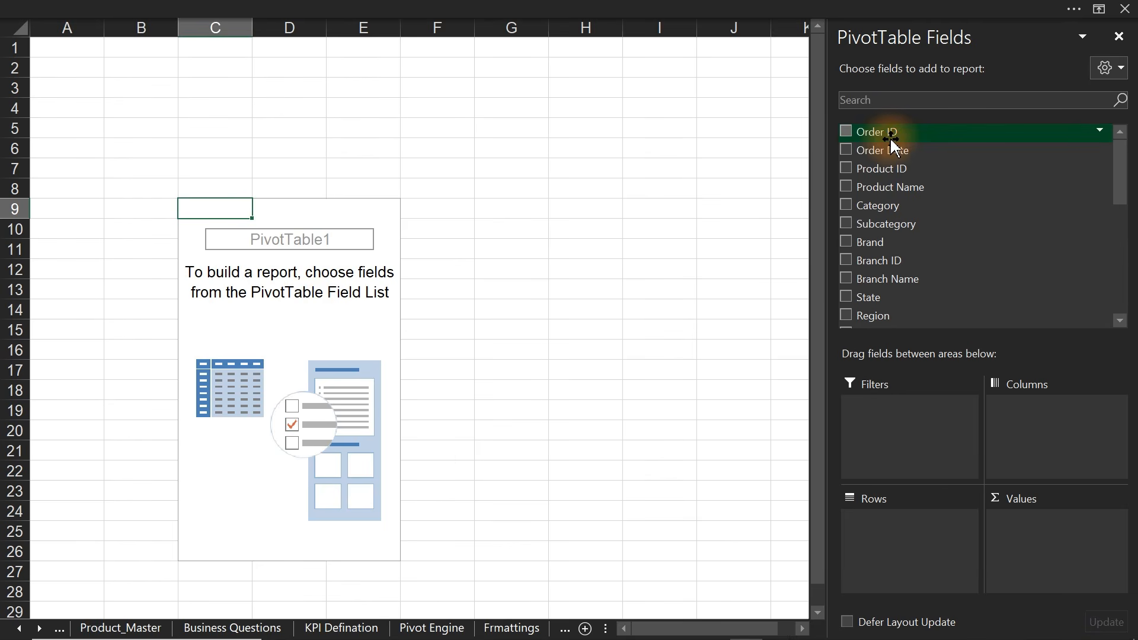
drag(888, 137, 1041, 530)
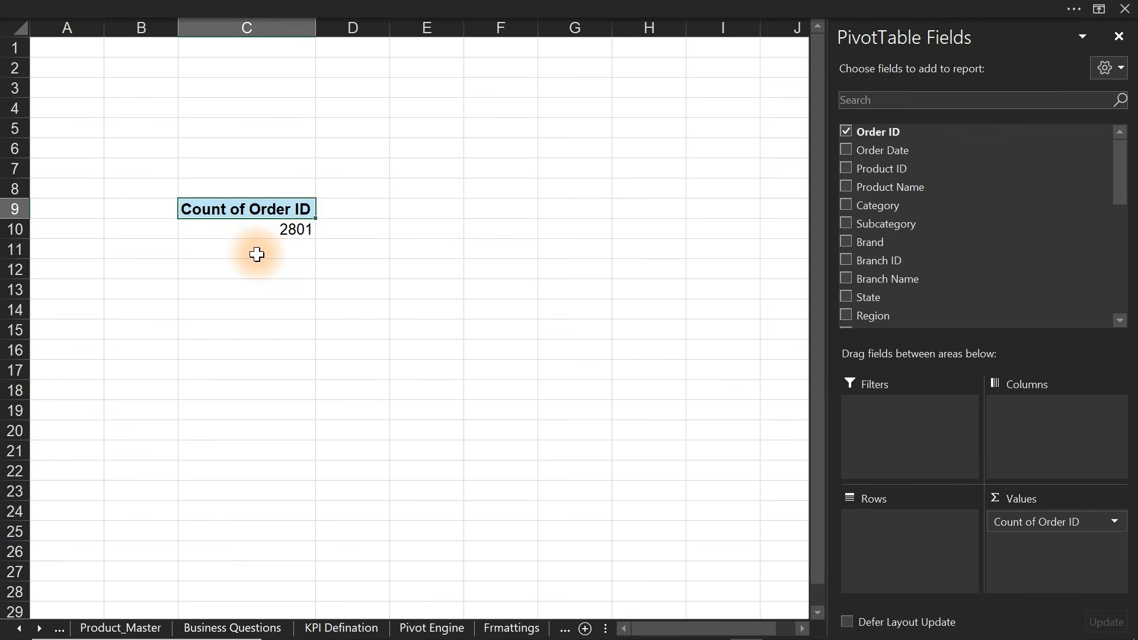
- Set the pivot's report layout to Show in Tabular Form
click(508, 7)
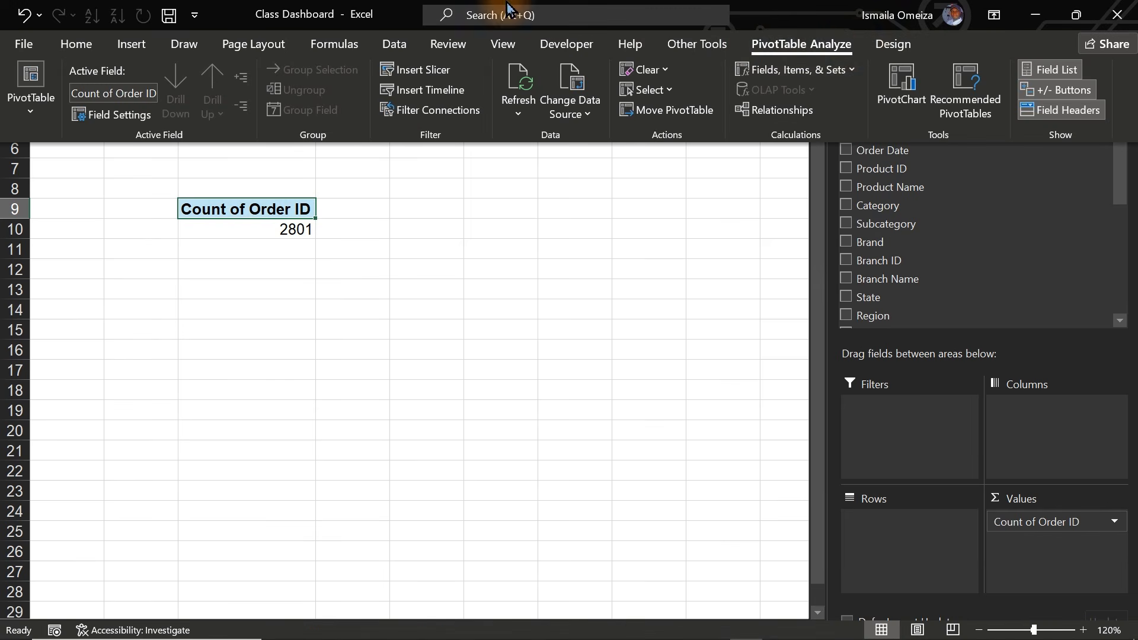
click(894, 45)
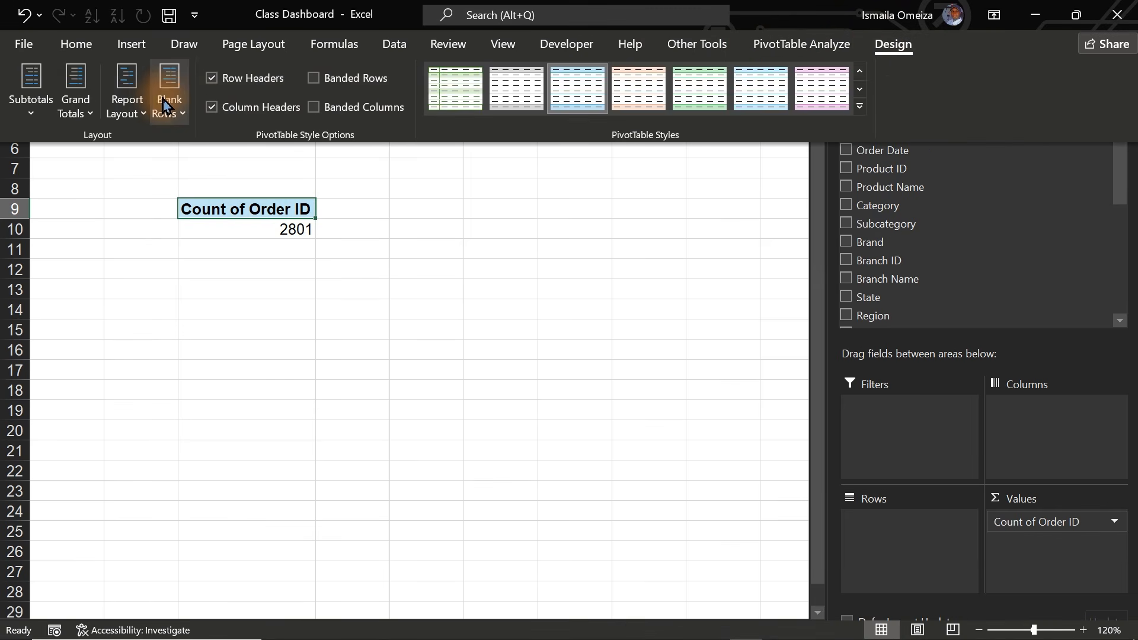
click(123, 114)
click(196, 235)
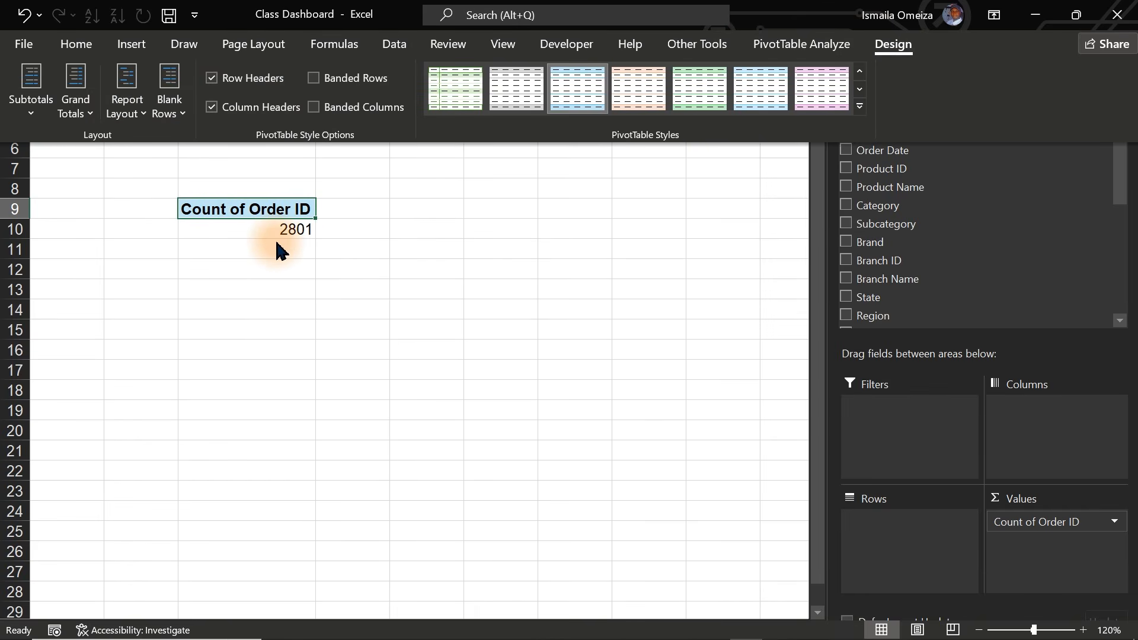
click(247, 204)
- Rename Count of Order ID to 'Transaction' and format its 2801 value with a thousands separator
double_click(249, 212)
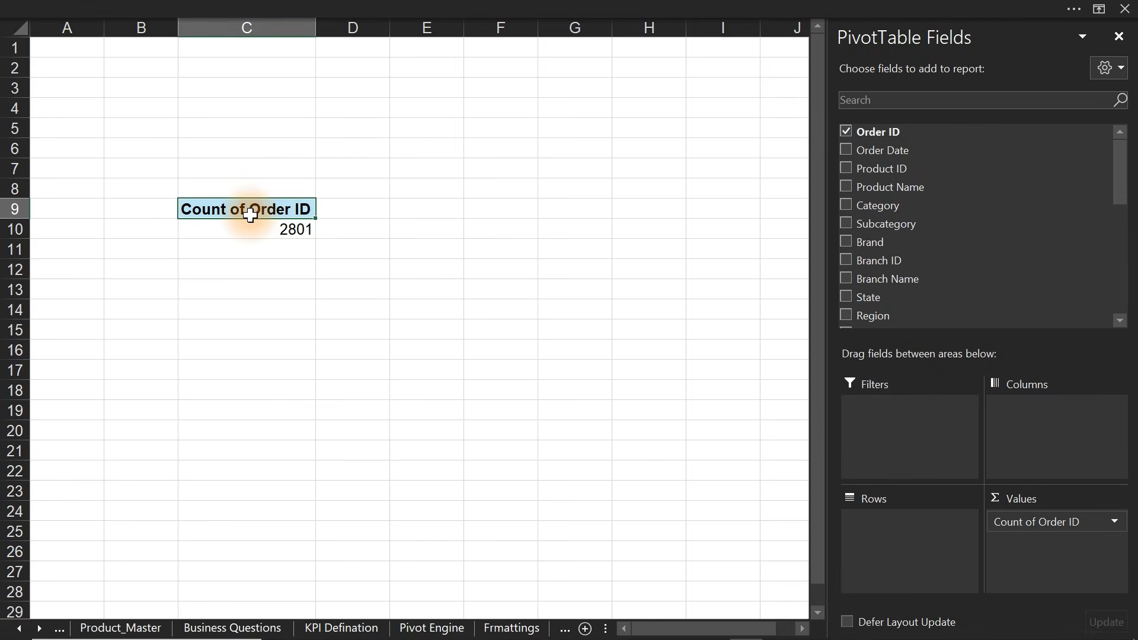
text(Tr)
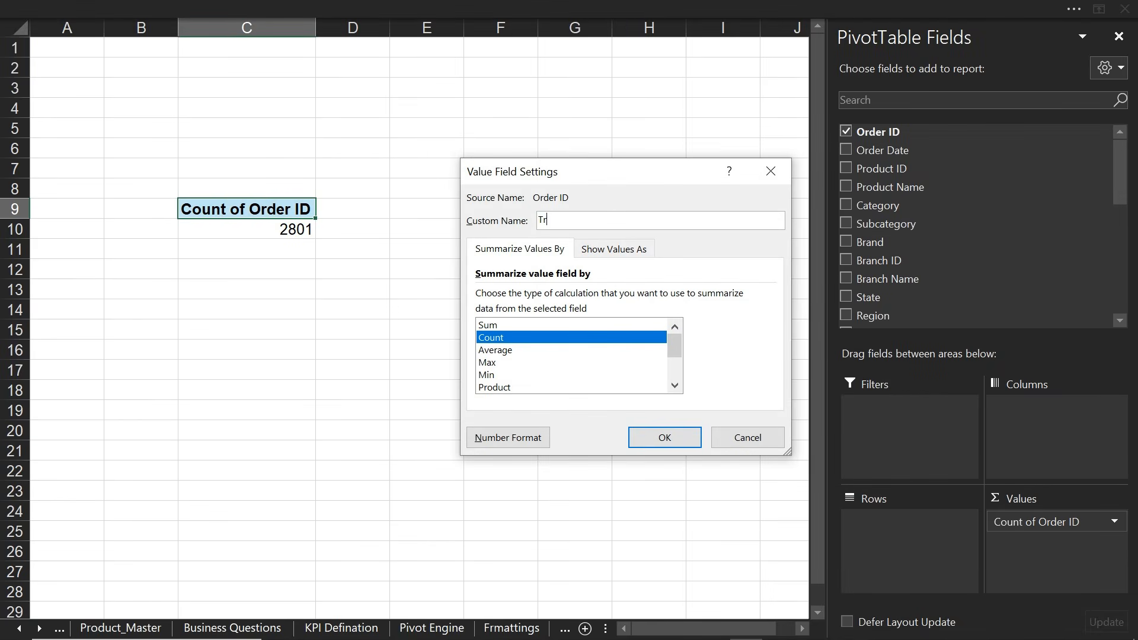
text(ansaction)
click(664, 437)
click(237, 229)
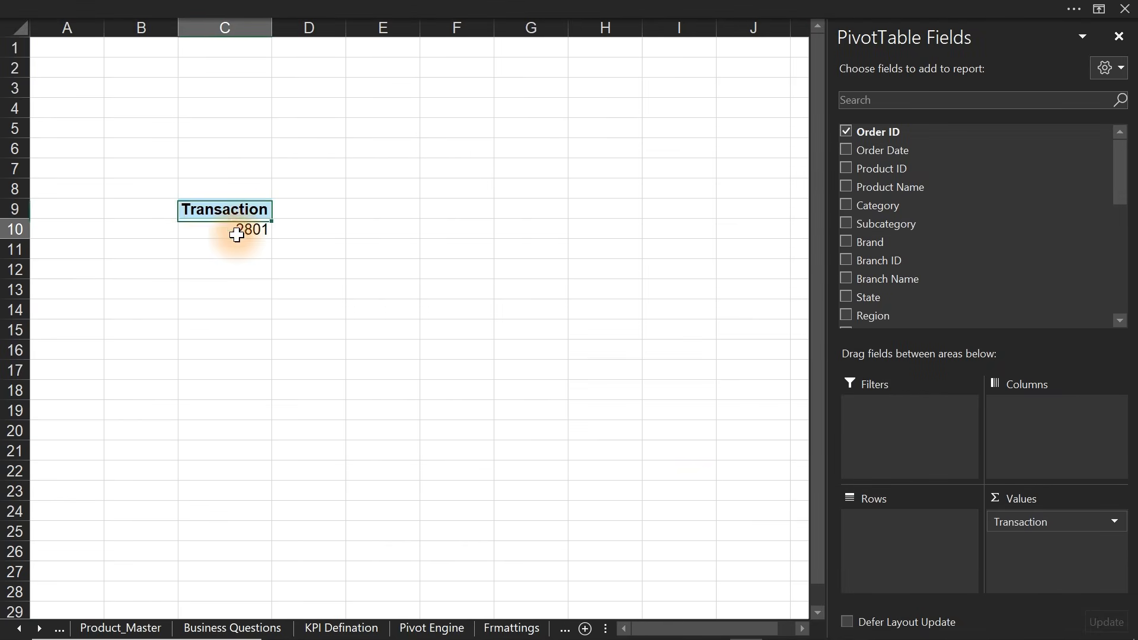
click(446, 8)
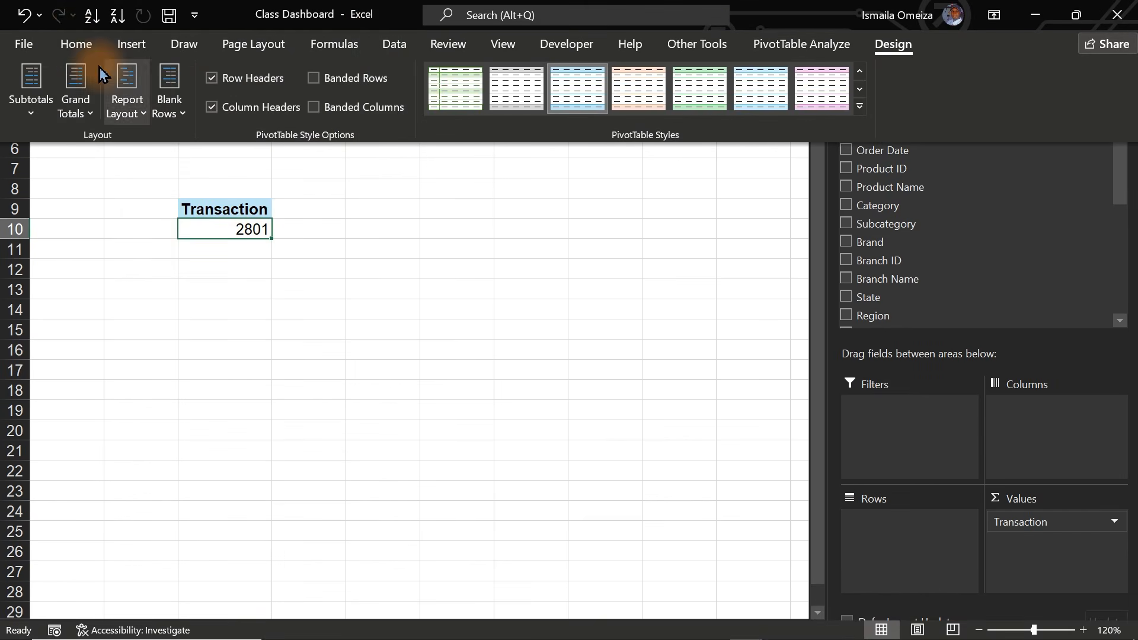
click(75, 45)
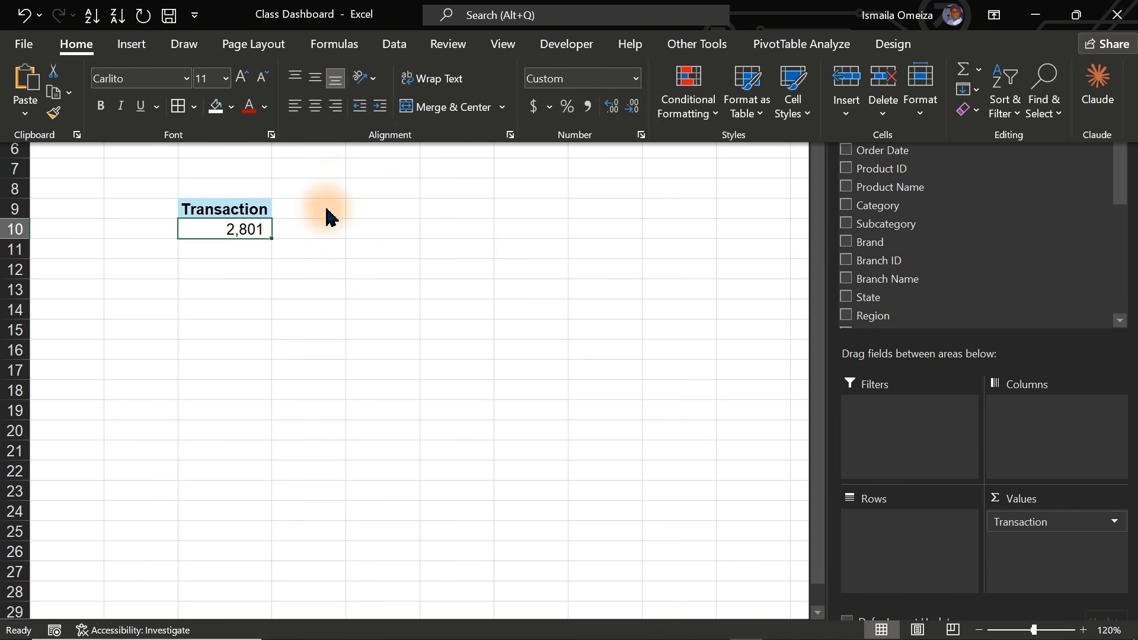
- Copy the Transaction pivot into C13 and C17, and widen column C
key(ctrl+shift+F1)
drag(217, 210, 231, 232)
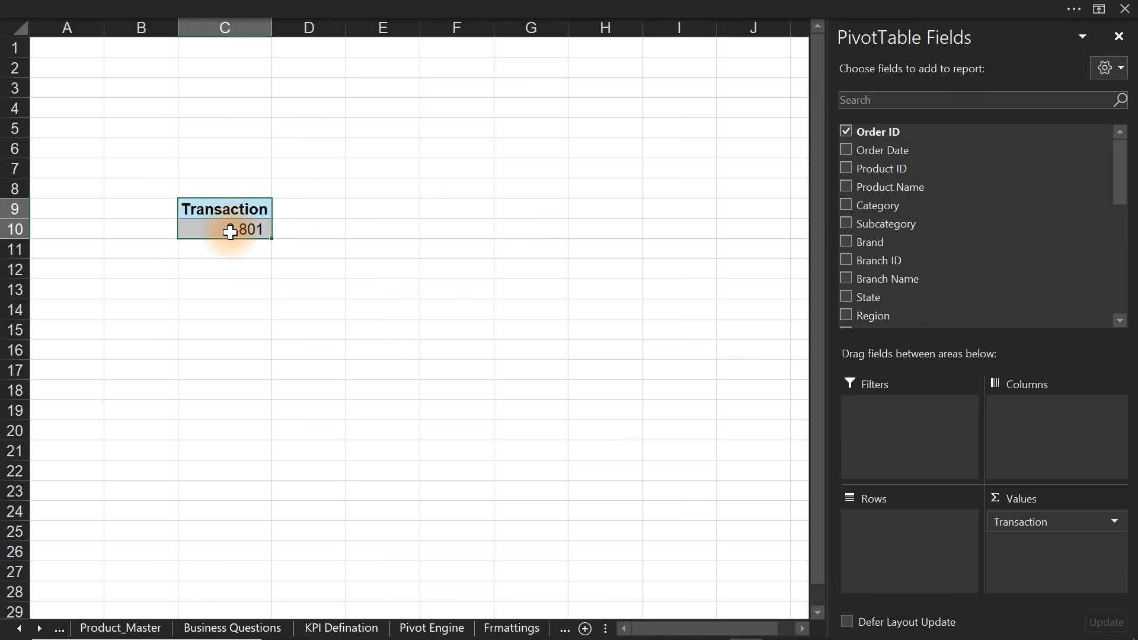
click(226, 284)
key(ctrl+v)
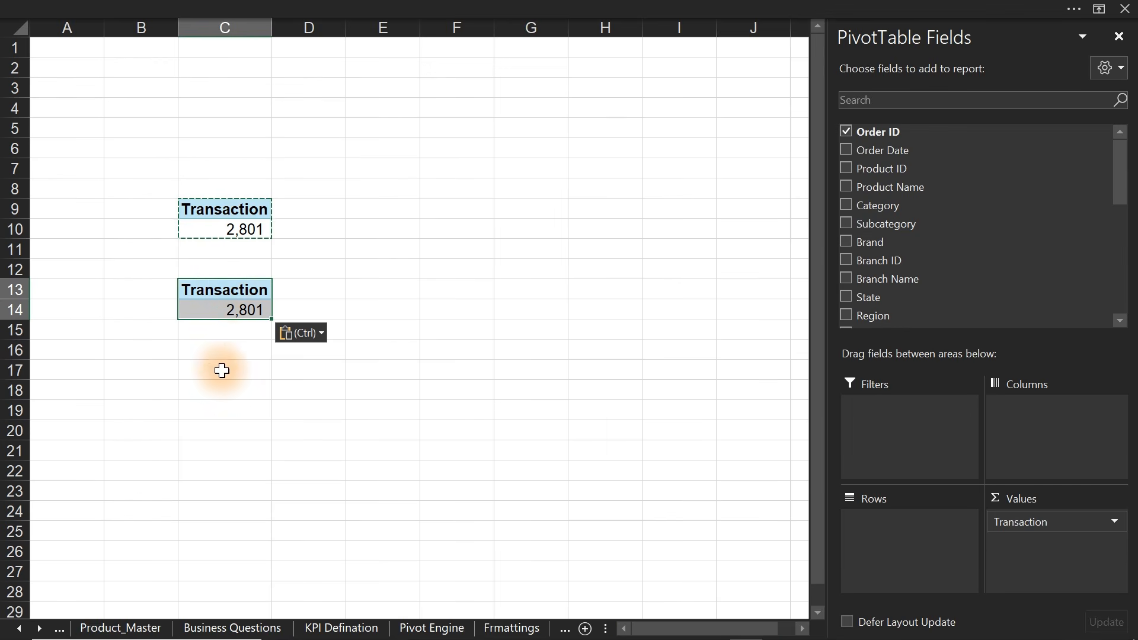
click(221, 371)
key(ctrl+v)
drag(272, 28, 336, 29)
- Rename the C13 pivot's value to 'Avg Discount' and the C17 pivot's to 'Avg Delivery Days'
double_click(241, 287)
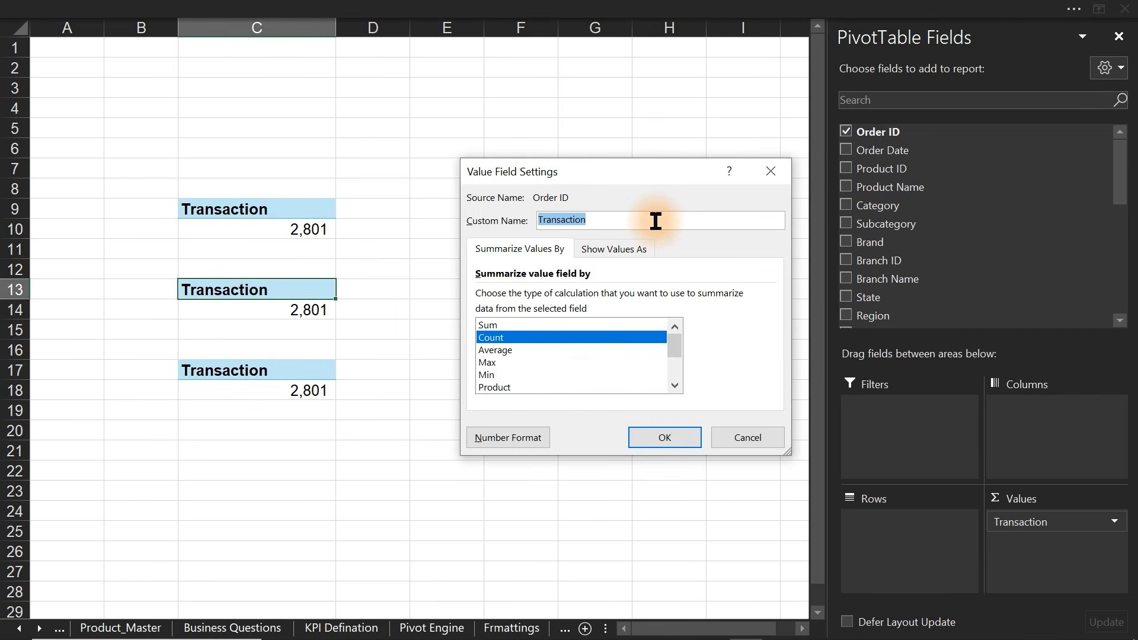
text(Avg)
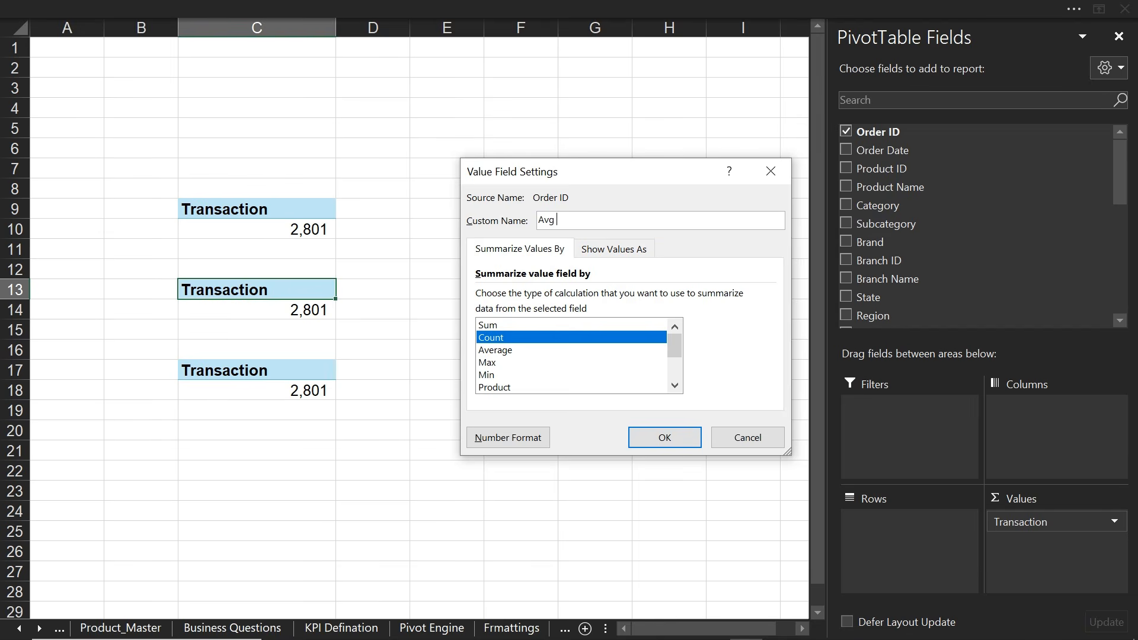
text( Discount)
key(Return)
double_click(224, 372)
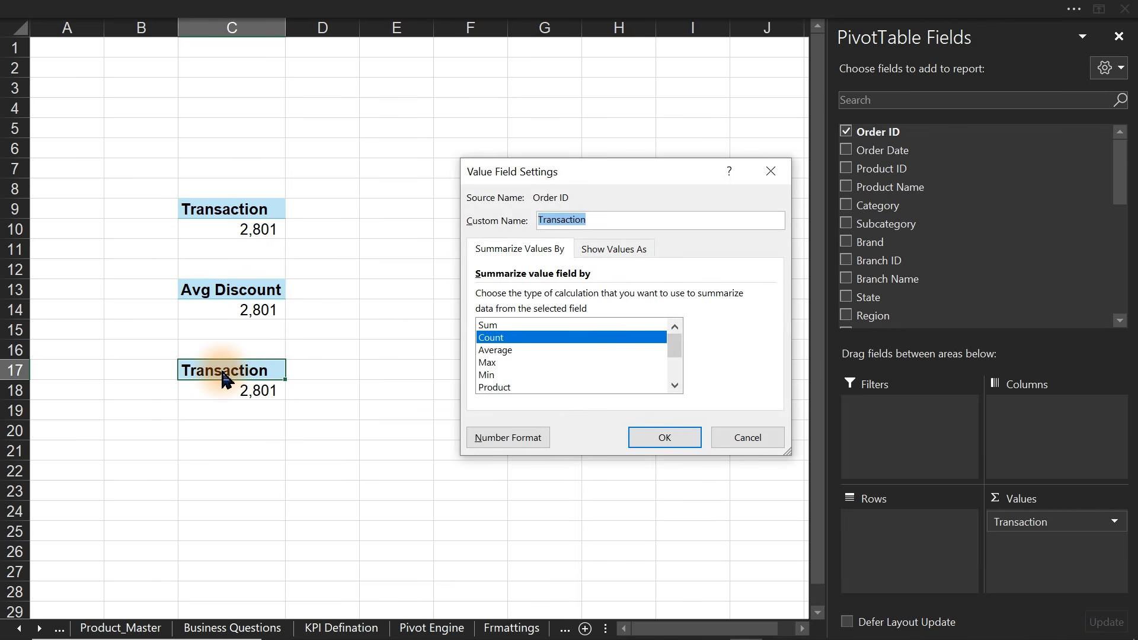
text(Avg)
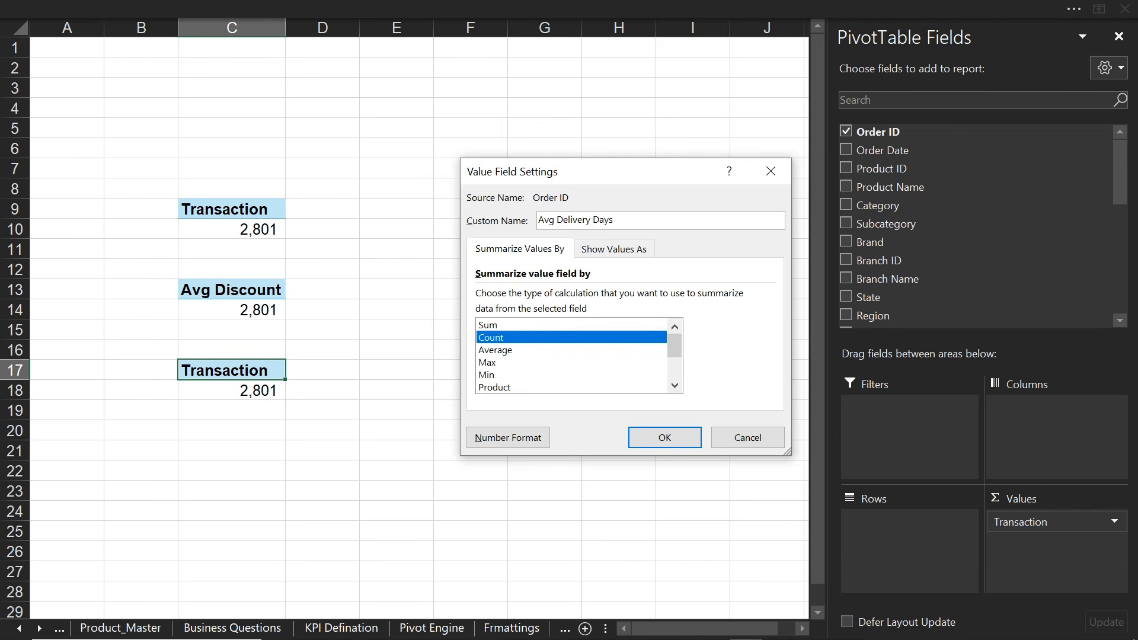
text( Delivery Days)
key(Return)
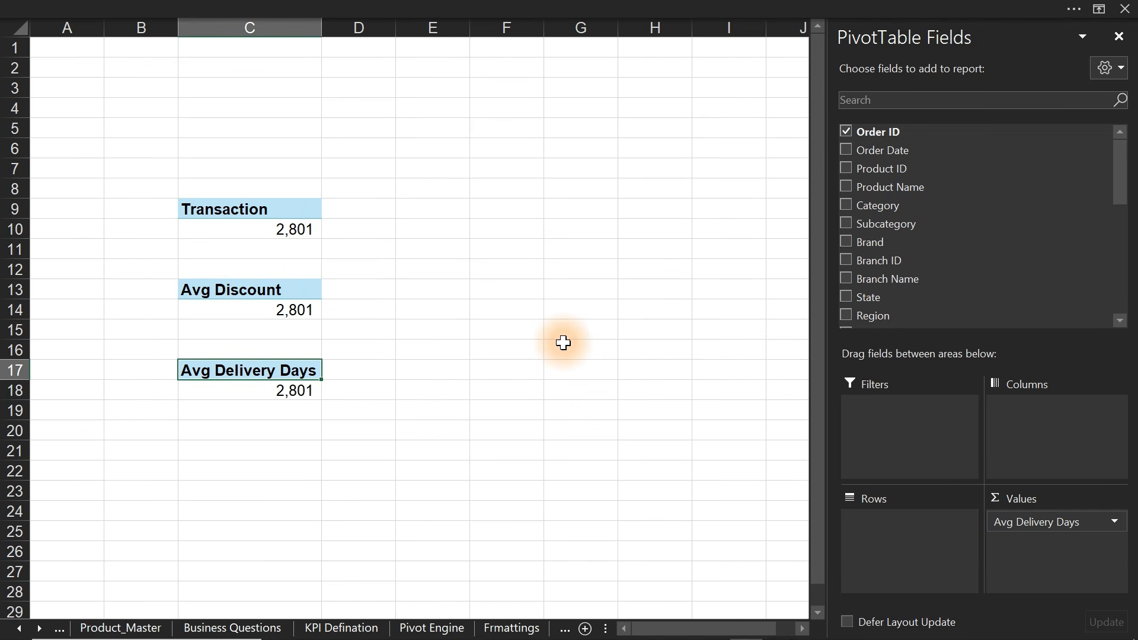
- Move the Avg Delivery Days pivot to E9:E10 and remove Order ID from the Avg Discount pivot
click(290, 308)
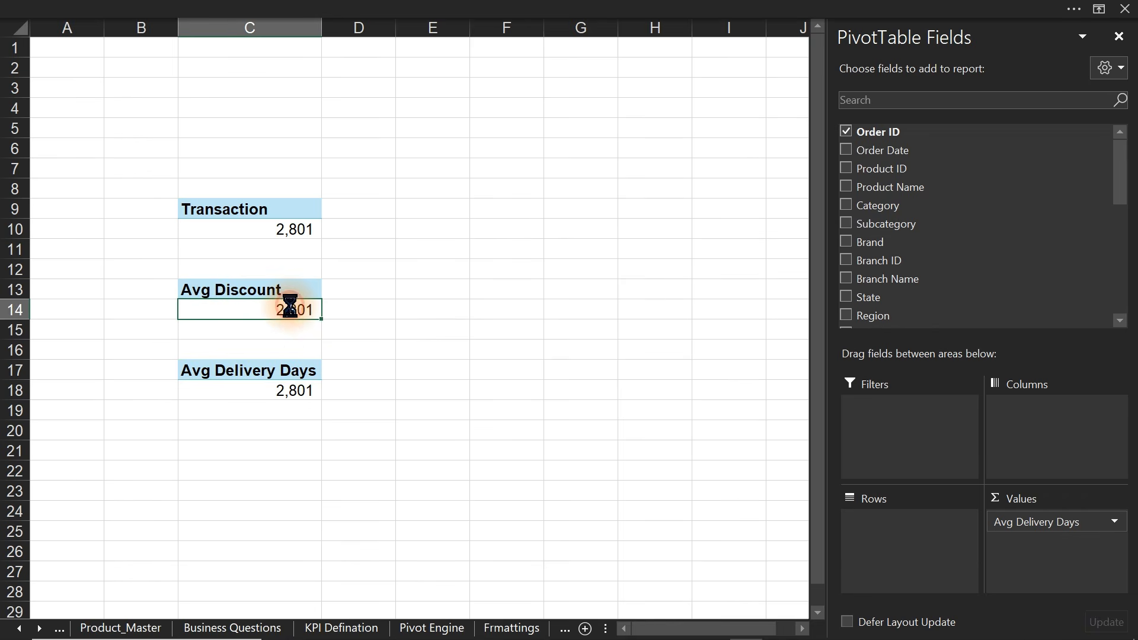
click(847, 133)
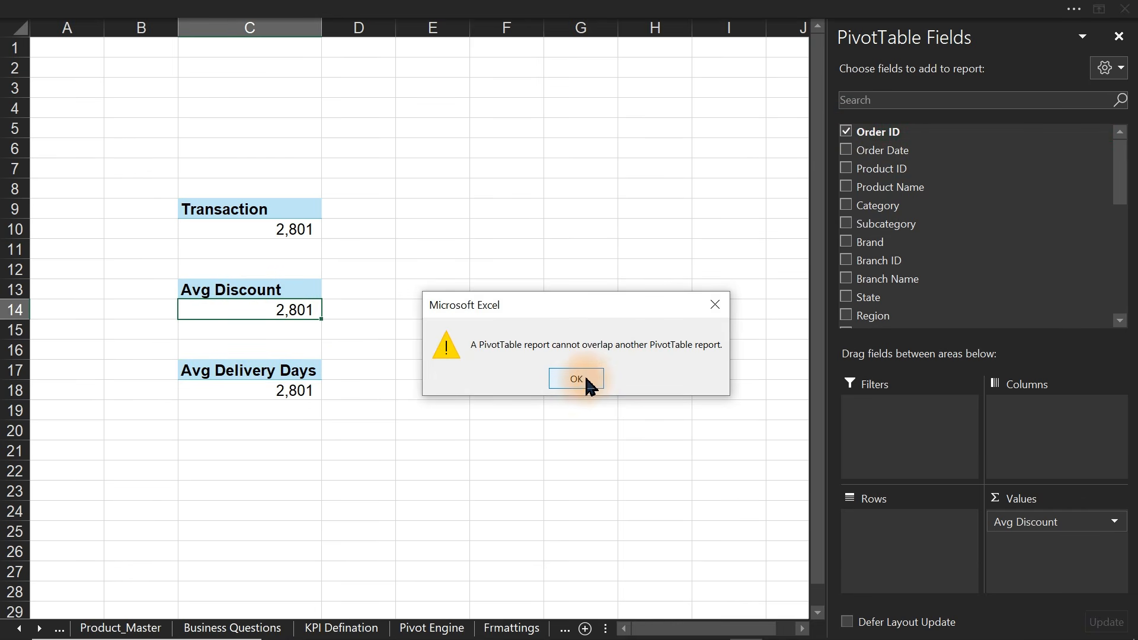
click(720, 305)
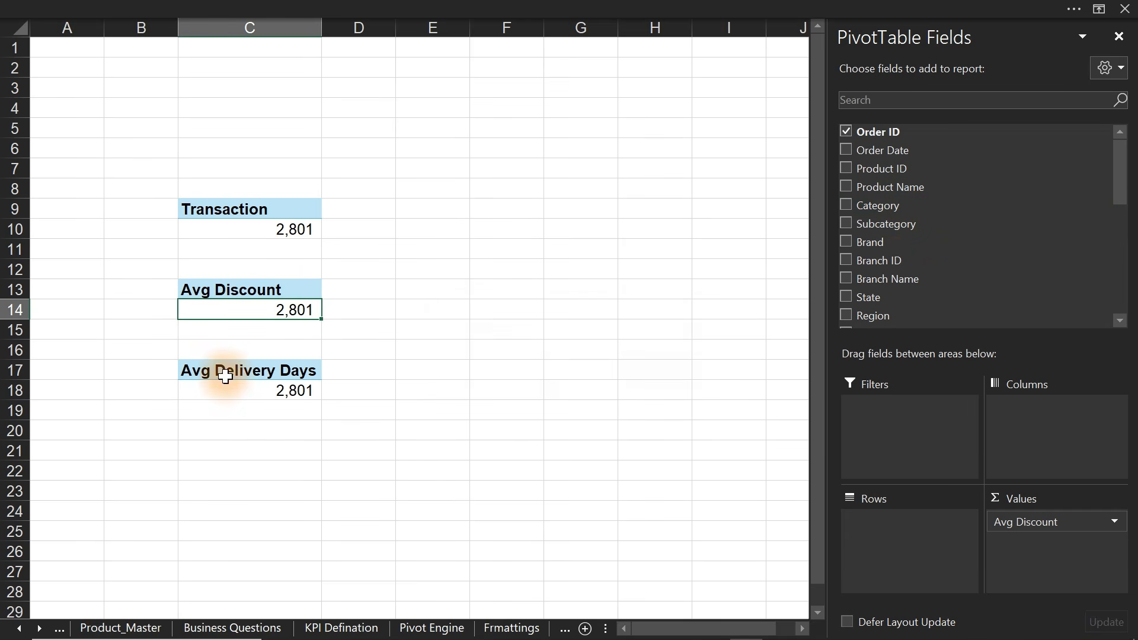
drag(212, 370, 265, 393)
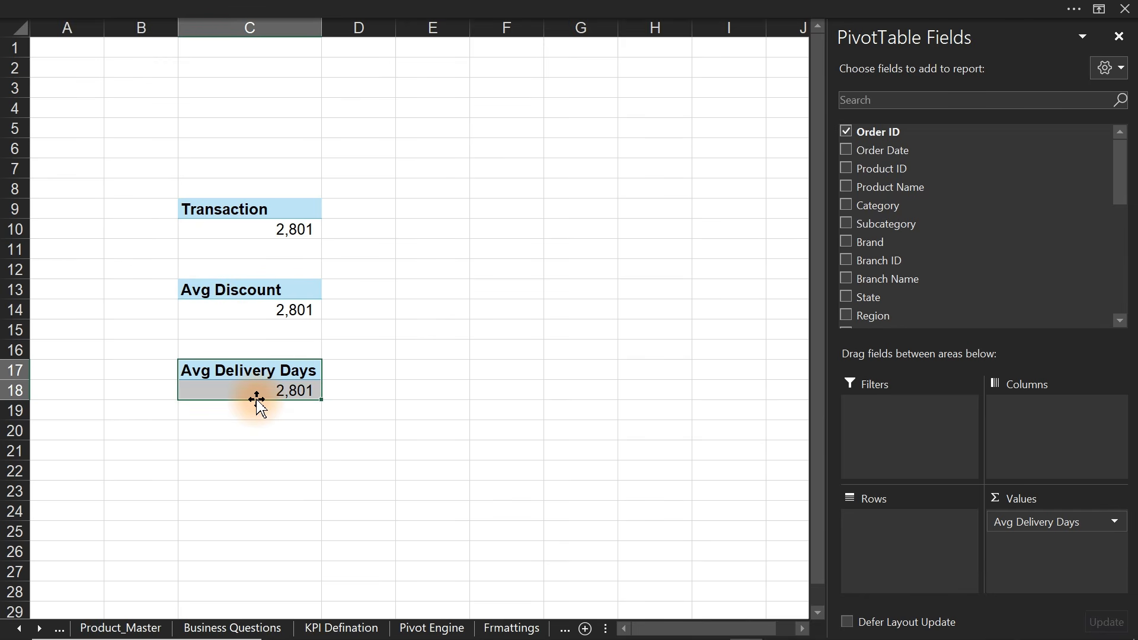
drag(257, 401, 467, 221)
click(274, 306)
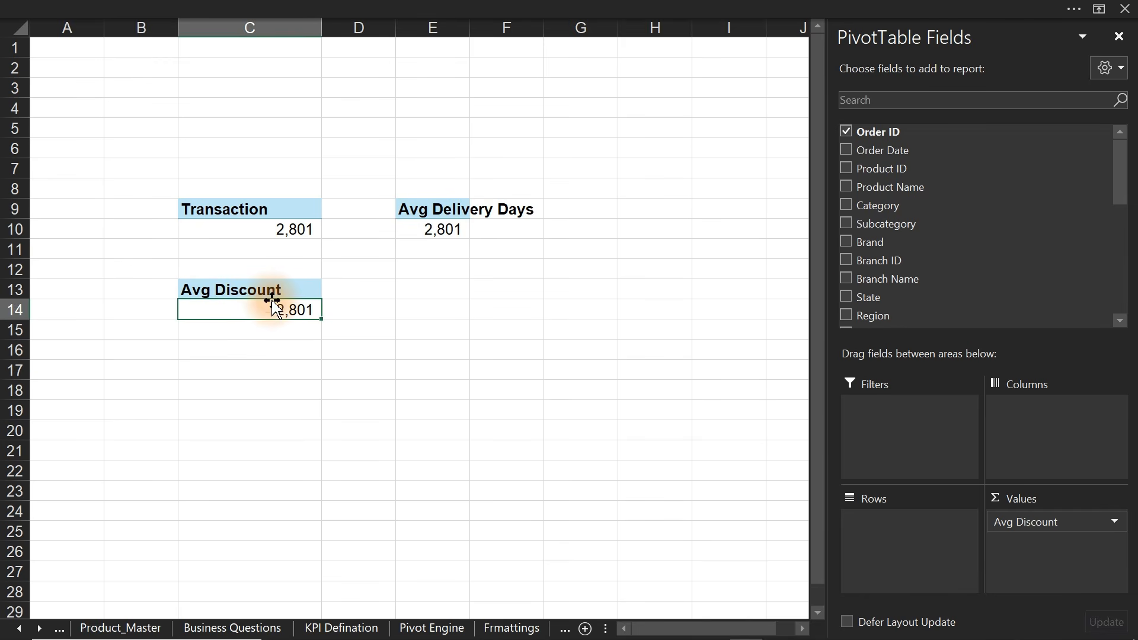
click(847, 132)
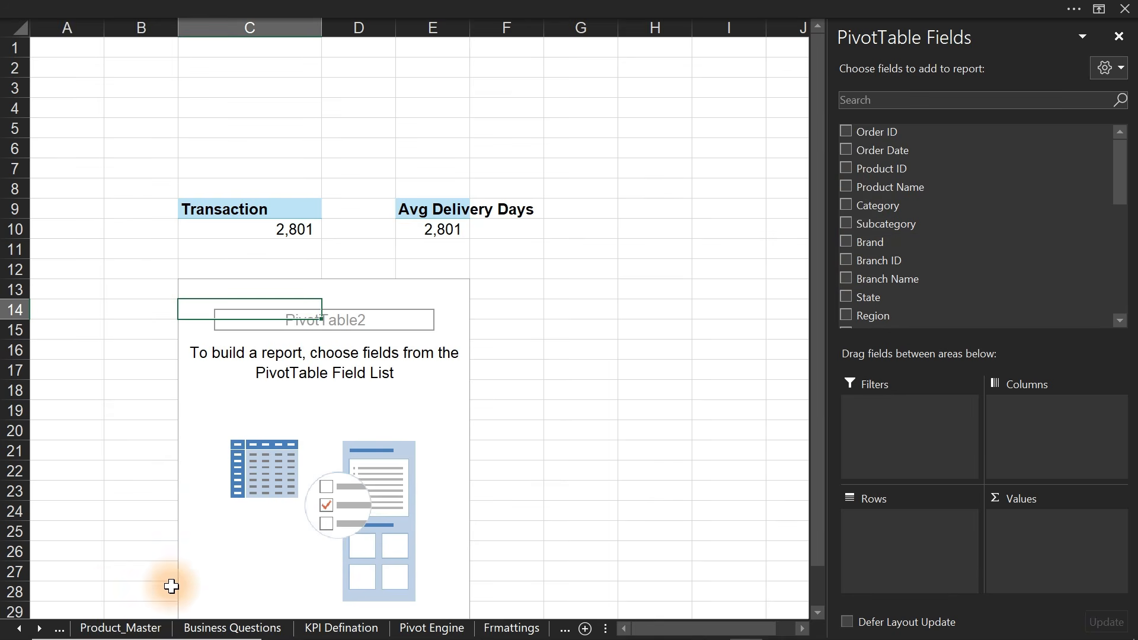
- Widen the Gross Sales and Discount % columns on the Sales_Clean_Reference sheet
click(19, 628)
click(18, 629)
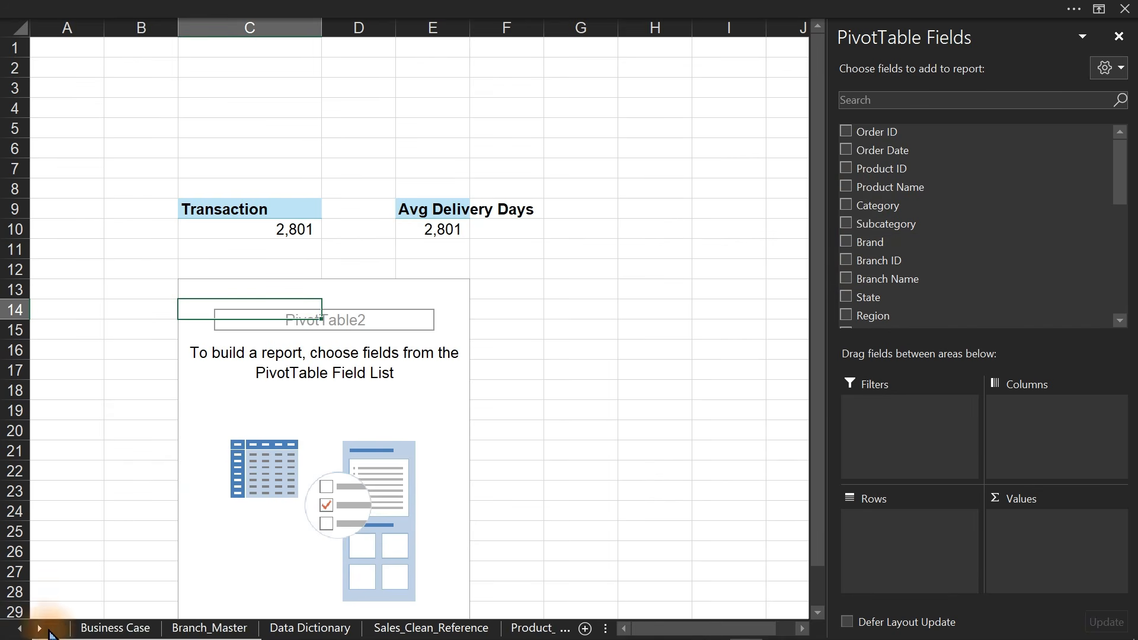
click(302, 628)
click(384, 628)
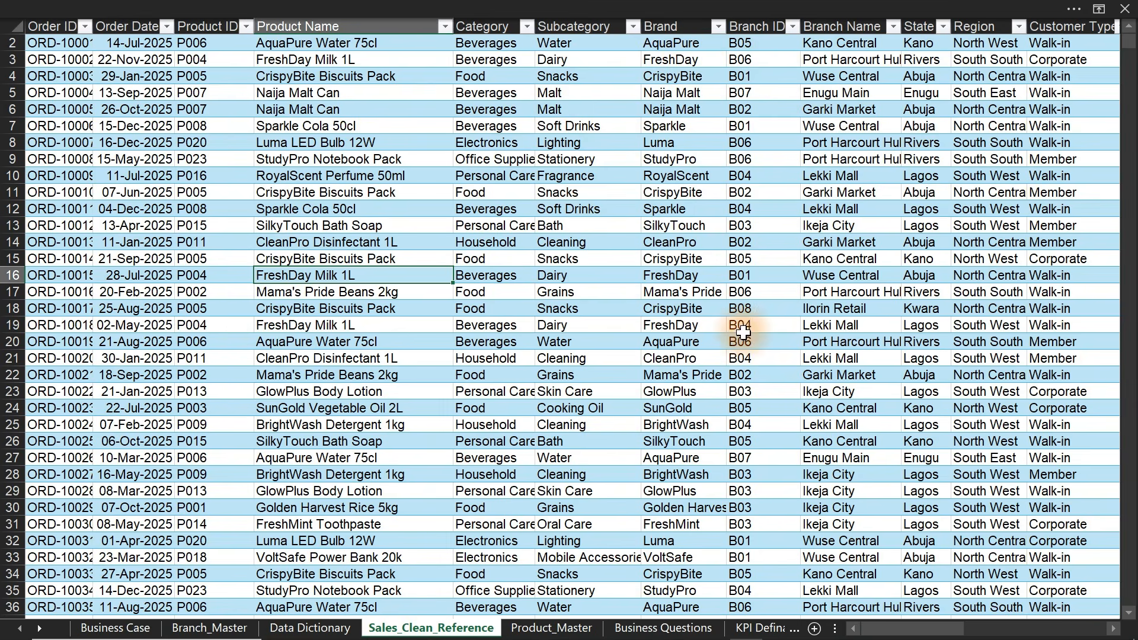
drag(922, 629, 992, 631)
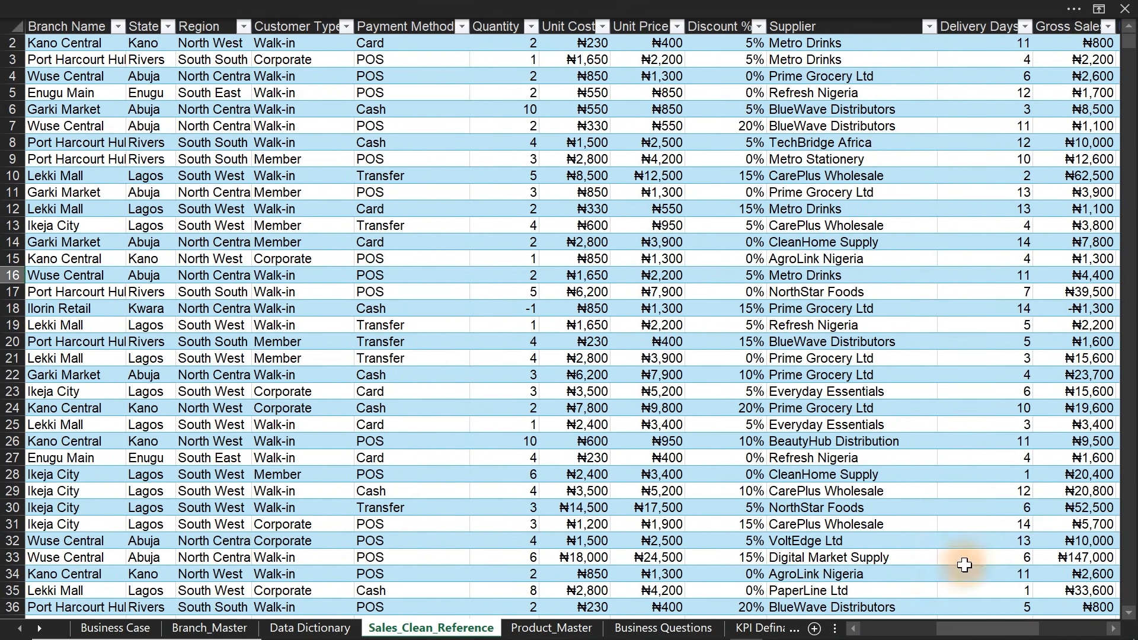
click(722, 24)
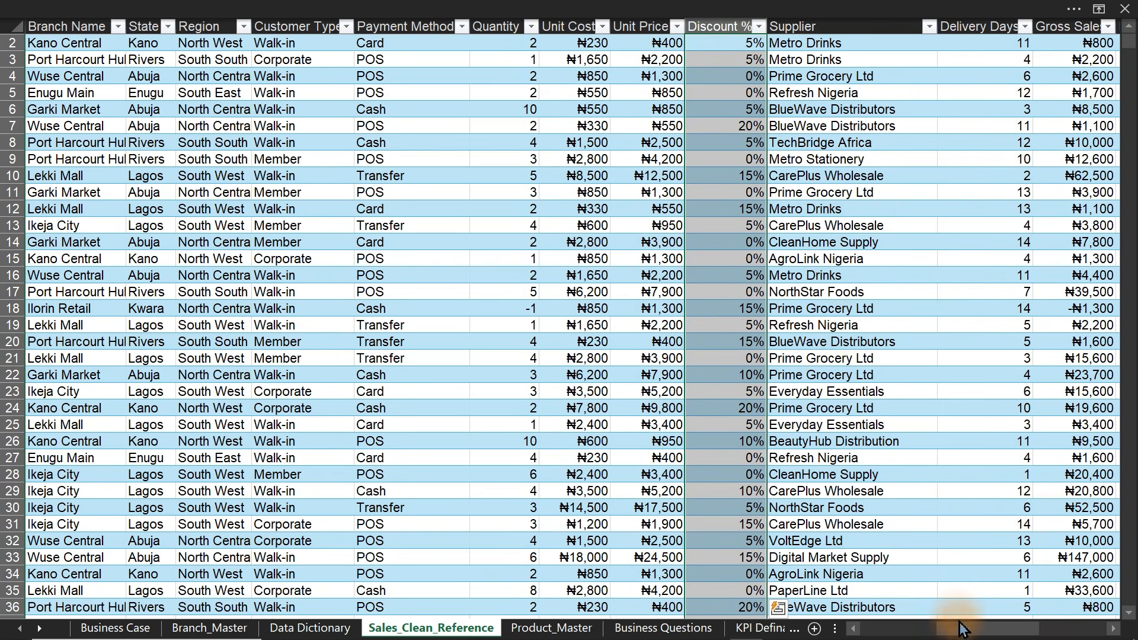
drag(972, 630, 1005, 633)
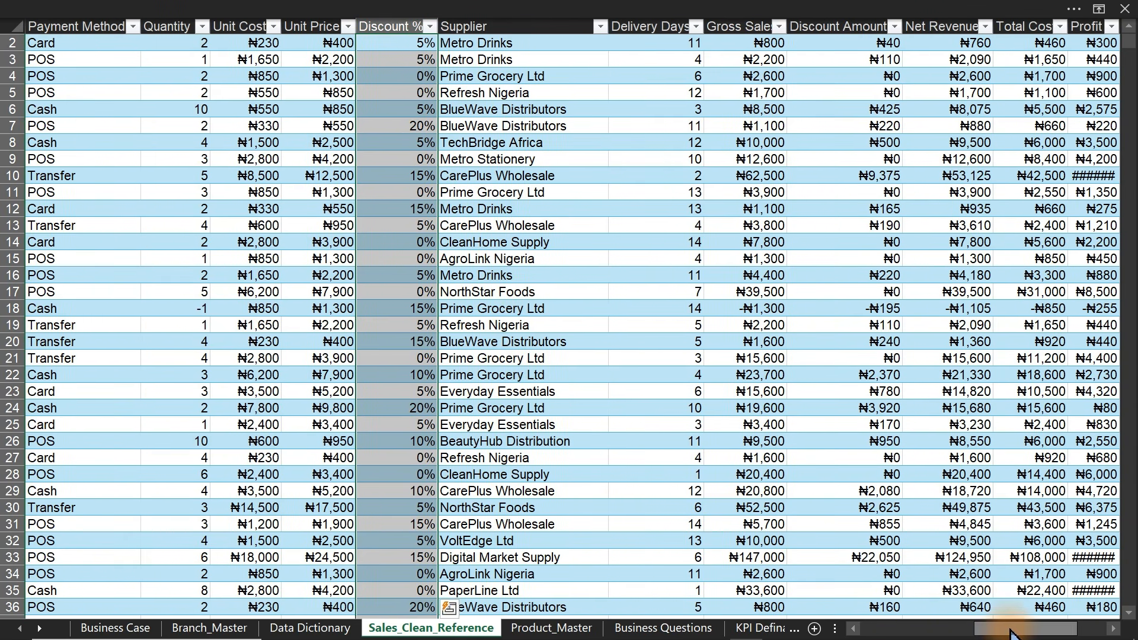
click(741, 24)
drag(786, 26, 817, 26)
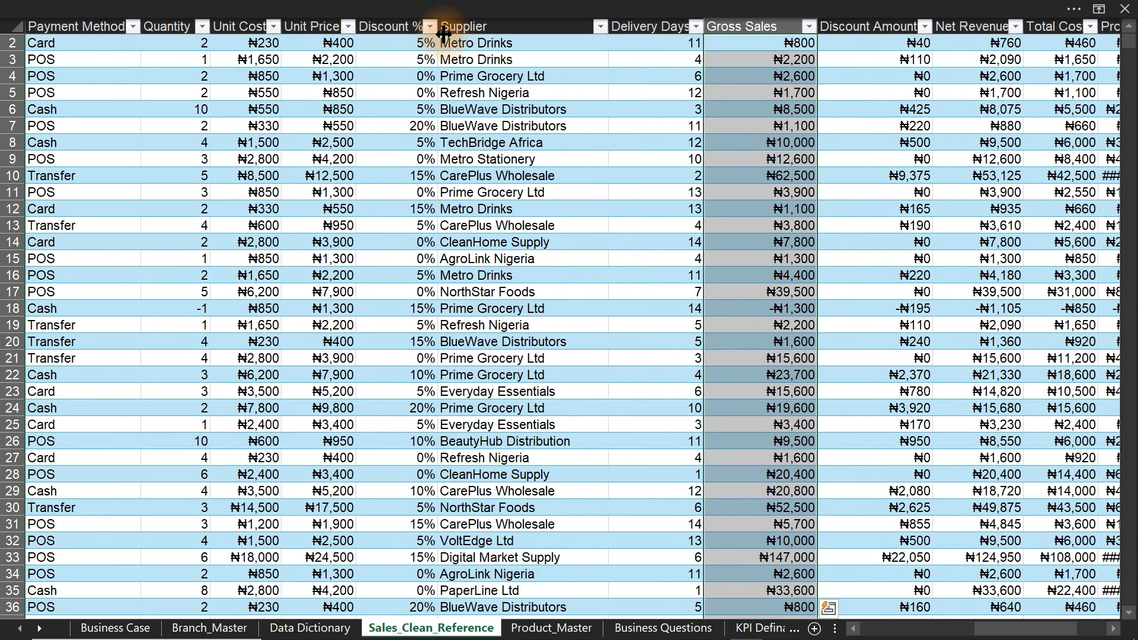
drag(443, 35, 463, 35)
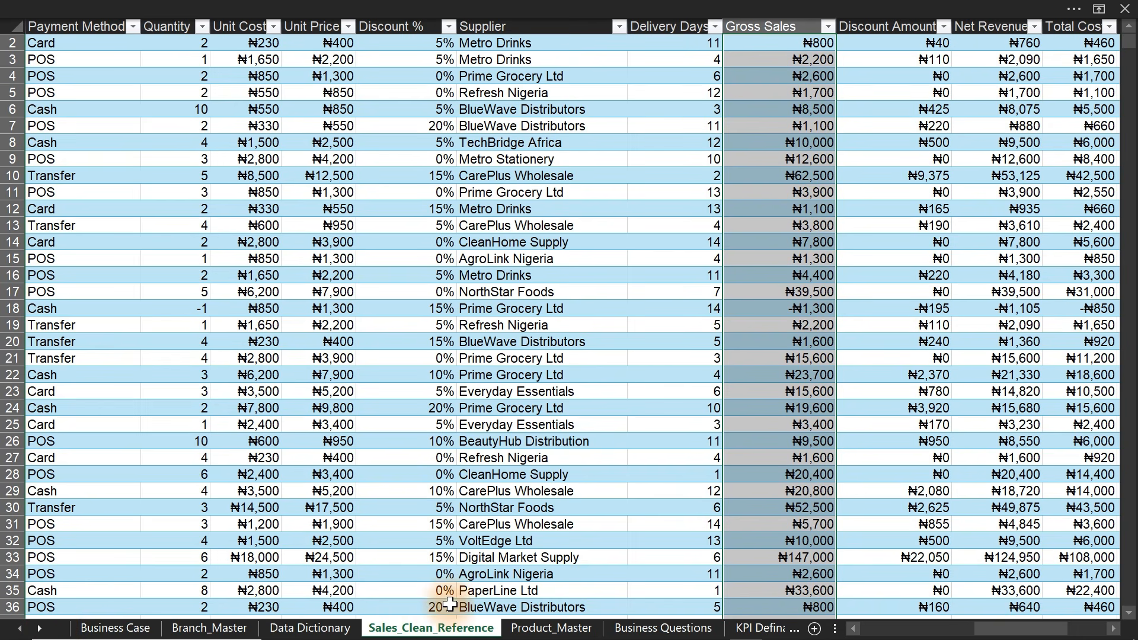
- Move the Sales_Clean_Reference tab between Dashboard and Dashboard (2), then return to Analysis
drag(446, 633, 765, 630)
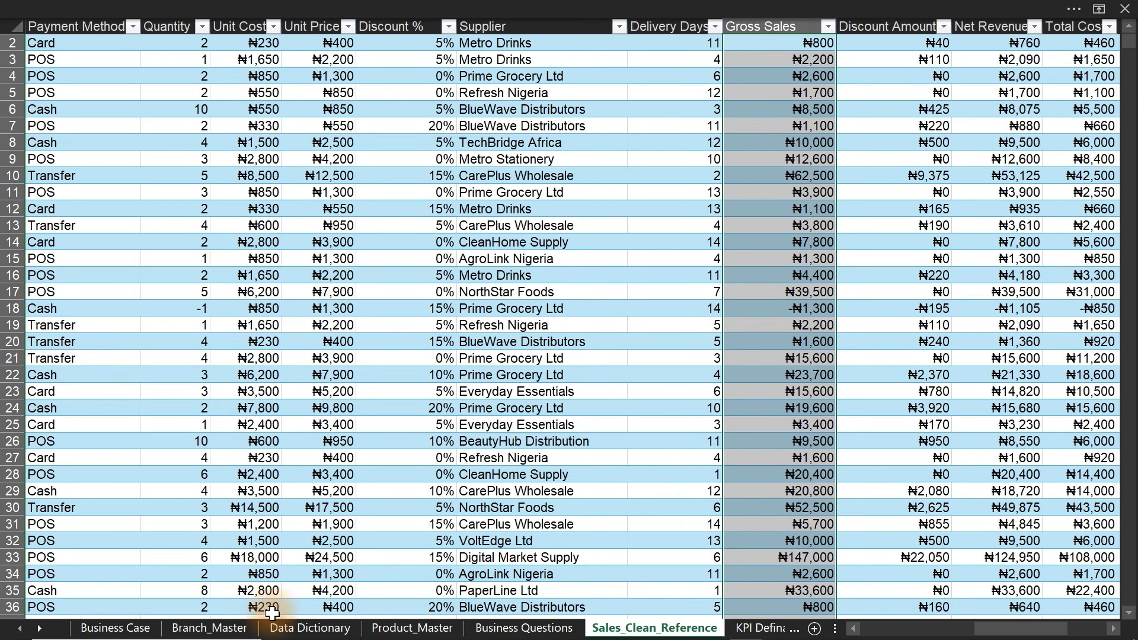
click(39, 628)
click(39, 633)
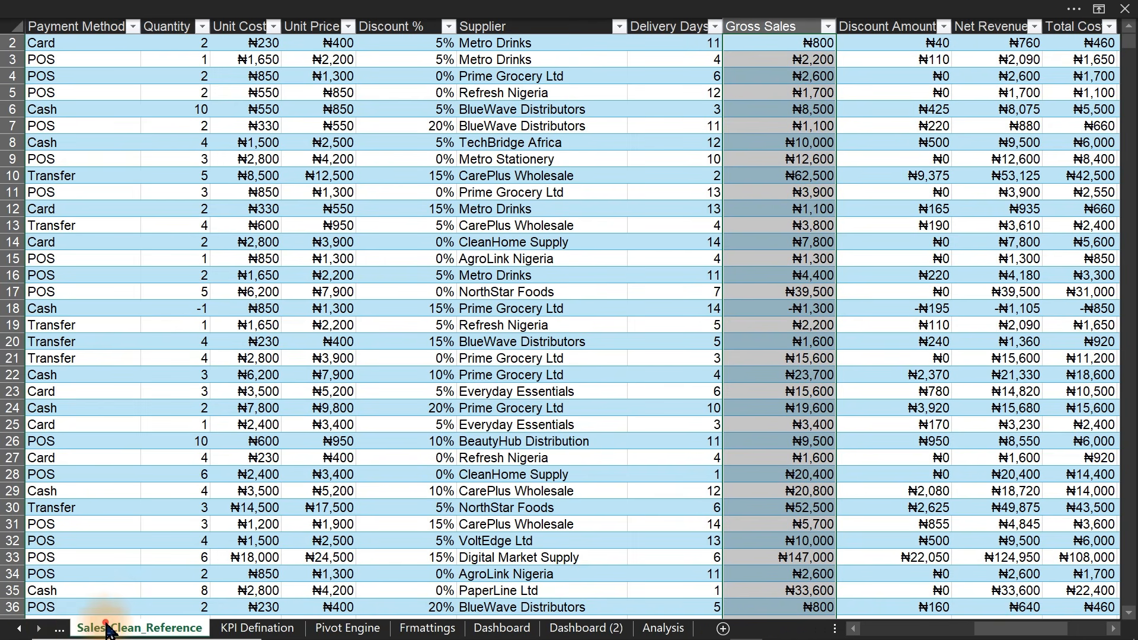
drag(472, 617, 572, 622)
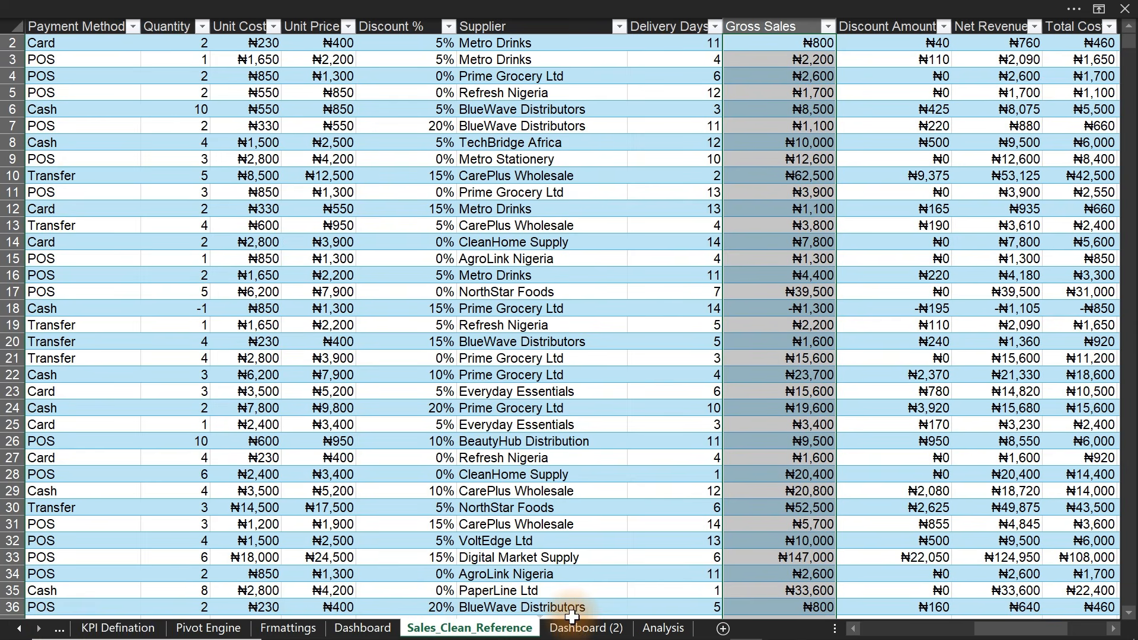
click(663, 629)
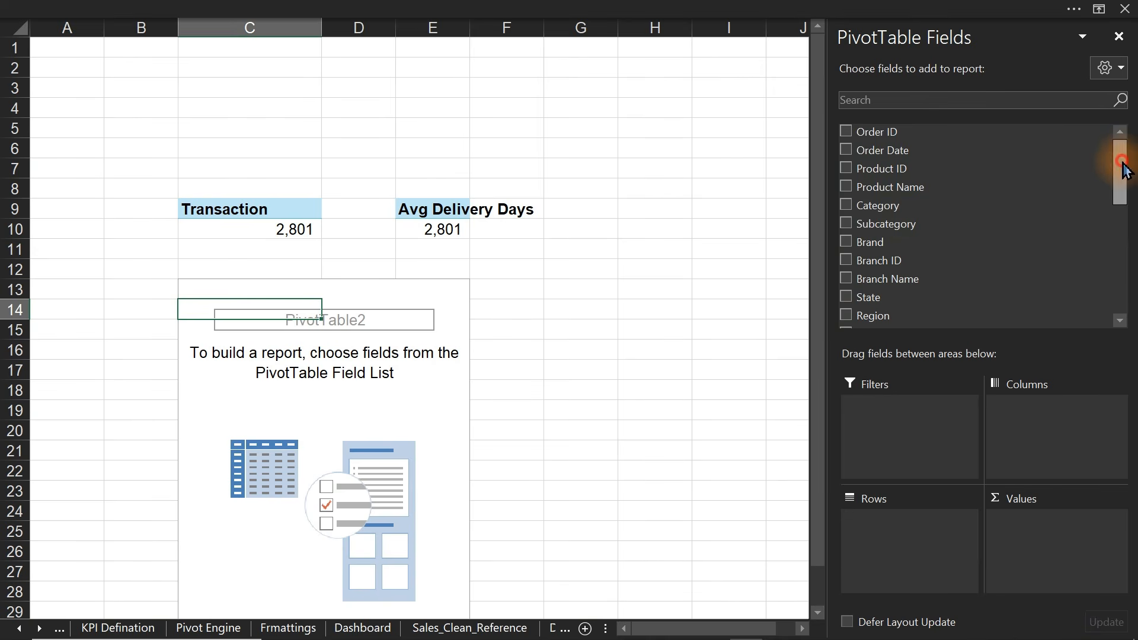
- Add Discount % to the empty C13 pivot and change its summary from Sum to Average
drag(1122, 162, 1123, 232)
click(845, 212)
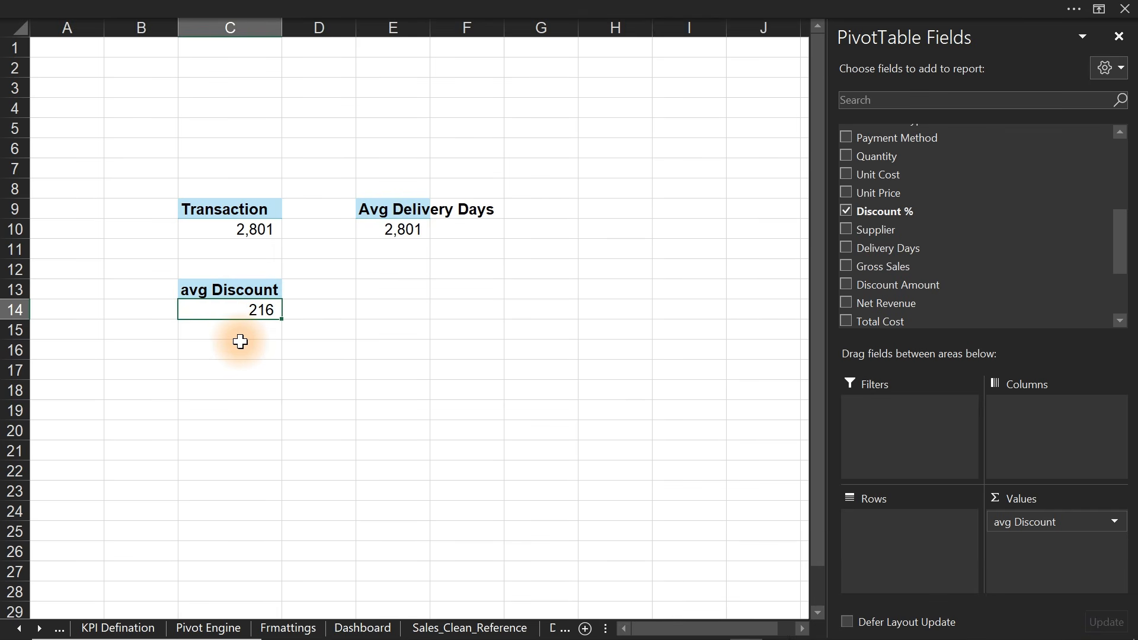
right_click(259, 314)
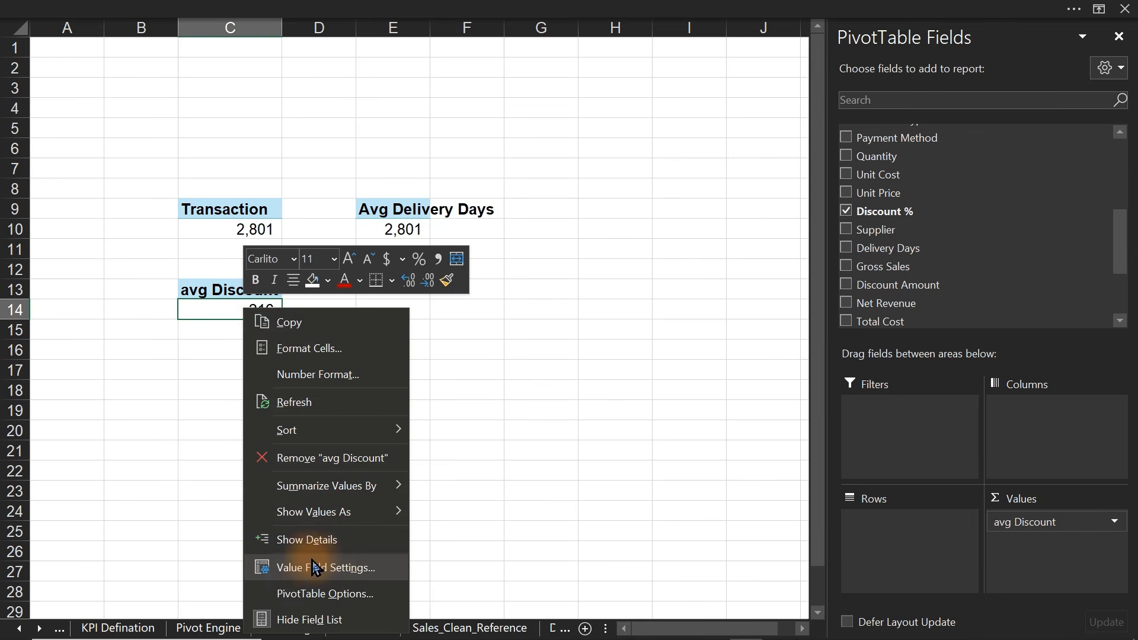
click(292, 571)
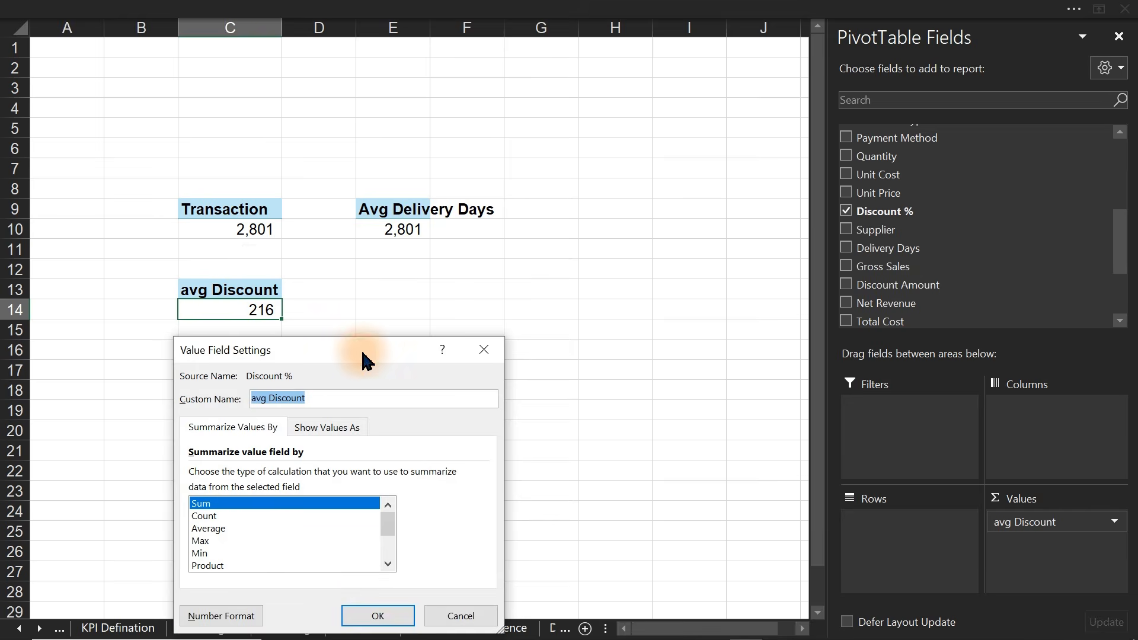
drag(358, 350, 573, 109)
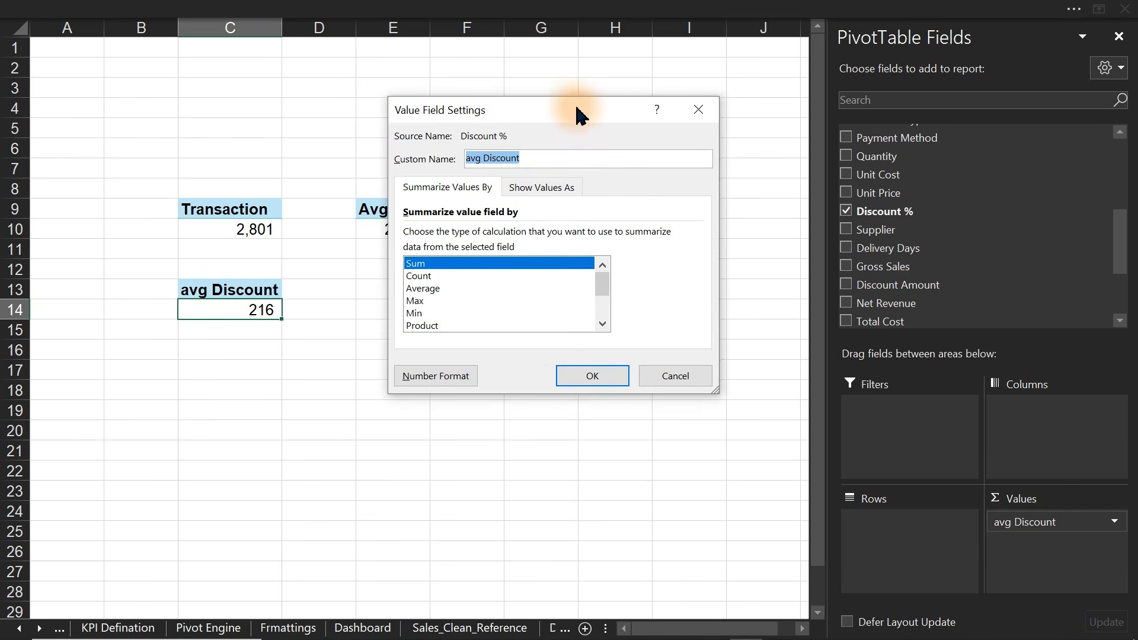
click(421, 287)
click(574, 375)
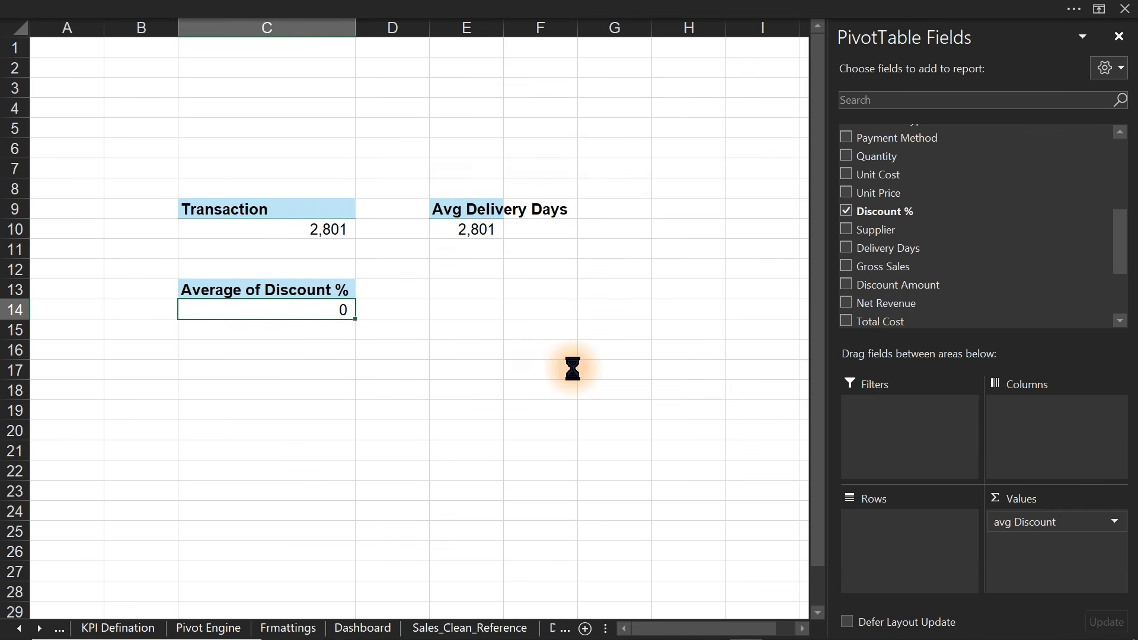
click(338, 315)
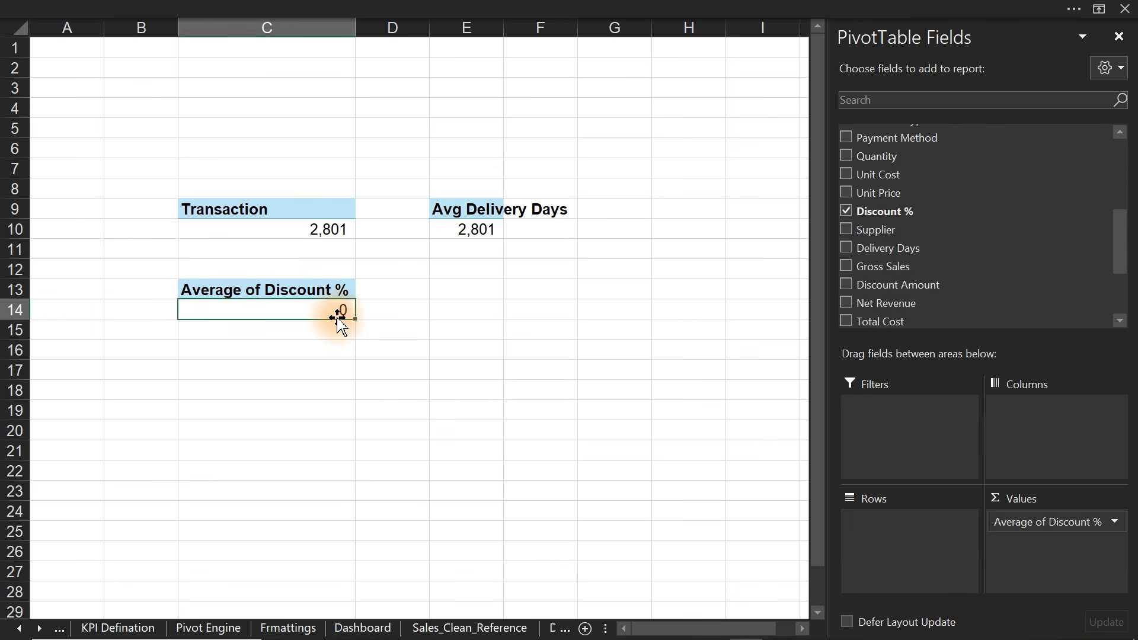
click(393, 6)
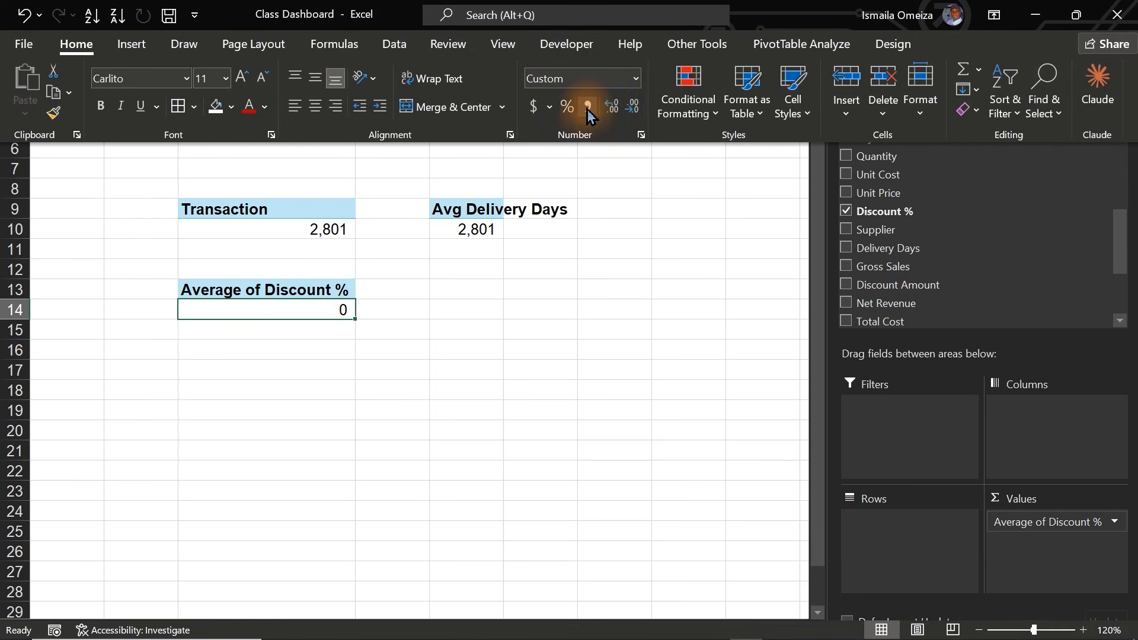
- Format the average discount as a percentage with one decimal, reading 7.7%
click(614, 110)
click(617, 78)
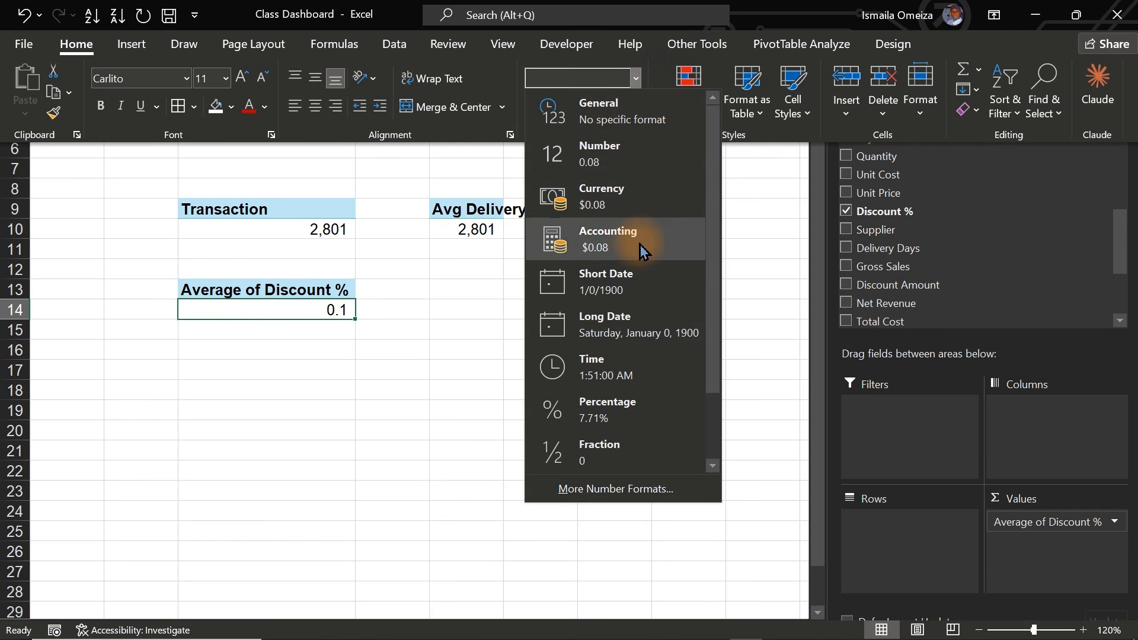
click(607, 410)
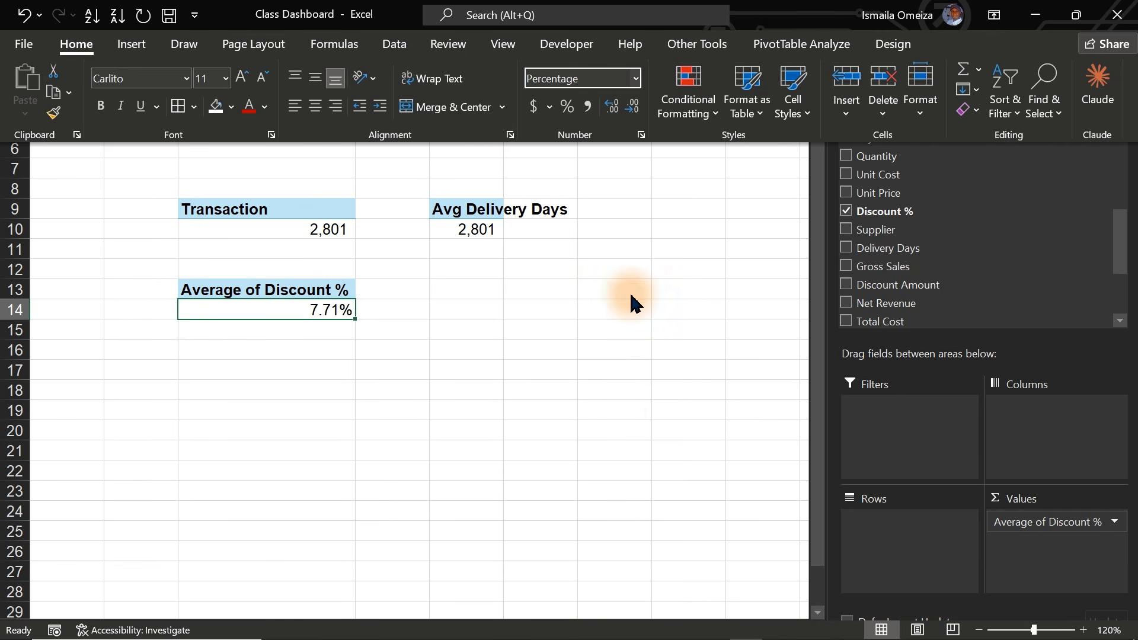
click(636, 108)
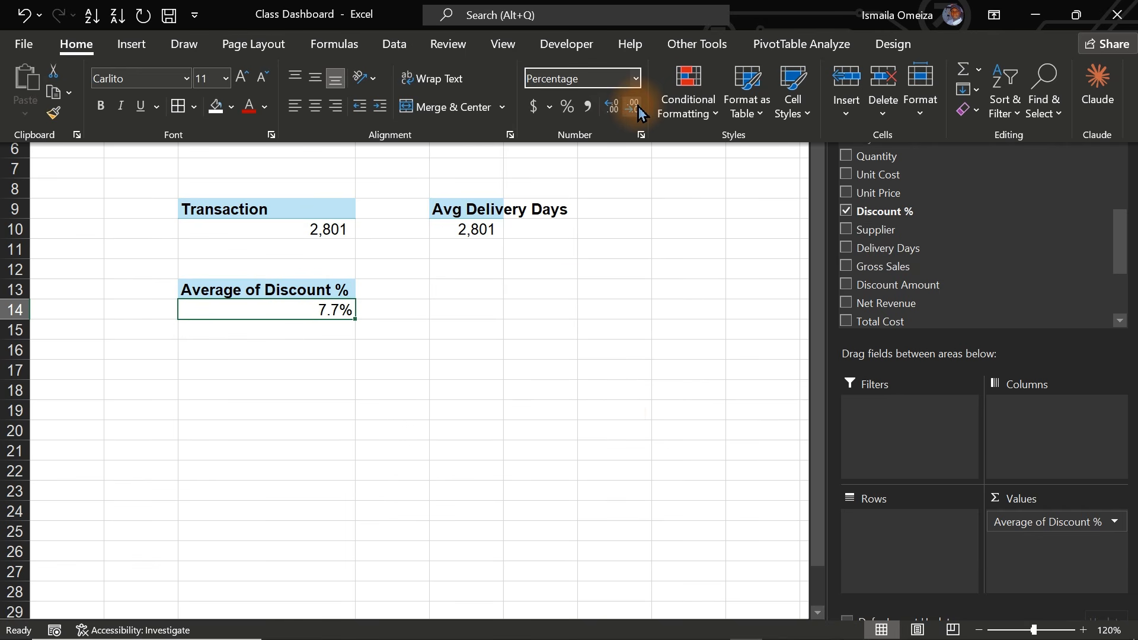
- Check the Avg Delivery Days value field settings unchanged, then switch to Sales_Clean_Reference
click(481, 230)
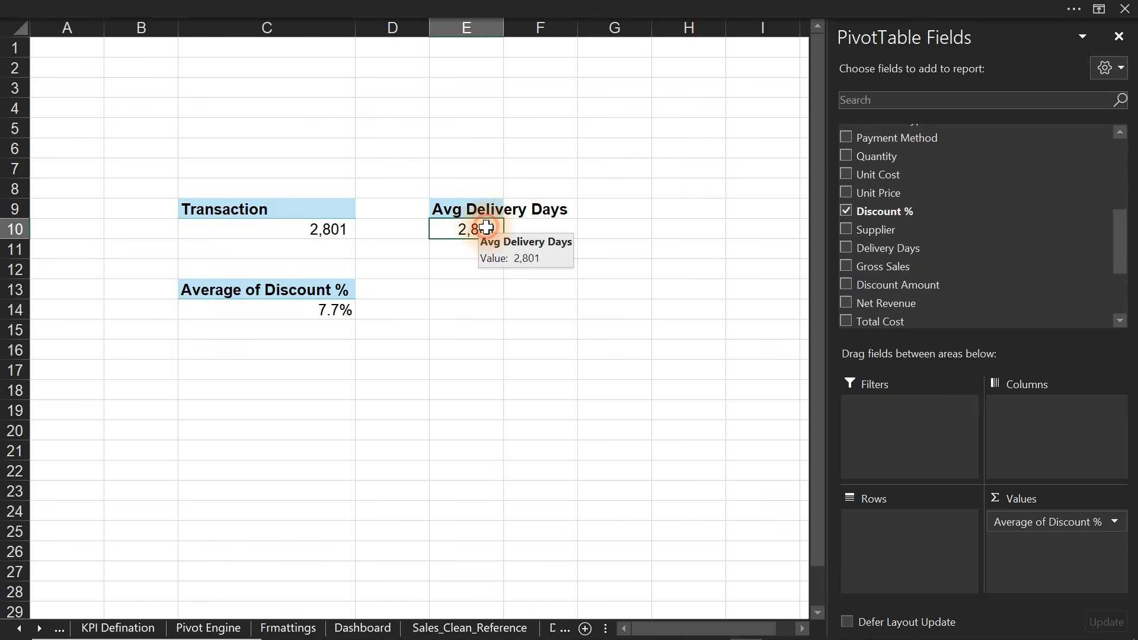
double_click(471, 209)
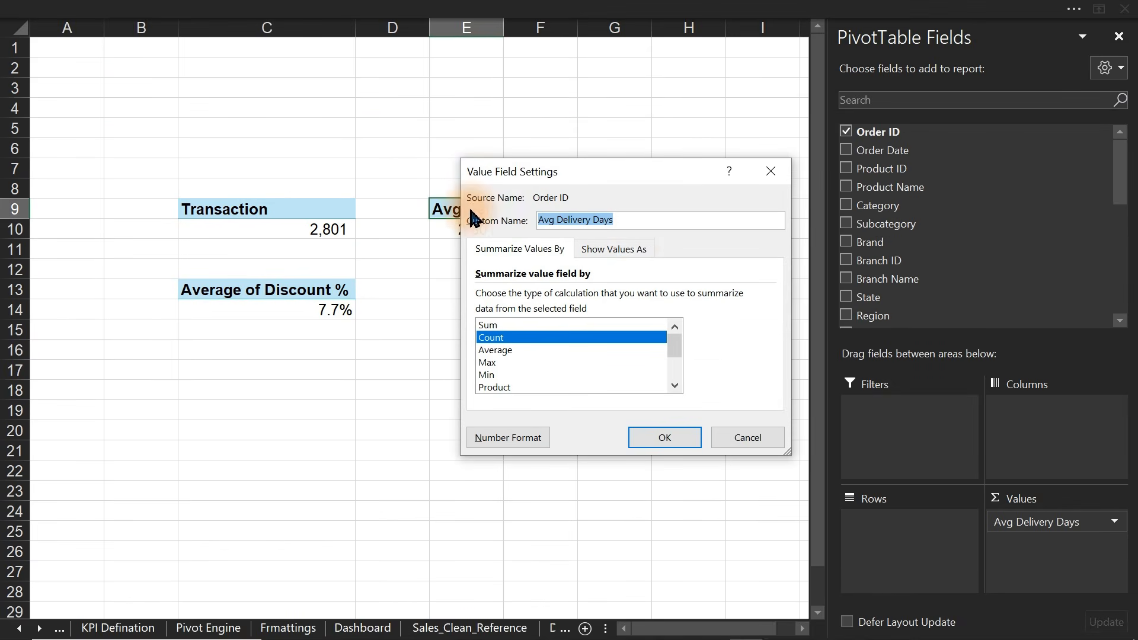
key(Return)
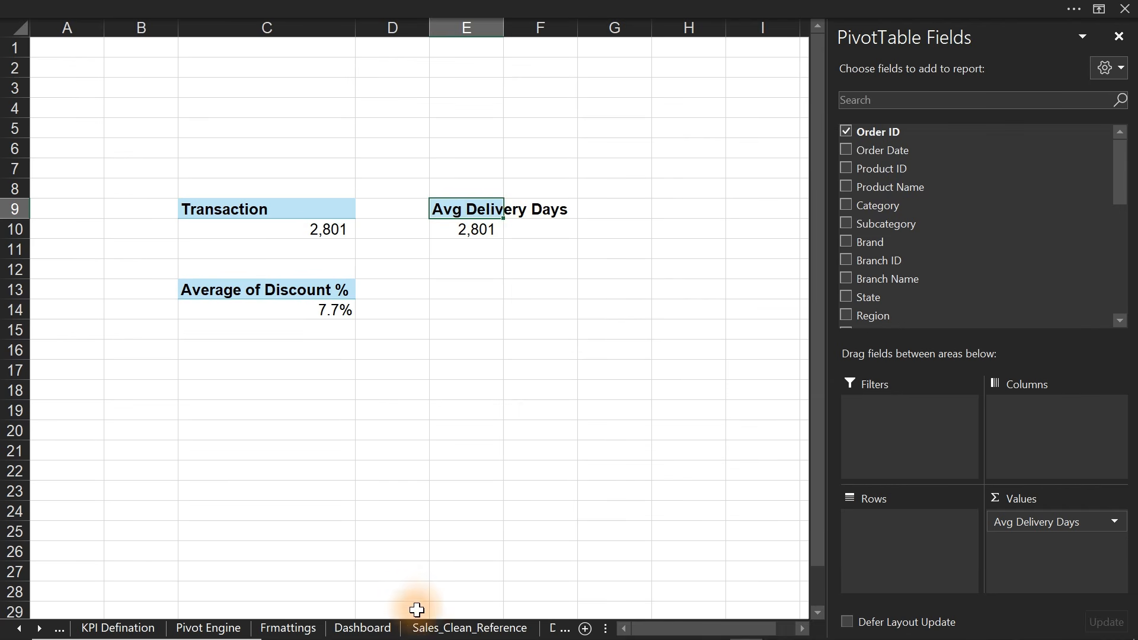
click(428, 630)
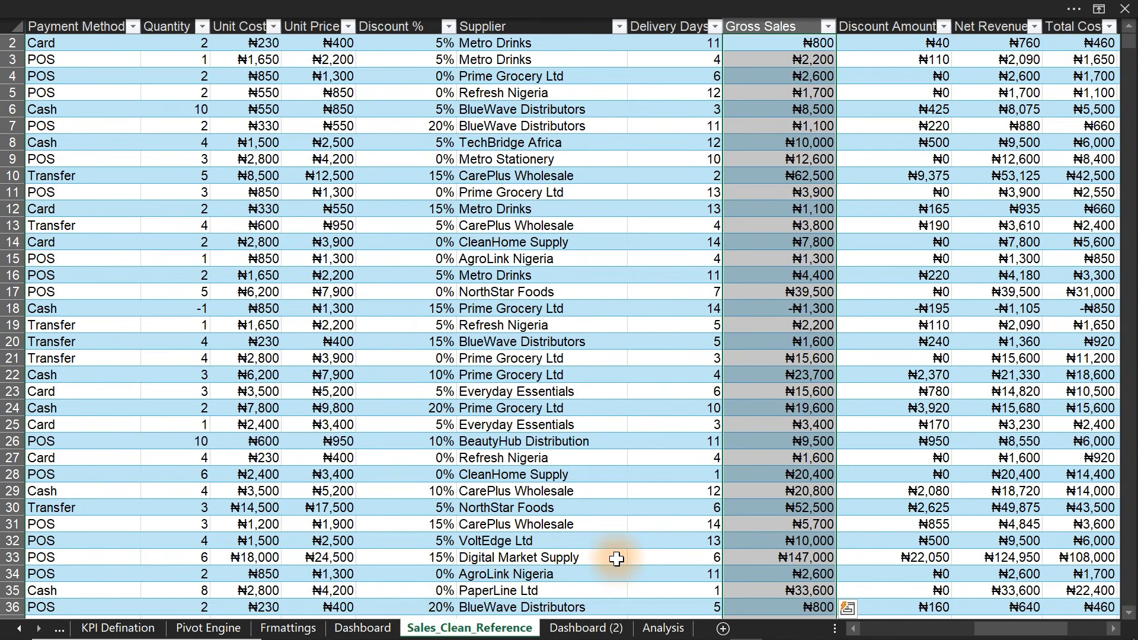
- Widen the Delivery Days column on Sales_Clean_Reference, then return to the Analysis sheet
click(720, 35)
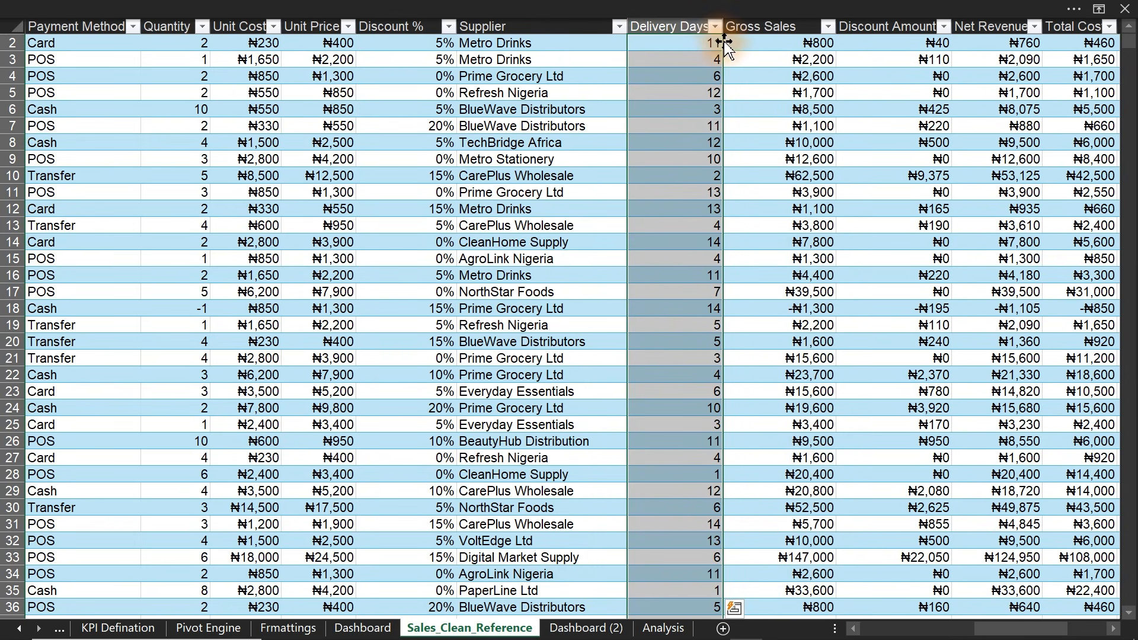
drag(723, 25, 765, 24)
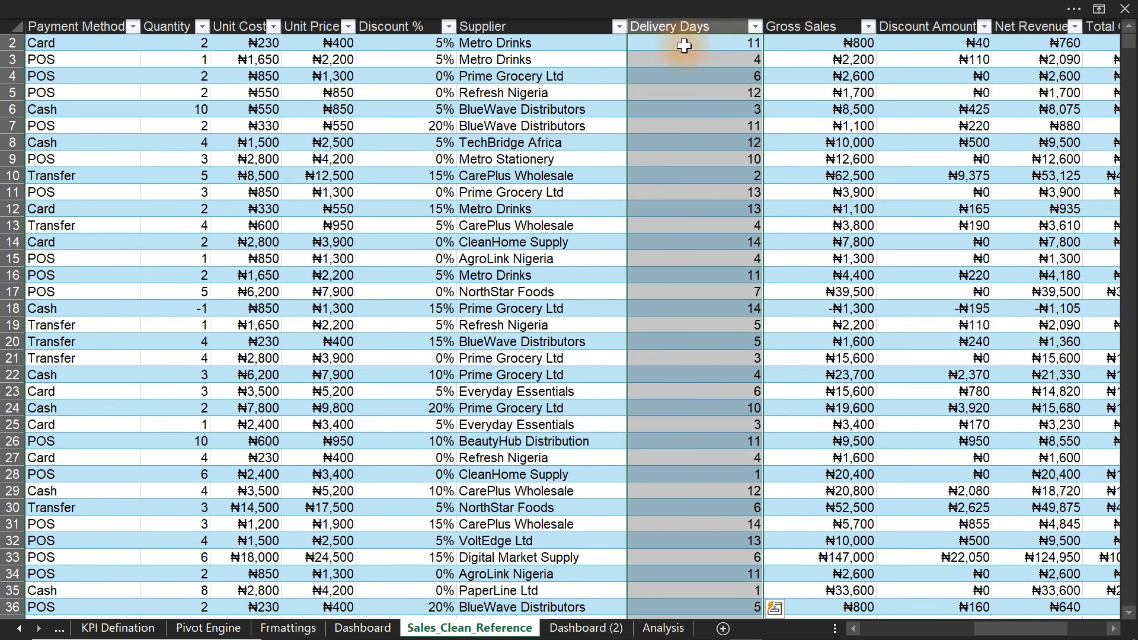
click(694, 24)
click(696, 27)
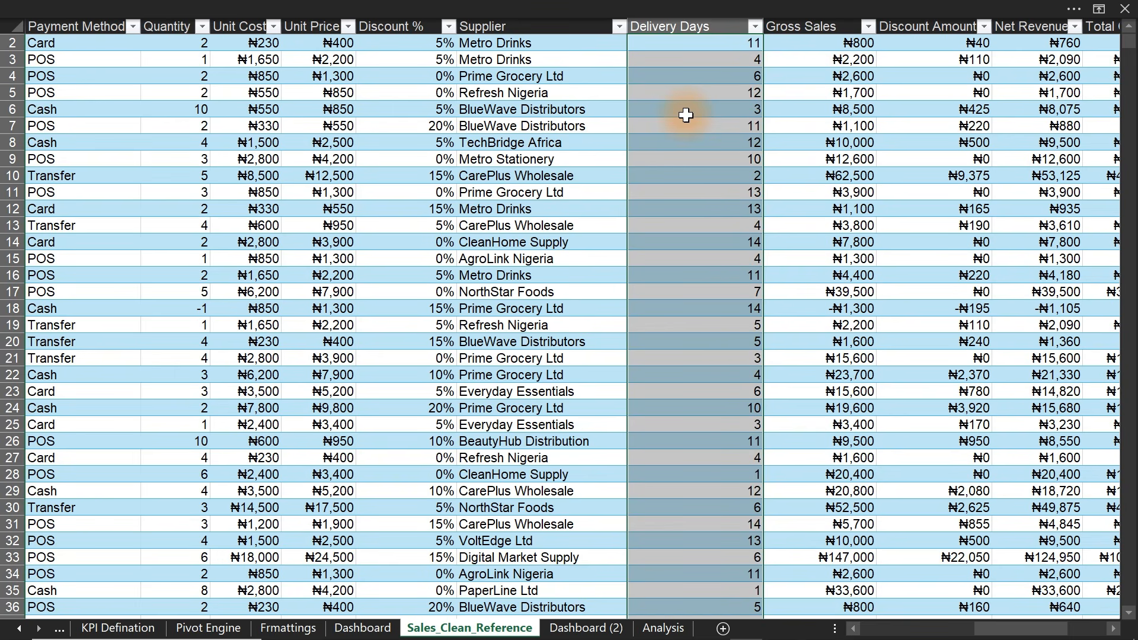
click(663, 628)
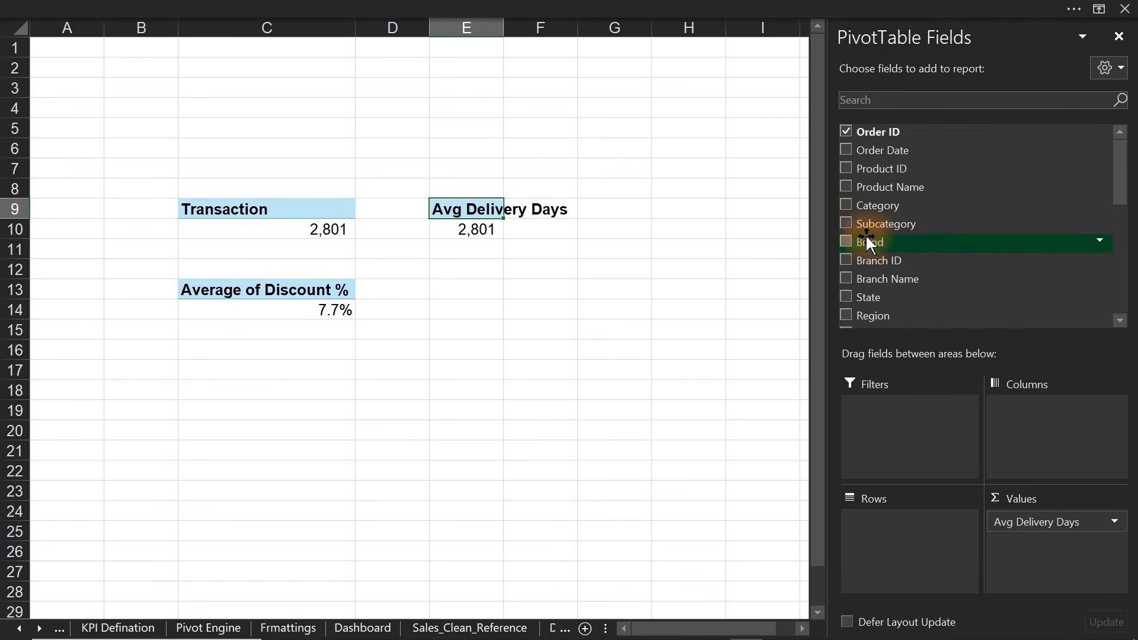
- Replace Order ID with Delivery Days in the E9 pivot's values
click(846, 132)
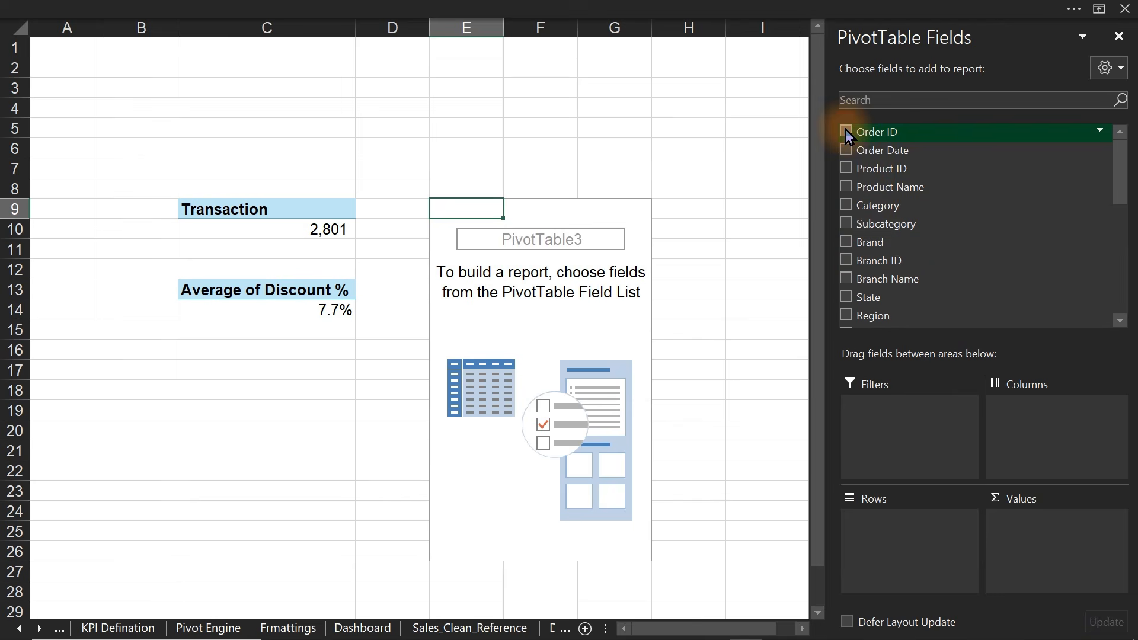
click(874, 99)
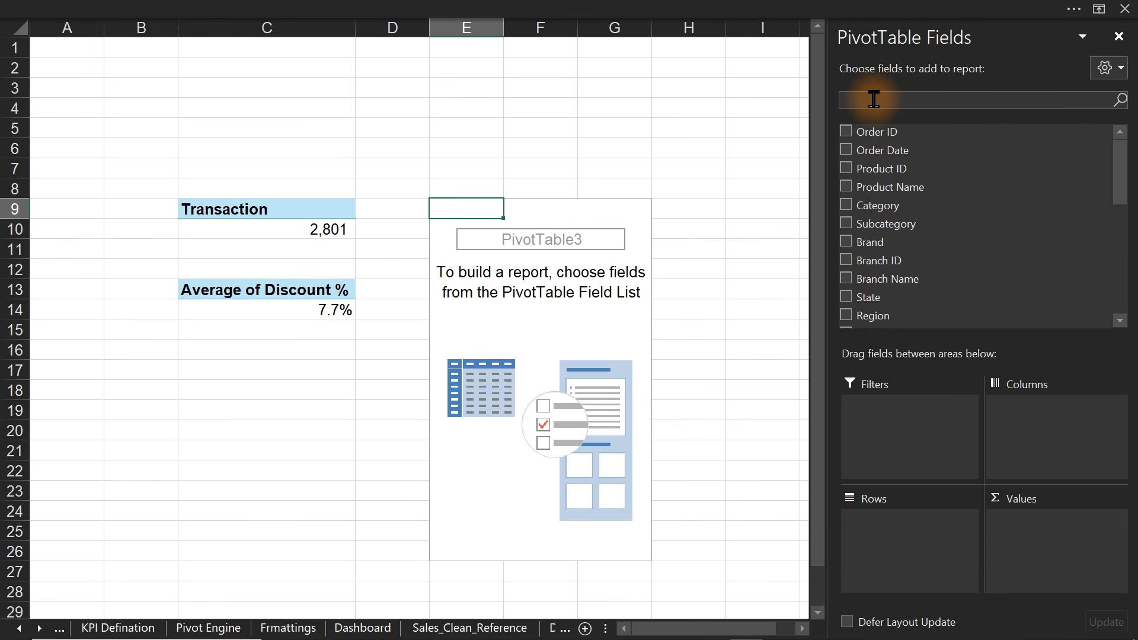
text(del)
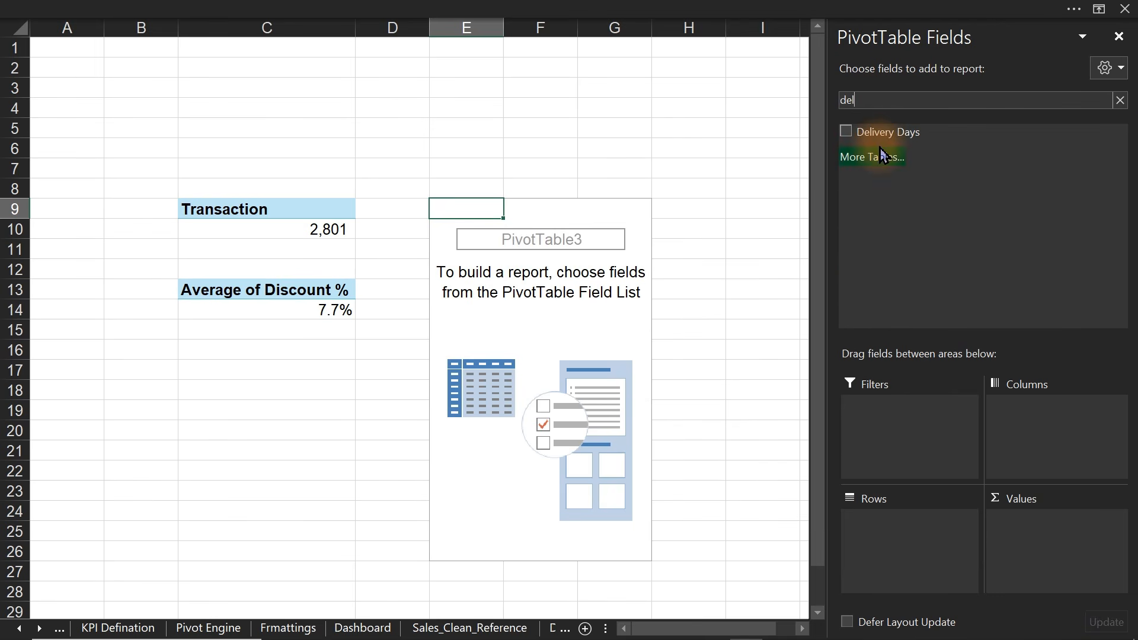
click(846, 132)
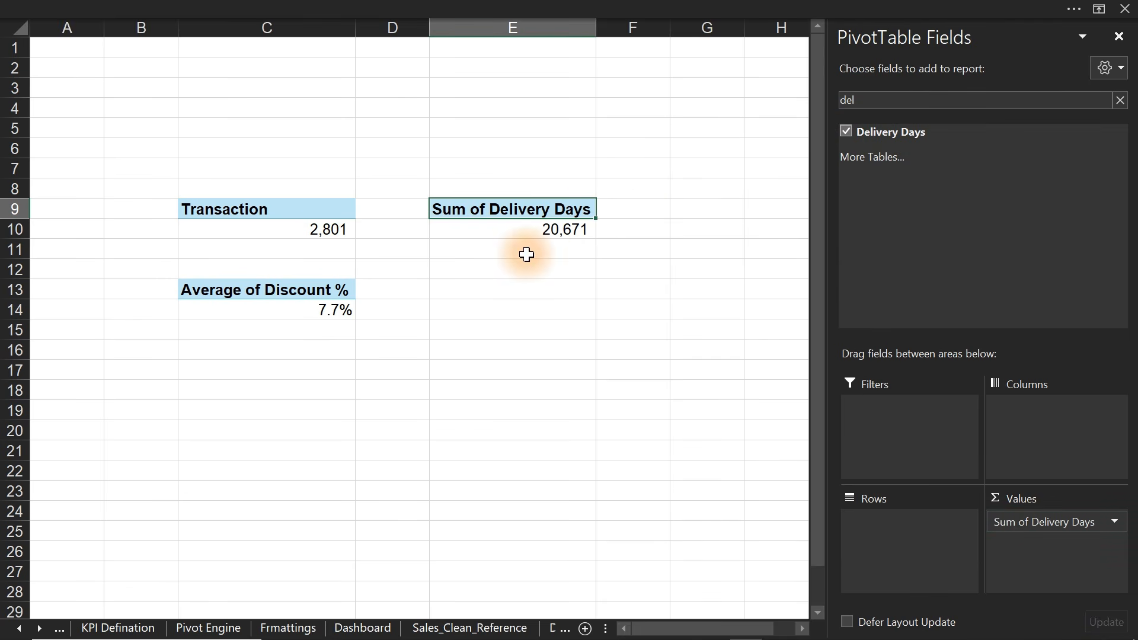
- Summarise Delivery Days by Average and show it to one decimal, 7.4
click(543, 234)
right_click(544, 238)
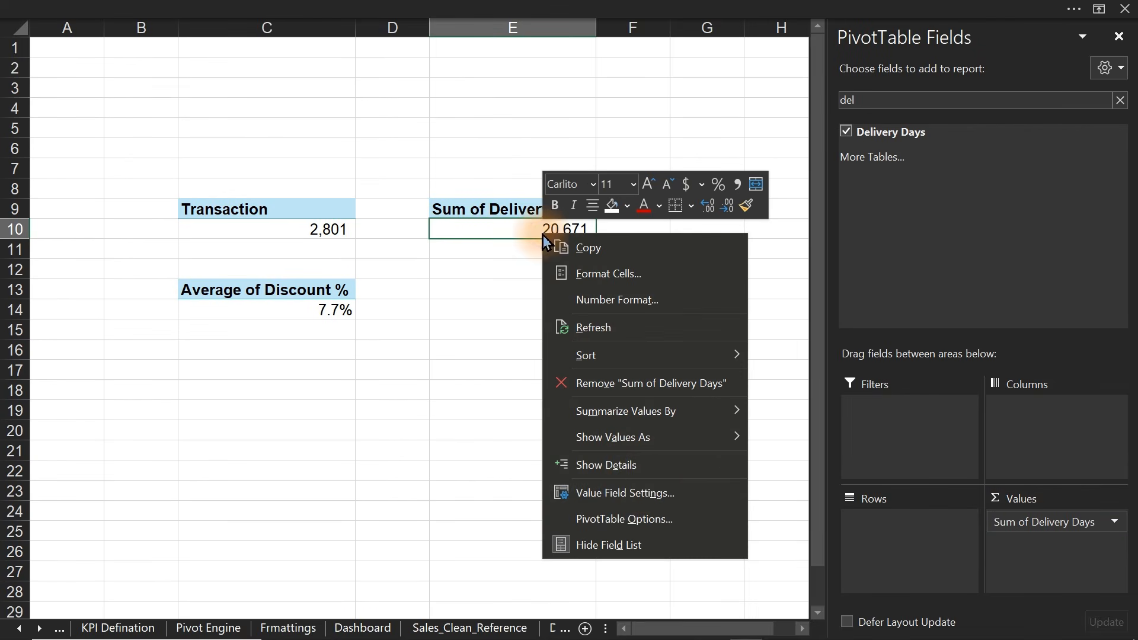
click(635, 493)
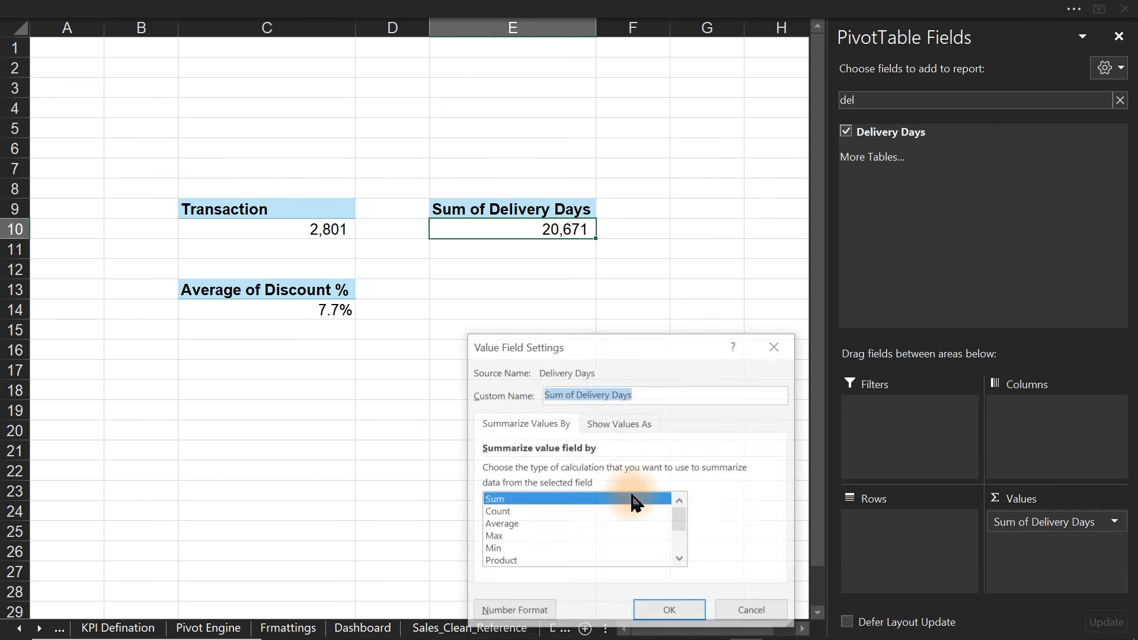
click(501, 525)
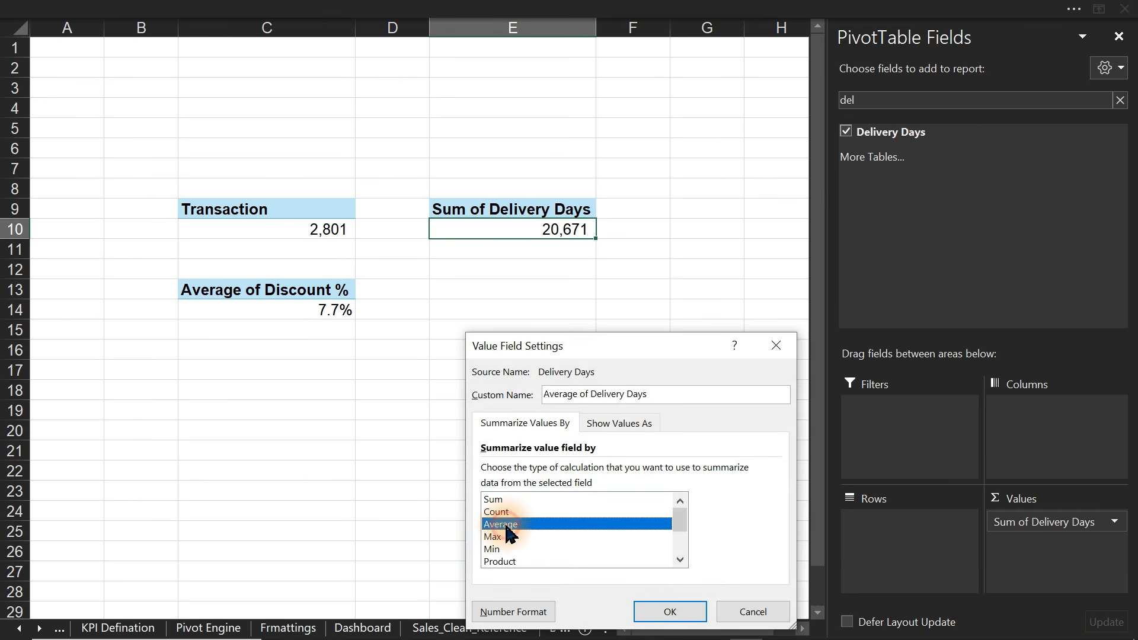
click(666, 611)
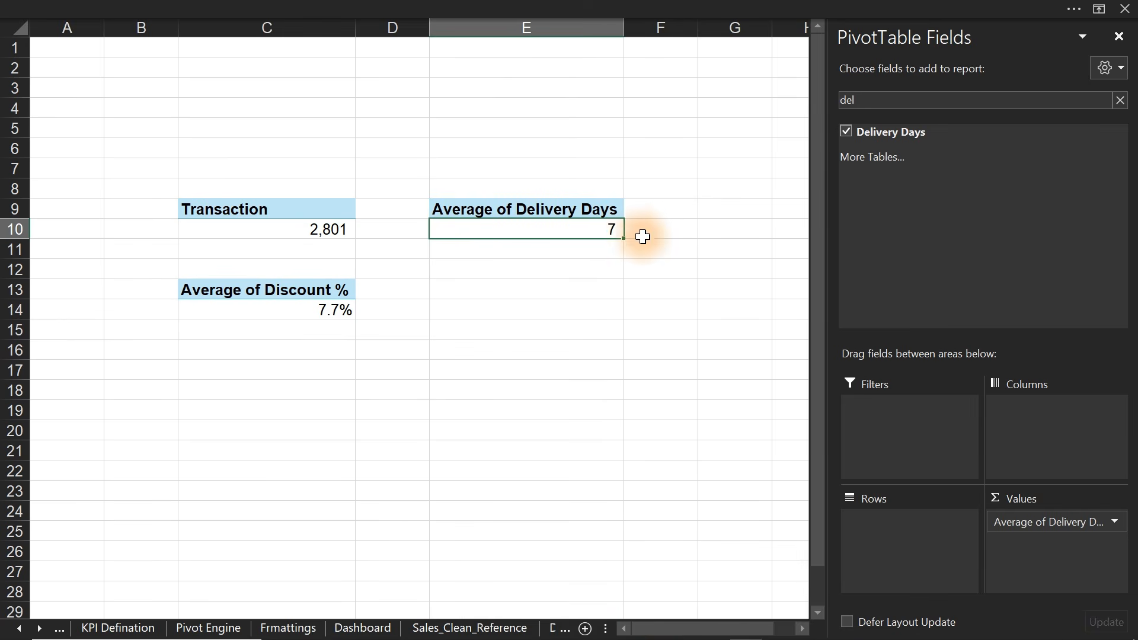
click(547, 6)
click(614, 115)
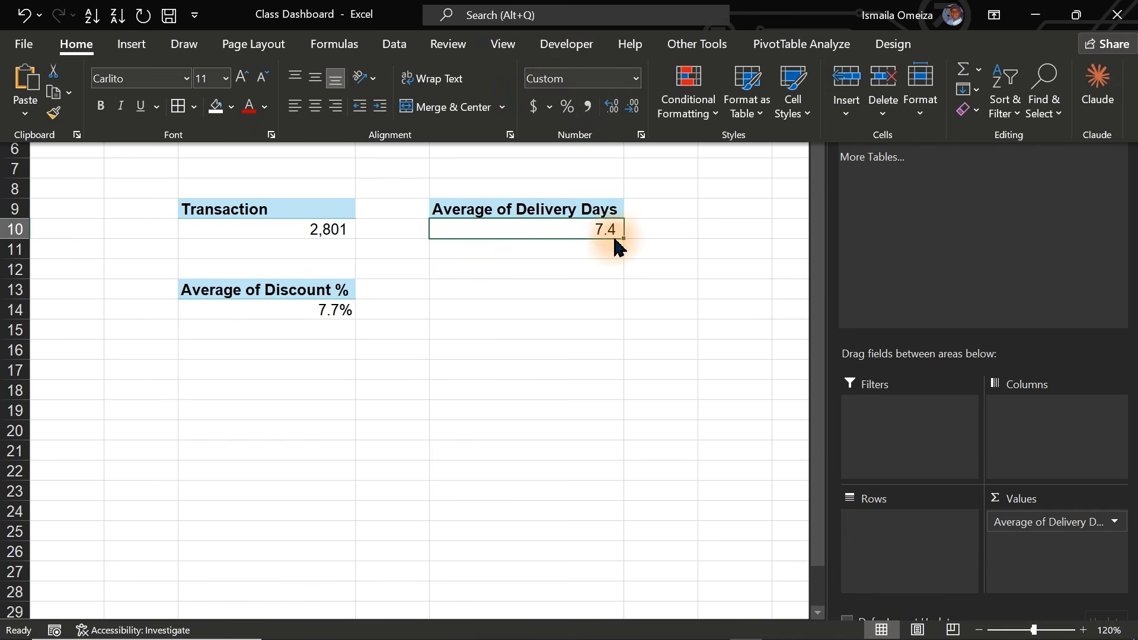
click(555, 260)
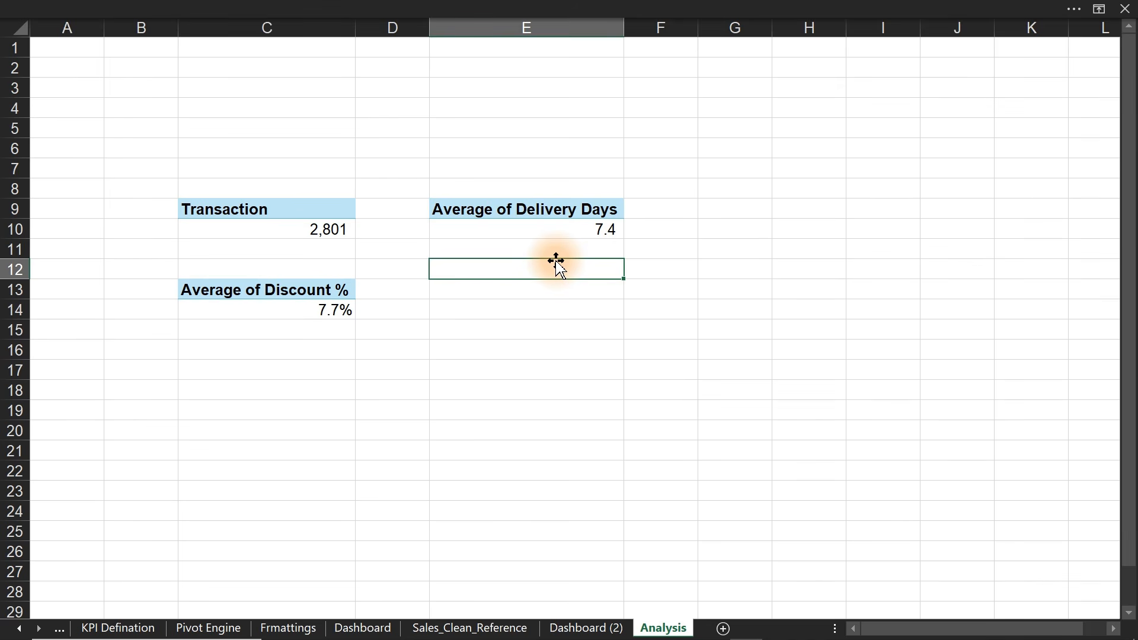
- Enter a formula in E12 joining the average delivery days value with " days"
text(=)
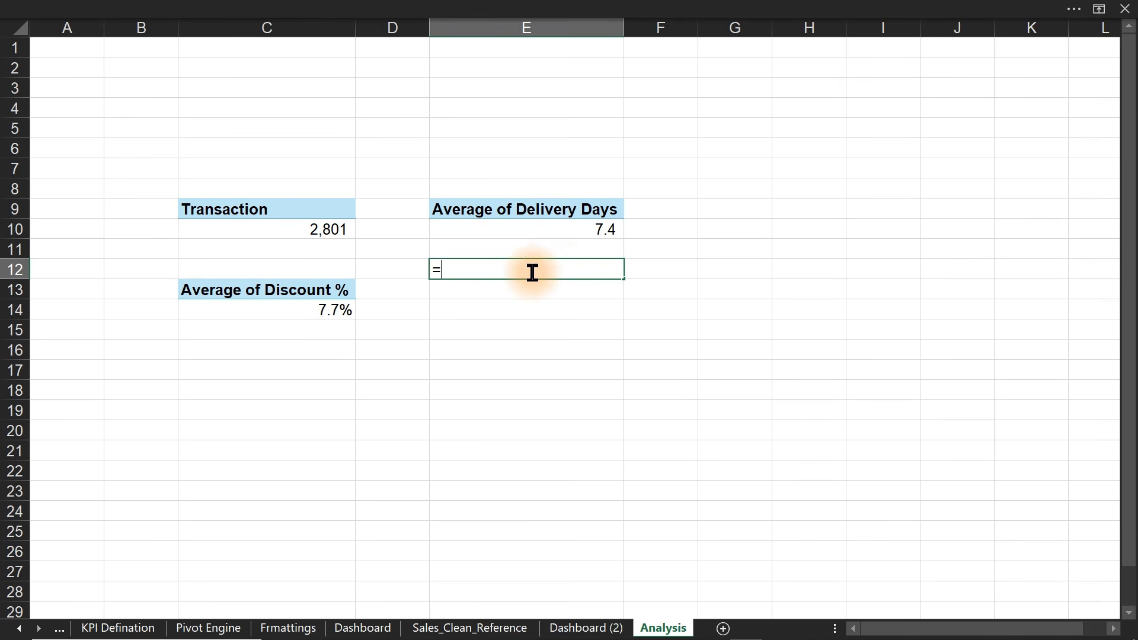
text(tex)
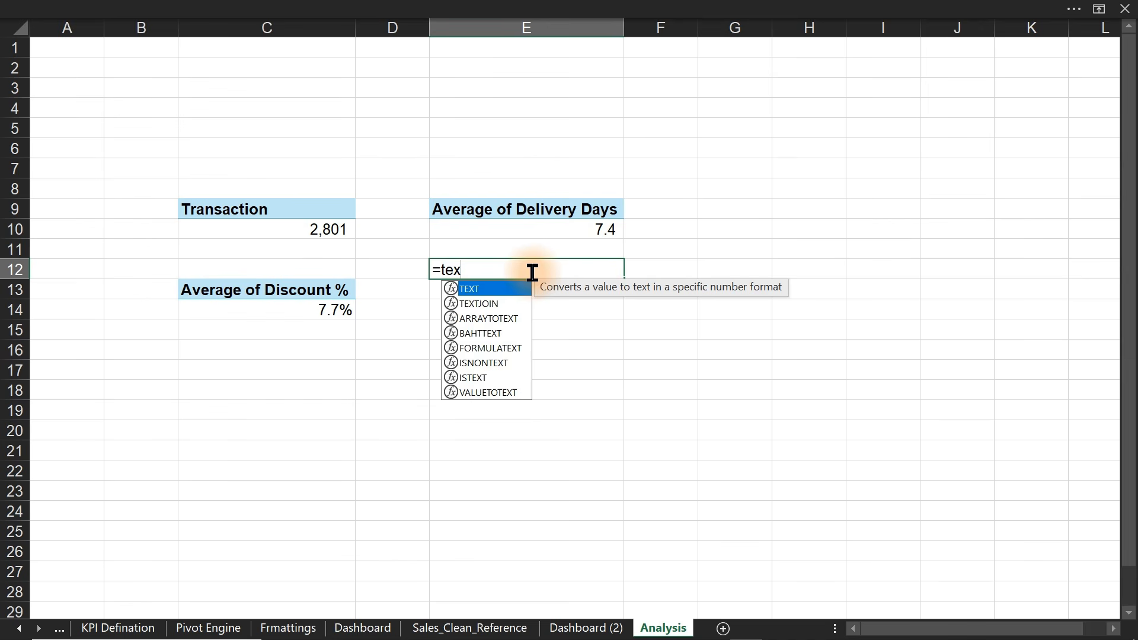
key(BackSpace)
key(BackSpace)
key(BackSpace)
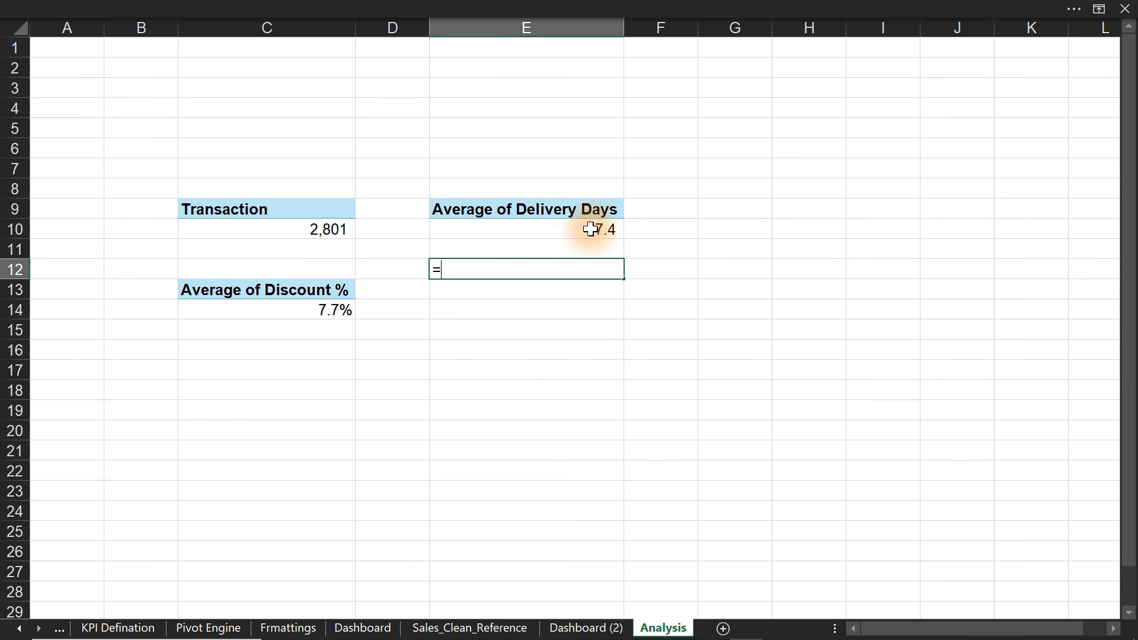
click(592, 229)
text(&")
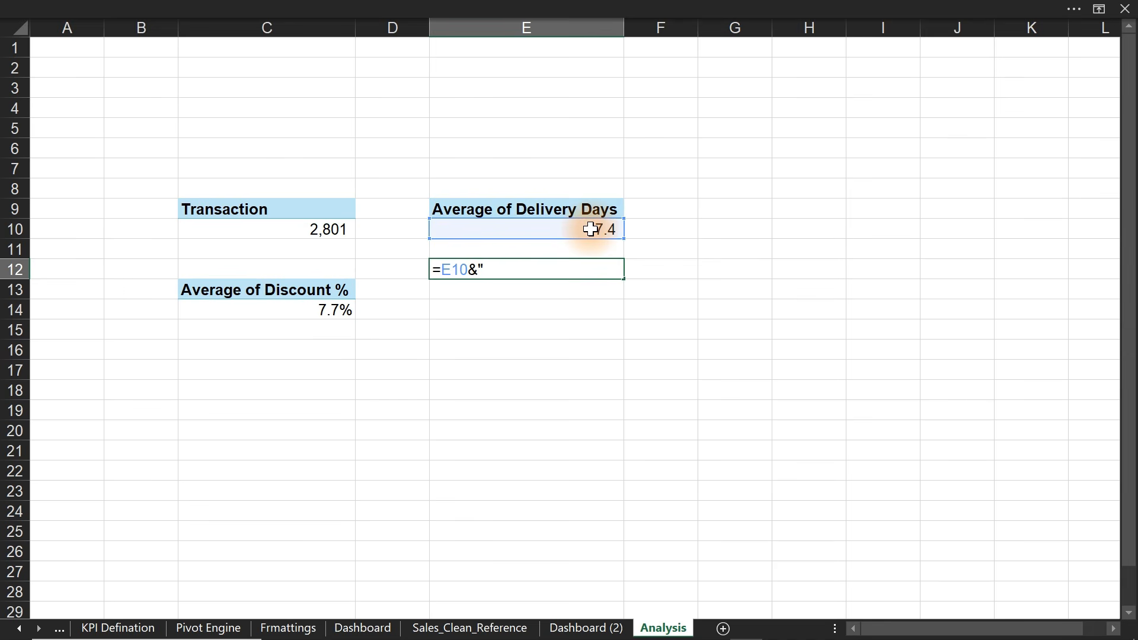
text( Days)
key(BackSpace)
key(BackSpace)
key(BackSpace)
key(BackSpace)
text(days")
key(Return)
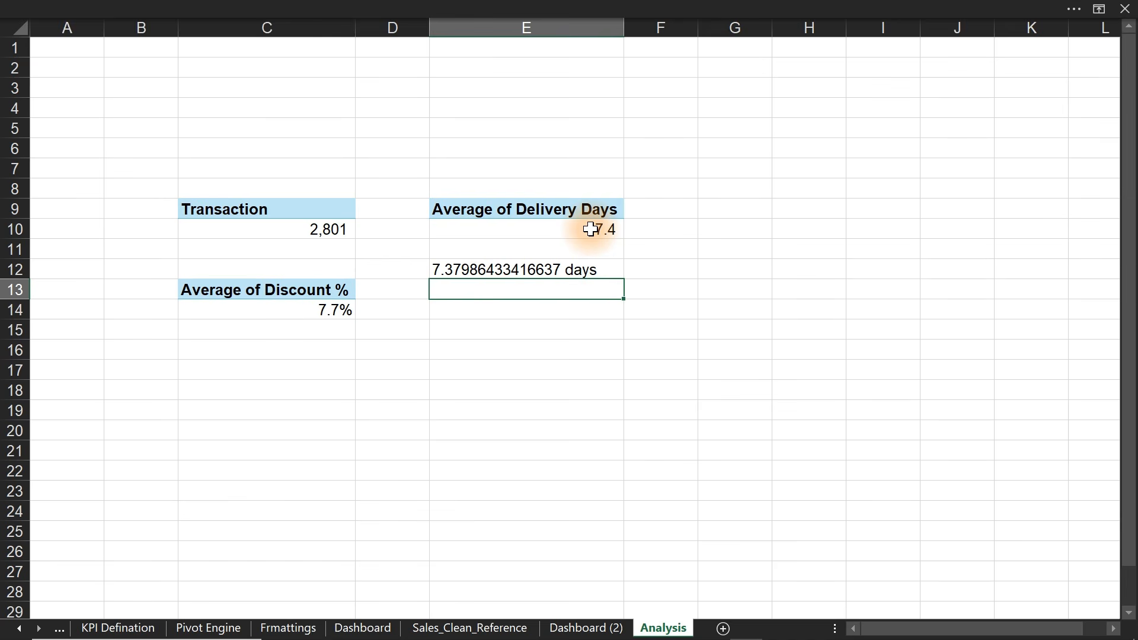
- Try comma style and decimal settings on the E12 days label
click(592, 229)
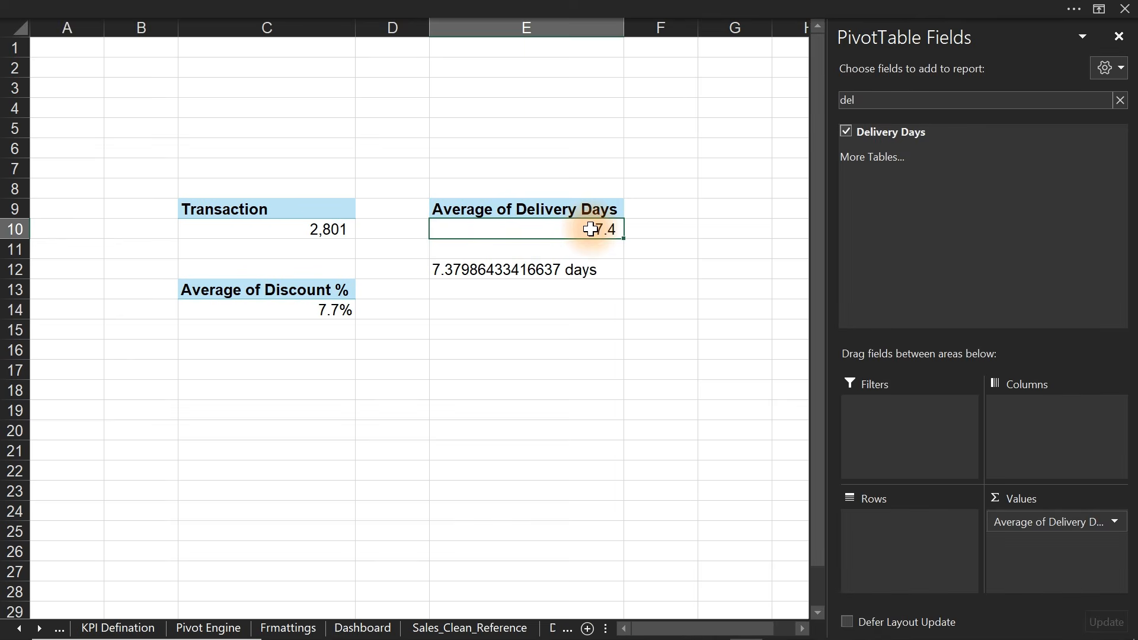
click(477, 6)
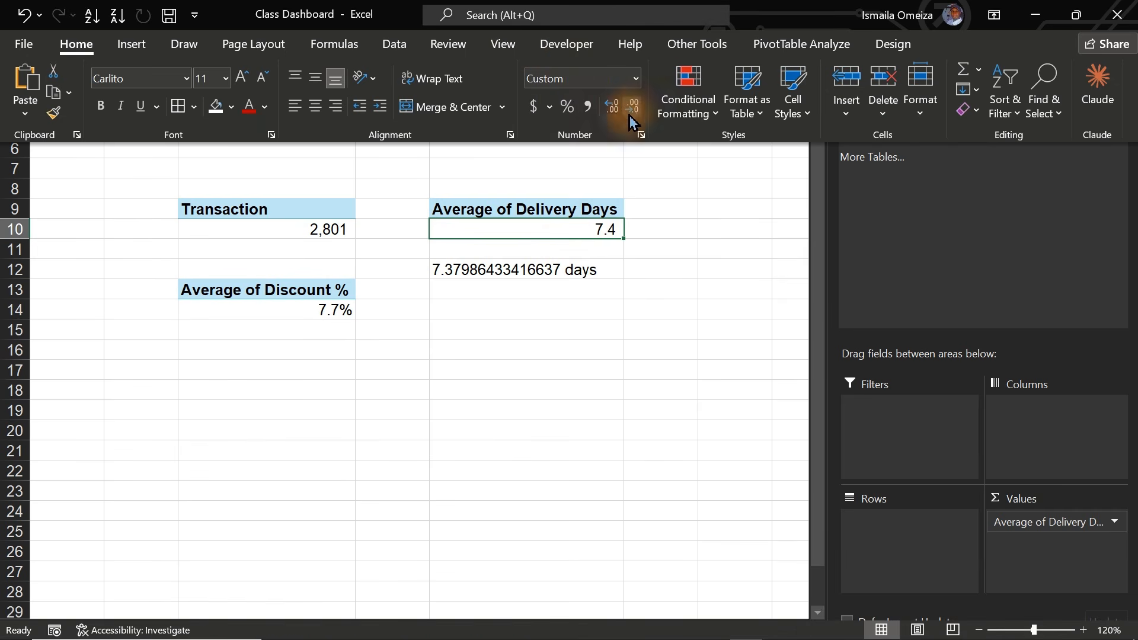
click(520, 274)
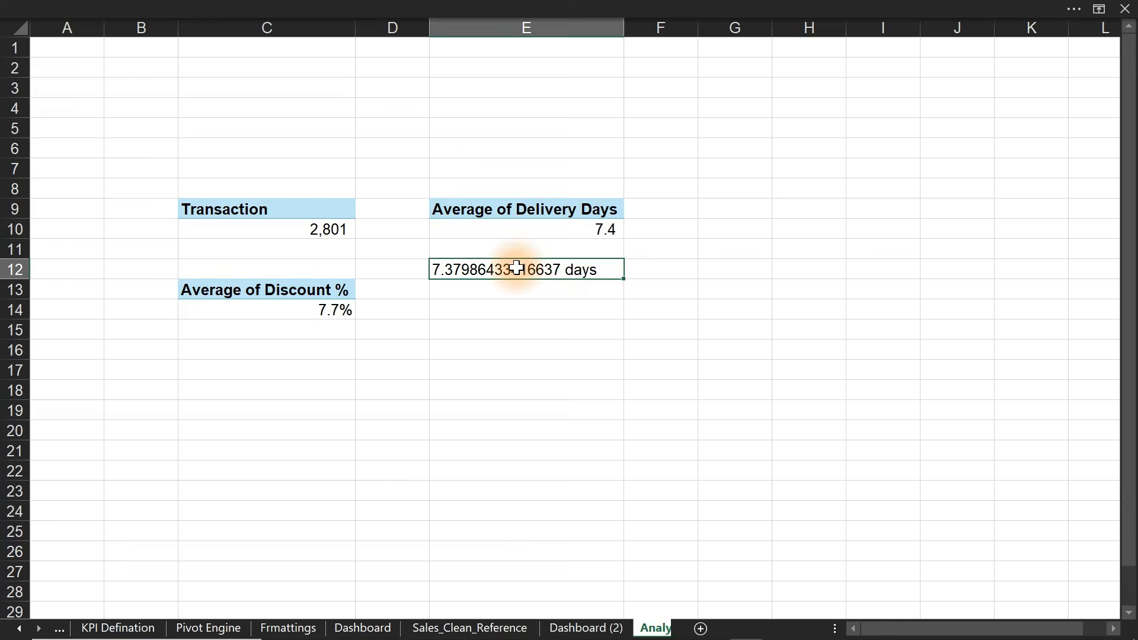
click(557, 12)
click(587, 107)
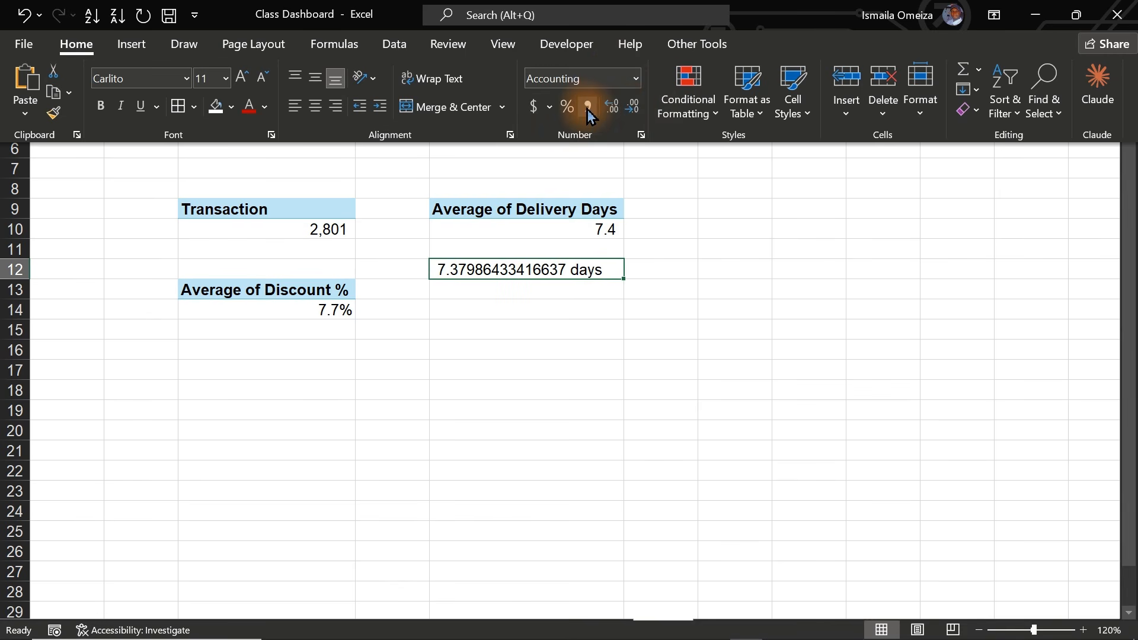
click(613, 109)
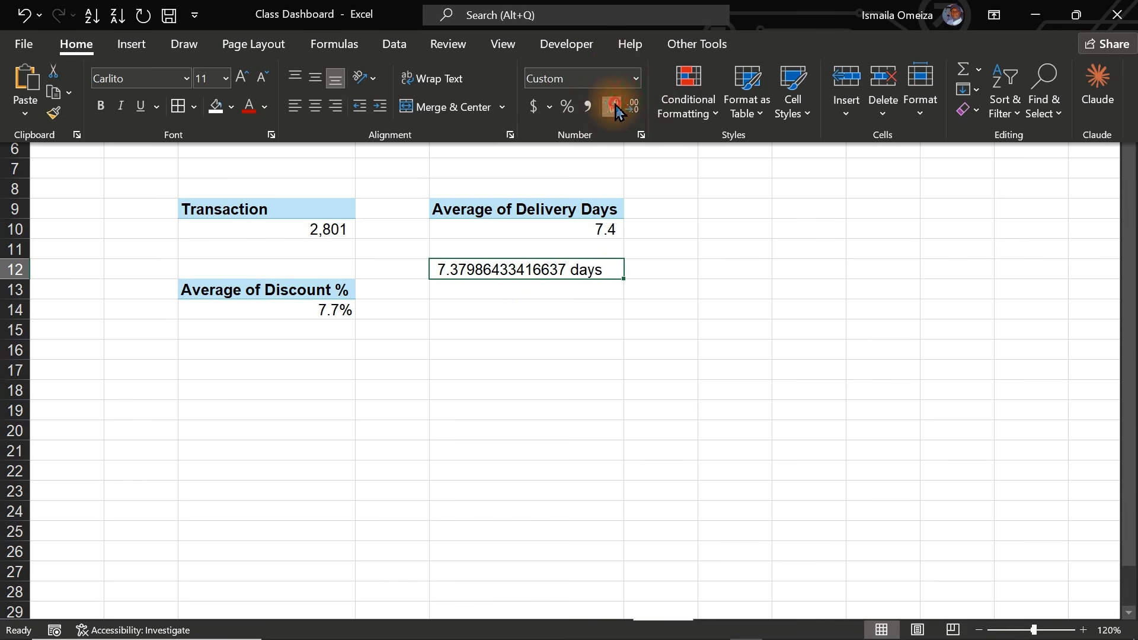
click(533, 268)
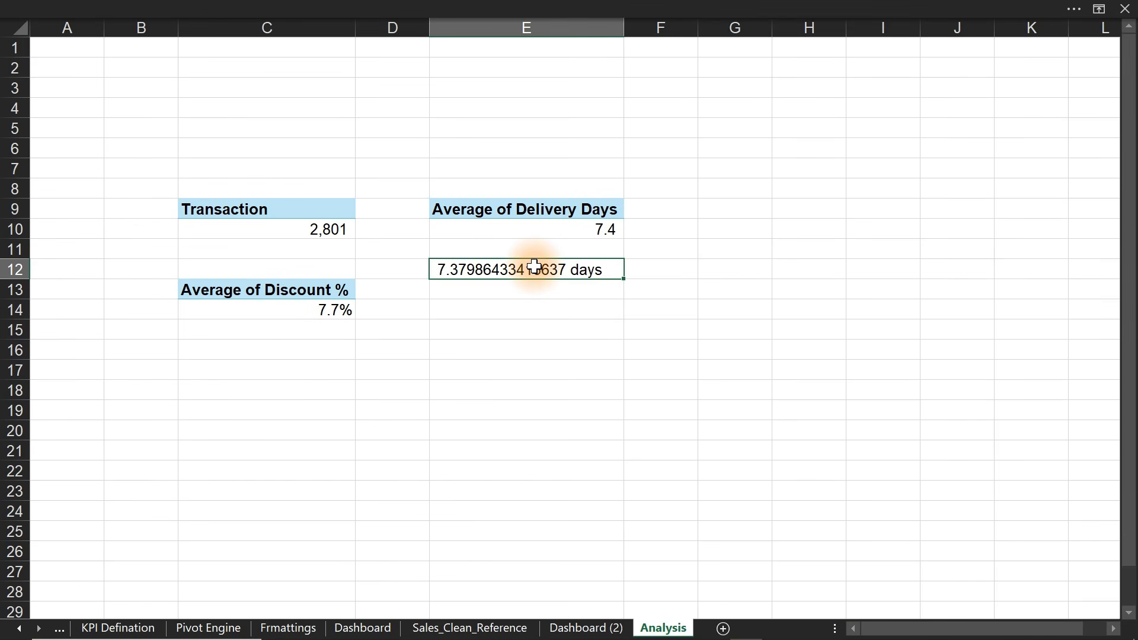
- Wrap the E12 reference in TEXT(...,"0.0") so it reads 7.4 days
double_click(508, 269)
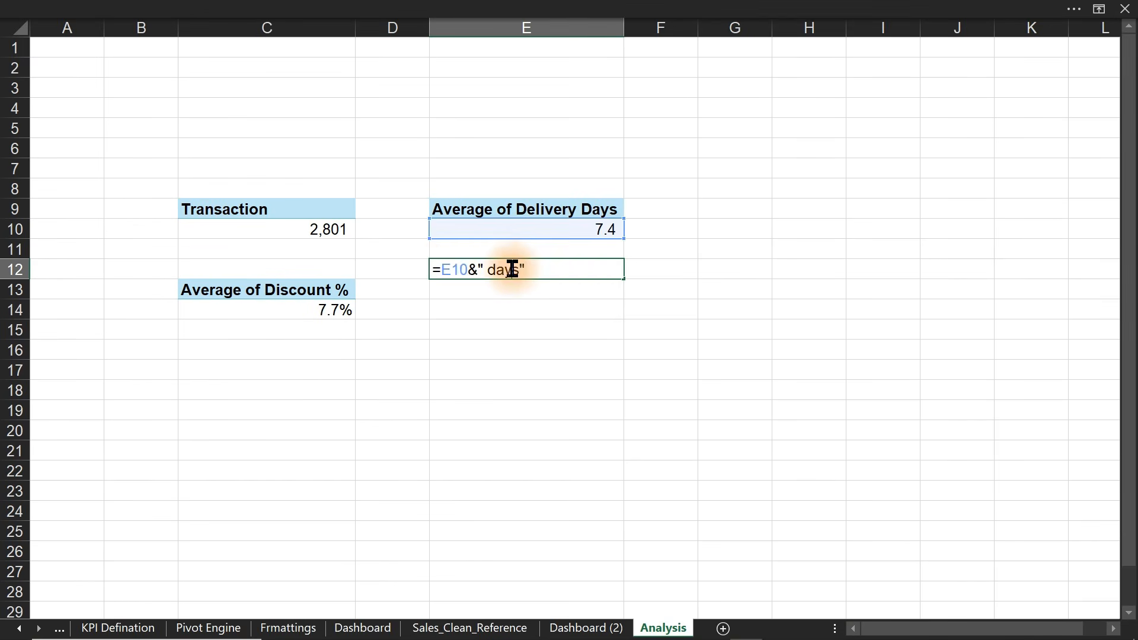
click(439, 268)
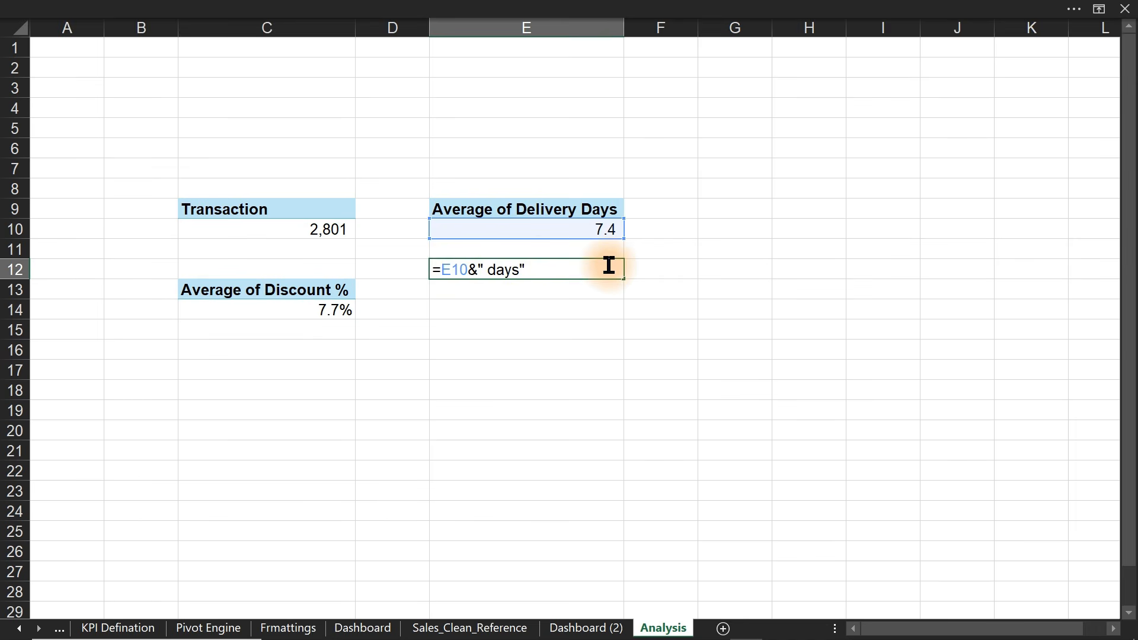
text(text()
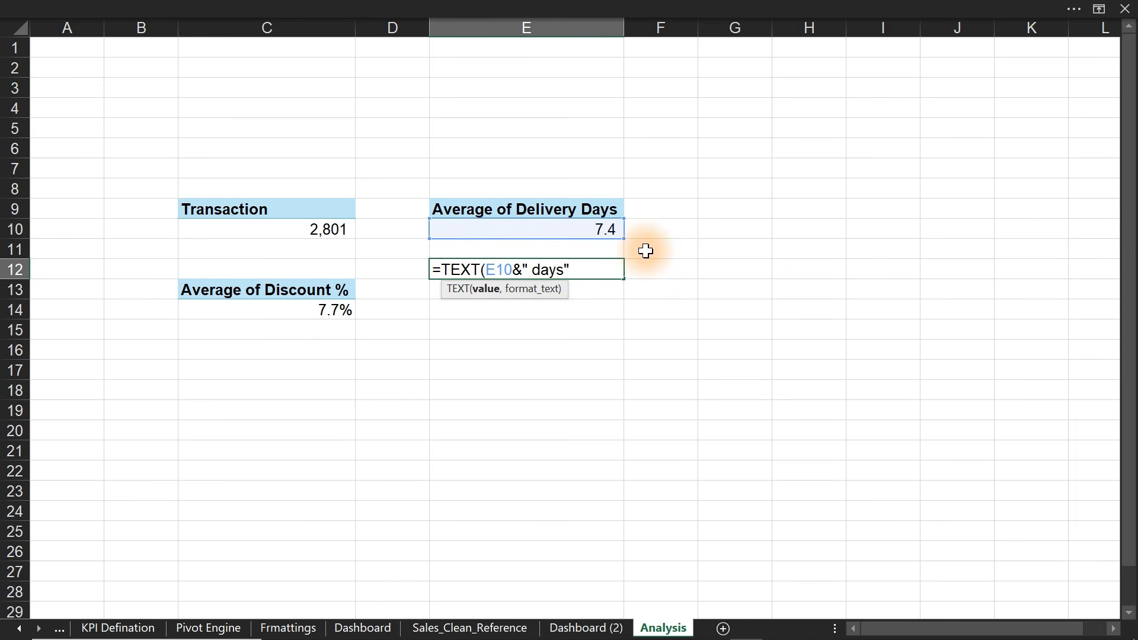
text(,")
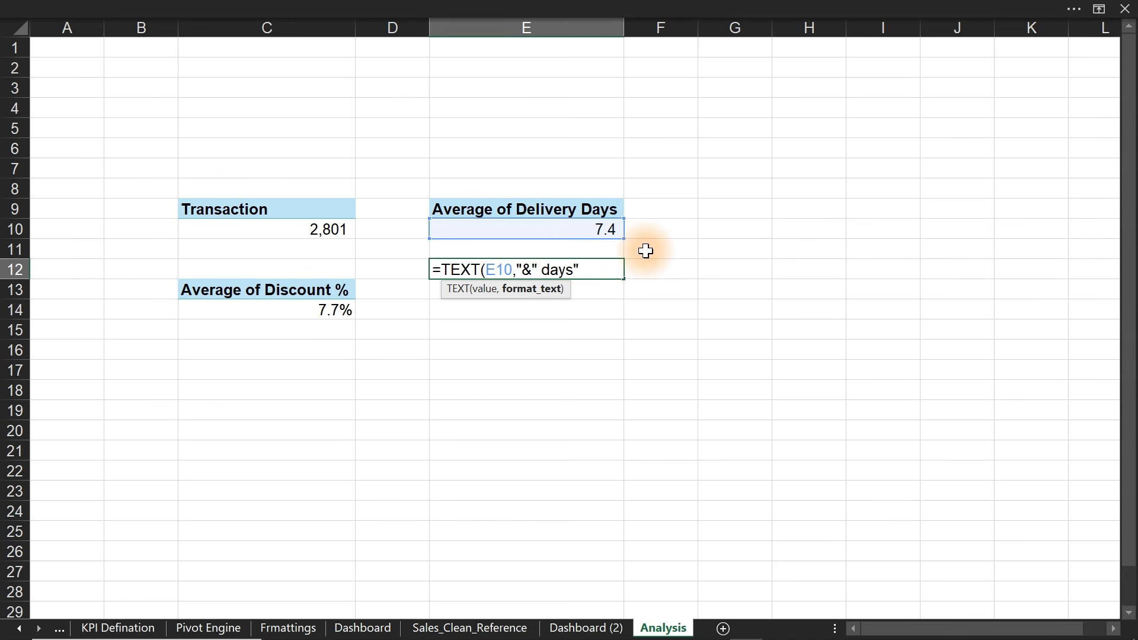
text(0.0"))
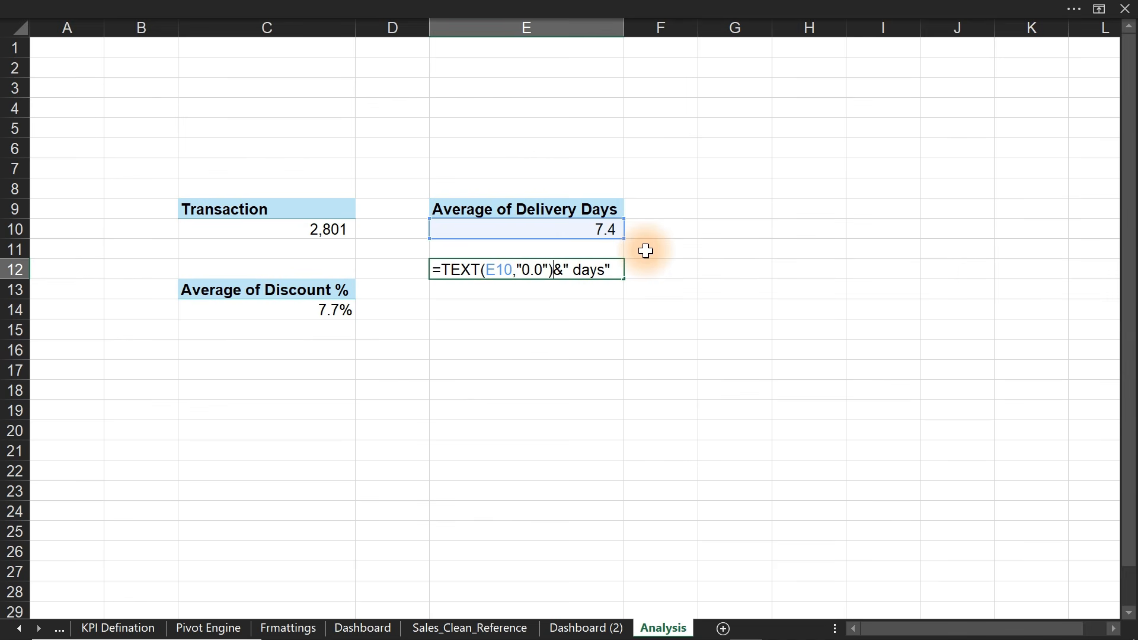
key(Return)
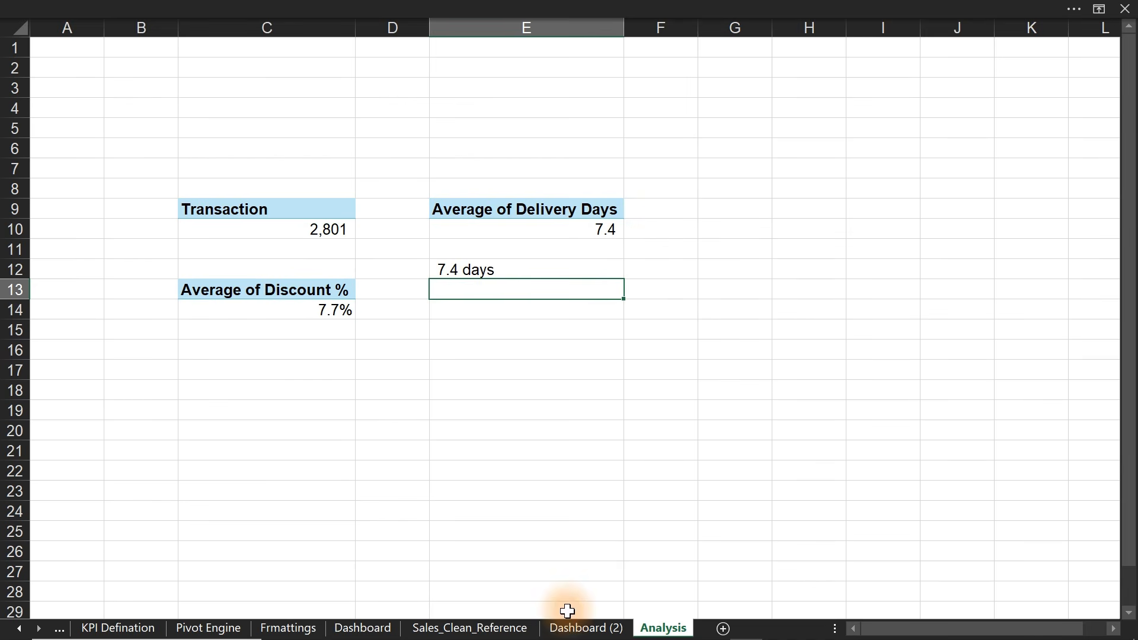
- Open the Dashboard sheet with the Net Revenue, Profit, Profit Margin and Transaction cards
click(385, 629)
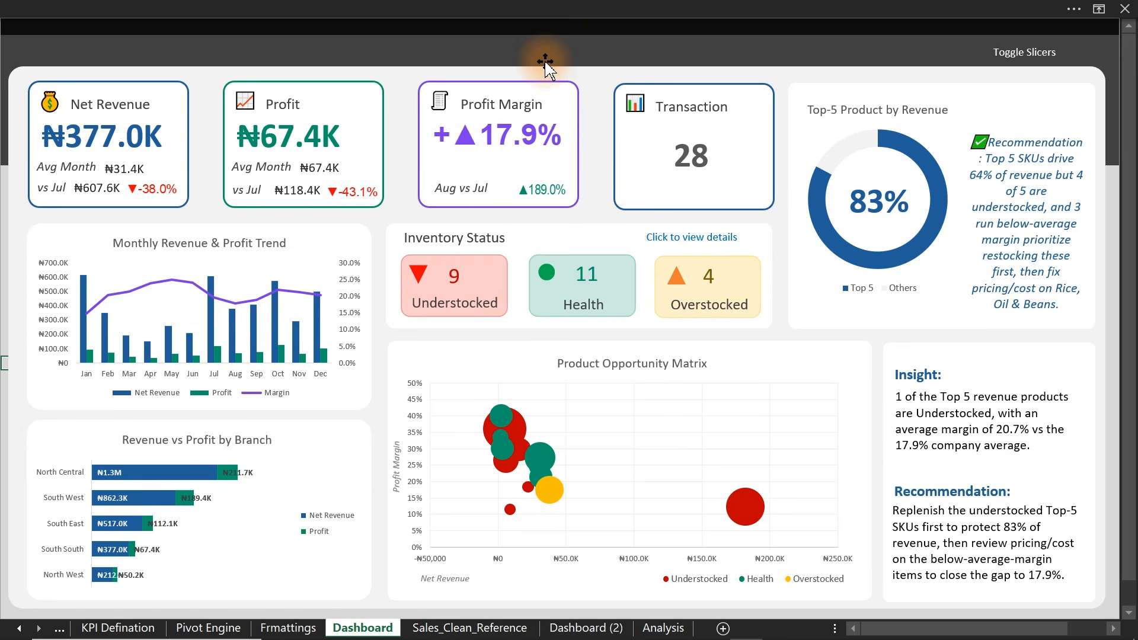
- On Dashboard (2), drag the panel, grey band and black banner apart
click(579, 630)
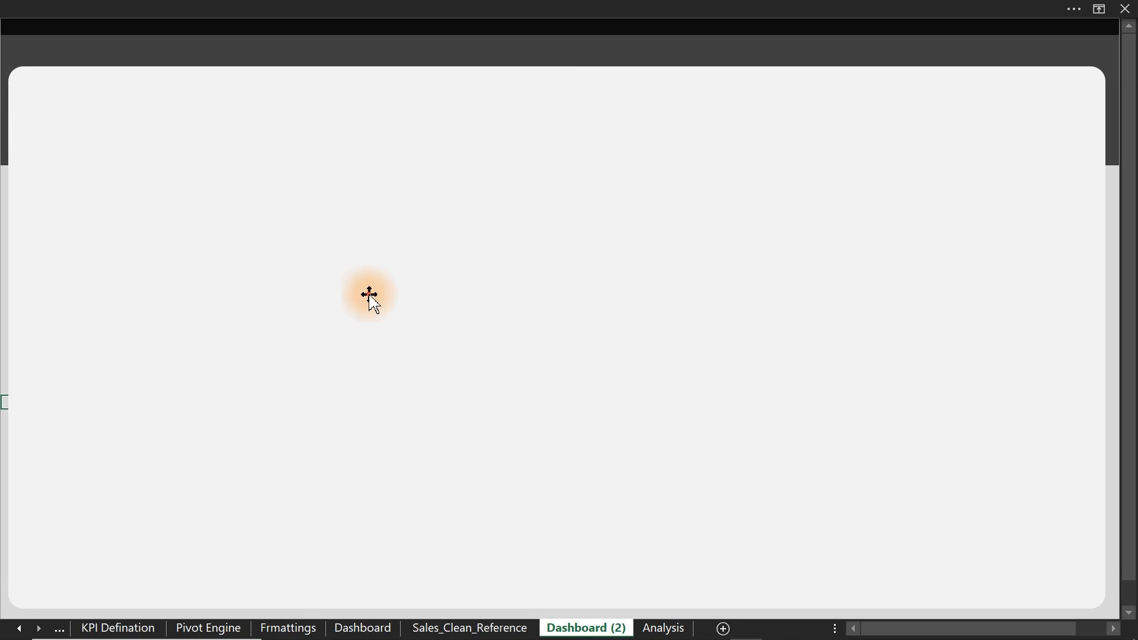
click(507, 315)
drag(337, 246, 545, 481)
drag(423, 144, 495, 267)
drag(382, 109, 330, 71)
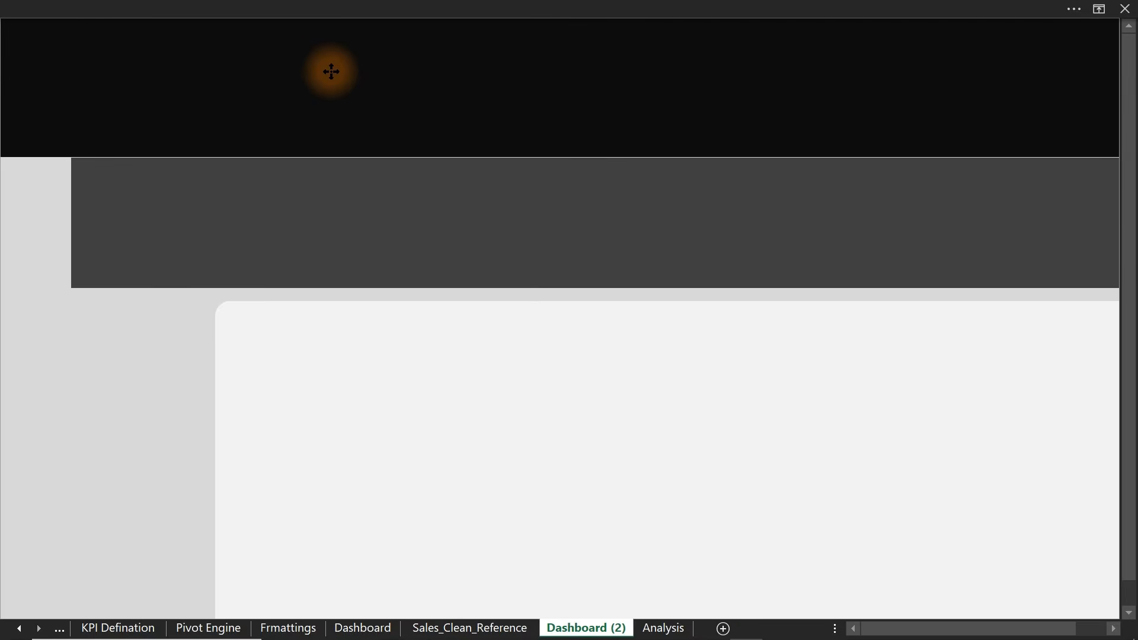
click(449, 225)
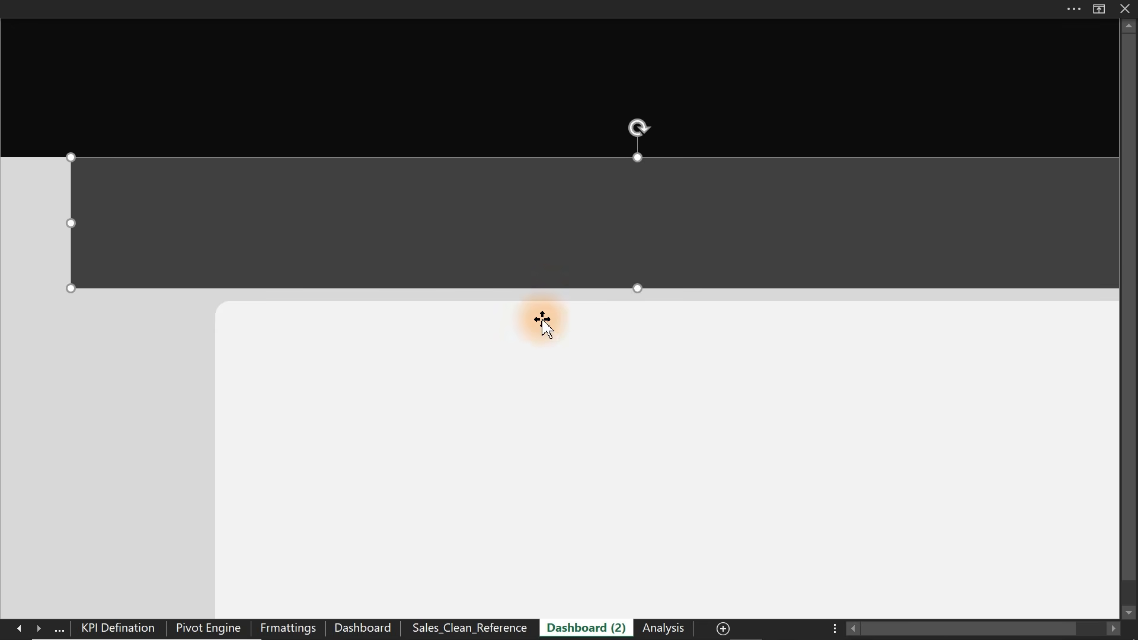
- Select each background shape and browse the Home fill colours without applying one
click(413, 124)
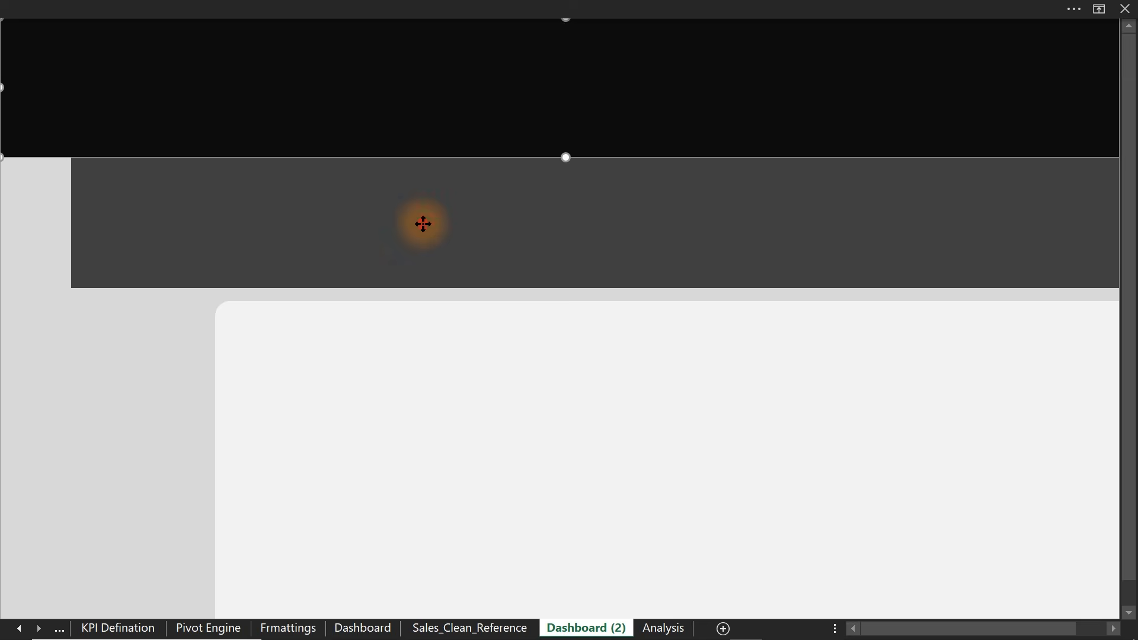
click(422, 223)
click(465, 393)
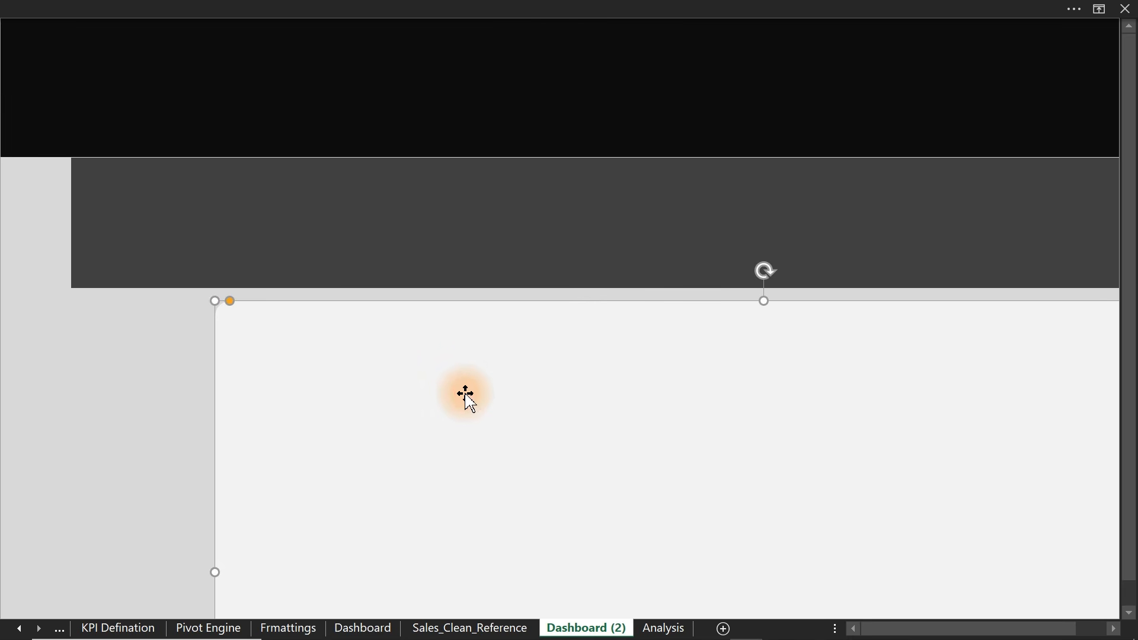
click(94, 423)
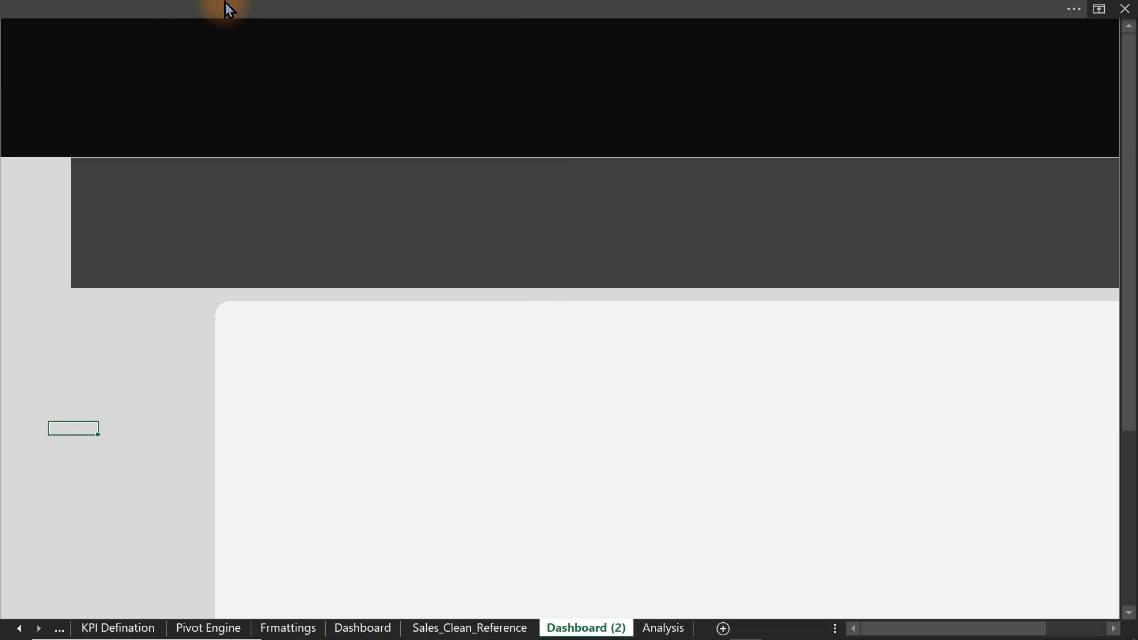
click(272, 8)
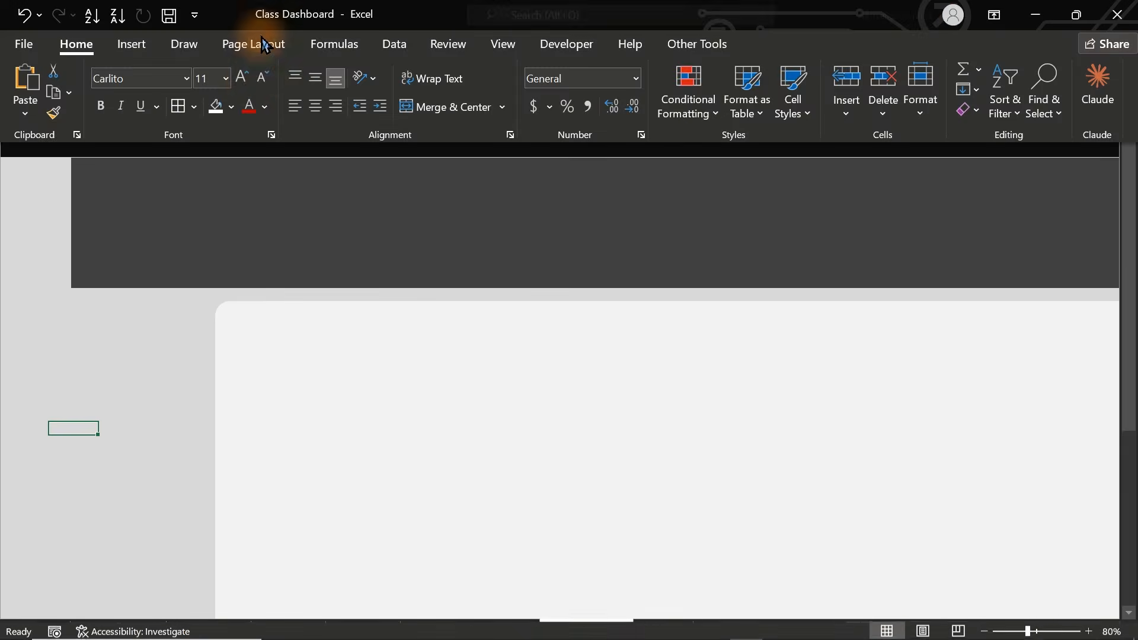
click(232, 107)
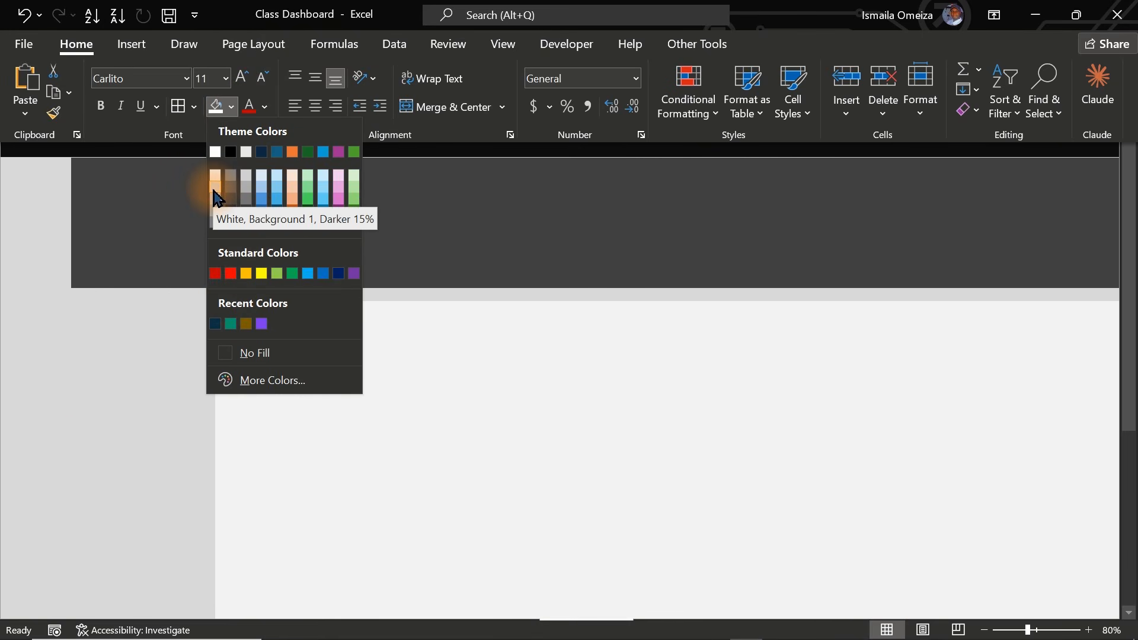
click(141, 410)
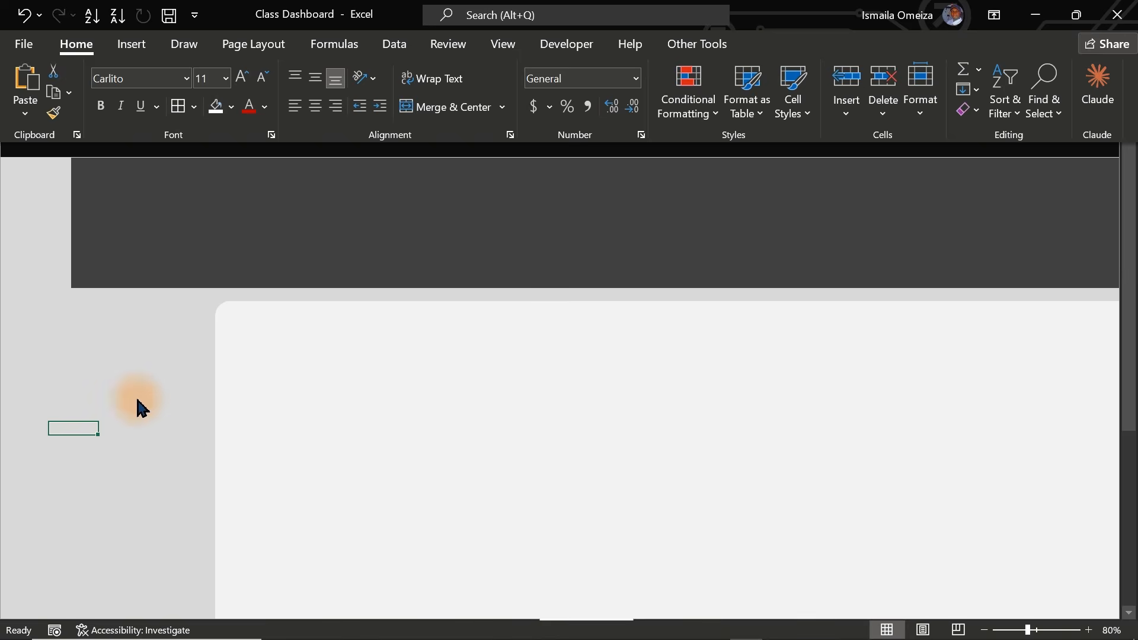
- Review the Format Shape fill colours for the banner, band and panel, leaving them unchanged
click(321, 83)
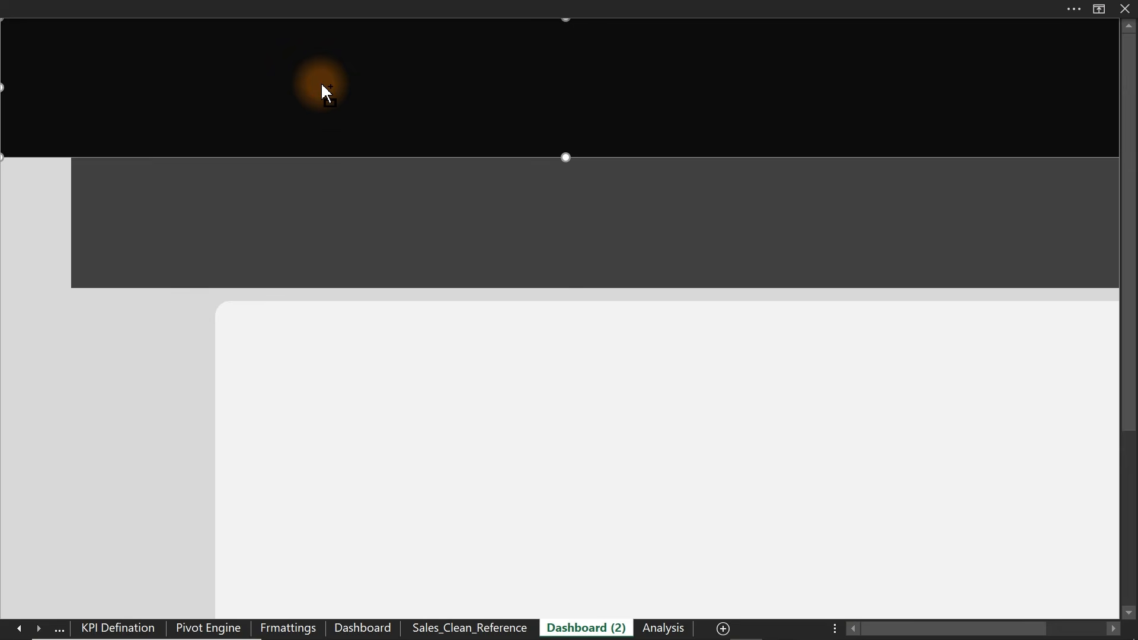
double_click(322, 85)
click(246, 363)
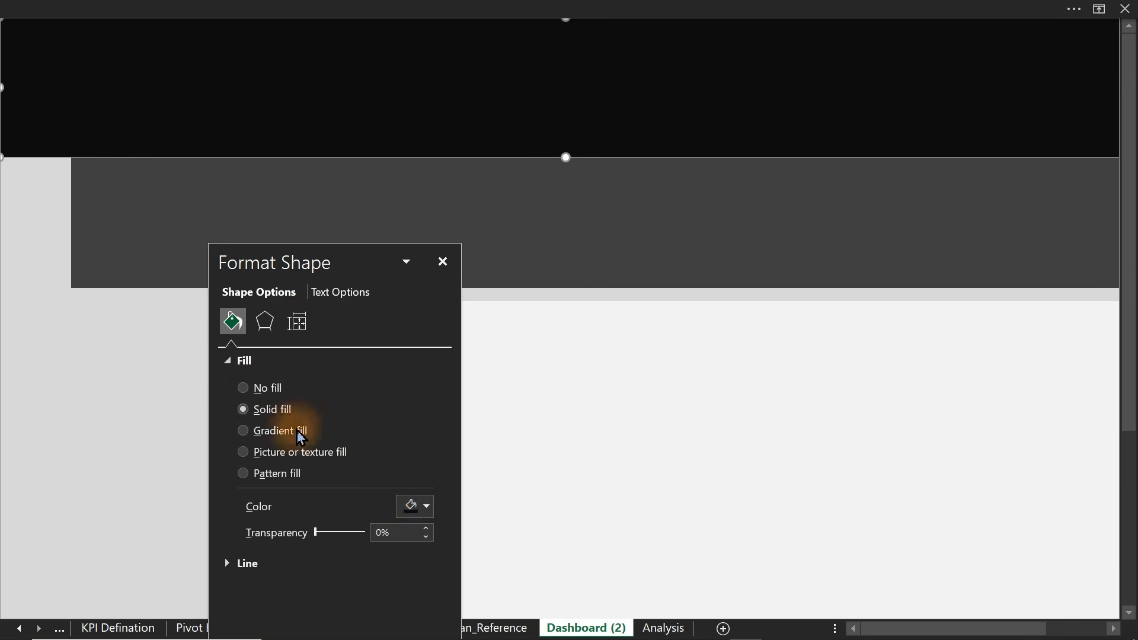
click(415, 507)
click(678, 203)
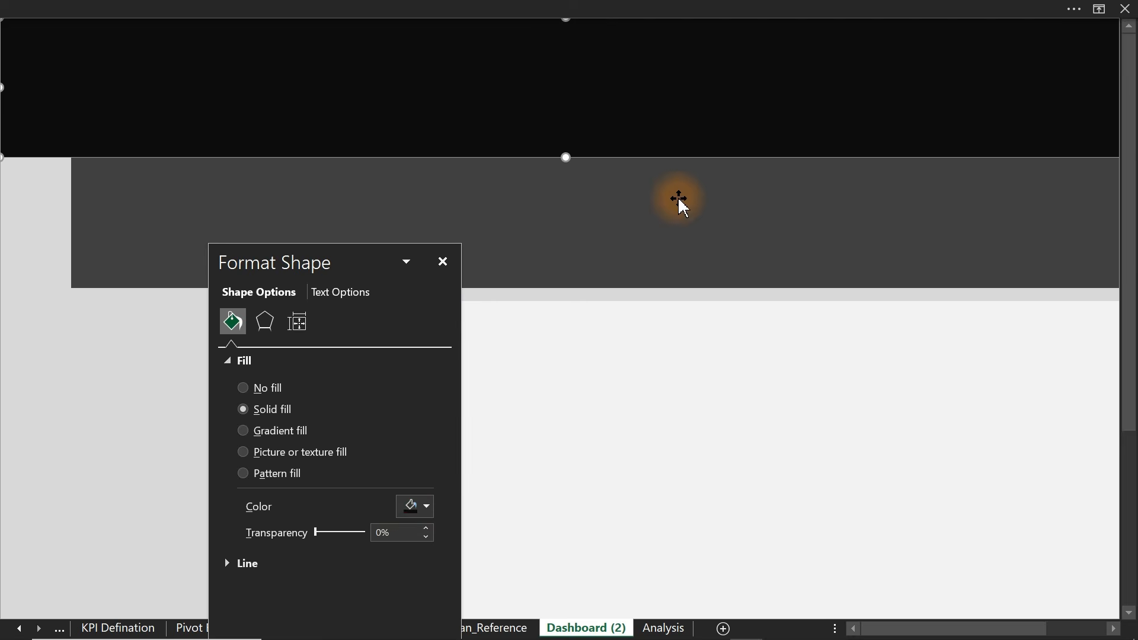
click(702, 193)
click(426, 509)
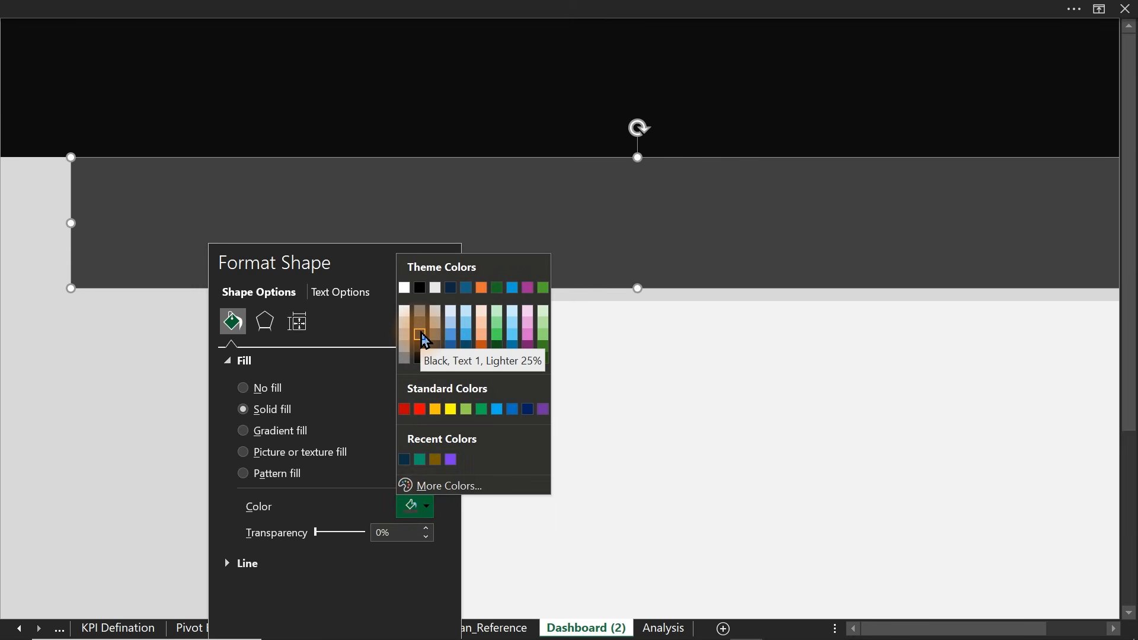
click(198, 381)
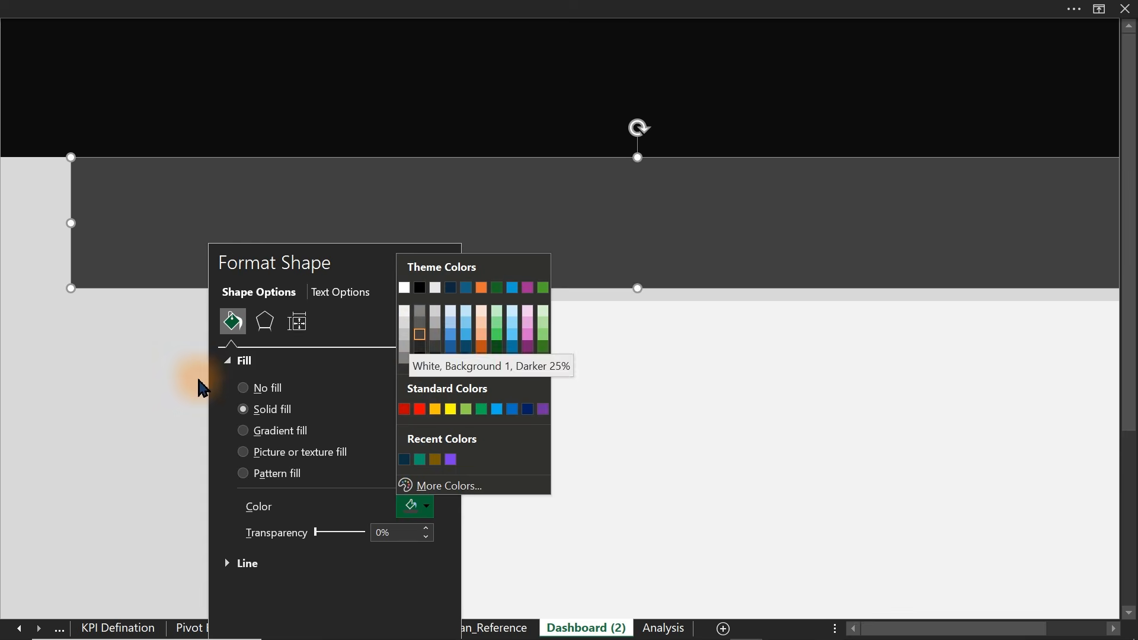
click(562, 356)
click(421, 507)
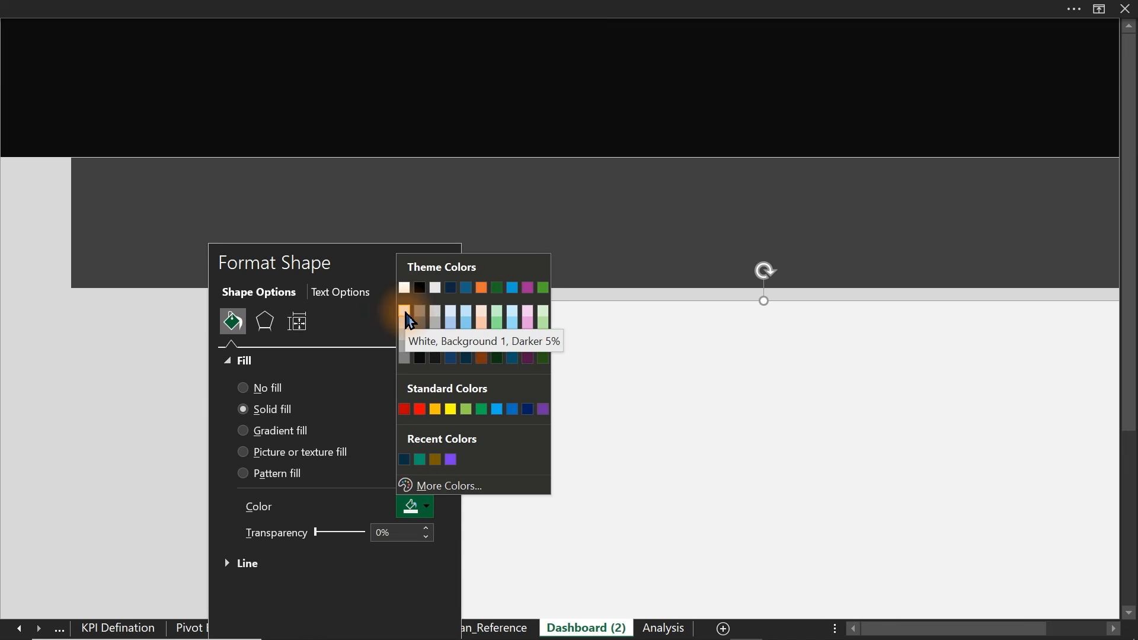
click(65, 420)
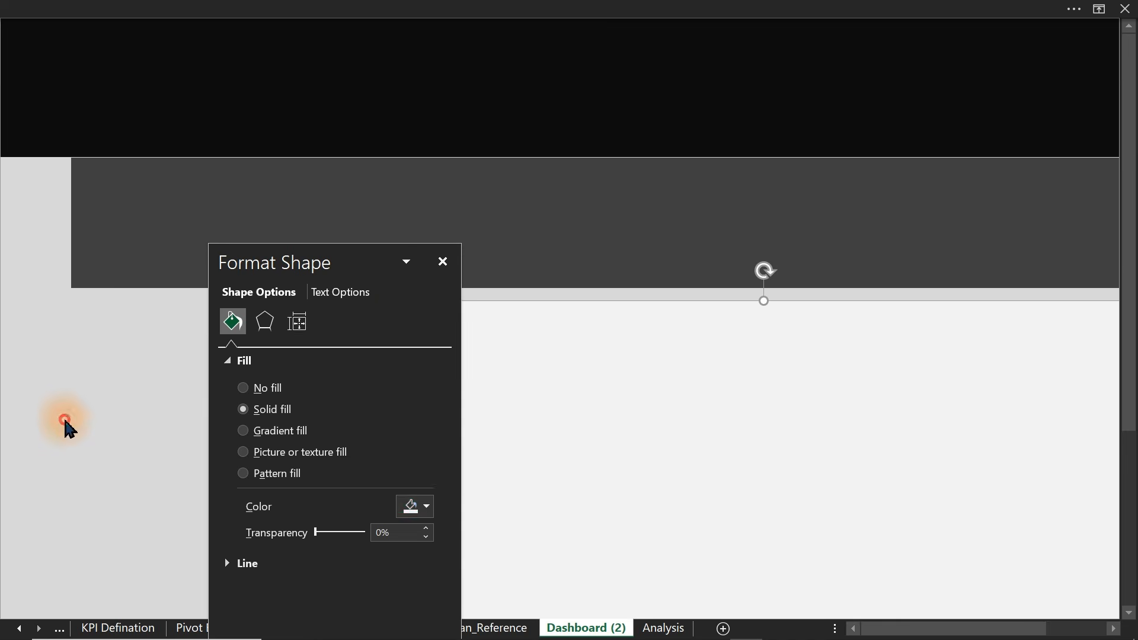
click(442, 262)
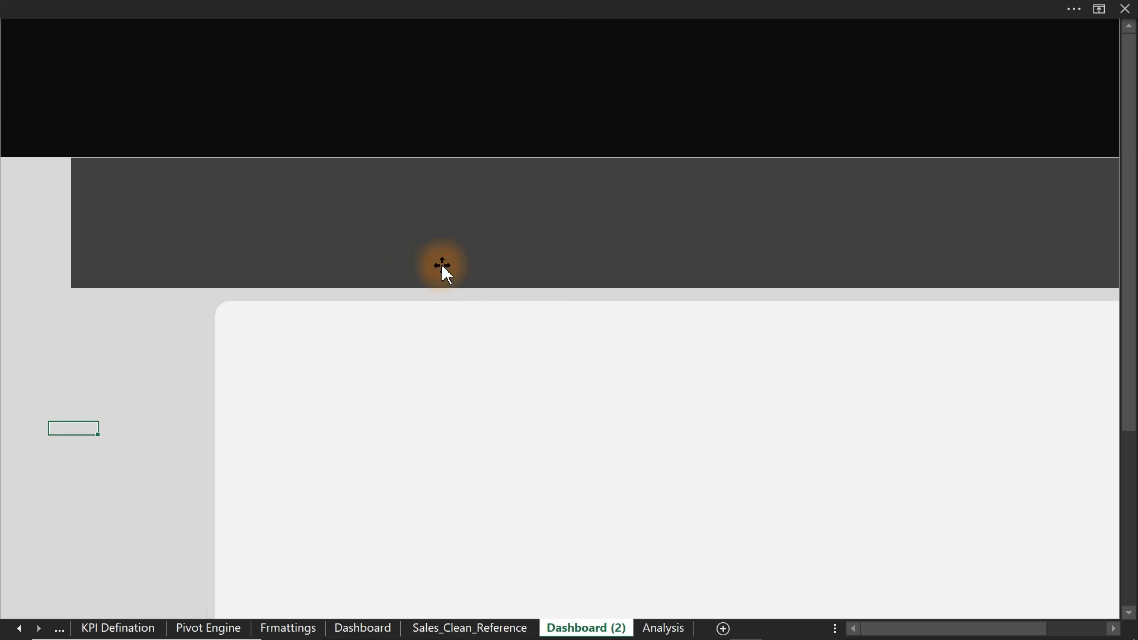
click(501, 110)
- Undo the band and panel moves, restoring the panel below the dark grey header
key(ctrl+z)
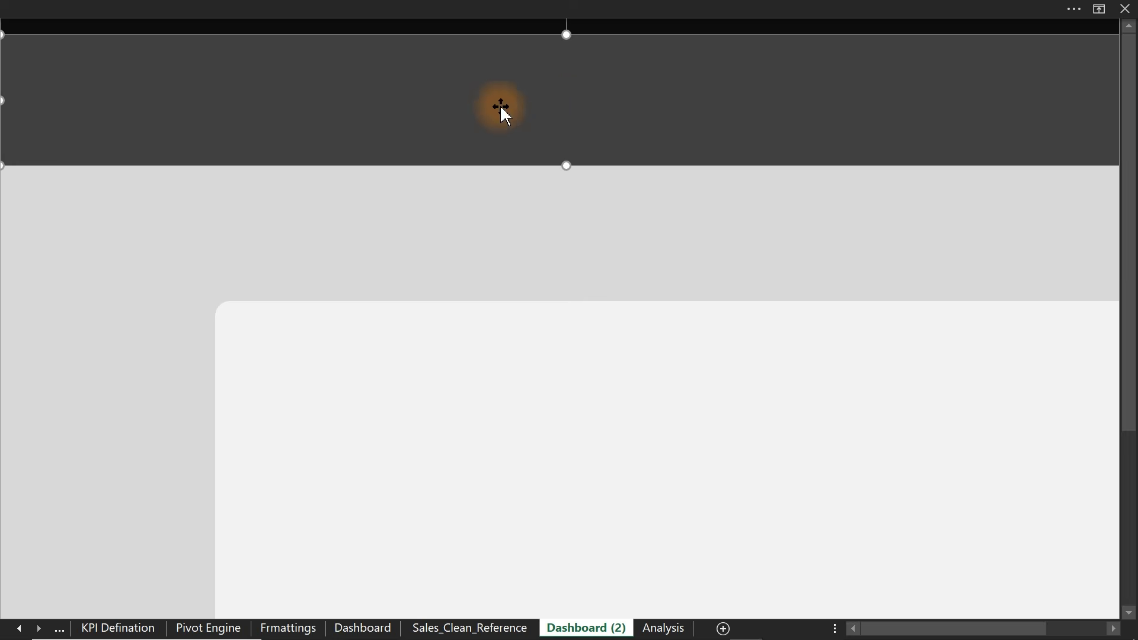
click(461, 209)
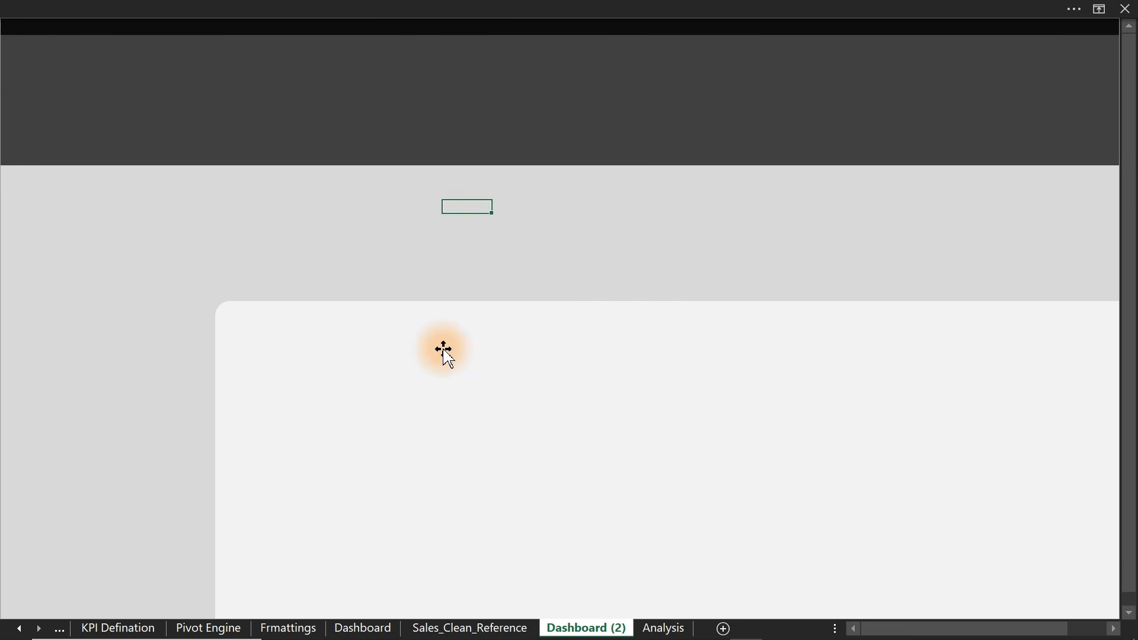
key(ctrl+z)
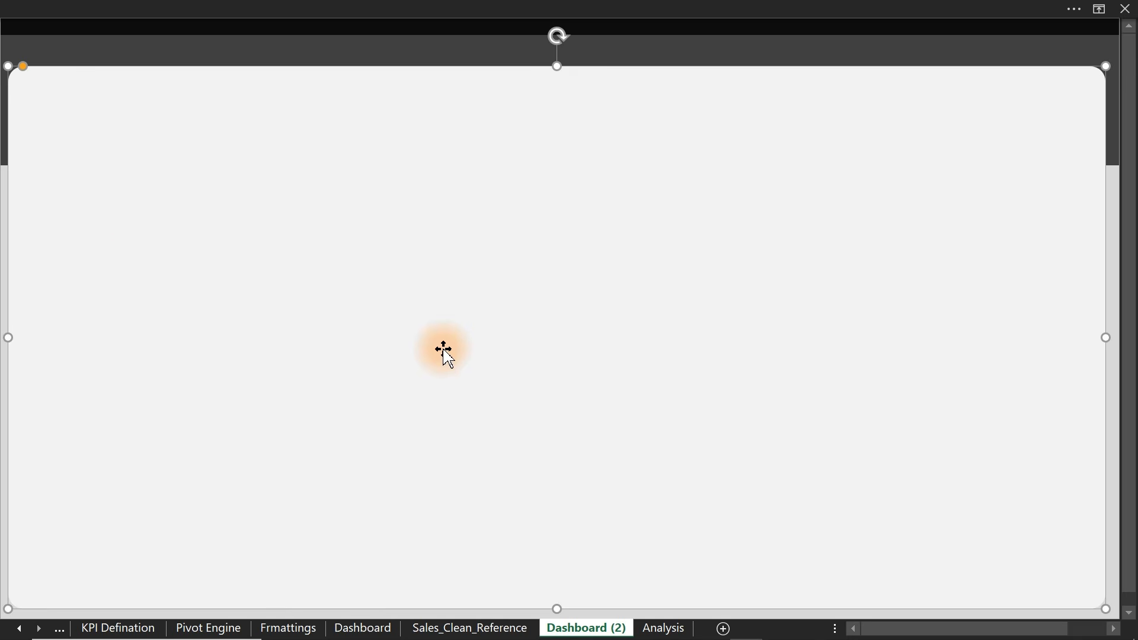
click(181, 9)
click(132, 44)
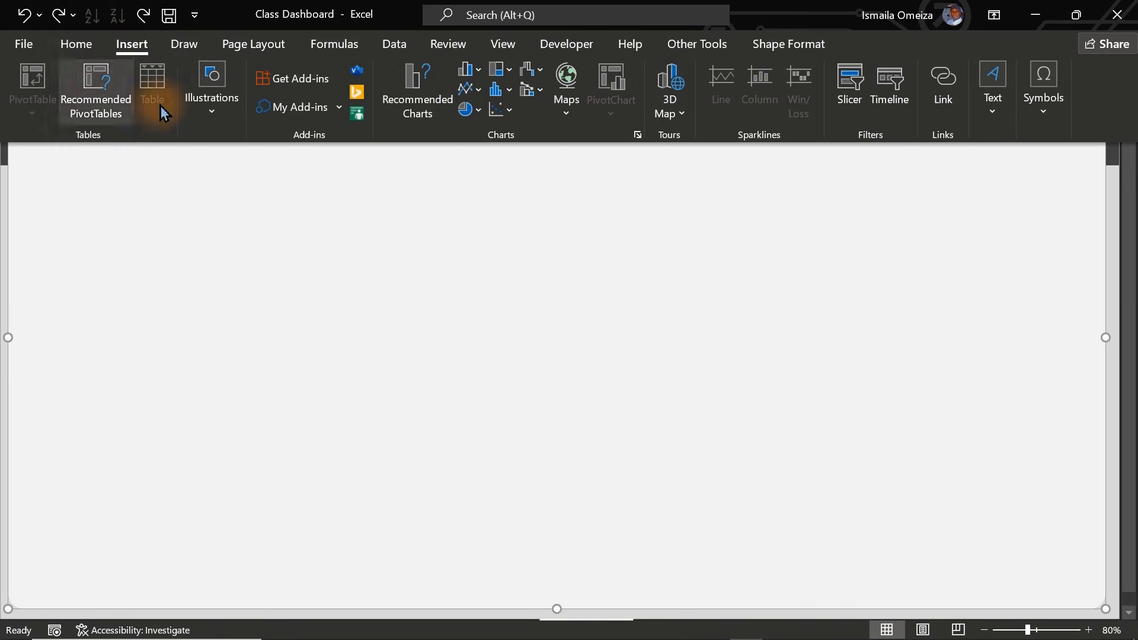
- Draw an oversized rounded rectangle on the dashboard, then delete it
click(205, 117)
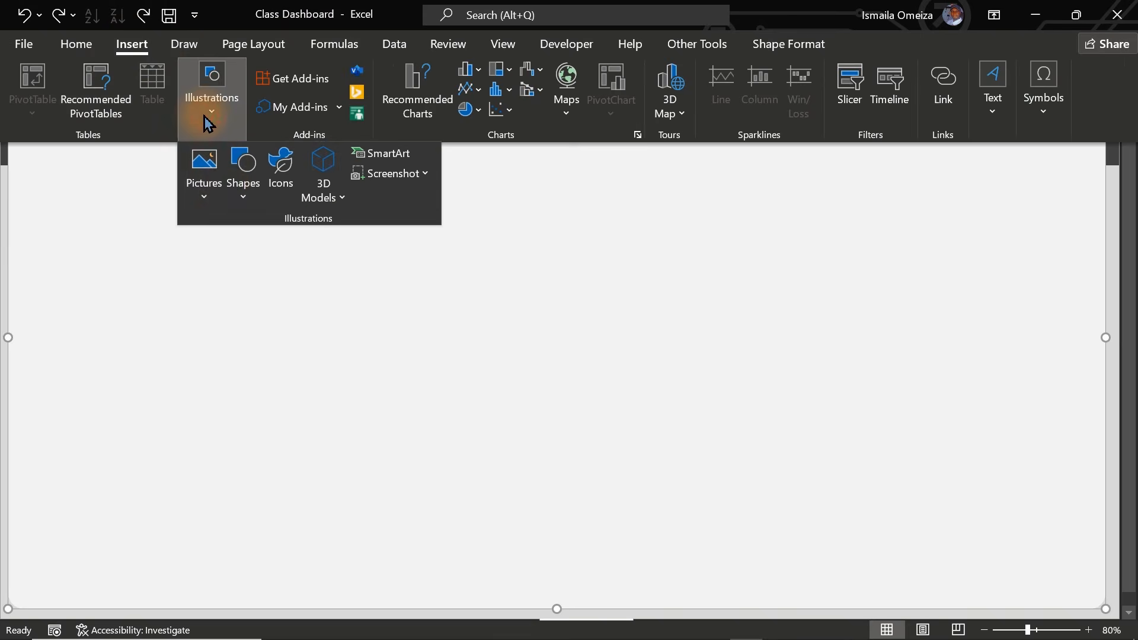
click(245, 196)
click(325, 249)
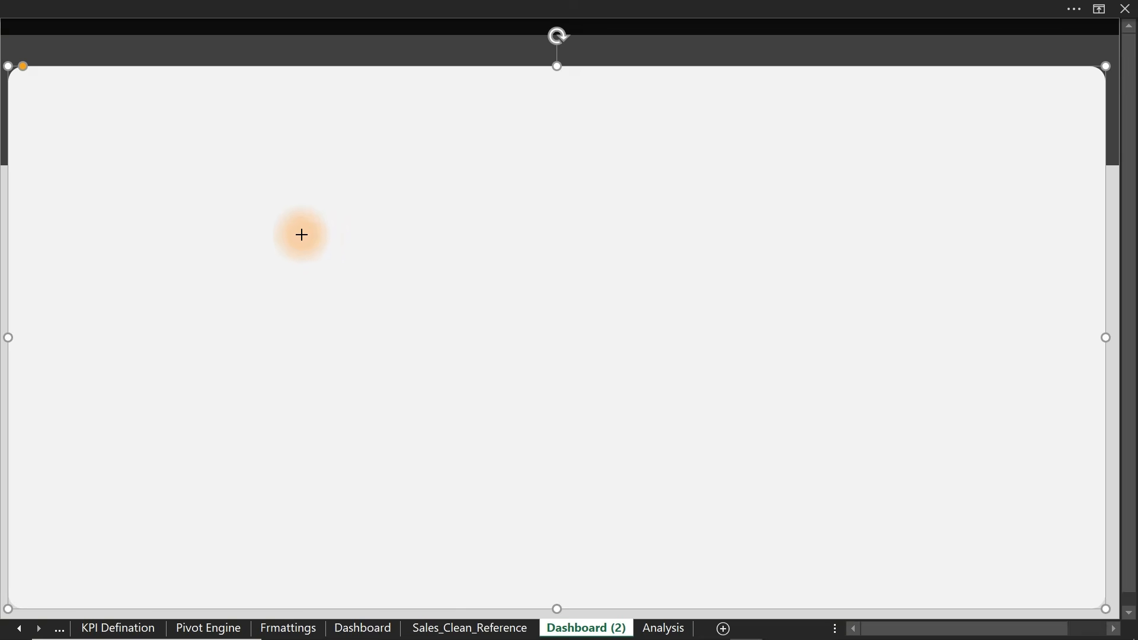
drag(229, 187, 714, 423)
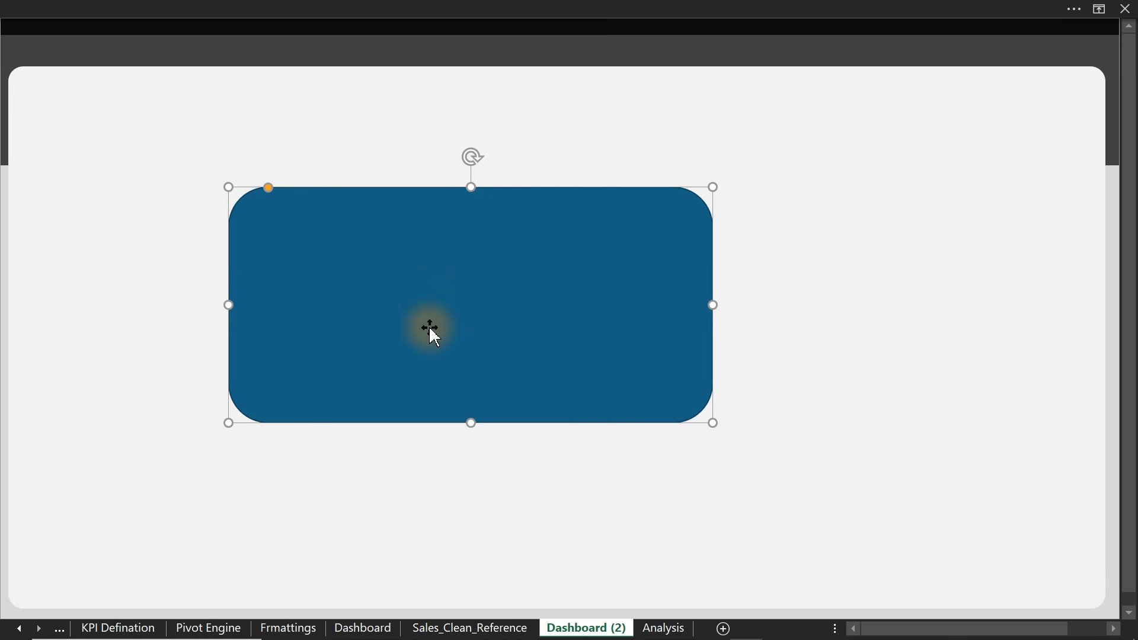
key(Delete)
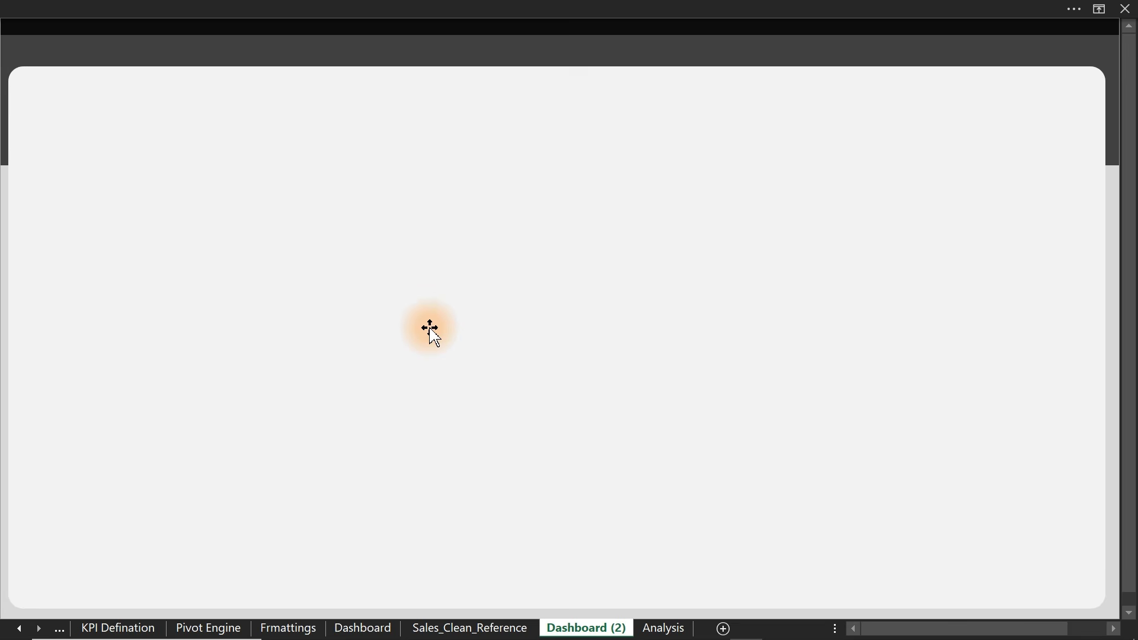
- Draw a small rounded-rectangle card in the top-left corner and make it slightly taller
click(152, 8)
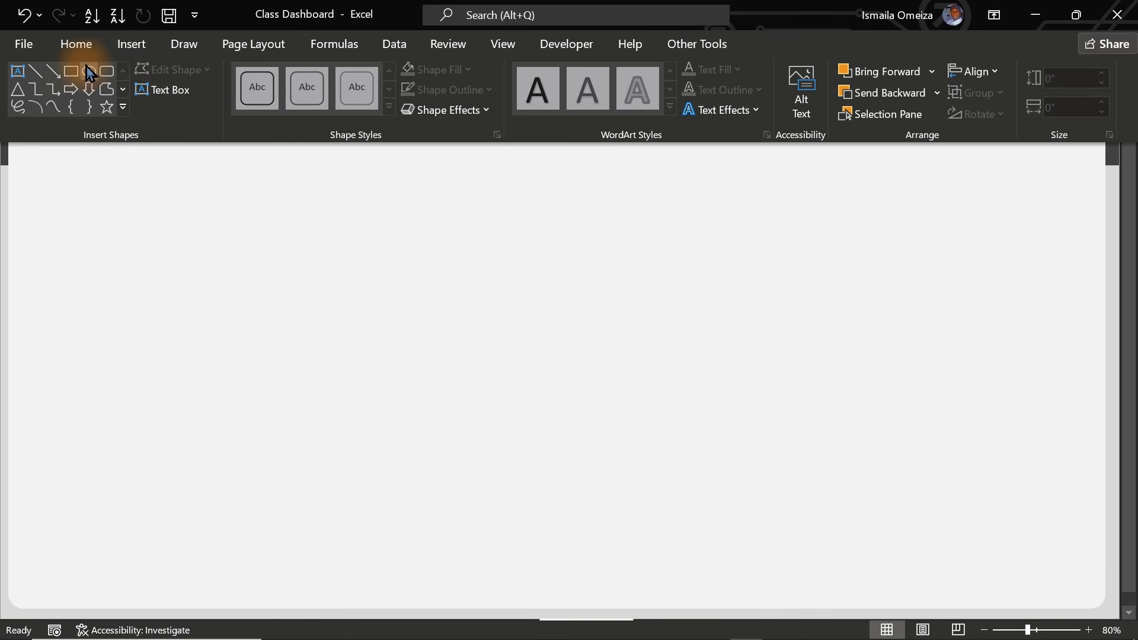
click(106, 72)
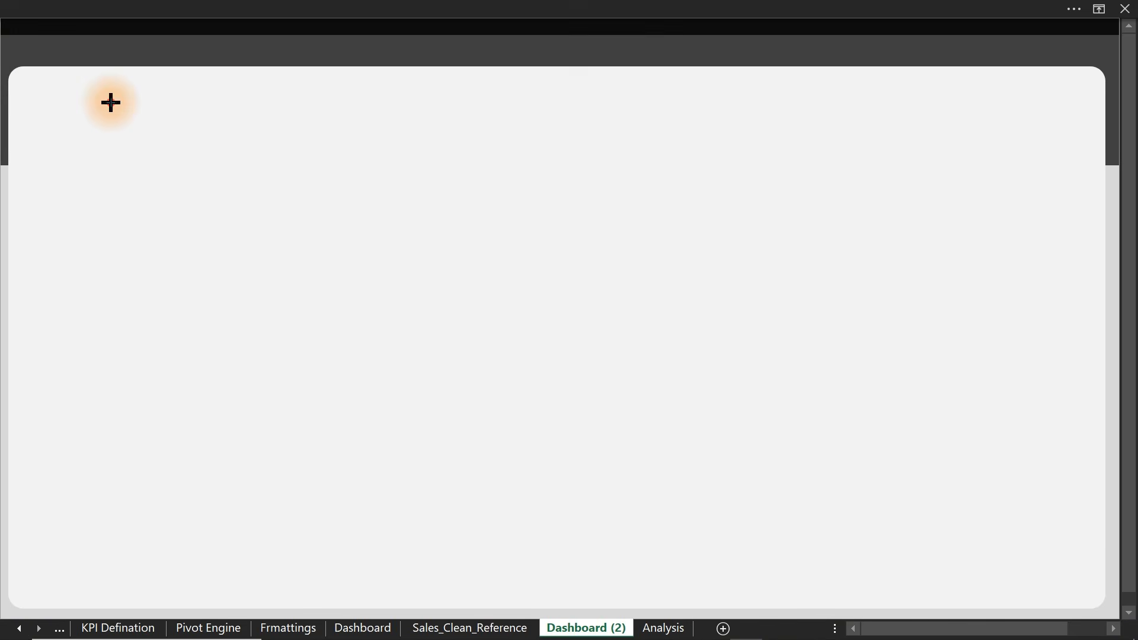
drag(110, 102, 283, 203)
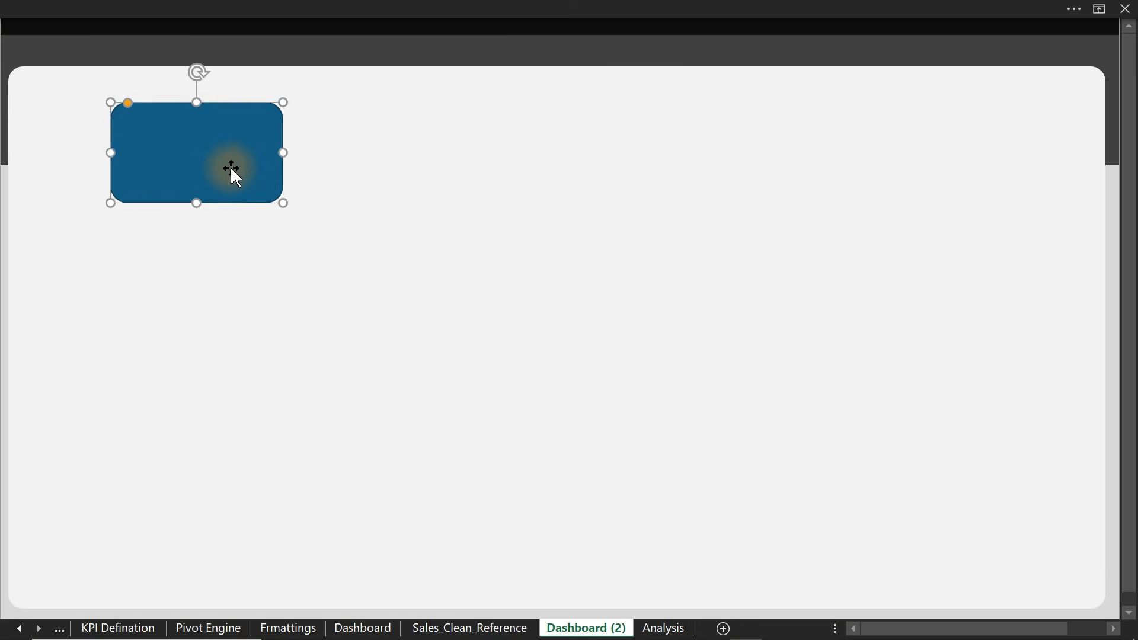
drag(229, 173, 143, 141)
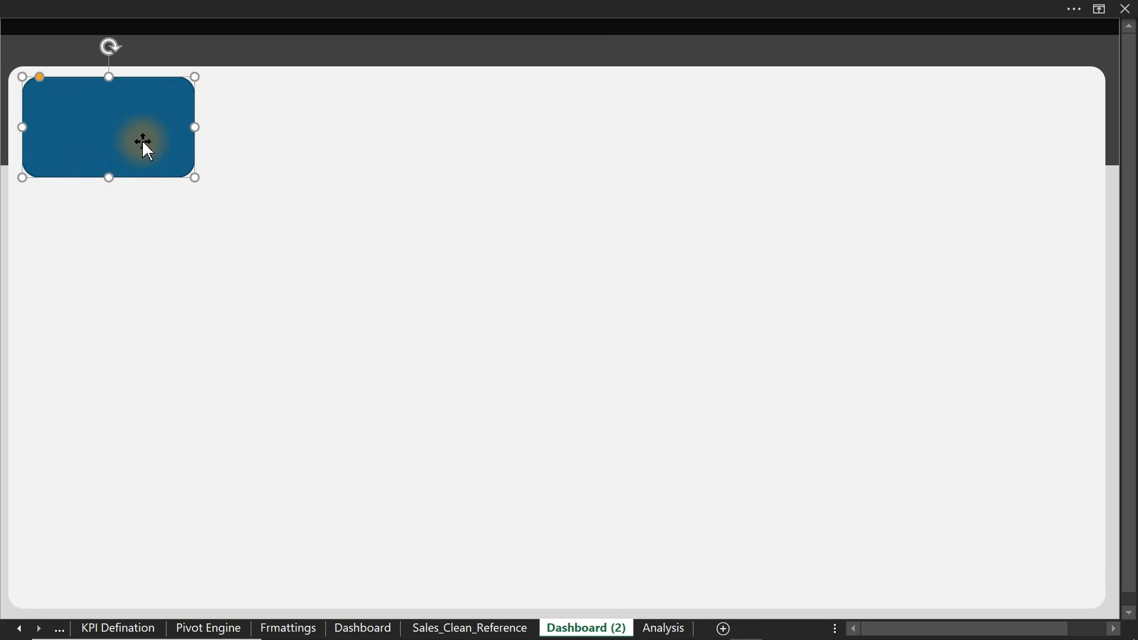
drag(109, 178, 109, 183)
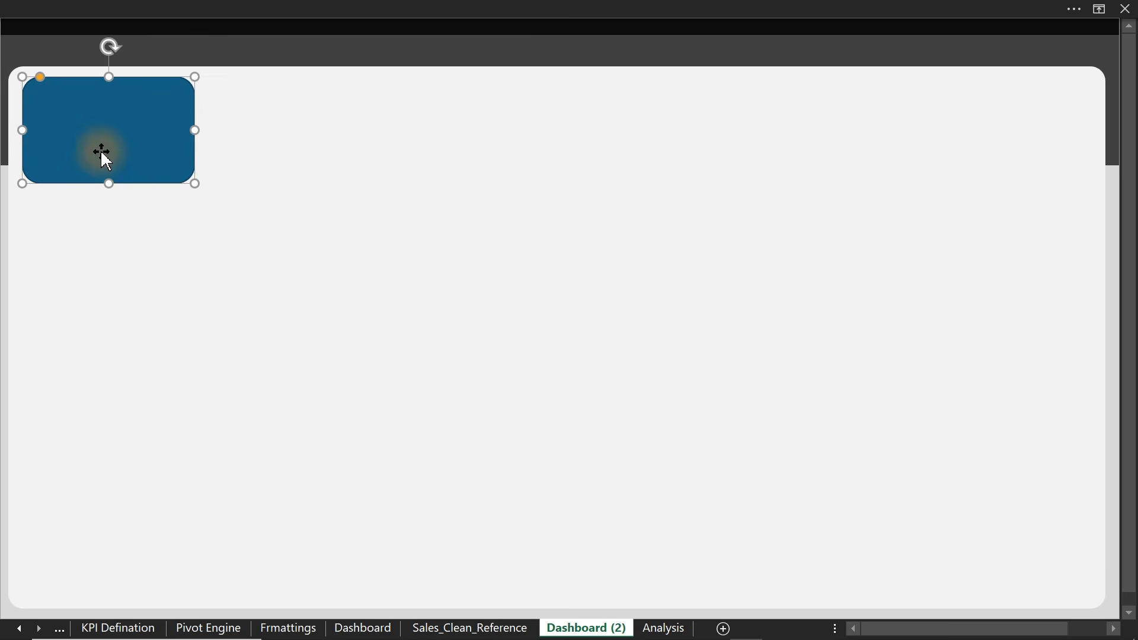
key(ctrl+1)
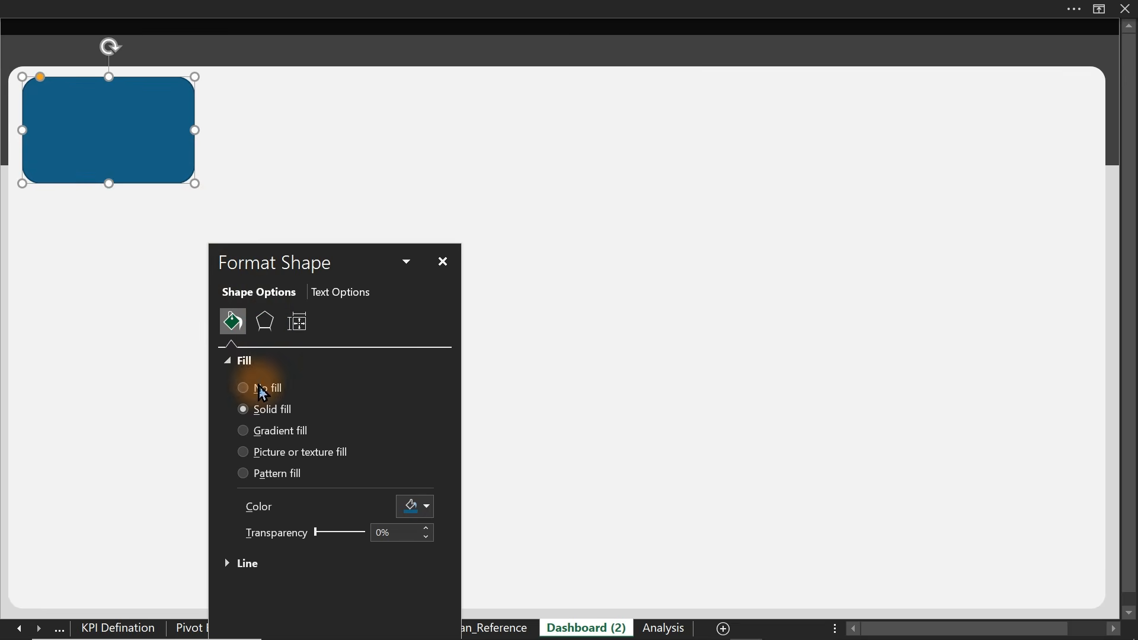
- Fill the top-left card with white
click(418, 507)
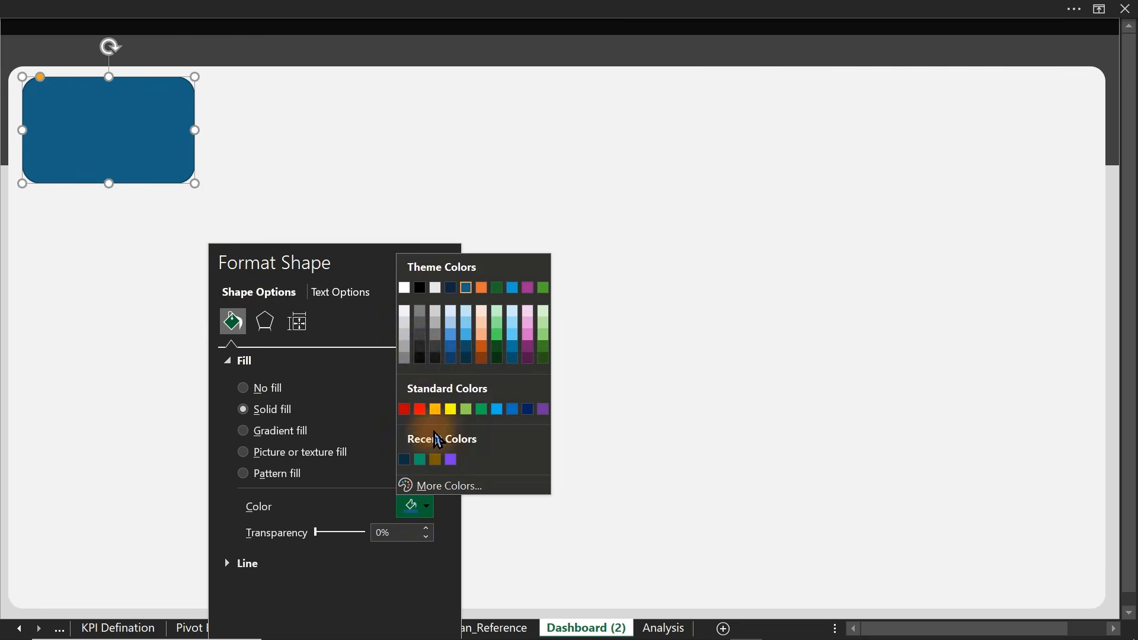
click(402, 287)
drag(345, 263, 638, 163)
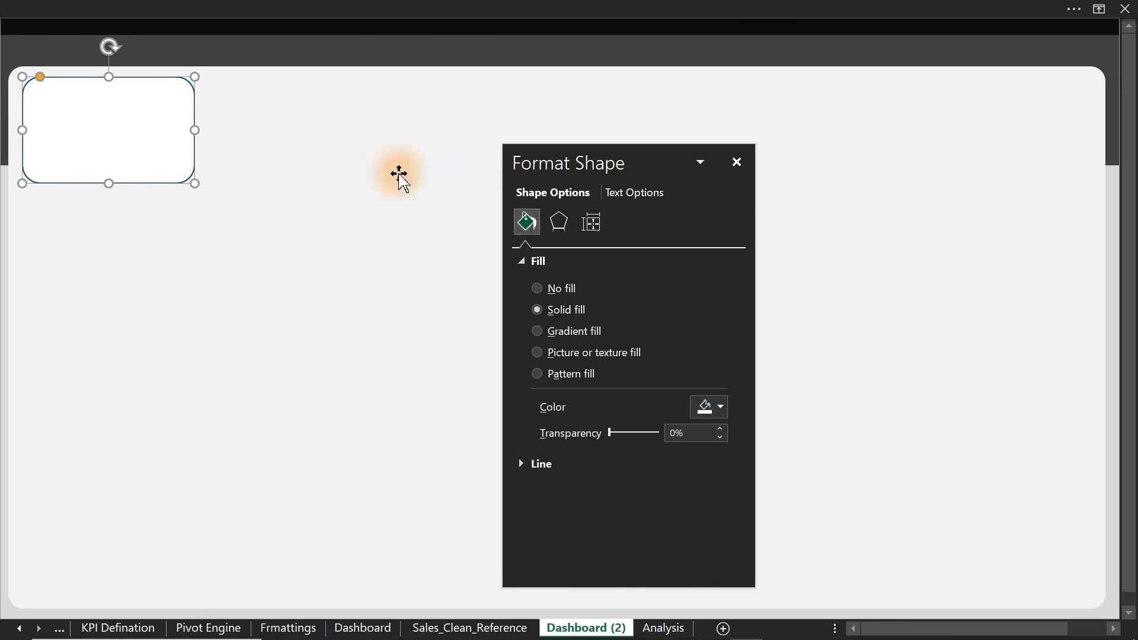
click(36, 83)
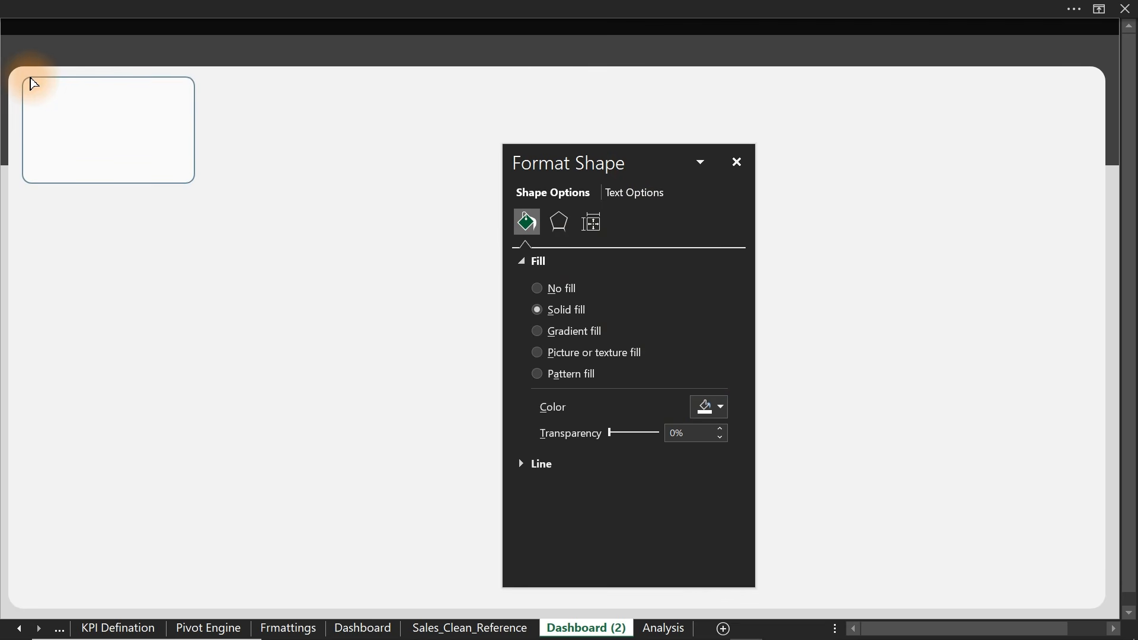
click(33, 83)
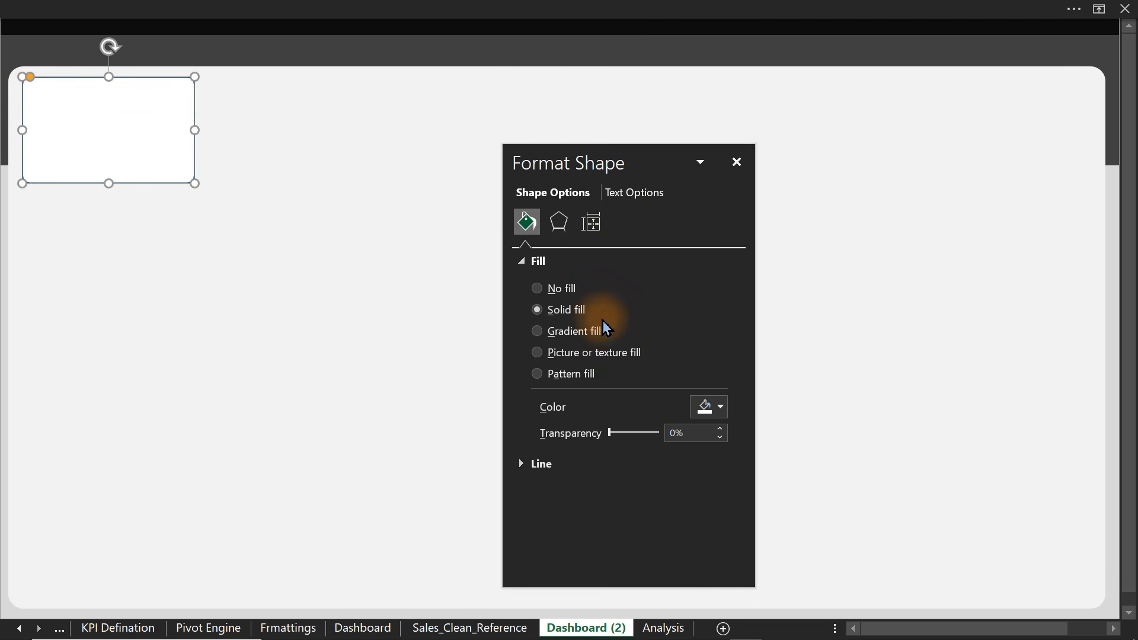
- Give the card an Orange, Accent 2, Lighter 40% outline instead of gold
click(528, 465)
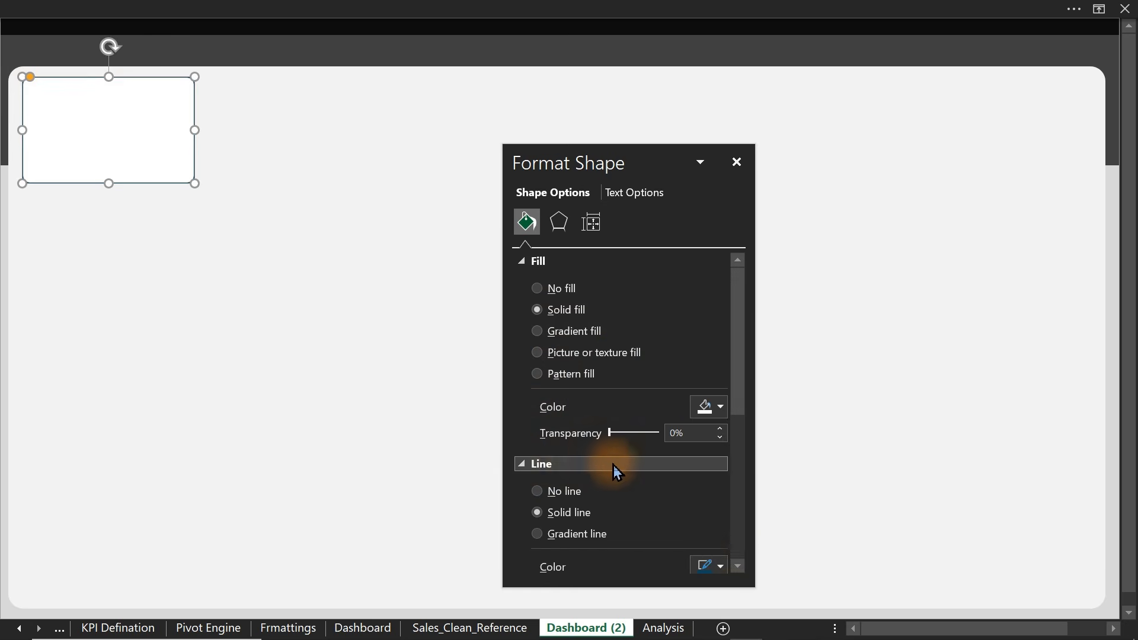
click(718, 569)
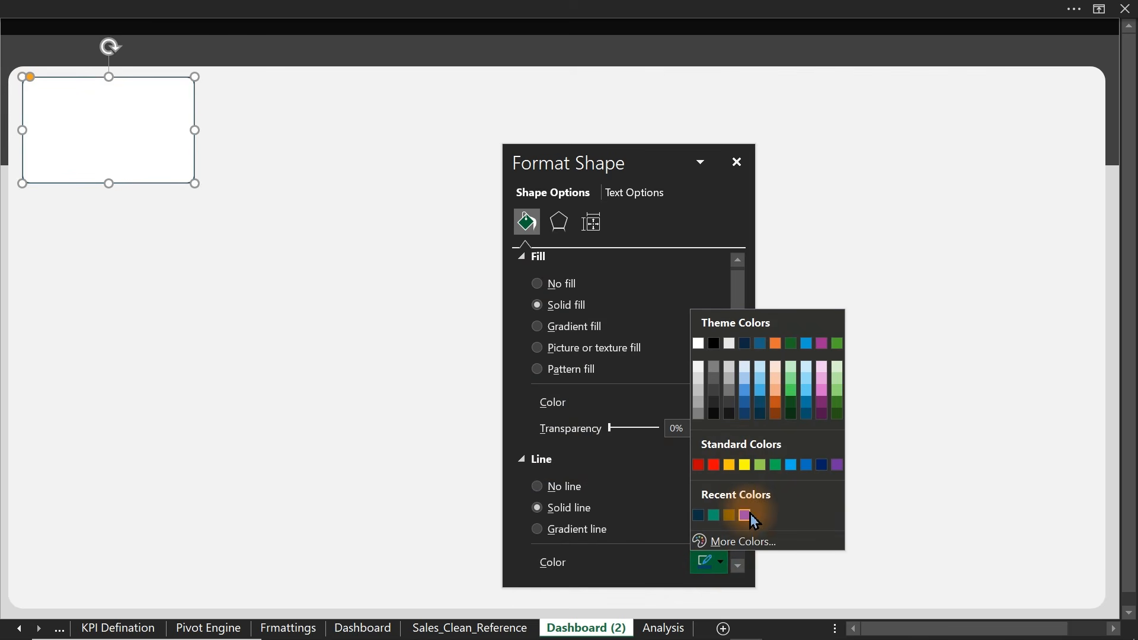
click(729, 466)
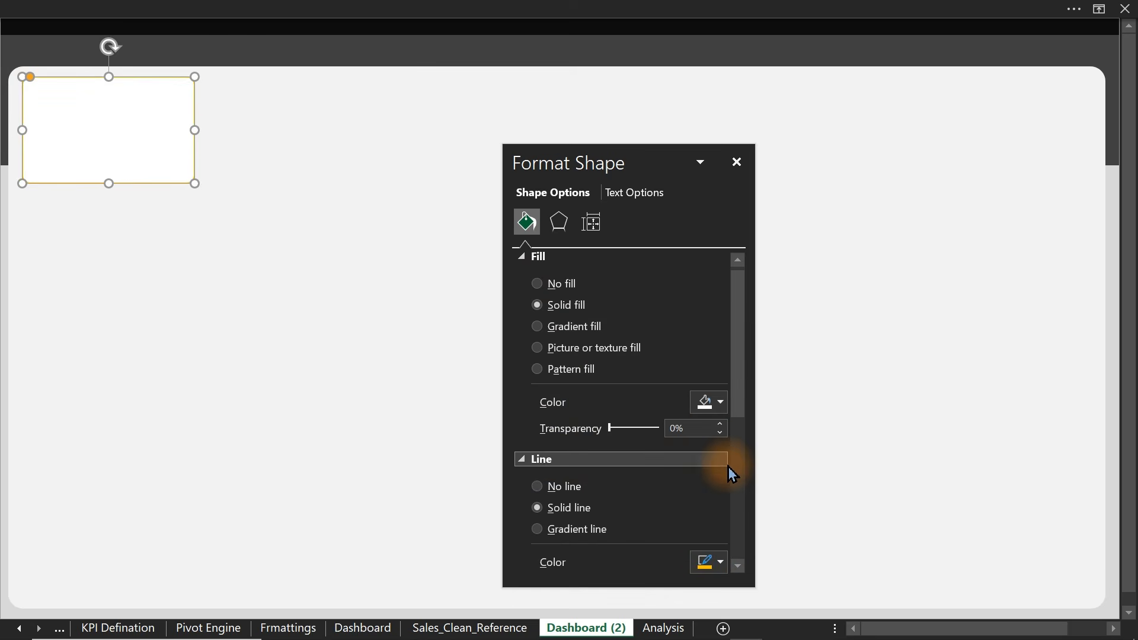
drag(736, 398, 735, 473)
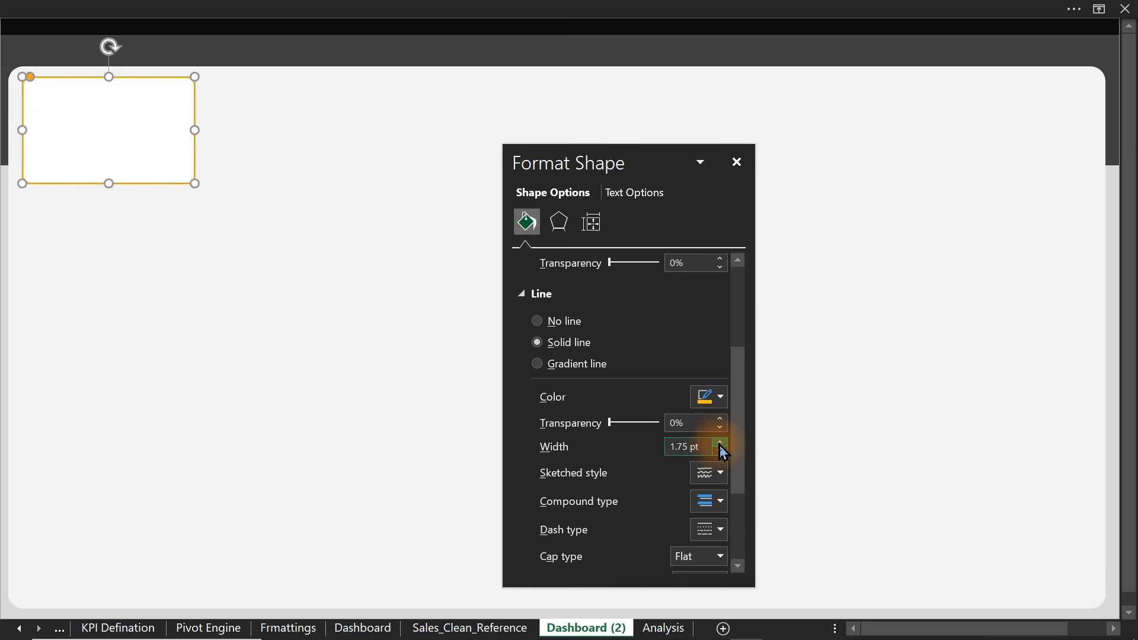
click(721, 396)
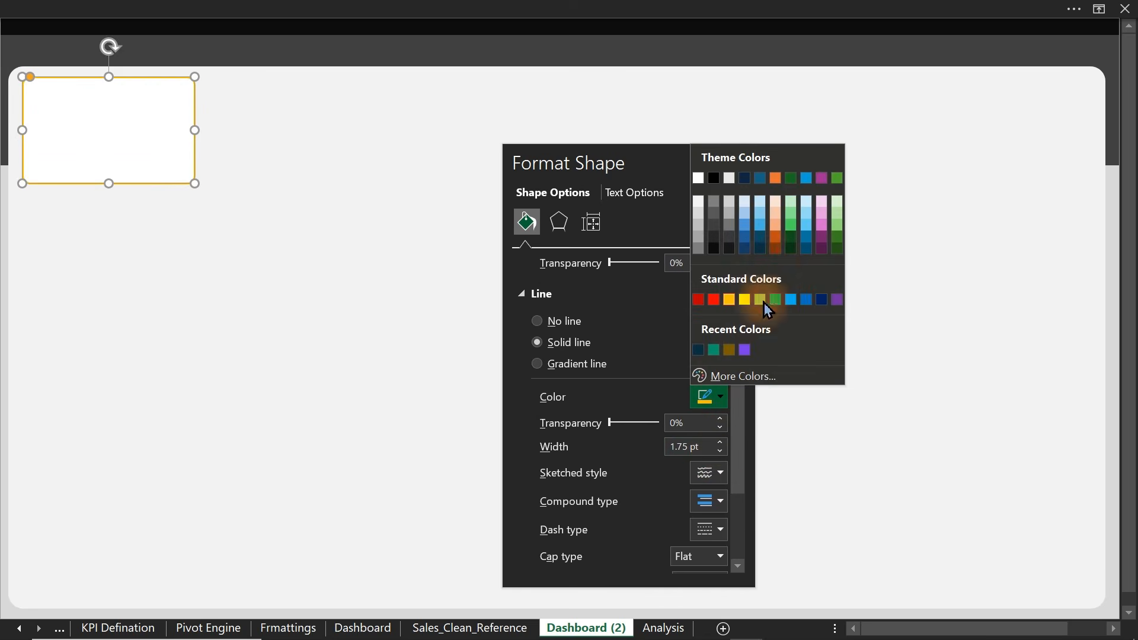
click(776, 224)
click(4, 281)
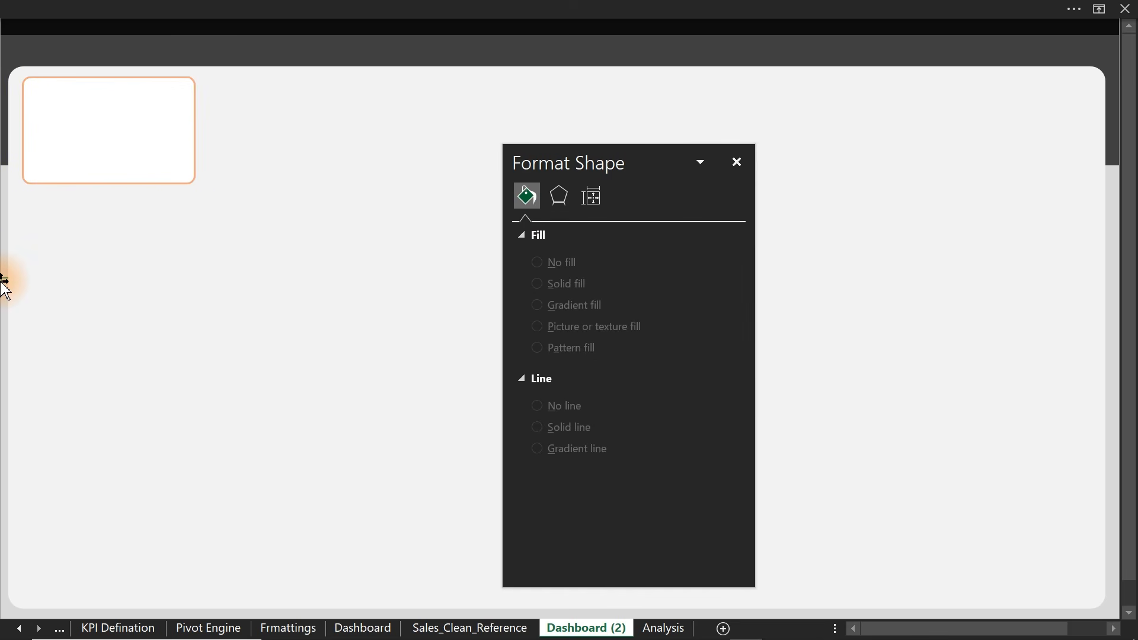
click(168, 169)
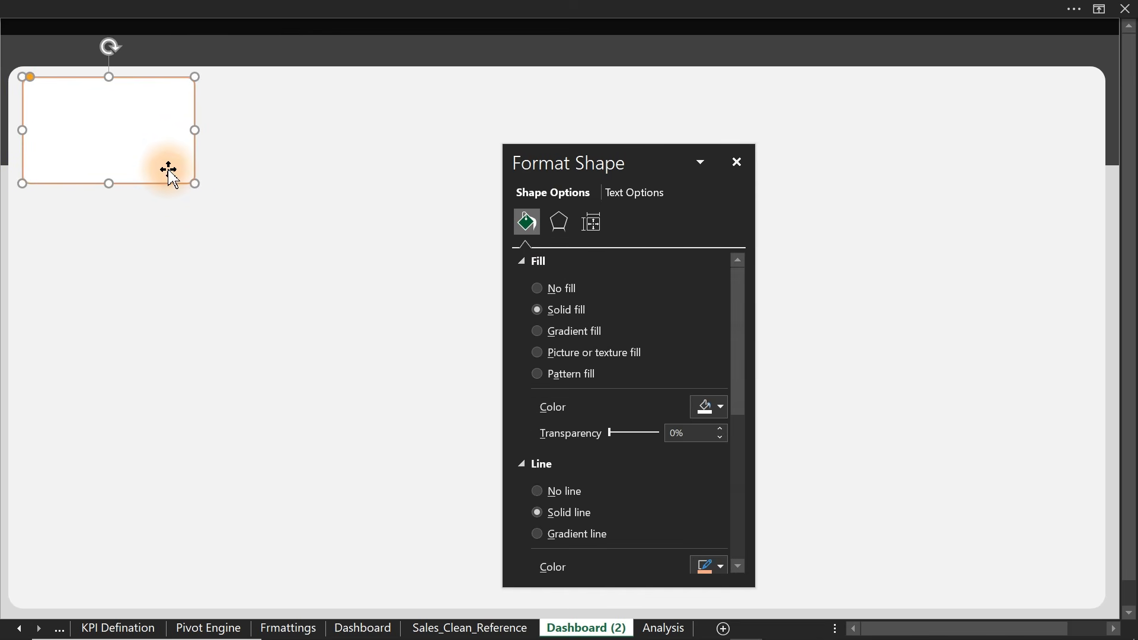
- Duplicate the card twice and place the copies to the right of the first
key(ctrl+d)
drag(168, 172, 378, 158)
drag(616, 165, 599, 275)
key(ctrl+d)
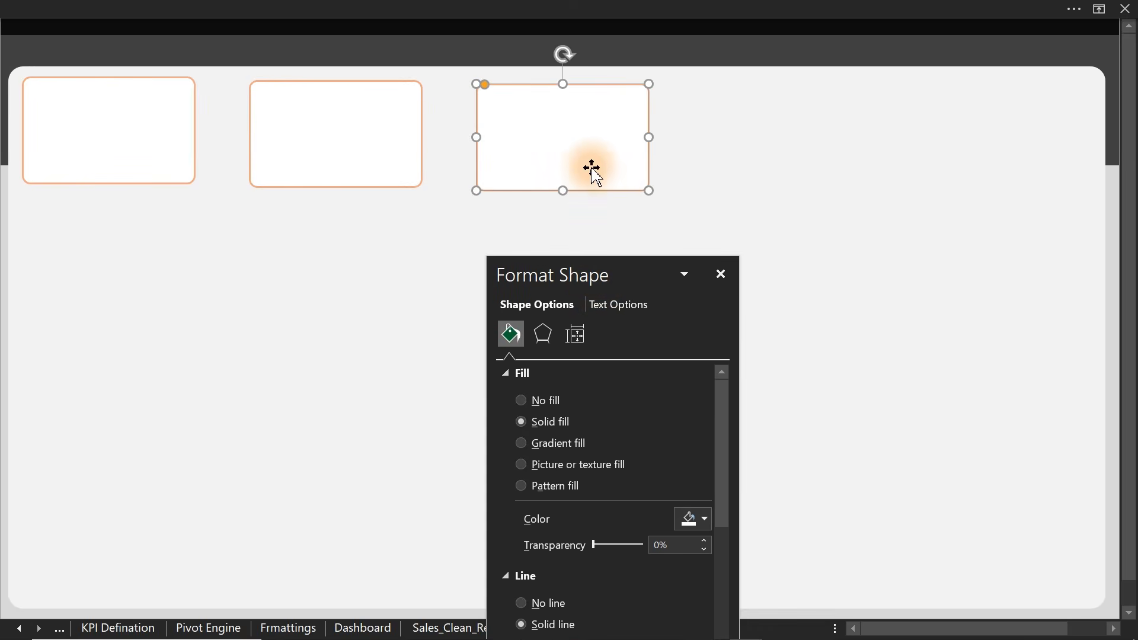
drag(576, 152, 640, 155)
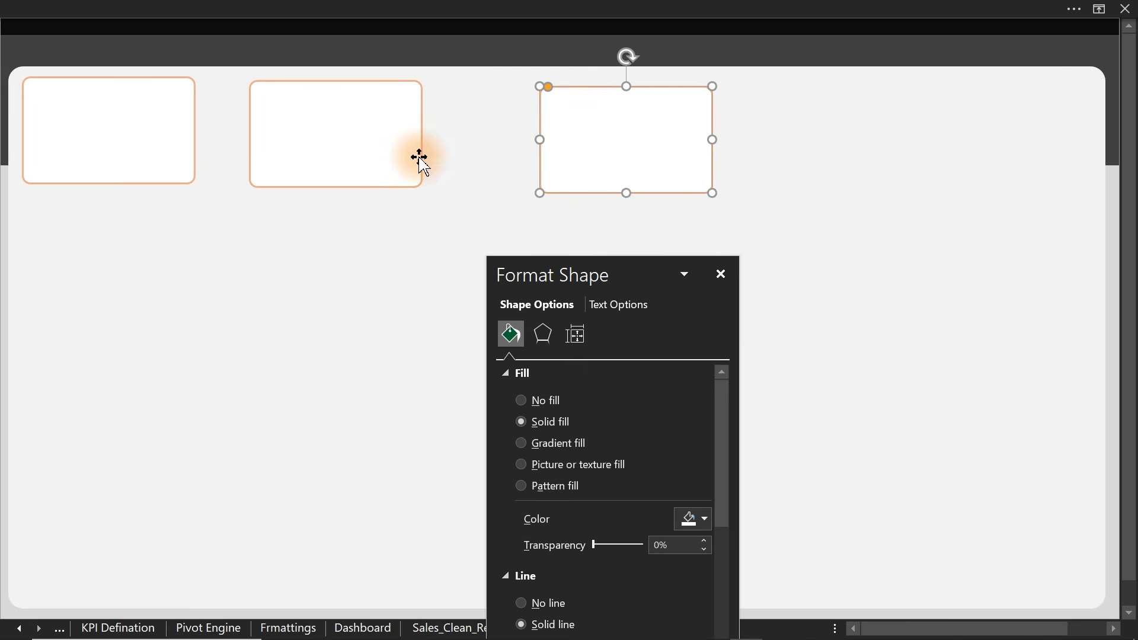
- Align the three cards' tops and distribute them evenly across, then select the middle card
ctrl+click(396, 159)
ctrl+click(155, 142)
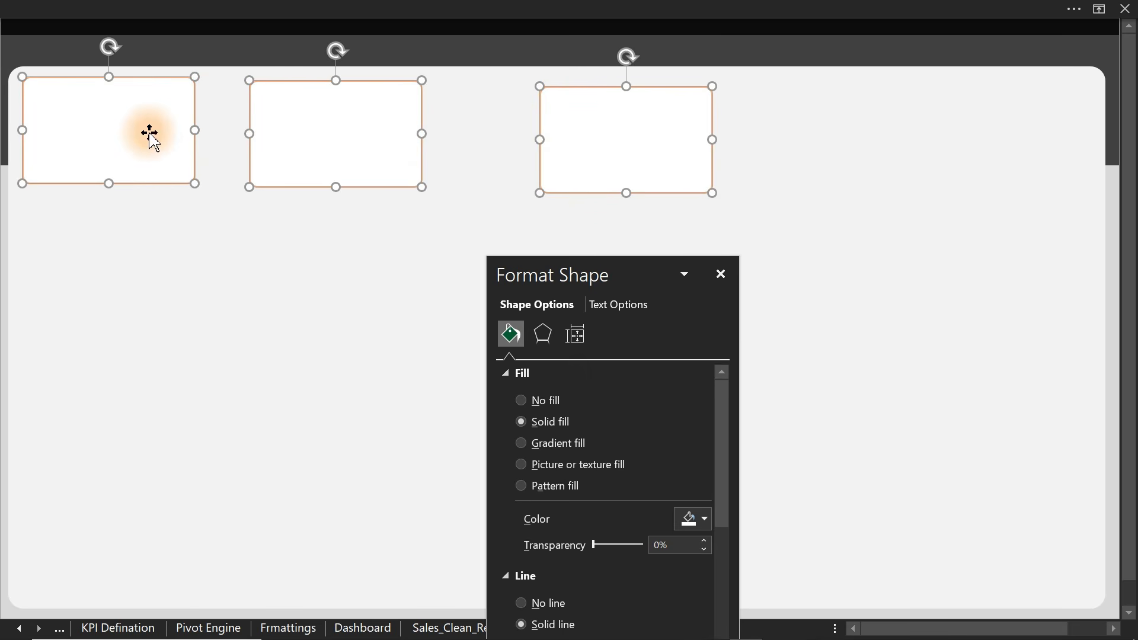
click(417, 8)
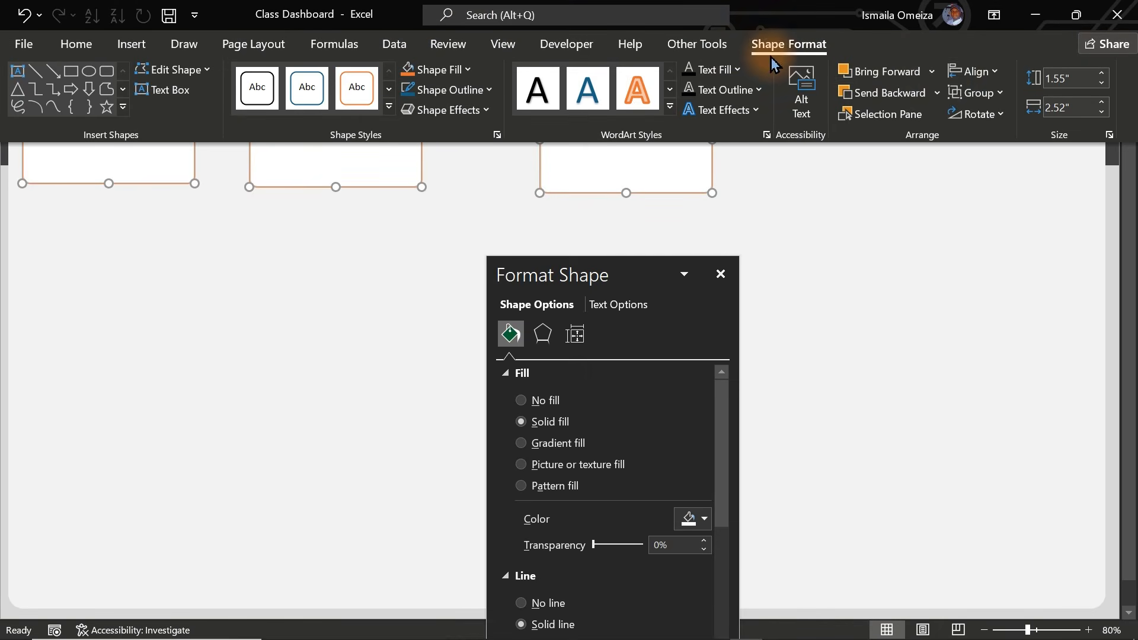
click(975, 74)
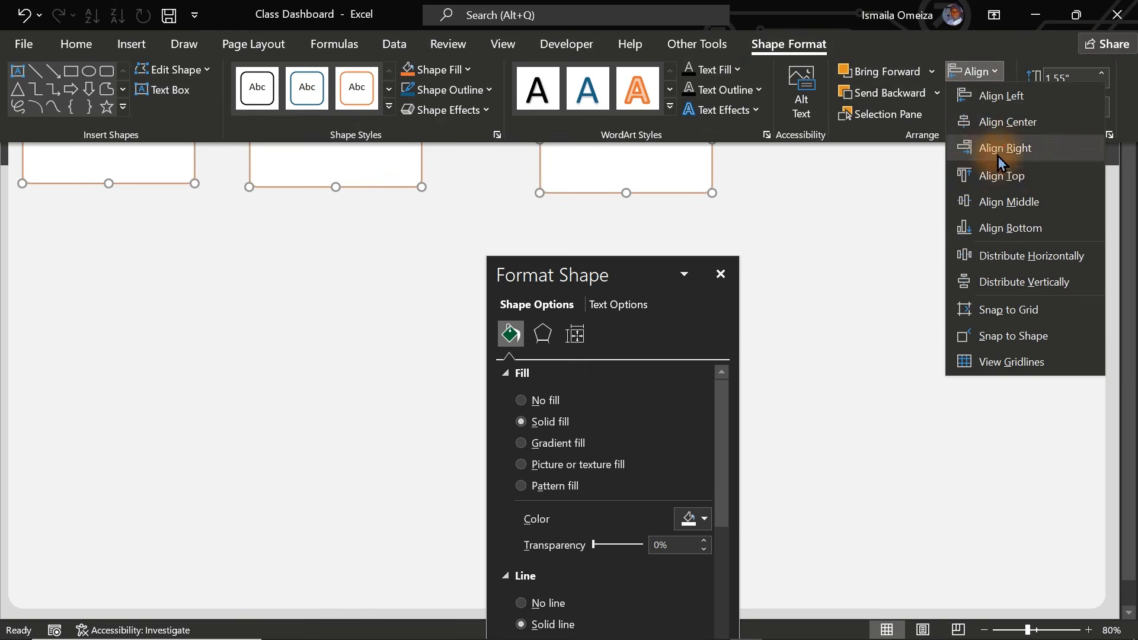
click(1002, 176)
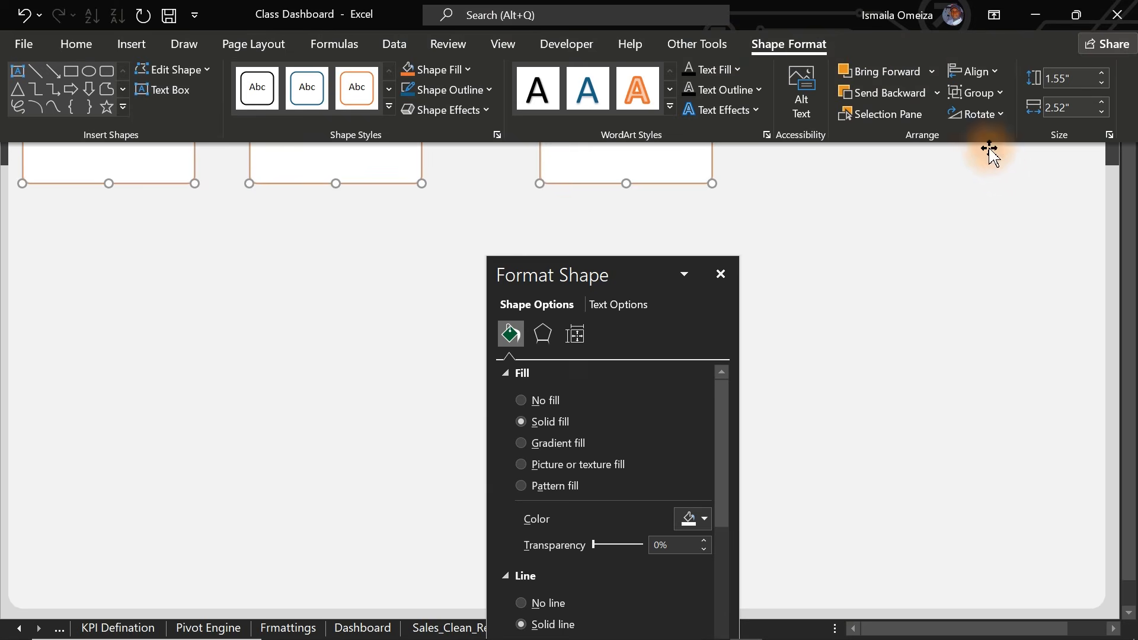
click(975, 71)
click(1020, 256)
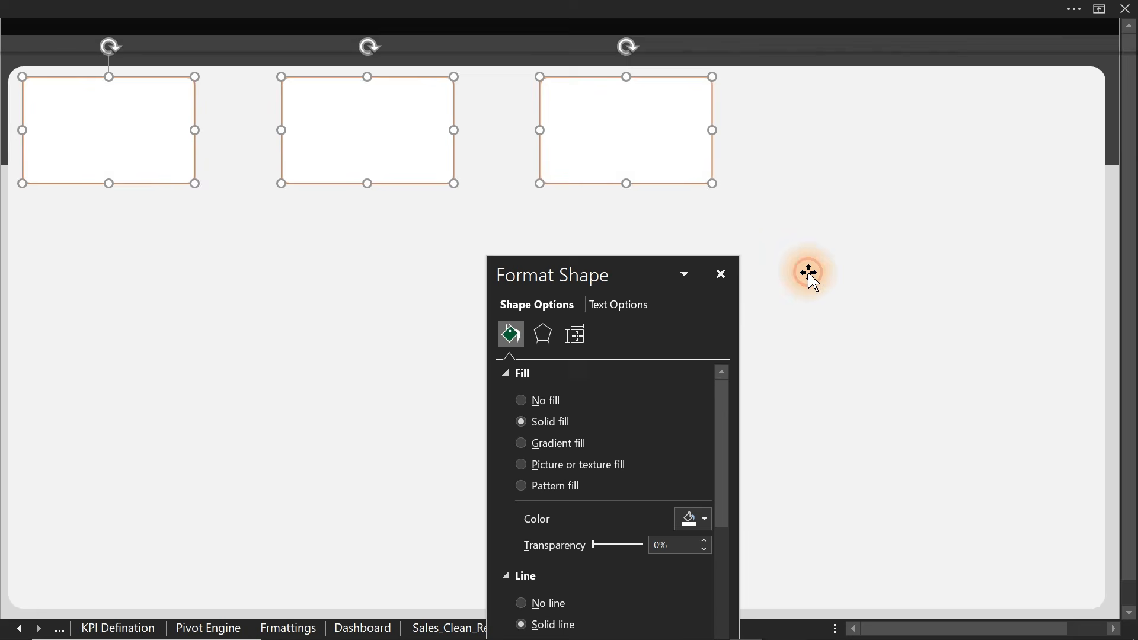
click(610, 247)
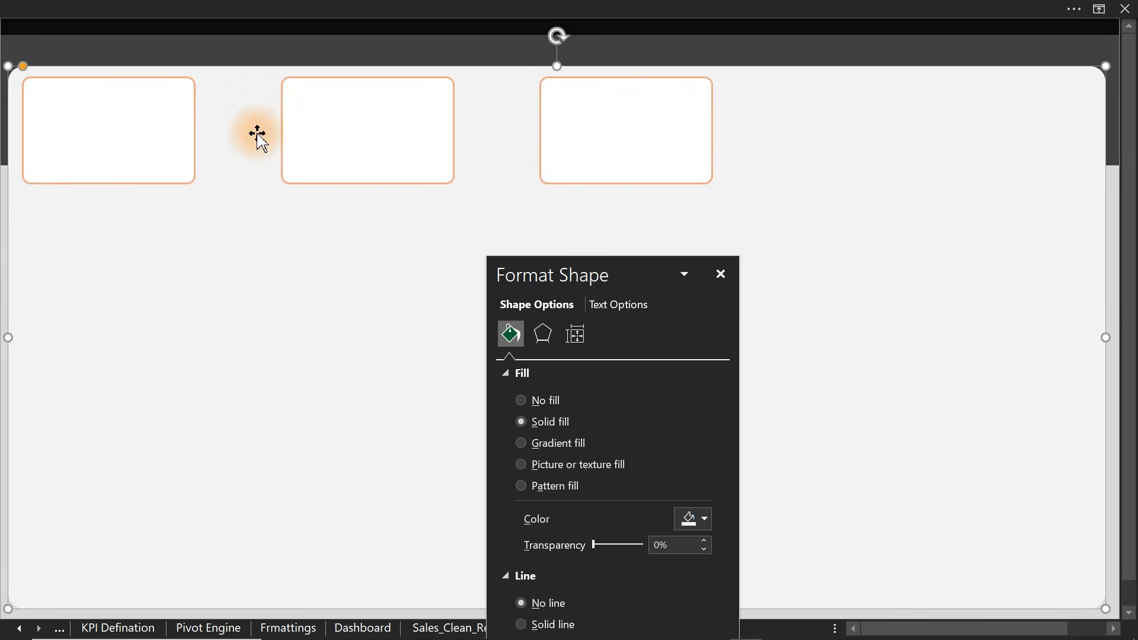
click(337, 150)
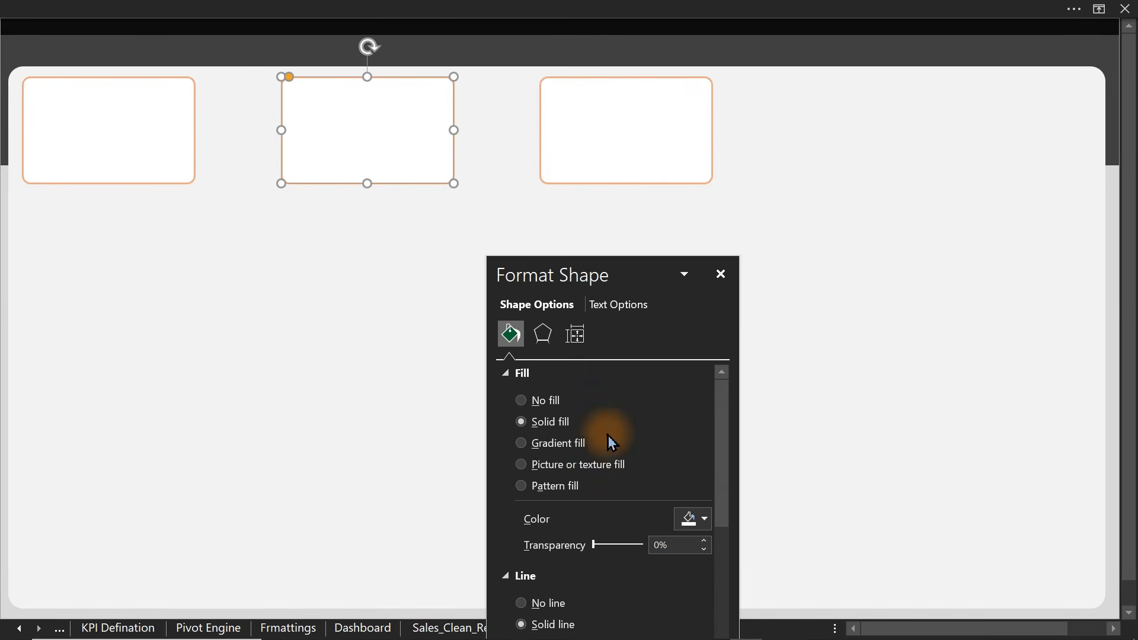
click(693, 520)
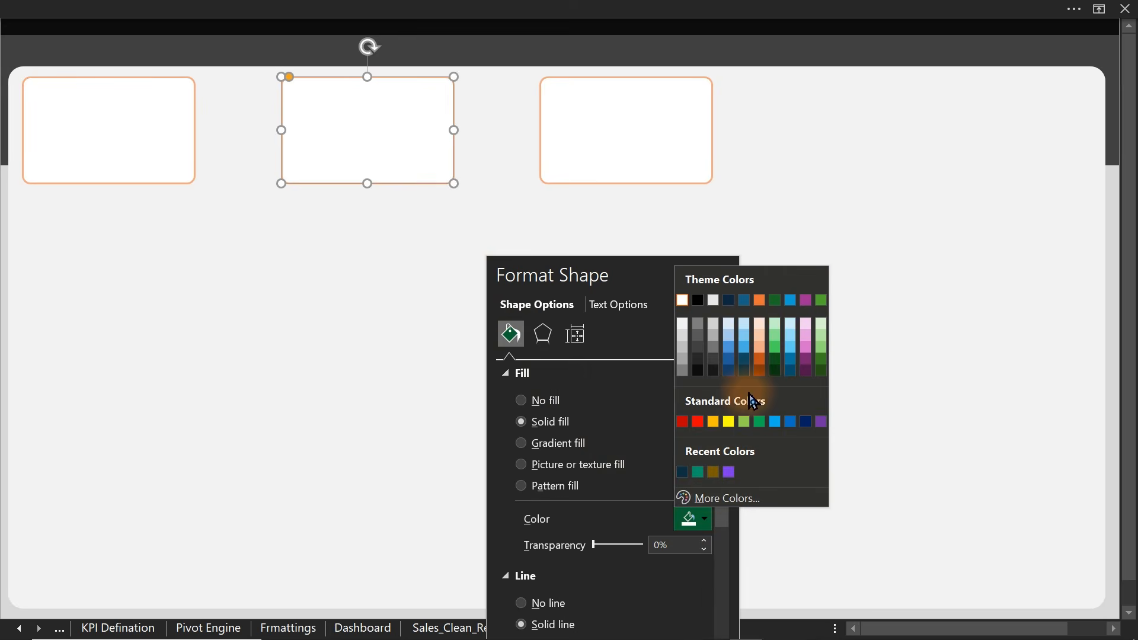
- Give the middle card a dark orange outline instead of a fill
click(760, 360)
key(ctrl+z)
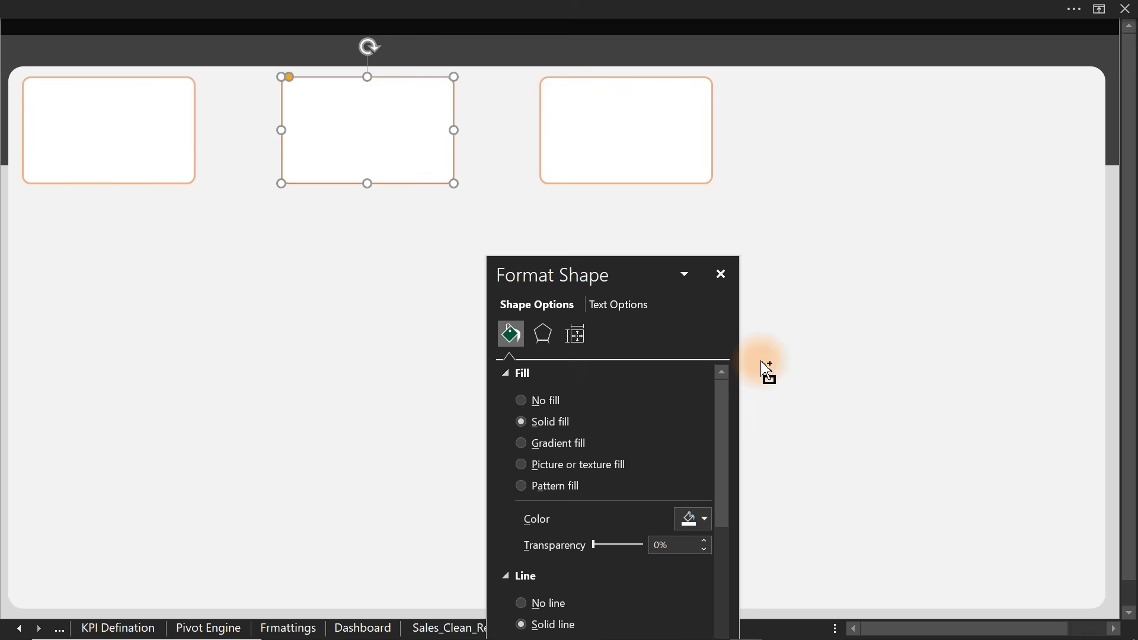
drag(625, 285, 912, 129)
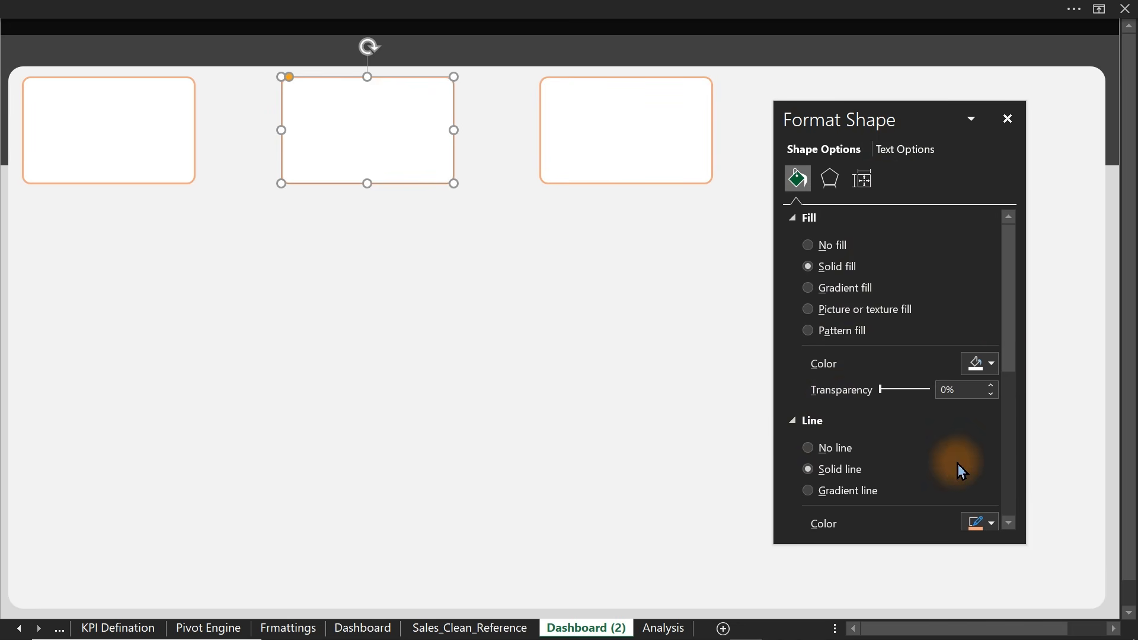
drag(1006, 333, 1016, 443)
click(985, 293)
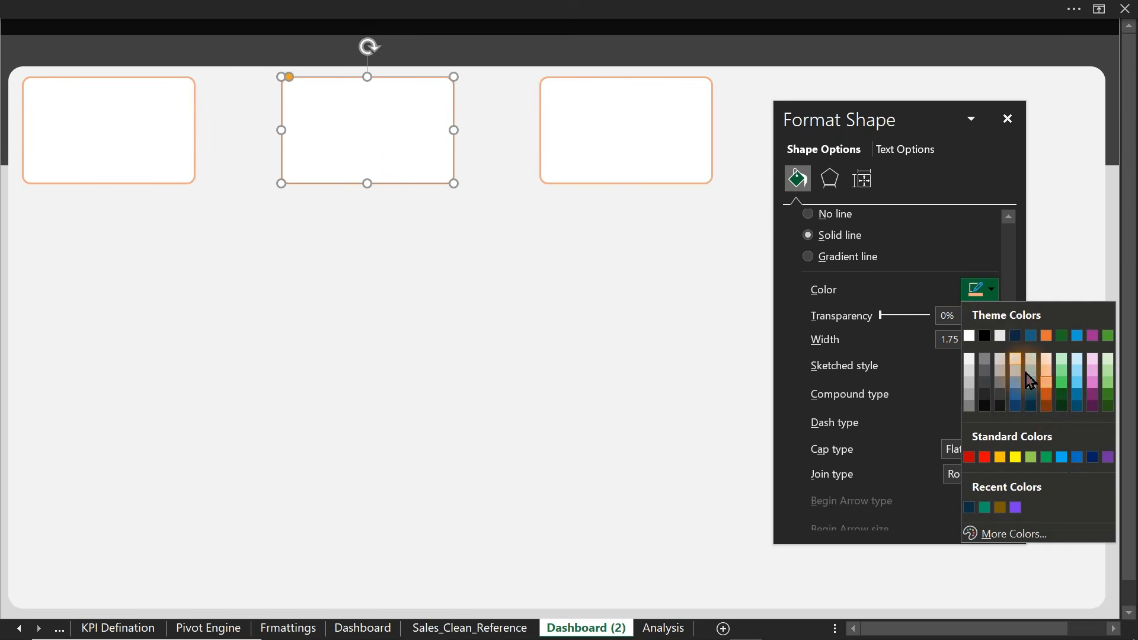
click(1047, 398)
- Give the right-hand card a dark grey outline
click(471, 306)
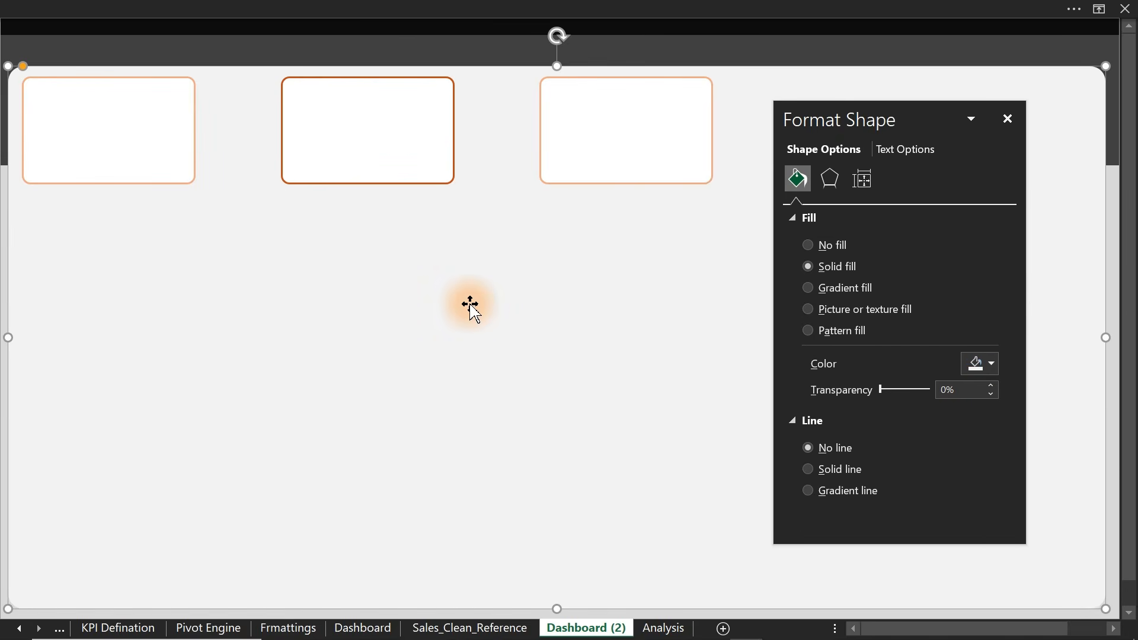
click(630, 179)
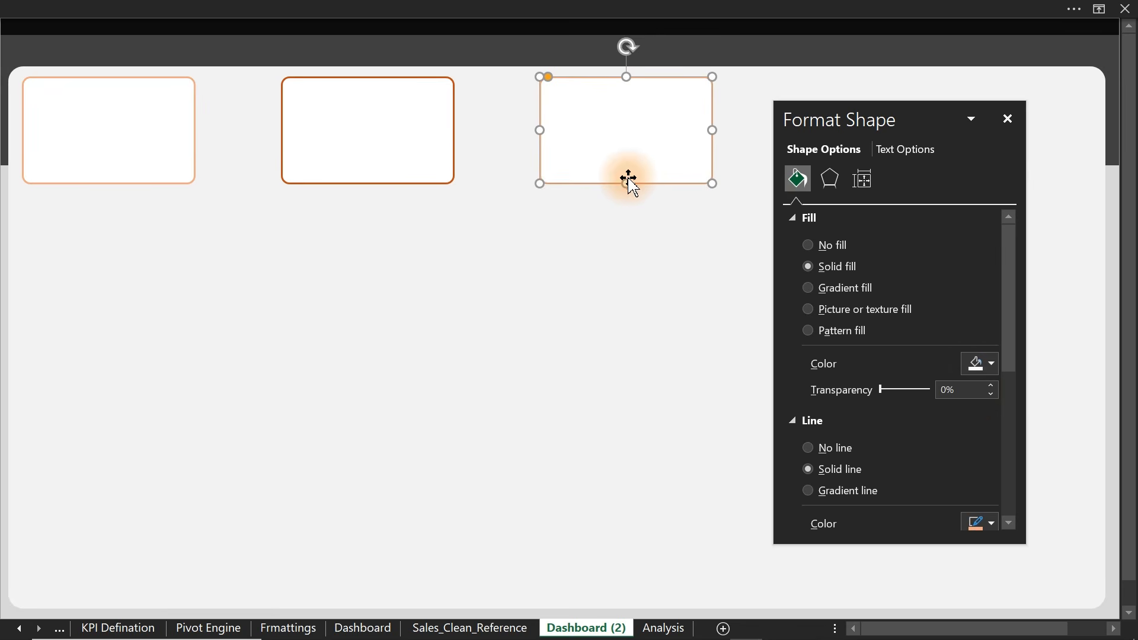
click(995, 523)
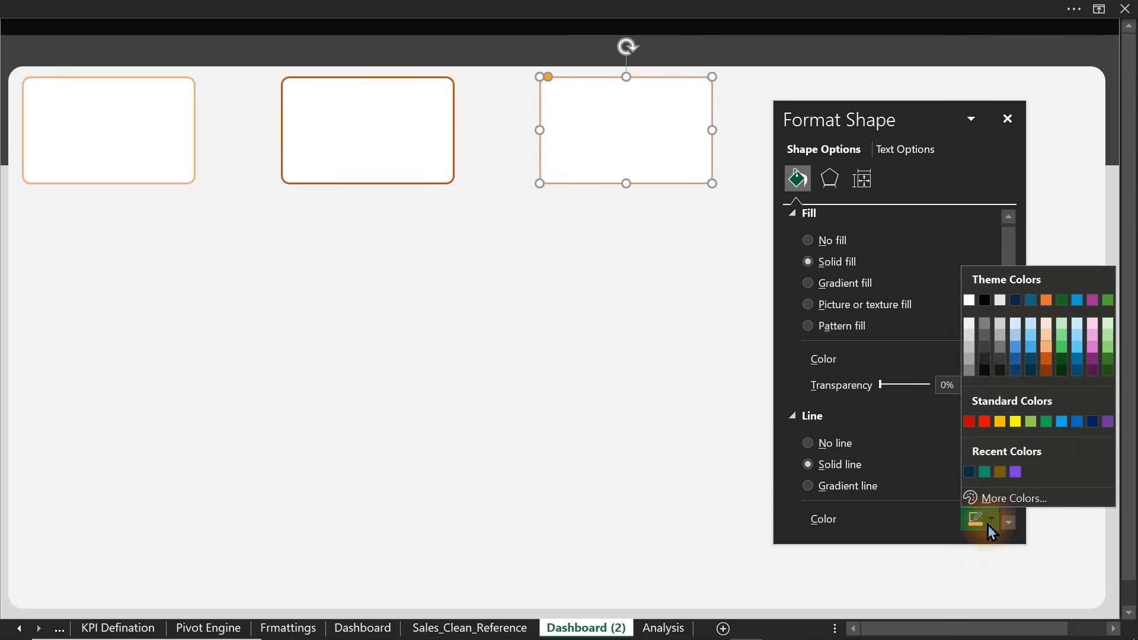
click(985, 347)
- Set the card outlines to 40% transparency
click(525, 331)
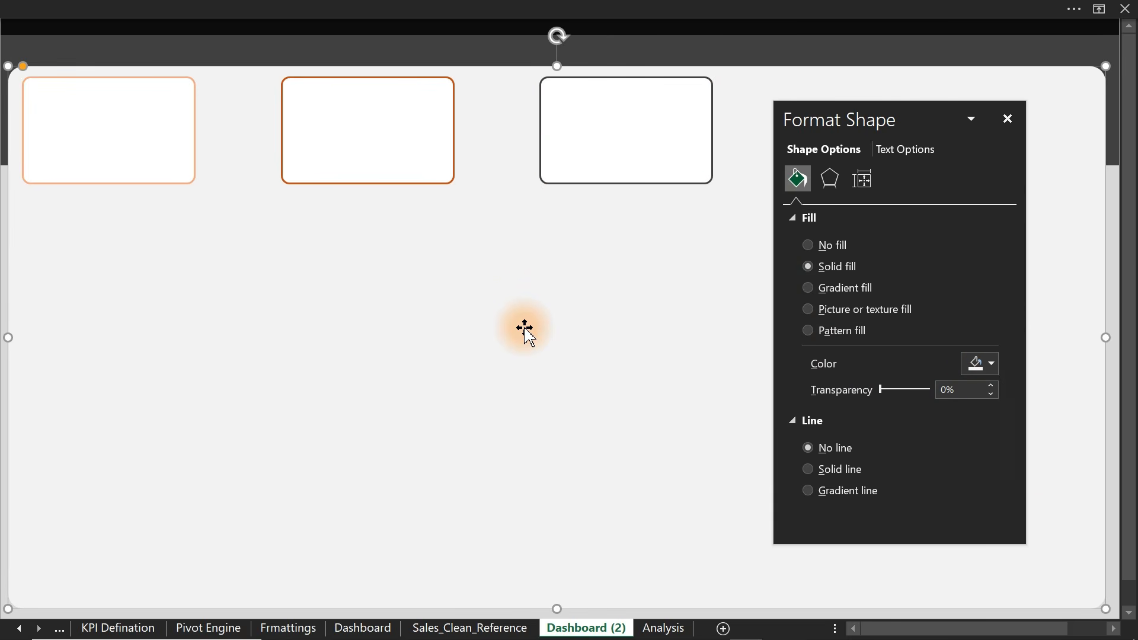
click(445, 165)
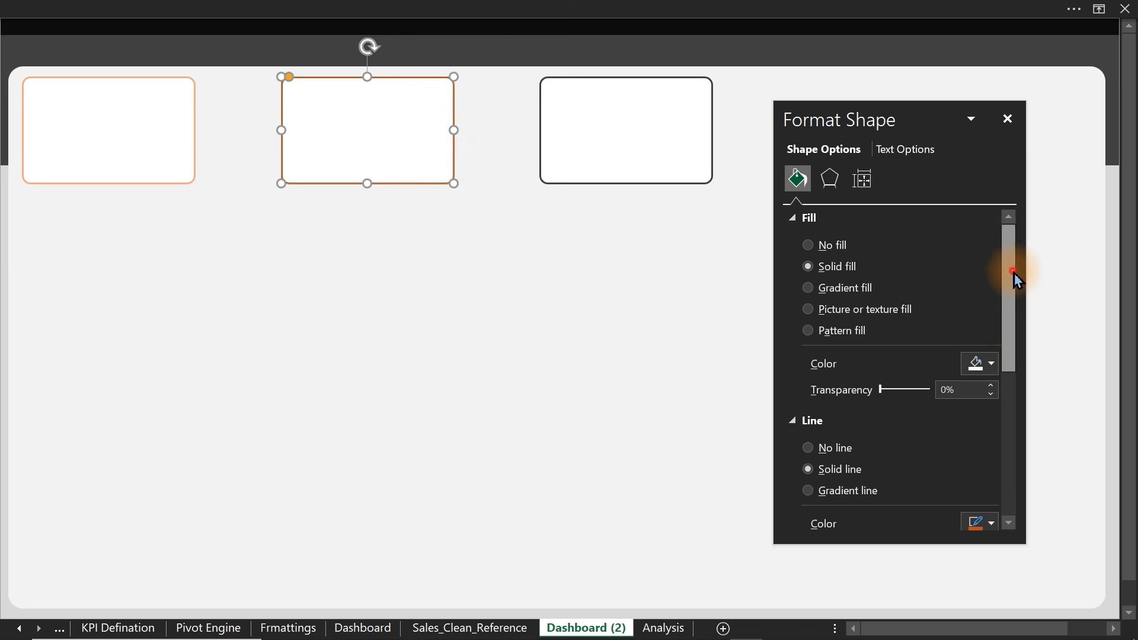
drag(1016, 280, 1025, 385)
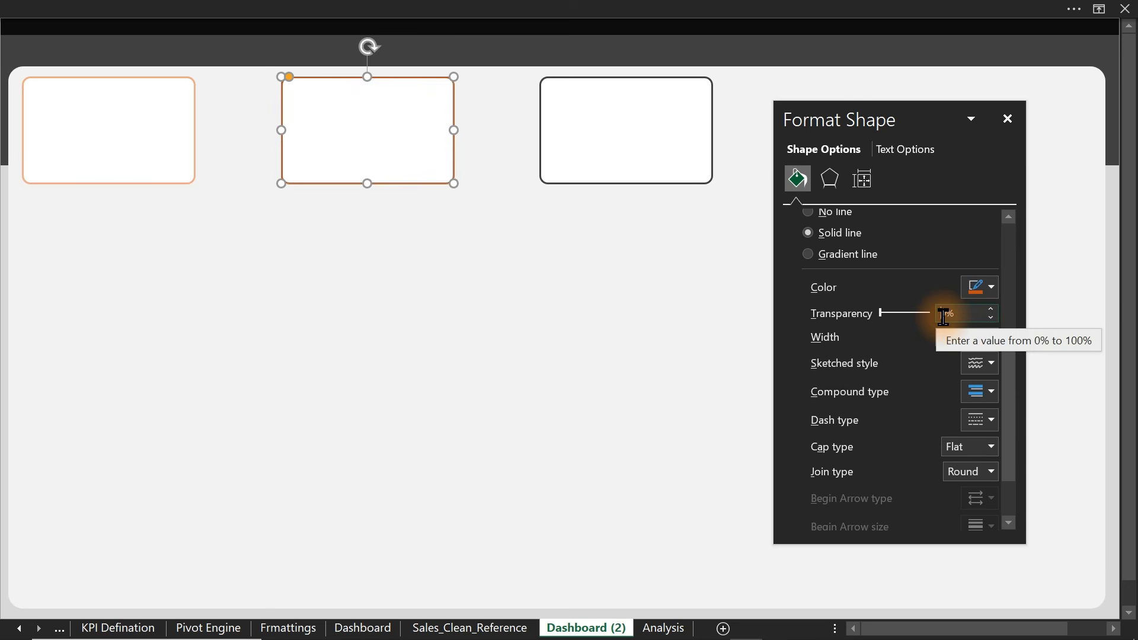
text(4)
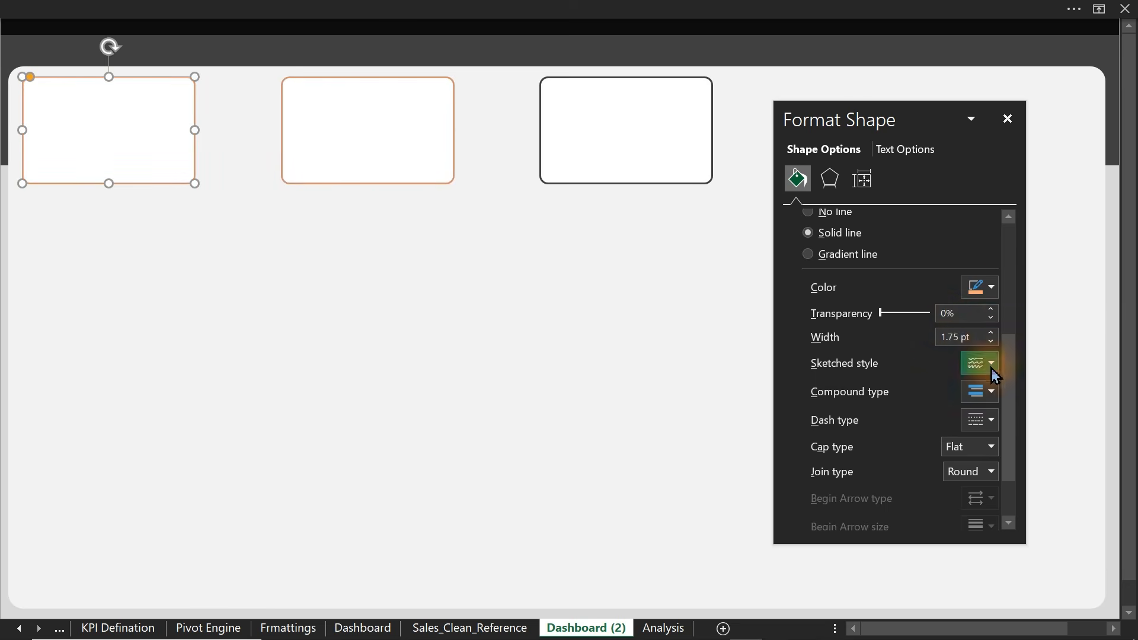
click(943, 313)
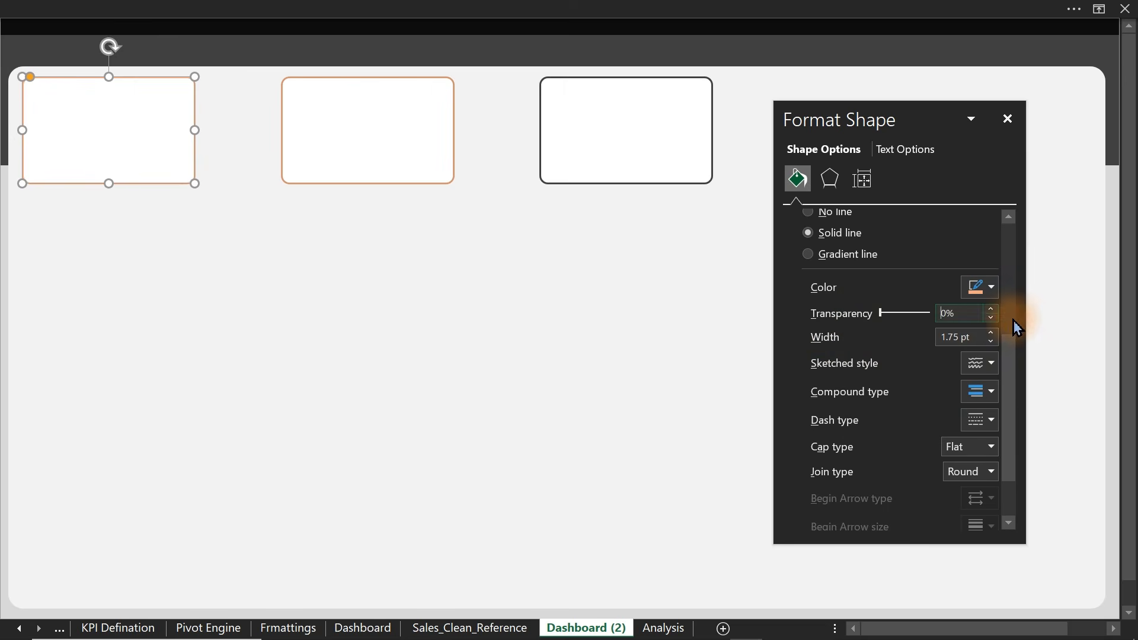
text(4)
key(Return)
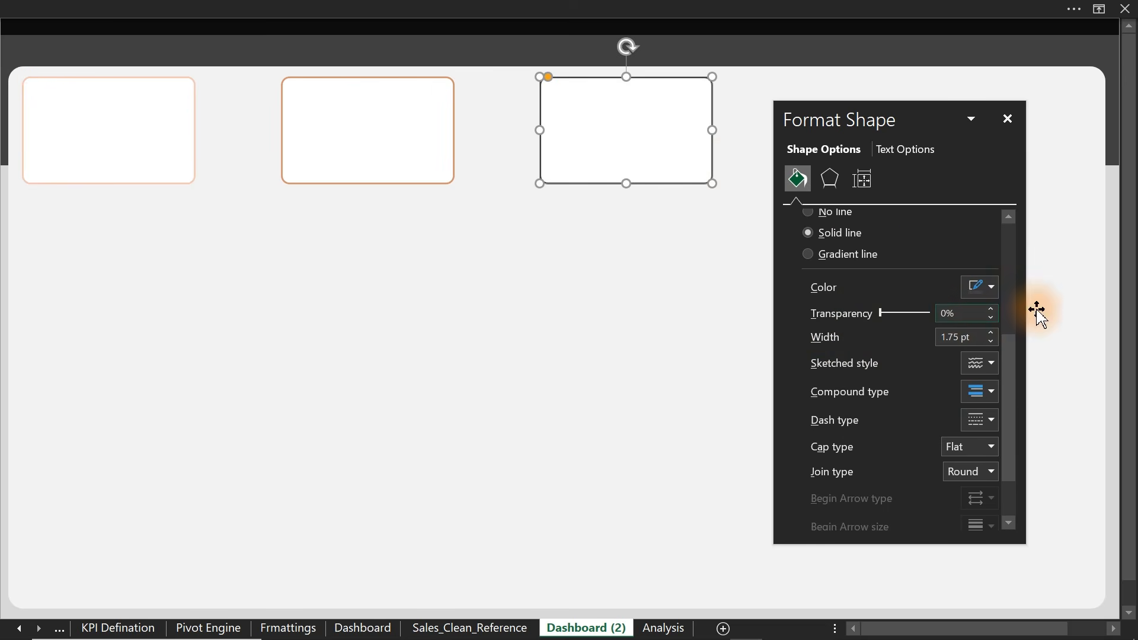
text(4)
click(249, 300)
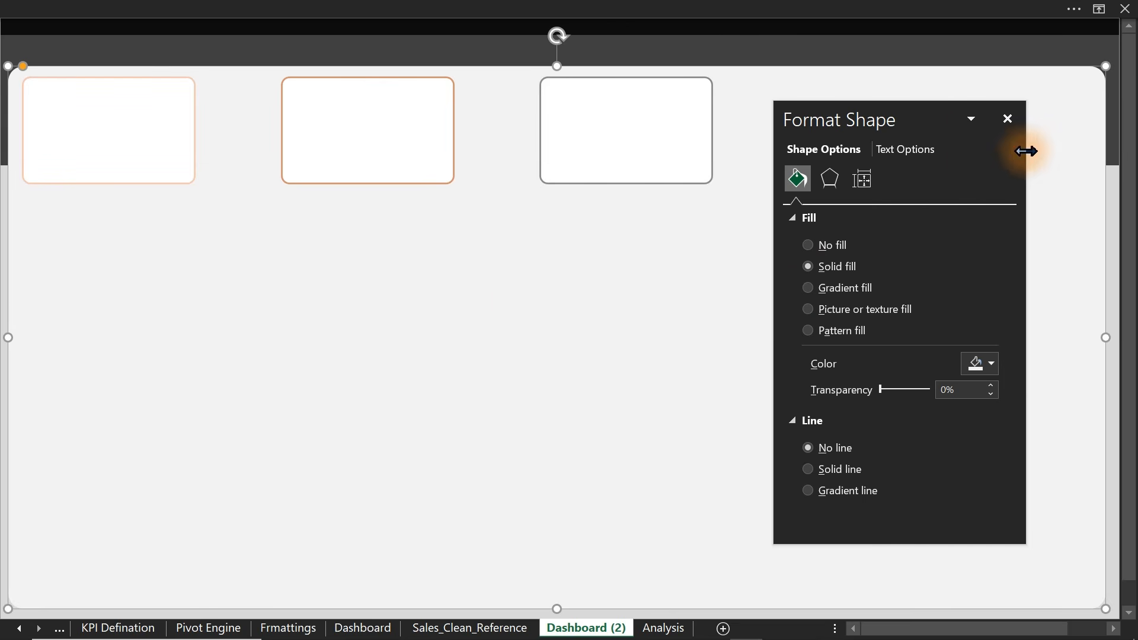
- Copy the Total Transaction, Avg Discount and Avg Delivery Days title boxes just beneath the originals
click(1008, 119)
click(332, 8)
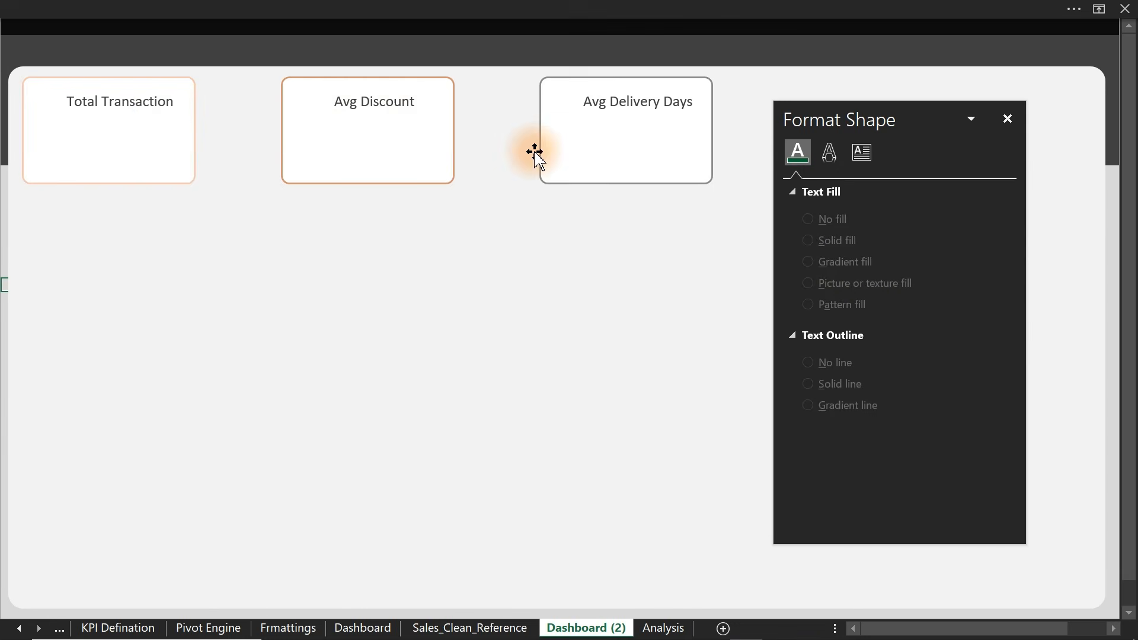
click(159, 105)
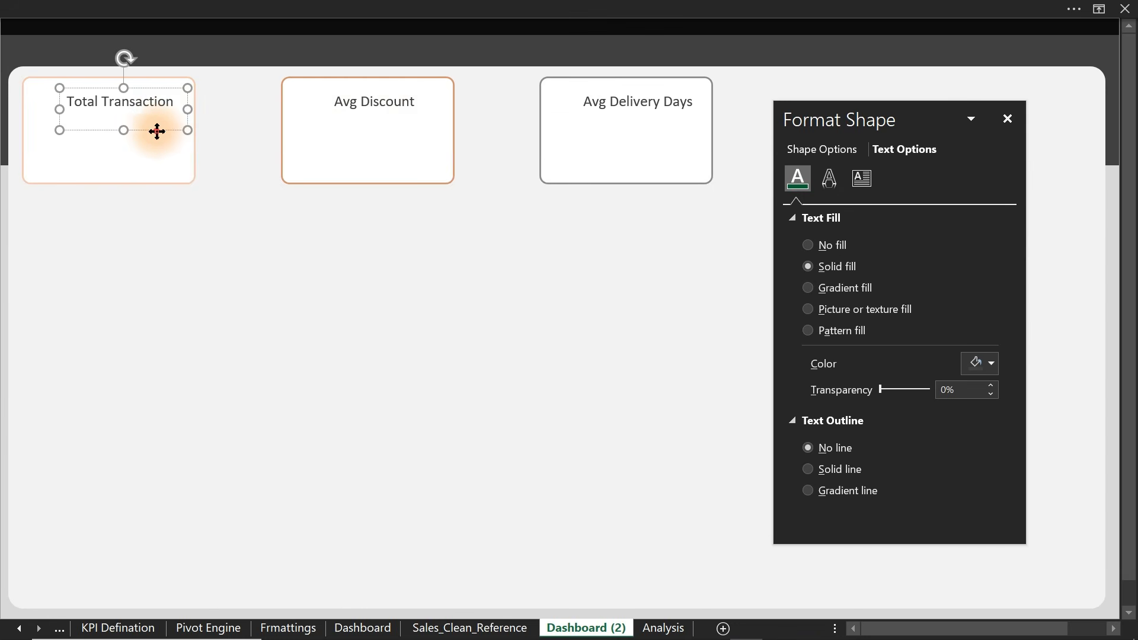
ctrl+click(383, 91)
ctrl+click(618, 96)
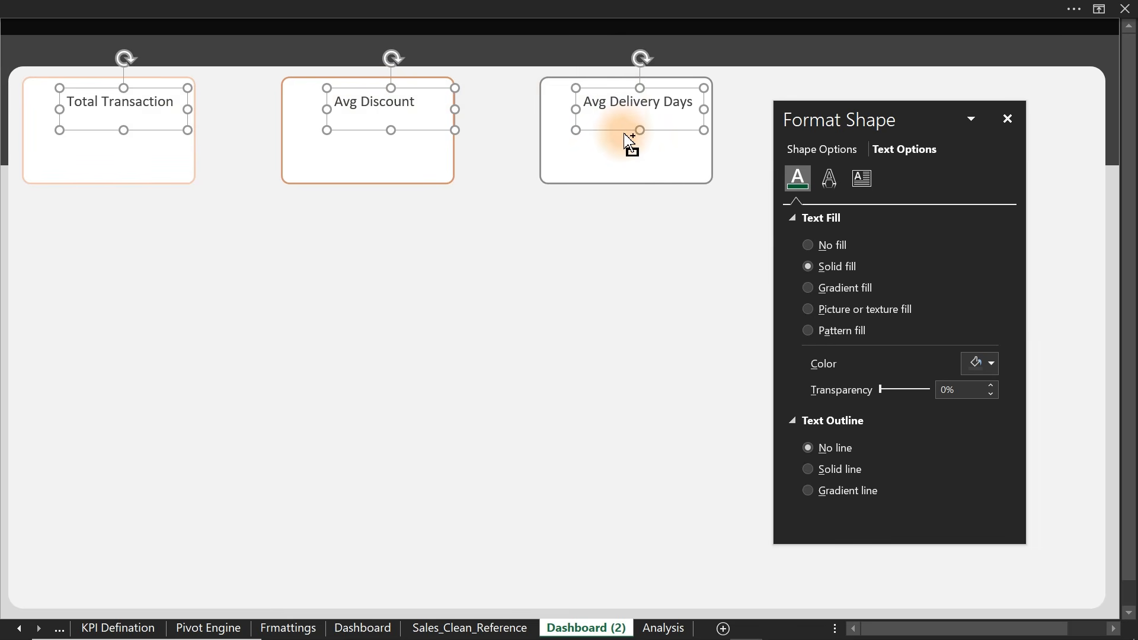
ctrl+drag(623, 130, 626, 165)
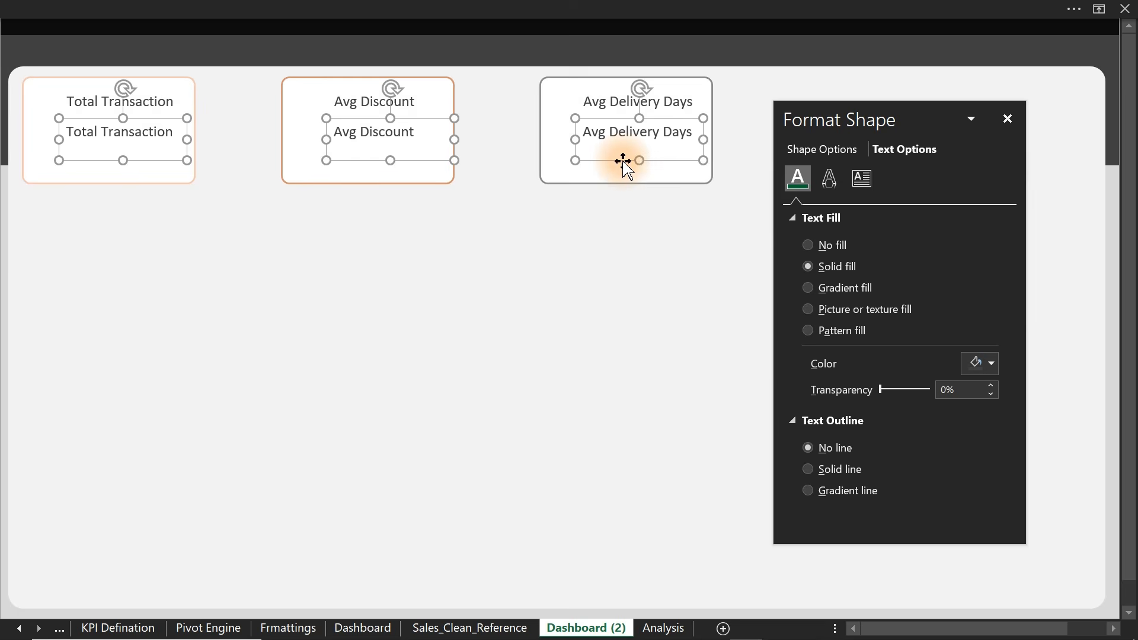
click(82, 185)
click(152, 144)
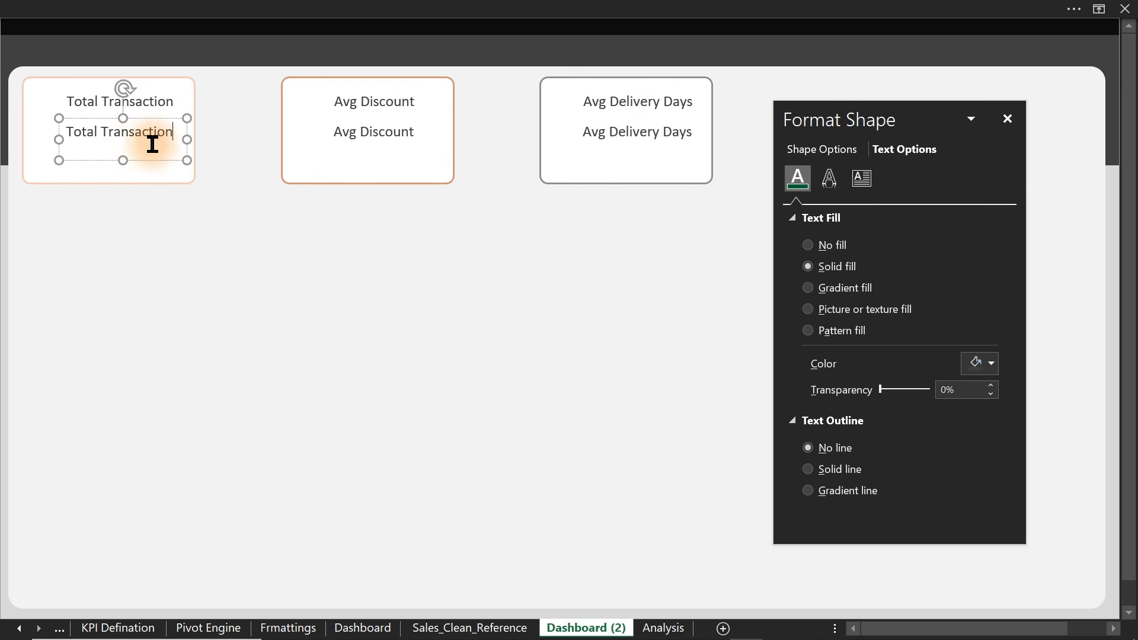
- Show the formula bar and link the Total Transaction value box to Analysis cell C10
click(510, 9)
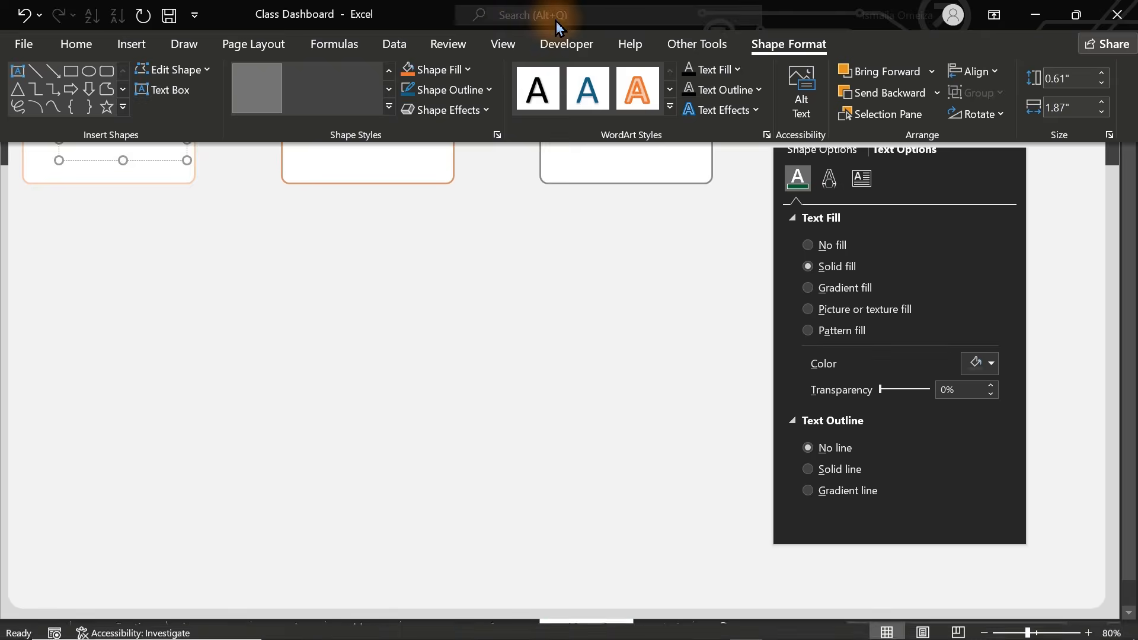
click(513, 47)
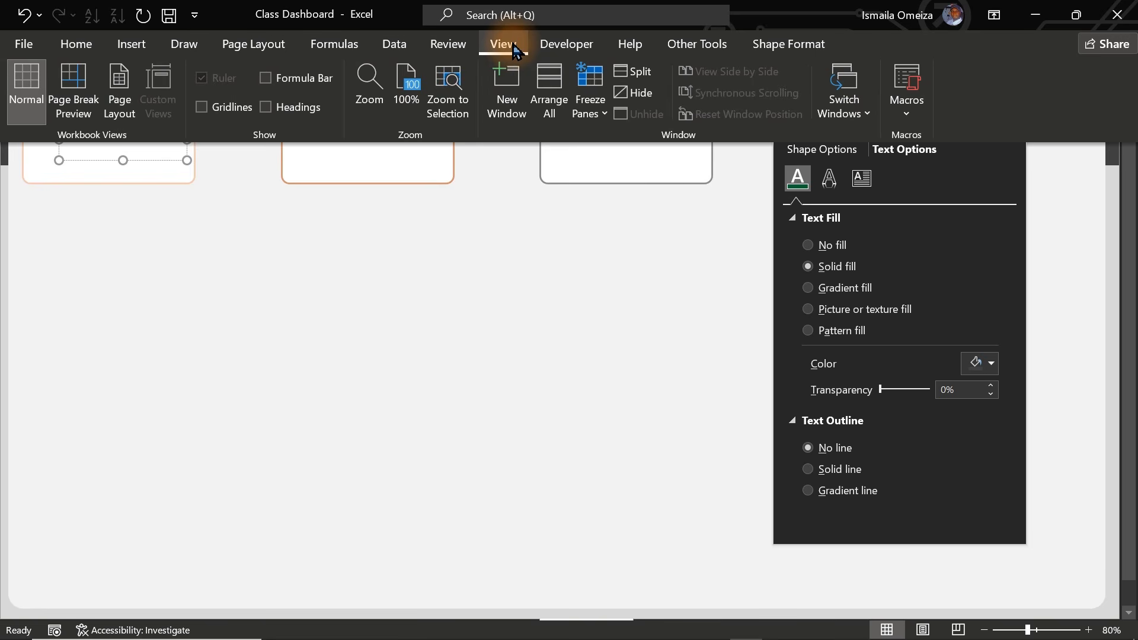
click(264, 78)
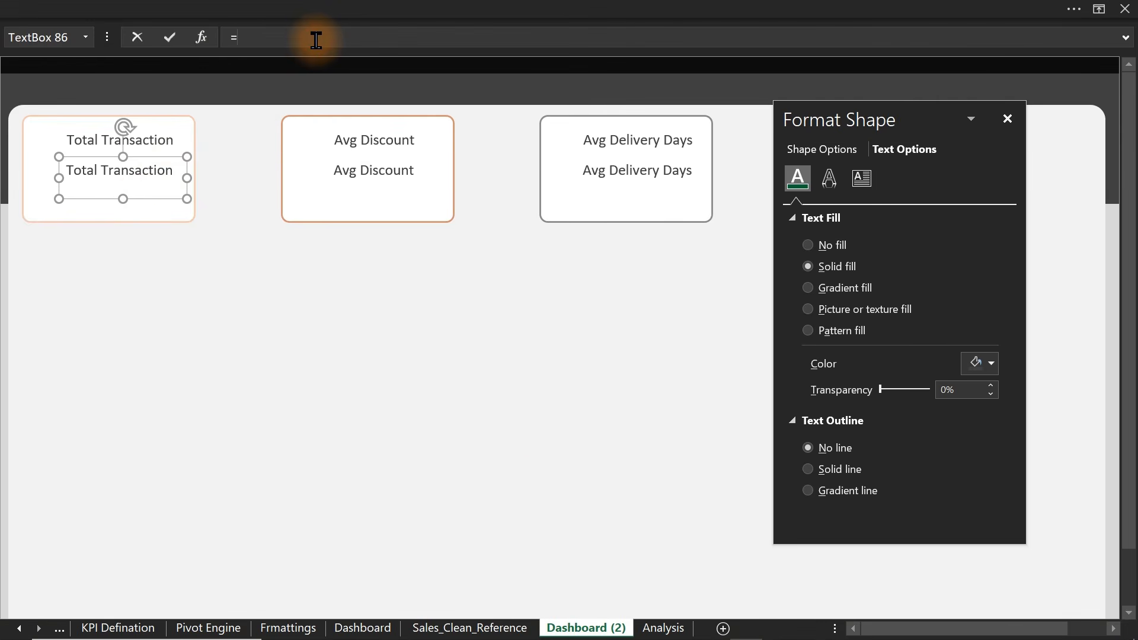
click(663, 628)
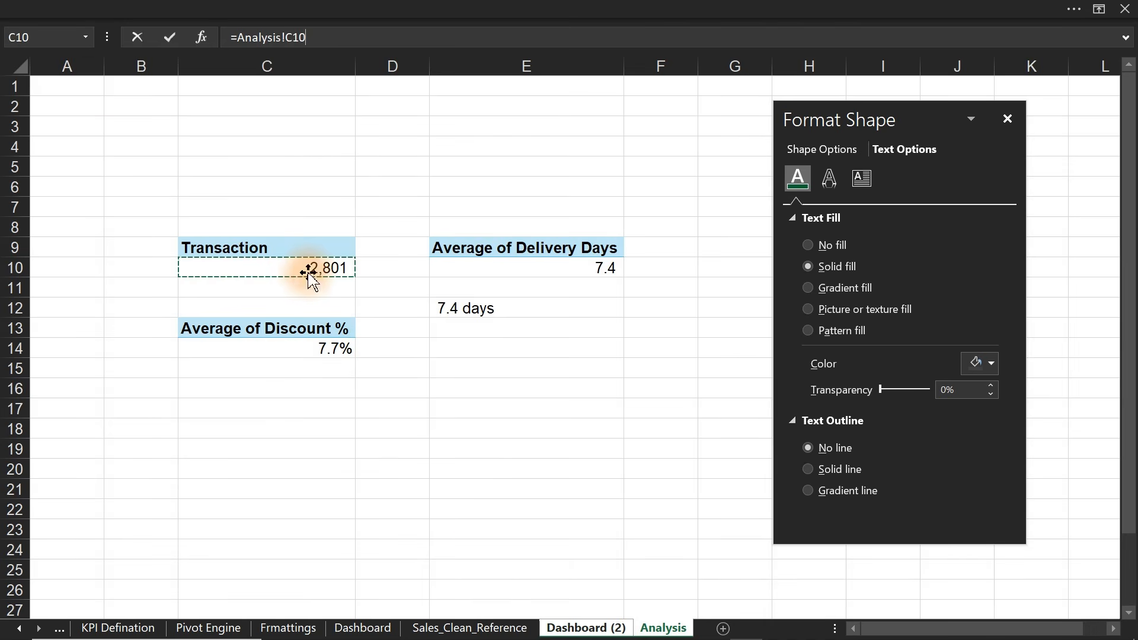
key(Return)
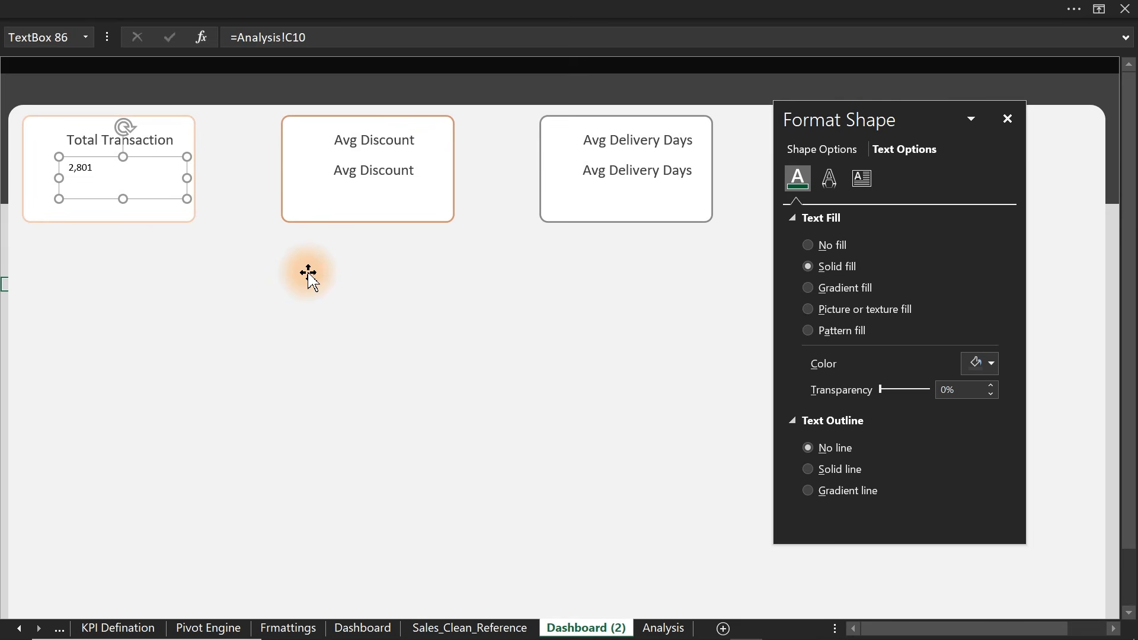
- Link the Avg Discount value box to Analysis cell C14
click(380, 178)
click(313, 43)
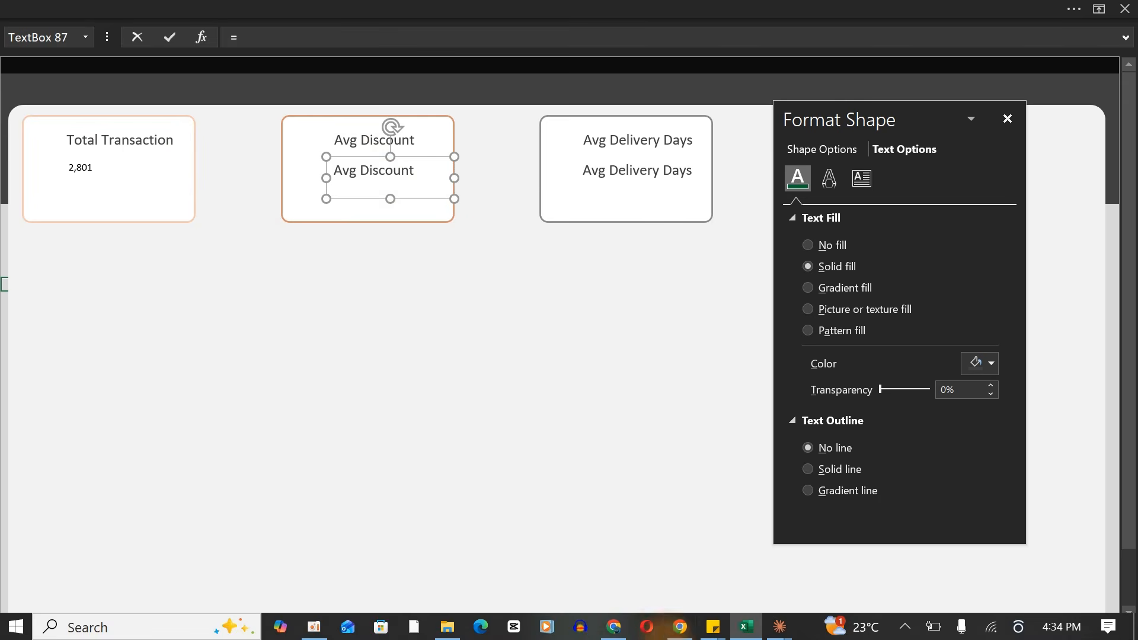
click(662, 630)
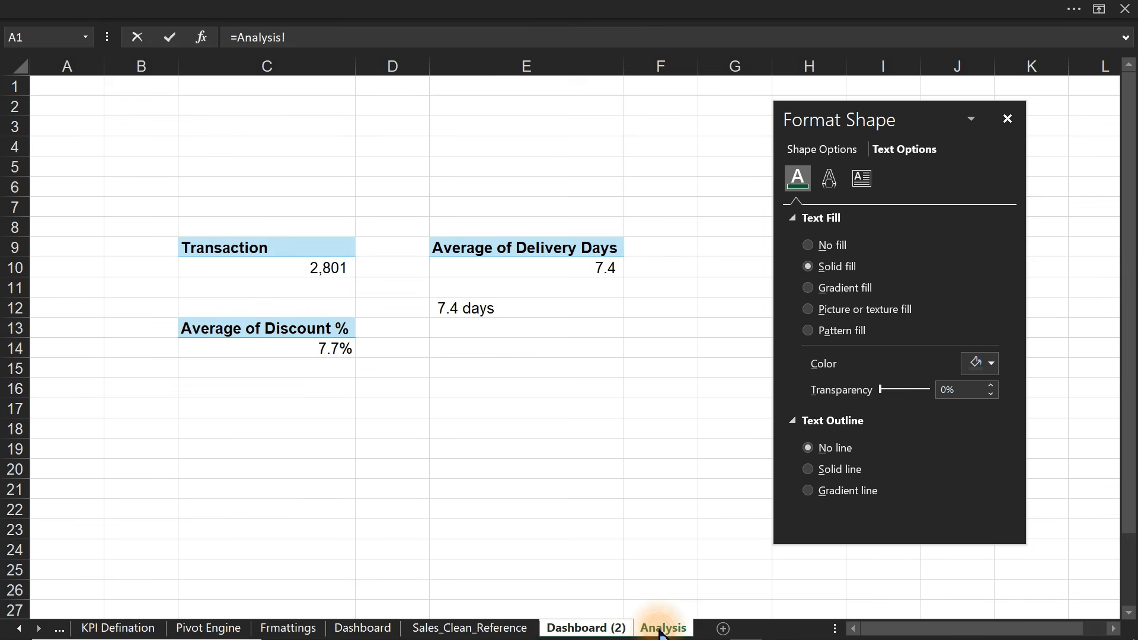
click(305, 348)
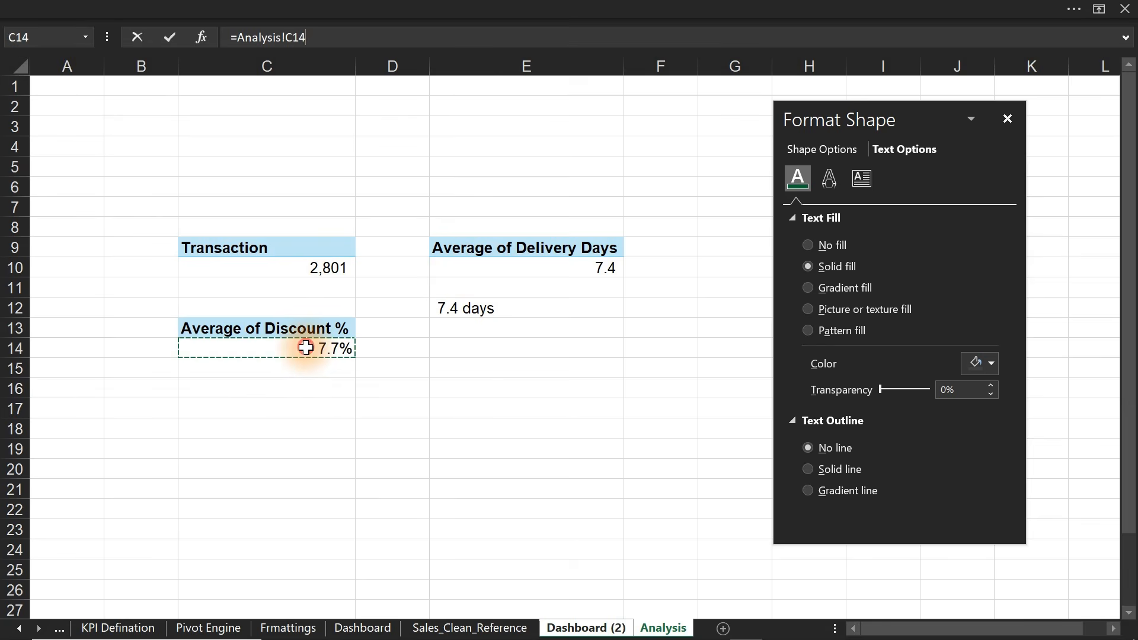
key(Return)
- Link the Avg Delivery Days value box to Analysis cell E12, showing 7.4 days
click(633, 172)
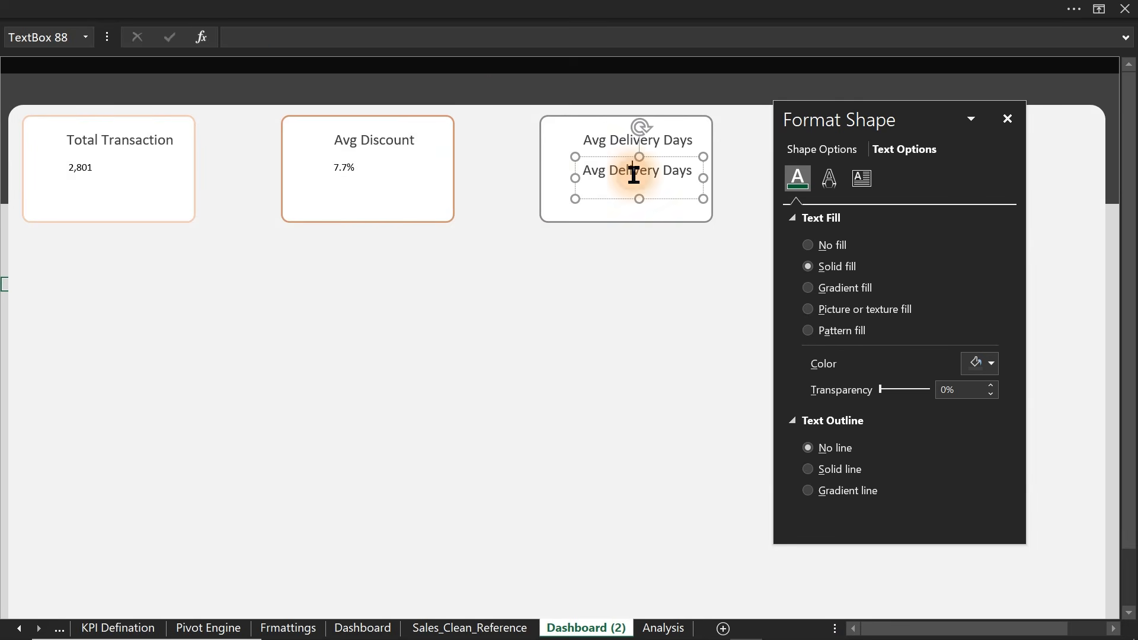
click(485, 34)
text(=)
click(664, 628)
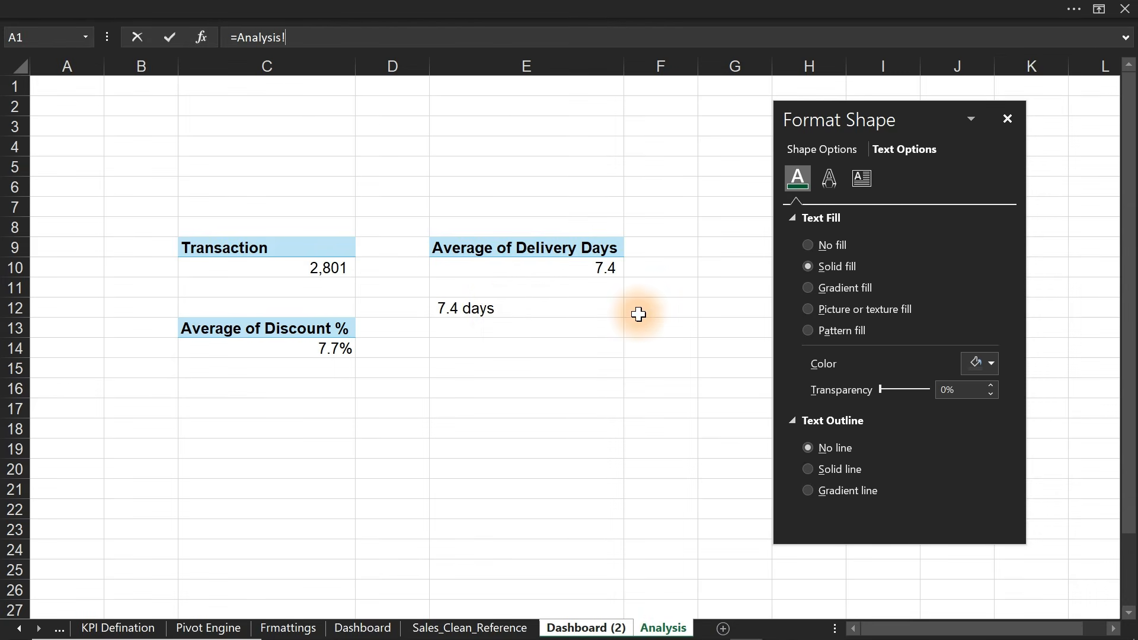
click(495, 308)
key(Return)
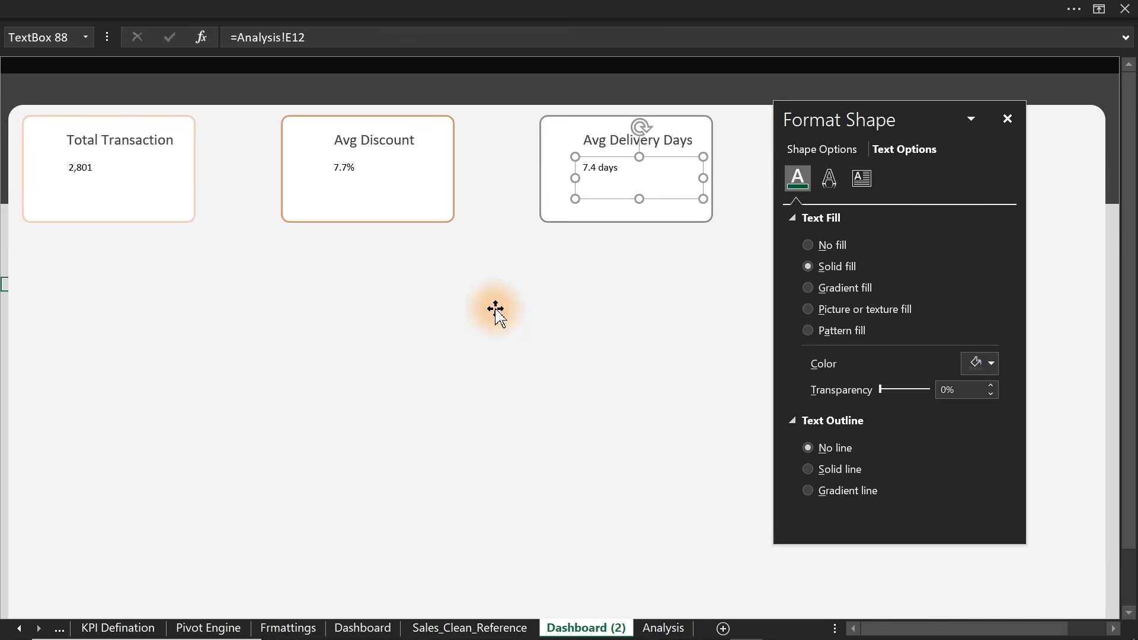
- Enlarge the 7.4 days value to size 32, unbolded, and move it up in its card
click(267, 5)
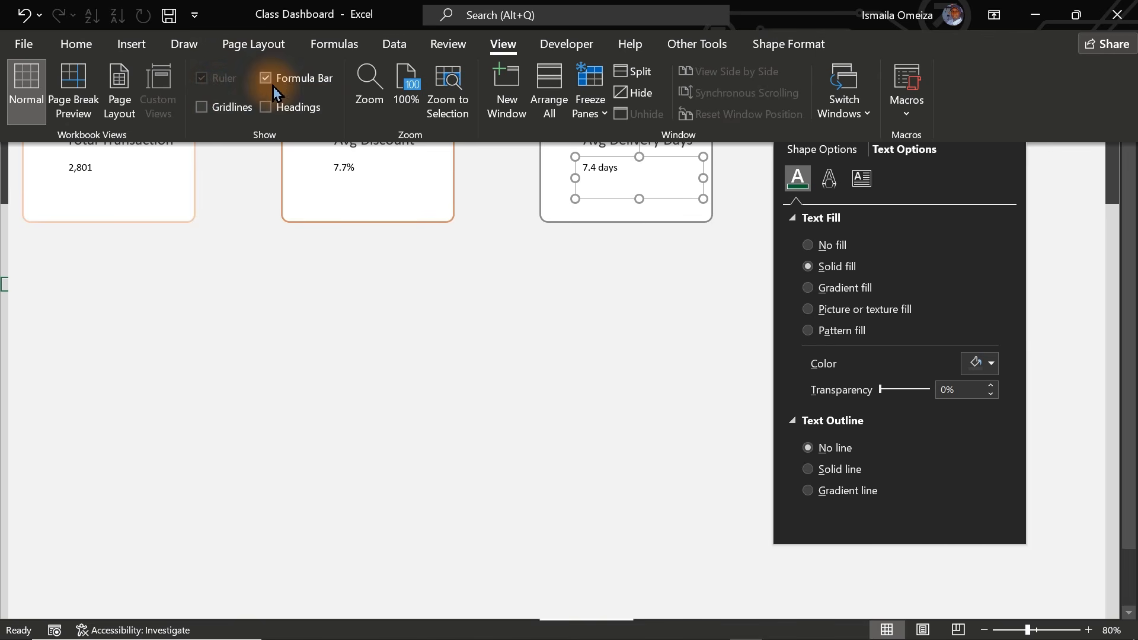
click(76, 44)
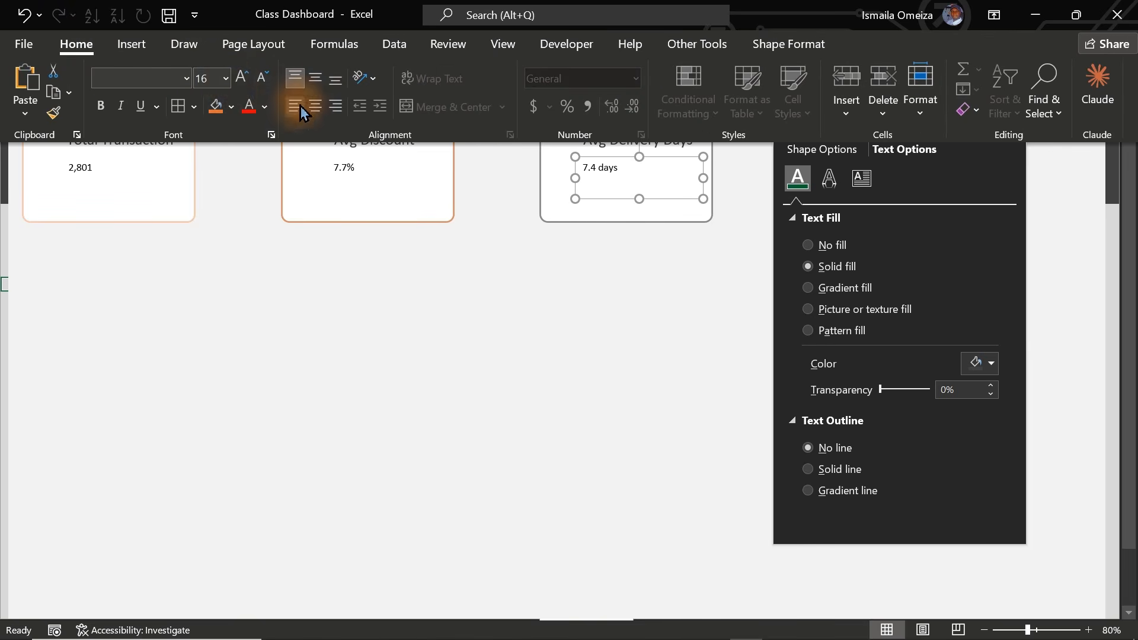
click(240, 82)
click(245, 83)
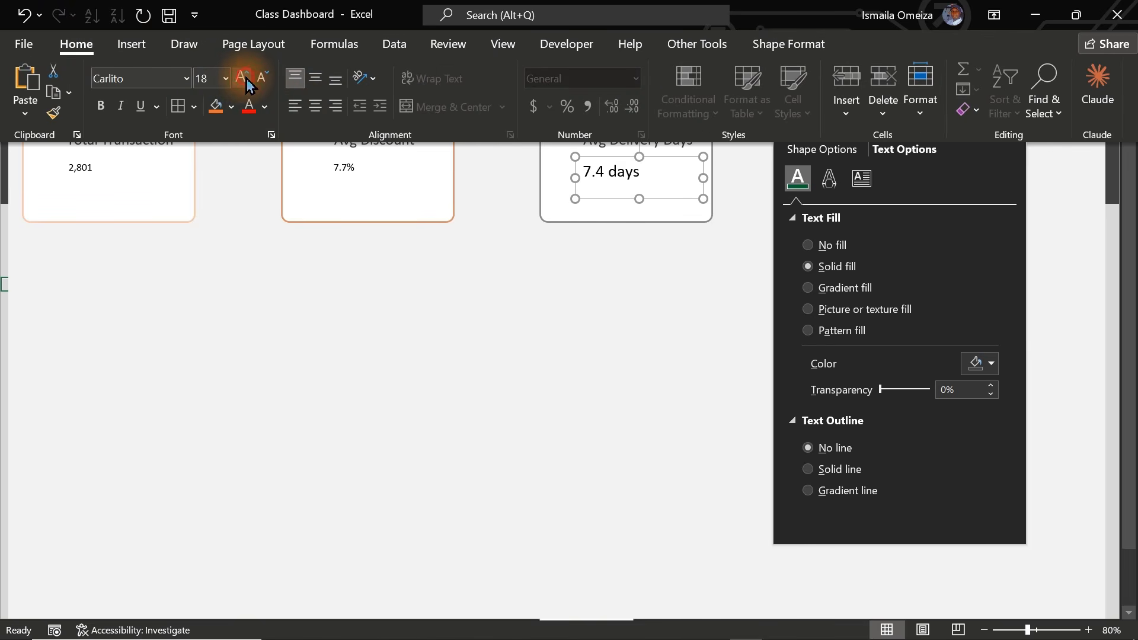
click(246, 84)
click(246, 85)
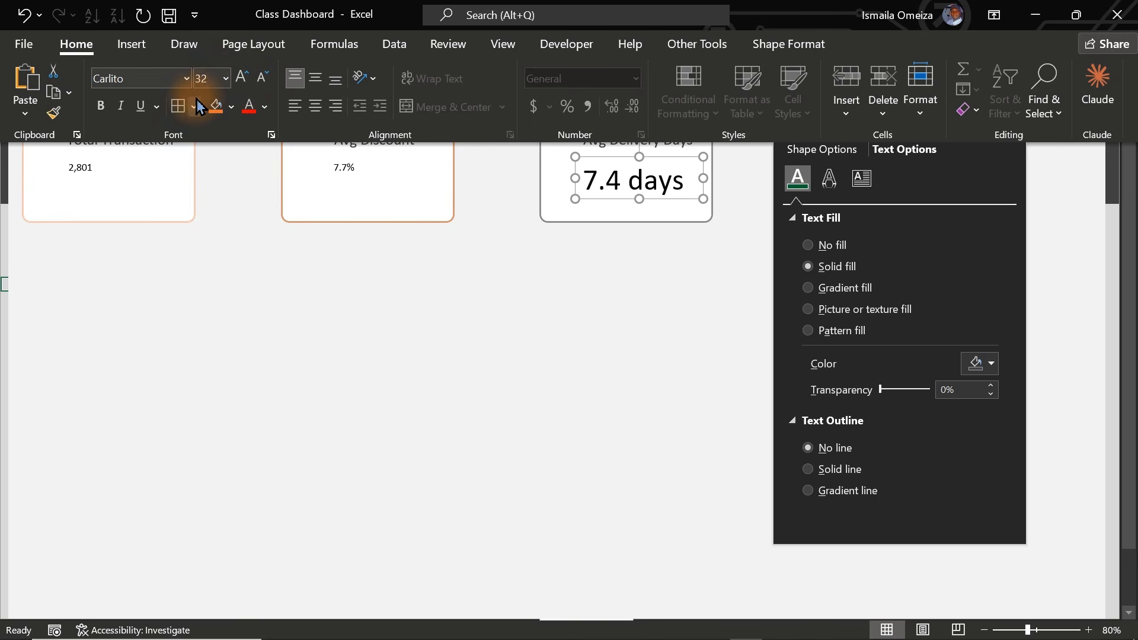
click(98, 113)
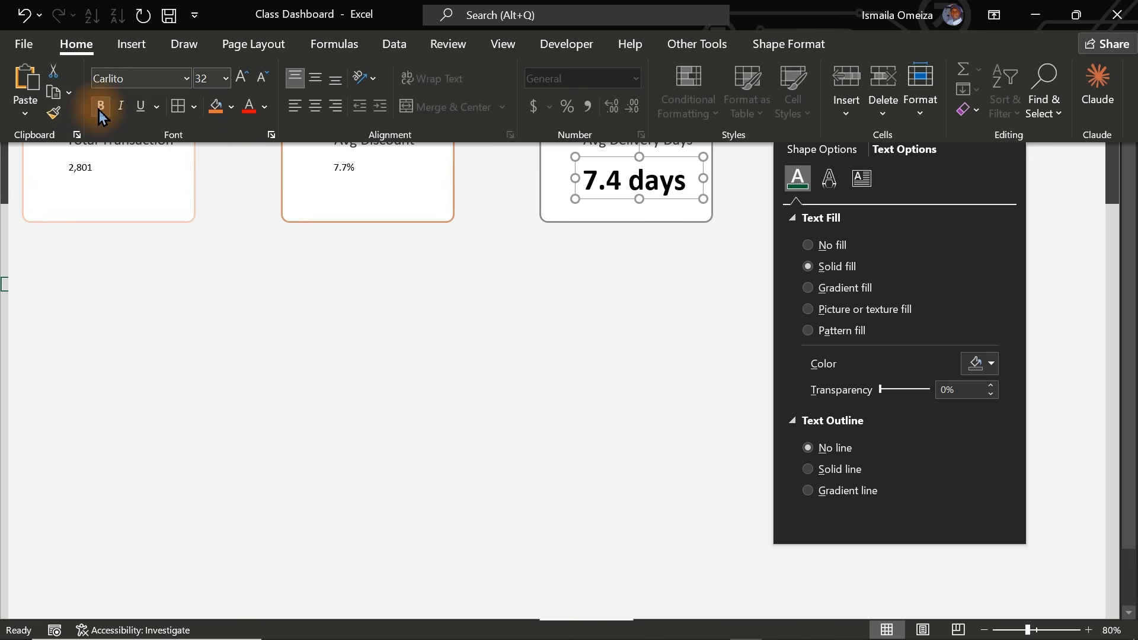
click(101, 113)
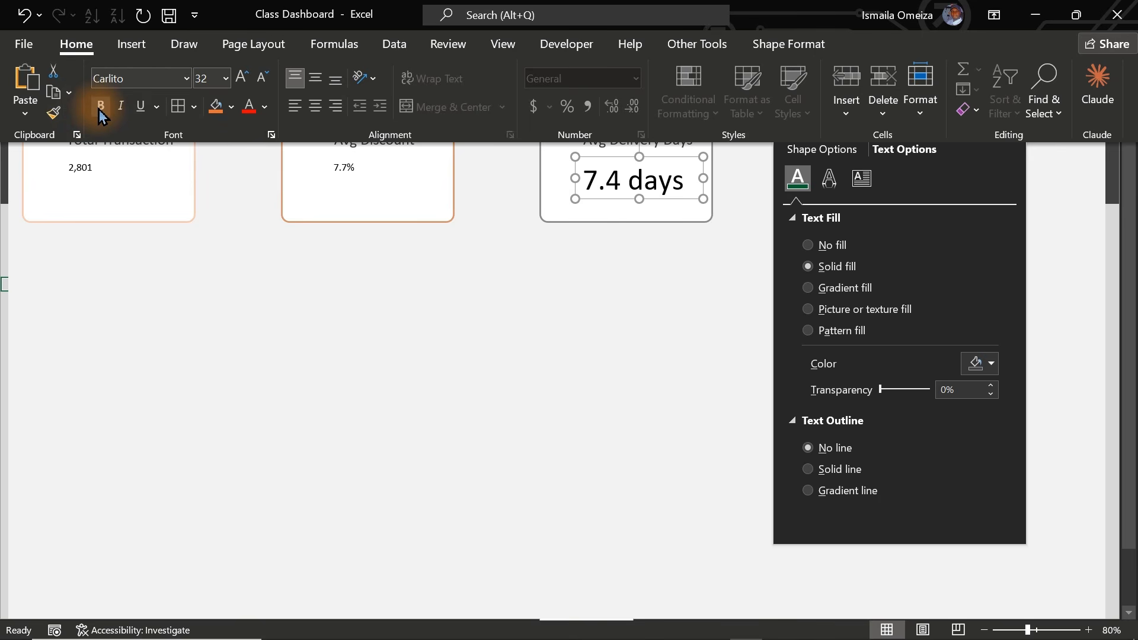
key(ctrl+shift+F1)
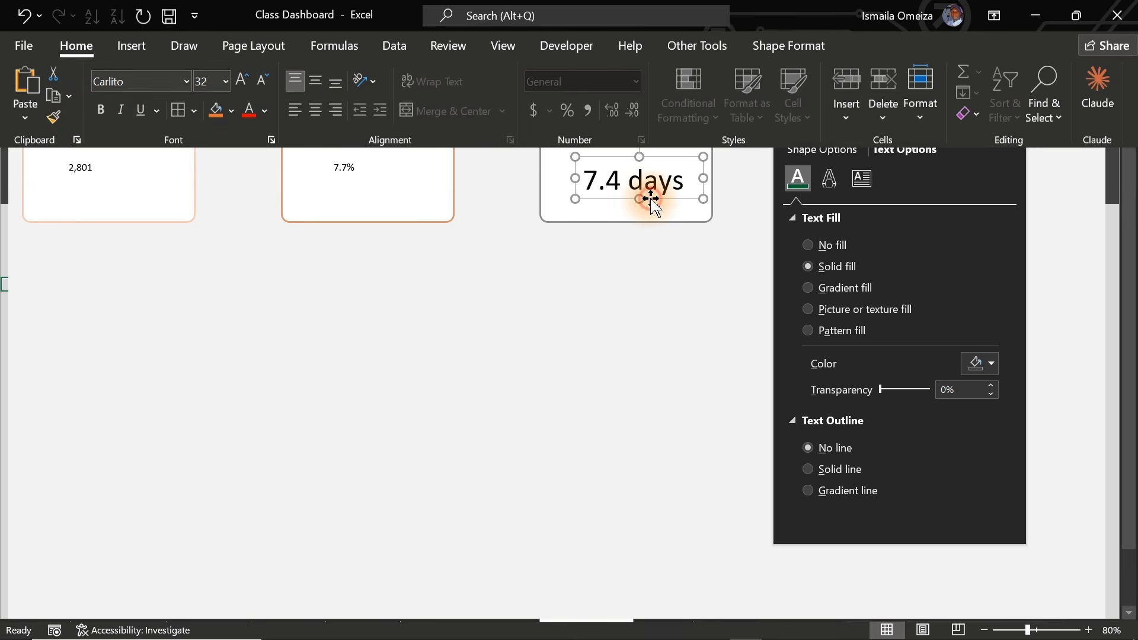
drag(650, 199, 649, 190)
- Format-paint the size 32 style onto 7.7% and 2,801 and nudge those boxes into place
click(112, 9)
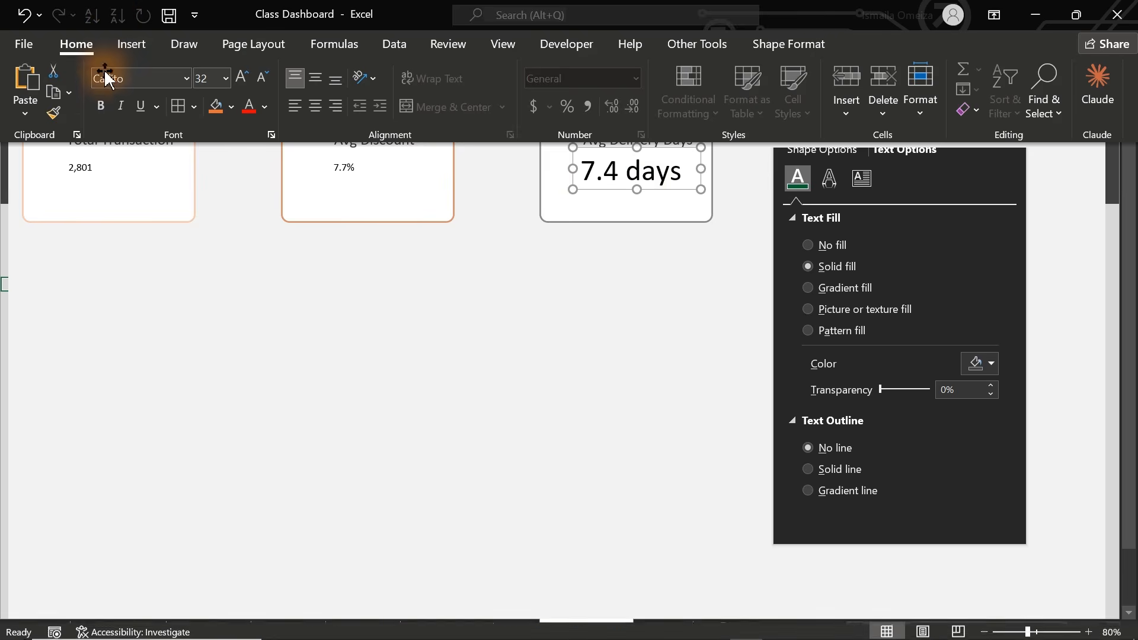
click(55, 114)
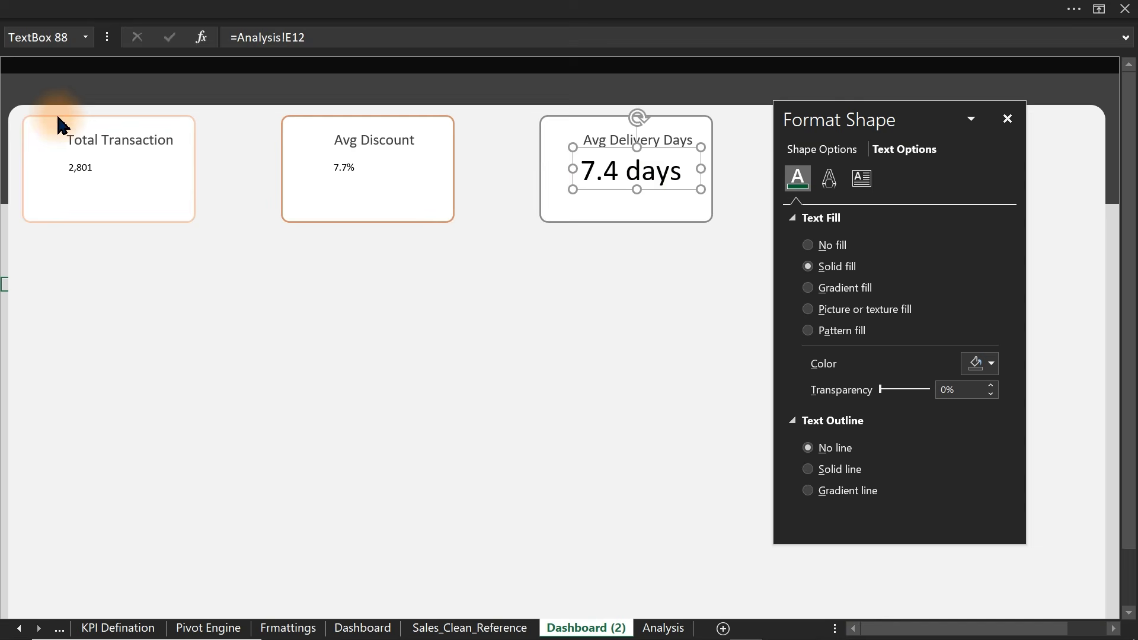
click(341, 173)
click(79, 170)
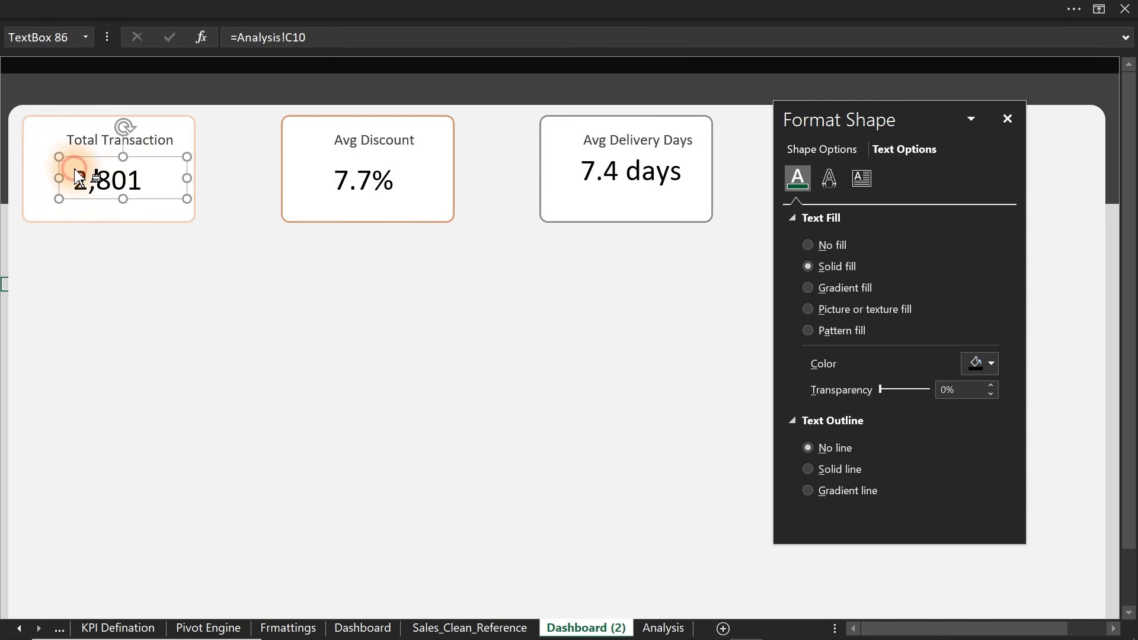
click(383, 182)
drag(380, 181, 375, 176)
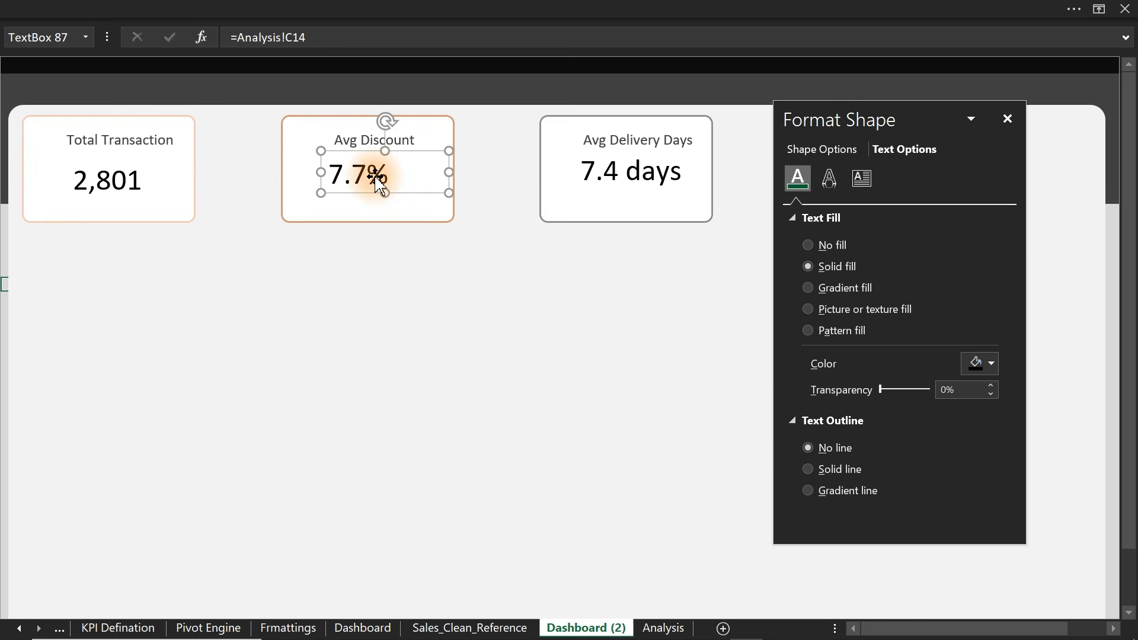
click(126, 187)
drag(126, 185, 114, 185)
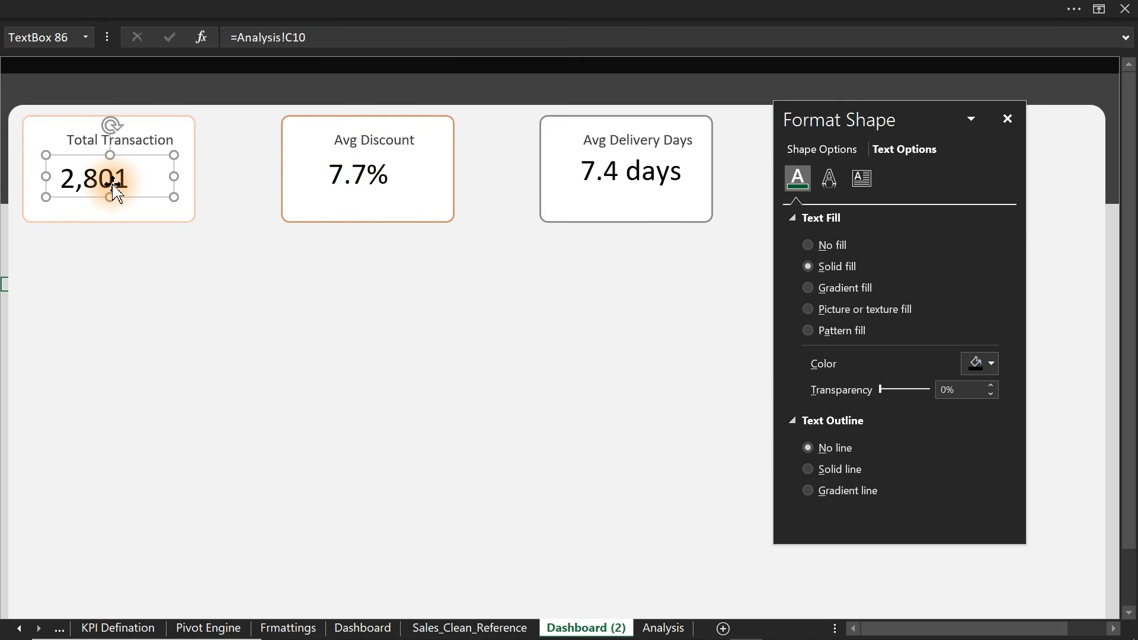
- Align the three value boxes along their bottoms
shift+click(342, 173)
shift+click(609, 168)
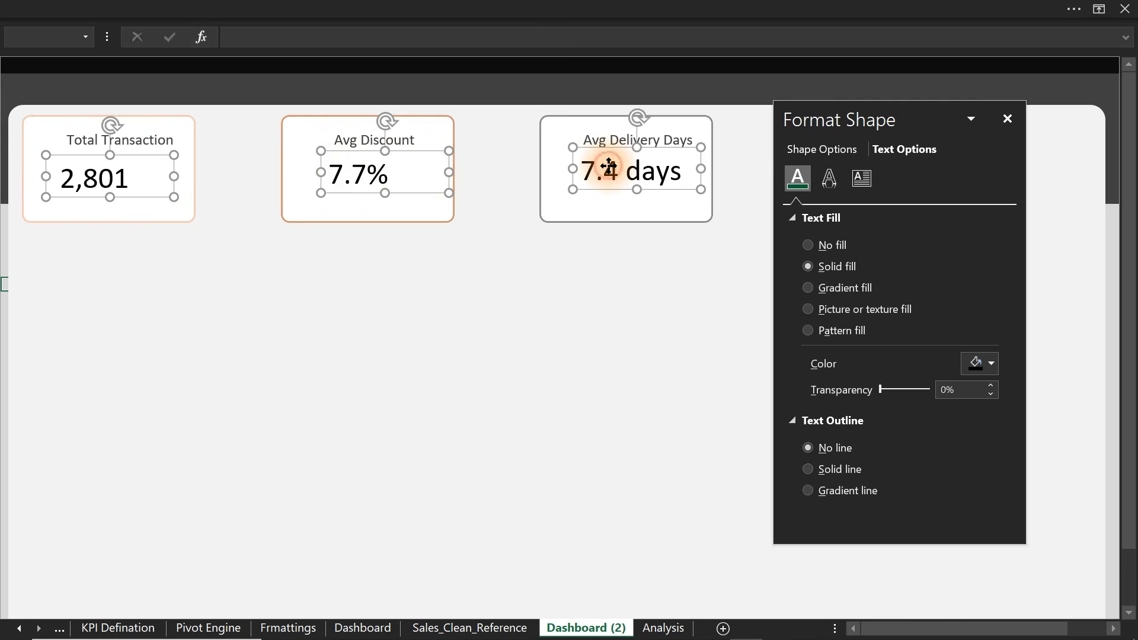
click(618, 10)
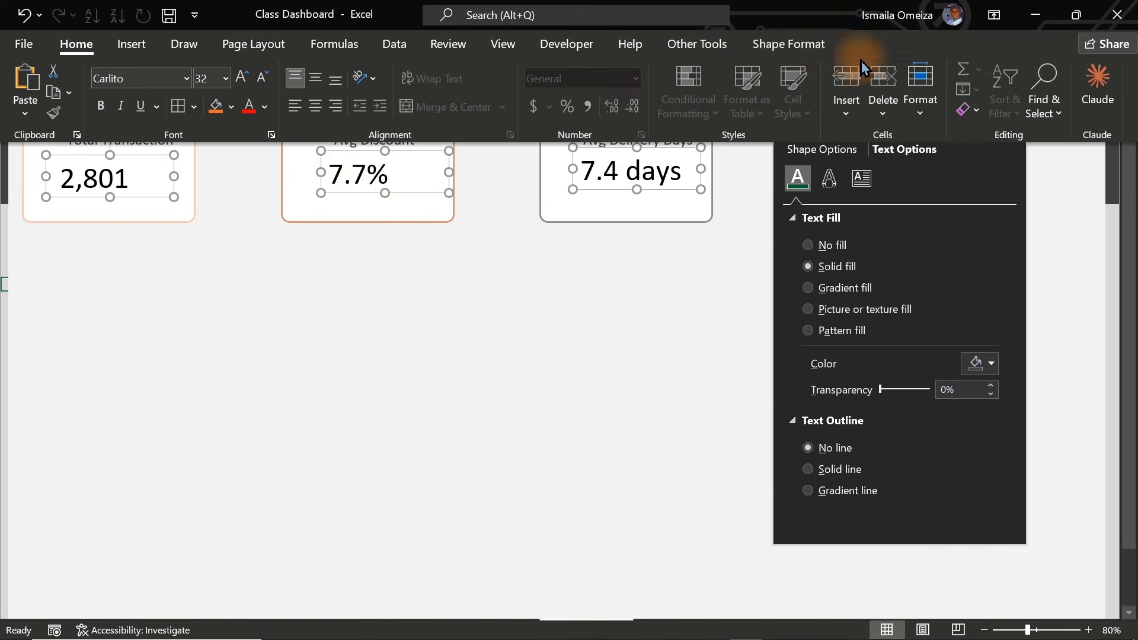
click(797, 44)
click(989, 76)
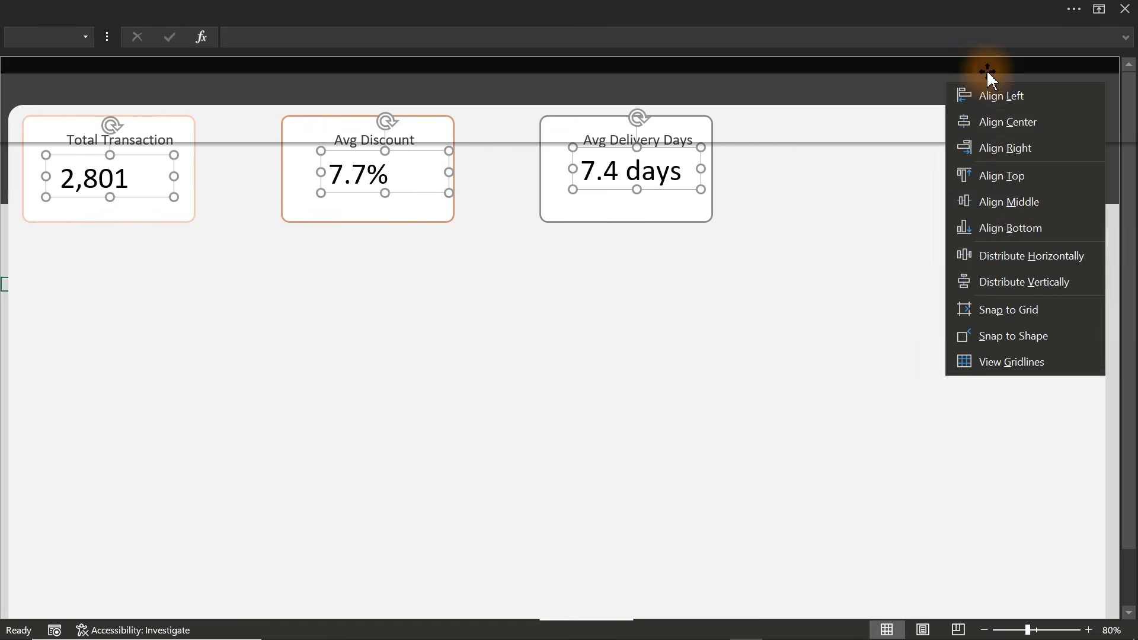
click(1014, 228)
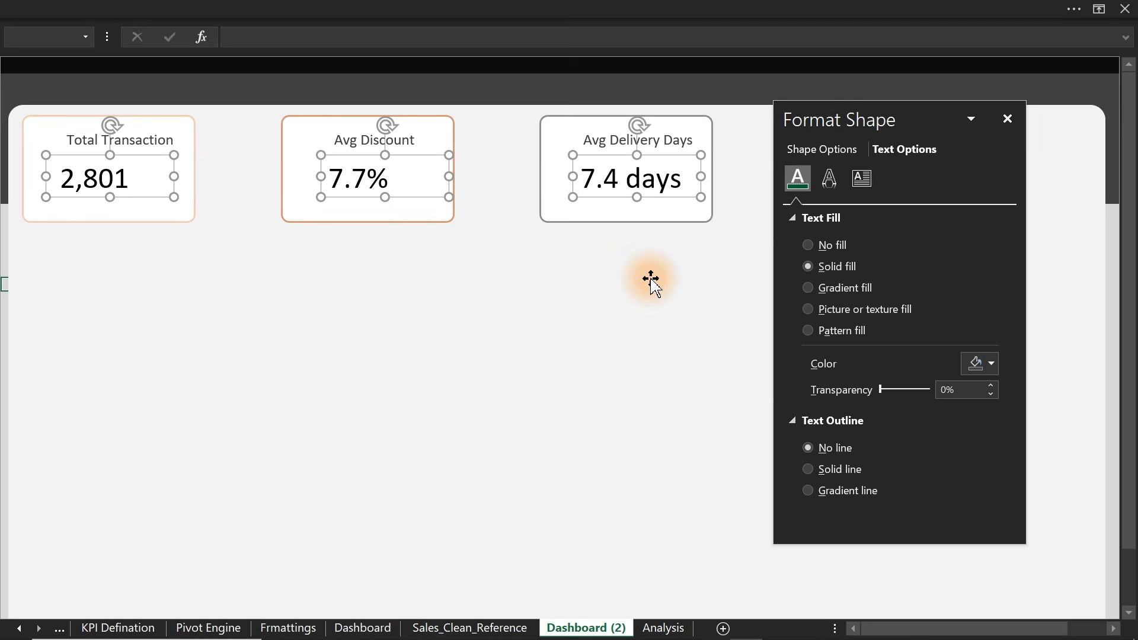
- Colour the 2,801 value dark orange
click(4, 335)
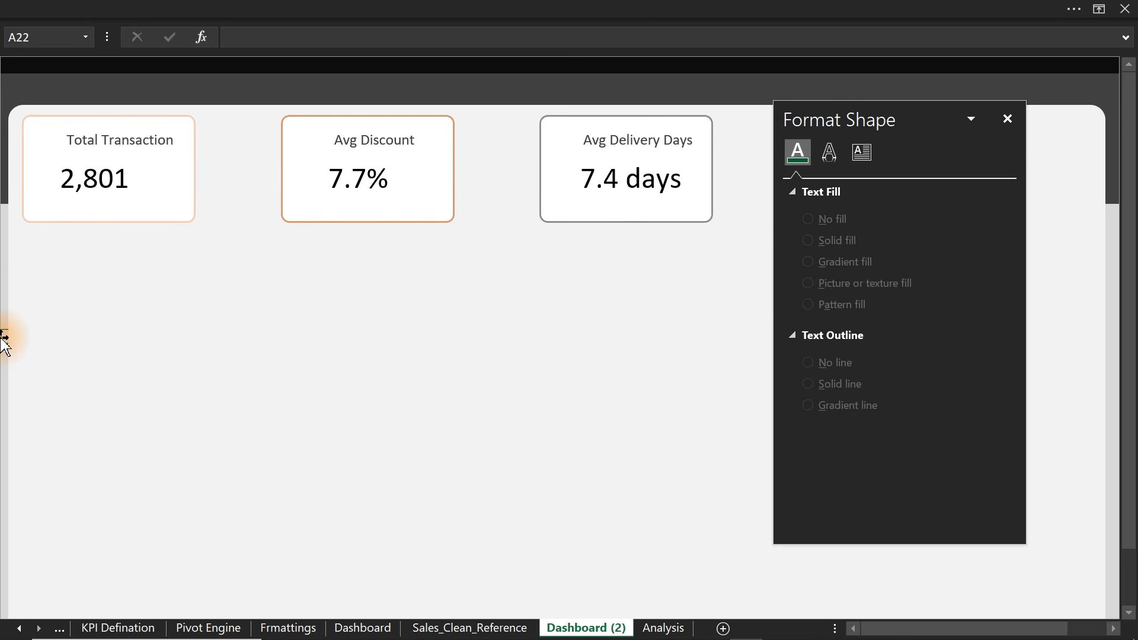
click(104, 189)
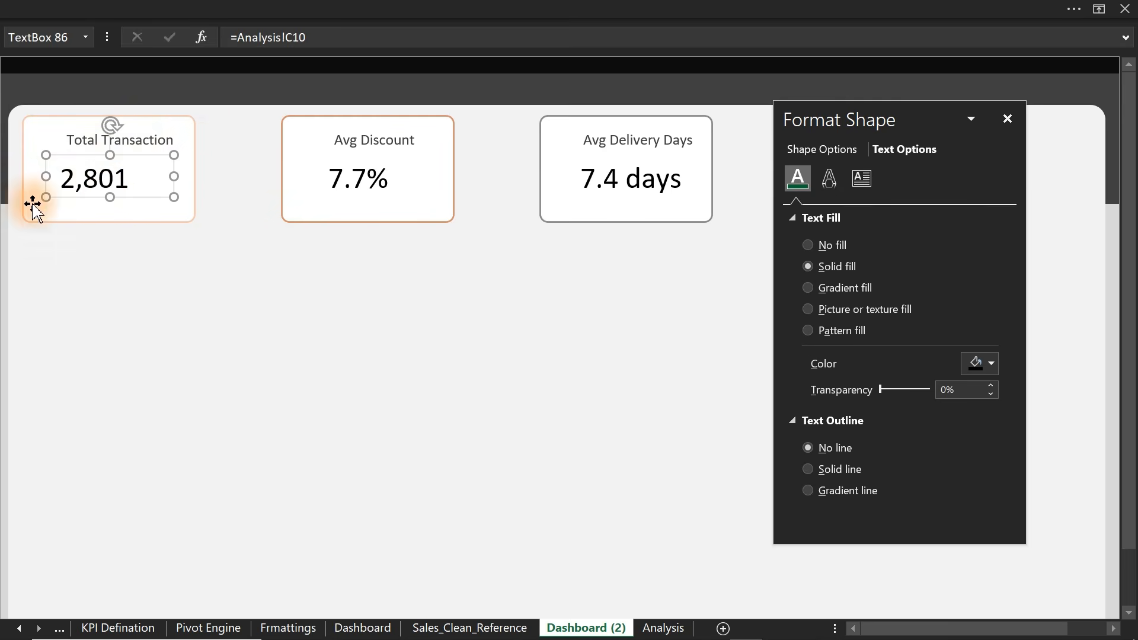
click(982, 363)
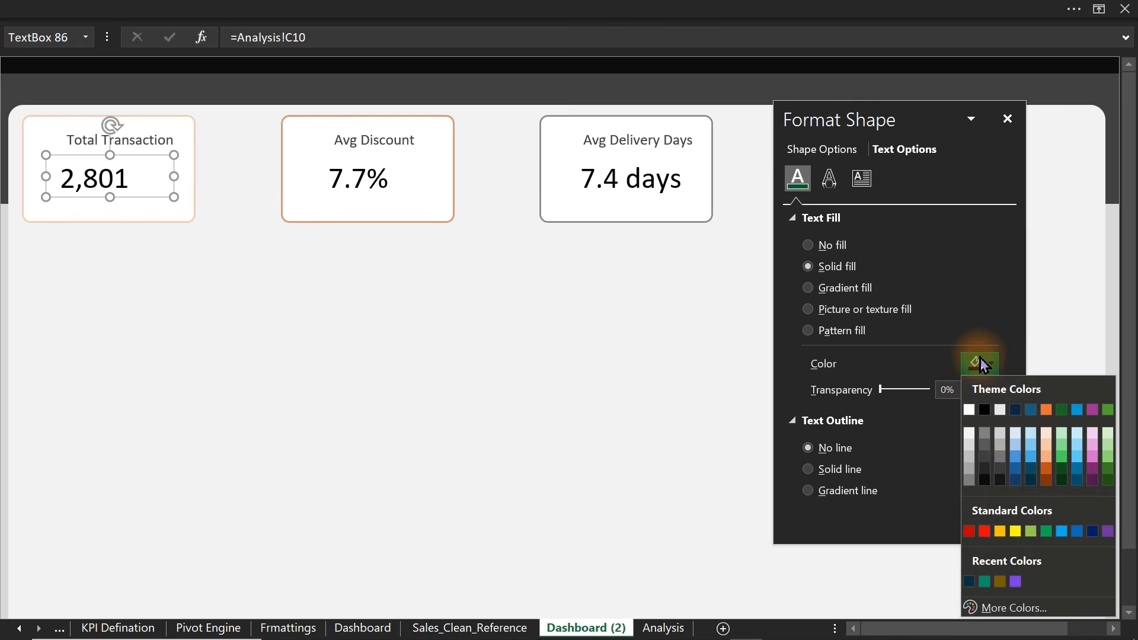
click(1047, 457)
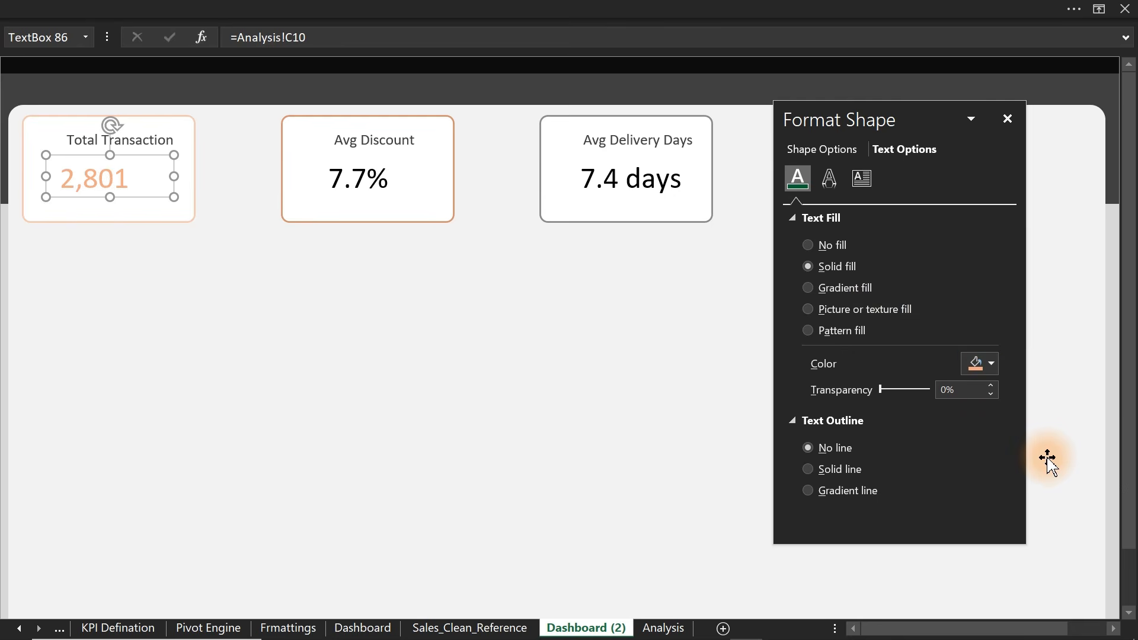
click(991, 373)
click(1046, 467)
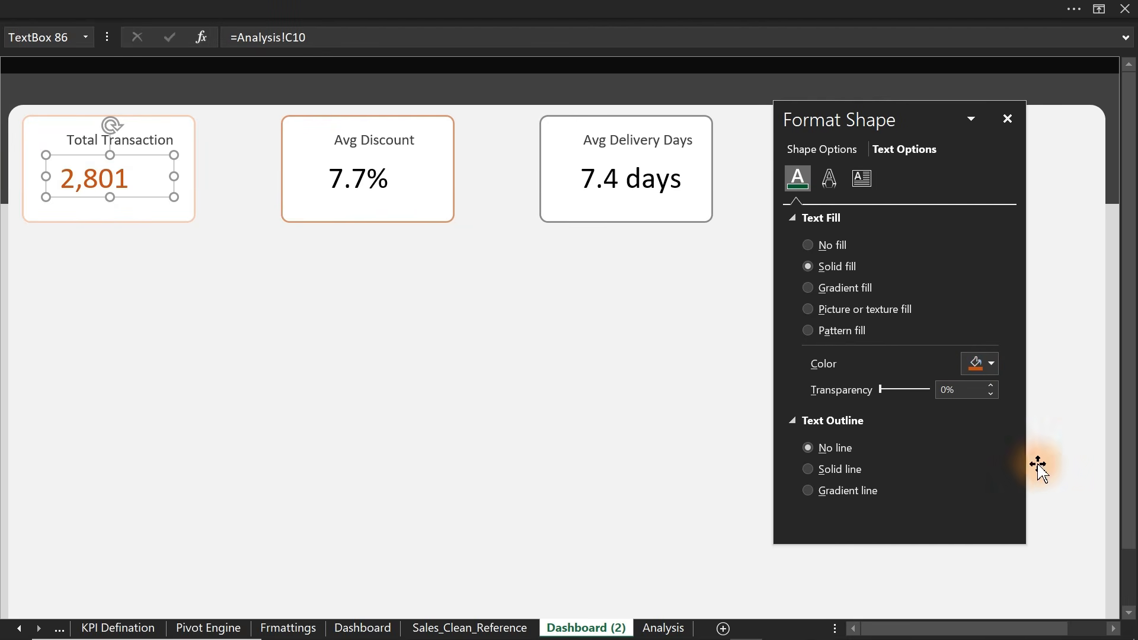
- Colour the 7.7% value dark red
click(375, 184)
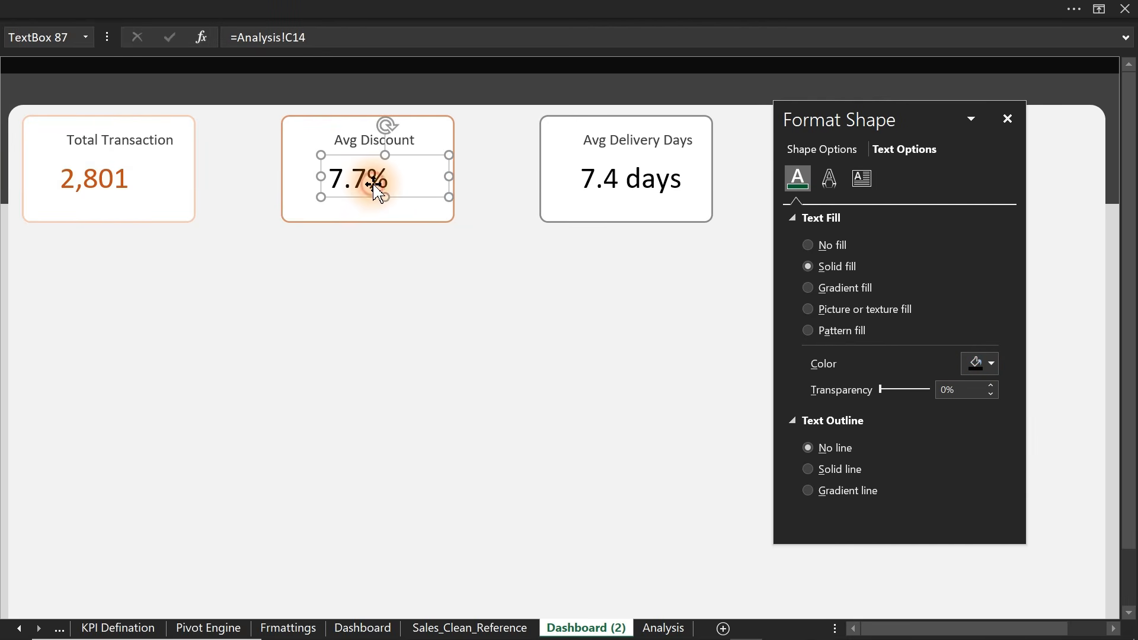
click(985, 364)
click(1047, 480)
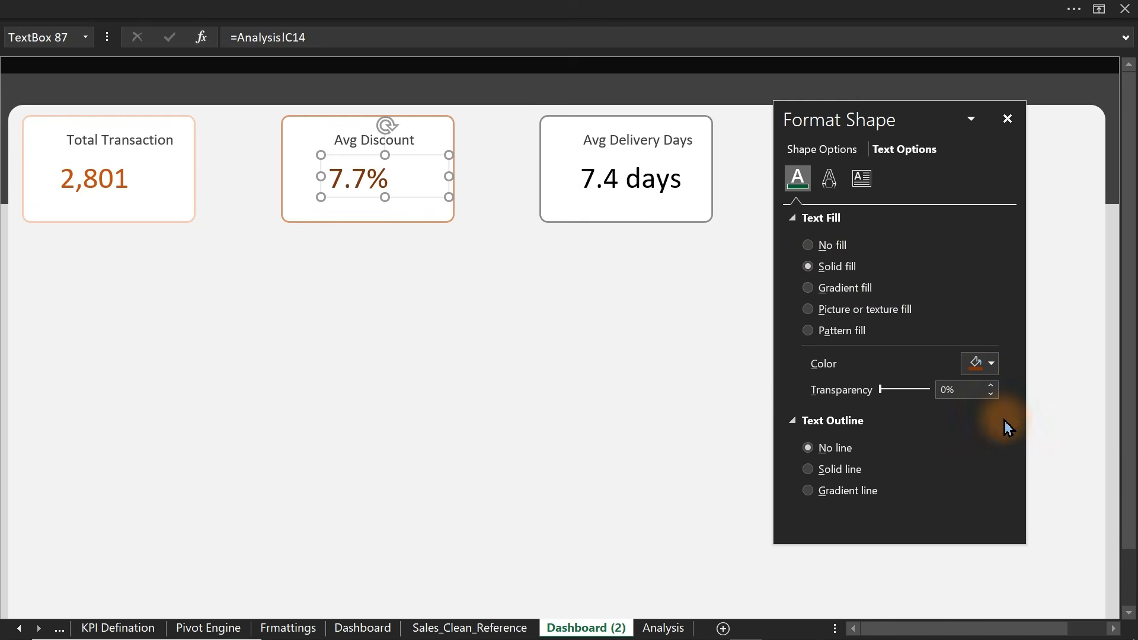
click(992, 364)
click(971, 531)
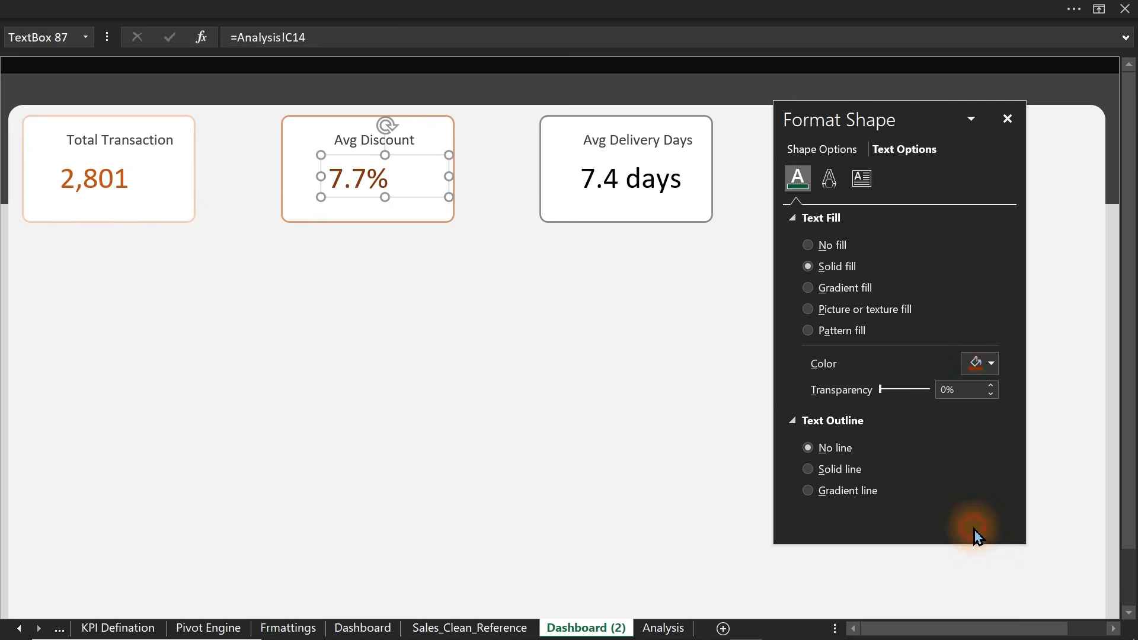
- Colour the 7.4 days value dark grey
click(648, 188)
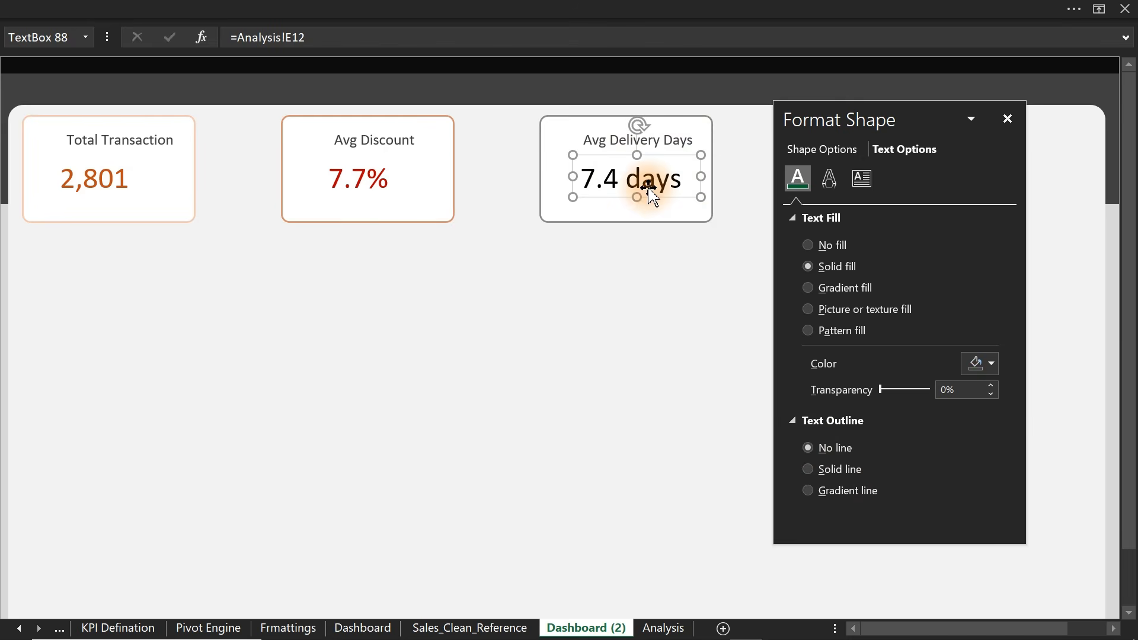
click(990, 362)
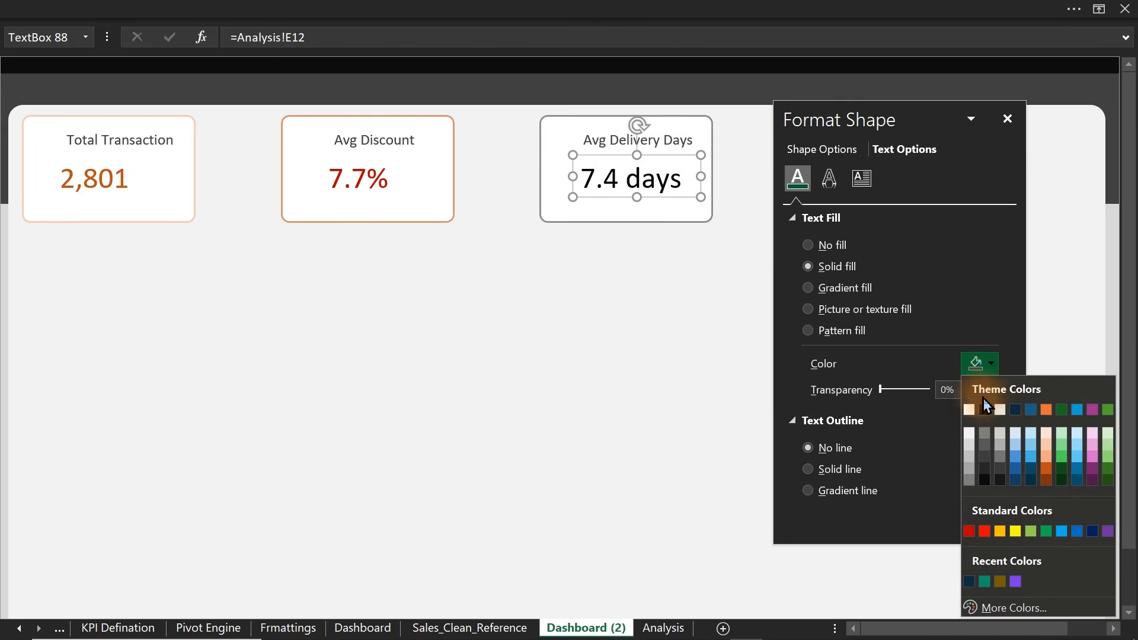
click(985, 458)
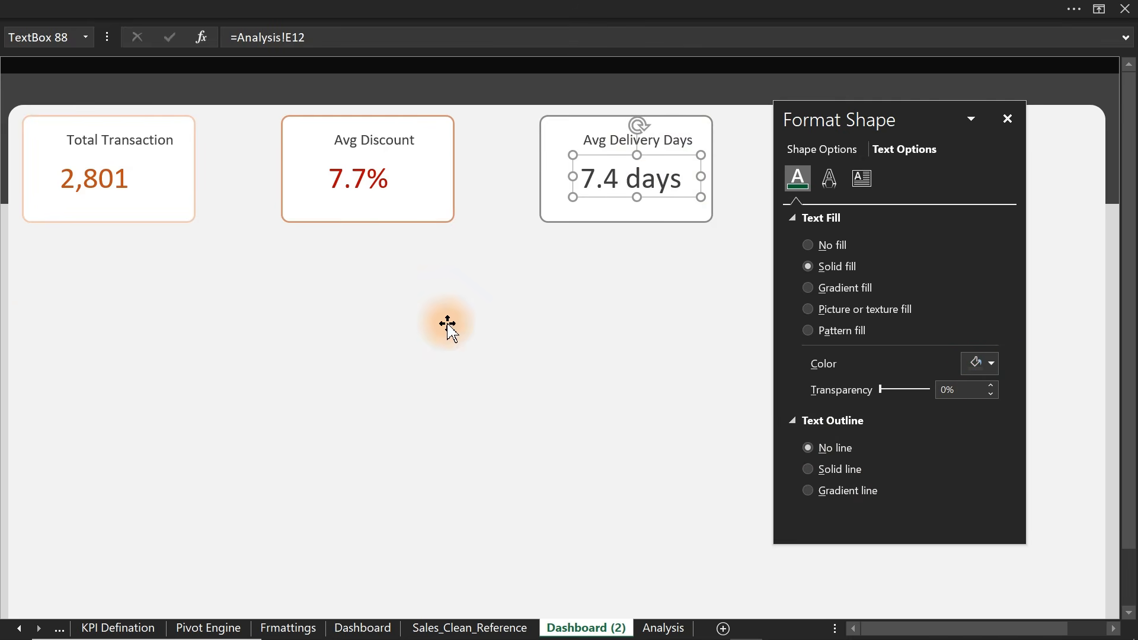
click(14, 336)
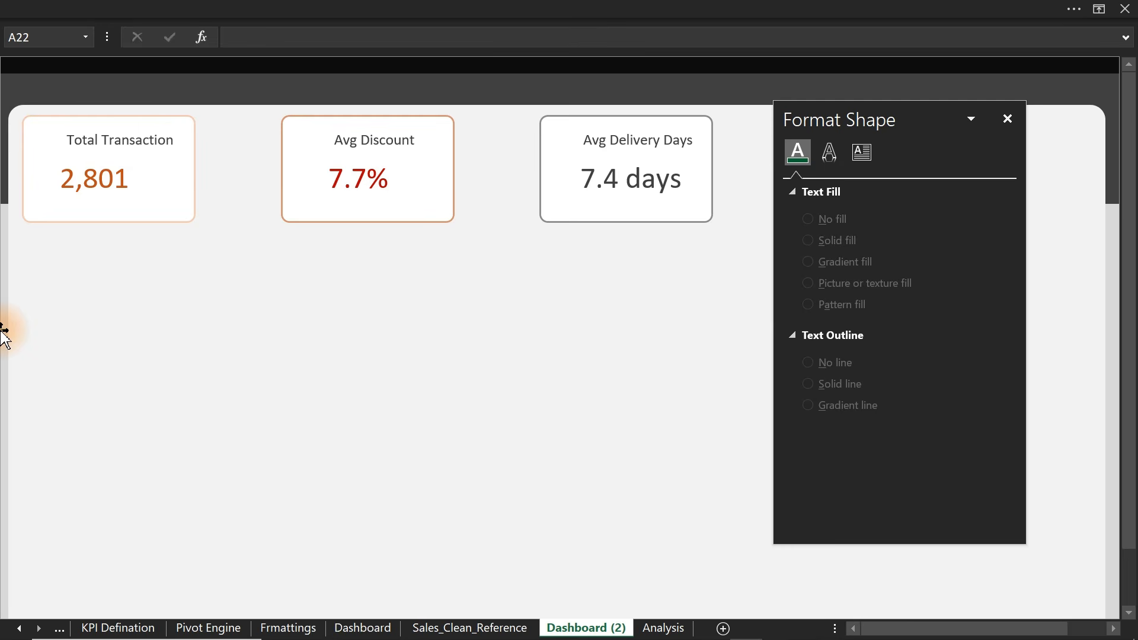
- Browse Insert > Illustrations for card-title icons, then return to full-screen view
click(36, 7)
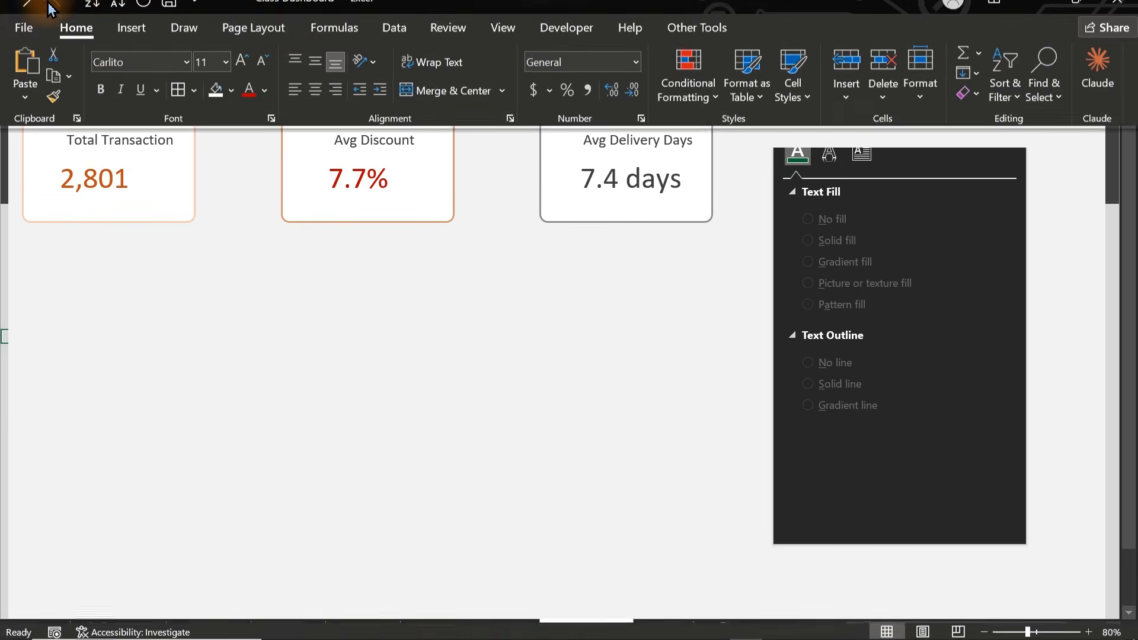
click(141, 45)
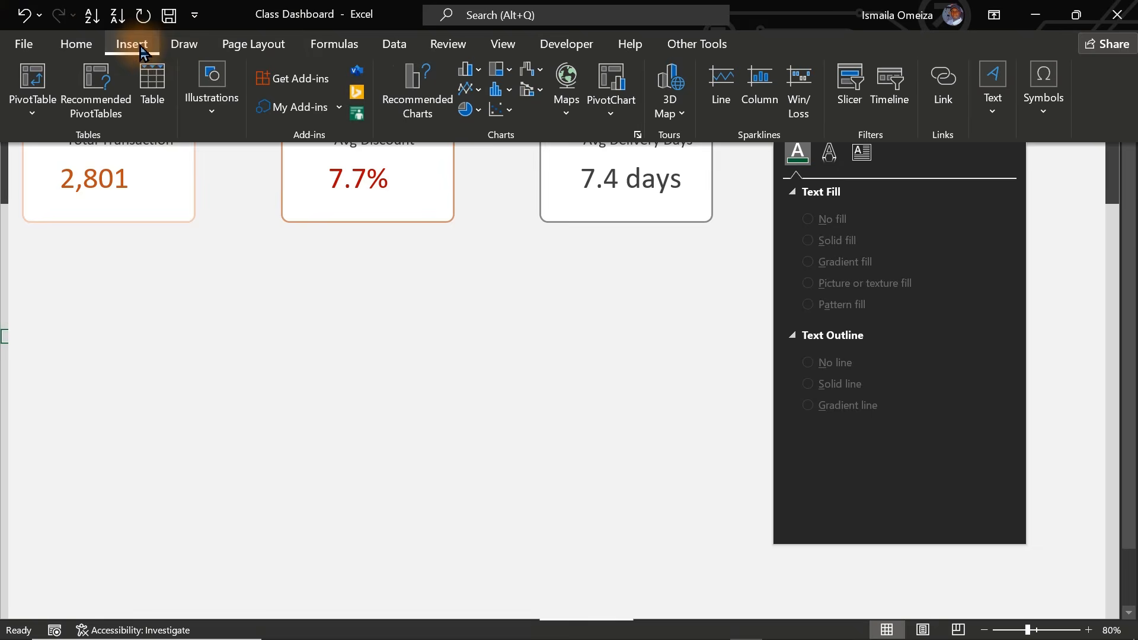
click(208, 117)
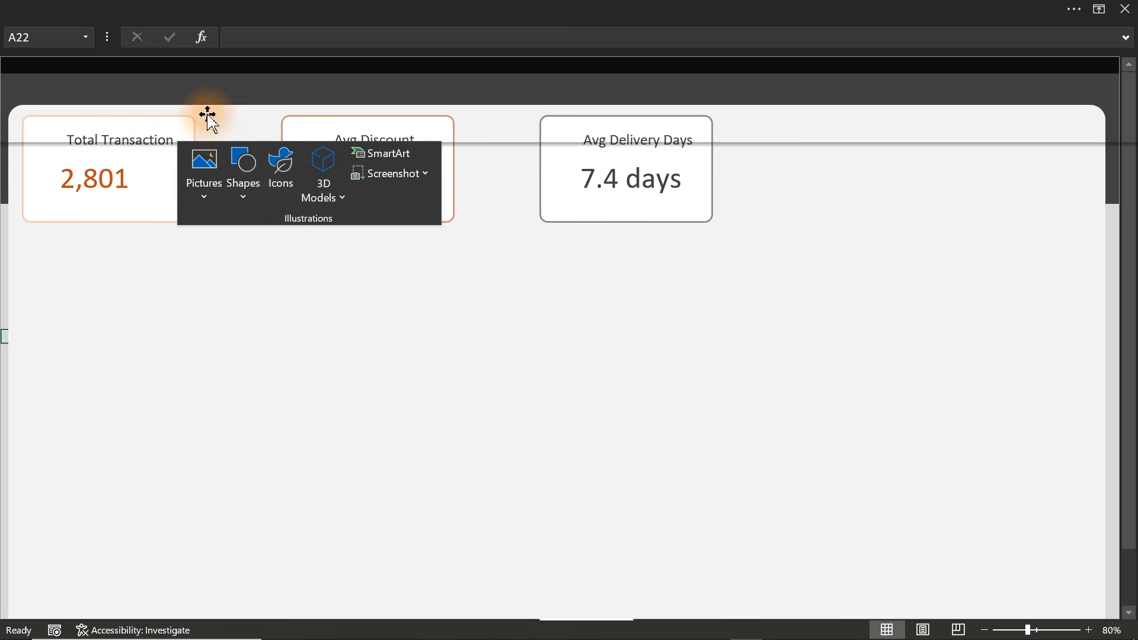
click(285, 172)
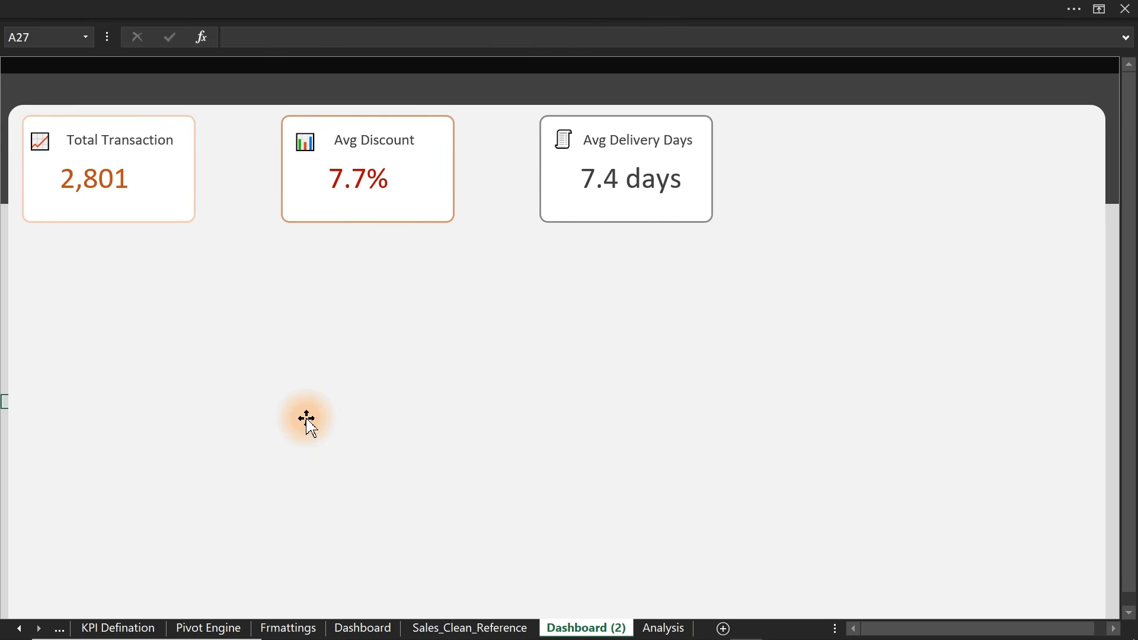
click(394, 8)
click(206, 104)
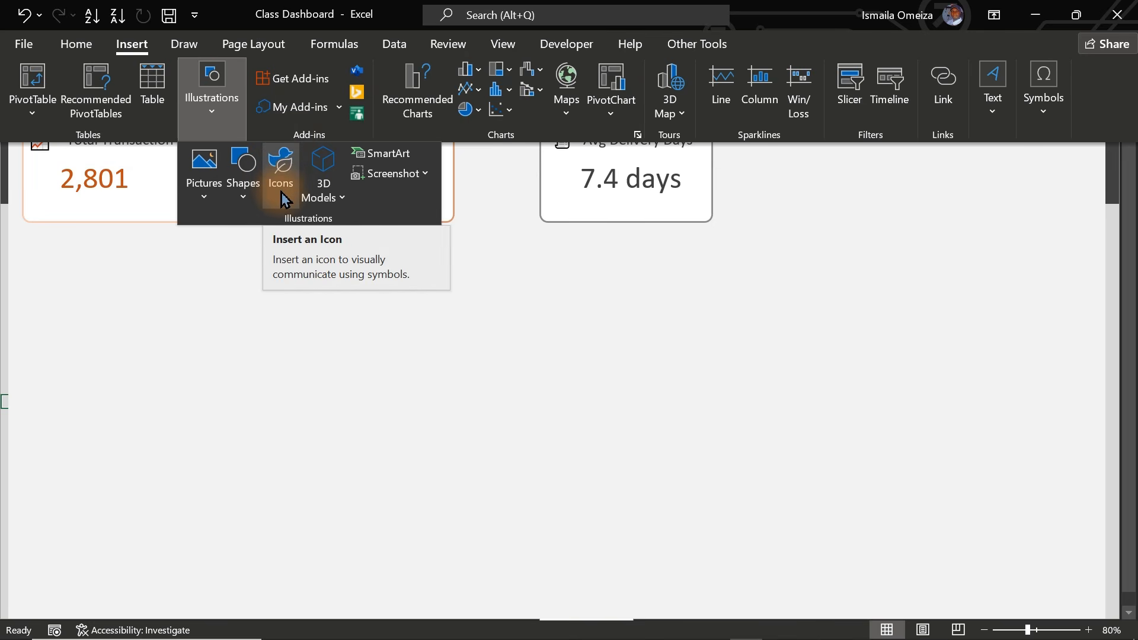
click(306, 342)
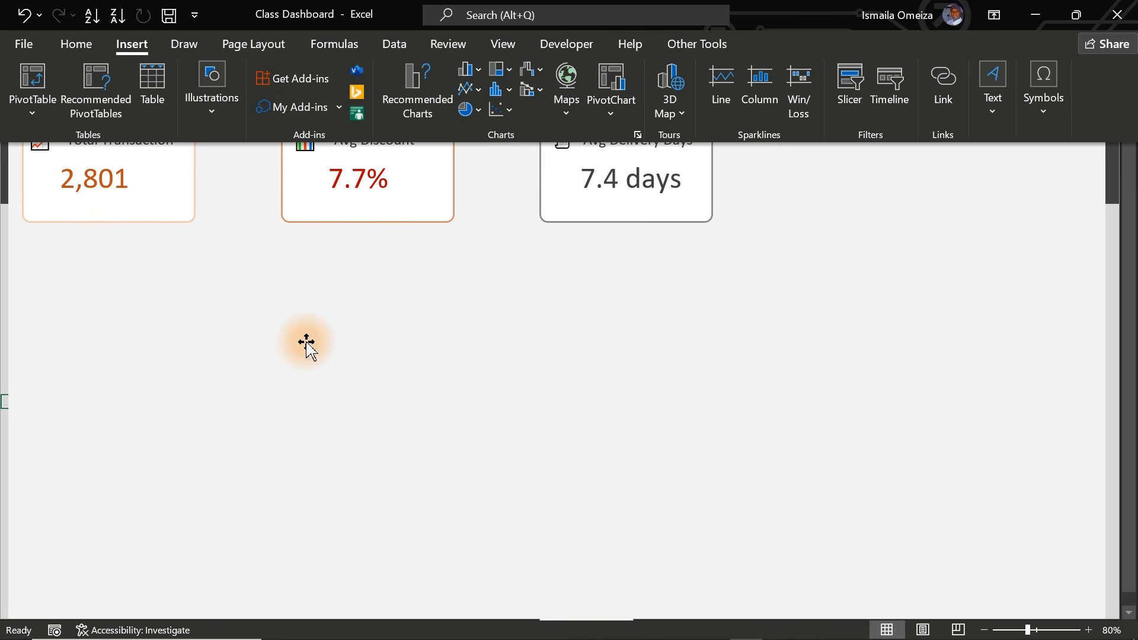
key(ctrl+shift+F1)
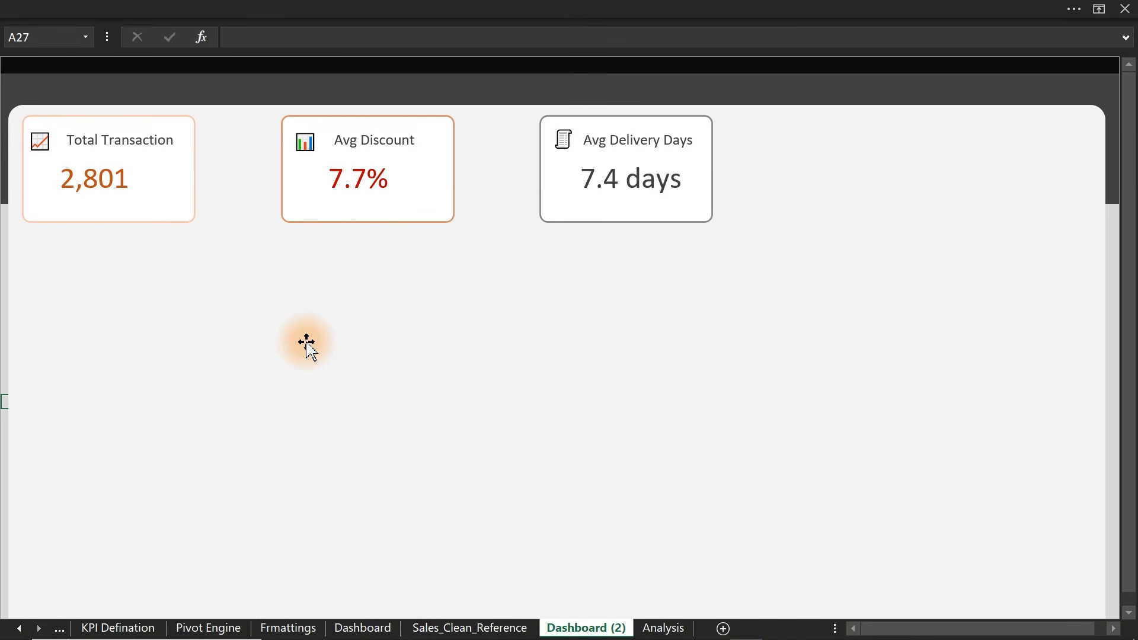
- On the Analysis sheet, copy the delivery-days pivot E9:E10 and paste it at I9
click(663, 628)
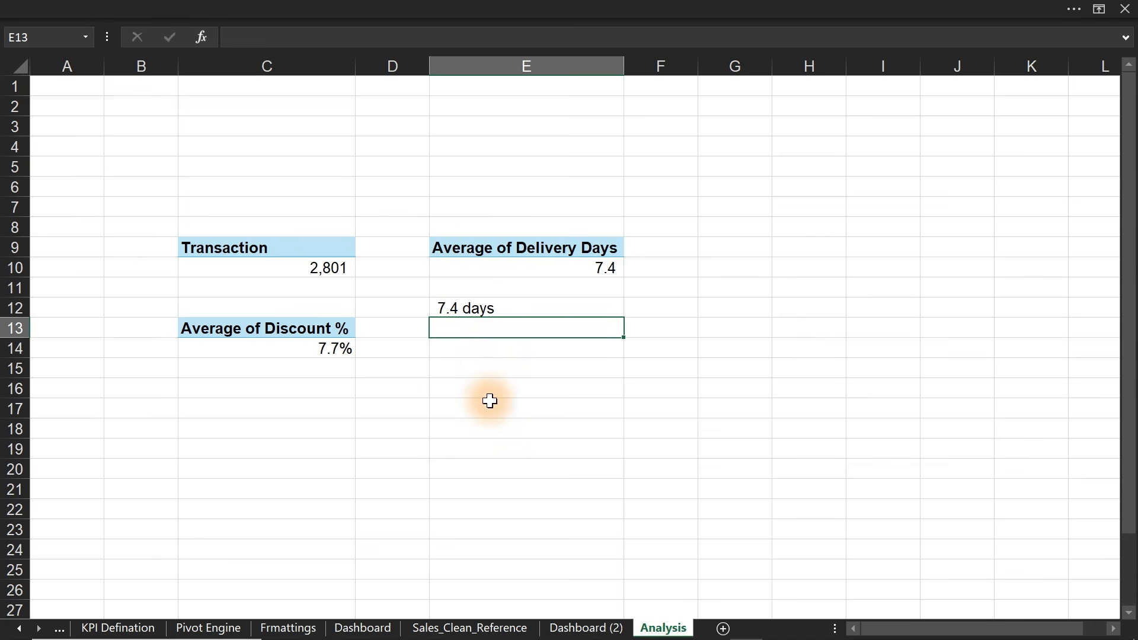
click(472, 247)
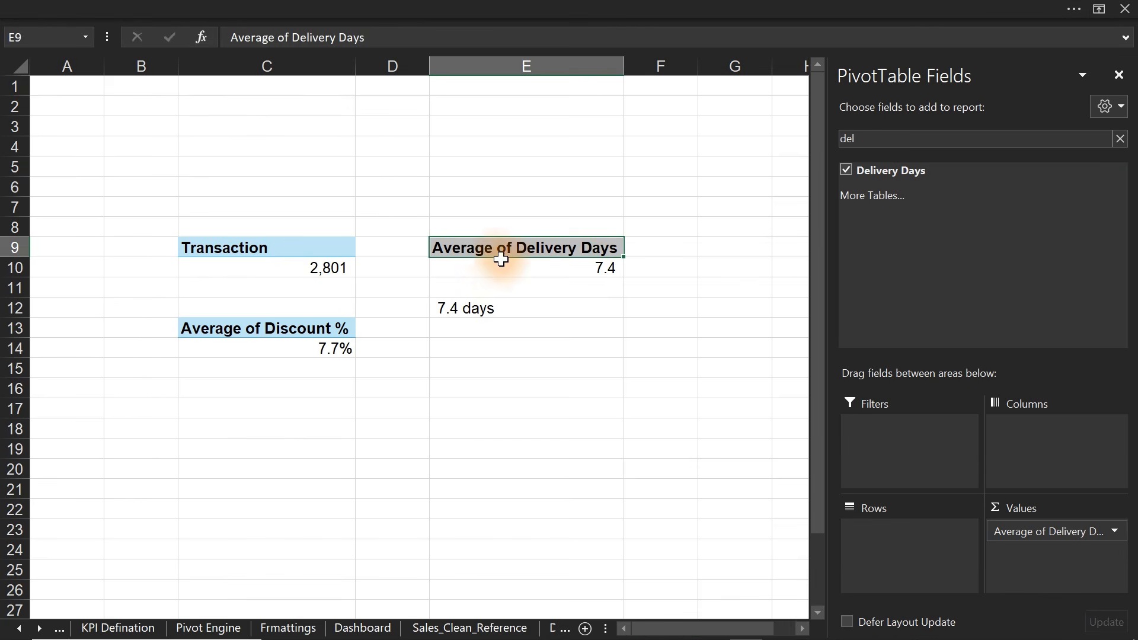
drag(489, 250, 532, 264)
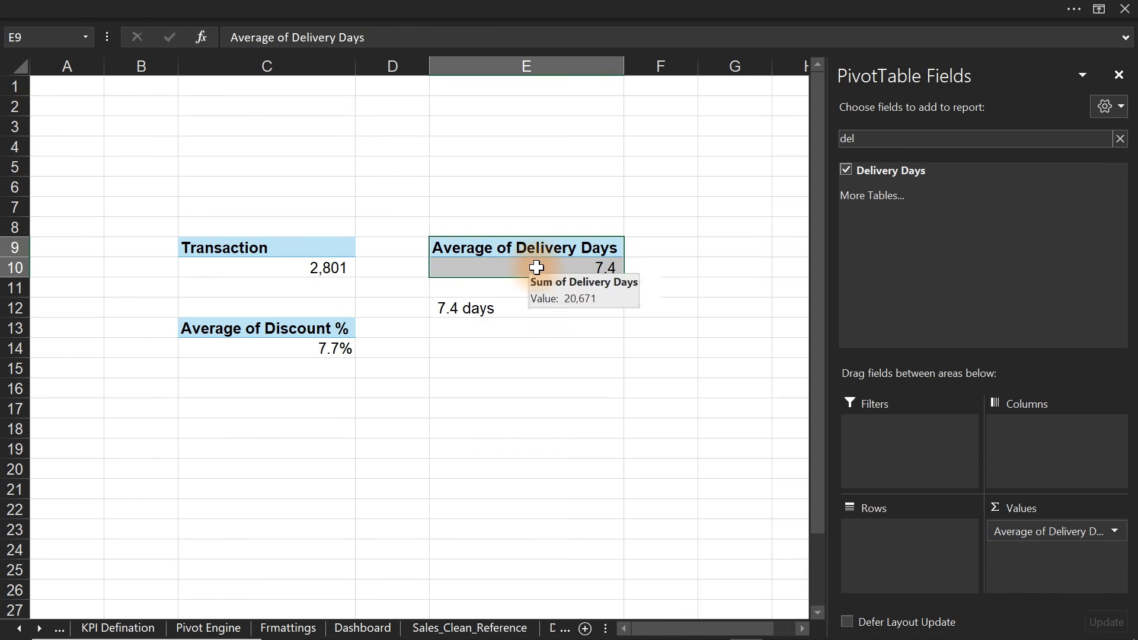
key(ctrl+c)
click(710, 251)
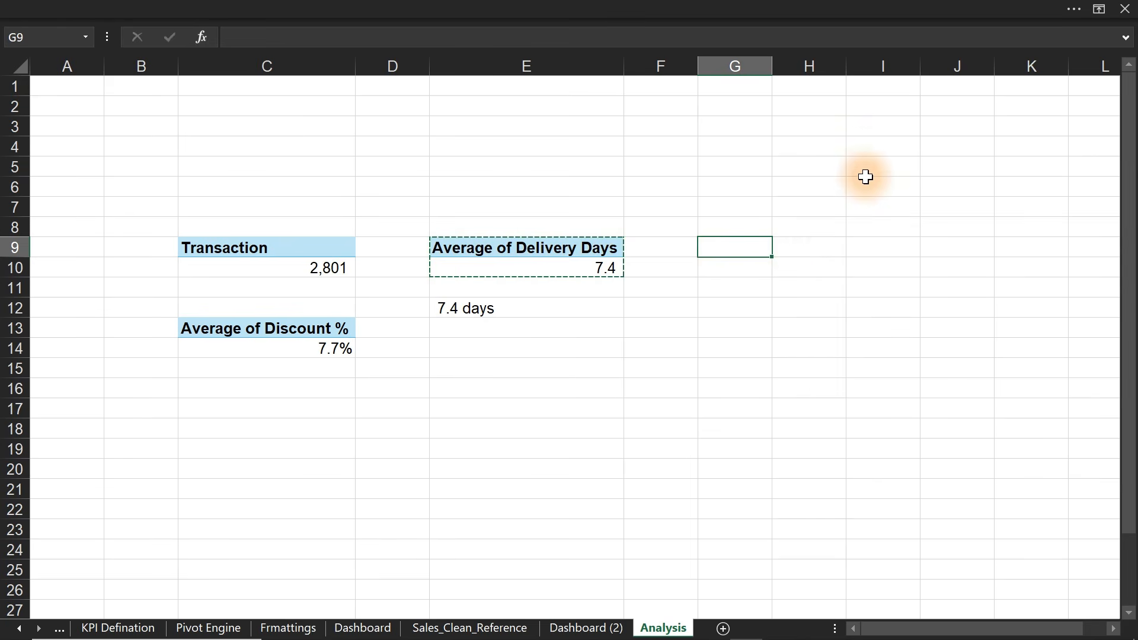
click(881, 249)
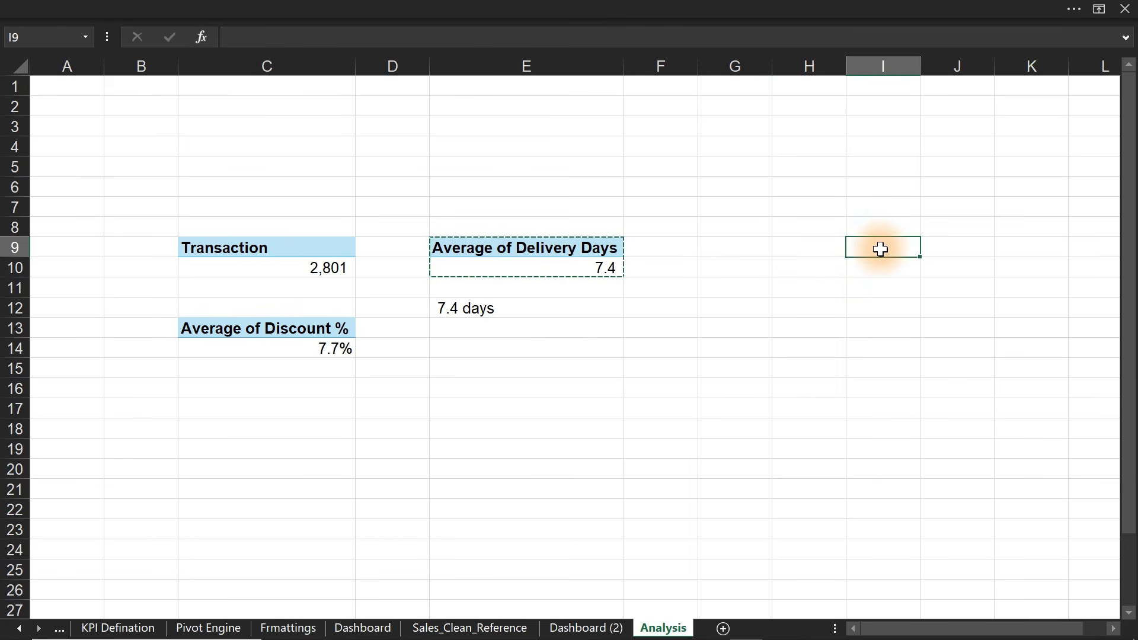
key(ctrl+v)
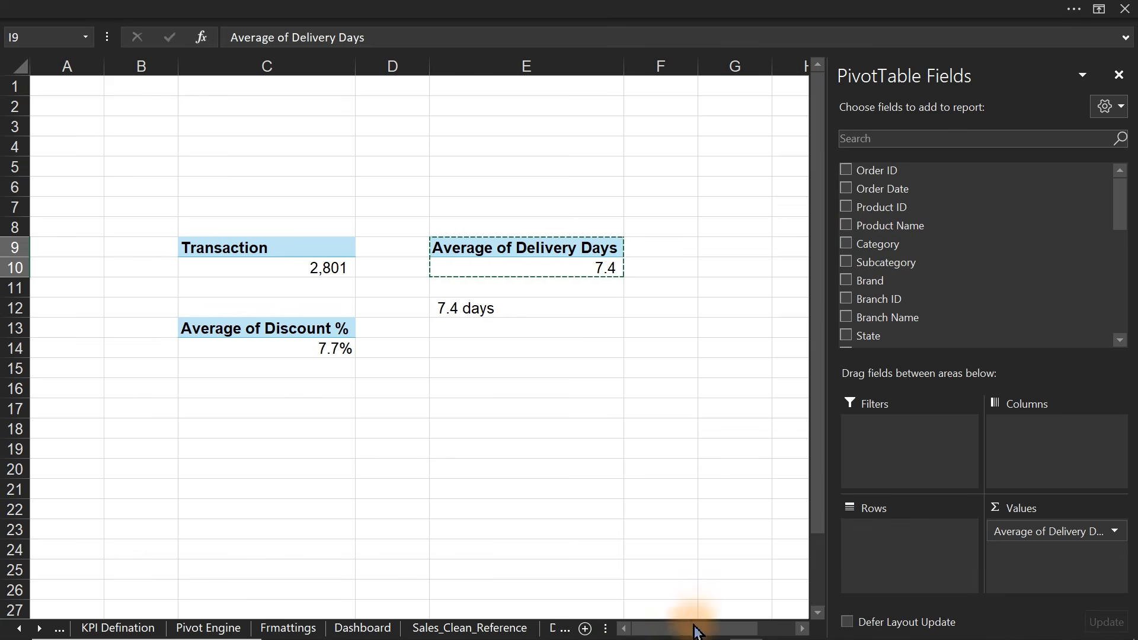
- Fill column G with dark blue
drag(697, 632, 736, 630)
click(588, 67)
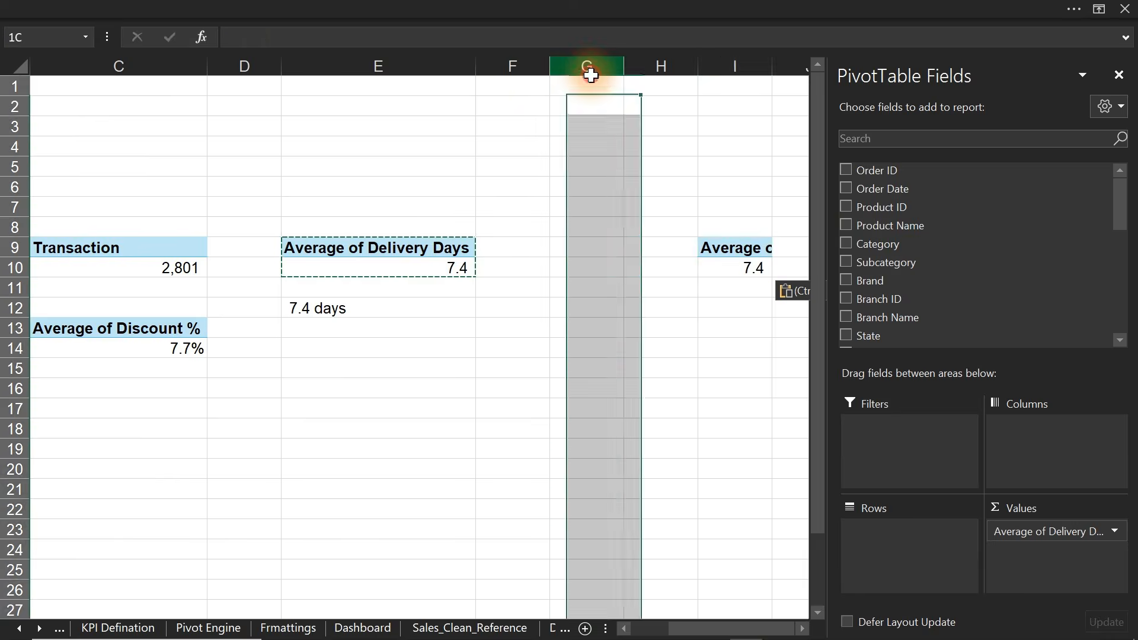
click(231, 6)
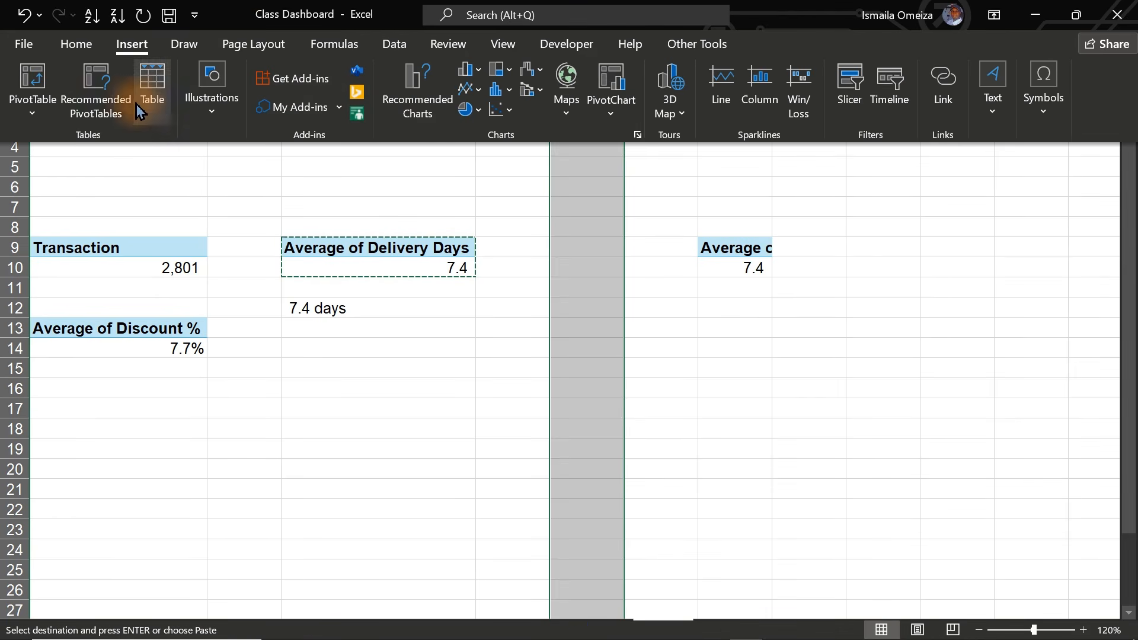
click(76, 44)
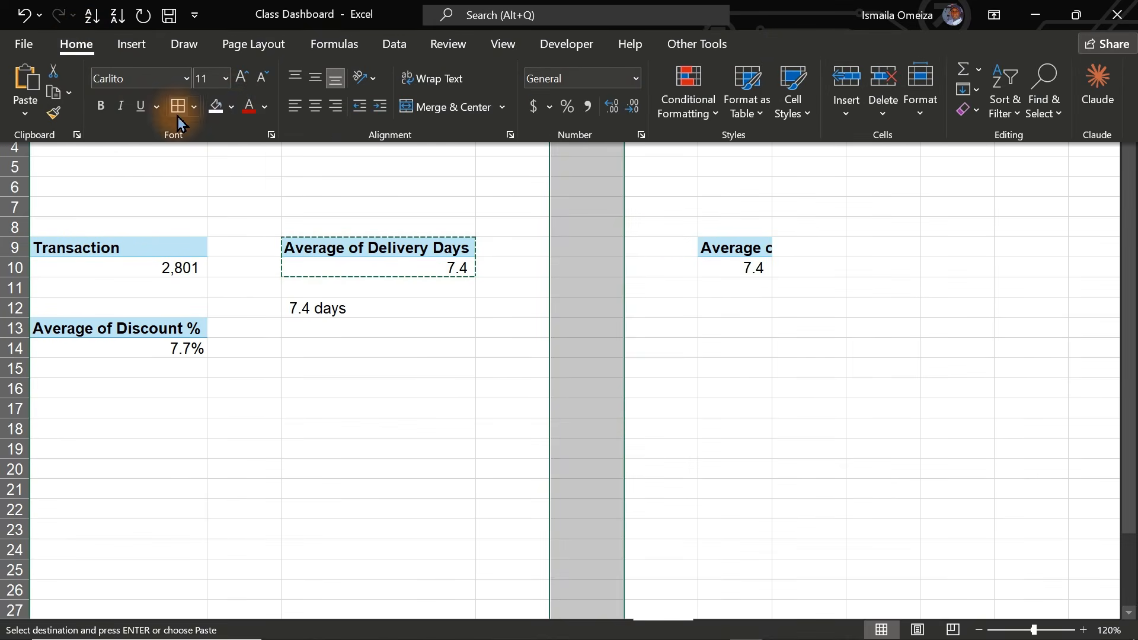
click(231, 106)
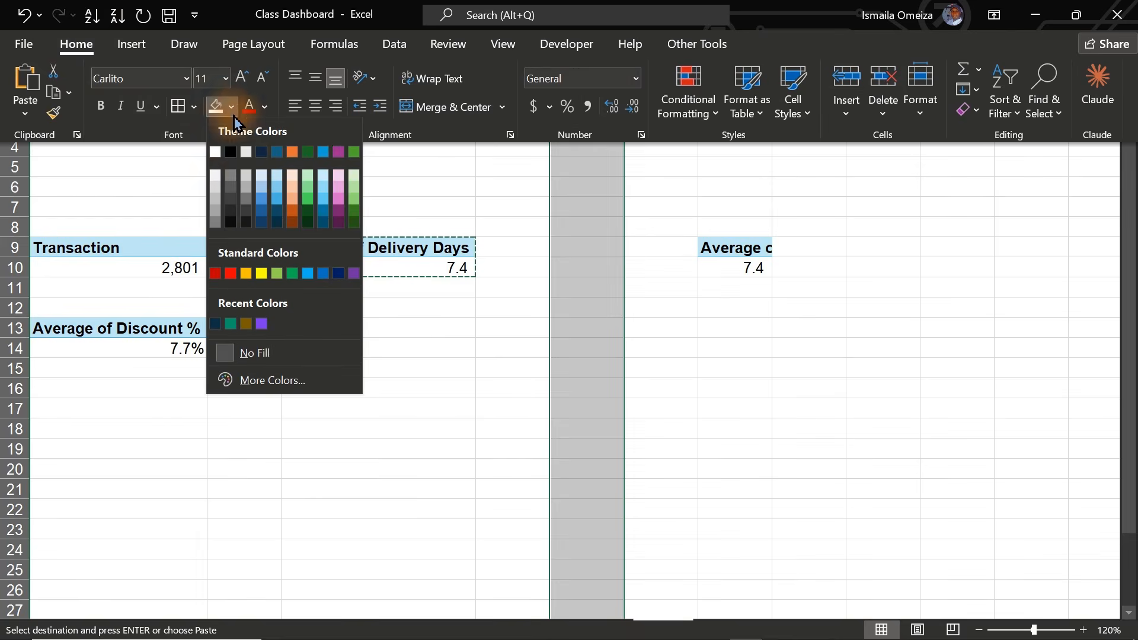
click(276, 223)
key(ctrl+shift+F1)
- Label cell C5 'KPIs' and select the copied pivot's value in I10
click(145, 172)
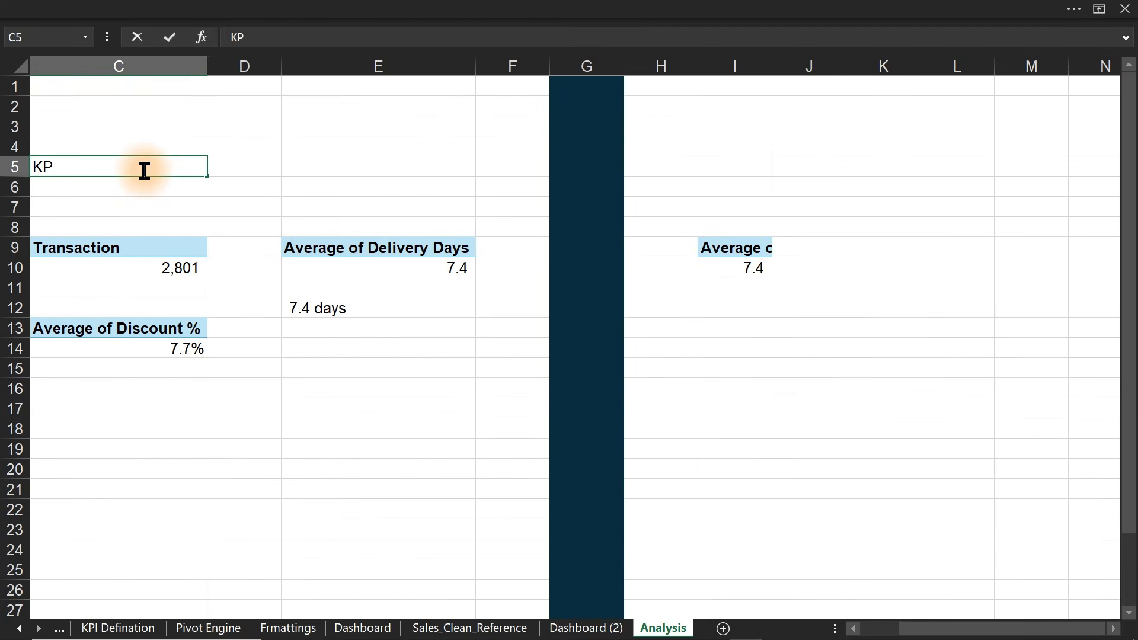
text(KPIs)
key(Return)
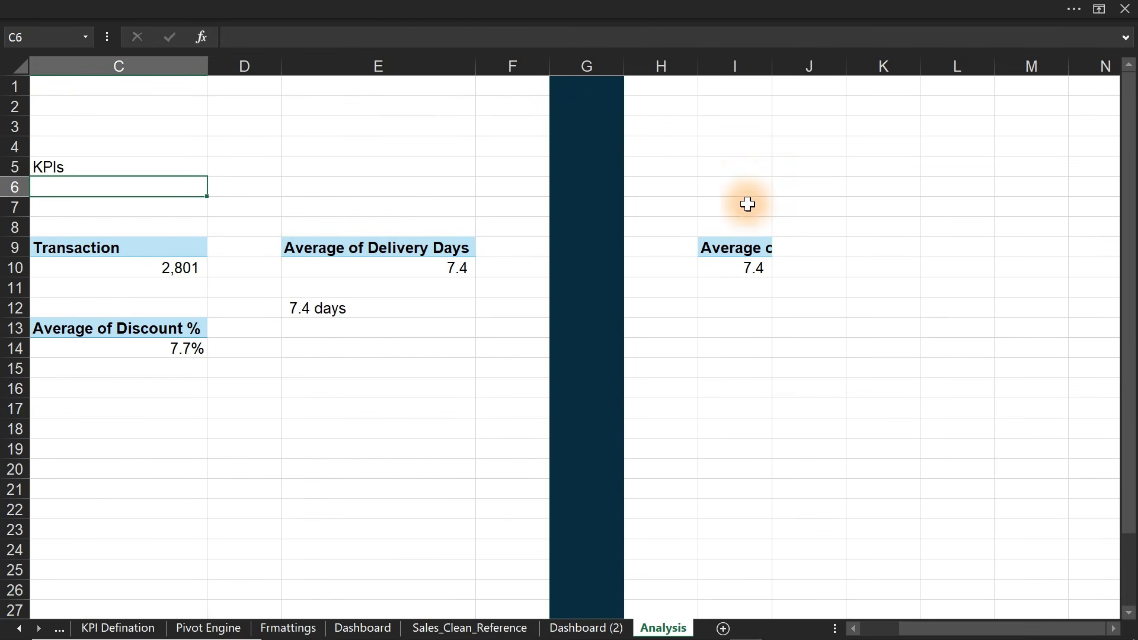
double_click(747, 185)
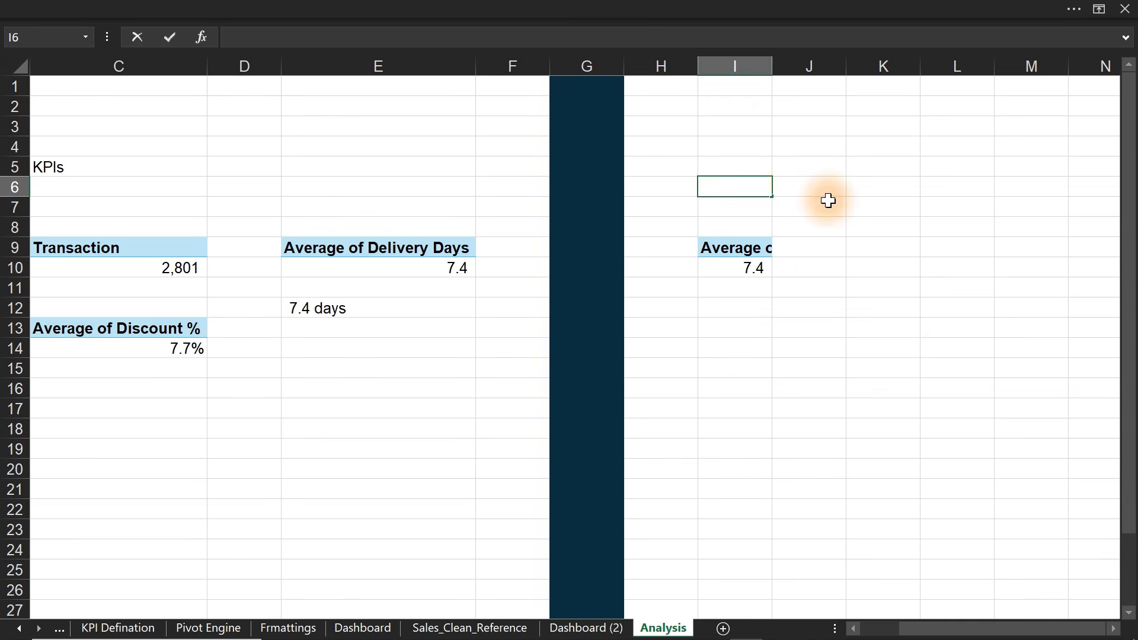
click(811, 280)
click(760, 270)
- Replace the copied pivot's Average of Delivery Days value with Category in Rows
mouse_move(760, 270)
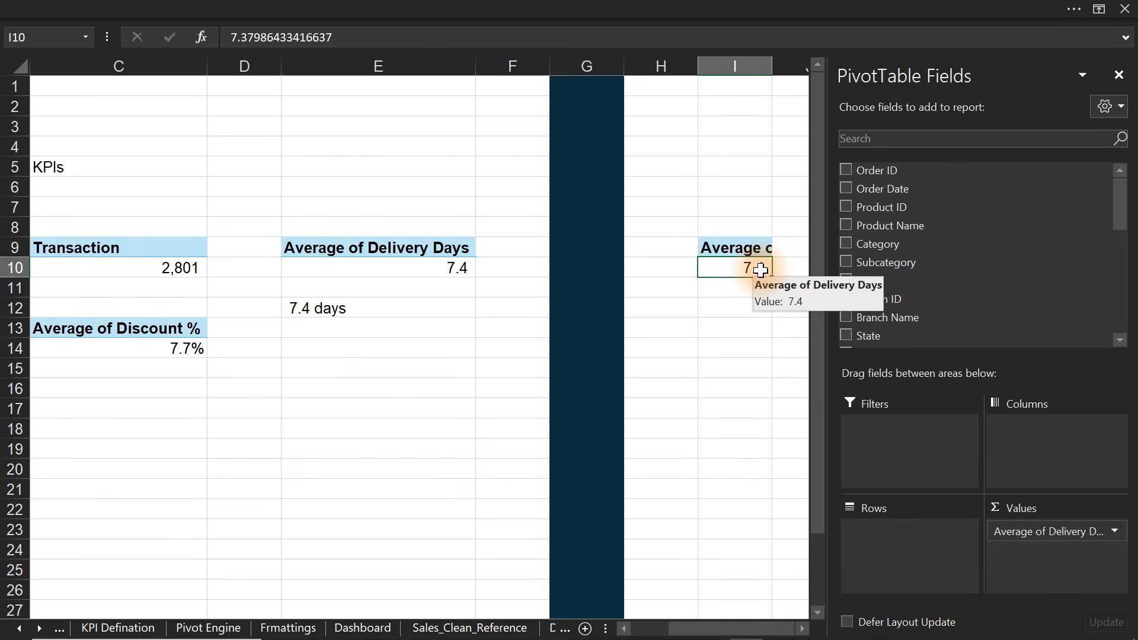
drag(1076, 532, 752, 491)
drag(775, 627, 810, 633)
click(803, 629)
click(803, 630)
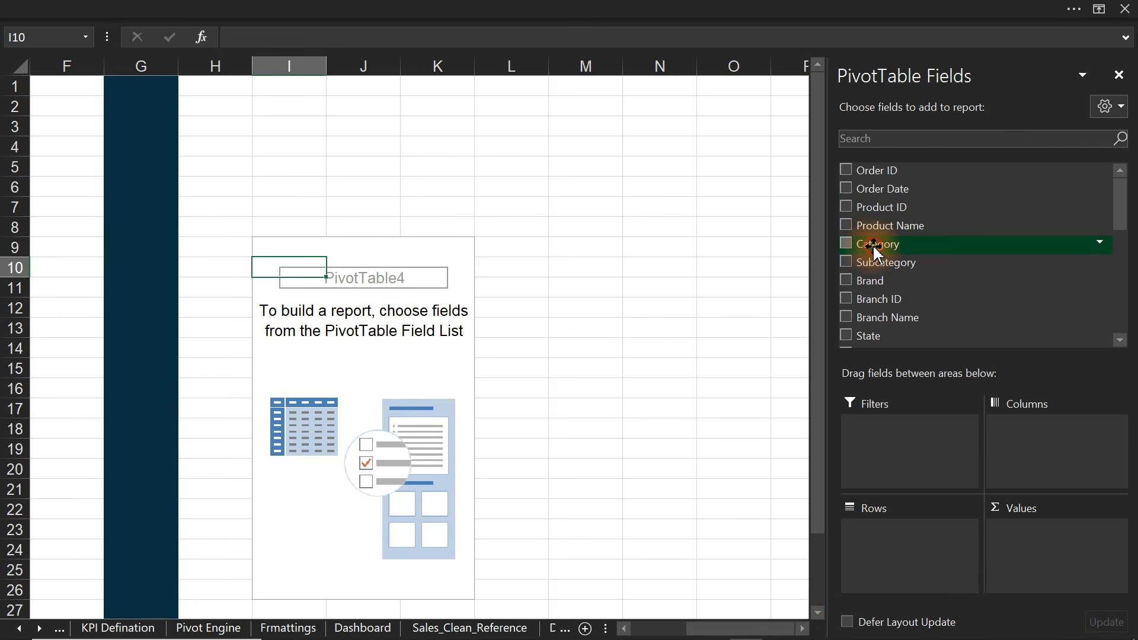
drag(875, 252, 935, 548)
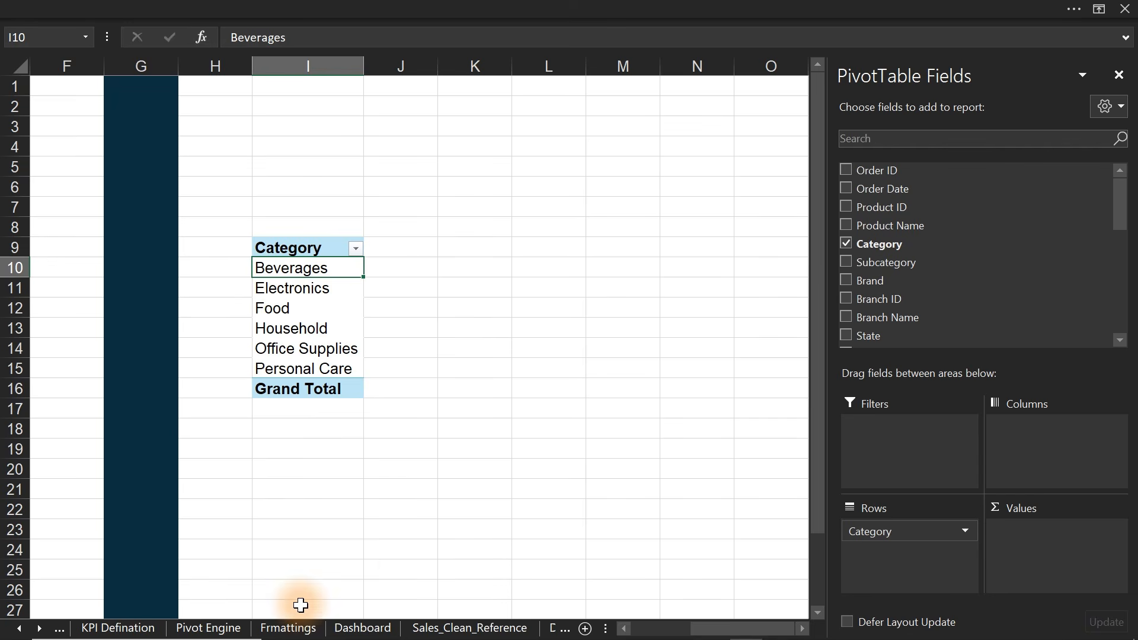
- Go to the Business Questions sheet and select the discount question in row 6
click(19, 630)
click(19, 630)
click(218, 630)
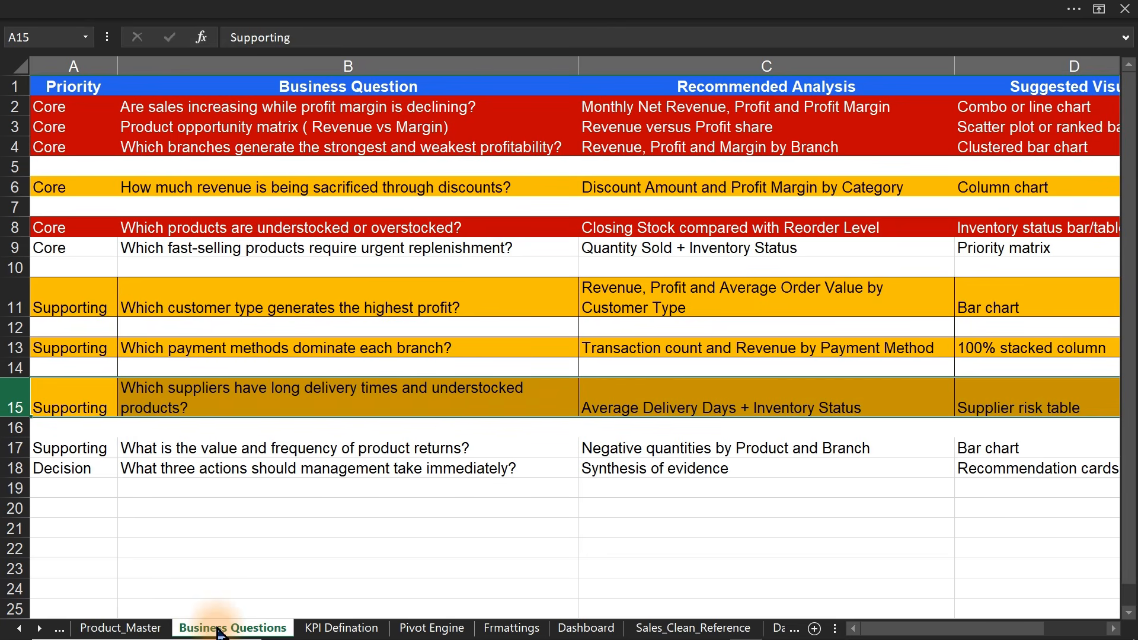
click(15, 187)
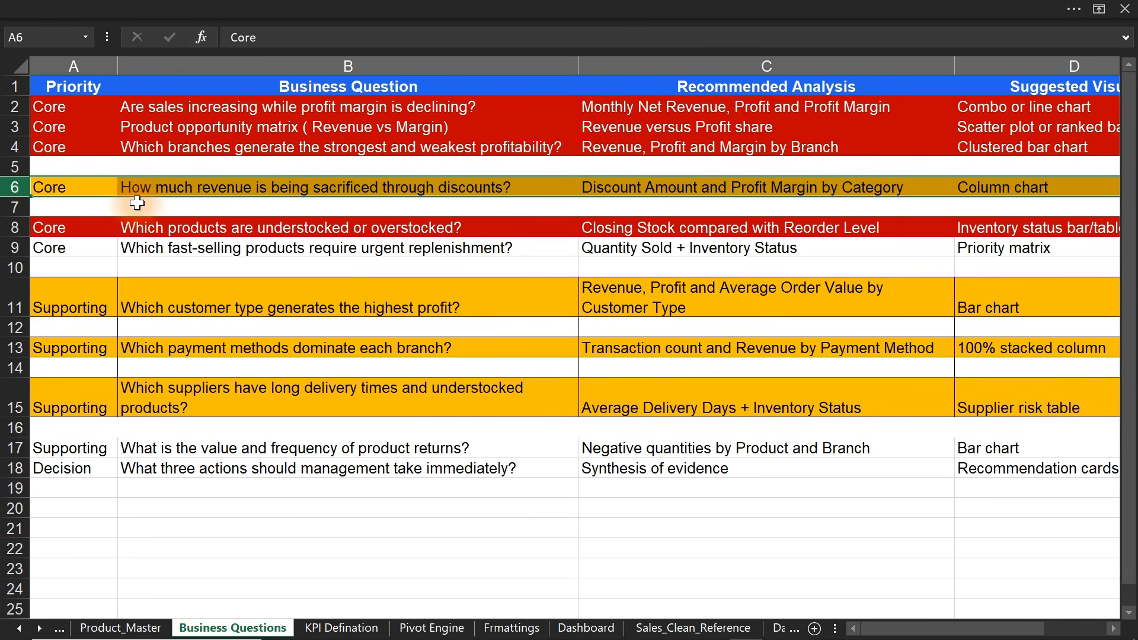
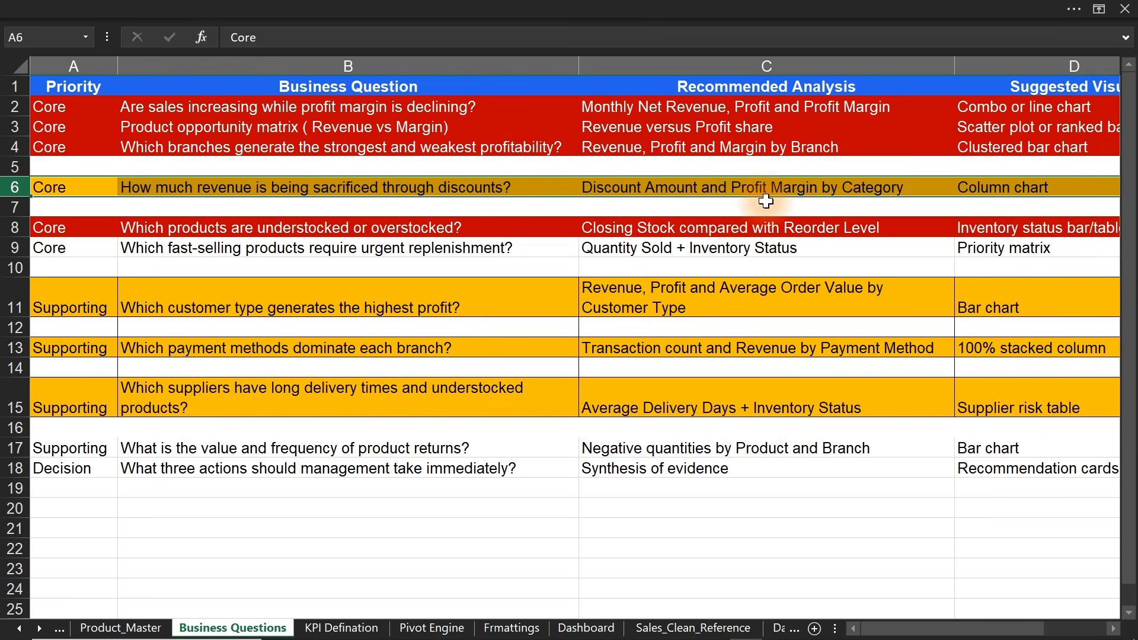
- Select the discount recommendation in C6, then switch to the Analysis sheet's Category pivot
click(869, 185)
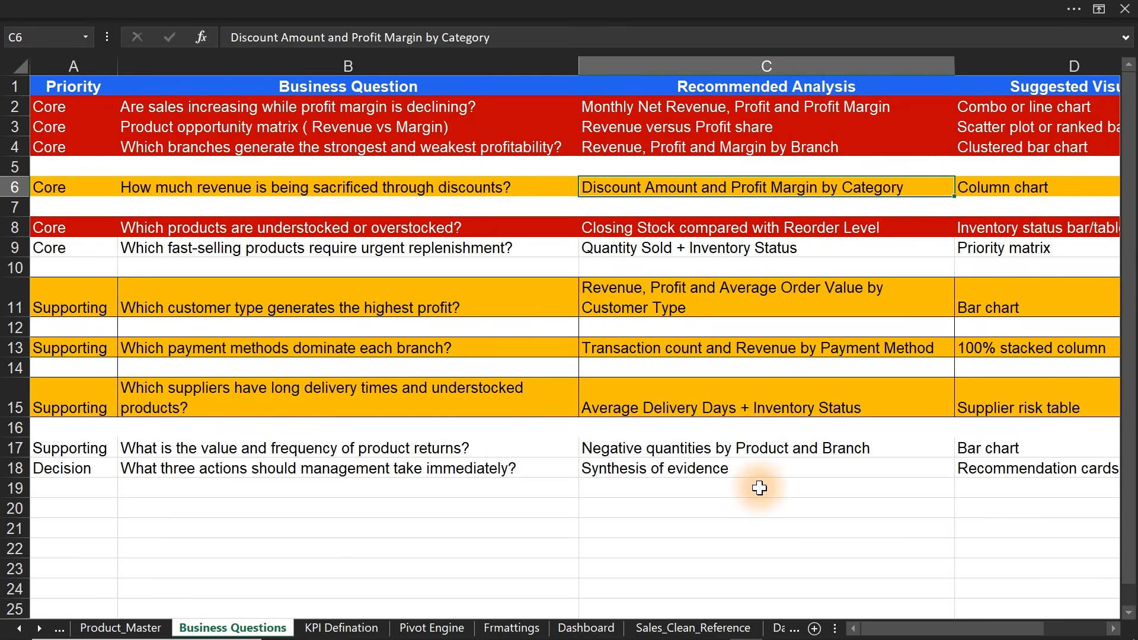
click(40, 628)
click(39, 628)
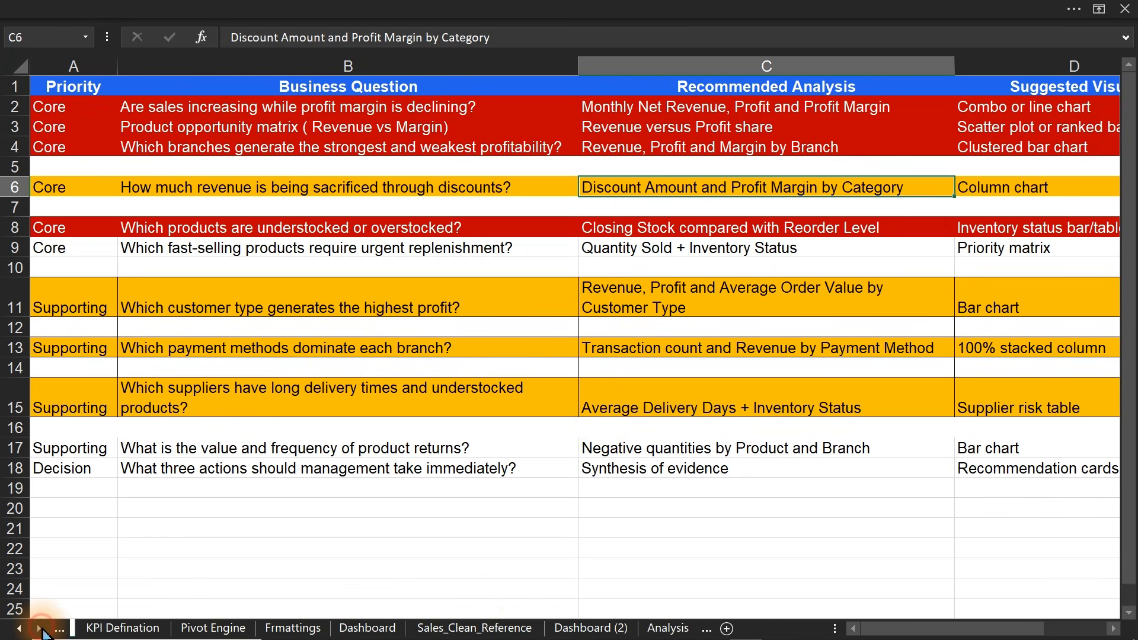
click(651, 630)
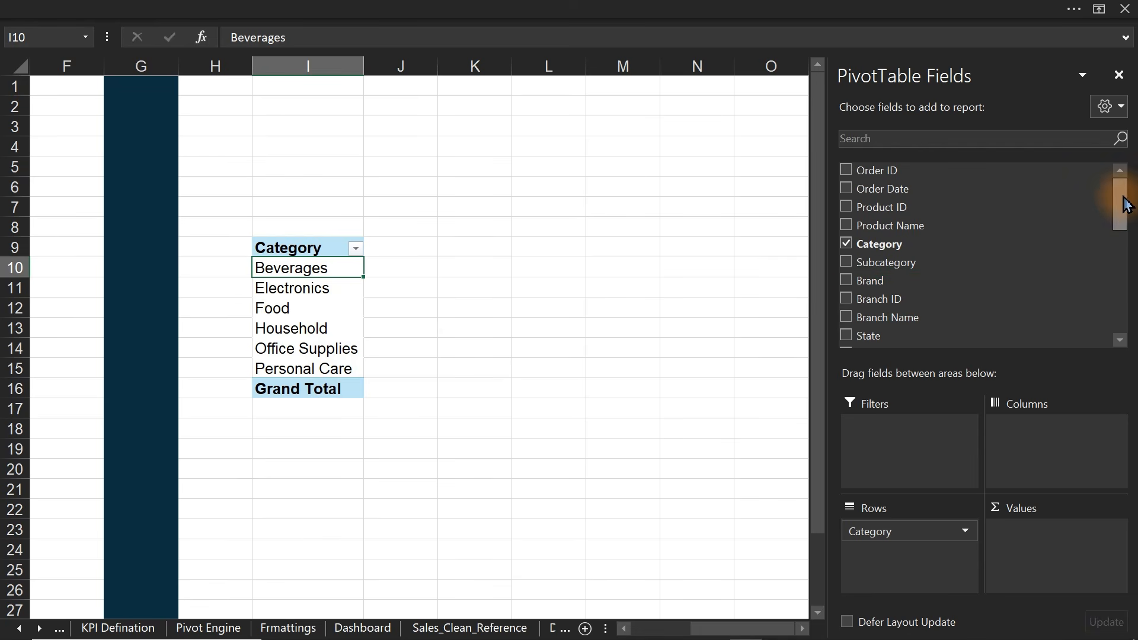
- Add Discount Amount, Net Revenue and Profit Margin to the Category pivot's values
drag(1126, 204, 1126, 290)
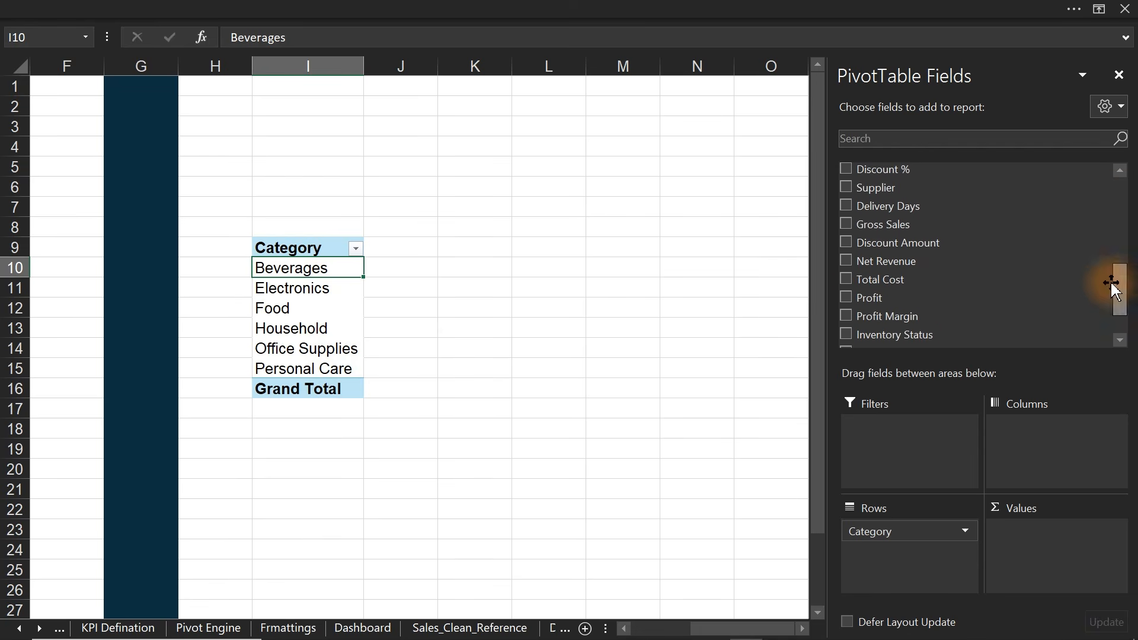
click(847, 242)
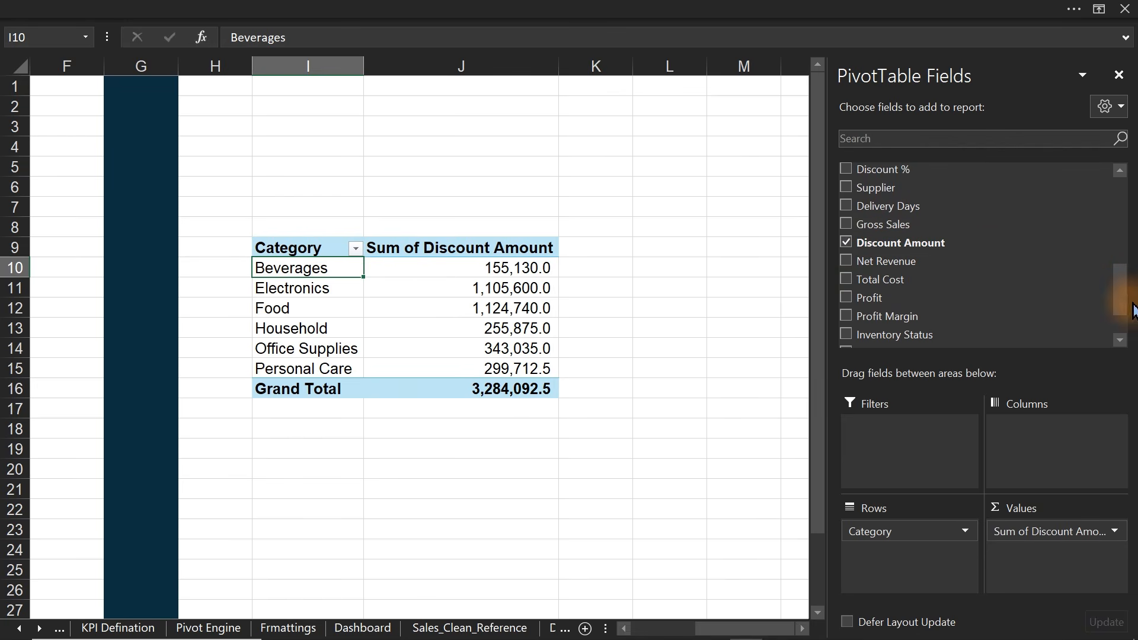
drag(1124, 295, 1124, 305)
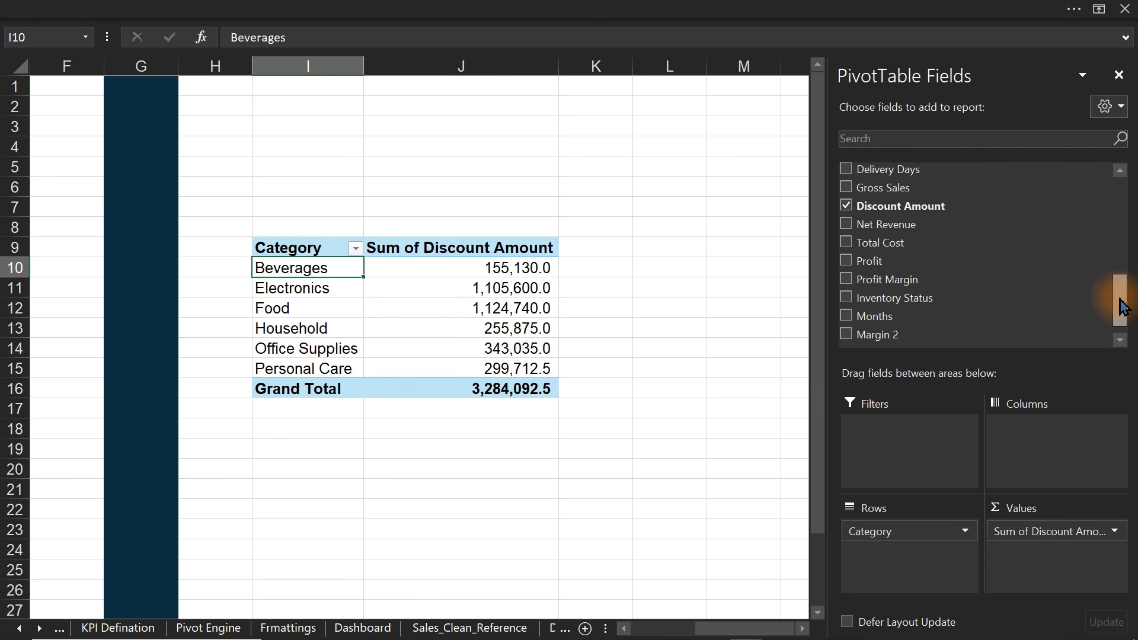
click(846, 225)
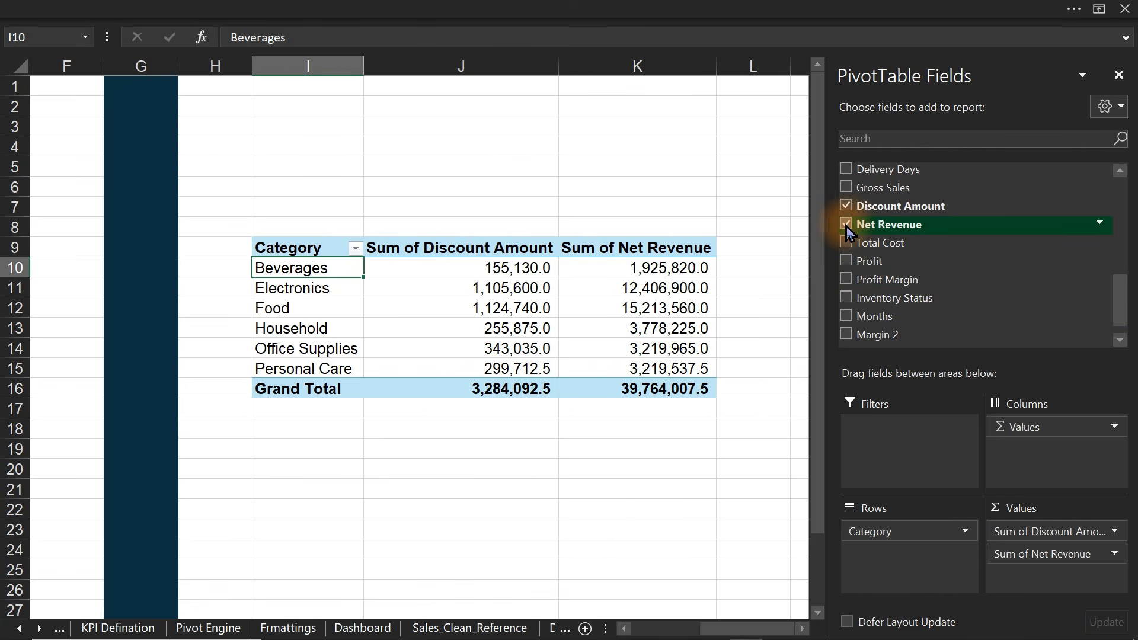
click(848, 281)
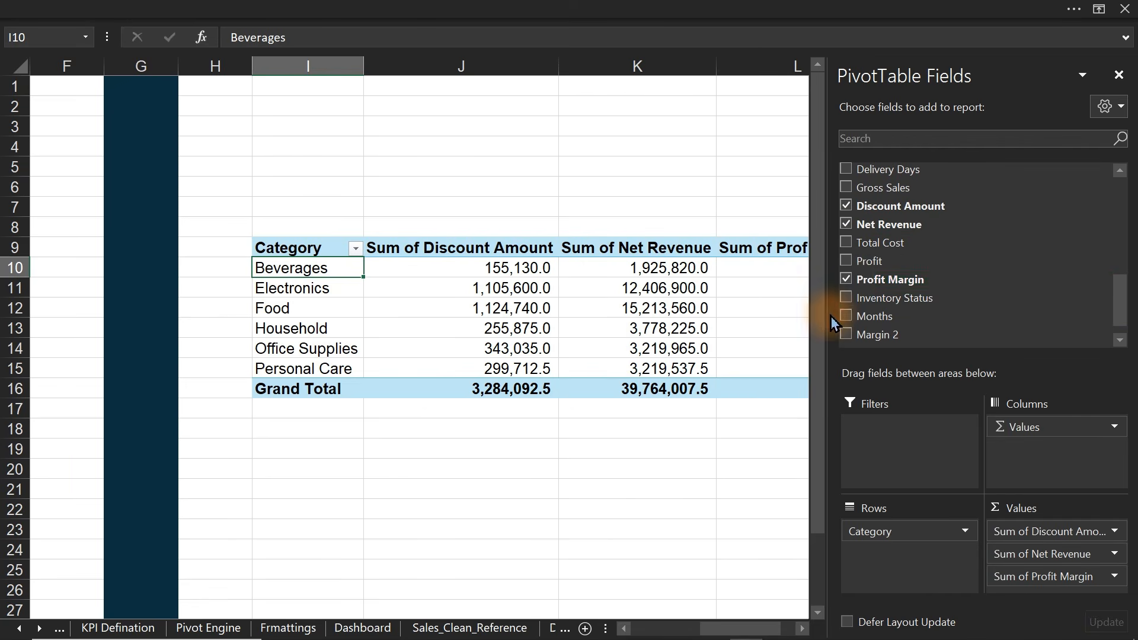
click(707, 565)
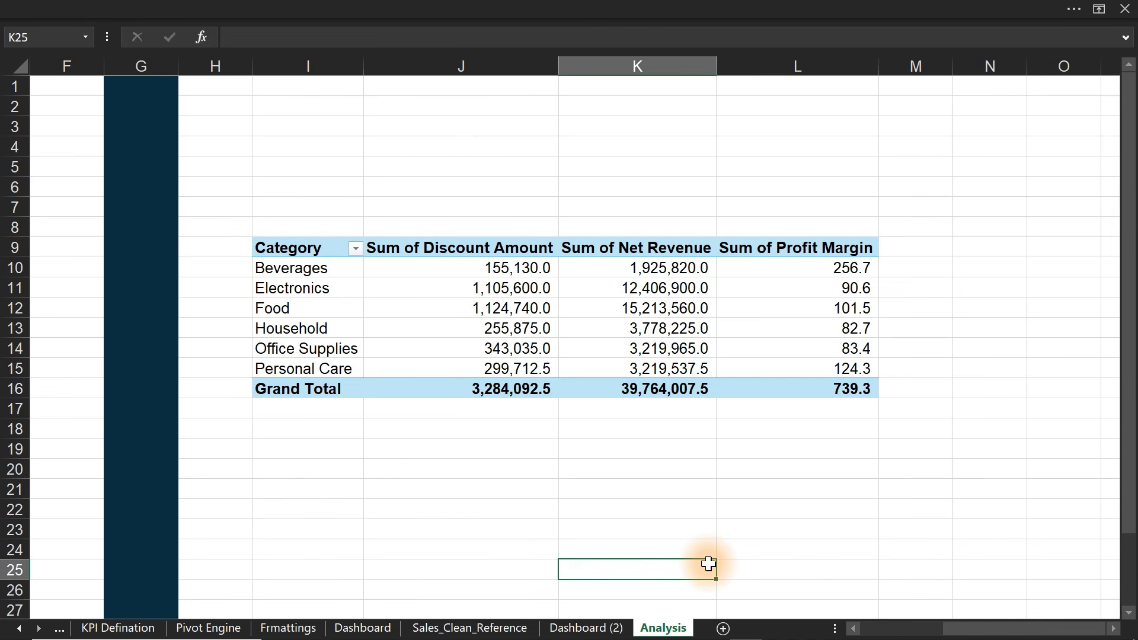
- Add Profit to the pivot values, placing Profit Margin back after it
click(647, 349)
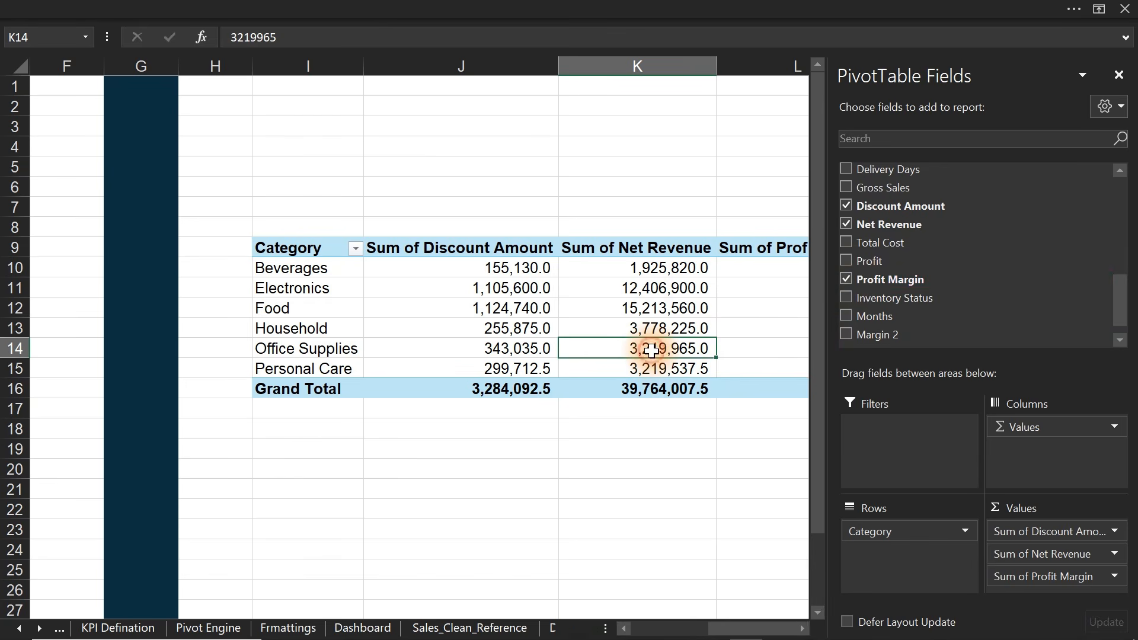
click(847, 281)
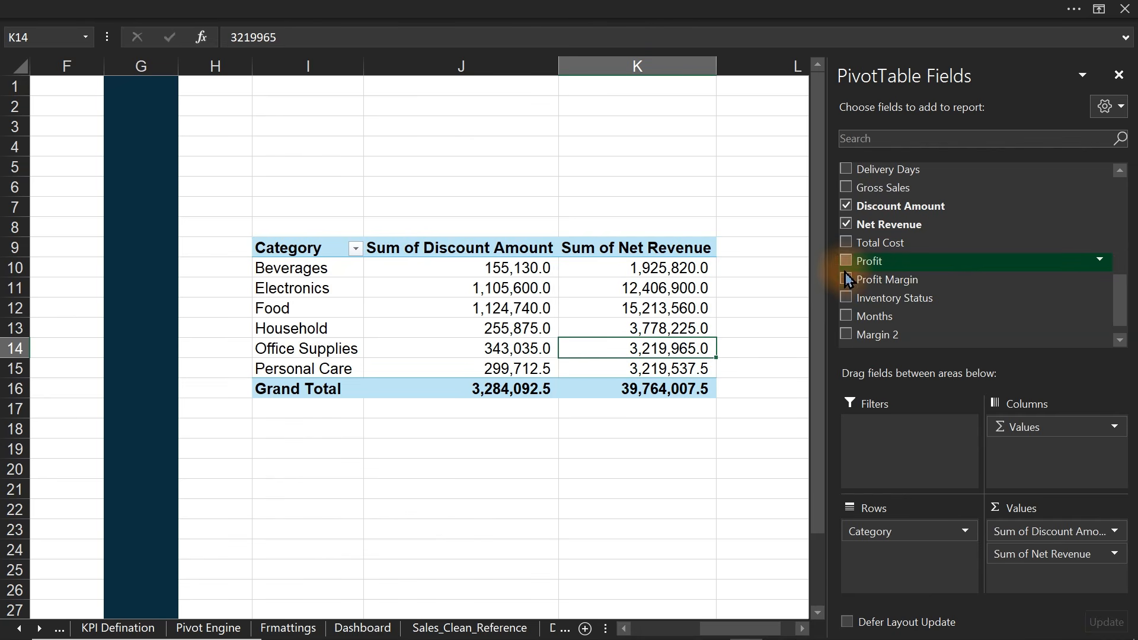
click(846, 261)
click(846, 281)
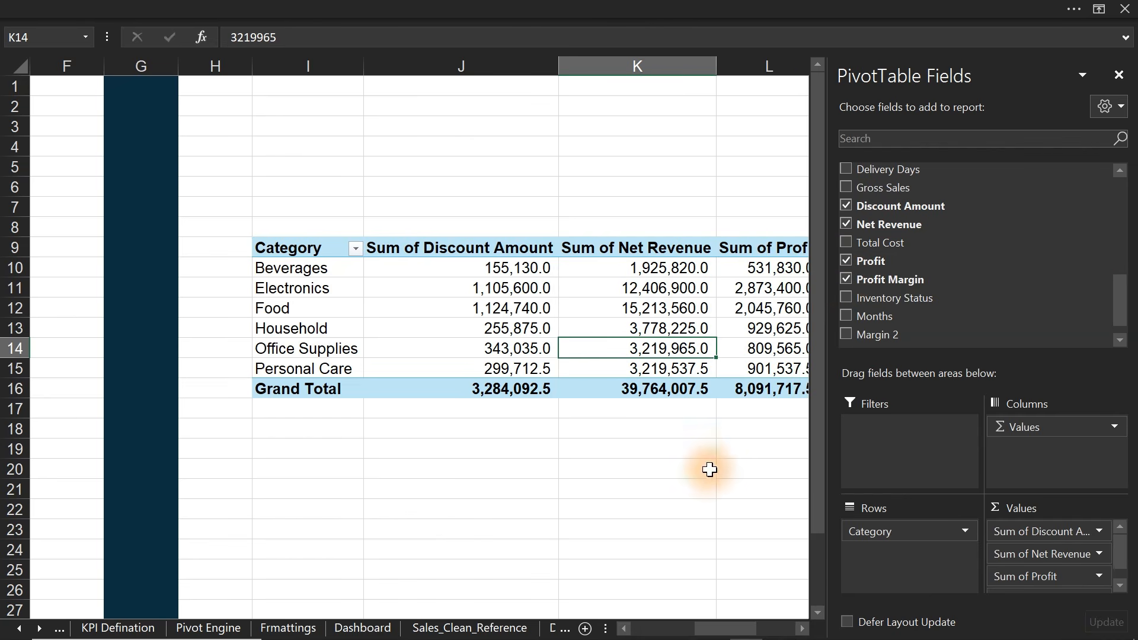
click(706, 470)
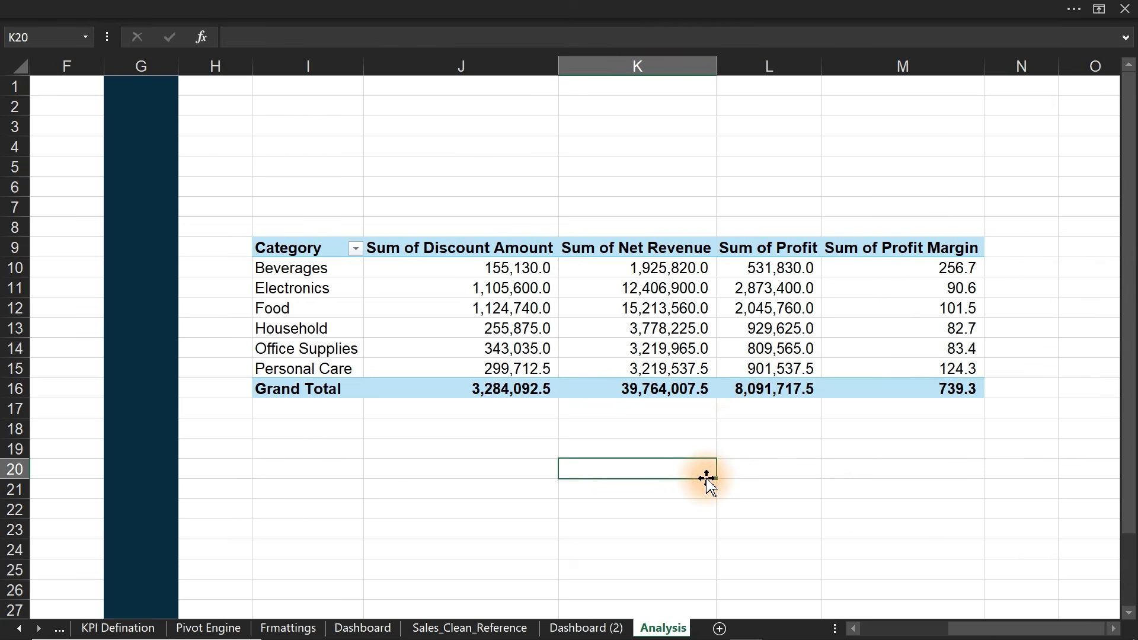
click(1114, 628)
click(1113, 629)
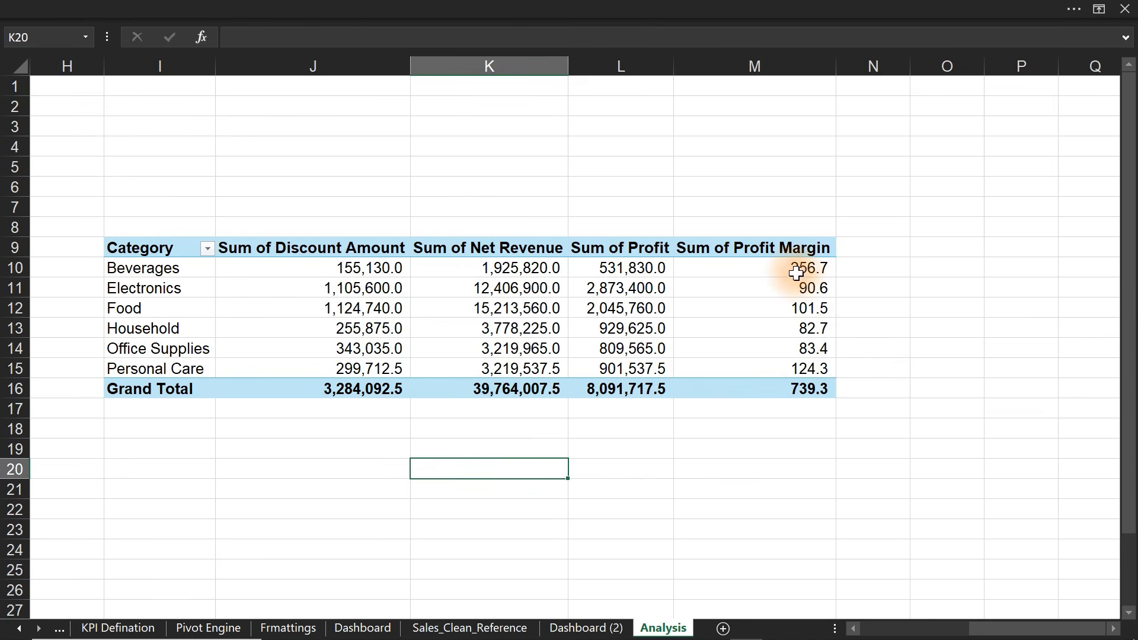
- Format the pivot's Profit Margin values M10:M16 as percentages
drag(795, 266, 795, 380)
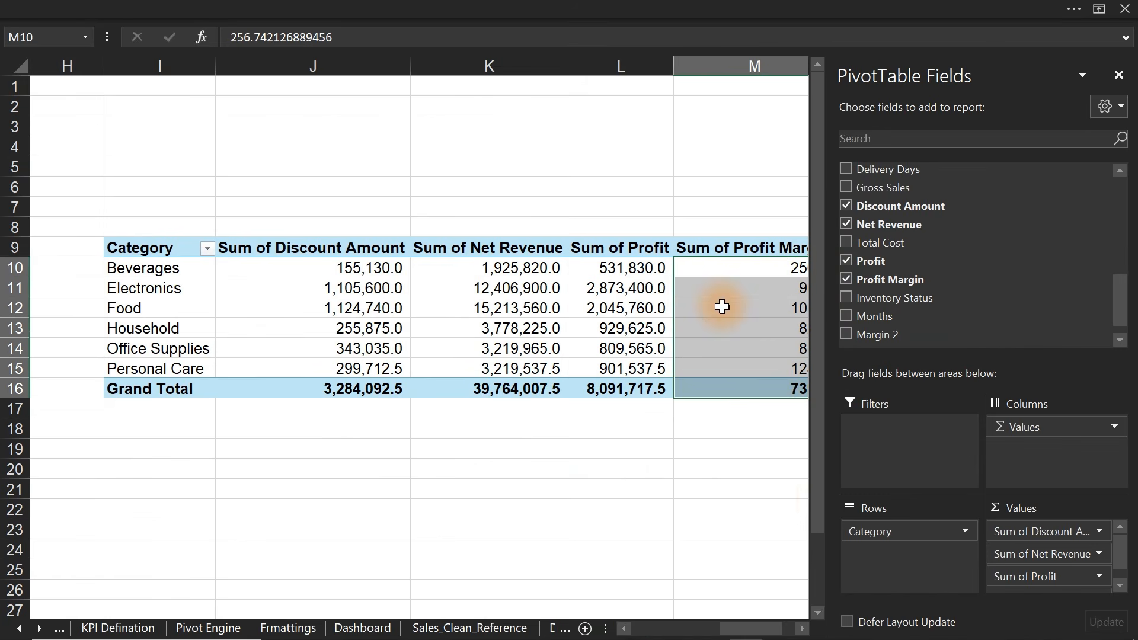
click(800, 630)
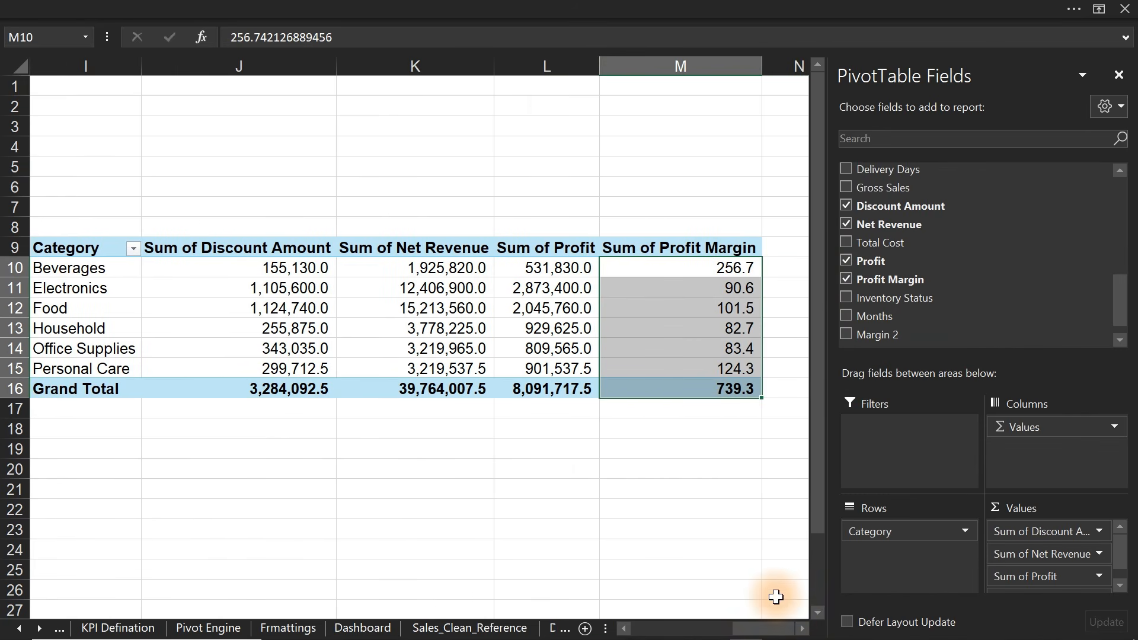
click(463, 6)
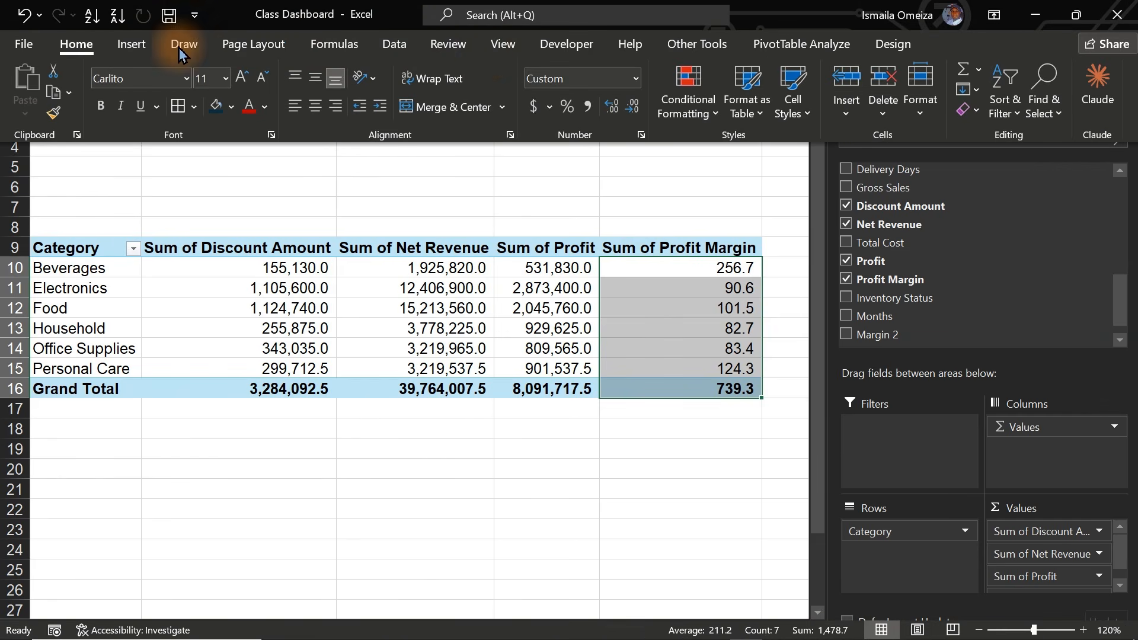
click(567, 107)
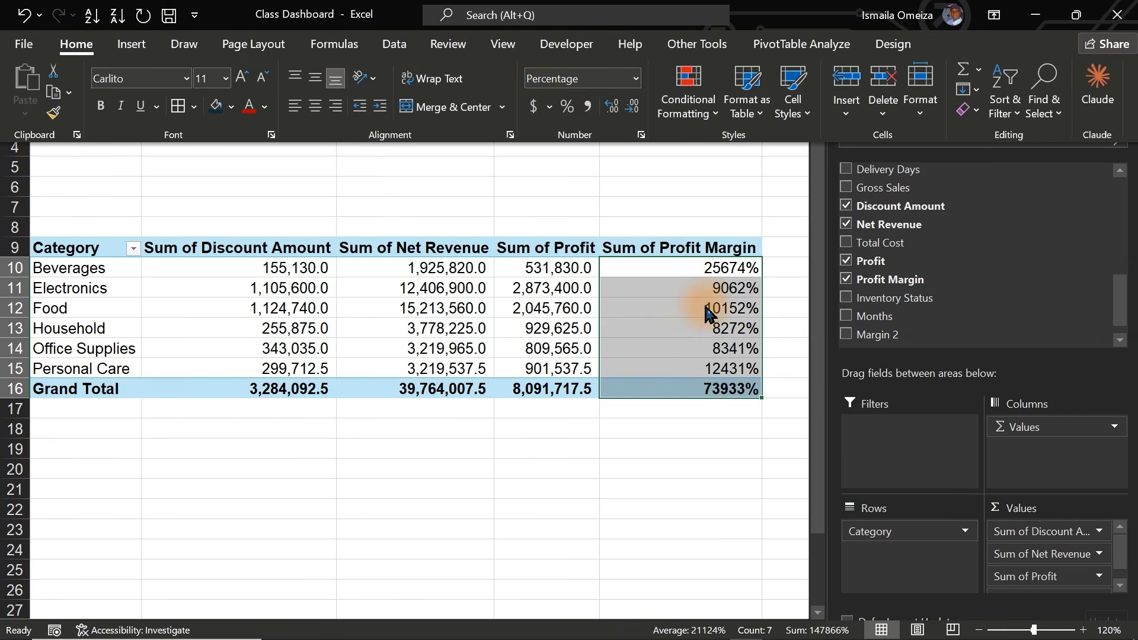
mouse_move(707, 312)
click(695, 274)
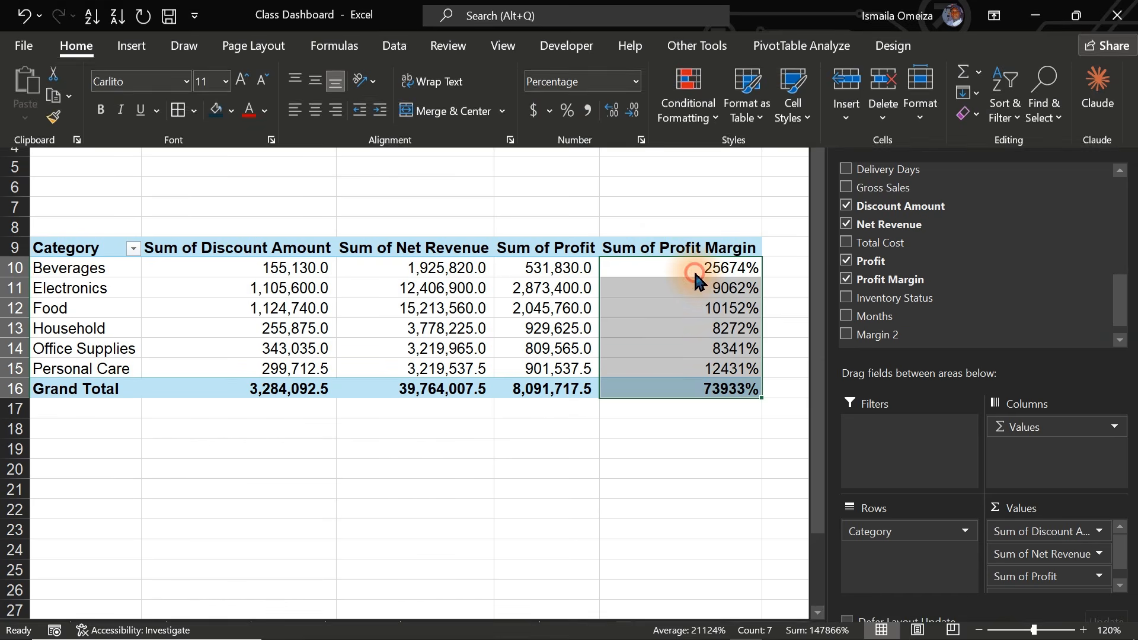
click(692, 272)
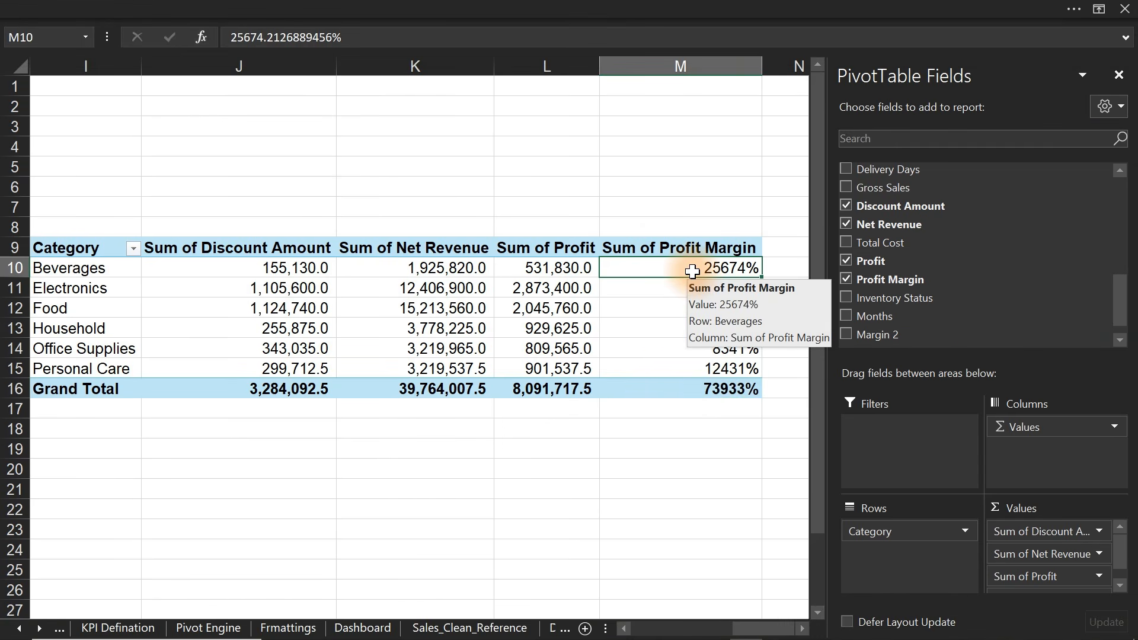
- Change the Profit Margin field to summarize by Average instead of Sum
click(1118, 75)
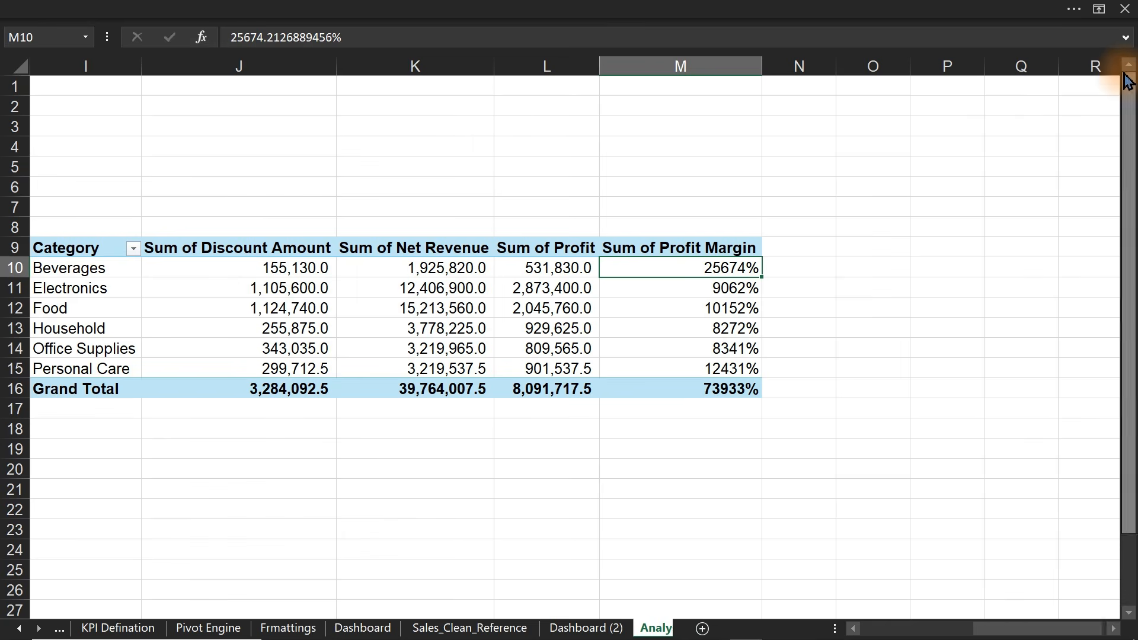
right_click(680, 273)
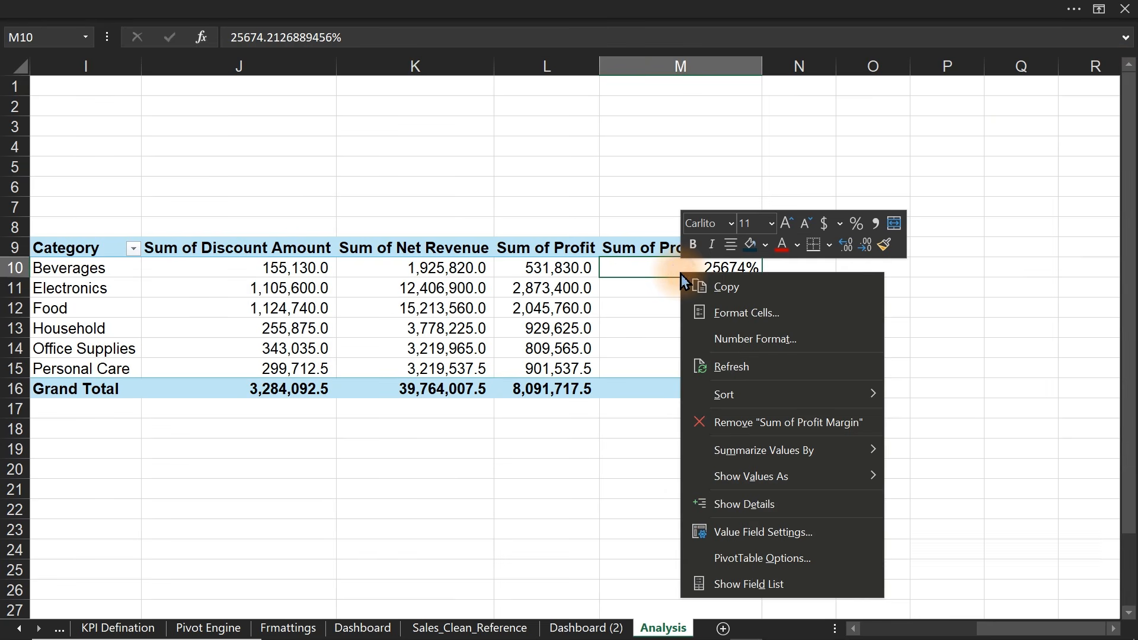
click(750, 533)
click(637, 528)
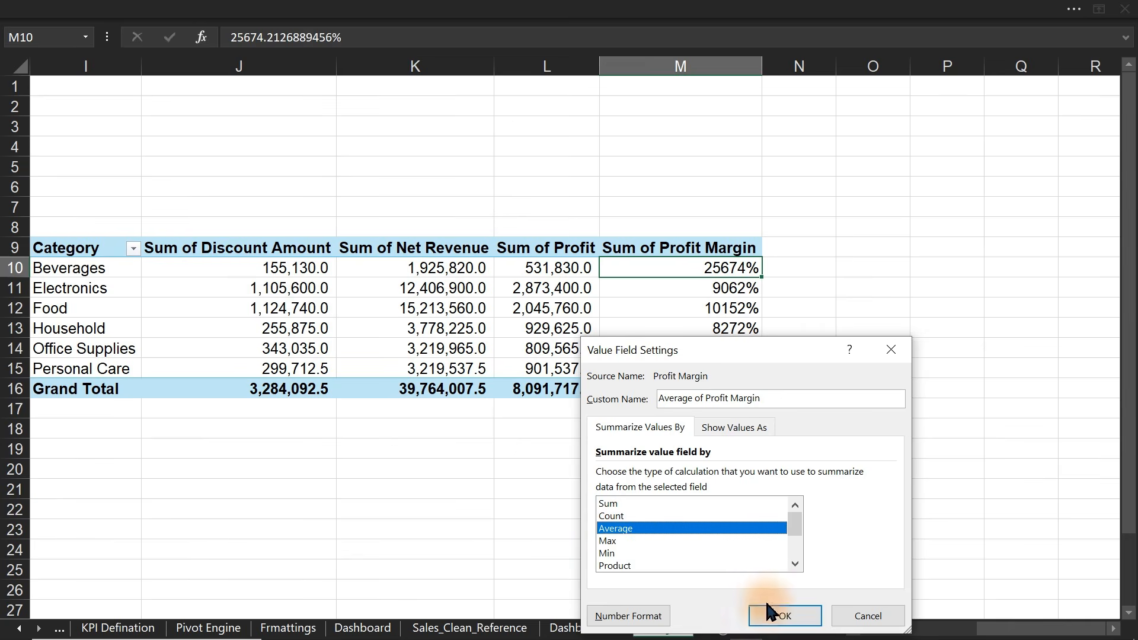
click(781, 616)
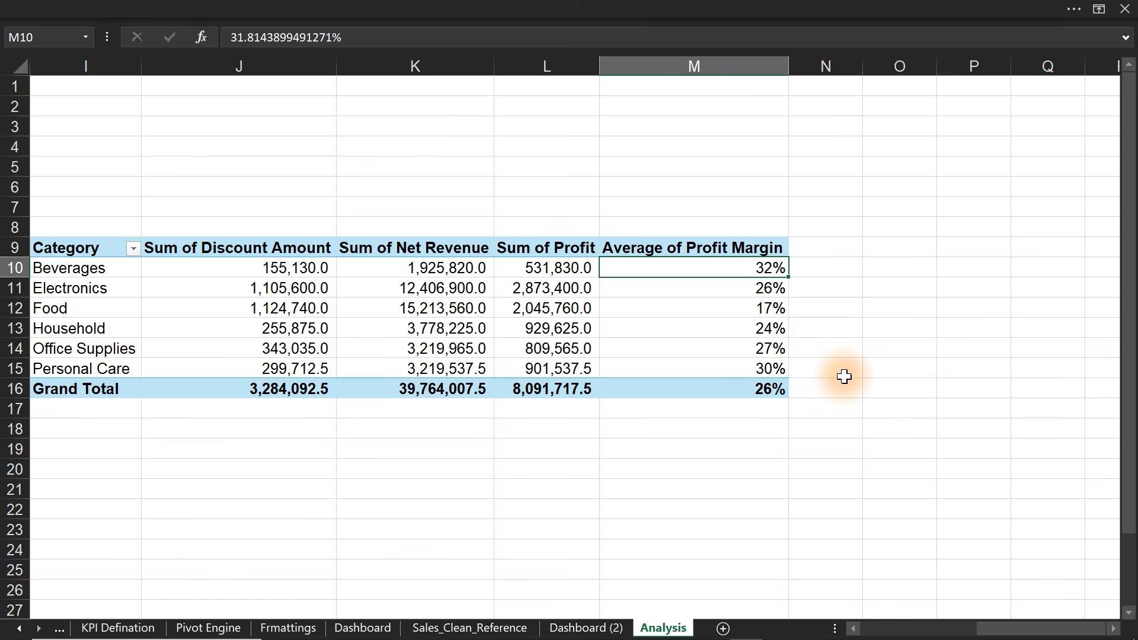
- Enter =L10/K10 in N10 and fill it down to row 16
click(836, 262)
text(=)
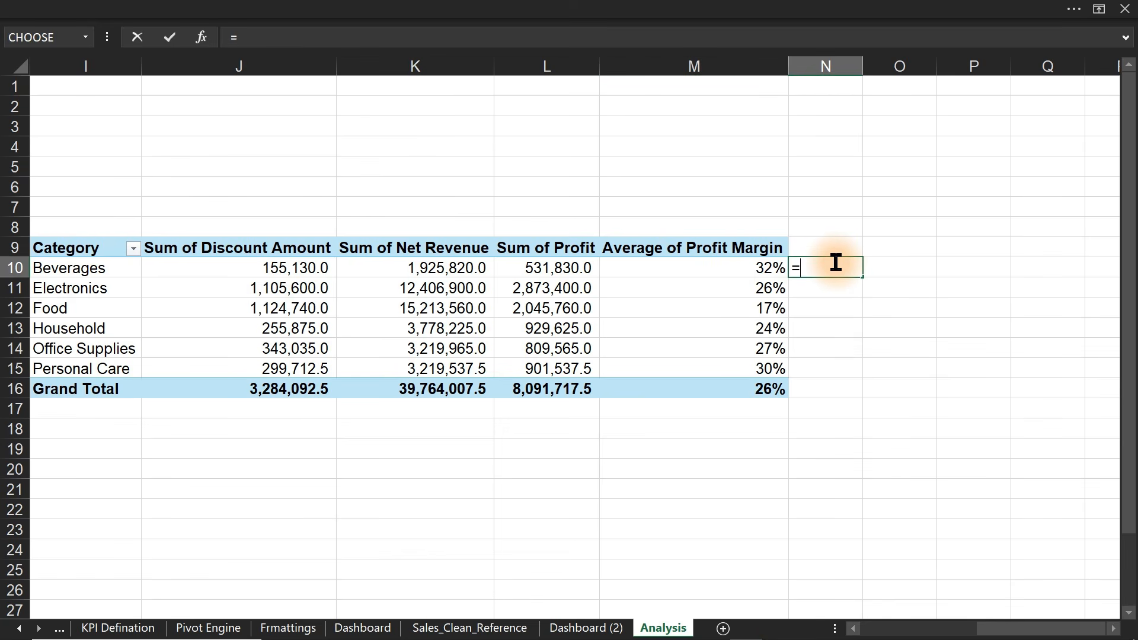
click(539, 269)
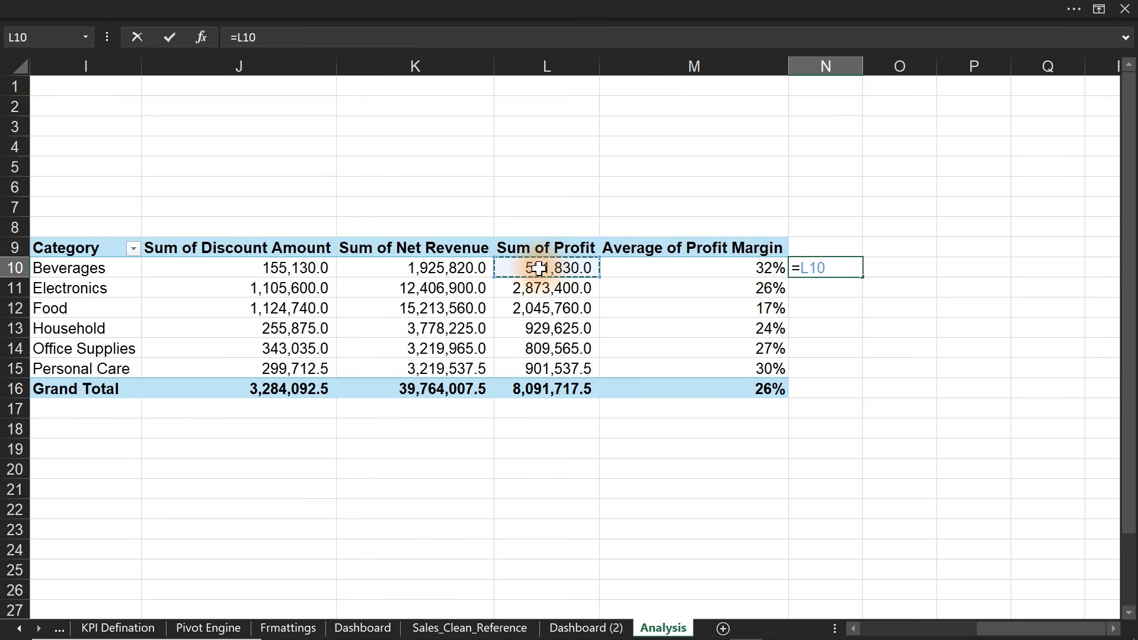
click(443, 269)
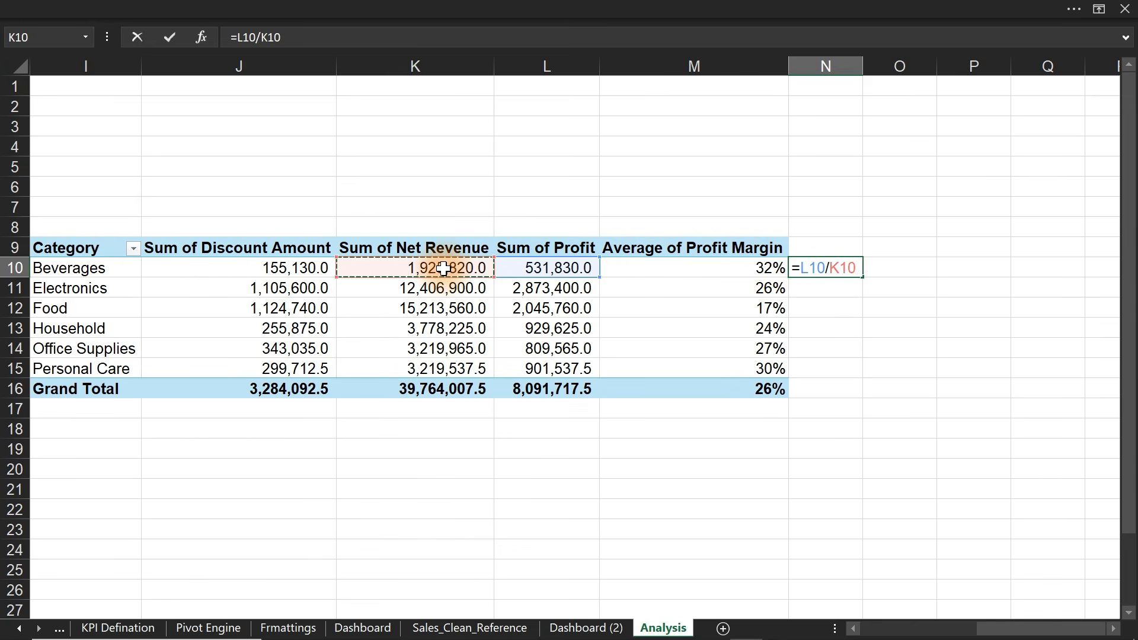
key(ctrl+Return)
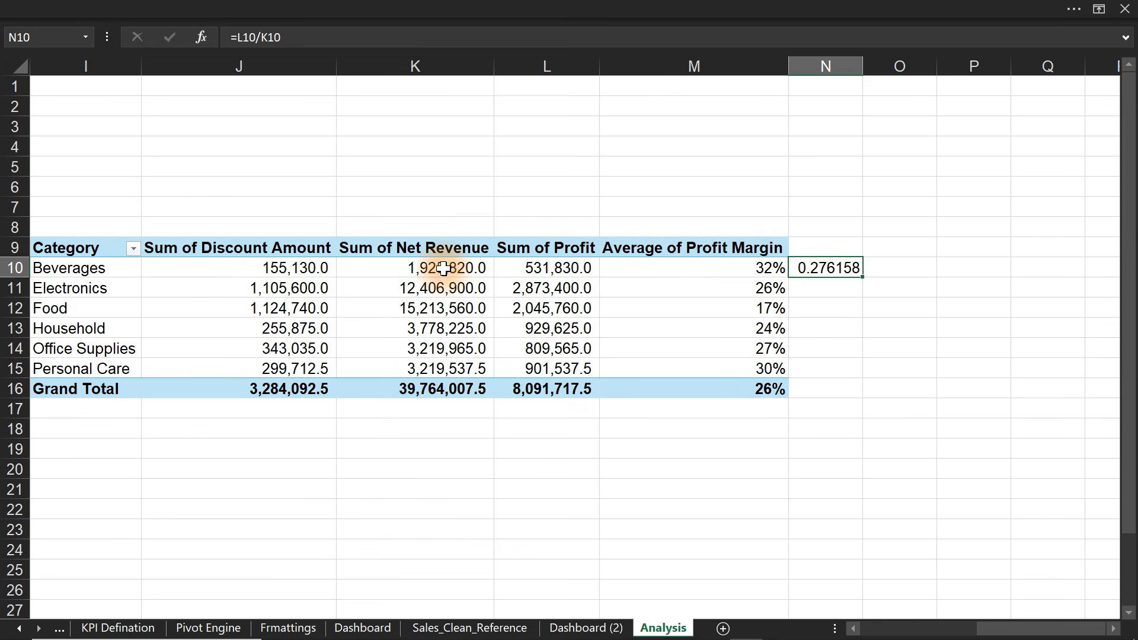
double_click(862, 276)
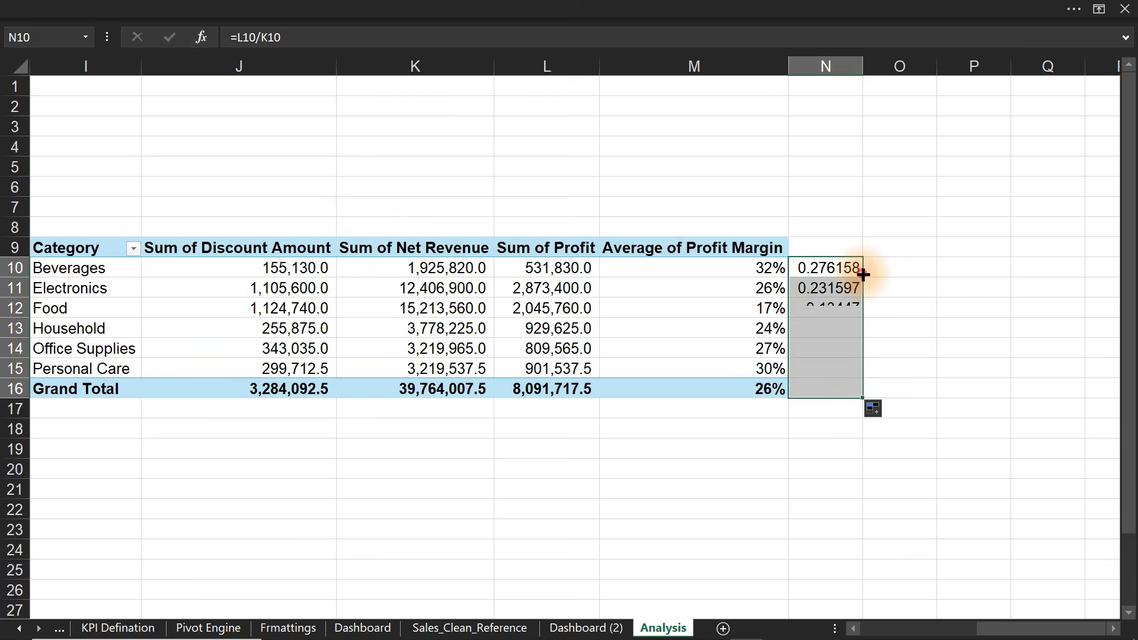
- Format the helper margins as percentages with one decimal and switch to full-screen view
click(427, 8)
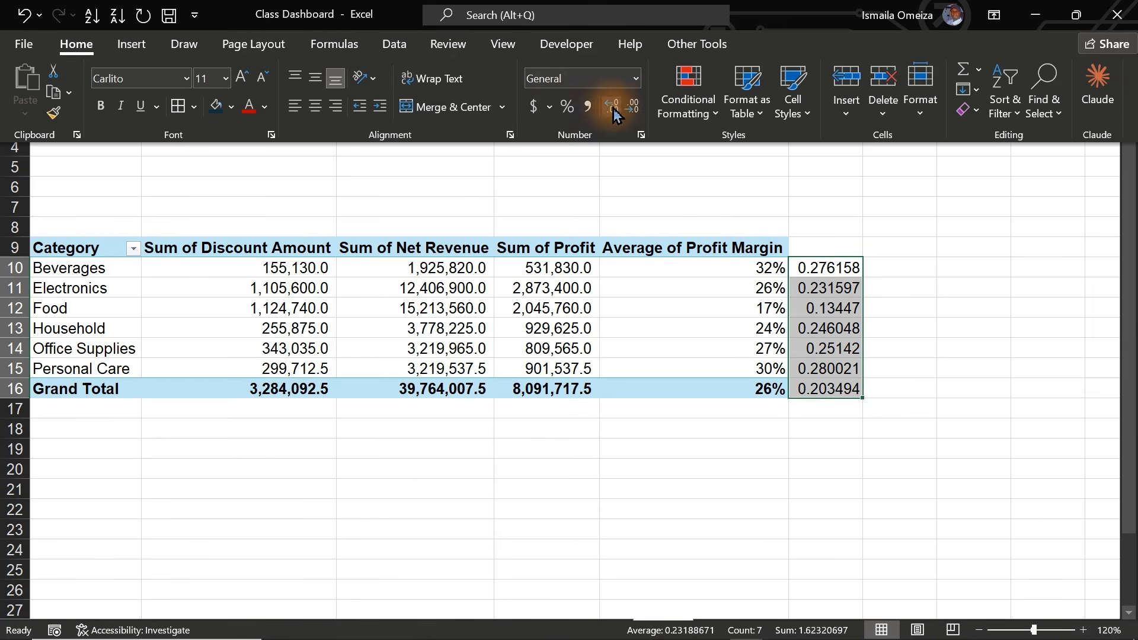
click(571, 111)
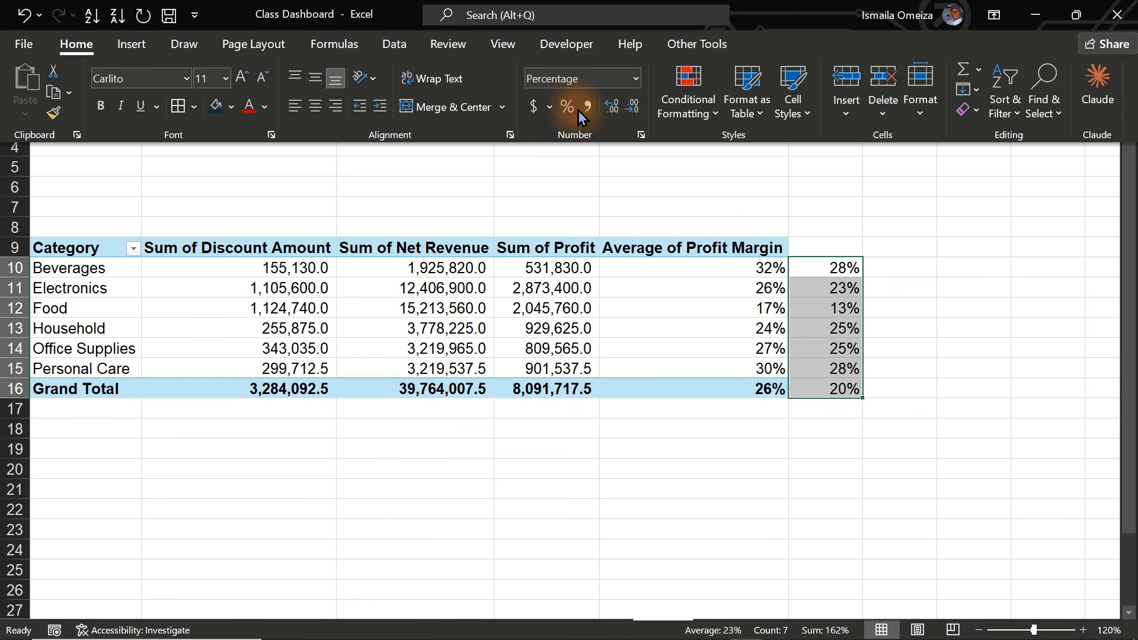
click(612, 107)
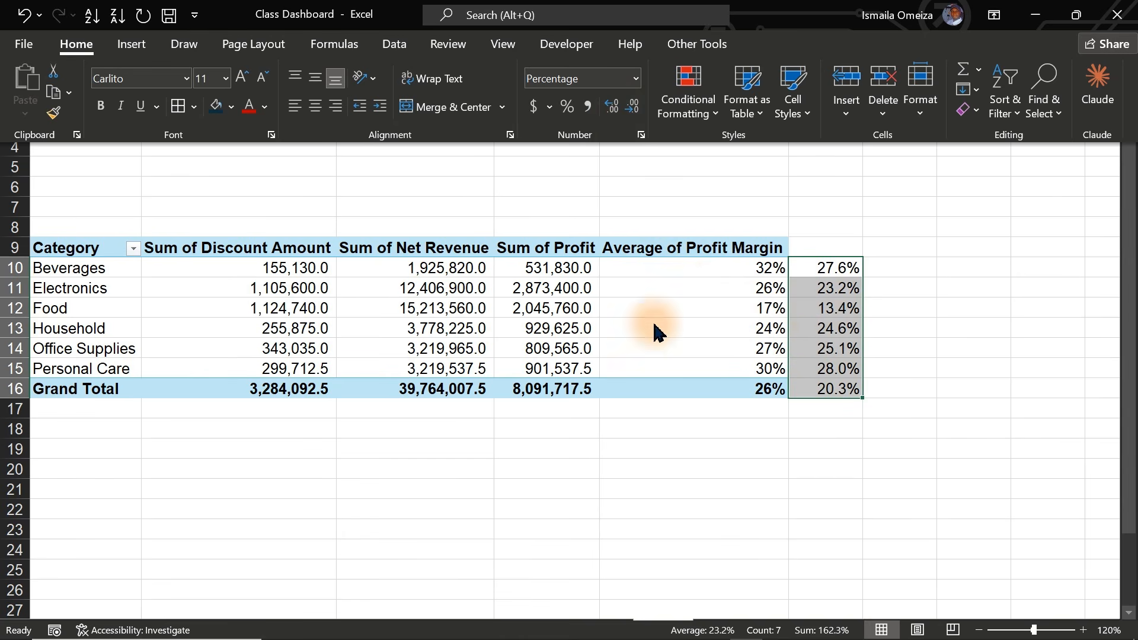
mouse_move(757, 288)
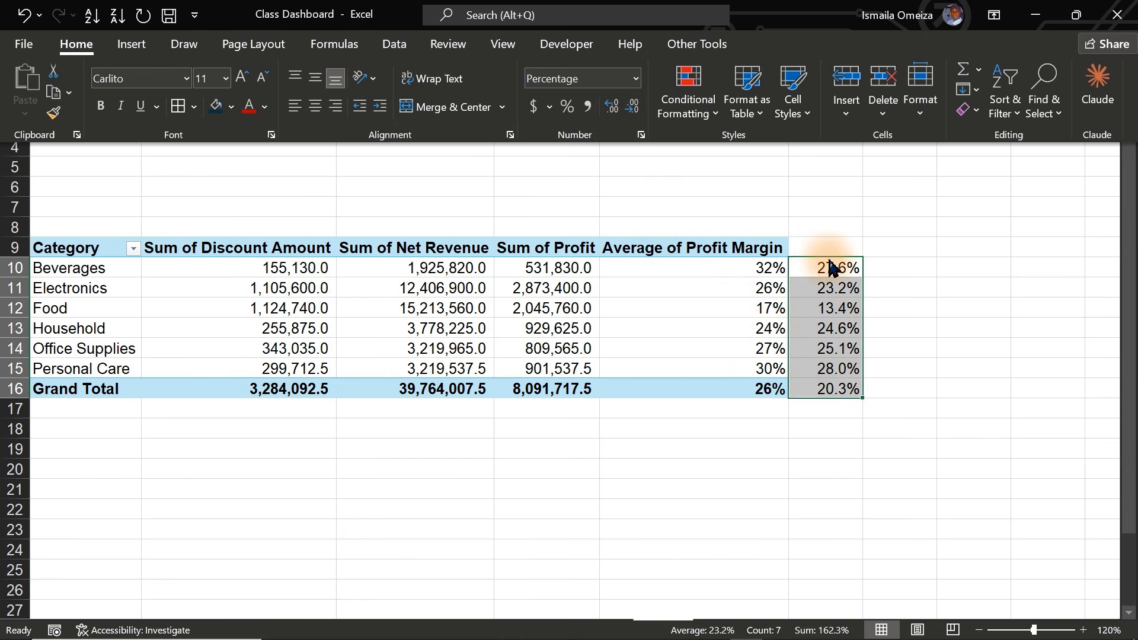
key(ctrl+shift+F1)
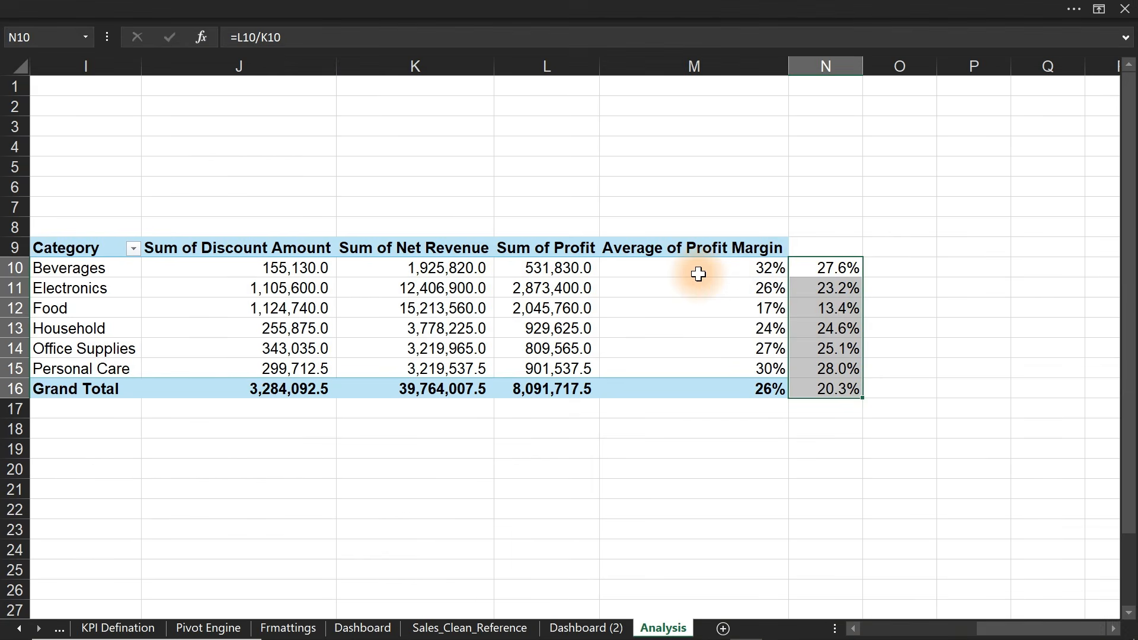
- On Sales_Clean_Reference, inspect the first rows' Profit, Net Revenue and Profit Margin values
click(420, 623)
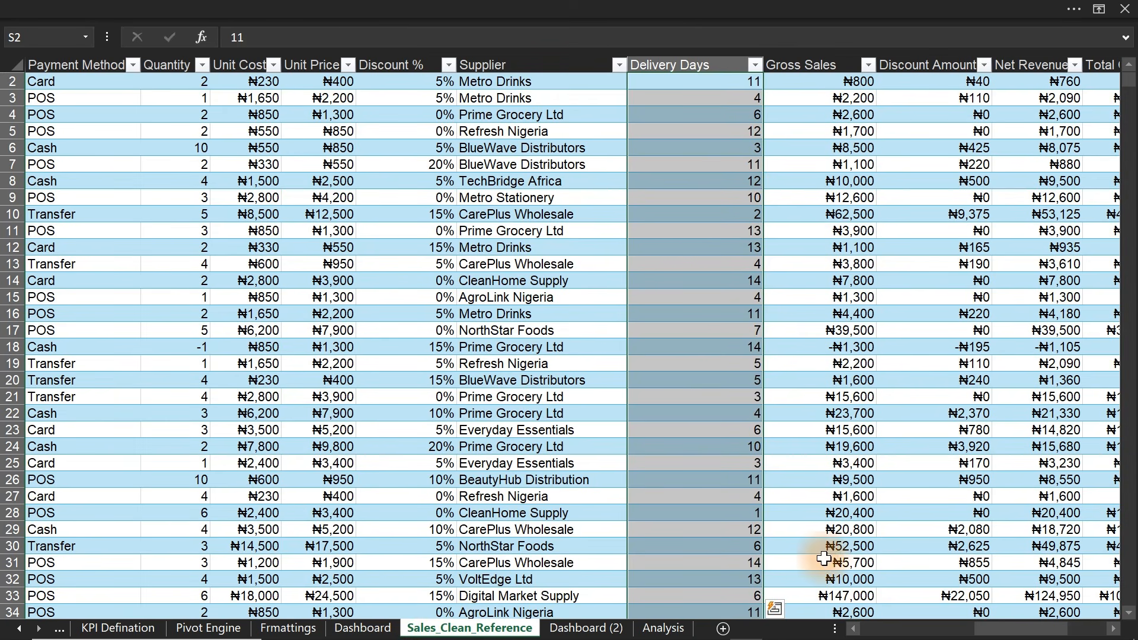
drag(1017, 629, 1051, 633)
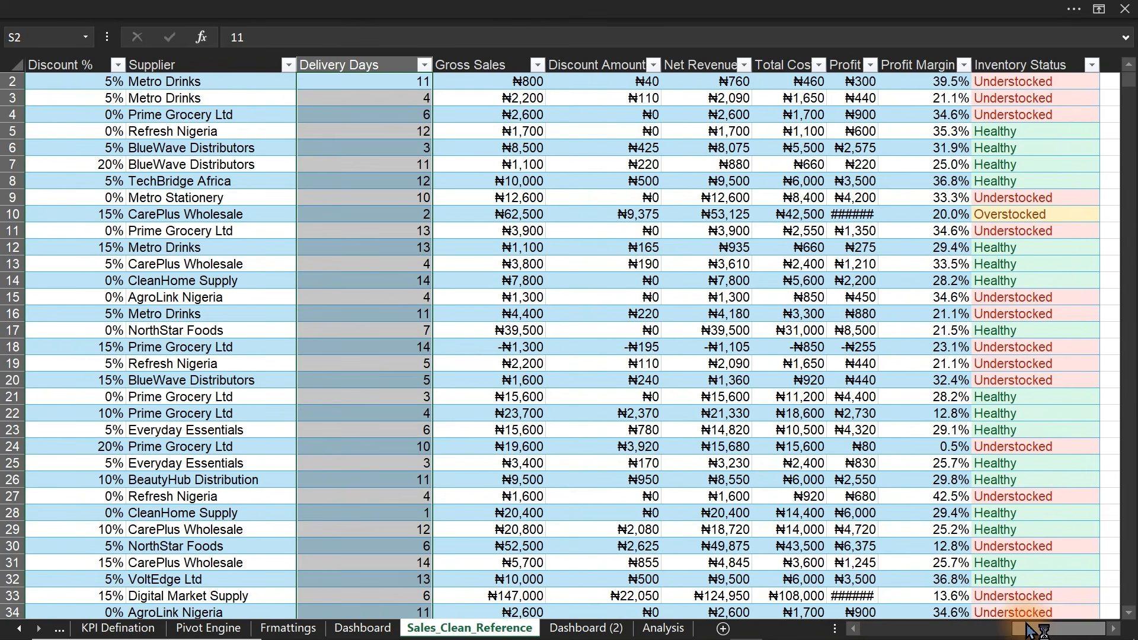
drag(932, 83, 943, 248)
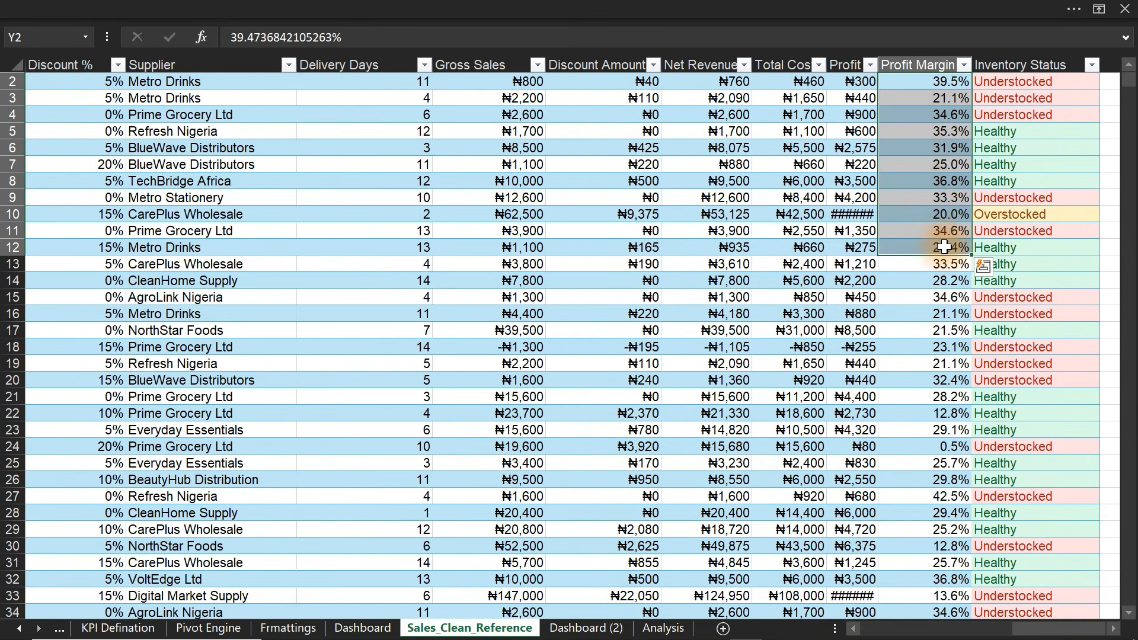
click(869, 84)
click(731, 82)
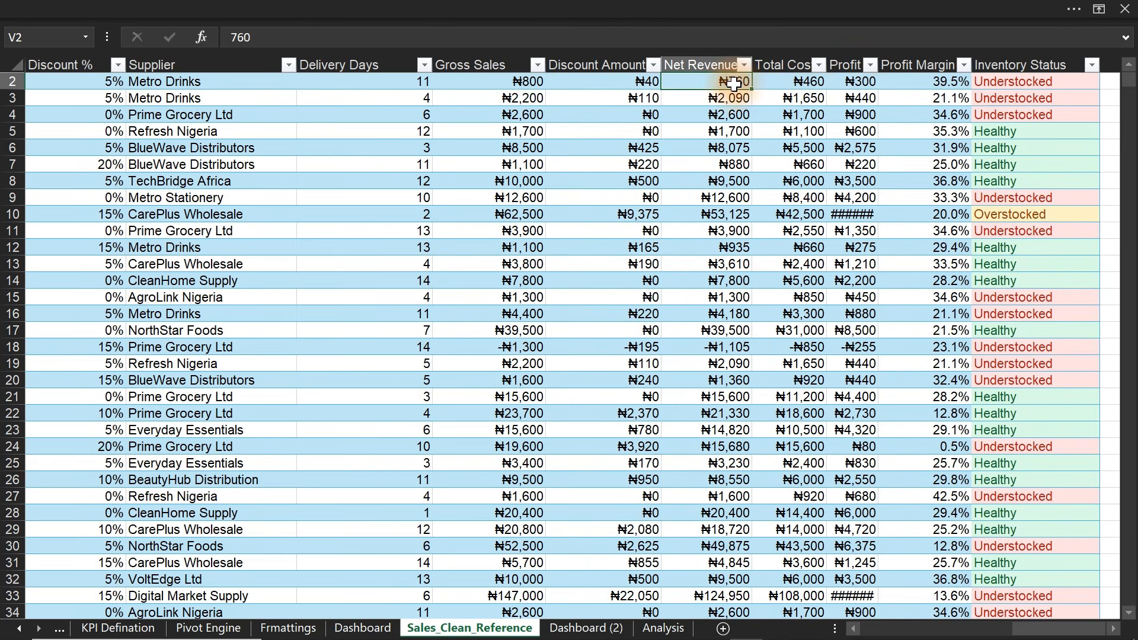
drag(940, 83, 935, 267)
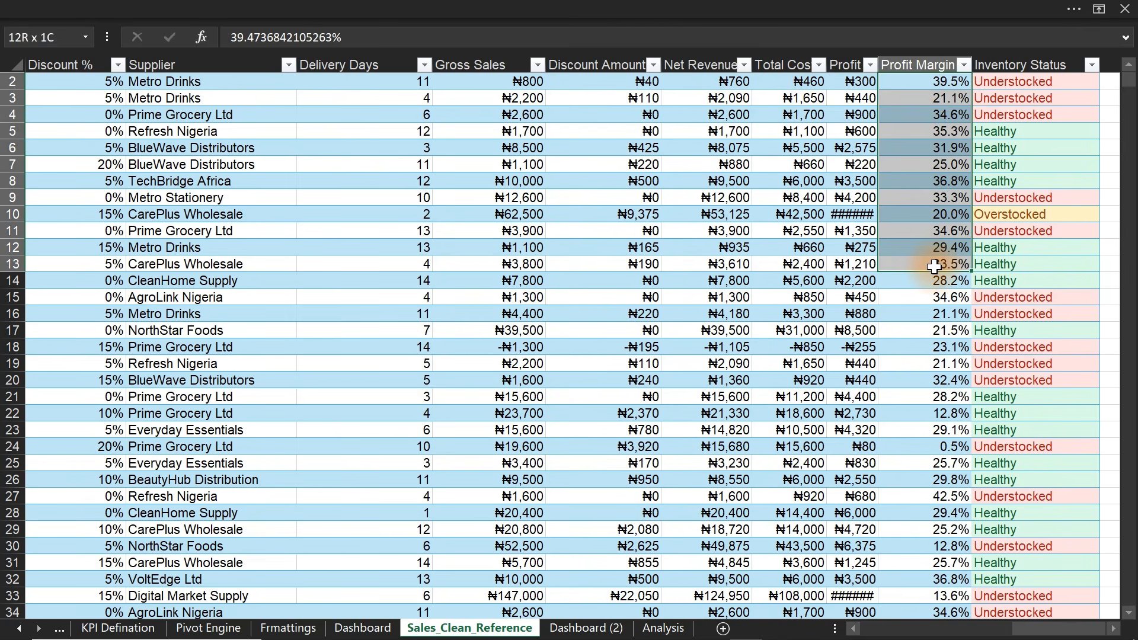
- Inspect the Household average margin in M13 and its pivot menu without making changes
click(660, 630)
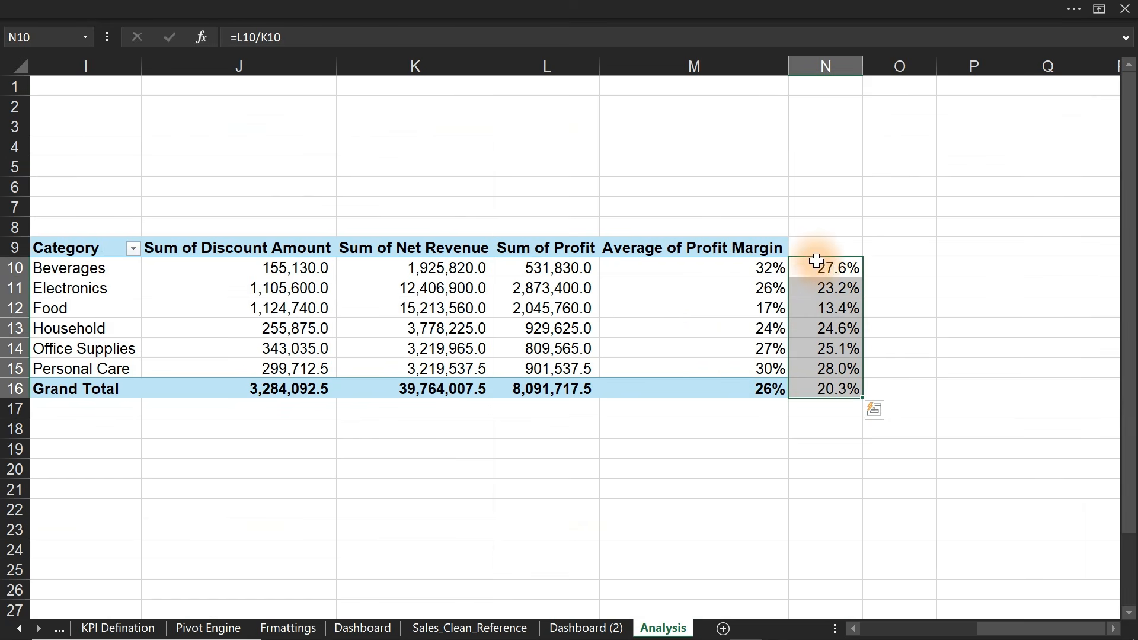
mouse_move(683, 322)
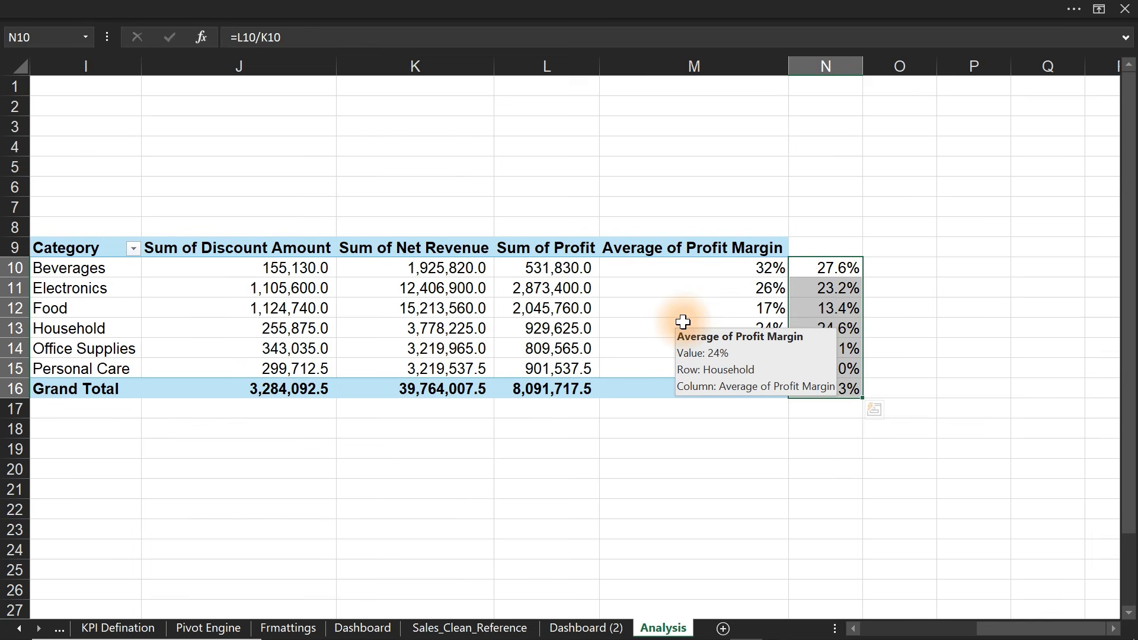
click(683, 324)
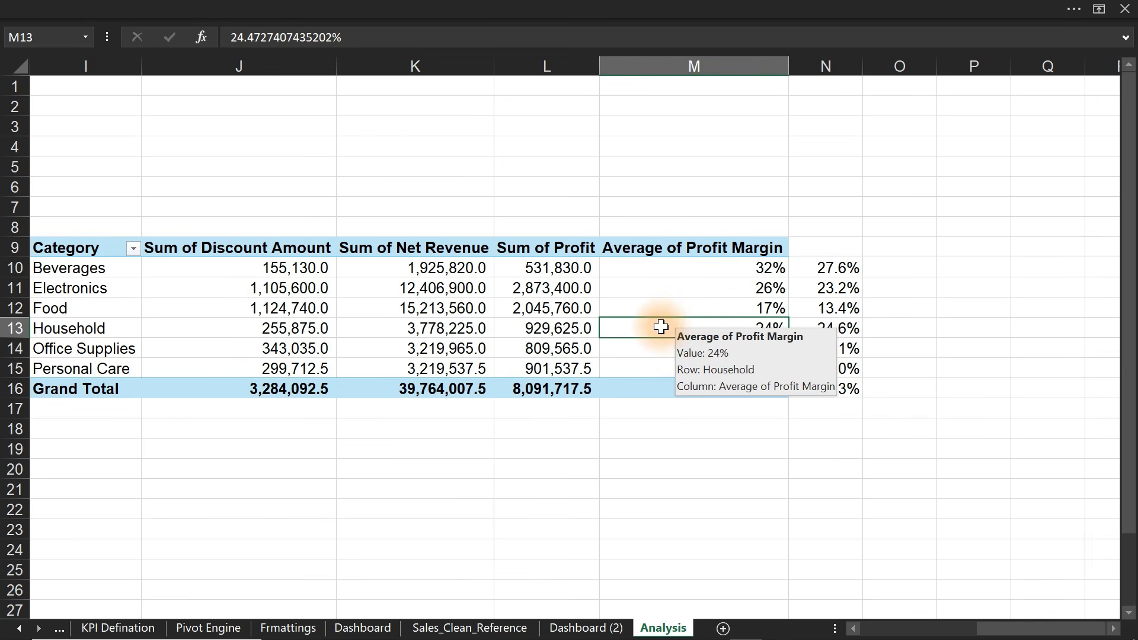
right_click(661, 326)
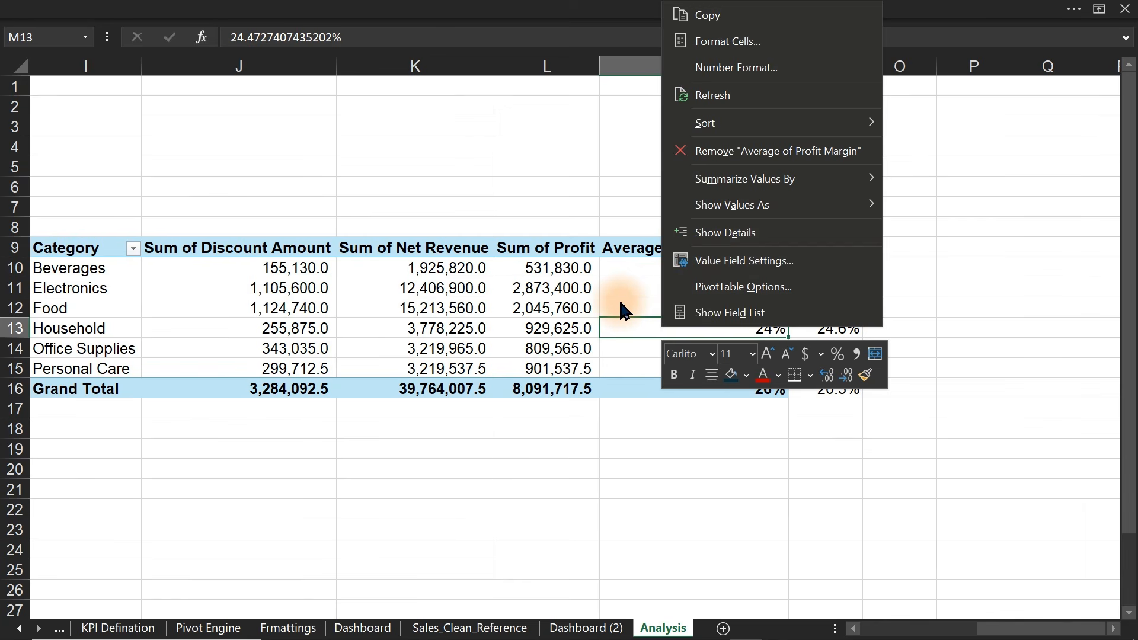
click(501, 463)
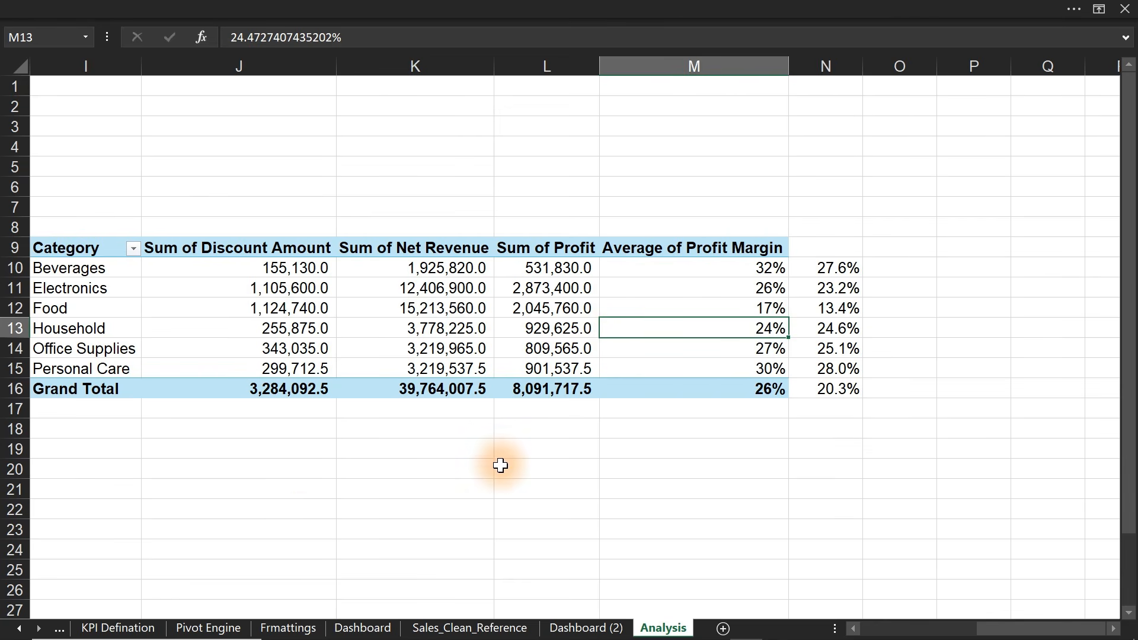
- Link K19 to the pivot categories with =I9:I15 and L19 to discounts with =J9:J15
click(409, 456)
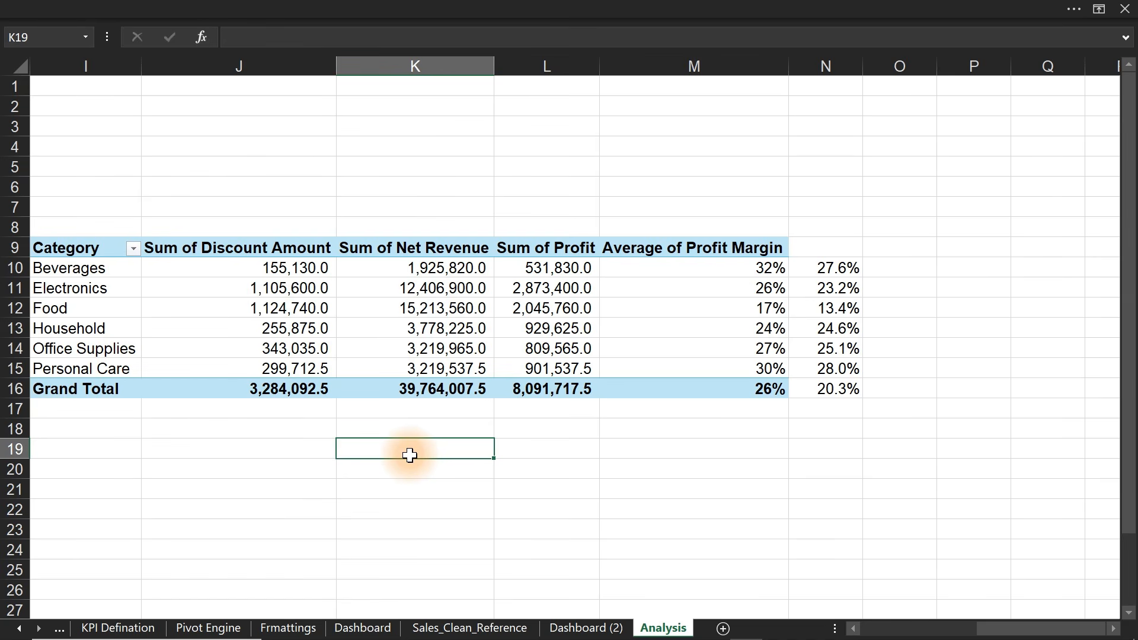
text(=)
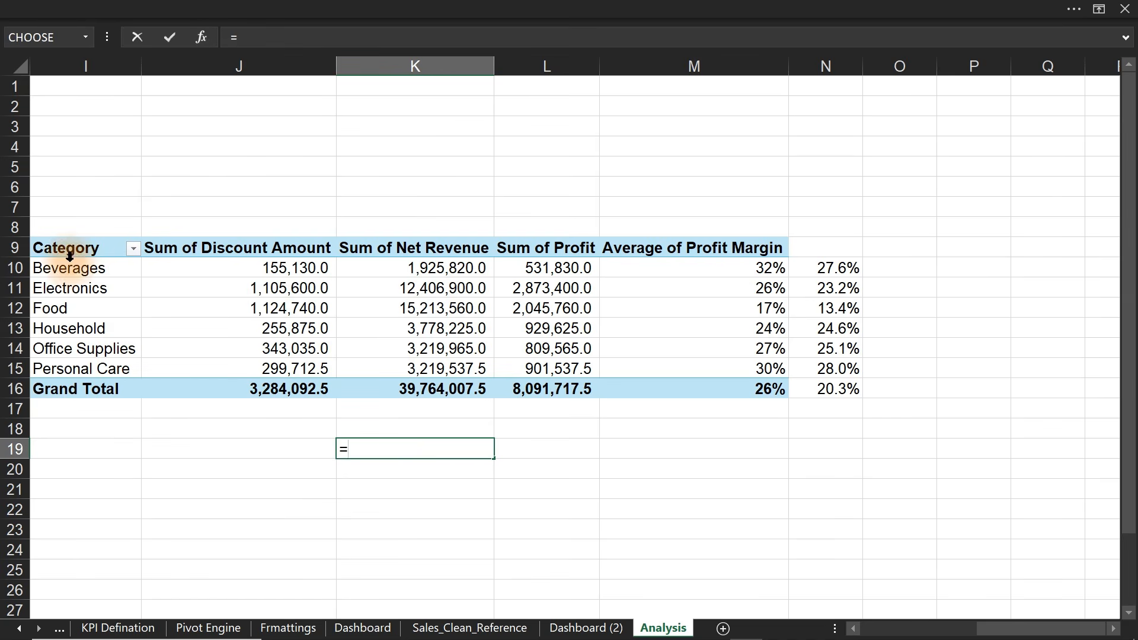
drag(56, 248, 76, 369)
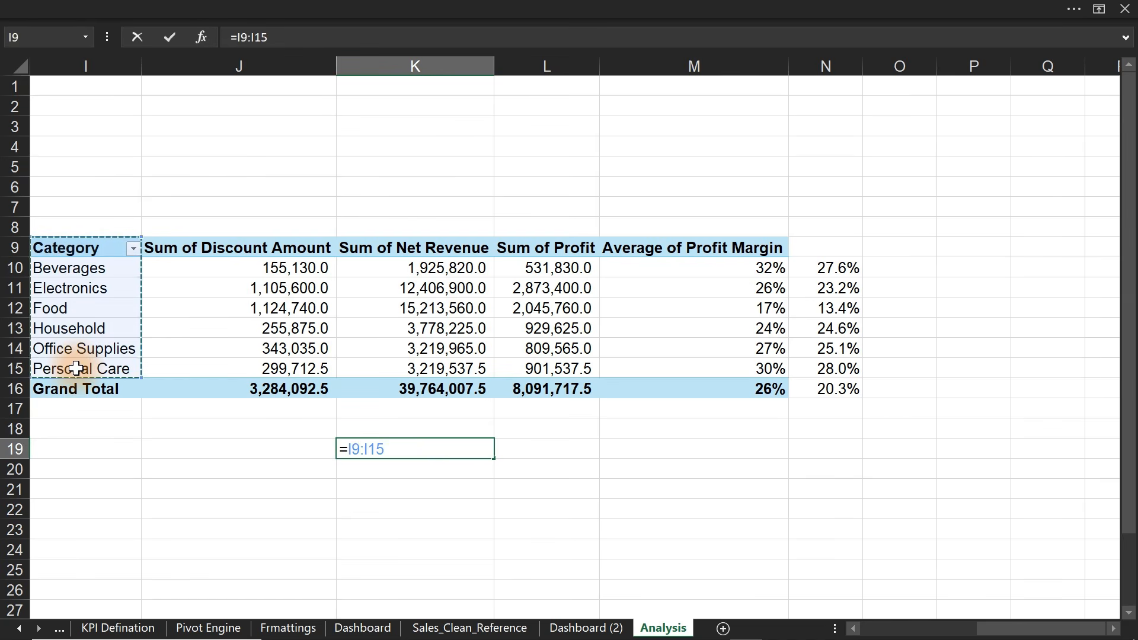
key(Return)
click(536, 451)
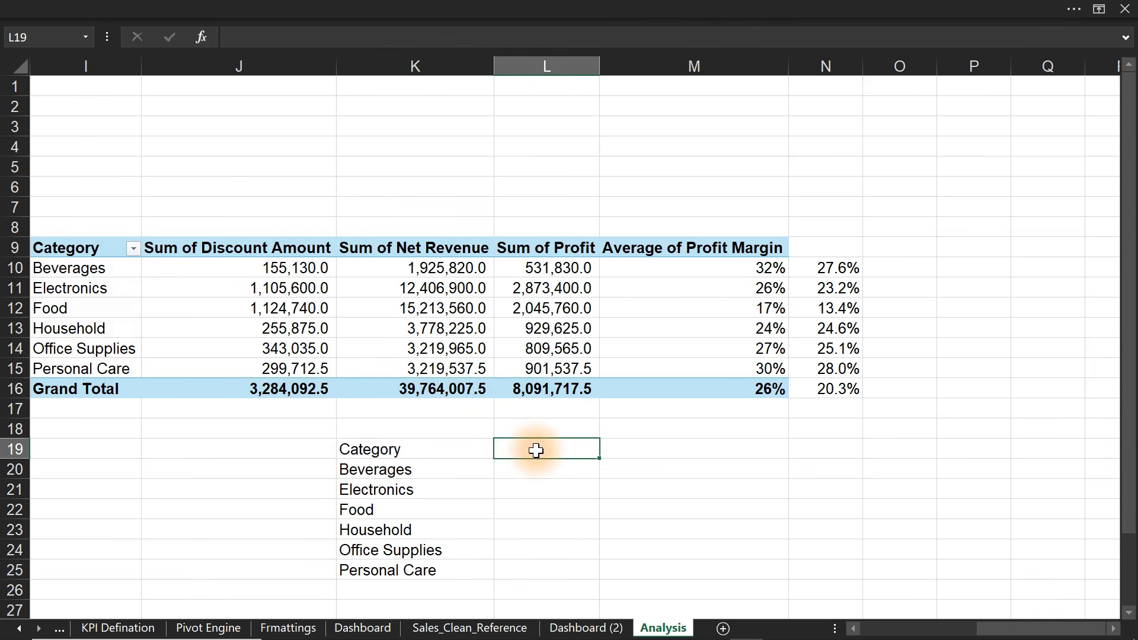
text(=)
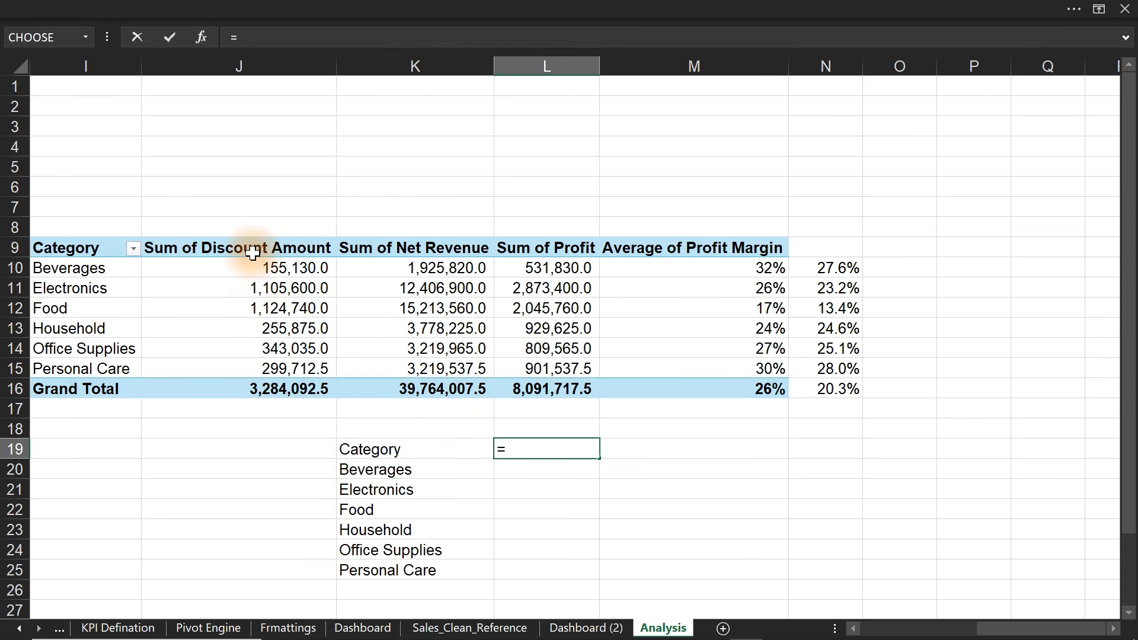
drag(254, 248, 273, 369)
key(Return)
- Head M19 'Profit Margin' and link M20 to =N10:N15, excluding the Grand Total row
click(645, 453)
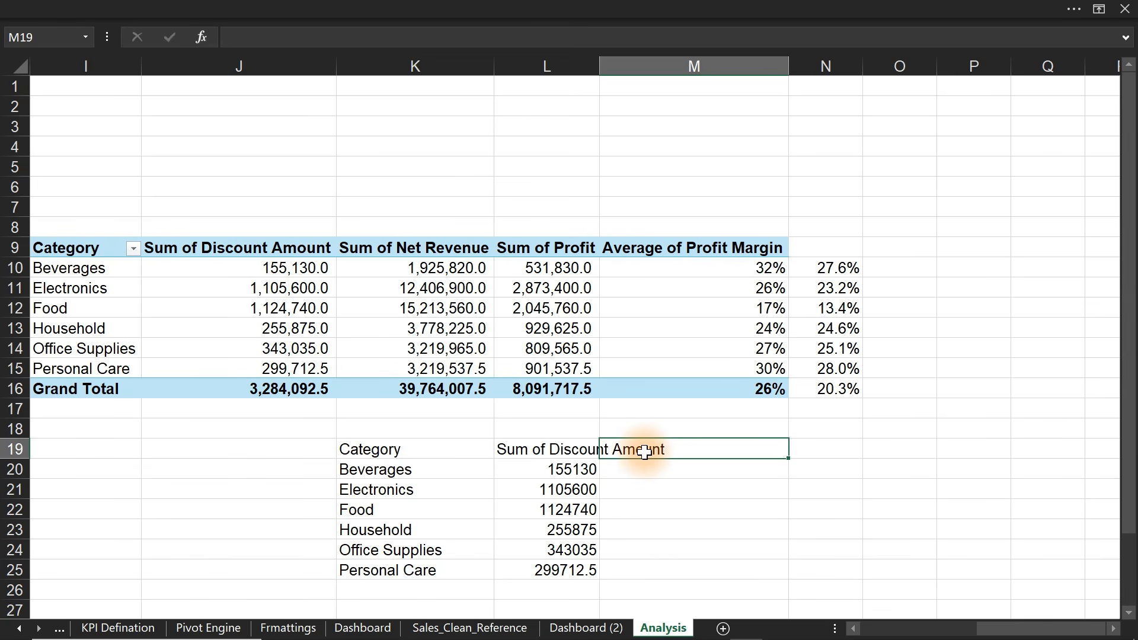
text(Profit Margin)
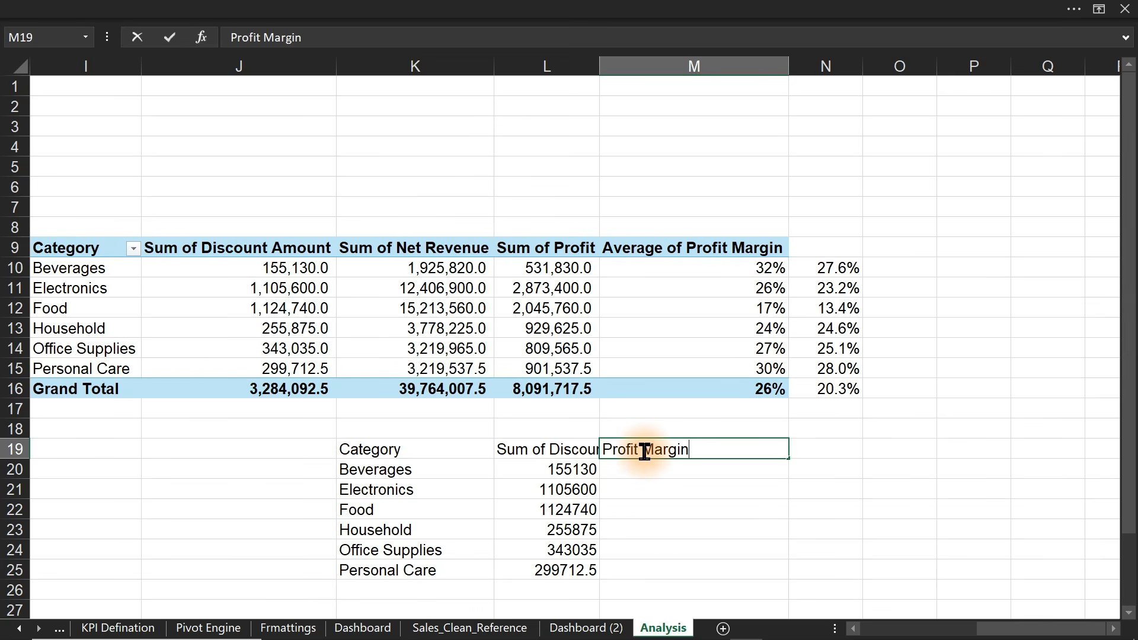
key(Return)
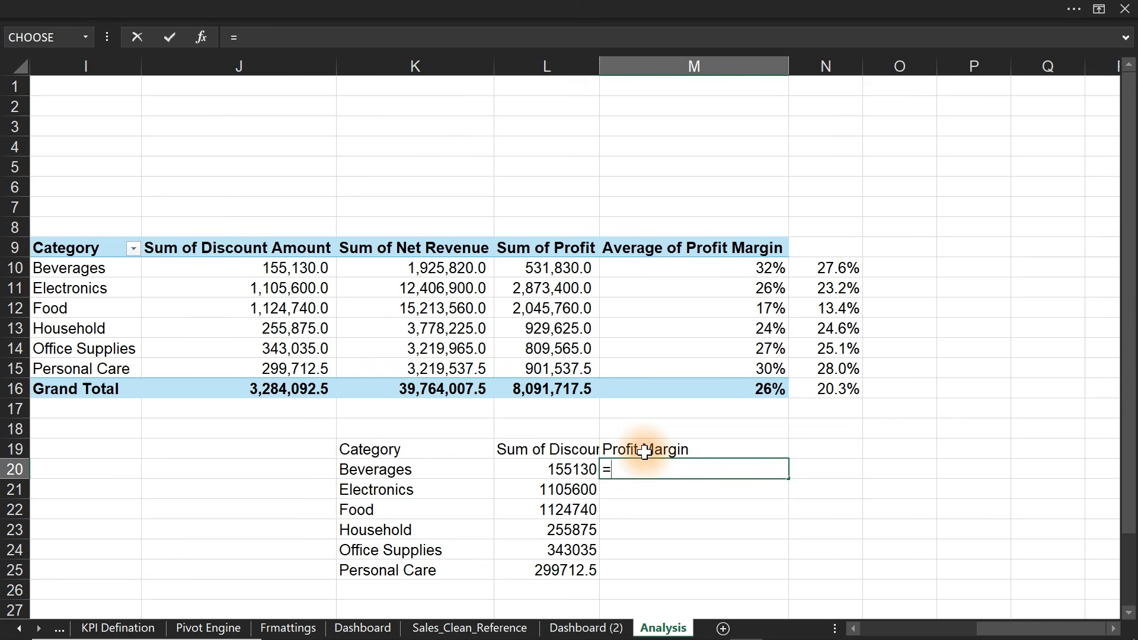
drag(830, 272, 838, 384)
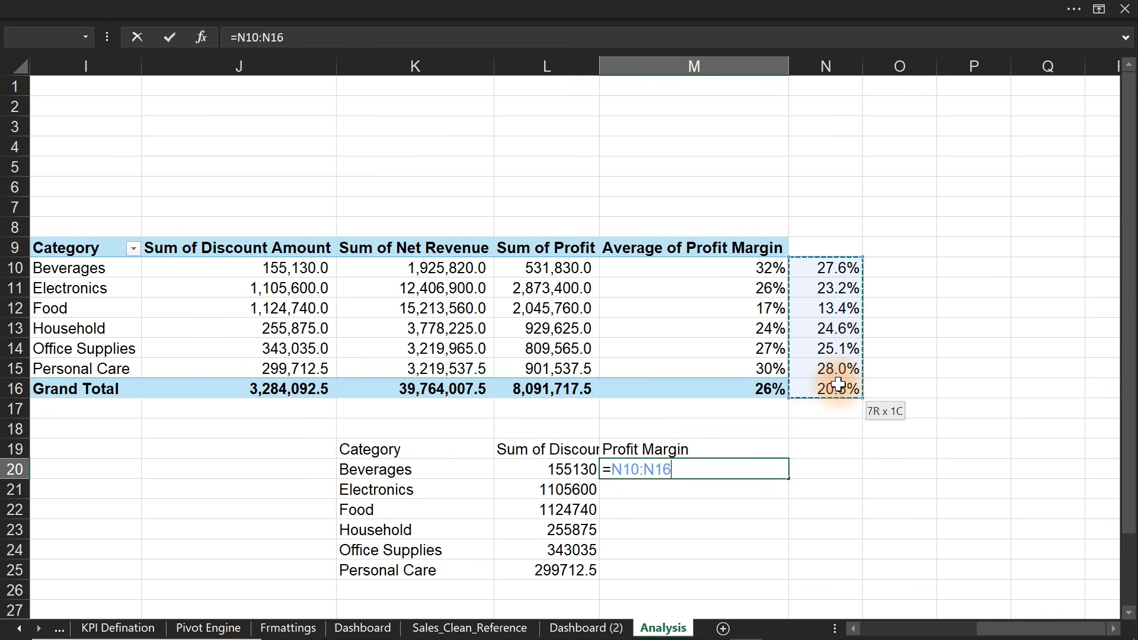
key(Return)
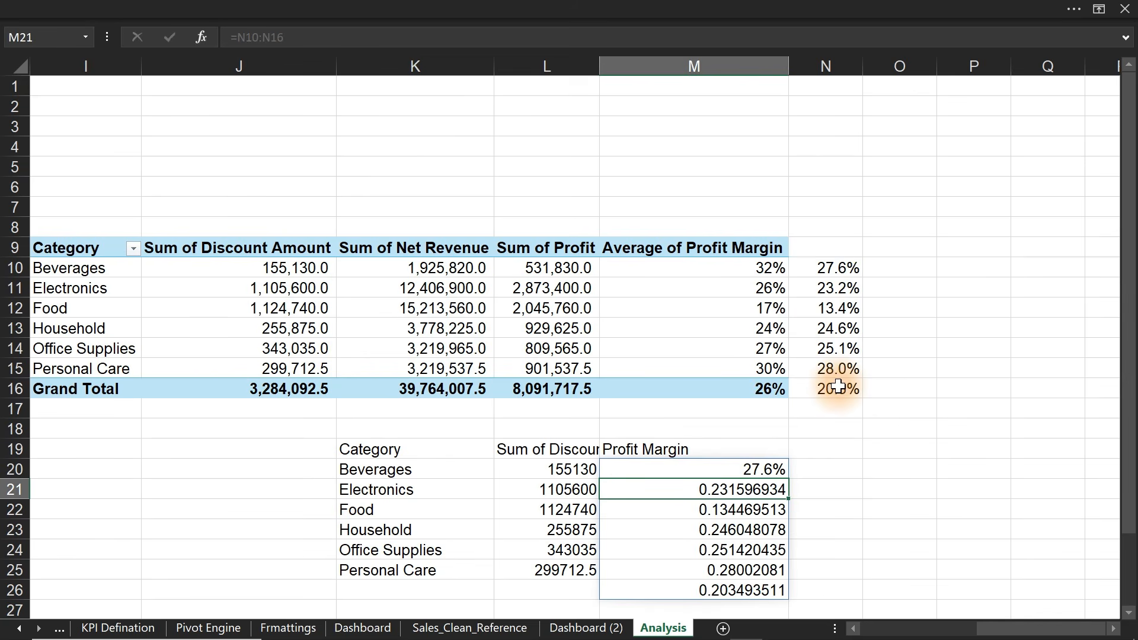
click(782, 469)
key(Delete)
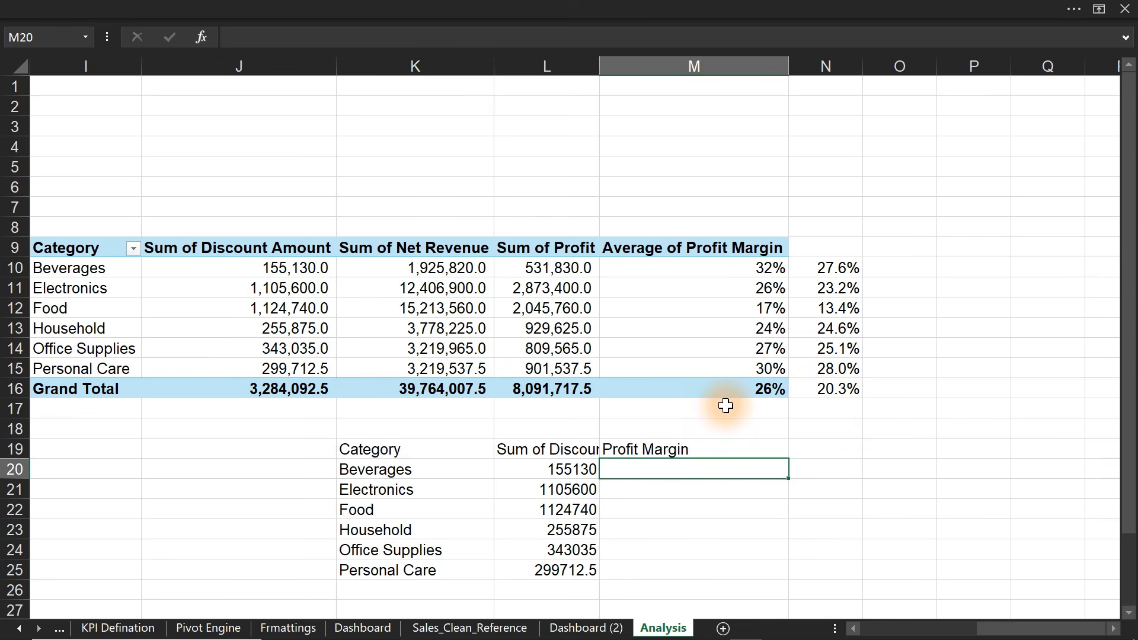
text(=)
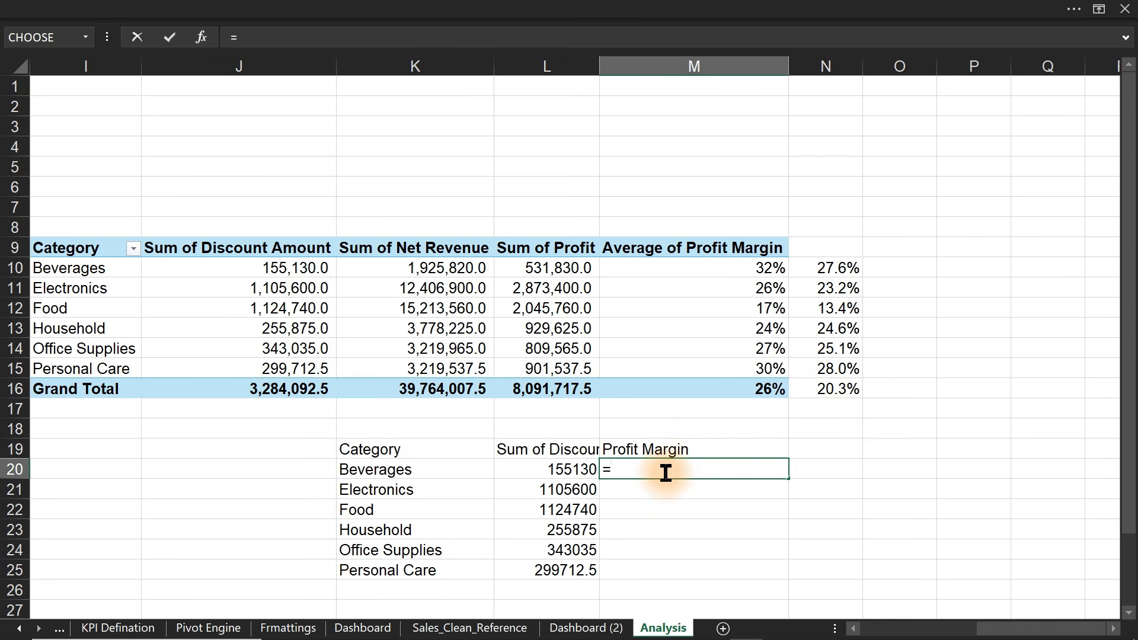
drag(844, 267, 833, 367)
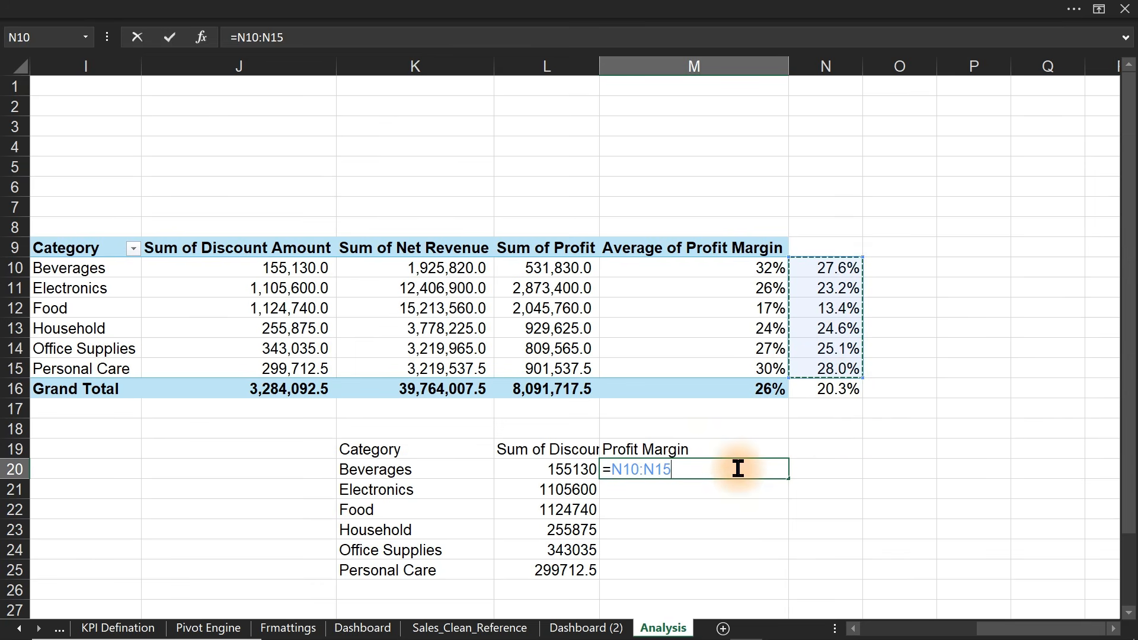
key(Return)
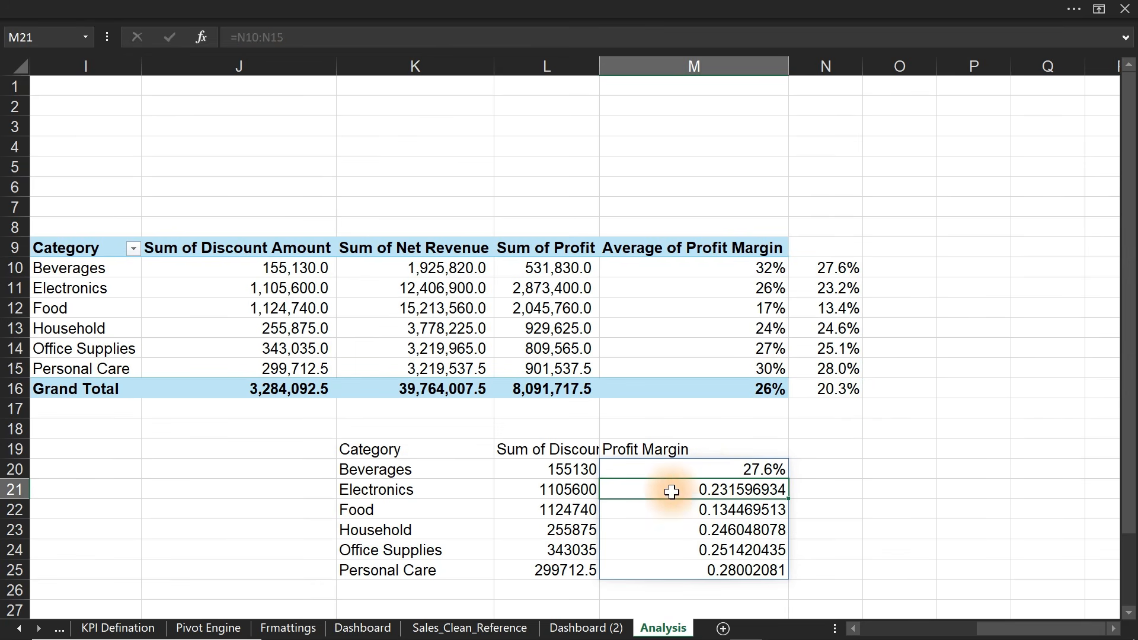
drag(666, 468, 666, 570)
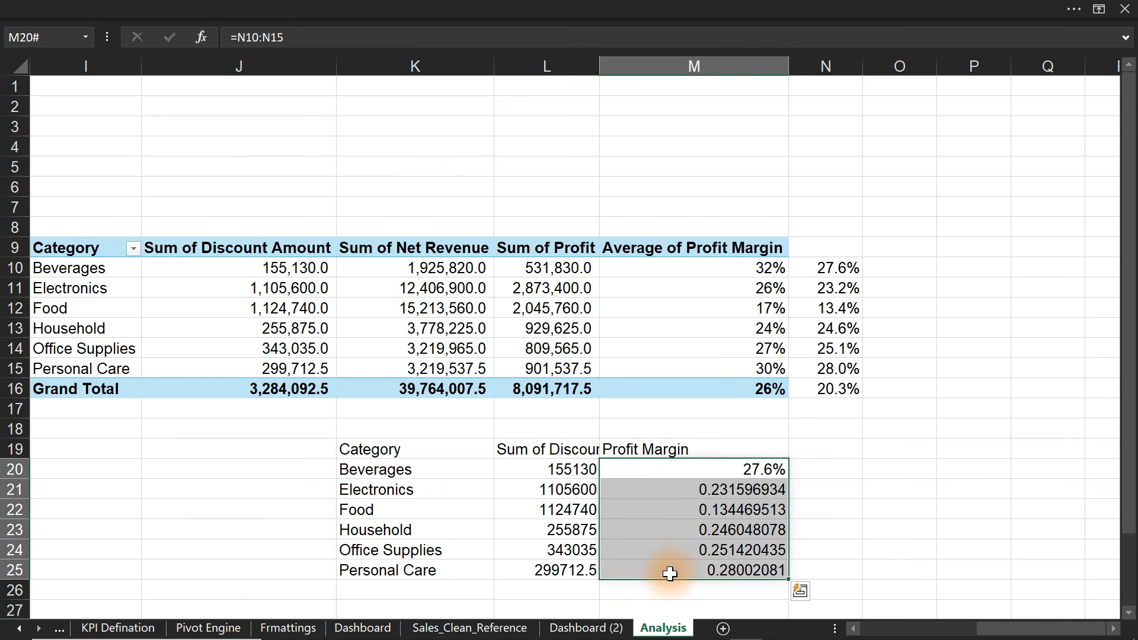
- Format the helper table's margins M20:M25 as whole percentages
click(352, 8)
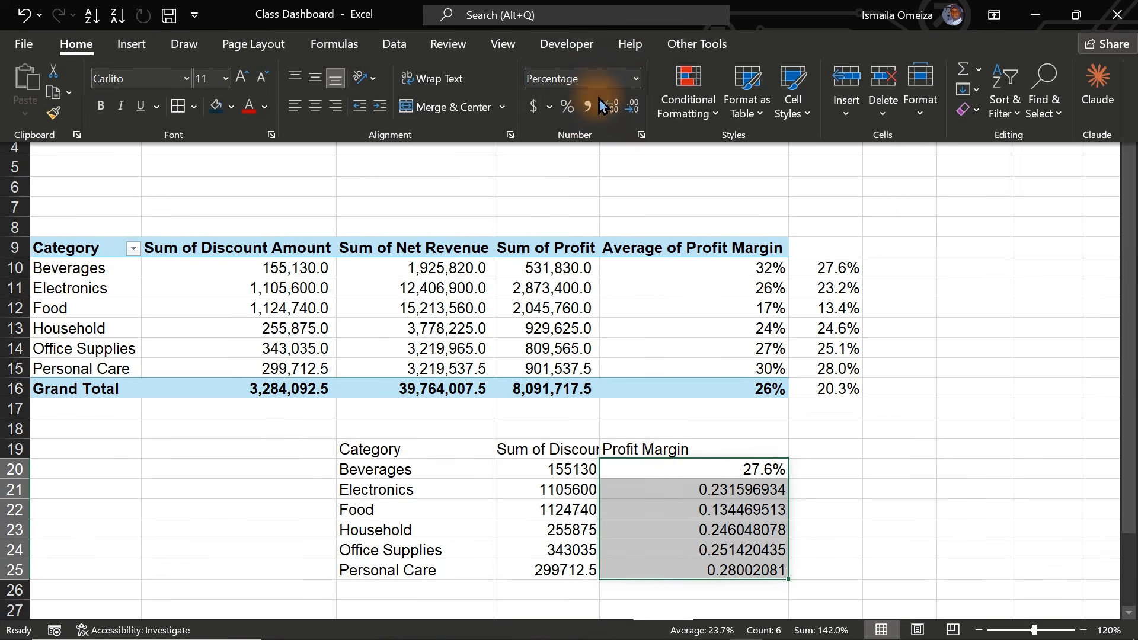
click(566, 107)
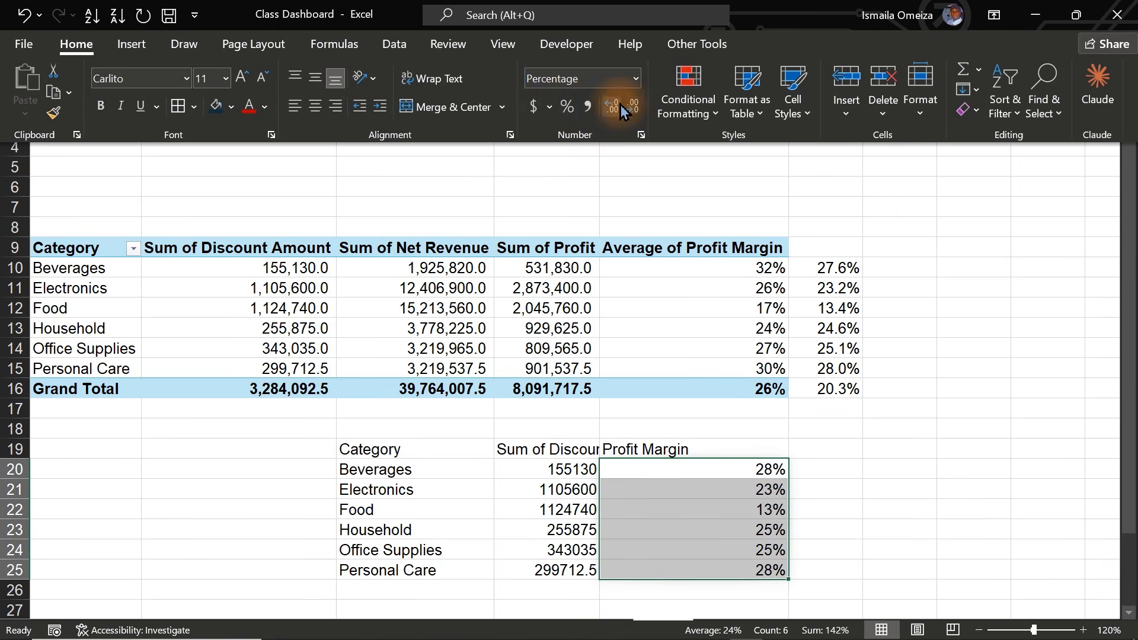
click(562, 479)
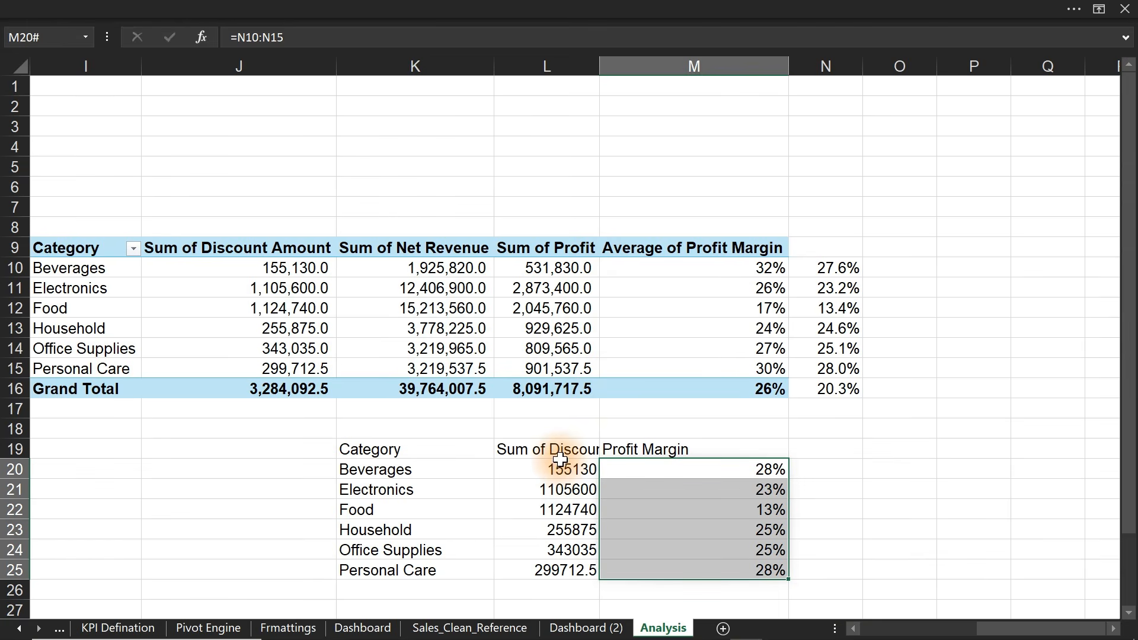
- Show the discount amounts L20:L25 with no decimals, then select pivot headers J9:L9
drag(559, 463, 559, 565)
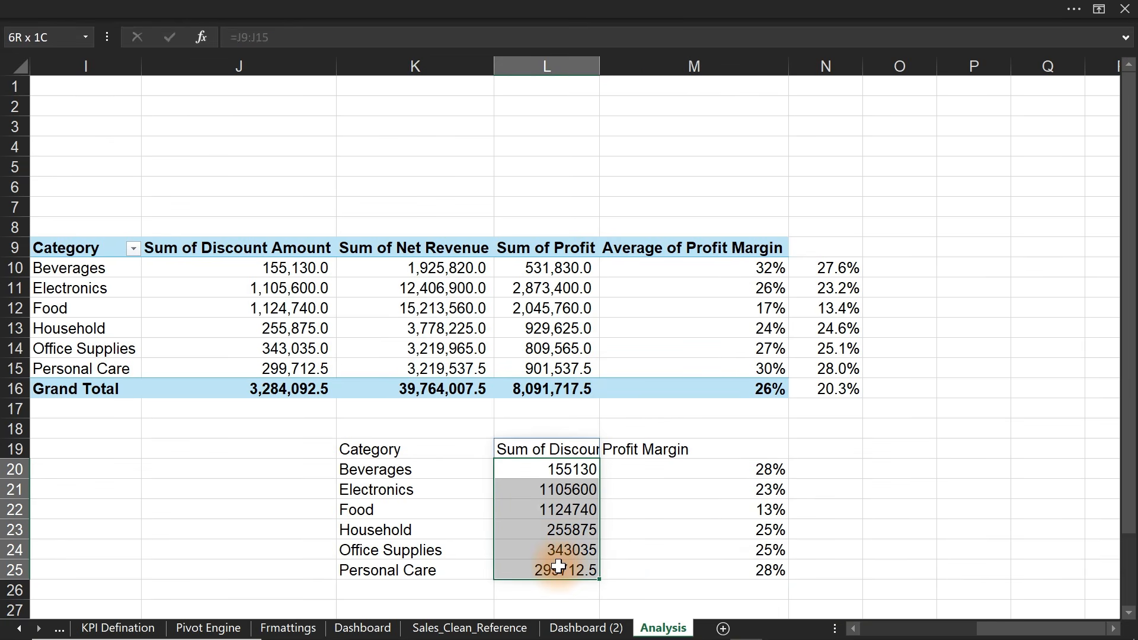
click(515, 8)
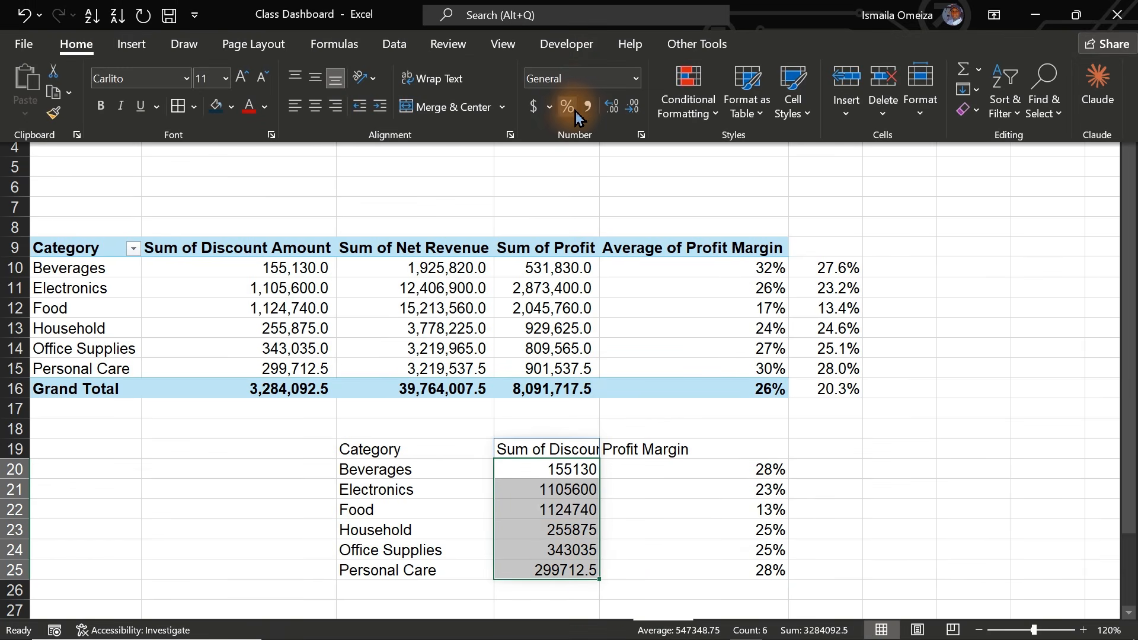
click(615, 107)
click(615, 107)
click(614, 107)
click(632, 107)
click(631, 107)
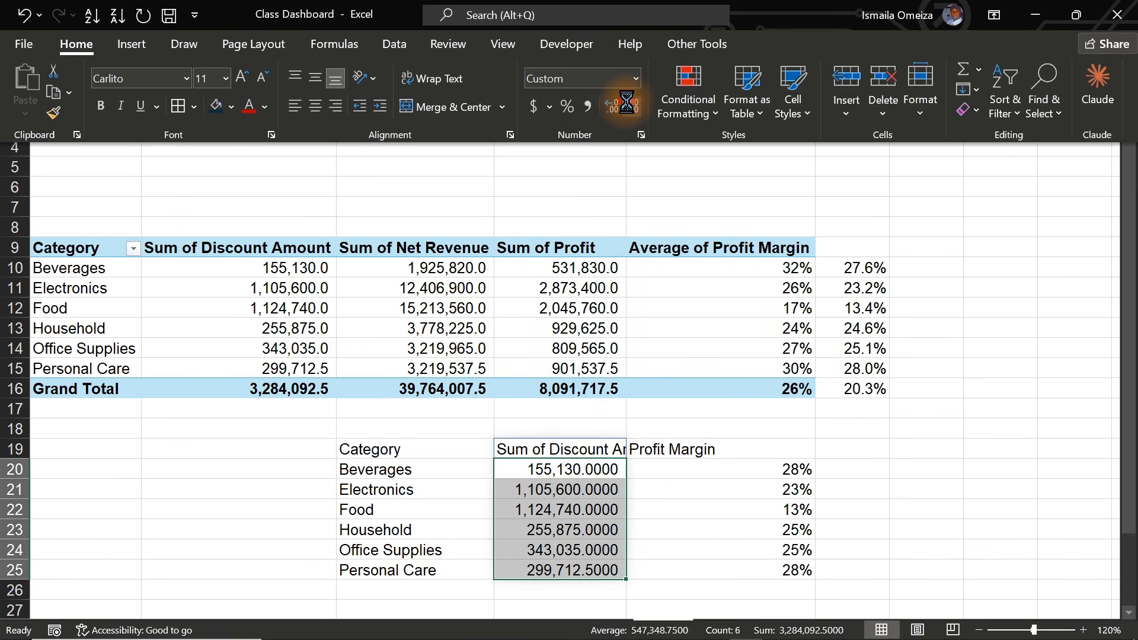
click(631, 107)
click(632, 107)
click(632, 107)
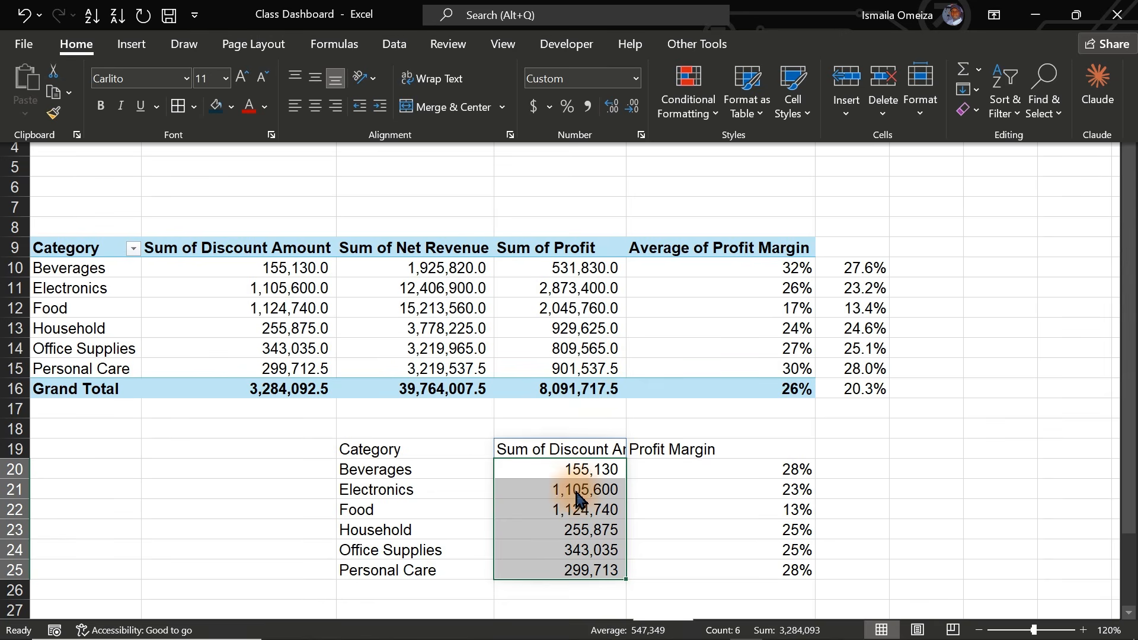
key(ctrl+shift+F1)
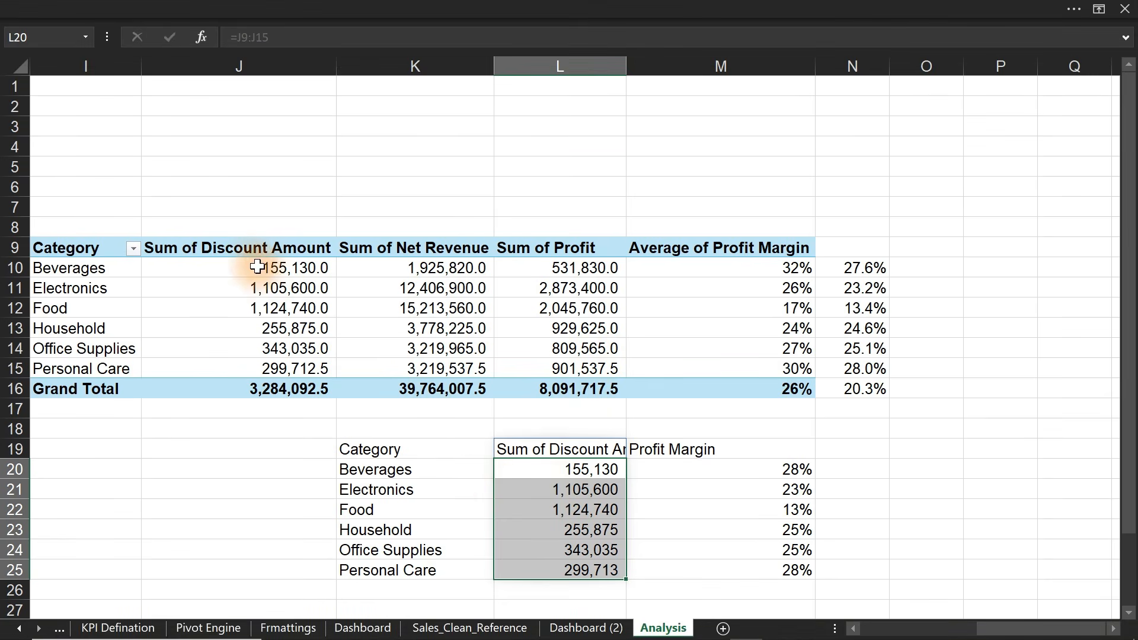
drag(202, 249, 565, 244)
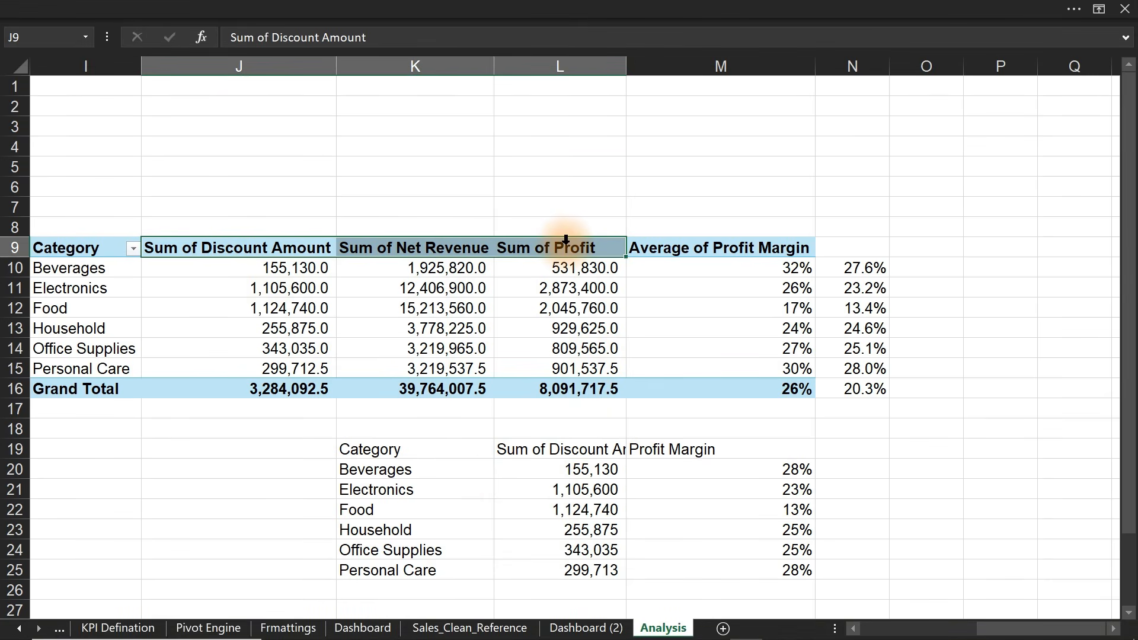
- Replace 'Sum of ' with nothing in headers J9:L9, then select helper table K19:M25
key(ctrl+h)
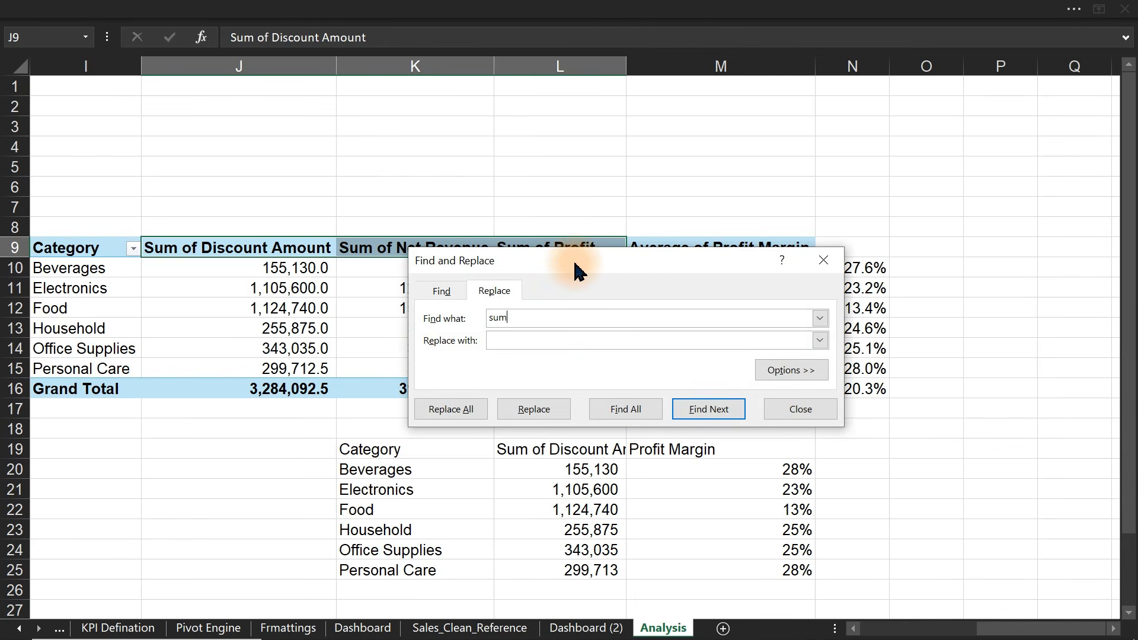
click(466, 415)
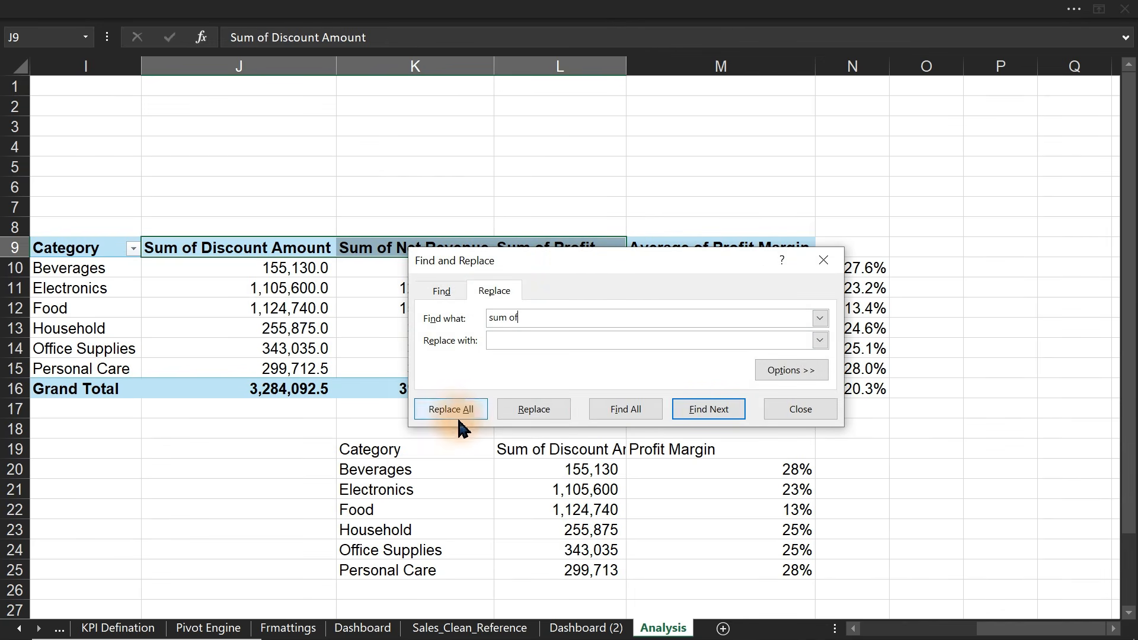
click(588, 378)
key(Escape)
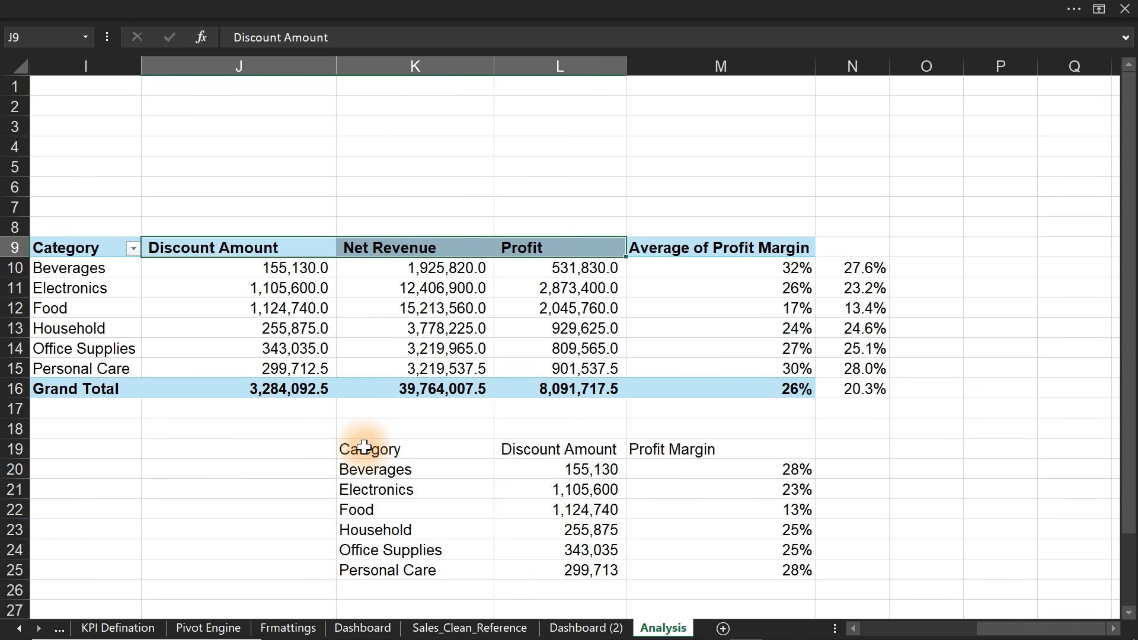
drag(365, 449, 747, 572)
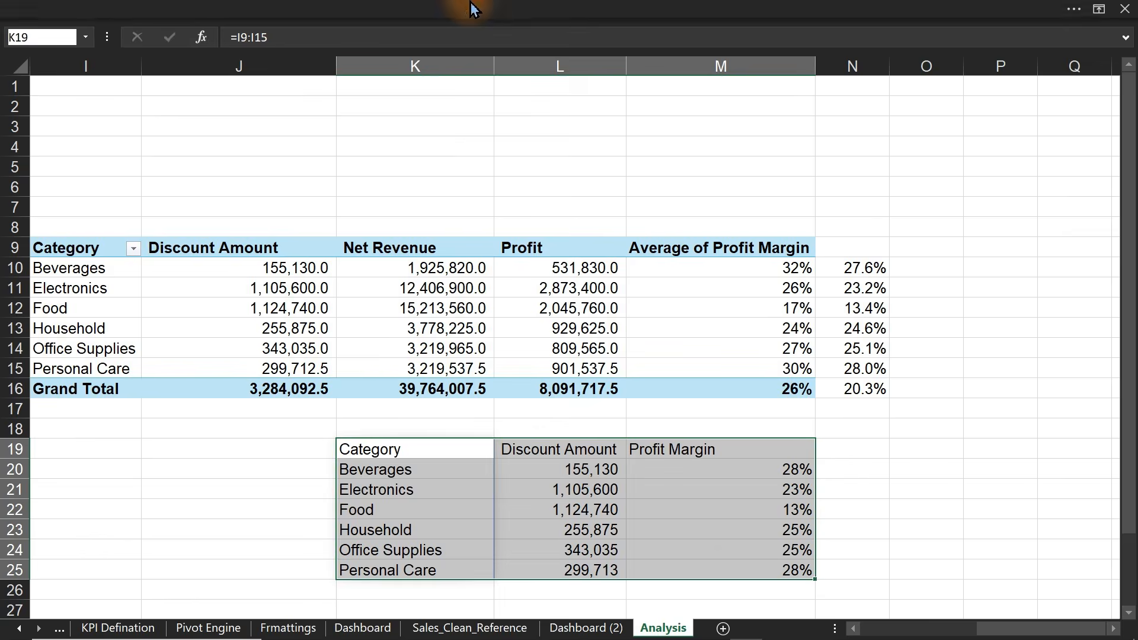
- Insert the recommended column-and-line combo chart from the helper table
click(541, 8)
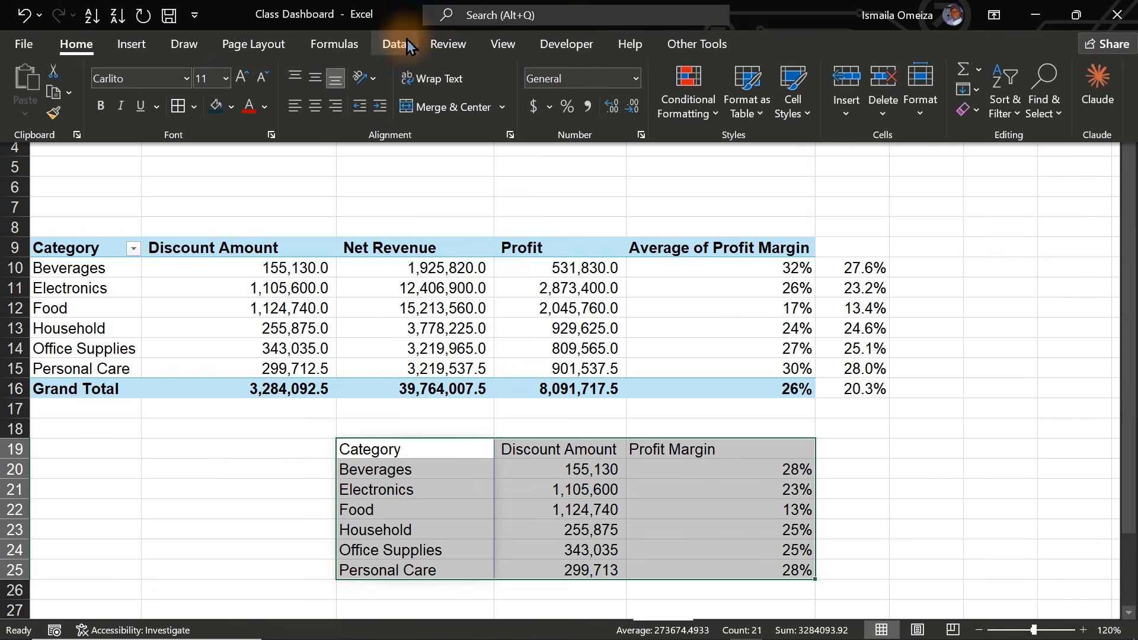
click(139, 49)
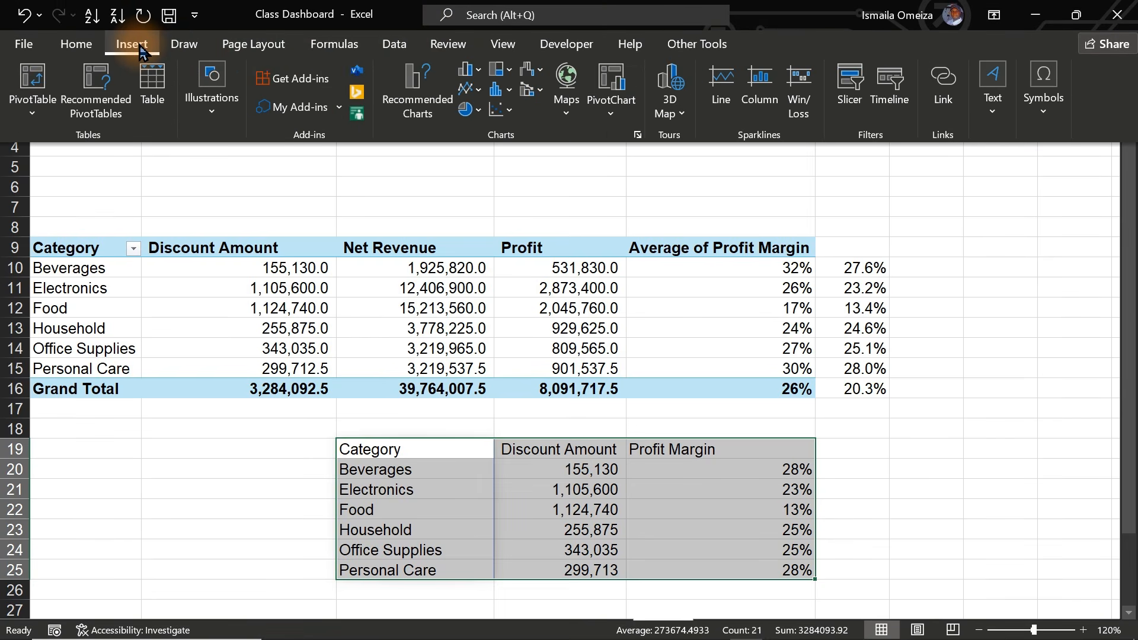
click(416, 95)
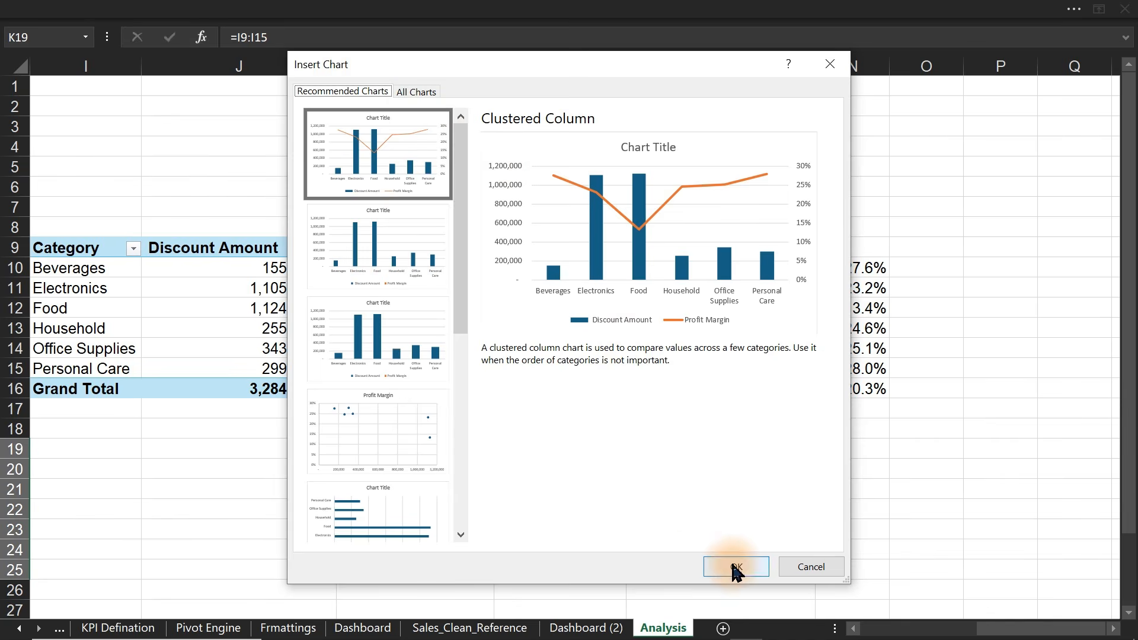
click(736, 567)
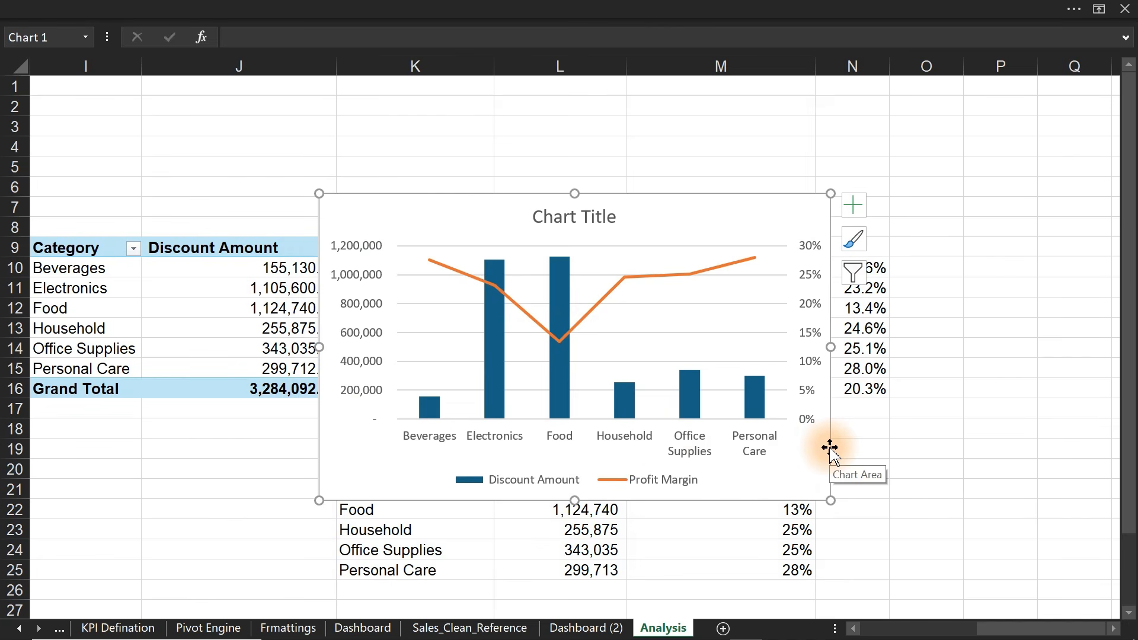
- Title the chart 'Discount Amount & Profi Margin by Category' and remove it from Analysis
double_click(578, 213)
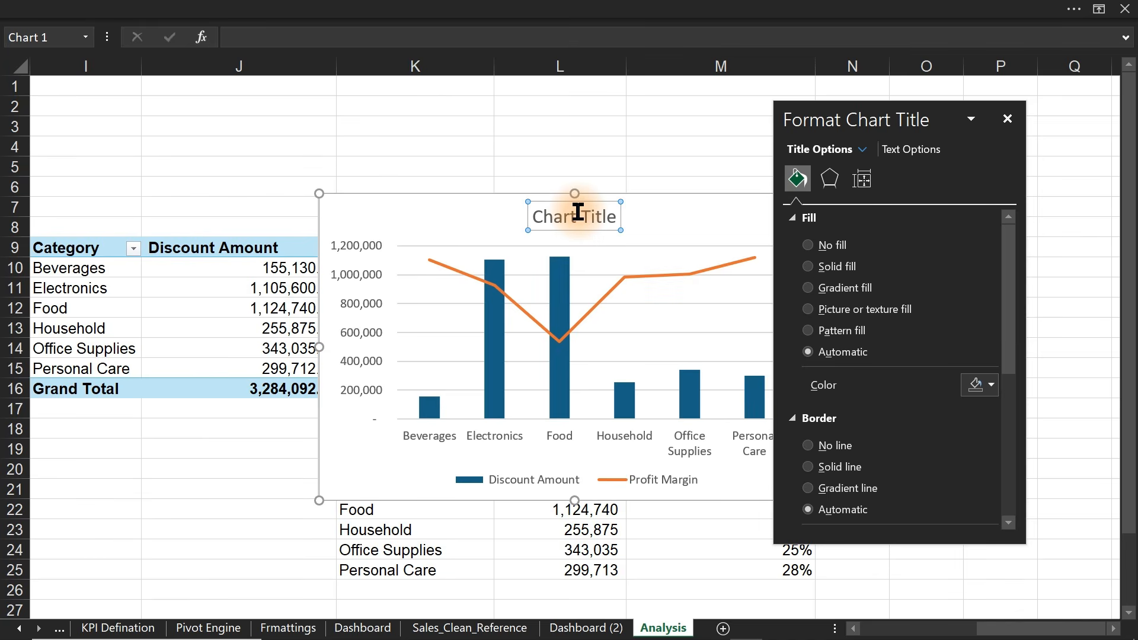
text(Disco)
text(unt Amount & Profi Margin by Category)
key(Return)
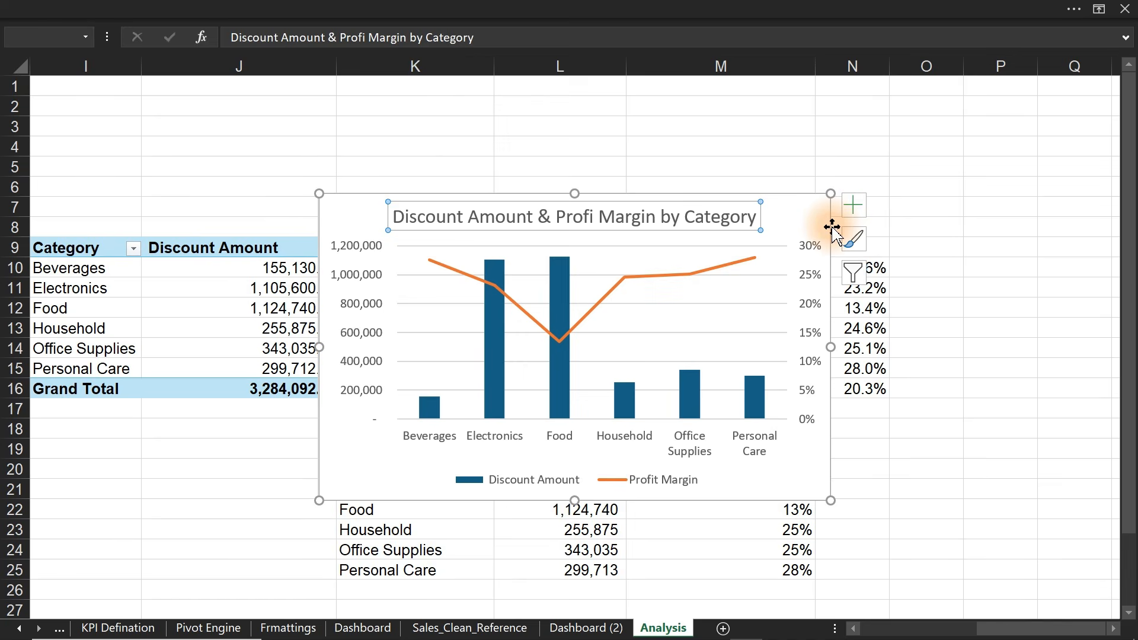
click(831, 227)
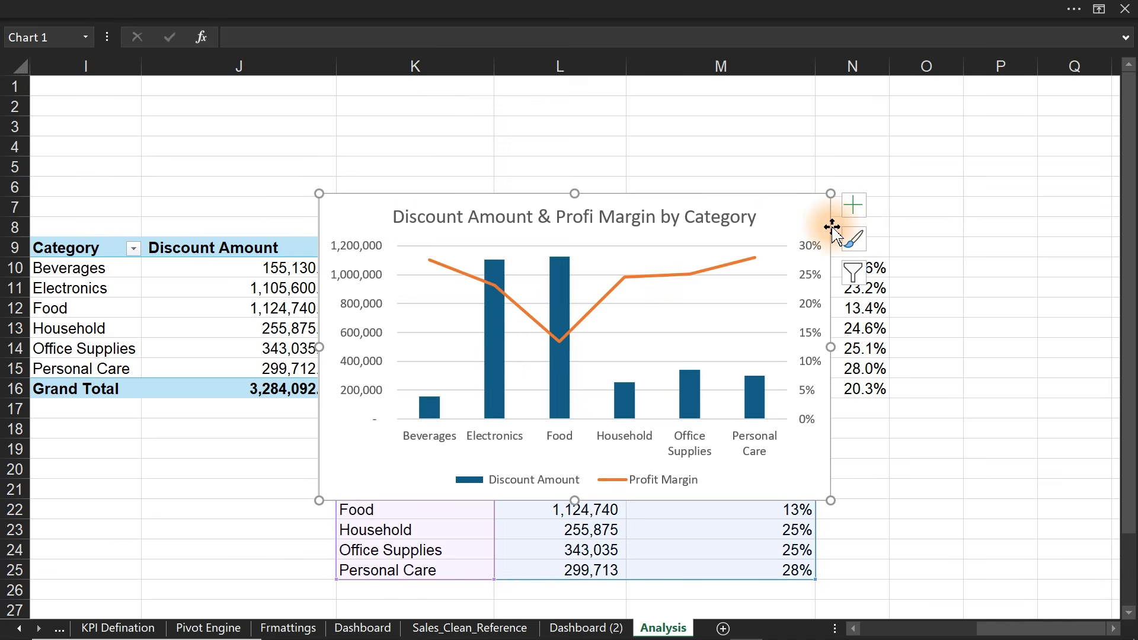
key(Delete)
- Paste the chart onto Dashboard (2) and centre it below the KPI cards
click(572, 630)
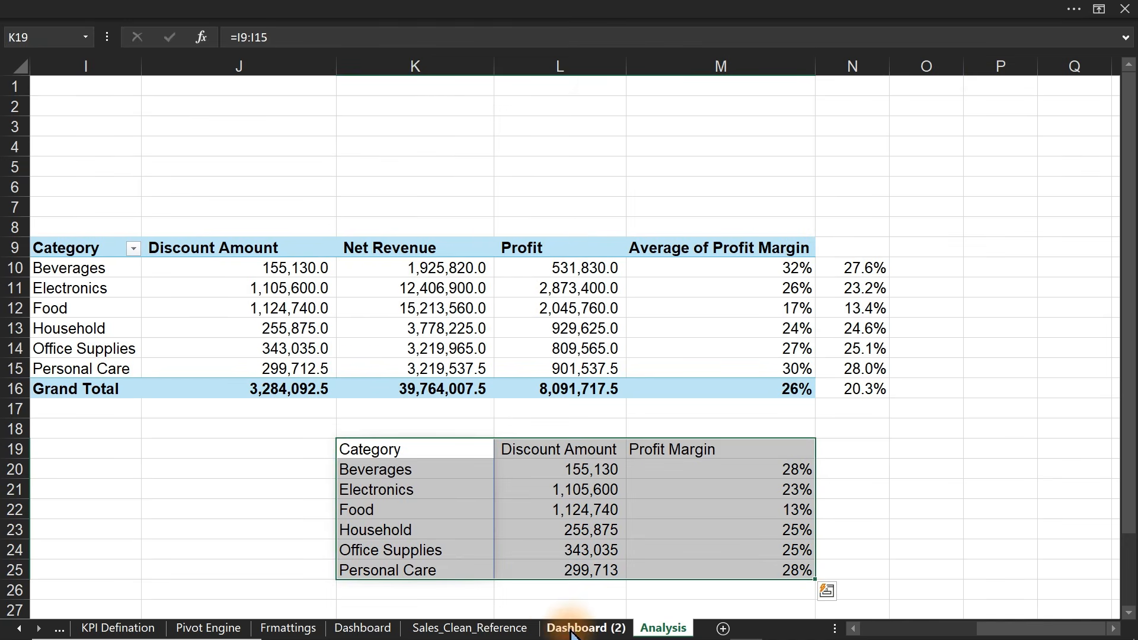
click(366, 373)
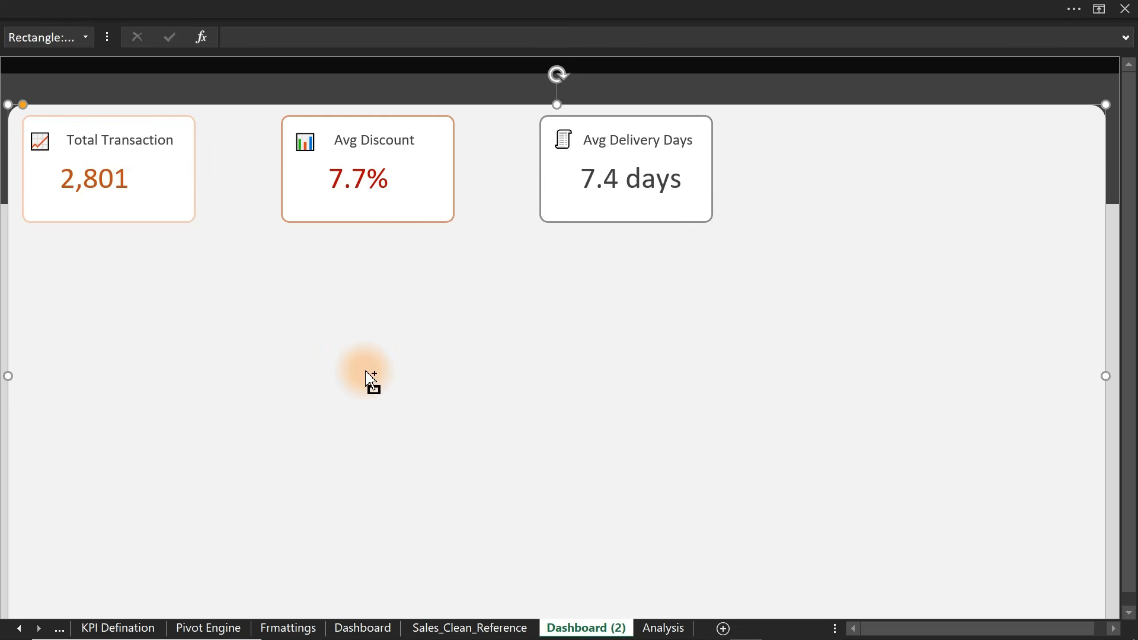
key(ctrl+v)
drag(313, 310, 326, 439)
double_click(325, 439)
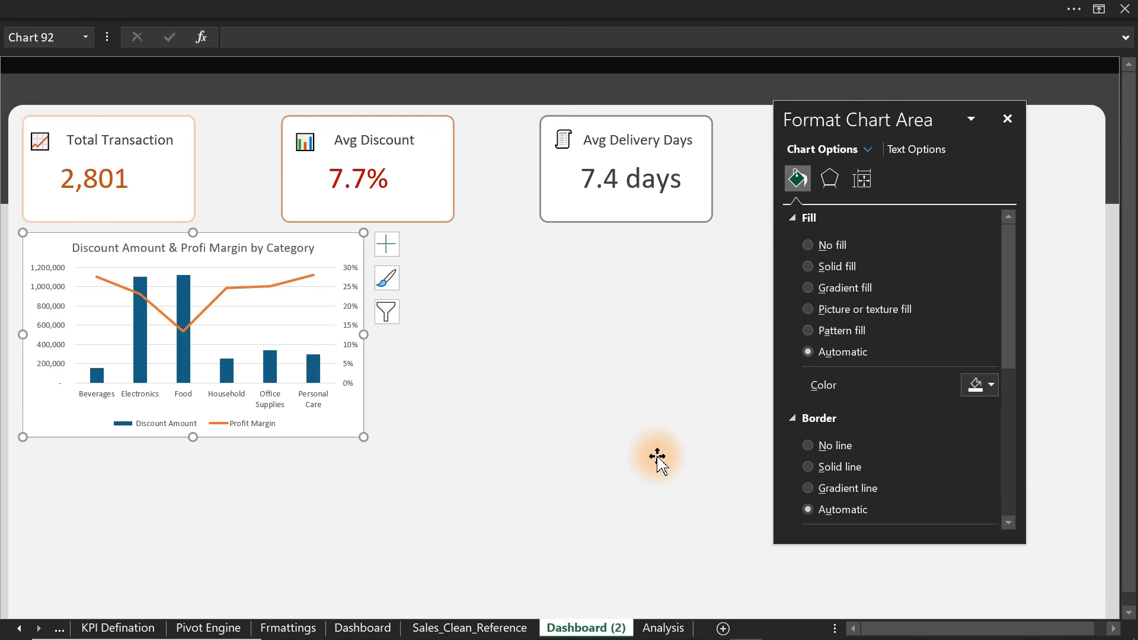
click(1008, 118)
drag(346, 434, 740, 475)
- Duplicate the Avg Discount card under Total Transaction and give it a light grey outline
click(446, 211)
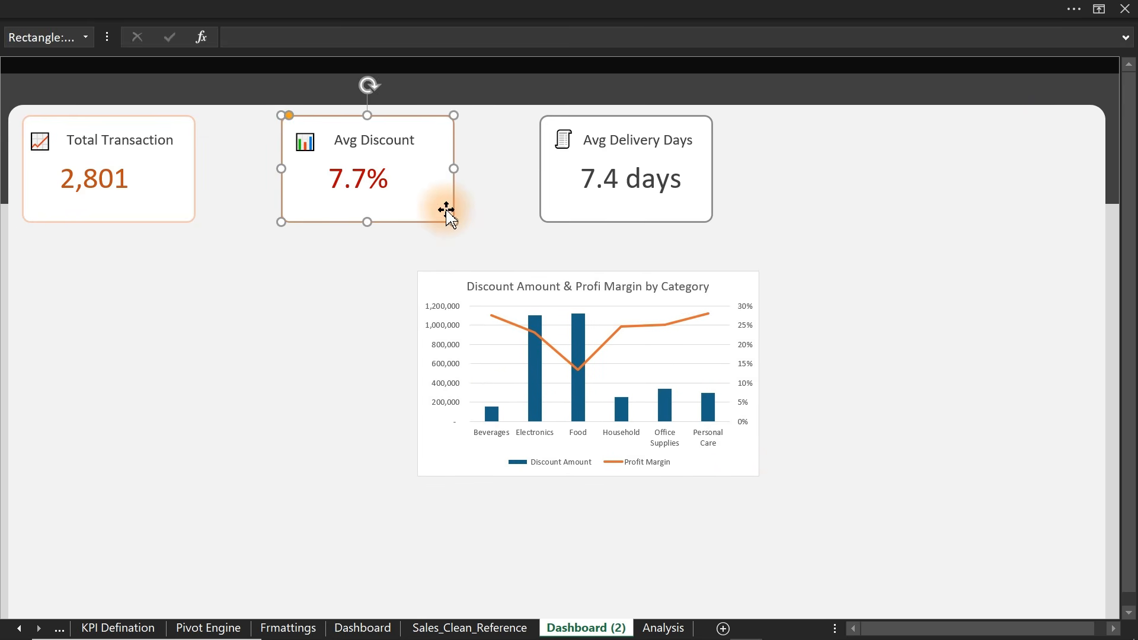
drag(448, 214, 173, 336)
key(ctrl+1)
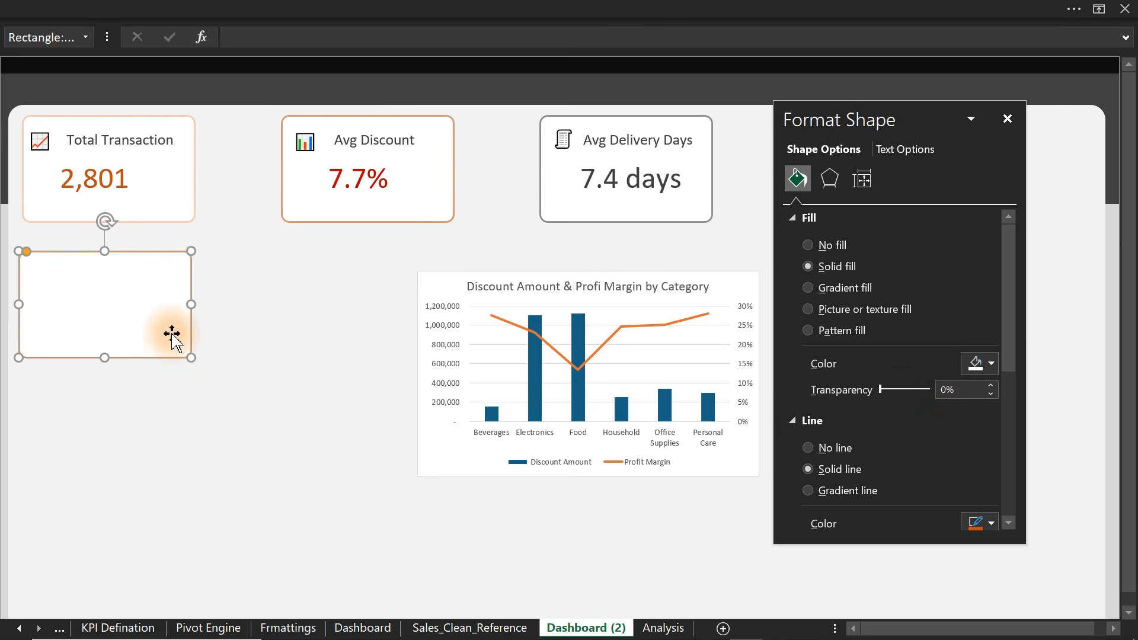
scroll(1011, 332, down, 3)
drag(1012, 330, 1012, 335)
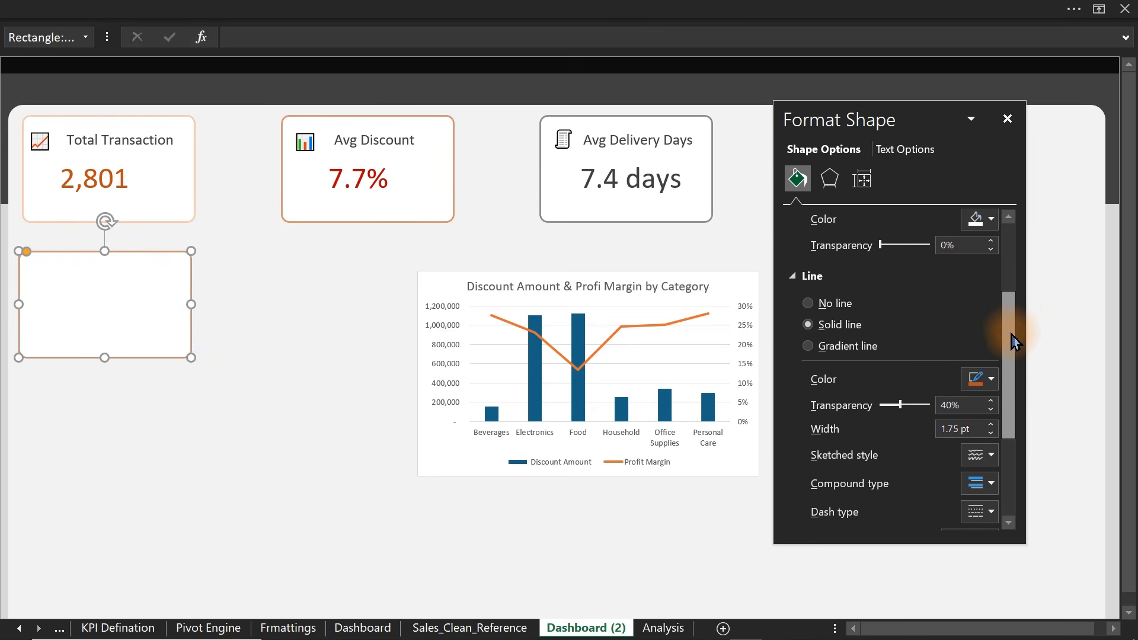
click(989, 380)
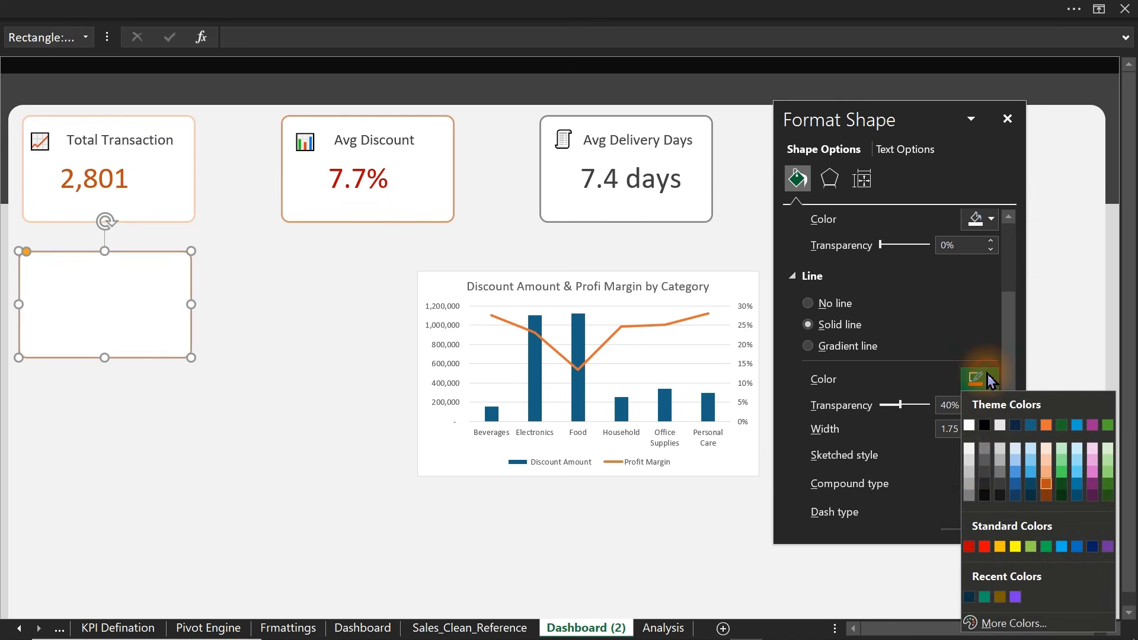
click(970, 482)
- Enlarge the new blank card downward and to the right
click(158, 336)
click(158, 335)
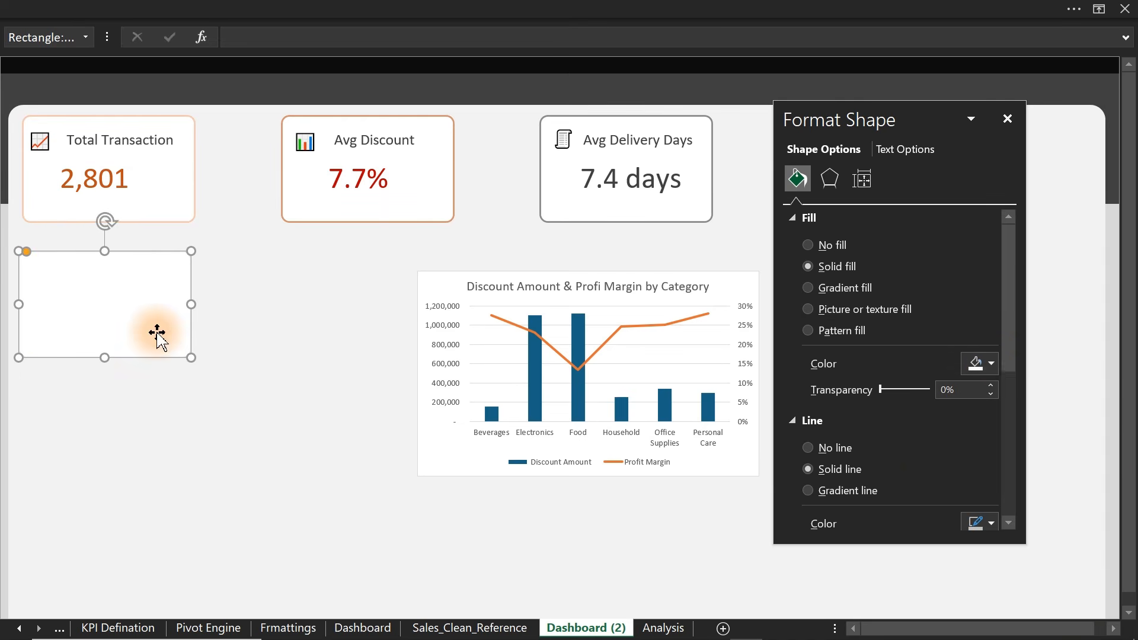
drag(1008, 338, 995, 406)
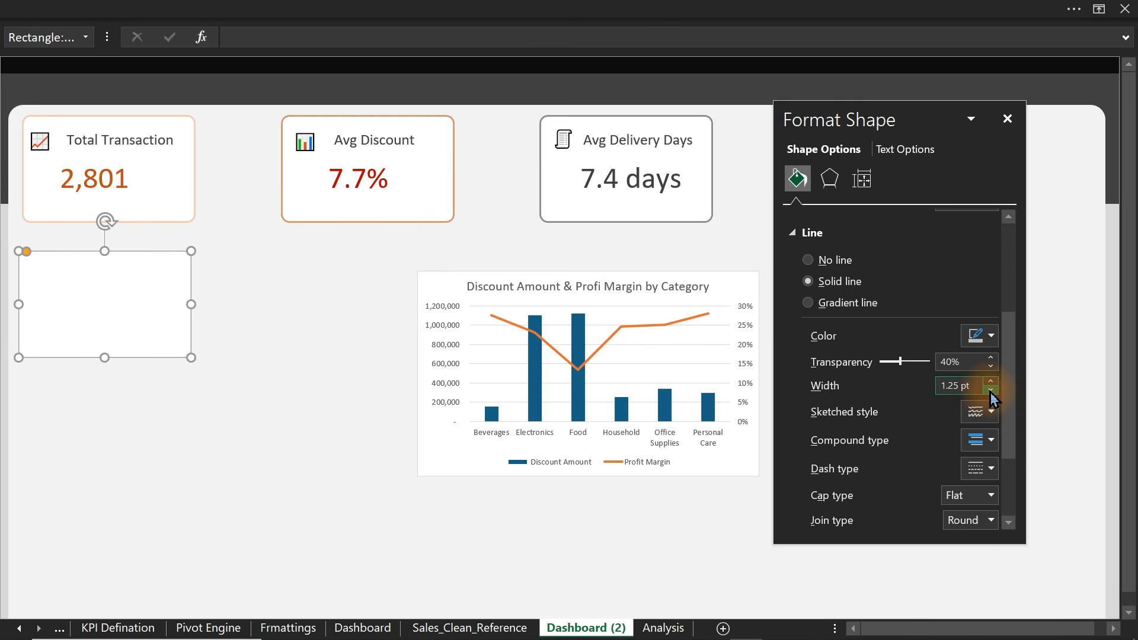
click(213, 439)
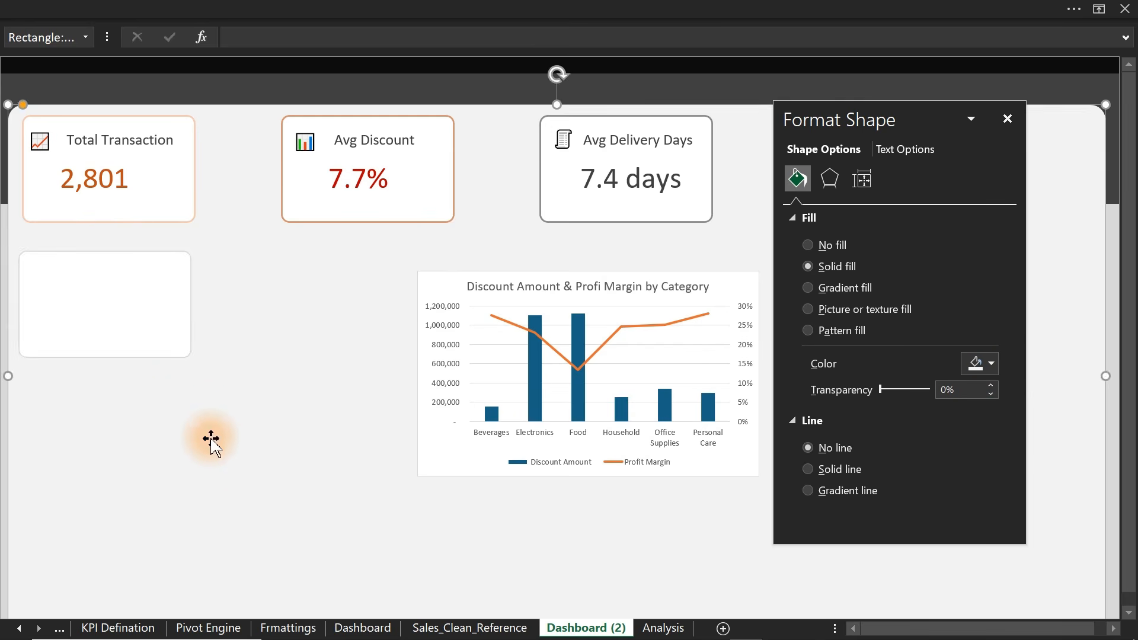
click(148, 326)
drag(191, 358, 379, 477)
click(498, 482)
- Bring the chart in front of the blank card, fit it inside, and remove its fill and border
click(500, 476)
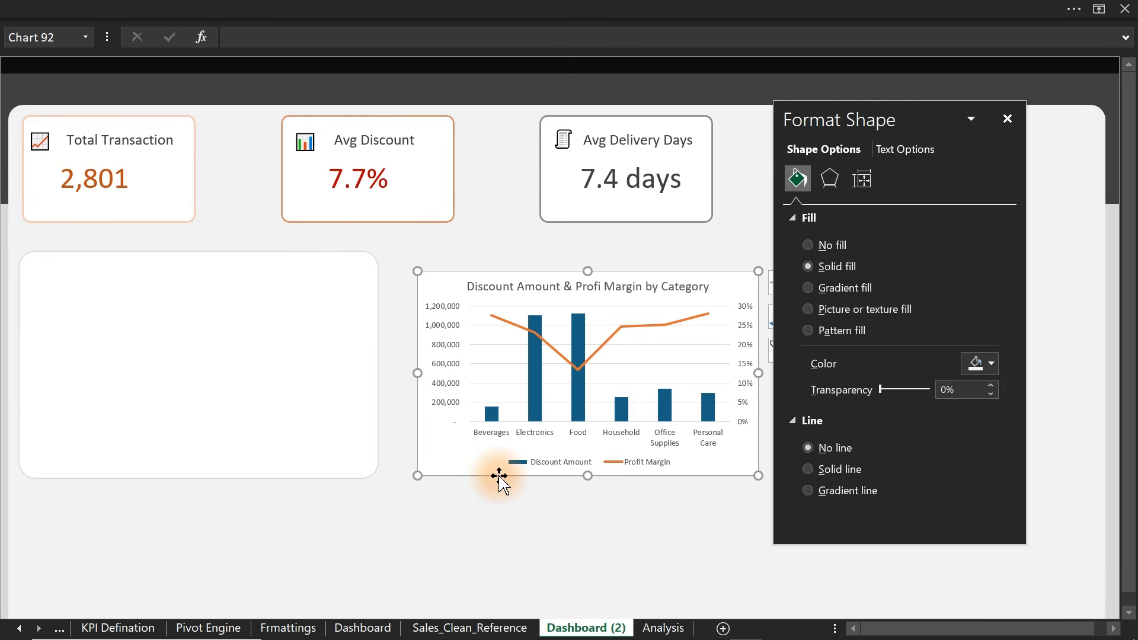
drag(499, 476, 493, 454)
right_click(494, 453)
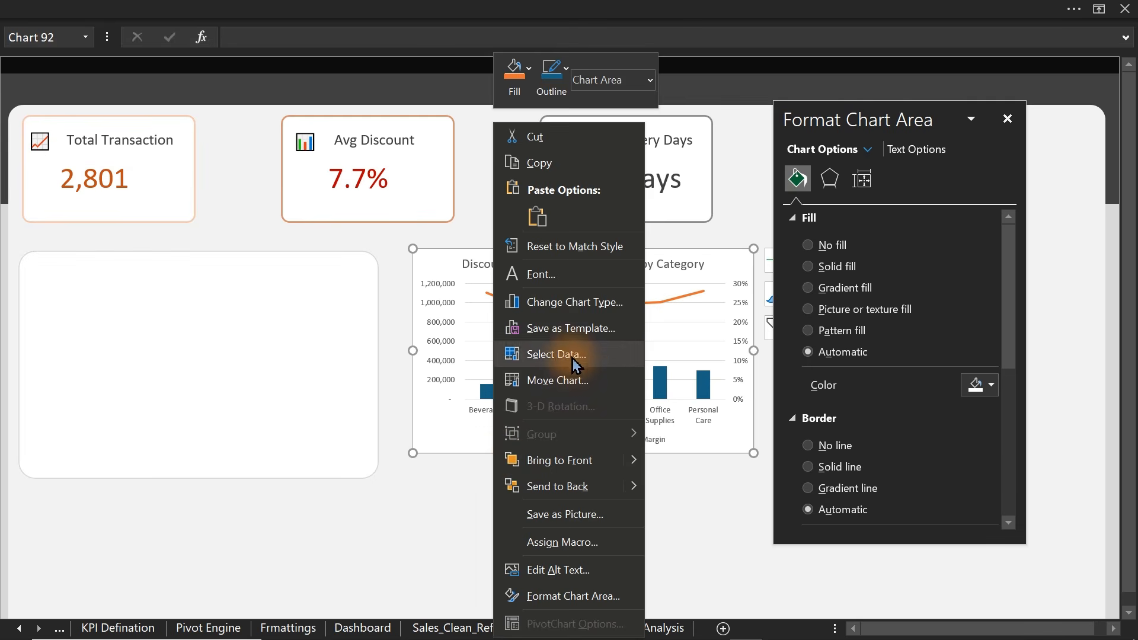
click(562, 468)
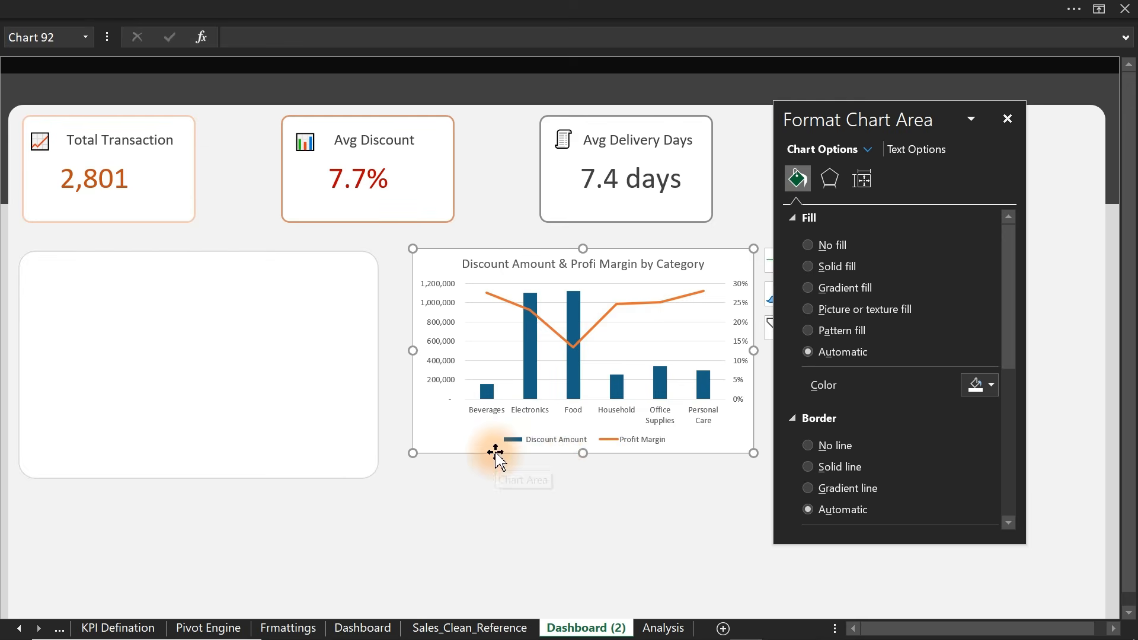
drag(493, 453, 105, 468)
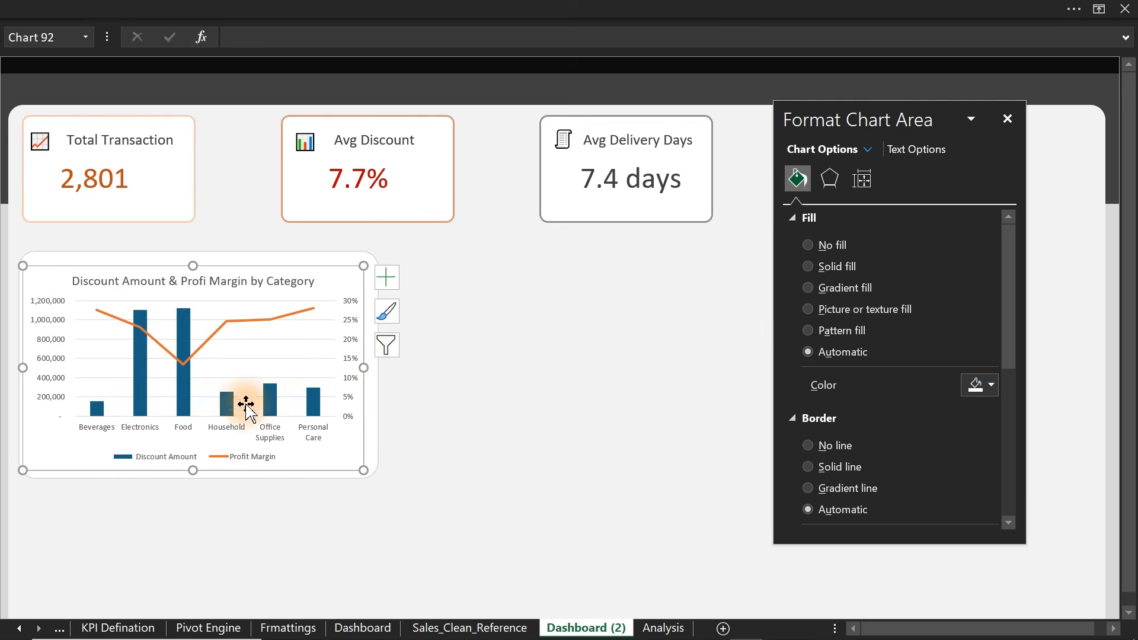
drag(364, 366, 368, 363)
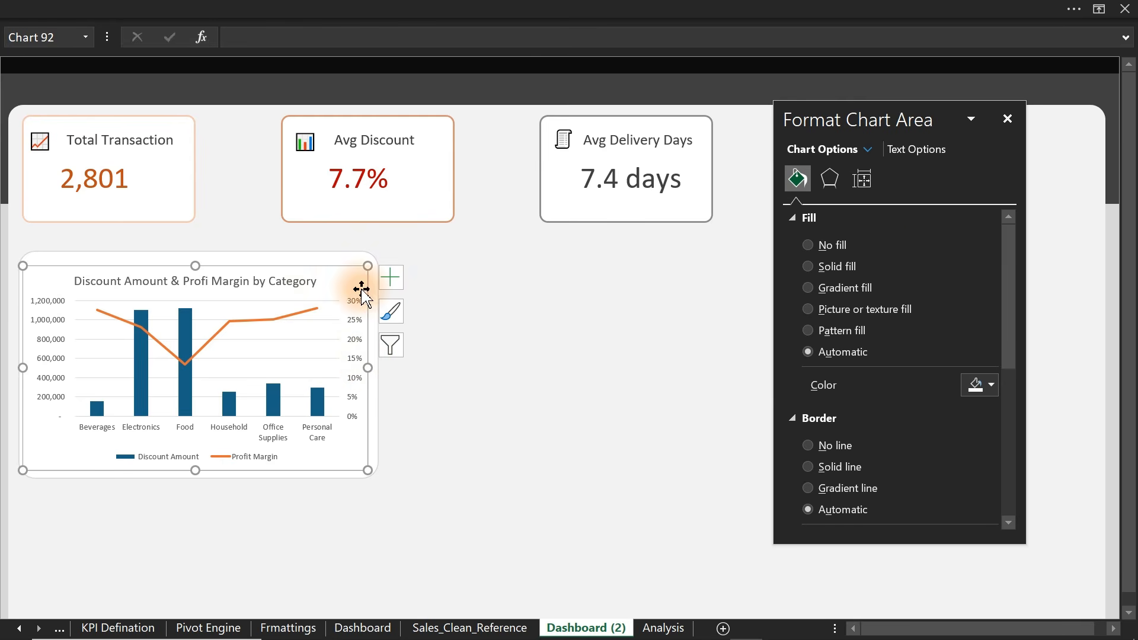
click(847, 246)
click(830, 409)
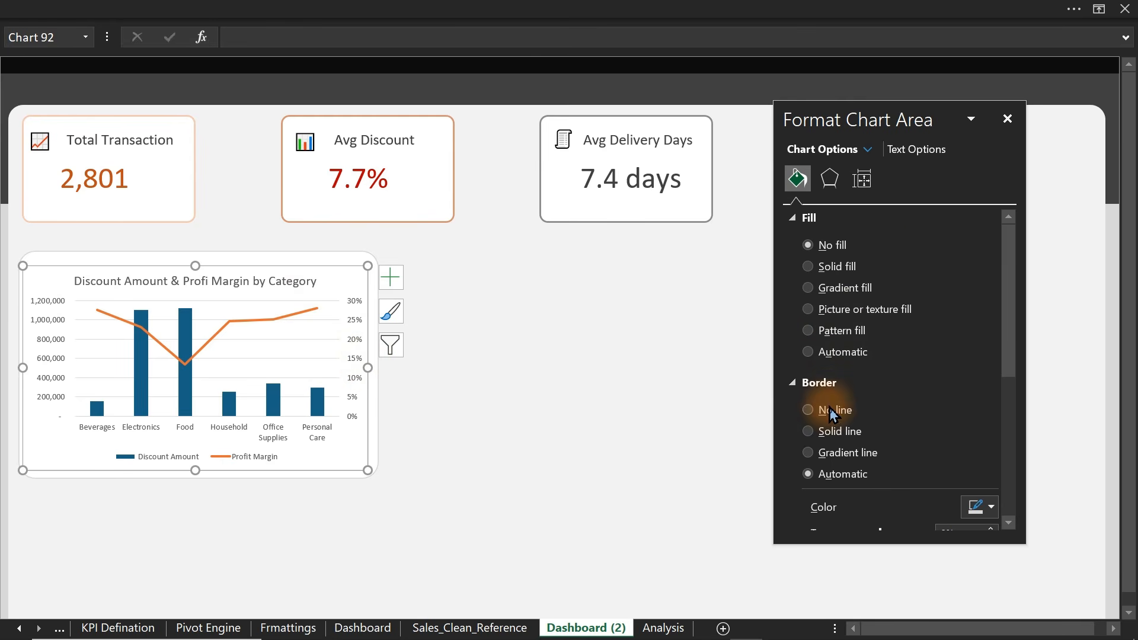
- Turn off the chart gridlines and keep the legend positioned at the bottom
click(289, 358)
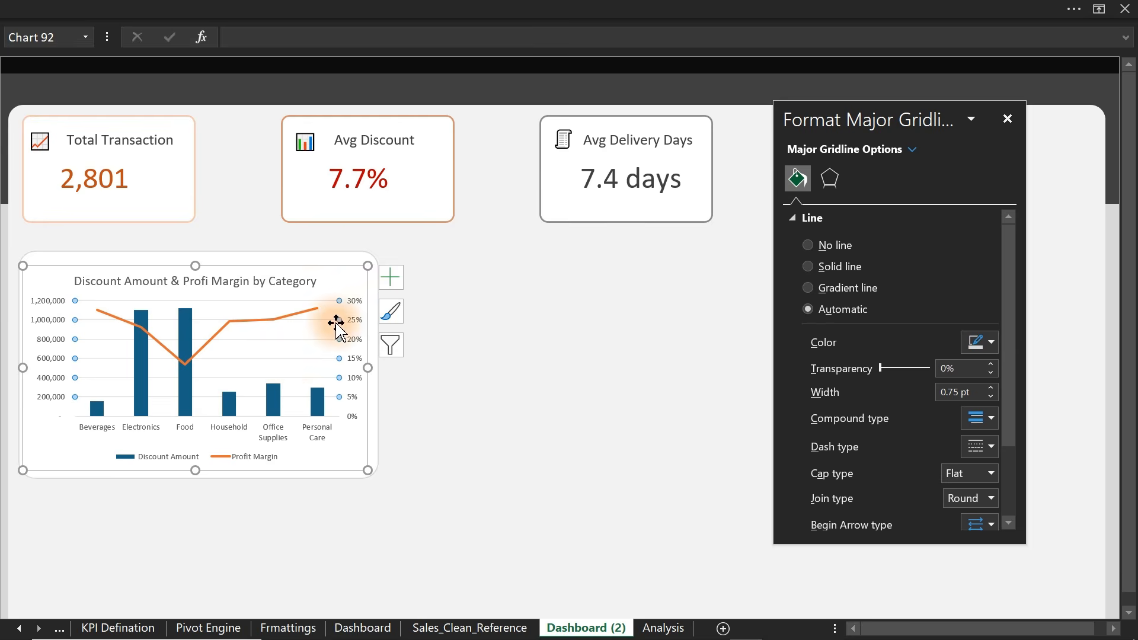
click(391, 277)
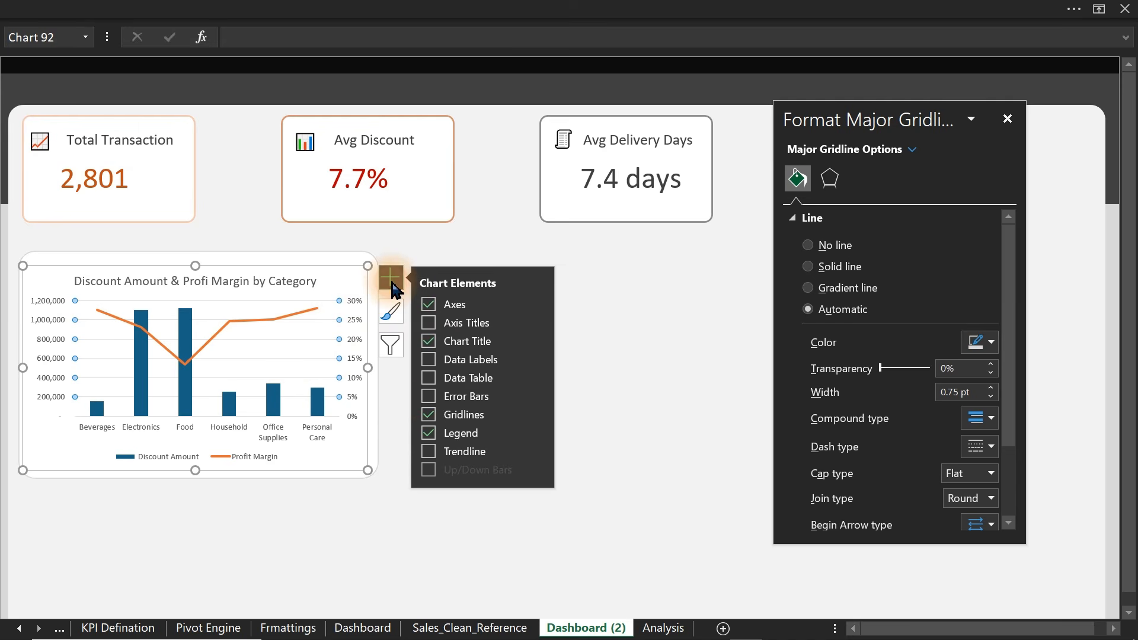
click(429, 436)
click(428, 437)
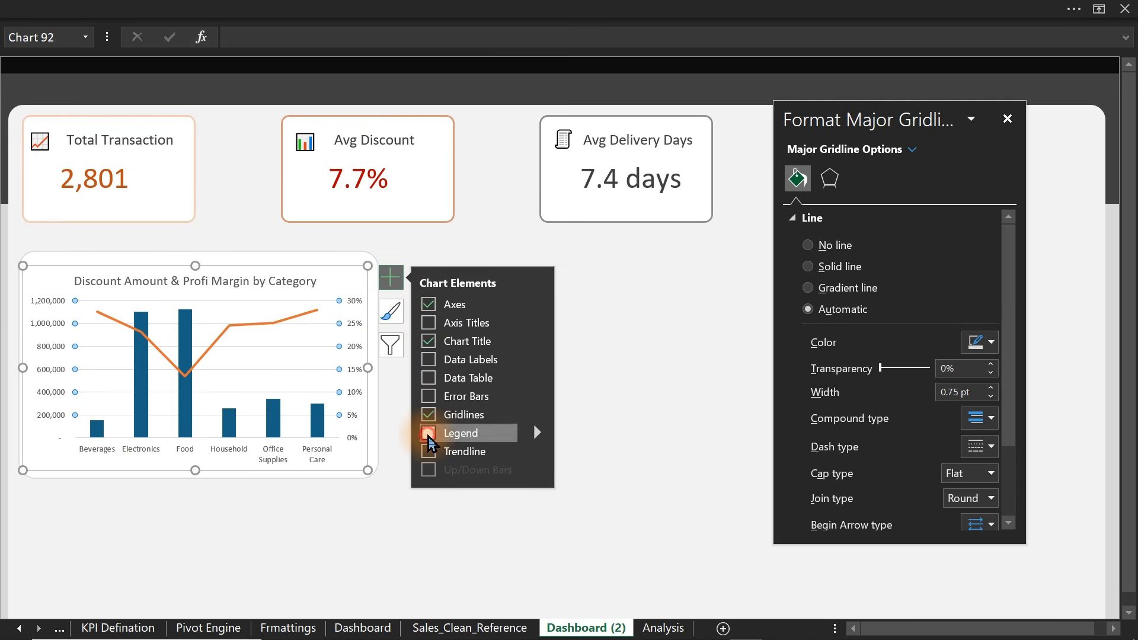
click(431, 415)
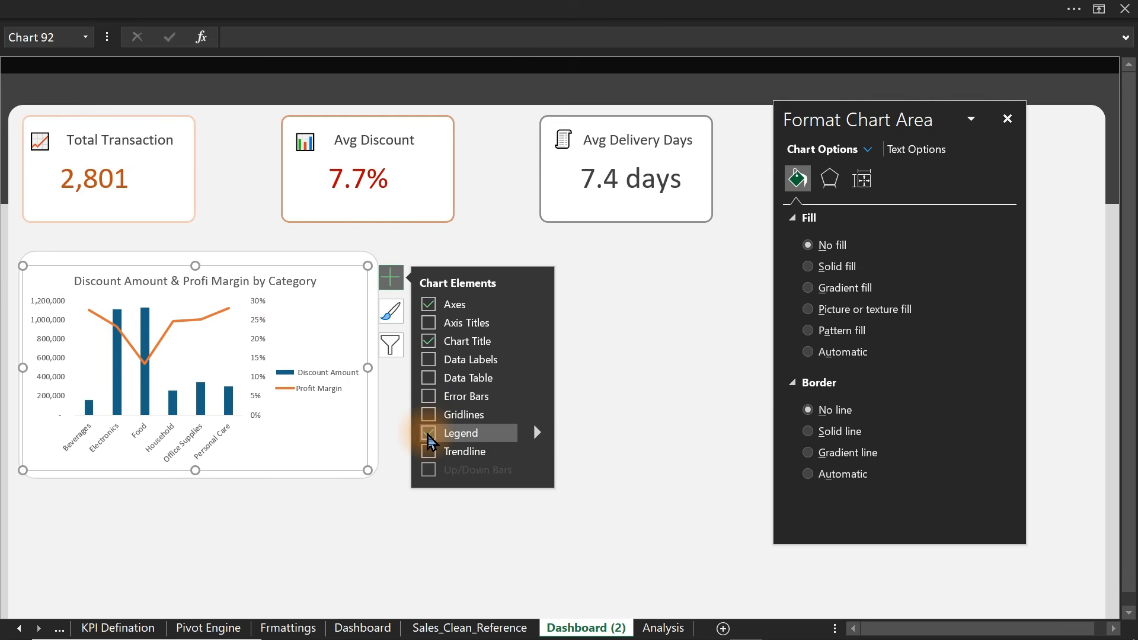
click(537, 432)
click(602, 507)
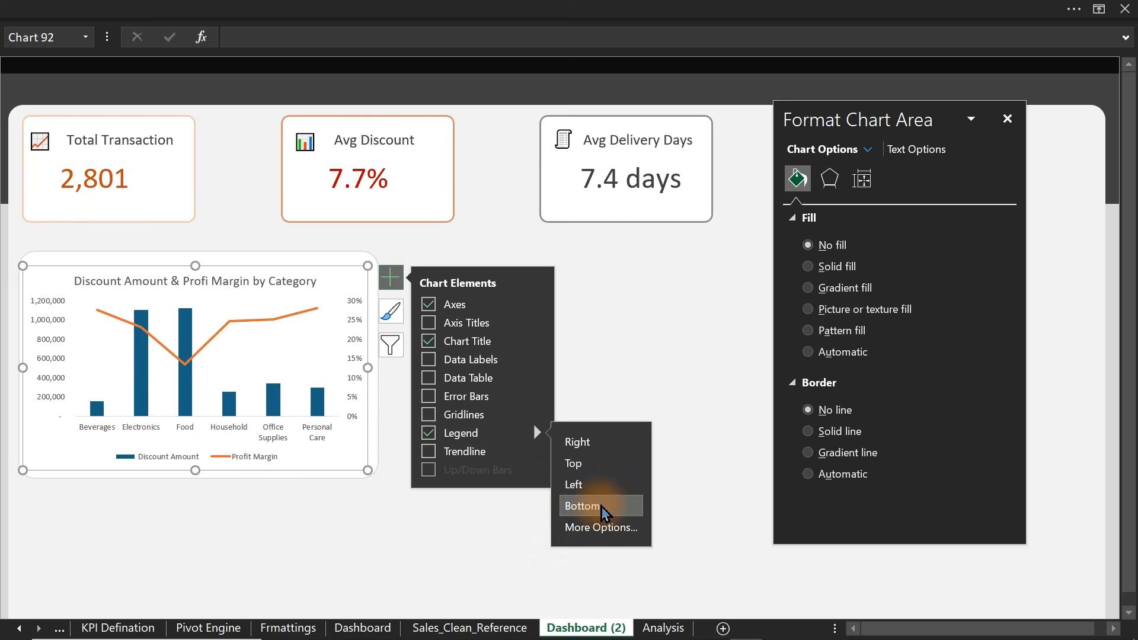
click(389, 551)
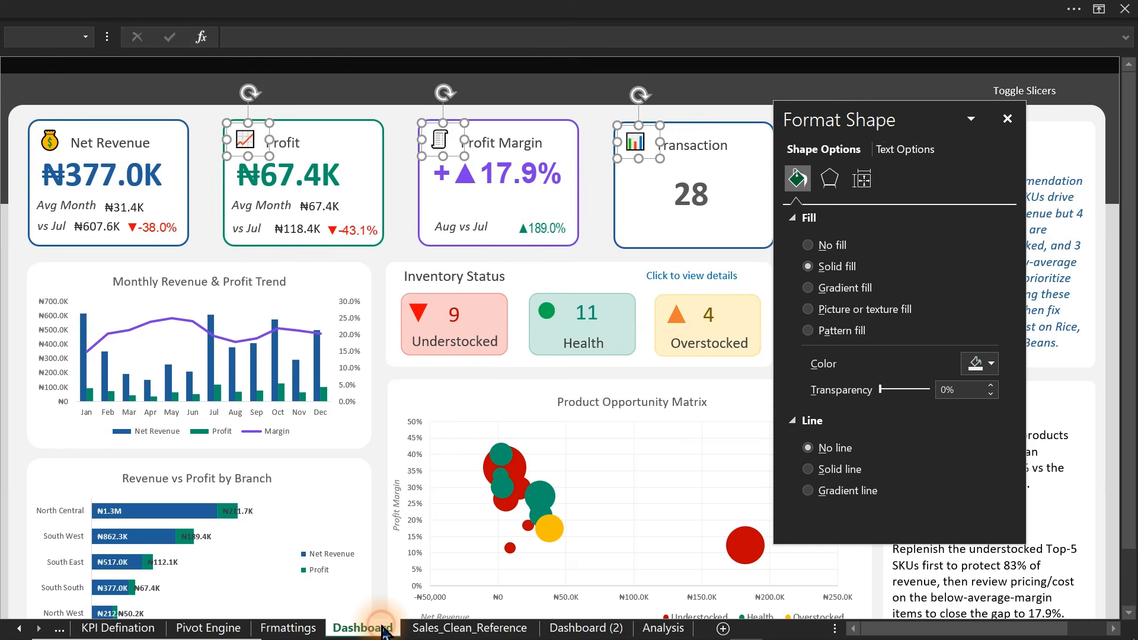
click(384, 629)
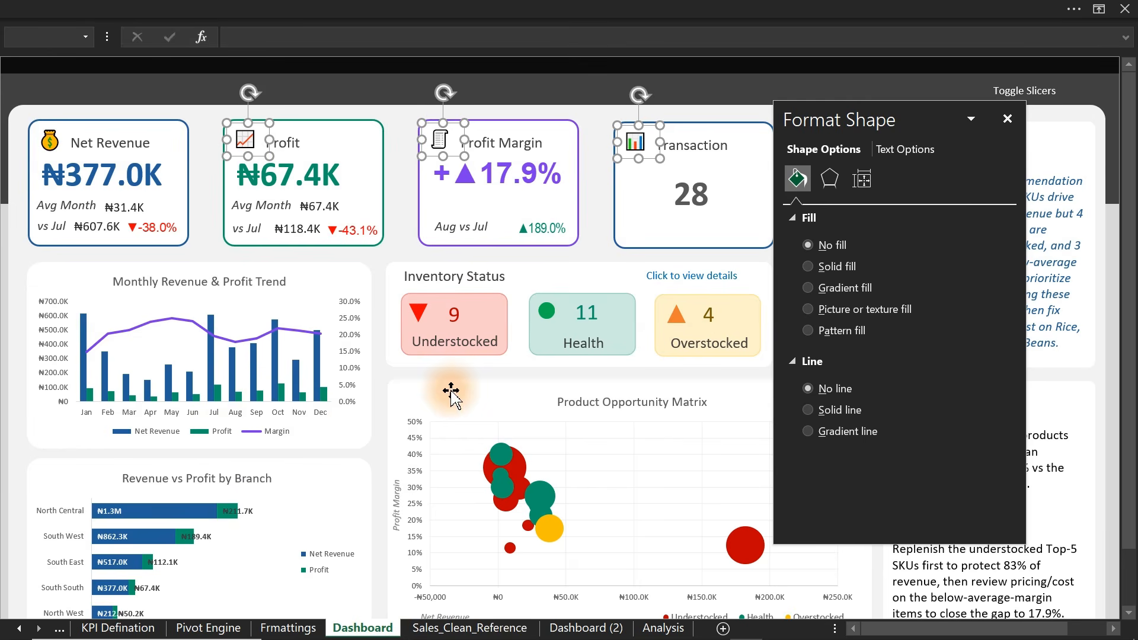
click(152, 521)
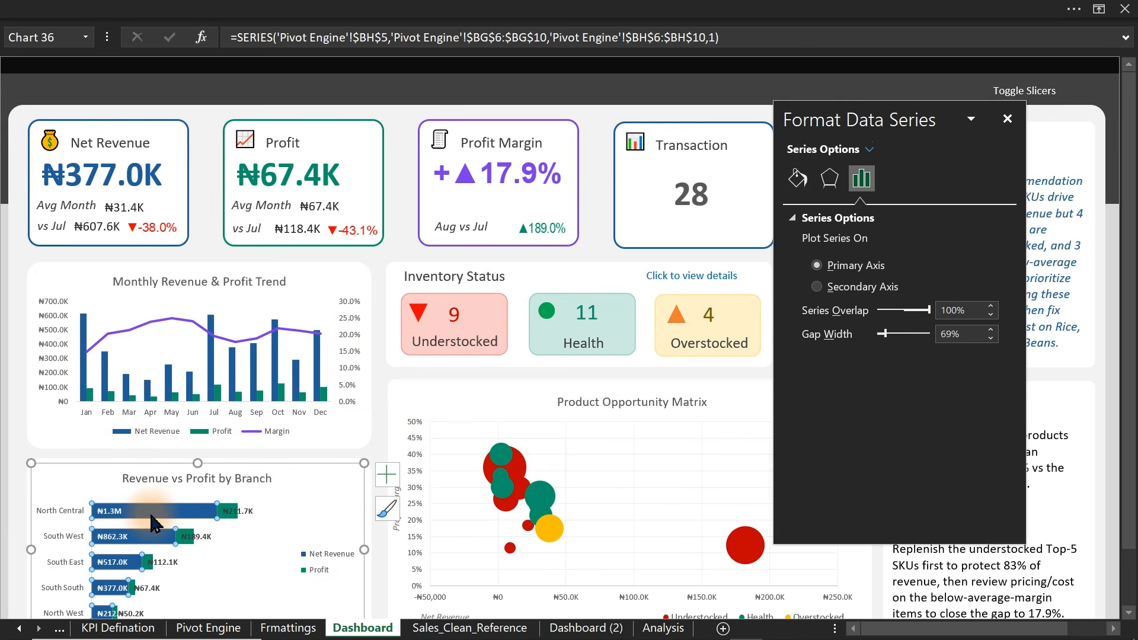
click(152, 521)
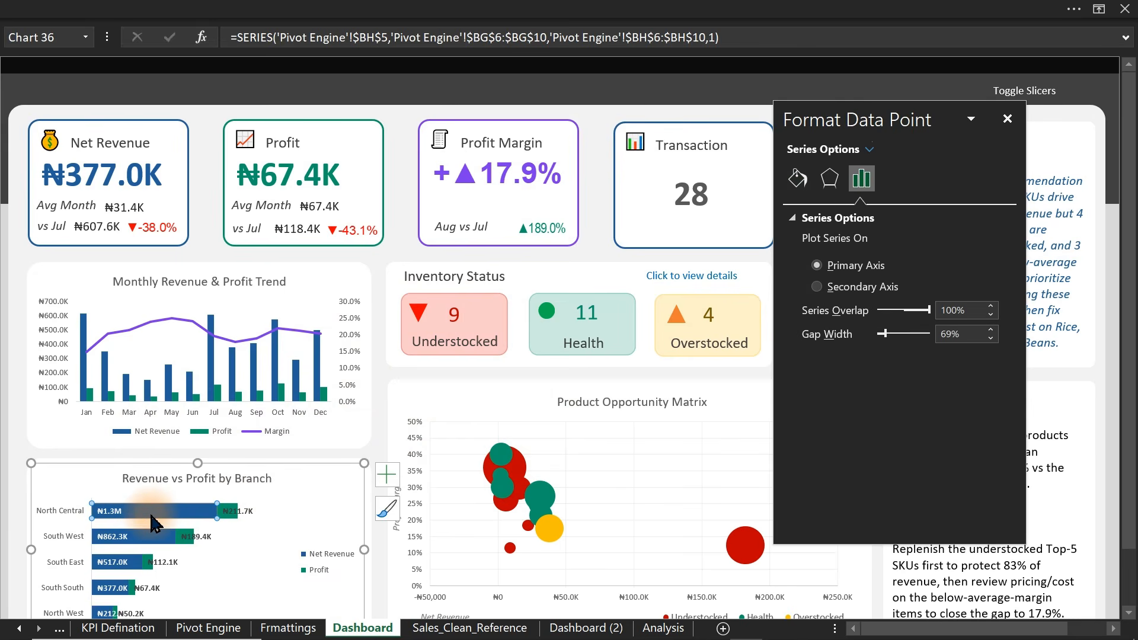
click(807, 187)
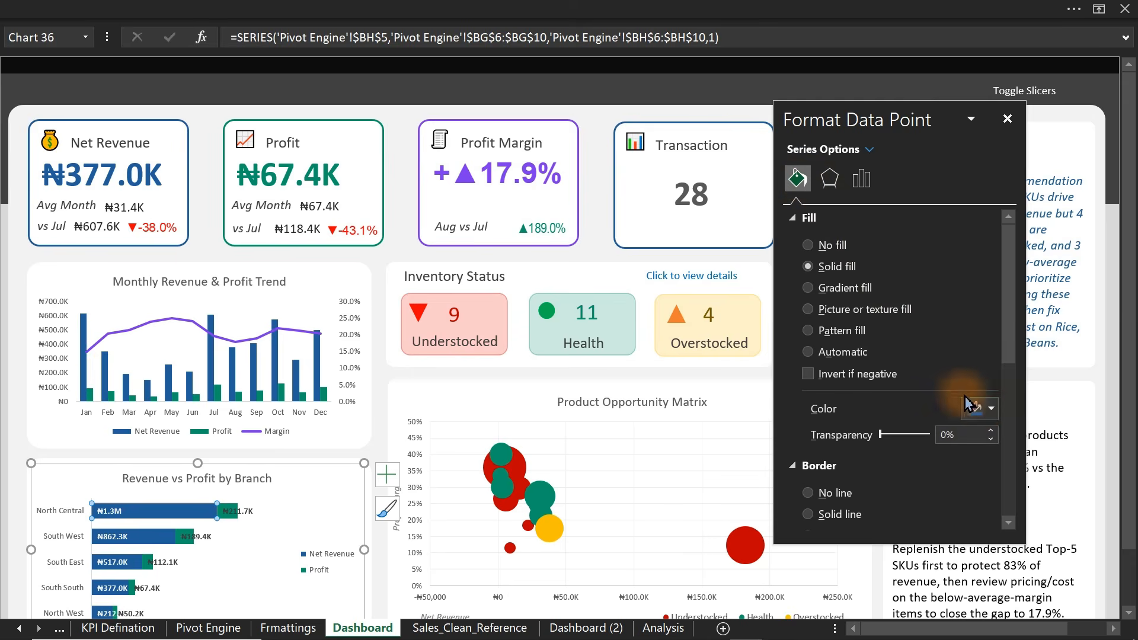
click(984, 408)
click(1009, 384)
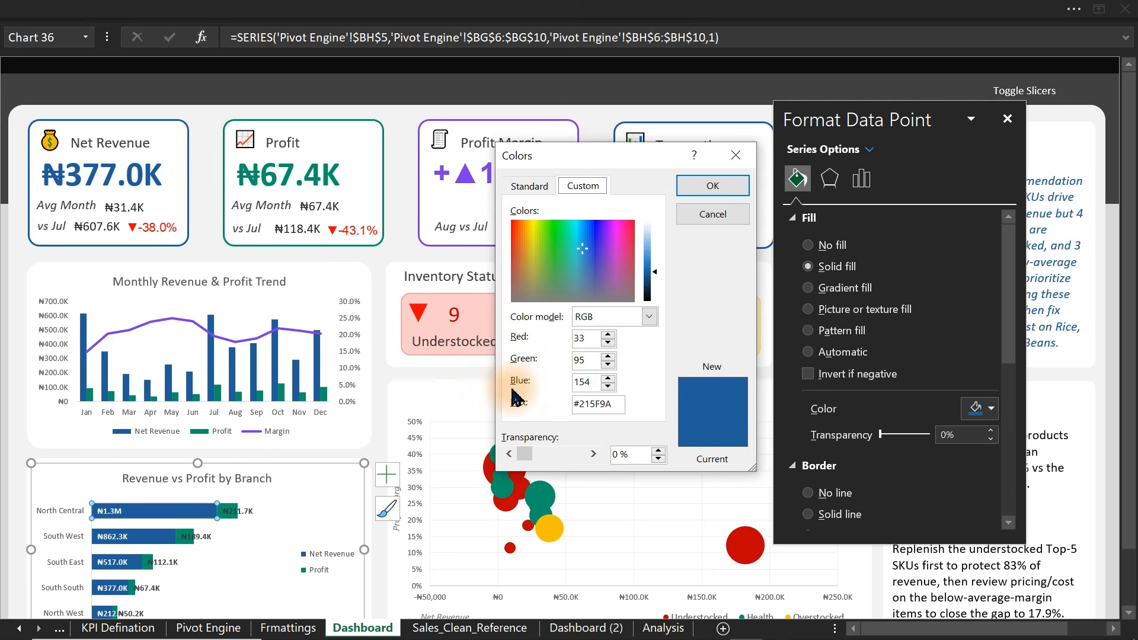
drag(619, 410, 526, 401)
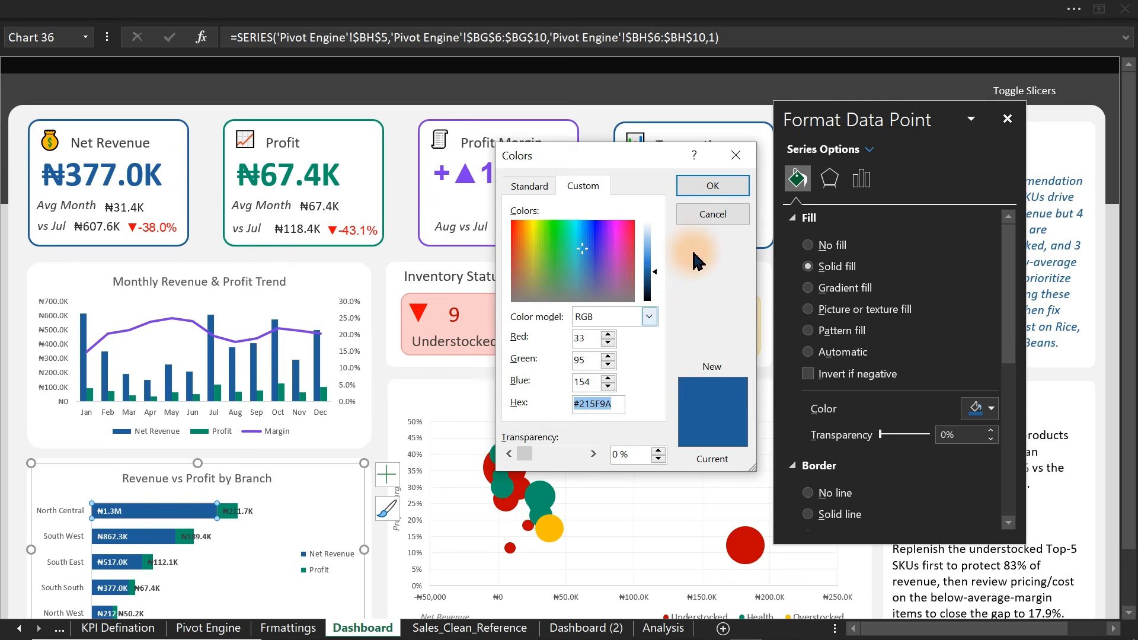
click(724, 216)
click(595, 629)
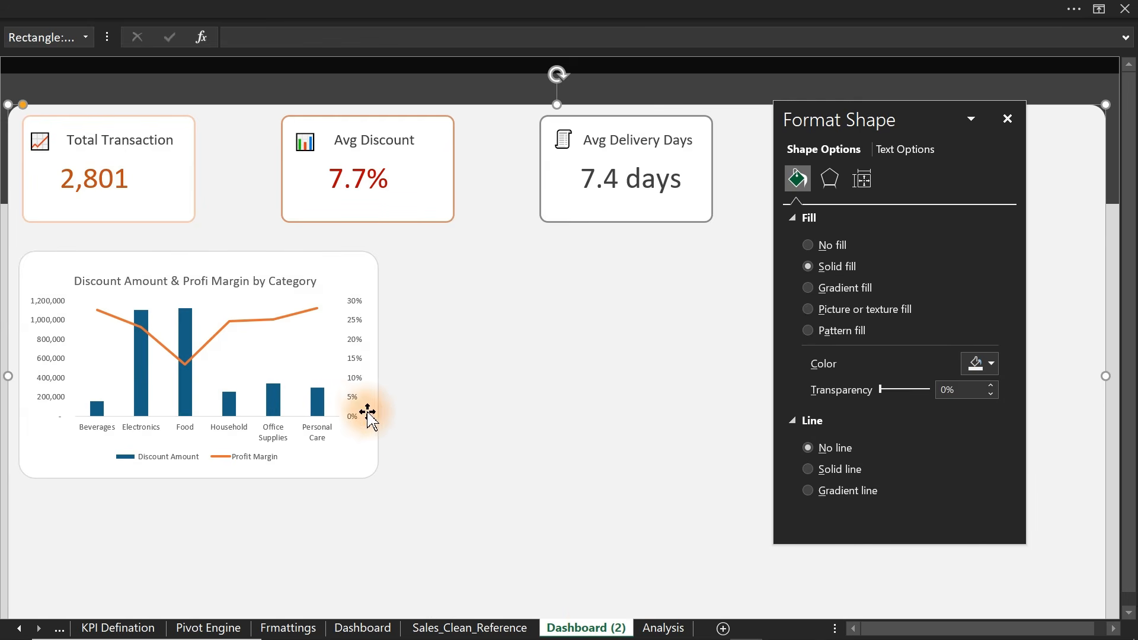
- Fill the Discount Amount bars with solid blue #215F9A (RGB 33, 95, 154)
click(313, 408)
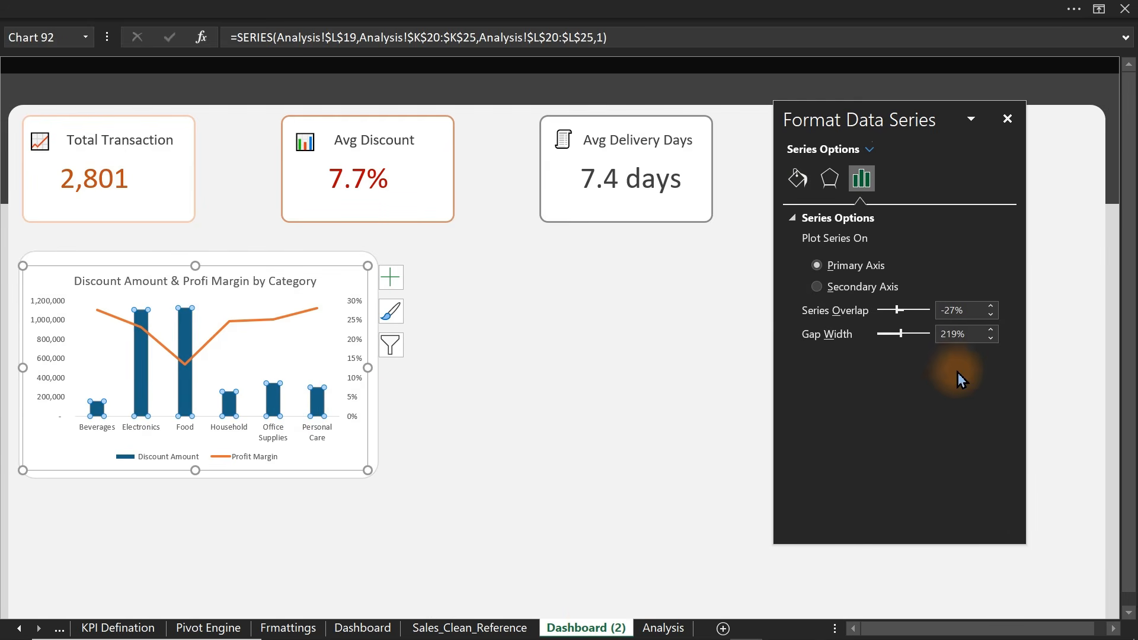
click(797, 178)
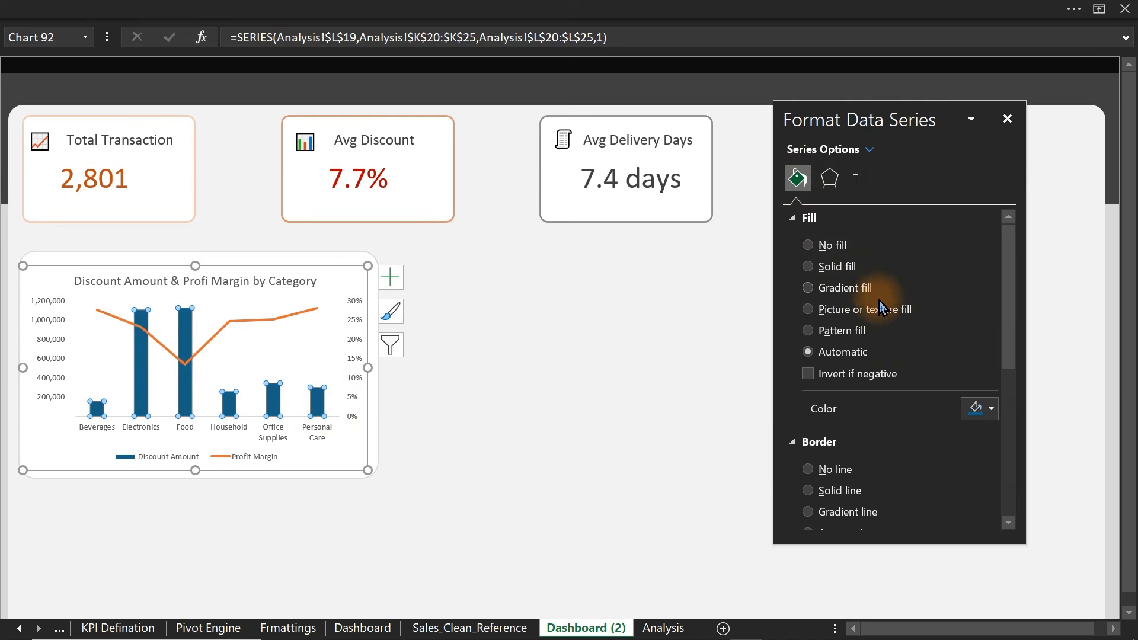
click(984, 409)
click(1008, 386)
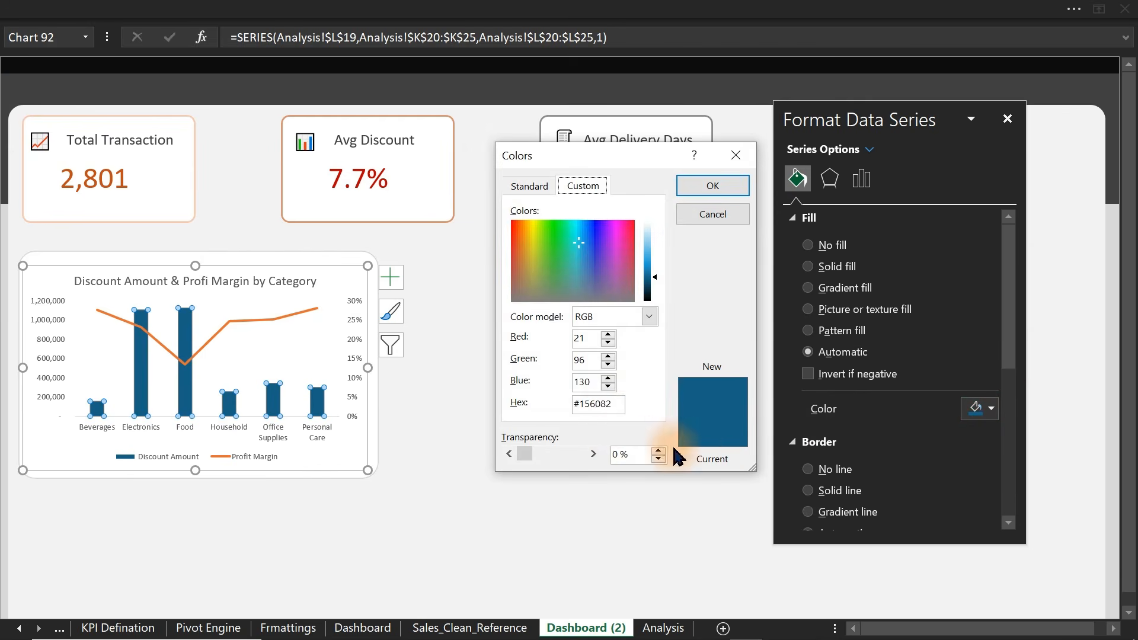
drag(623, 403, 551, 400)
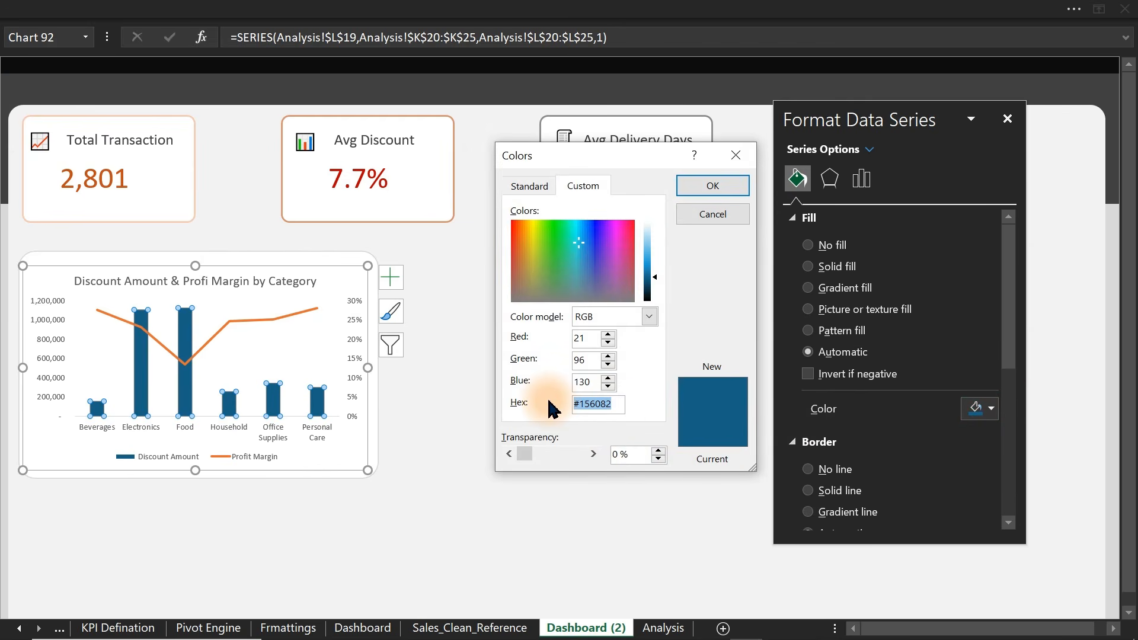
click(585, 380)
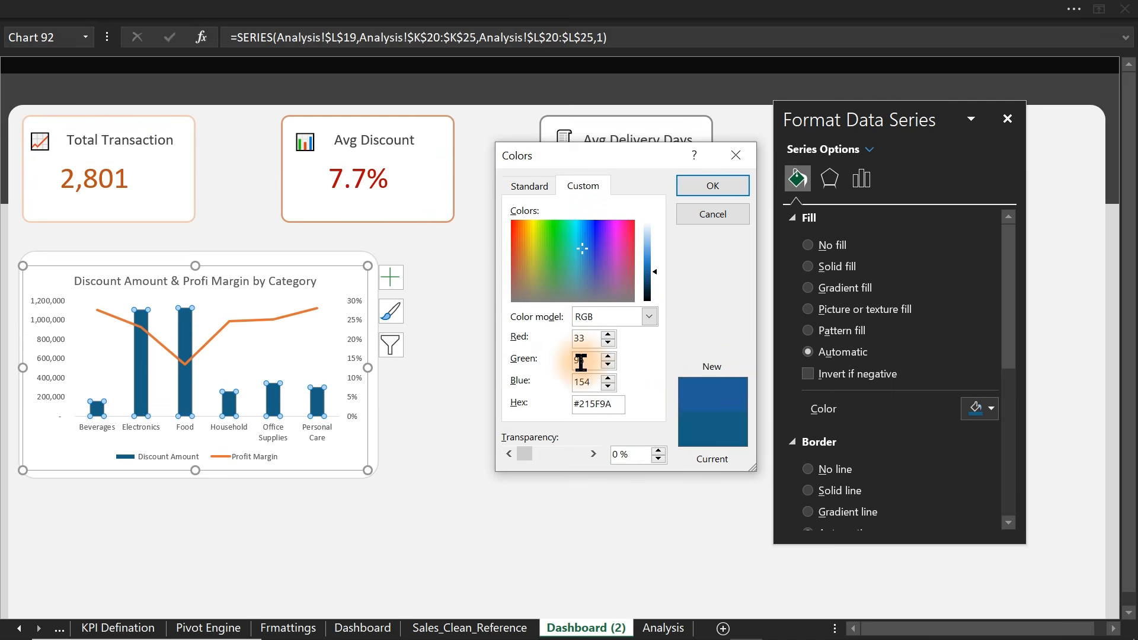
click(707, 188)
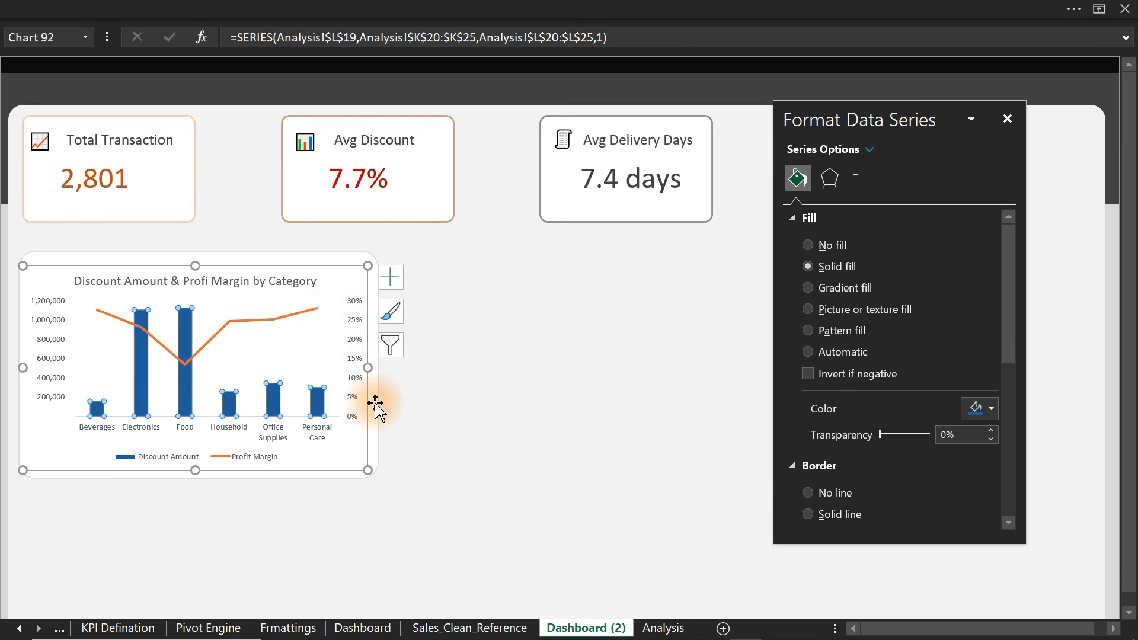
click(466, 414)
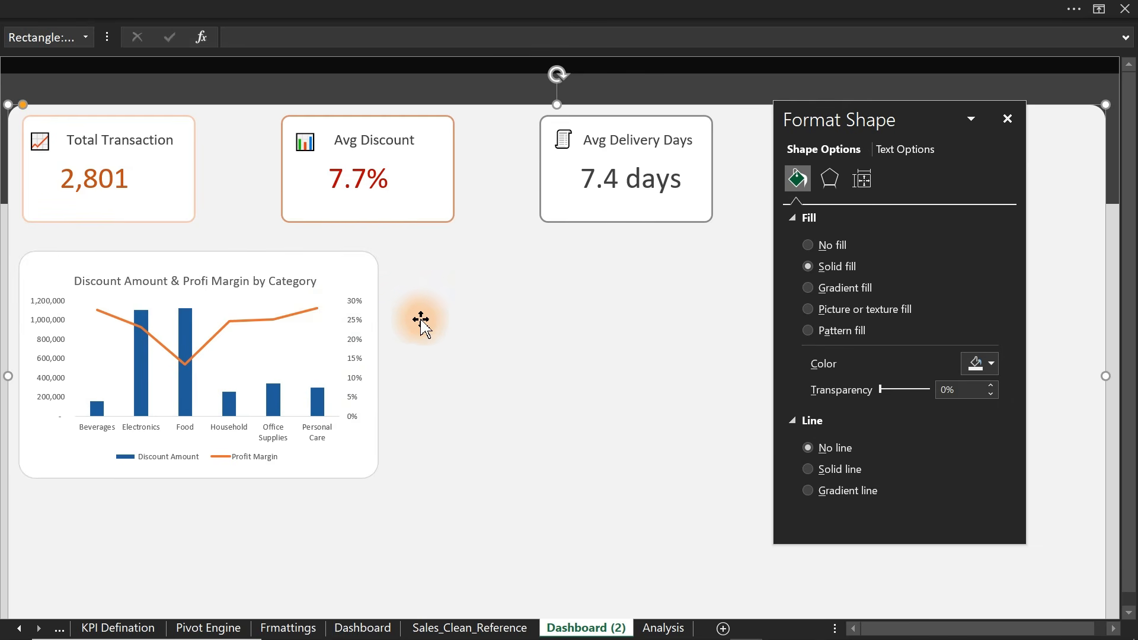
- Duplicate the chart's white card and place the copy below the chart
click(373, 264)
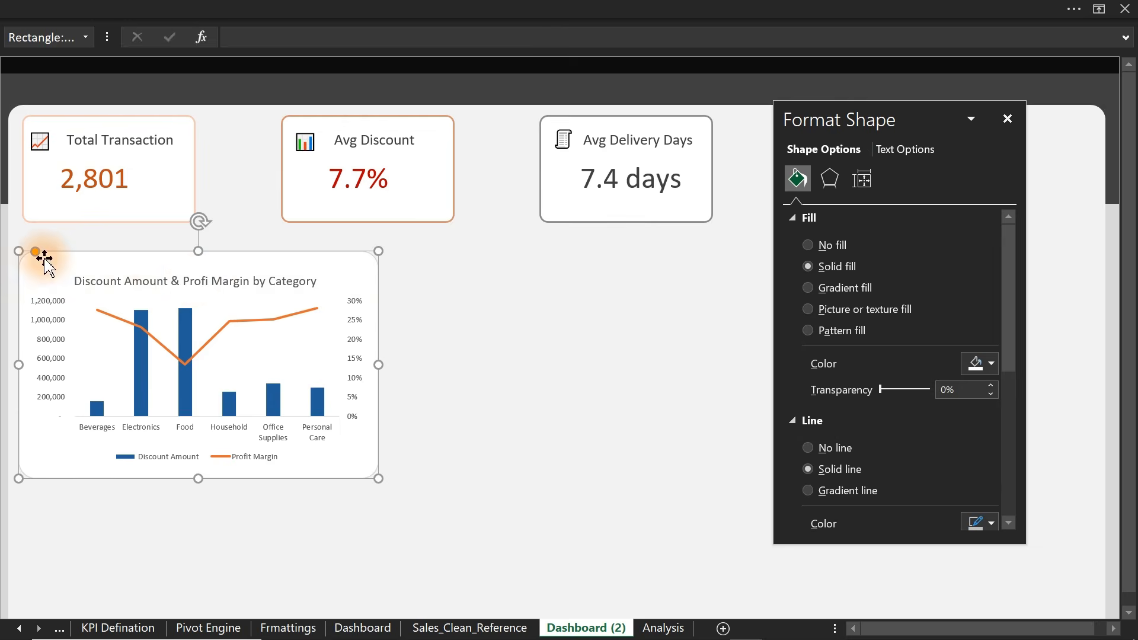
drag(39, 253, 25, 251)
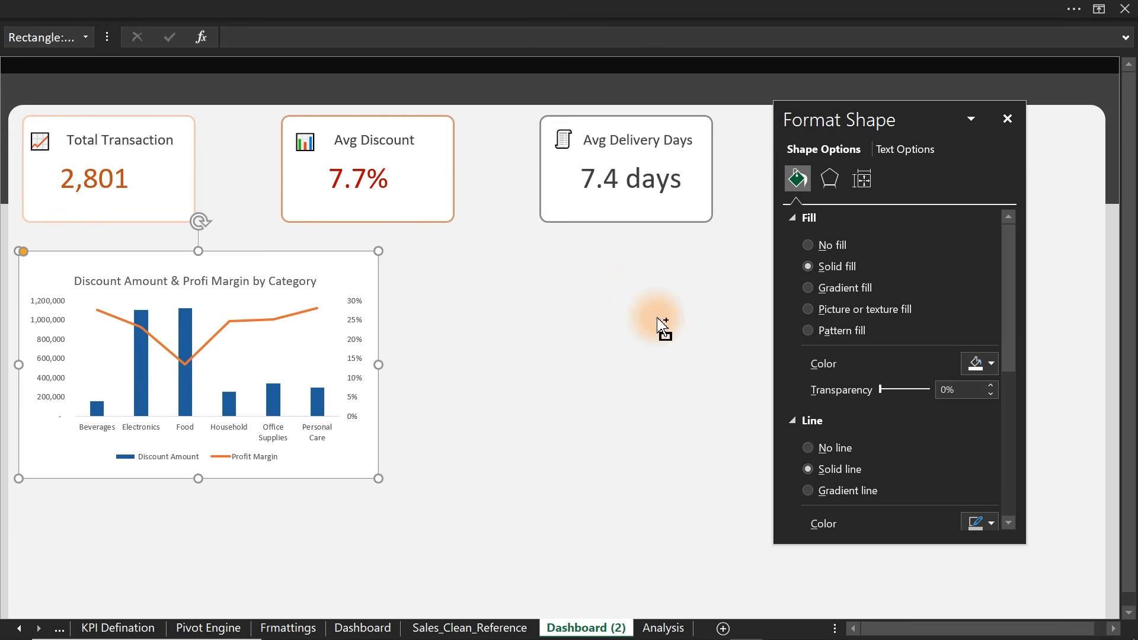
key(ctrl+d)
drag(300, 353, 323, 432)
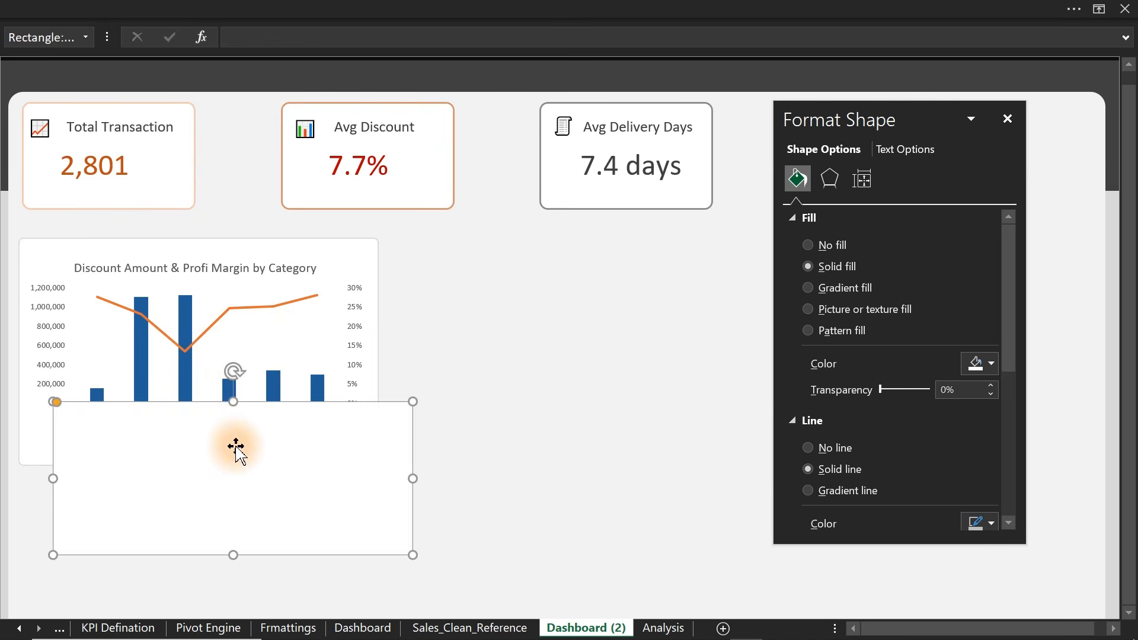
drag(236, 448, 197, 518)
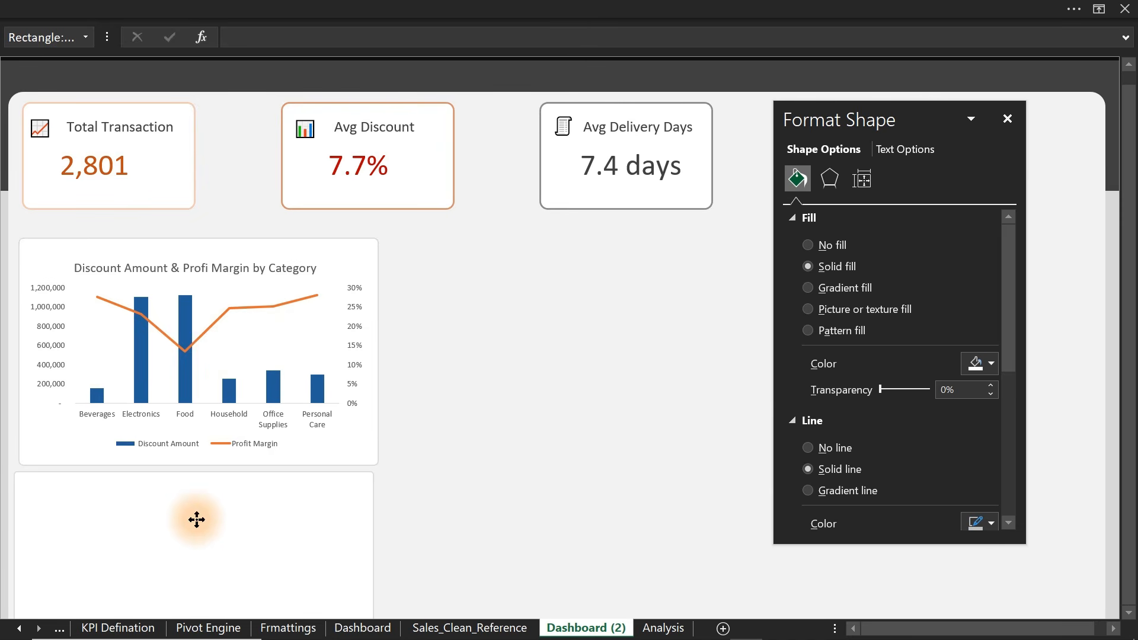
- Hide the formula bar and nudge the blank card into position
click(490, 9)
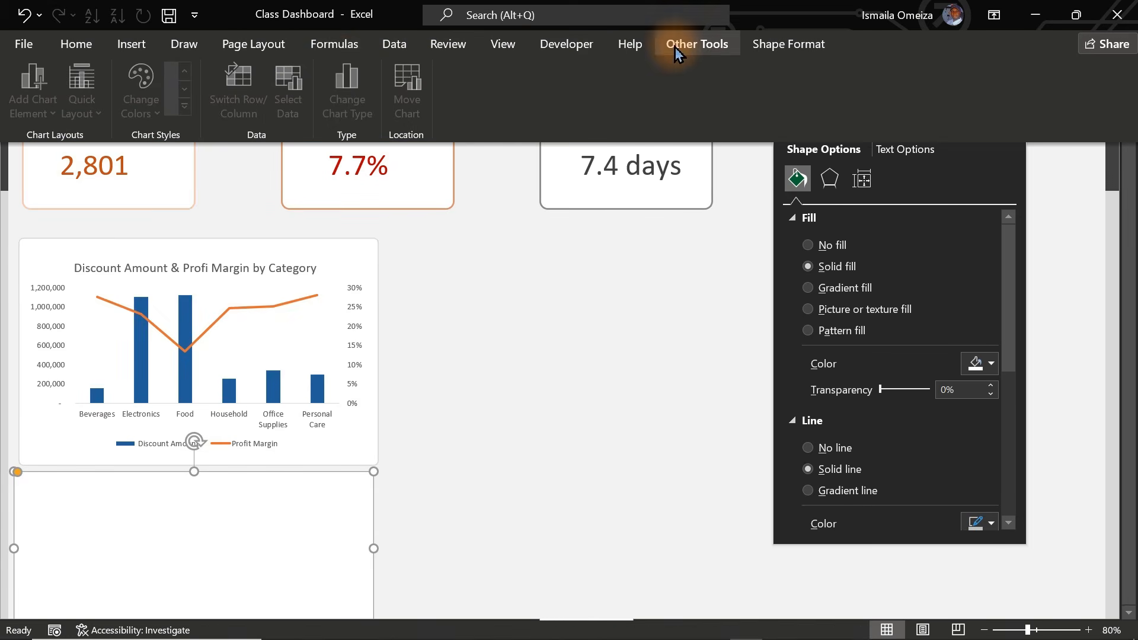
click(503, 44)
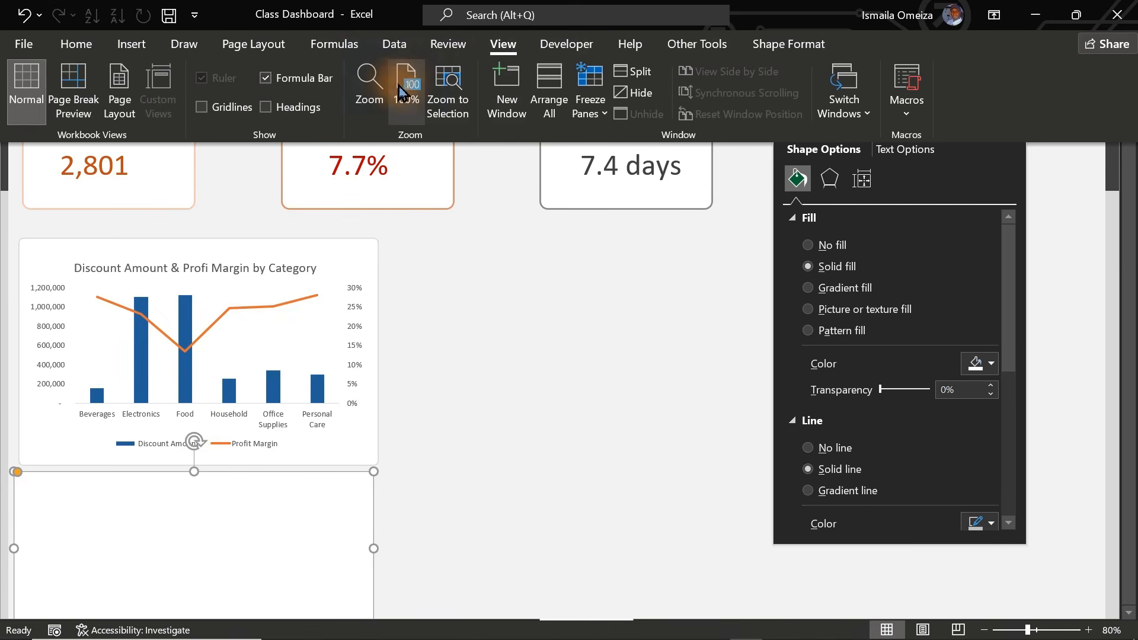
click(277, 83)
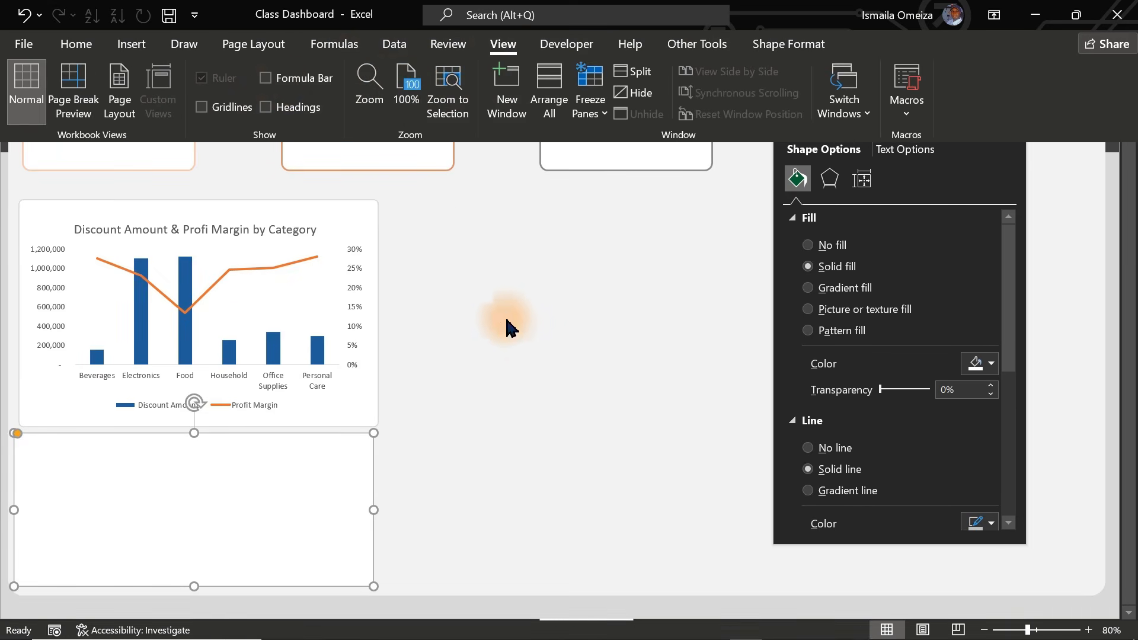
drag(194, 433, 193, 439)
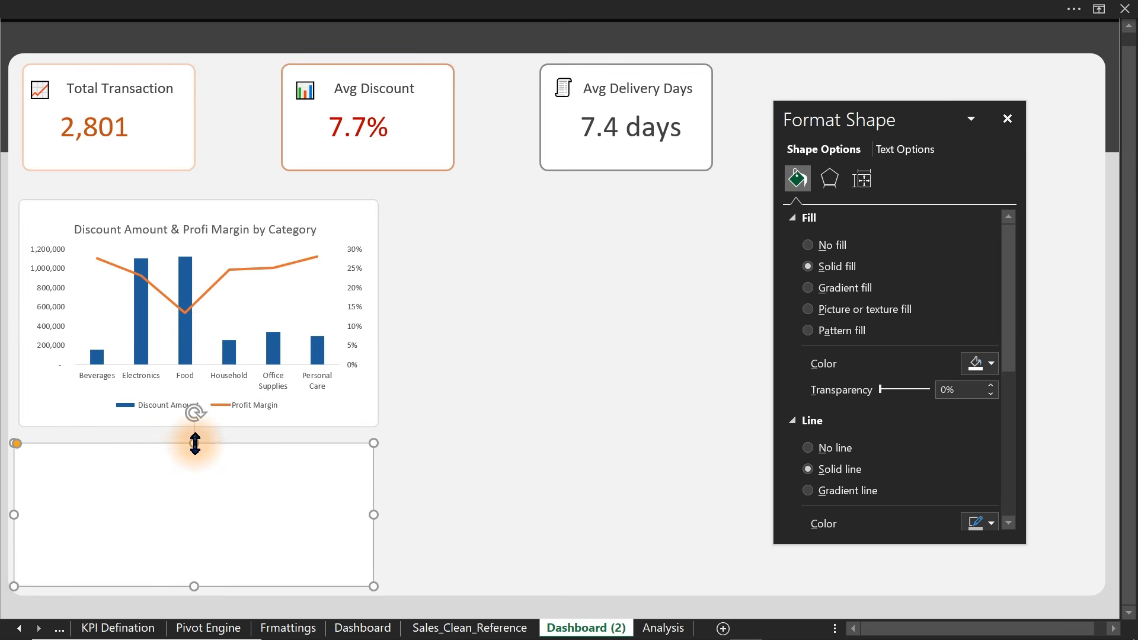
click(488, 477)
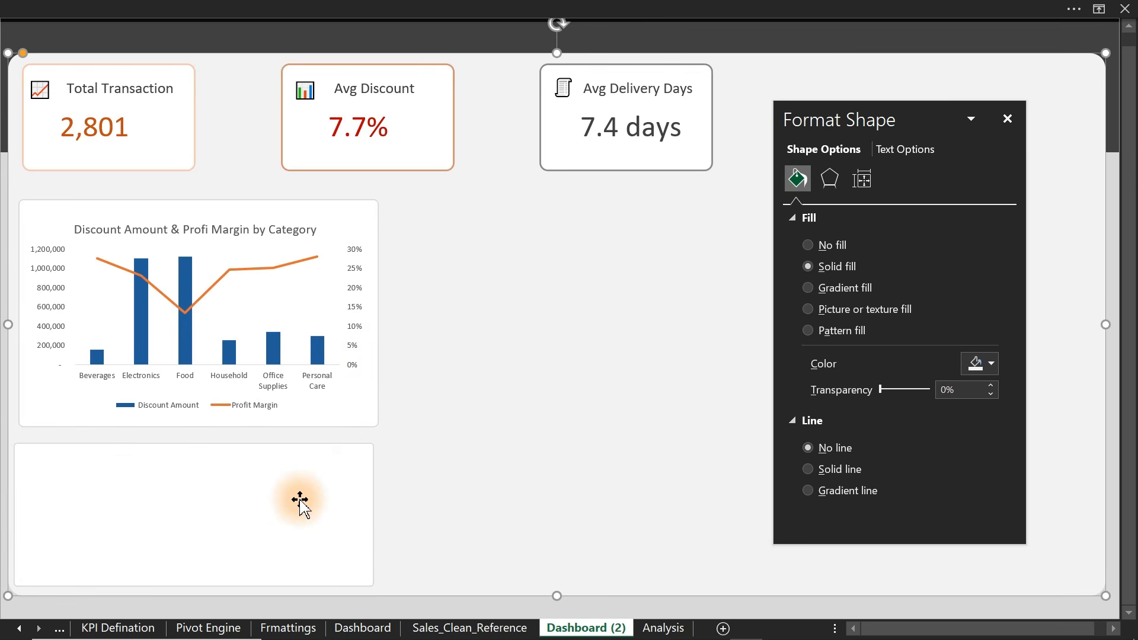
drag(272, 499, 257, 496)
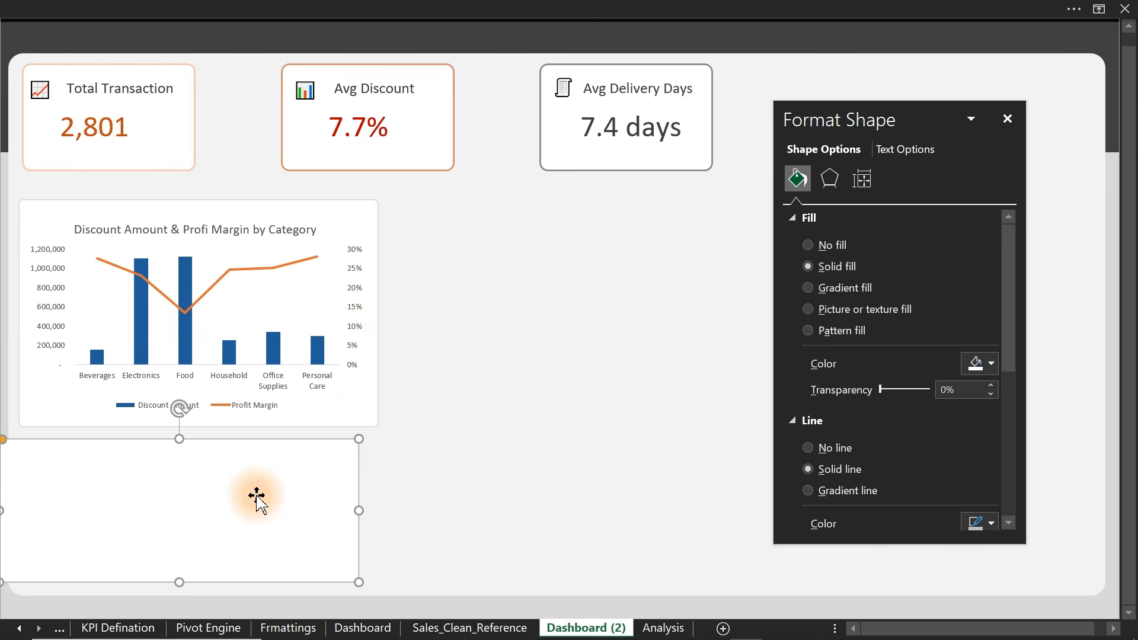
- Align the blank card's right edge with the chart using Align Right
ctrl+click(364, 208)
click(654, 7)
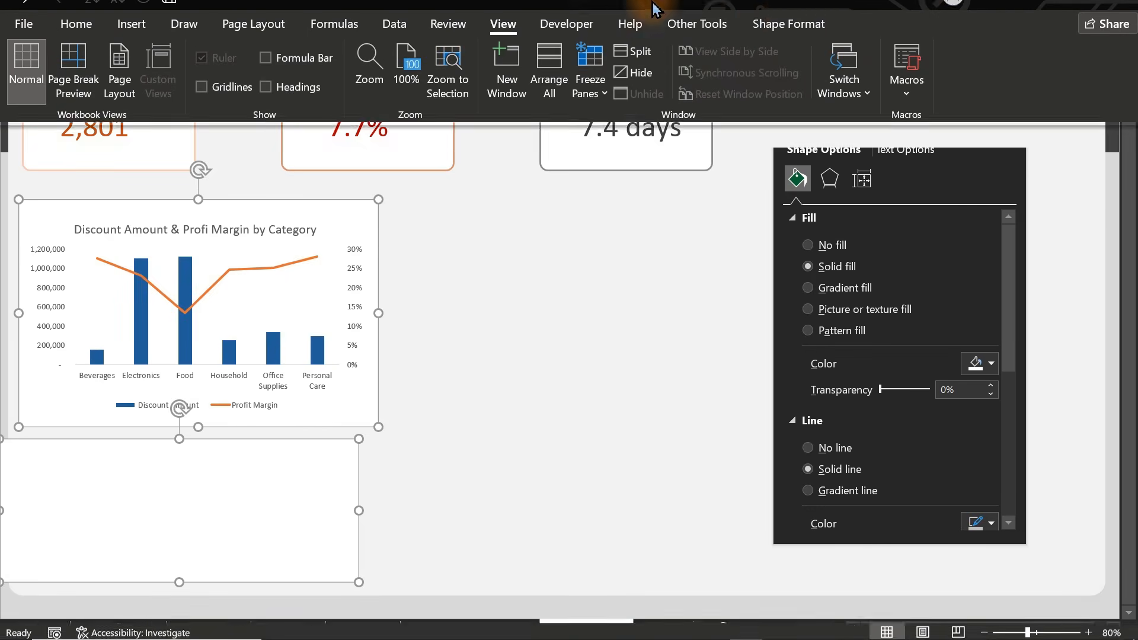
click(788, 48)
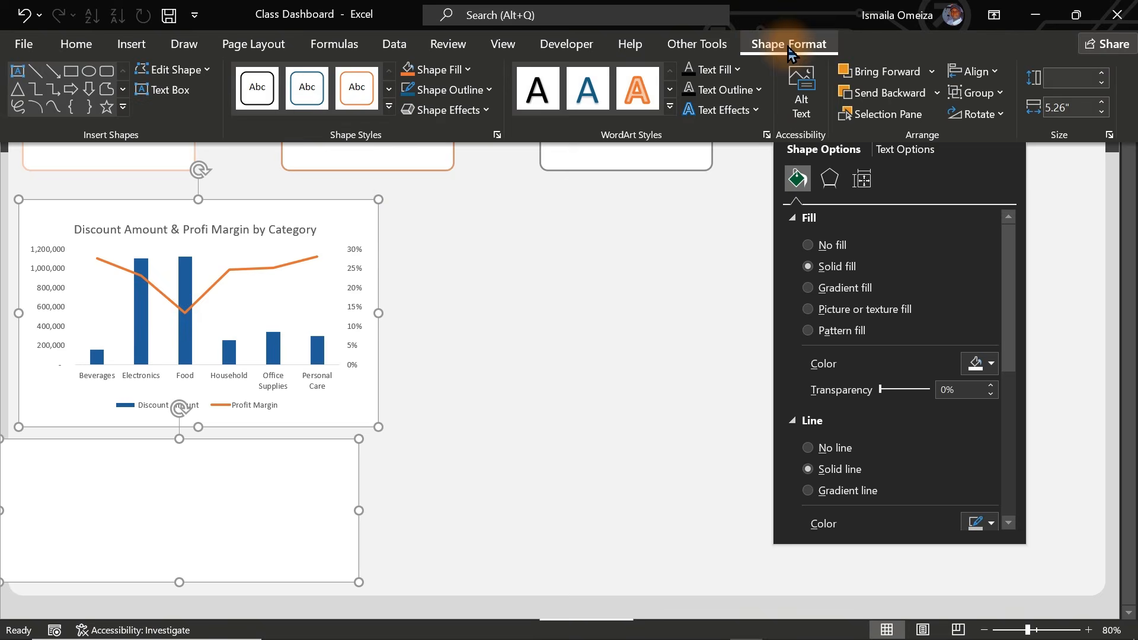
click(984, 71)
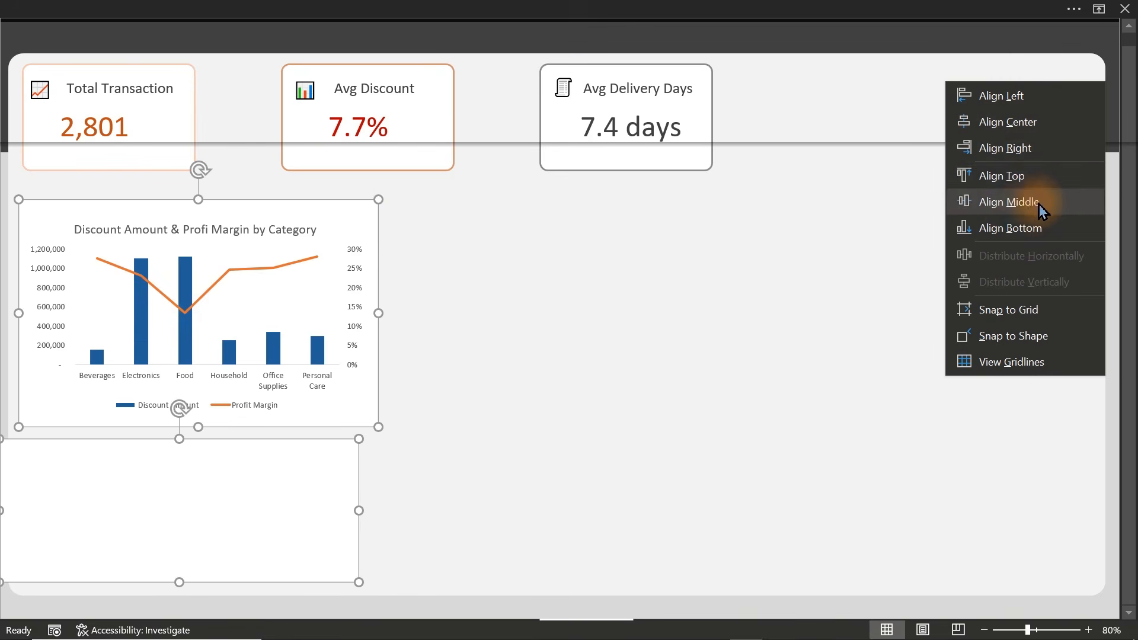
click(1026, 153)
click(557, 442)
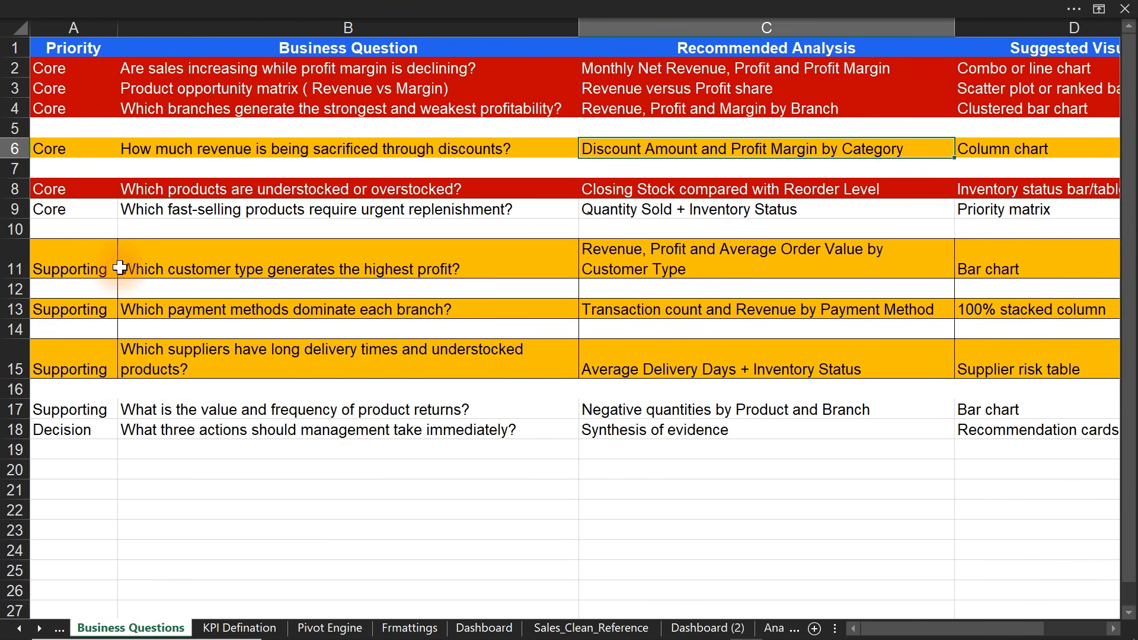
- Give the discount question in B6 white text on a dark red fill
click(128, 146)
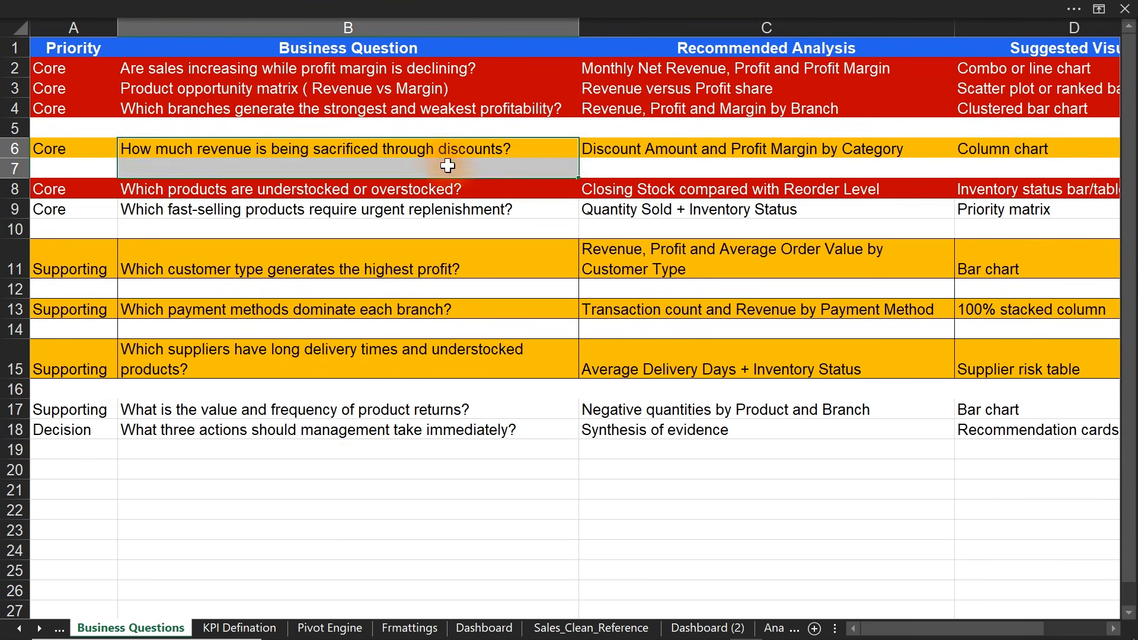
click(324, 8)
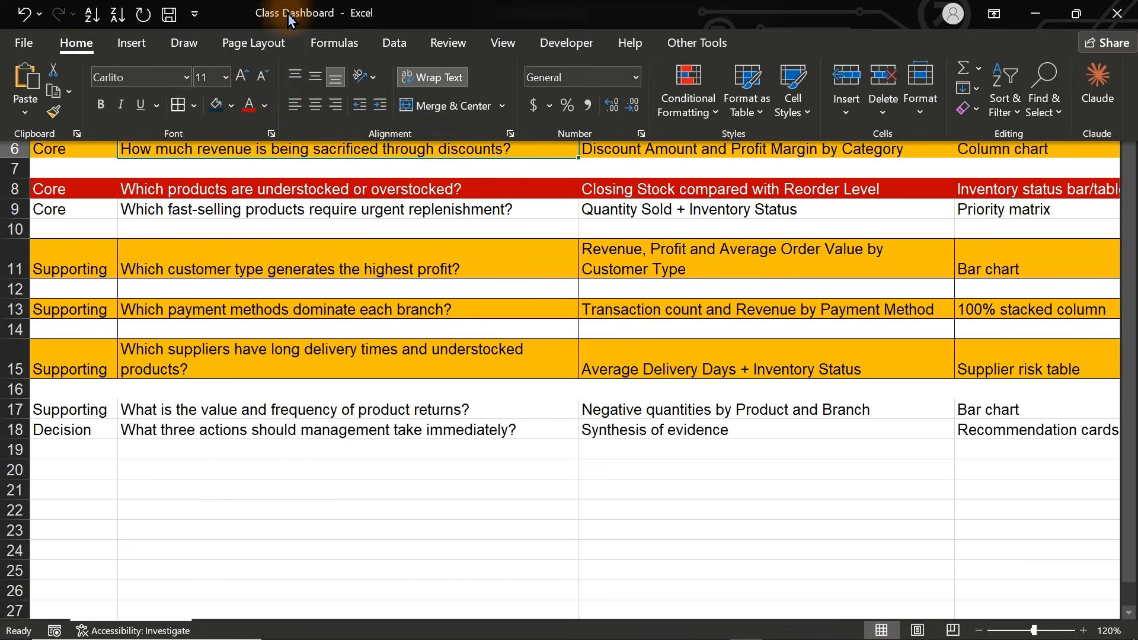
click(249, 107)
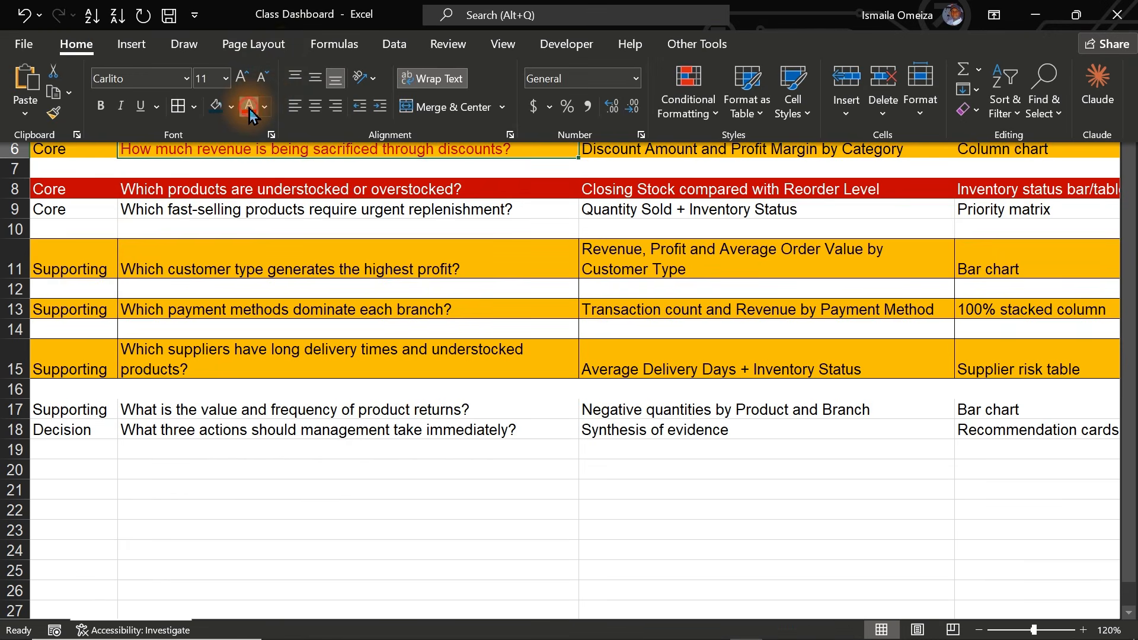
click(262, 109)
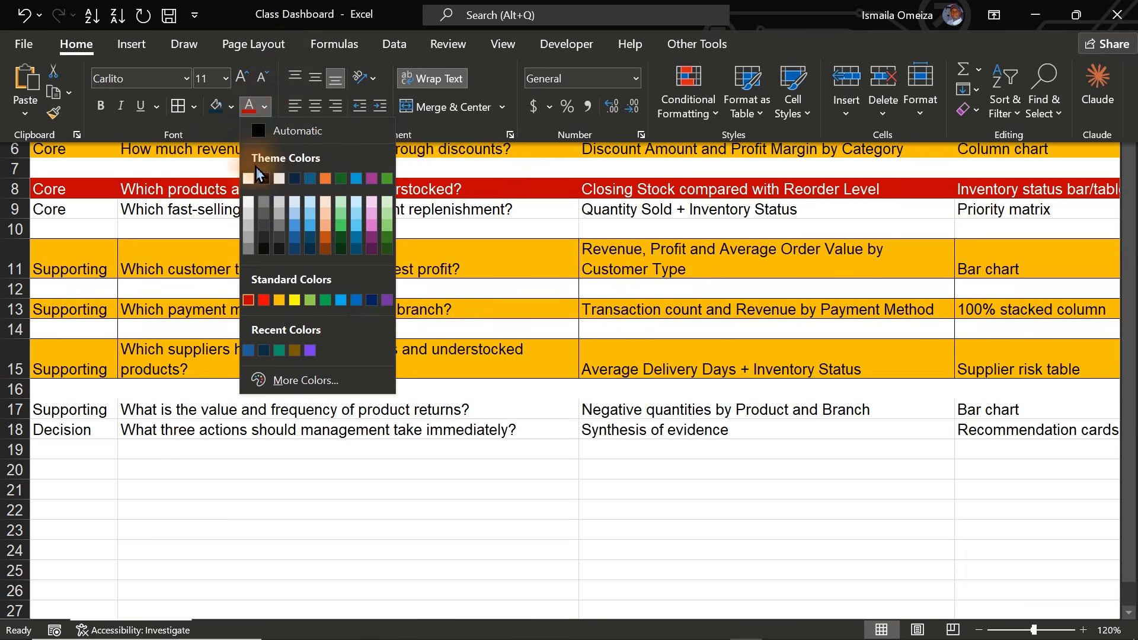
click(256, 175)
click(232, 107)
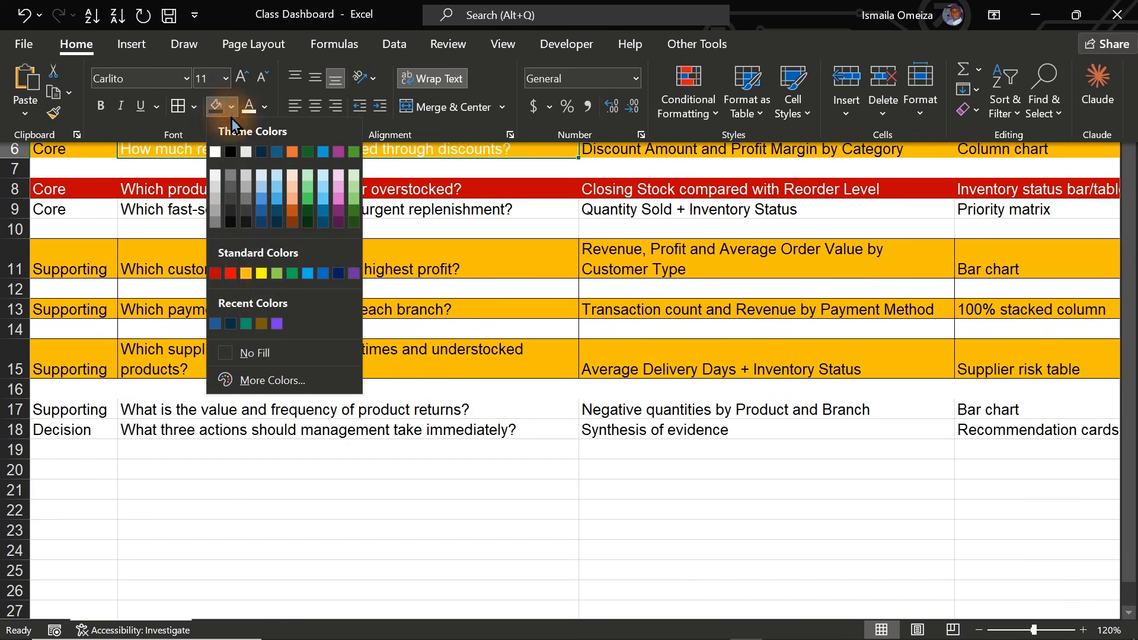
click(216, 274)
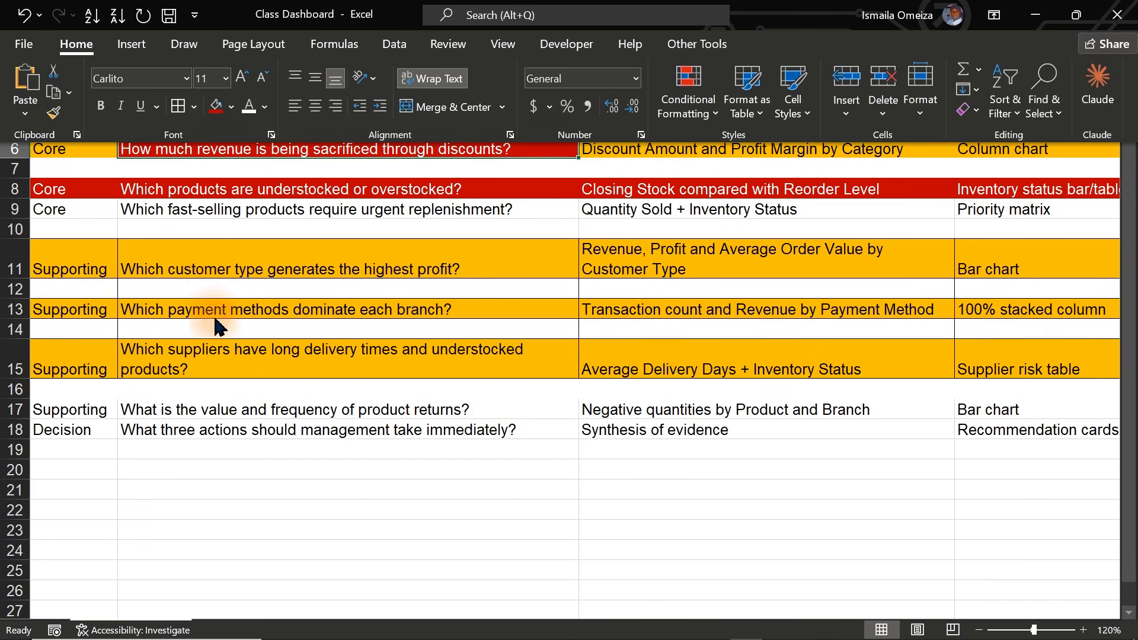
key(ctrl+shift+F1)
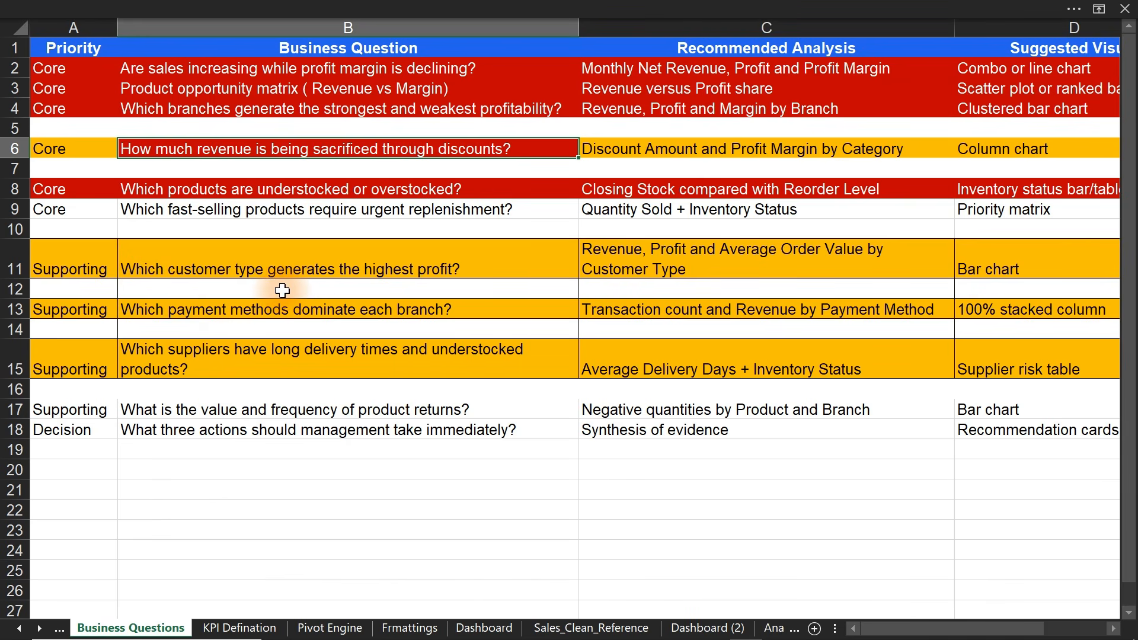
- Fill the payment-methods question in B13 red as well
click(239, 316)
mouse_move(457, 8)
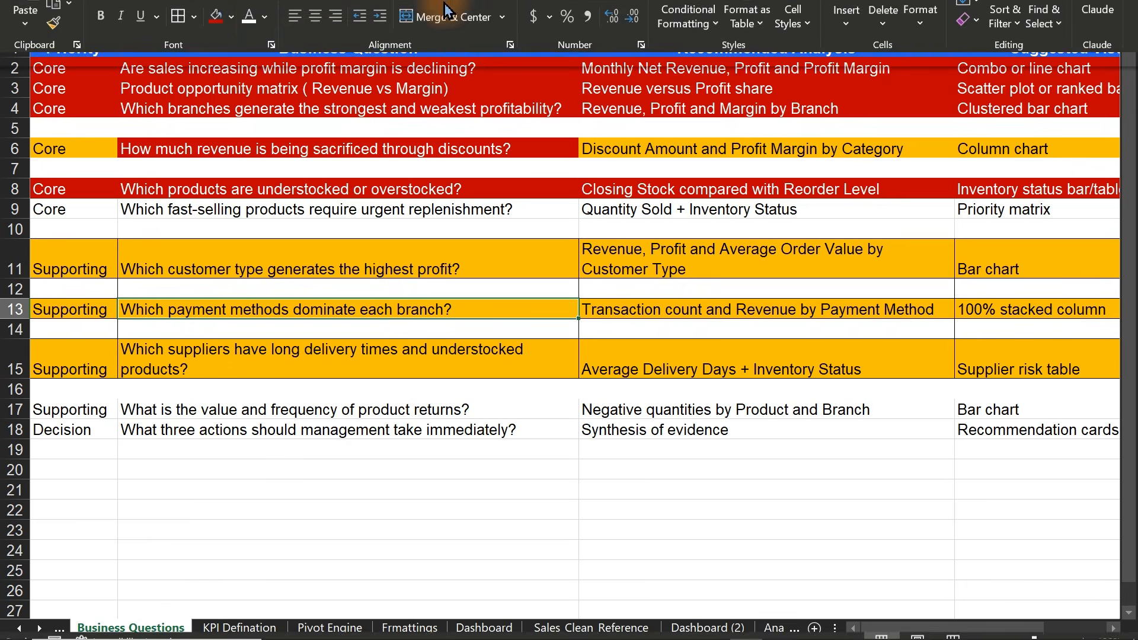
click(216, 107)
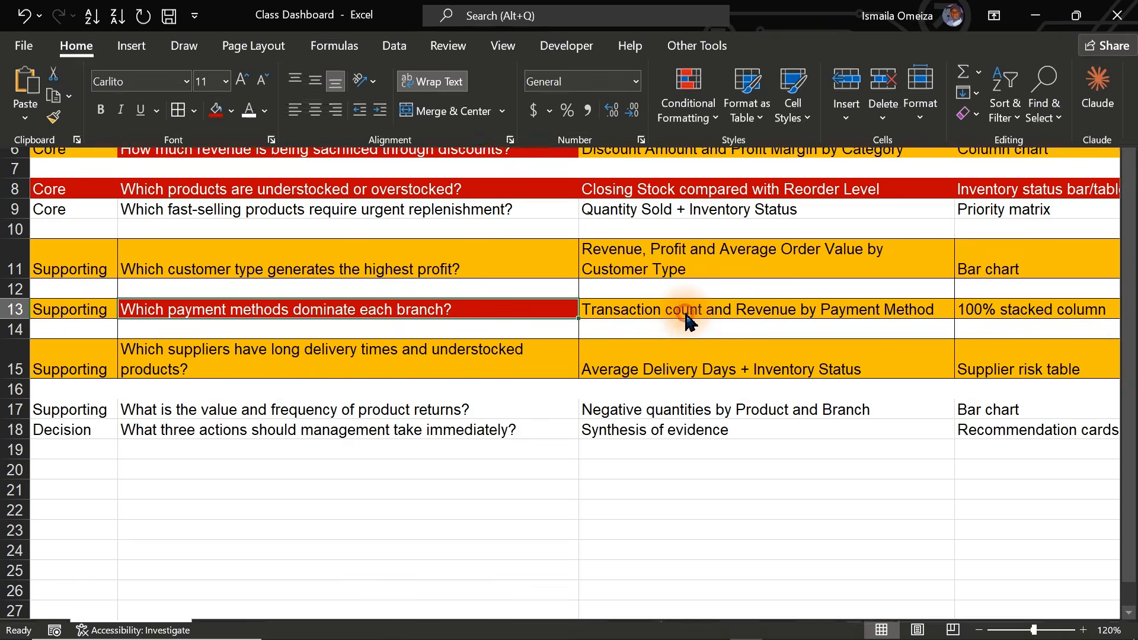
key(ctrl+shift+F1)
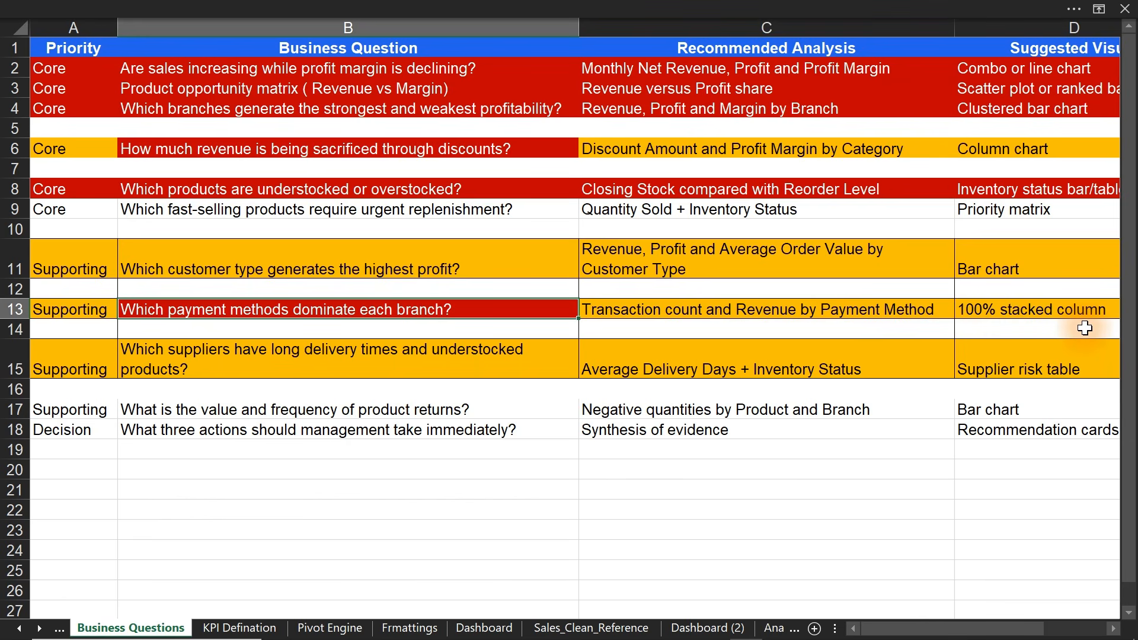
- Paste the Average of Delivery Days pivot at S9 on the Analysis sheet
click(39, 628)
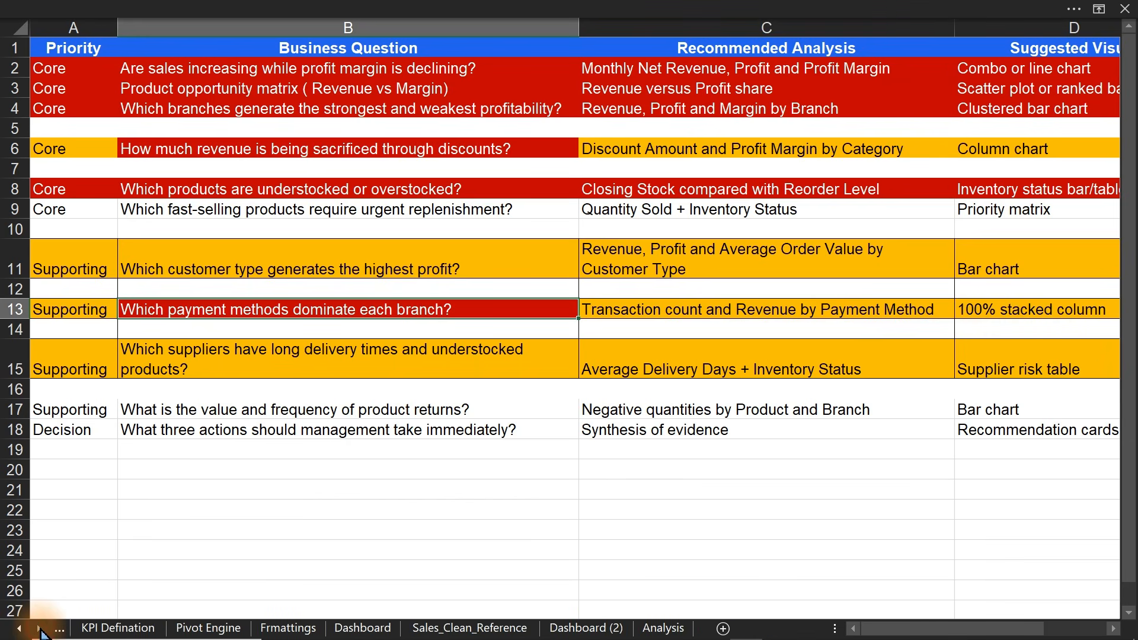
click(663, 628)
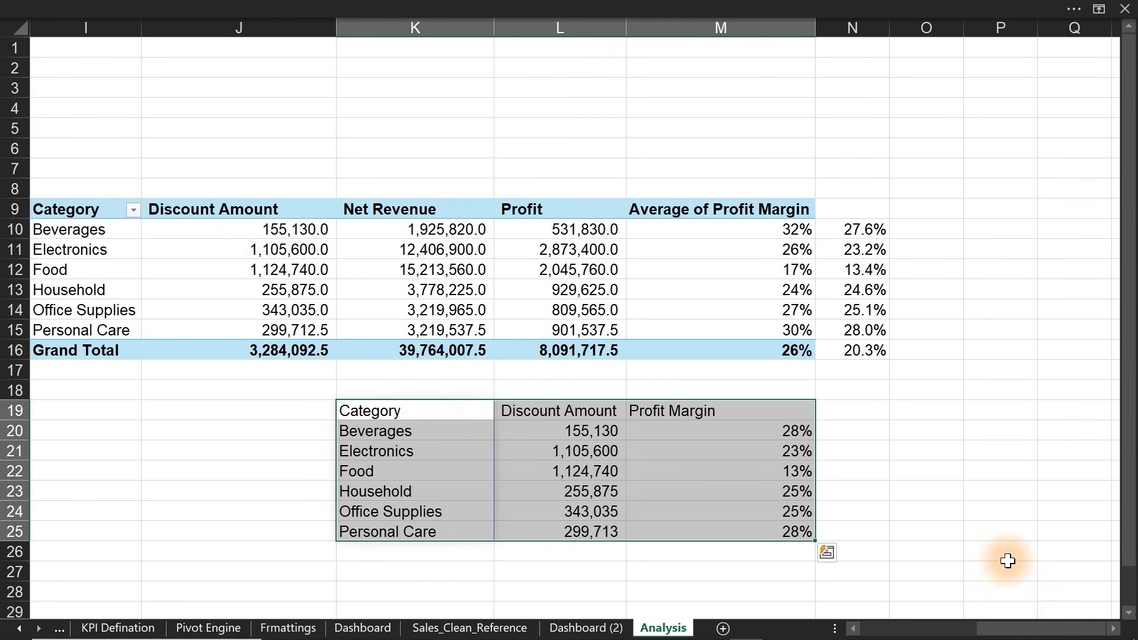
drag(1011, 629, 910, 627)
drag(403, 214, 503, 230)
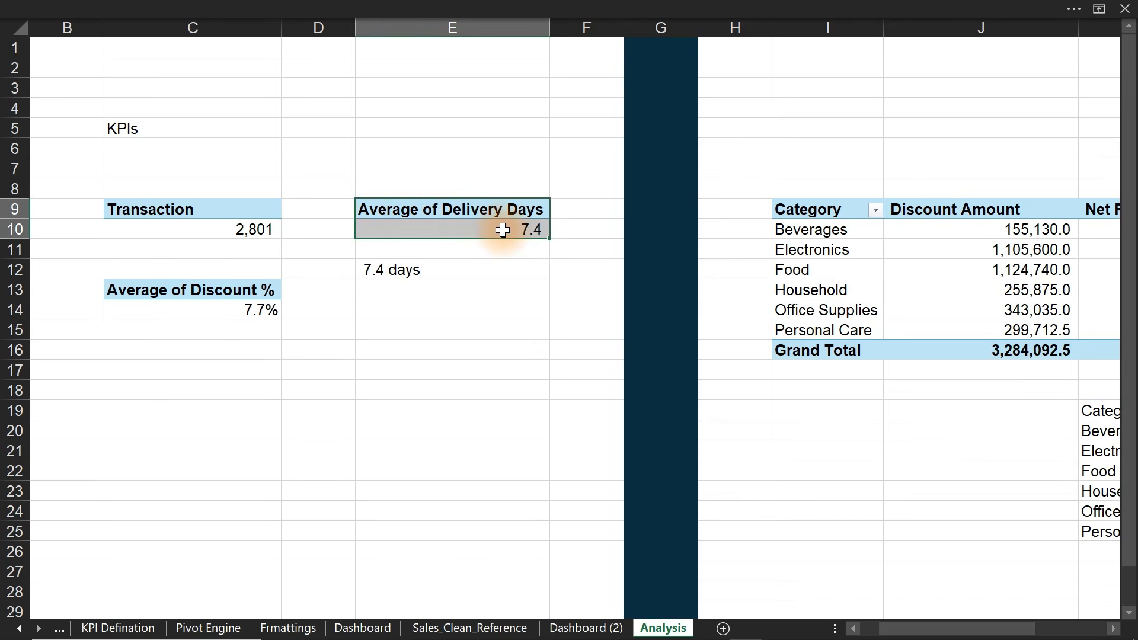
scroll(750, 409, right, 4)
click(619, 209)
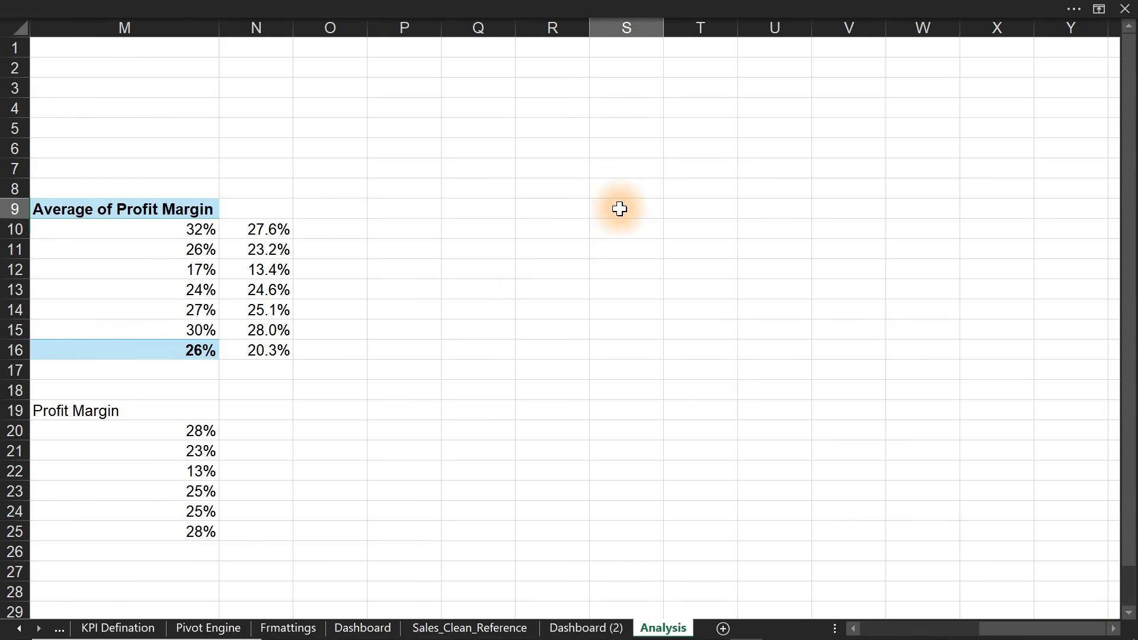
key(ctrl+v)
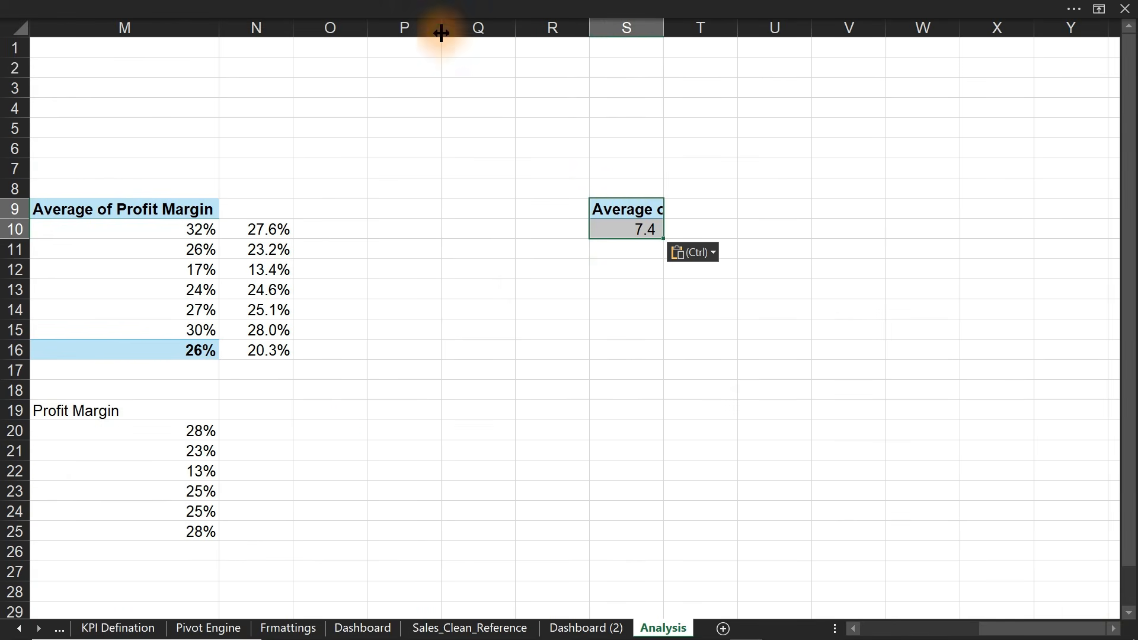
- Shade column Q dark navy as a divider and autofit column S
click(464, 29)
click(274, 8)
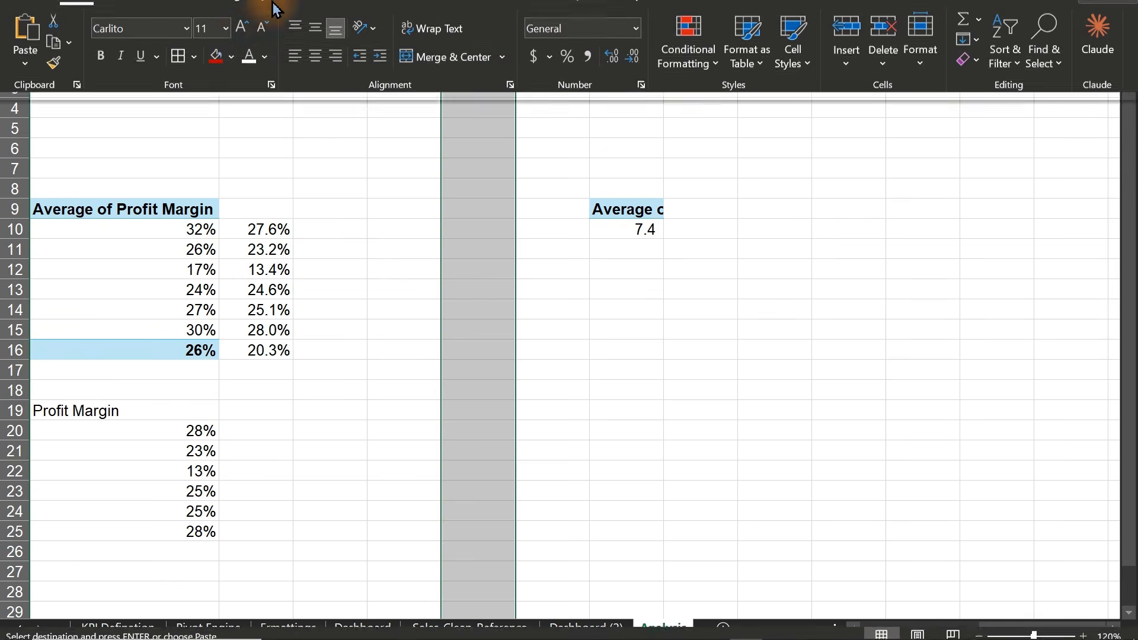
click(231, 107)
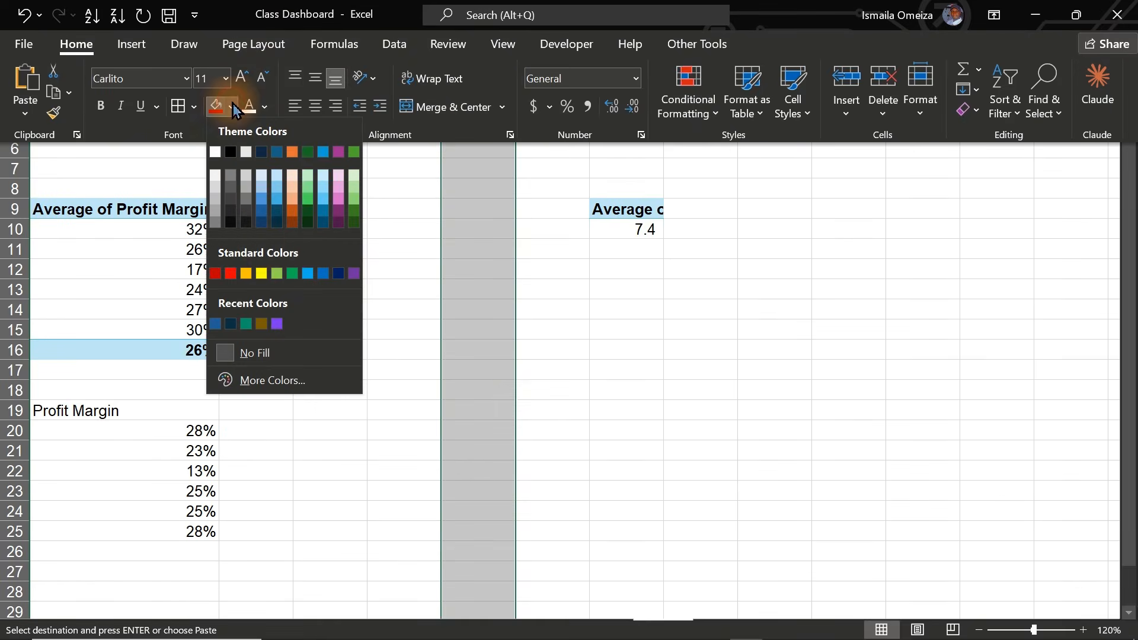
click(277, 218)
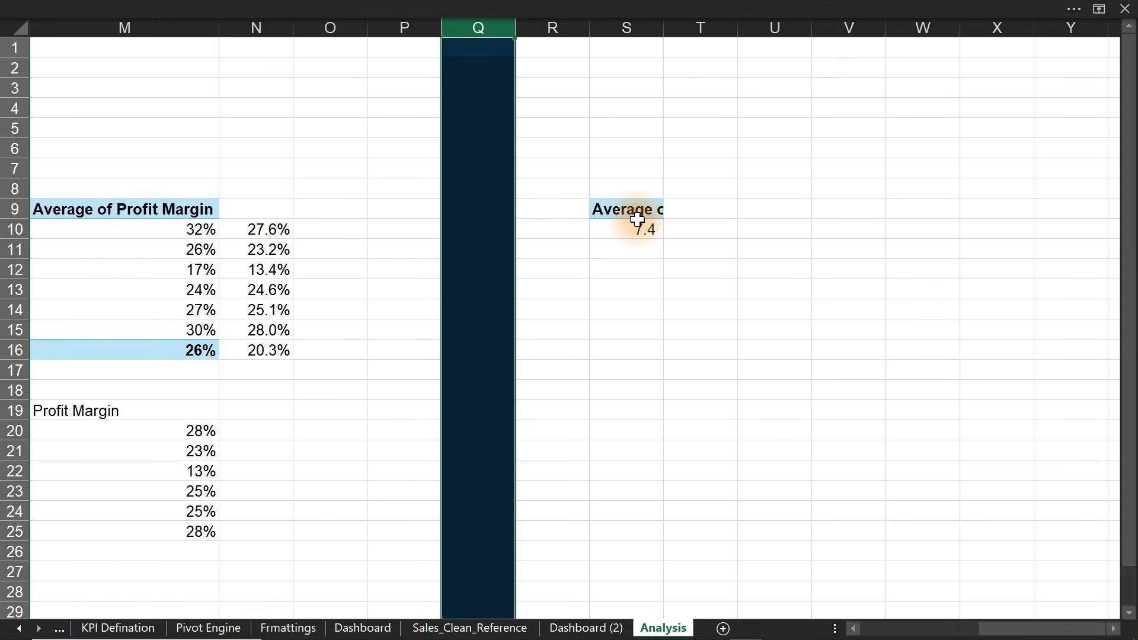
click(644, 225)
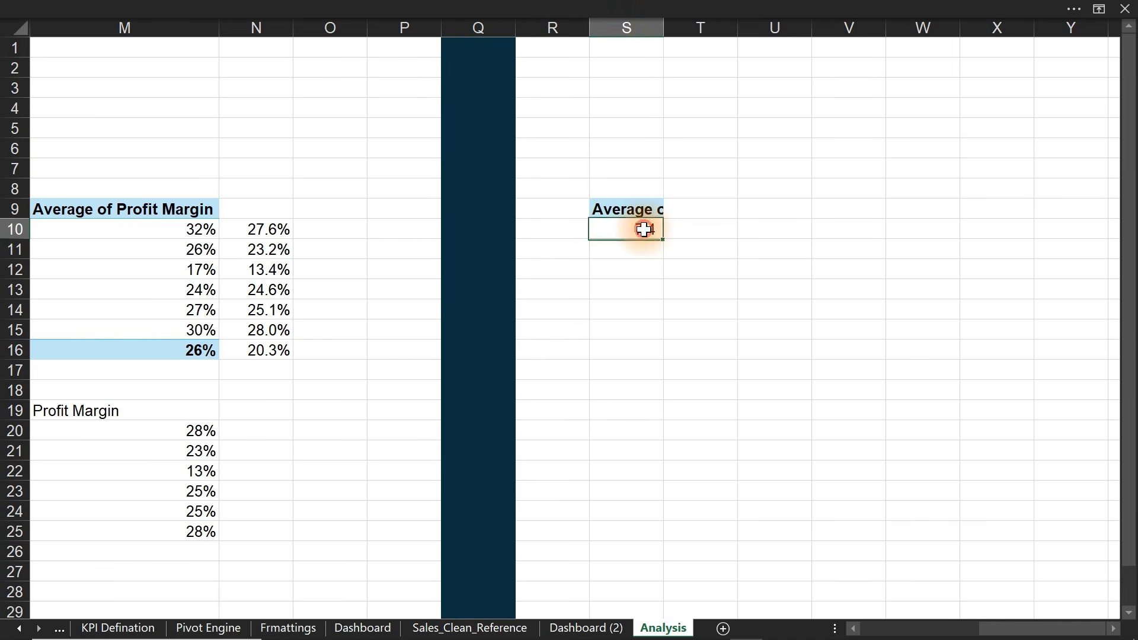
double_click(663, 27)
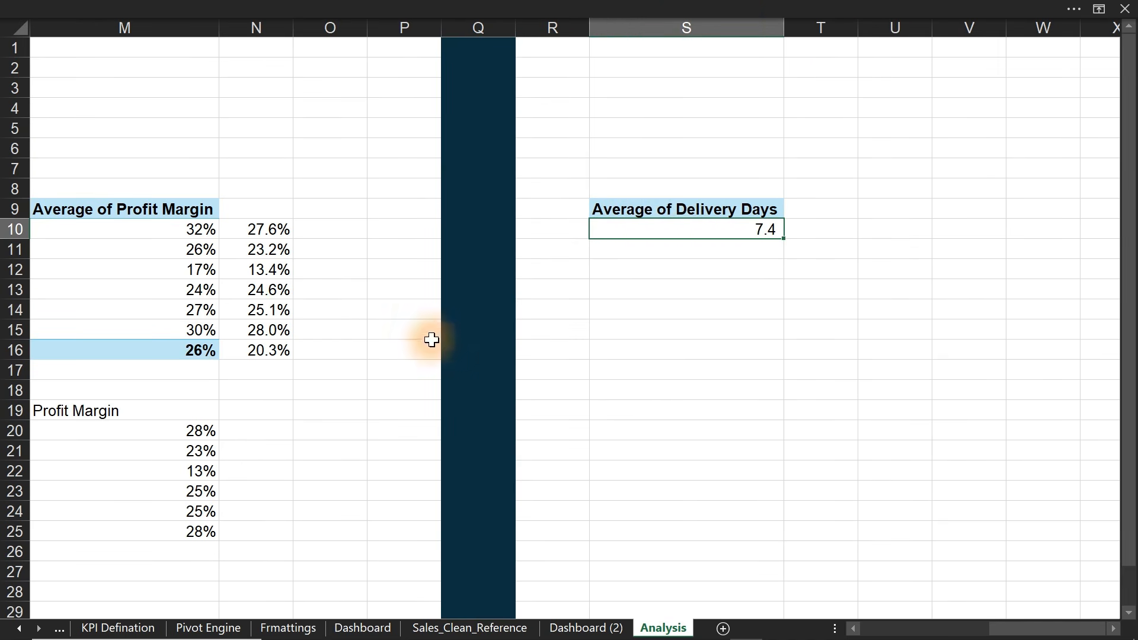
click(449, 630)
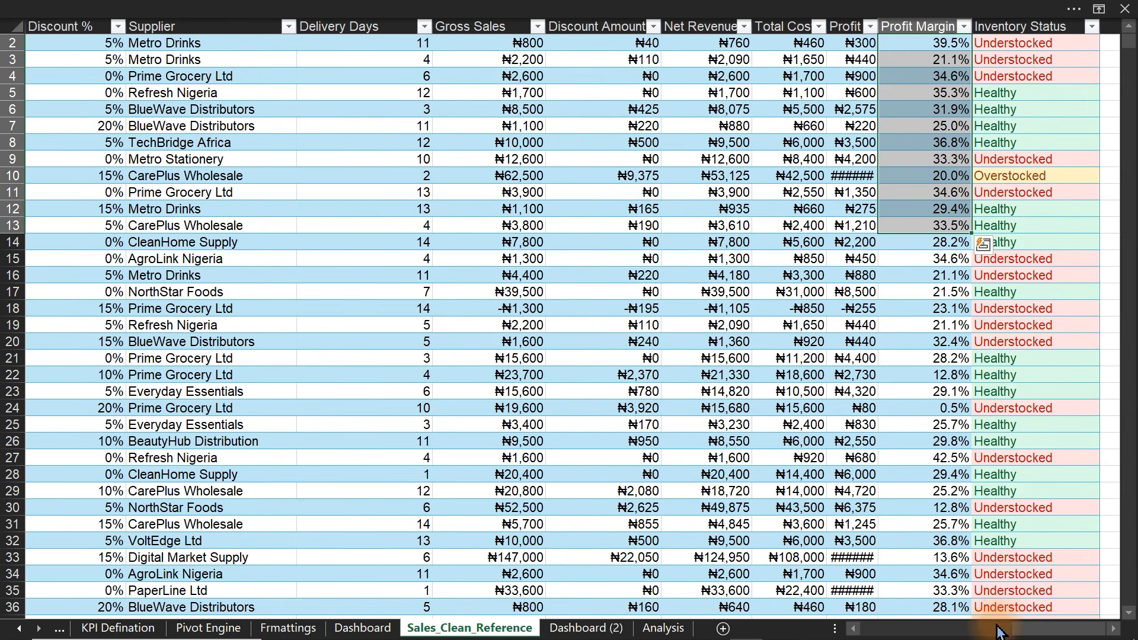
- Inspect the Payment Method column values and Business Questions sheet, then return to Analysis
drag(998, 631, 905, 632)
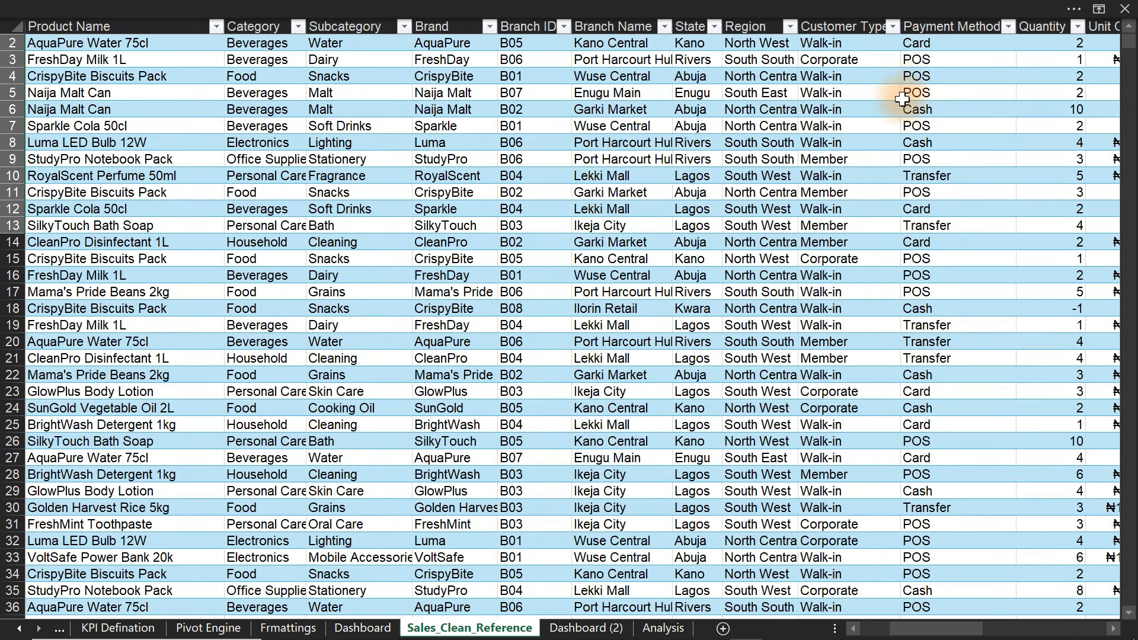
click(957, 17)
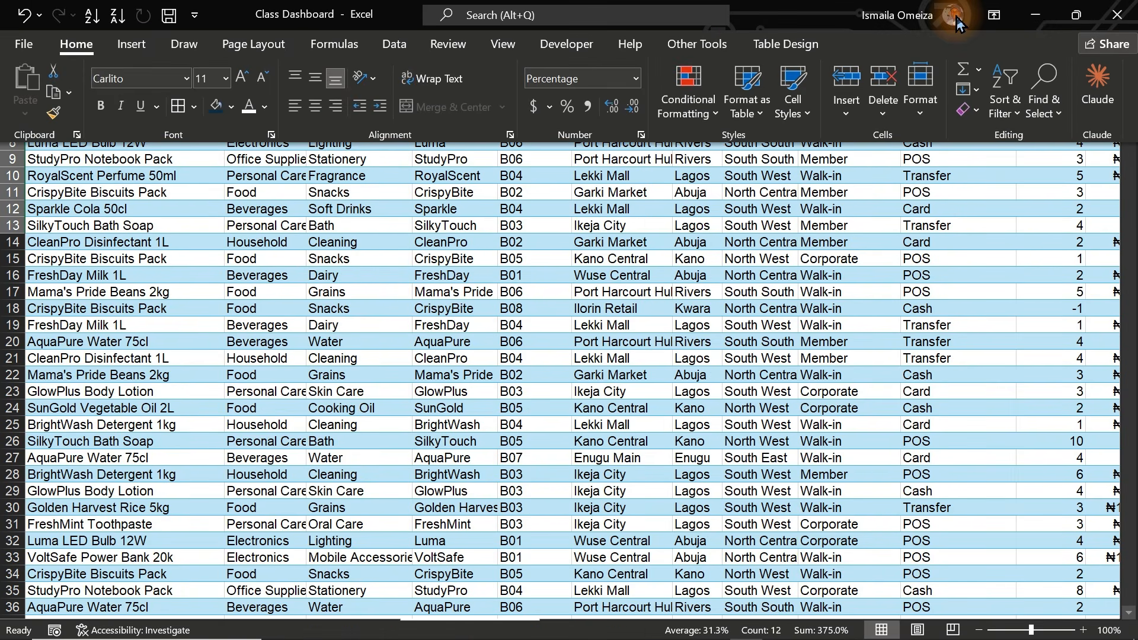
click(927, 240)
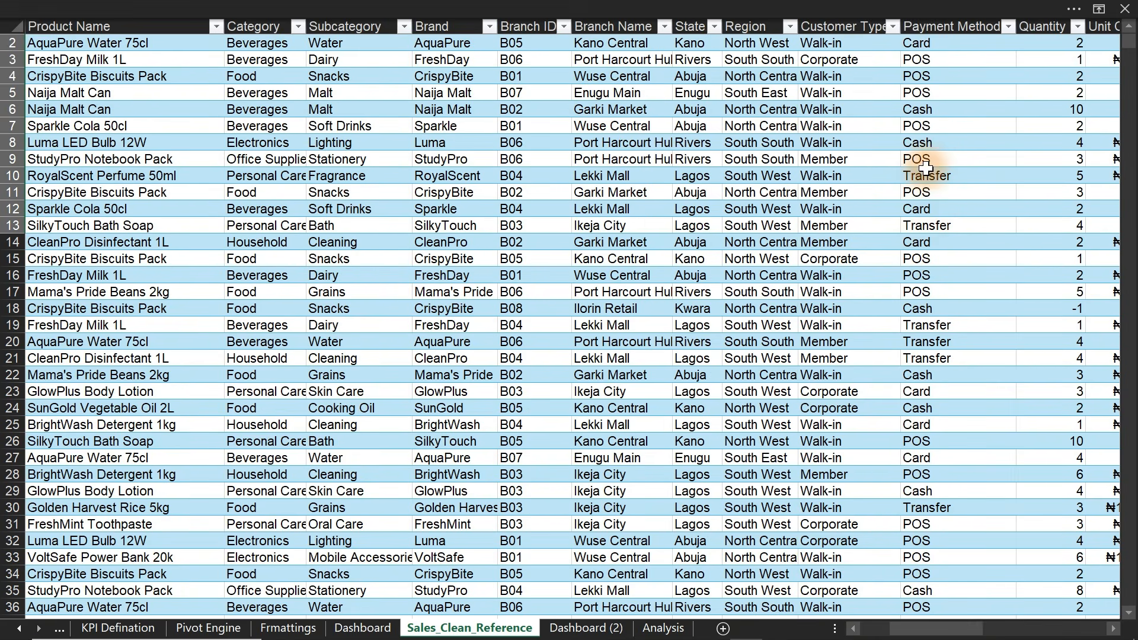
click(947, 25)
click(940, 145)
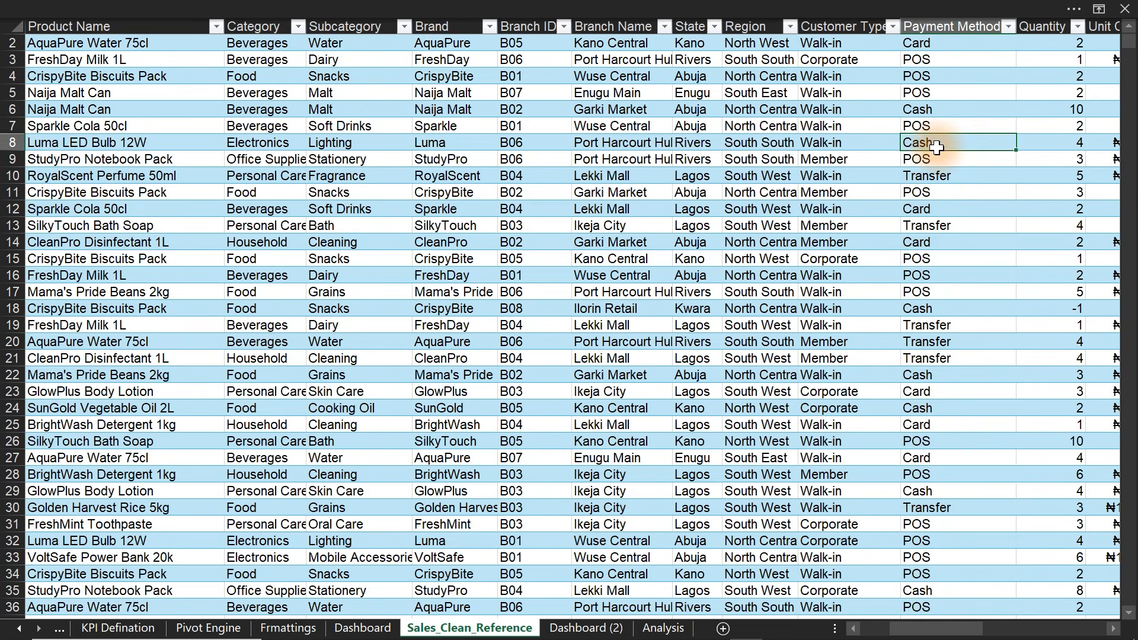
click(20, 630)
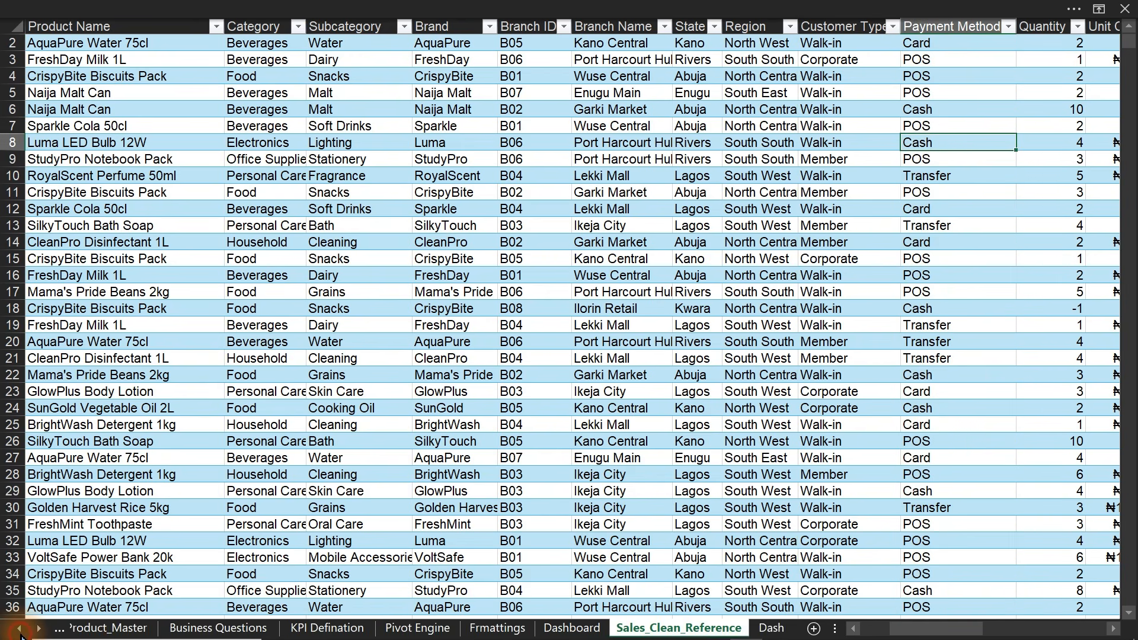
click(202, 629)
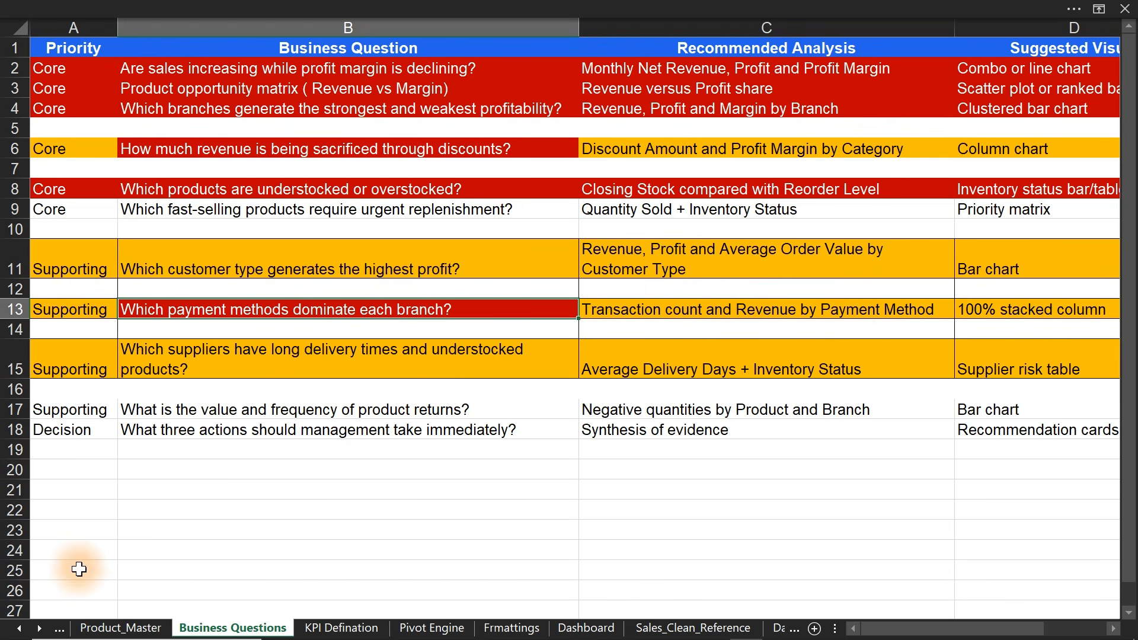
click(40, 629)
click(41, 629)
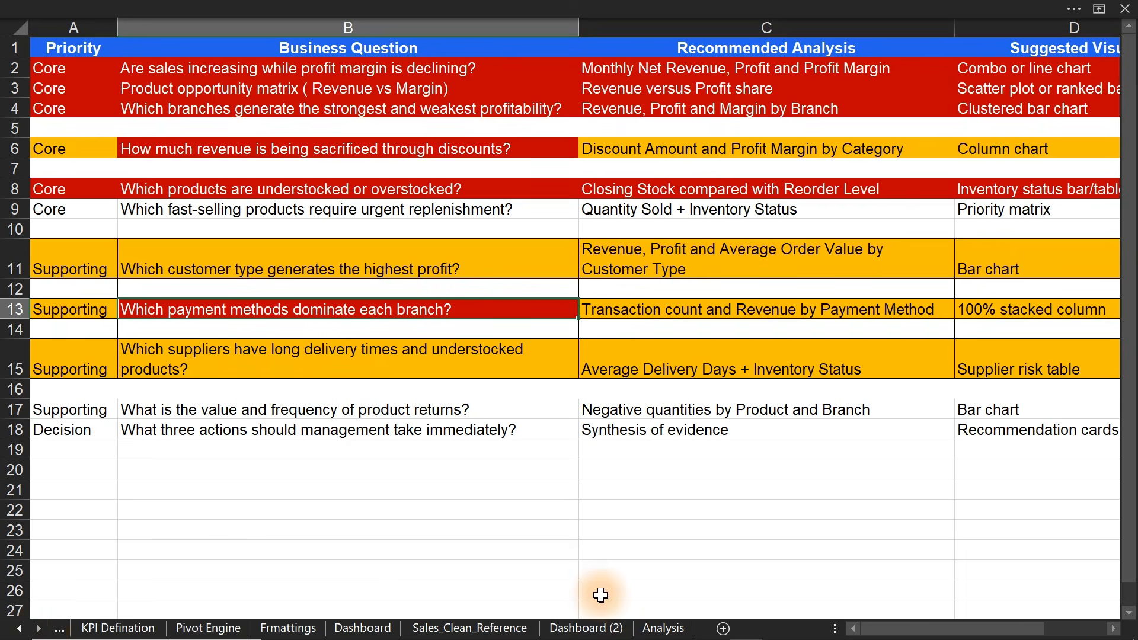
click(664, 629)
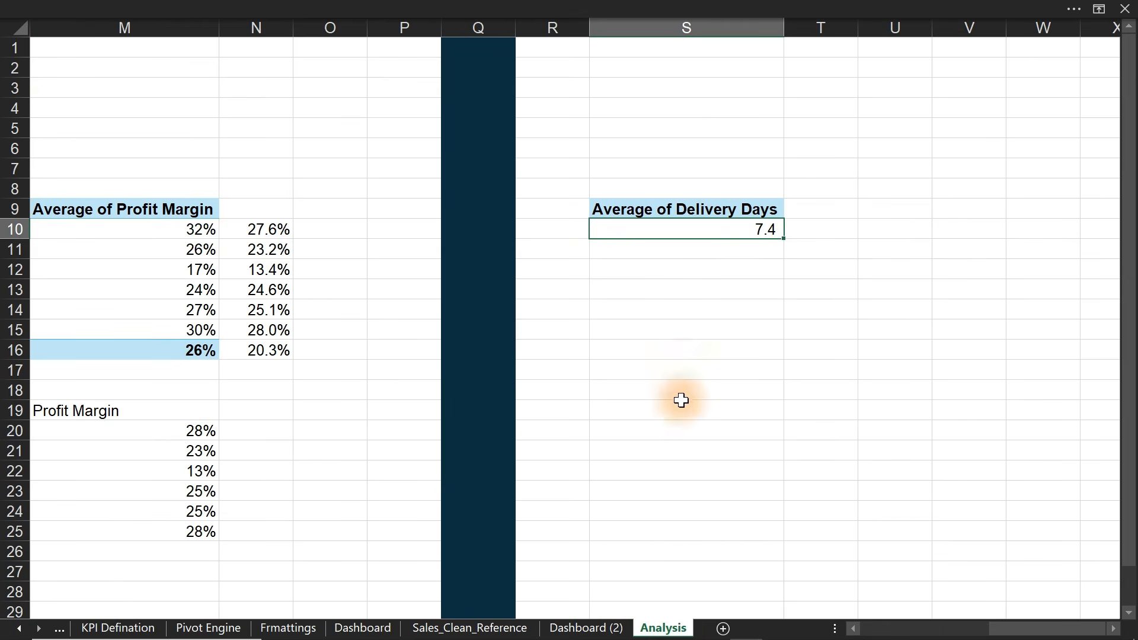
- Show the pivot field list and remove Average of Delivery Days from the pivot
right_click(661, 230)
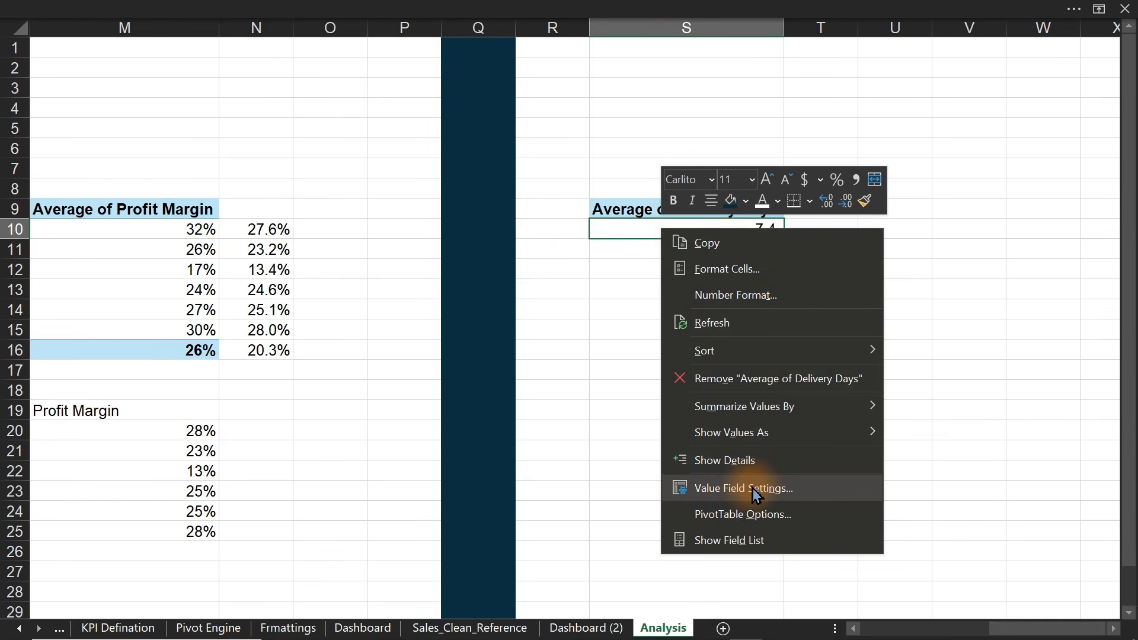
click(745, 494)
key(Escape)
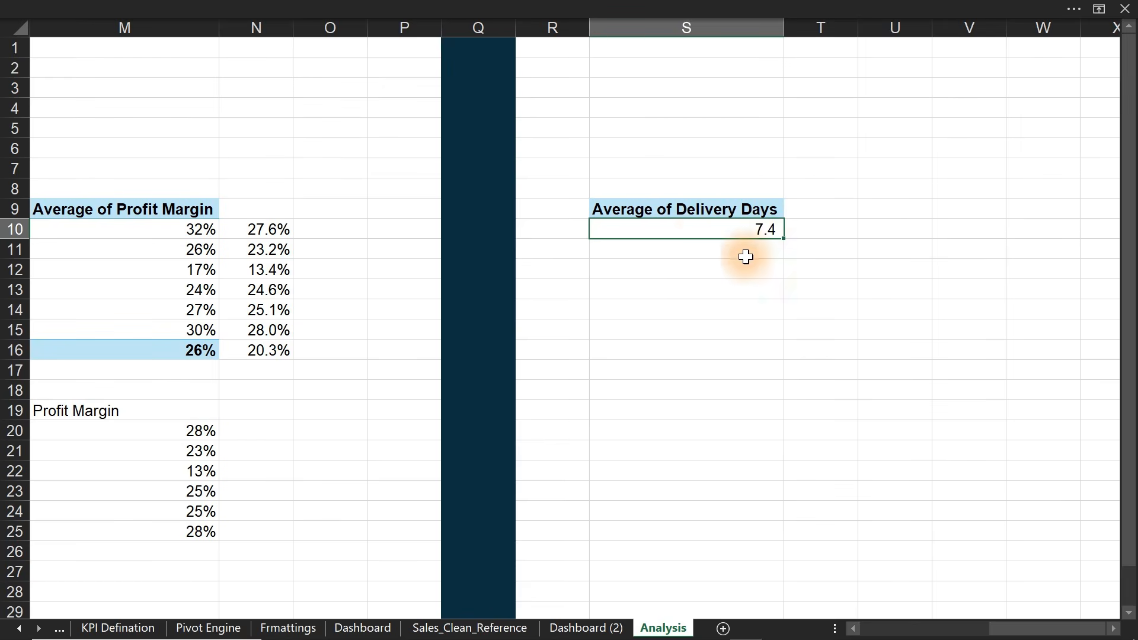
right_click(701, 230)
click(770, 541)
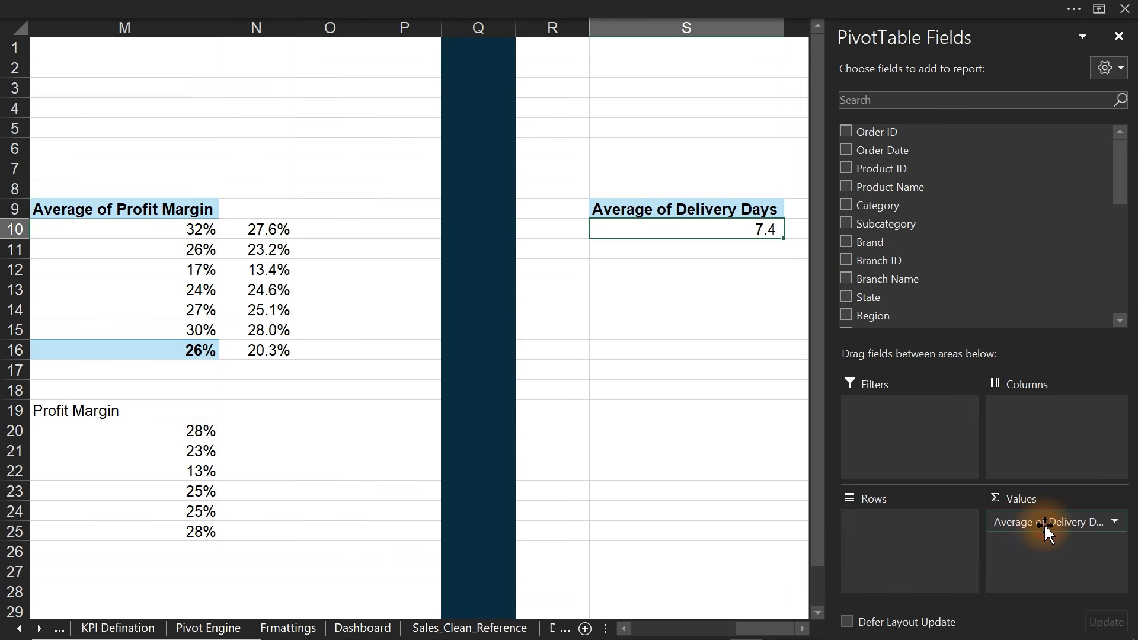
drag(1041, 521, 670, 467)
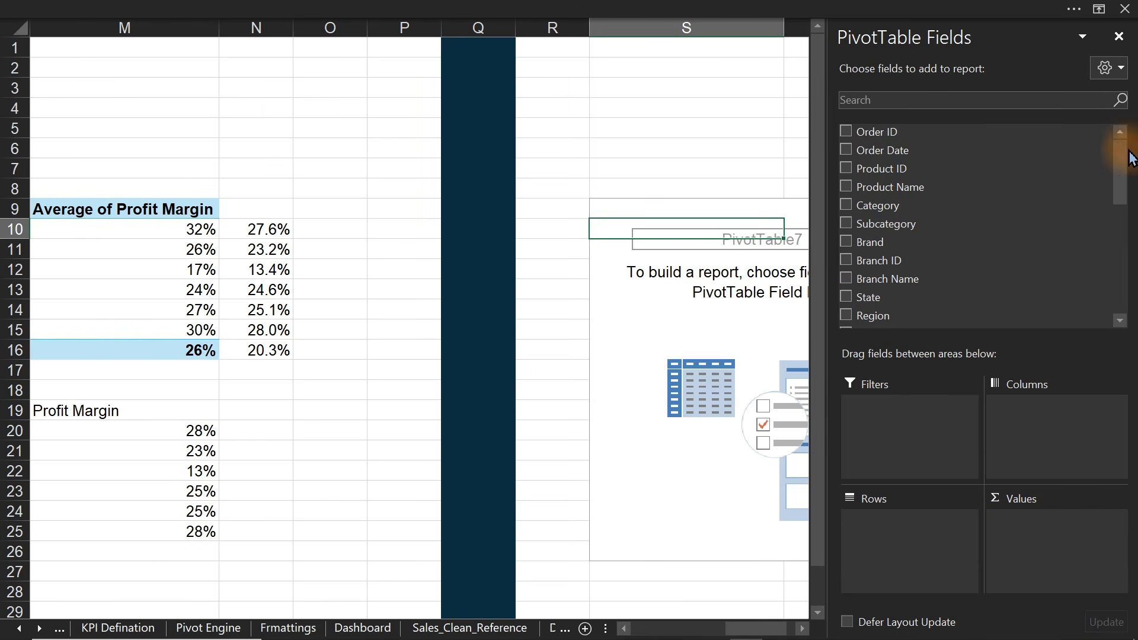
- Add Payment Method as pivot rows and Sum of Net Revenue as values
drag(1121, 152, 1121, 221)
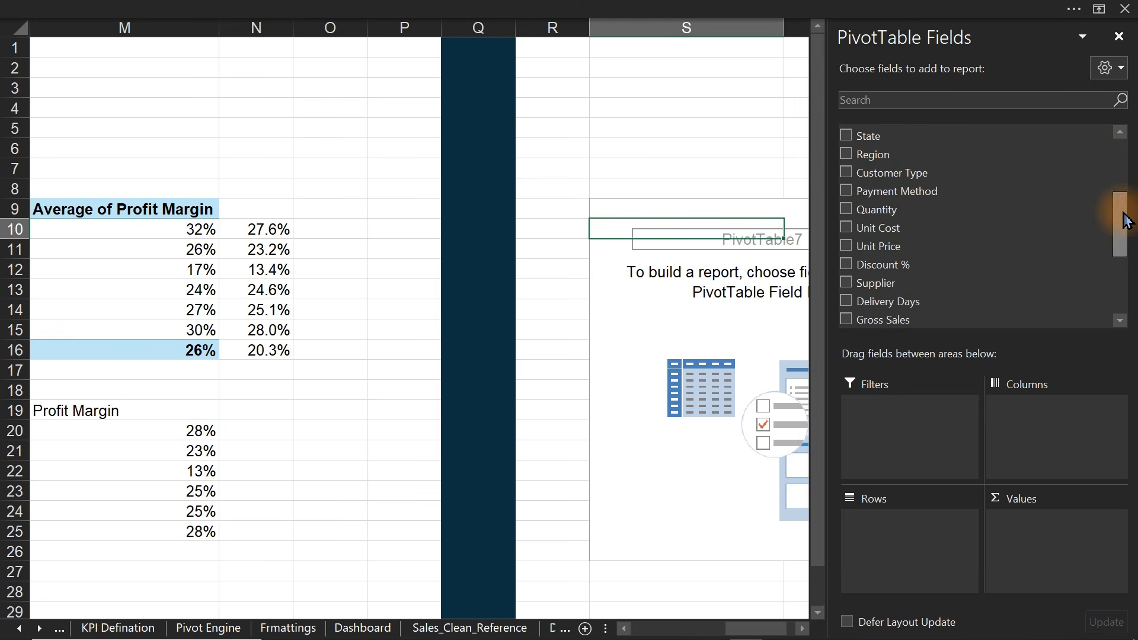
click(842, 190)
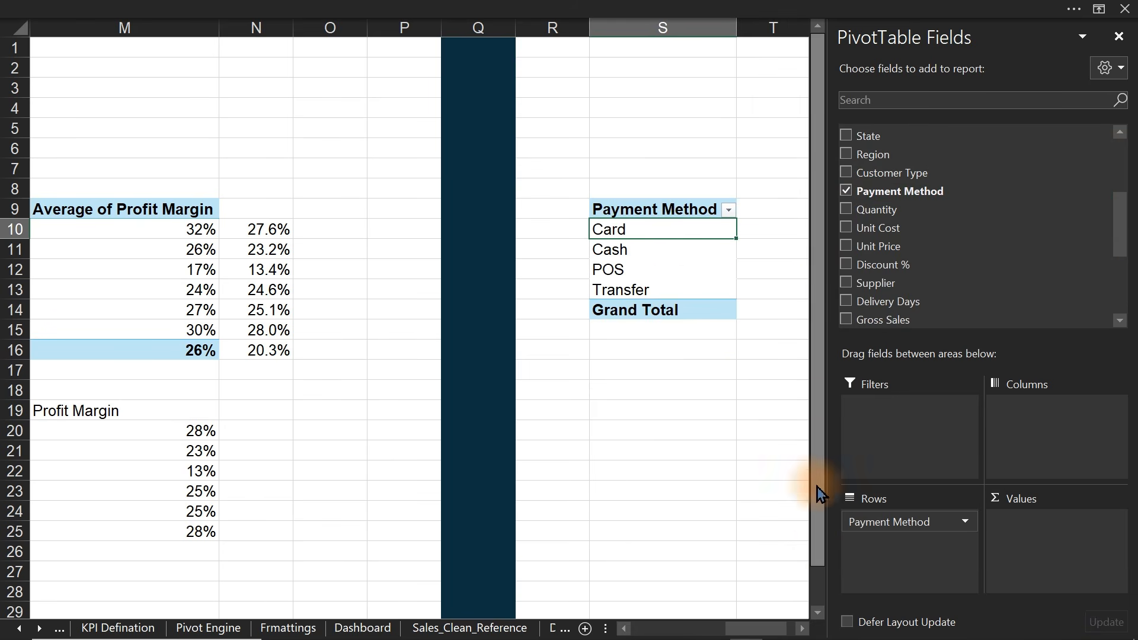
click(800, 630)
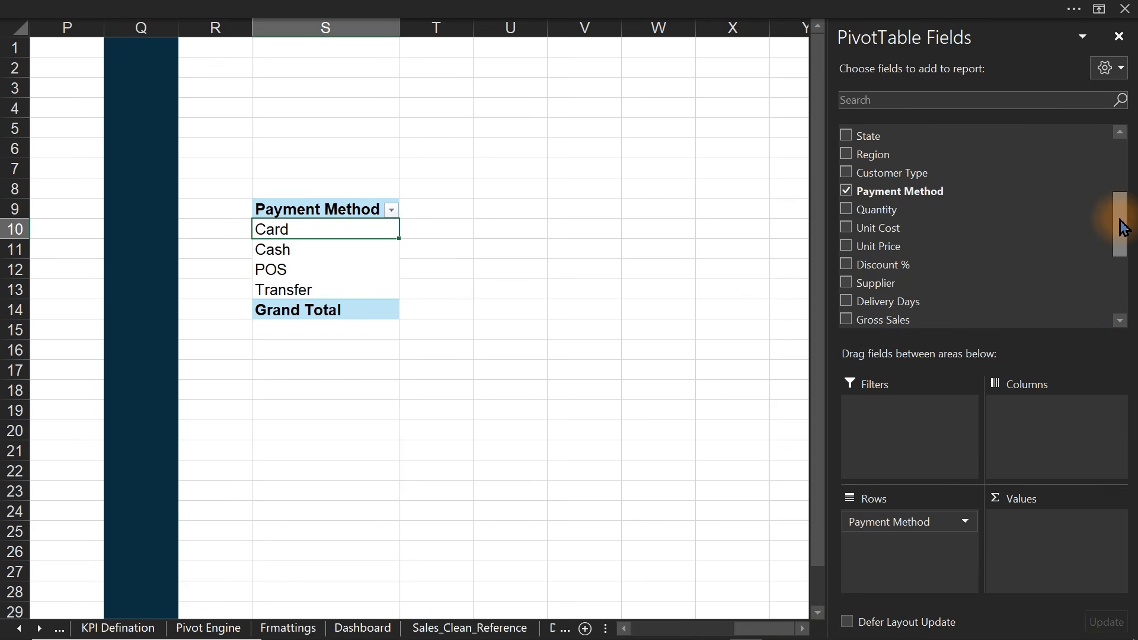
drag(1125, 224, 1119, 266)
click(846, 228)
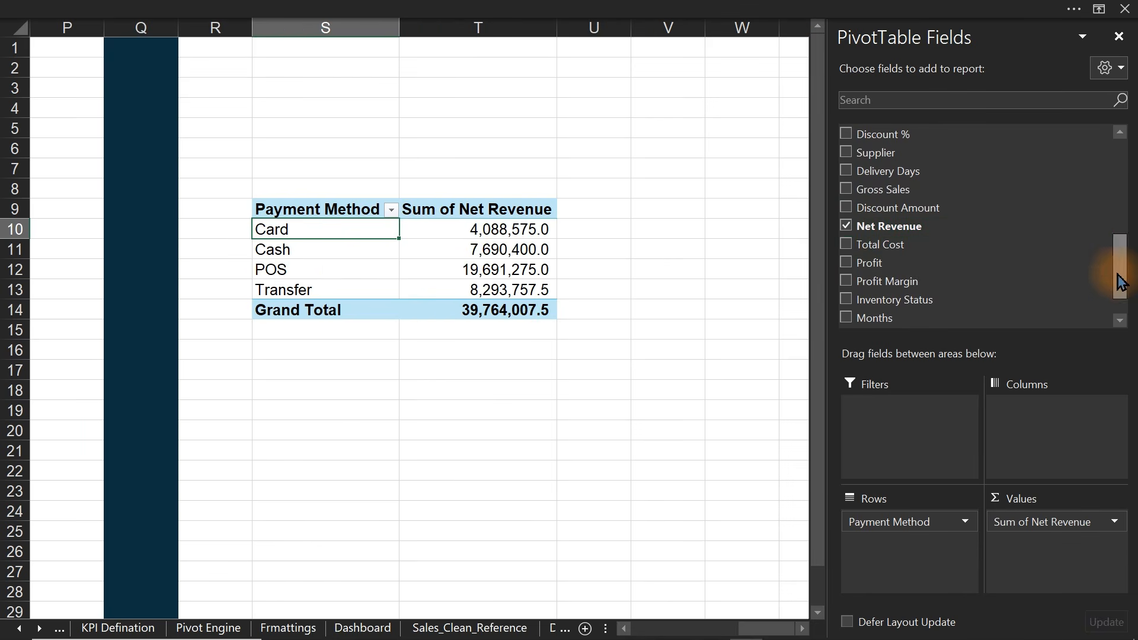
- Add Count of Order ID as the second value column, replacing a Payment Method count
drag(1121, 282, 1080, 224)
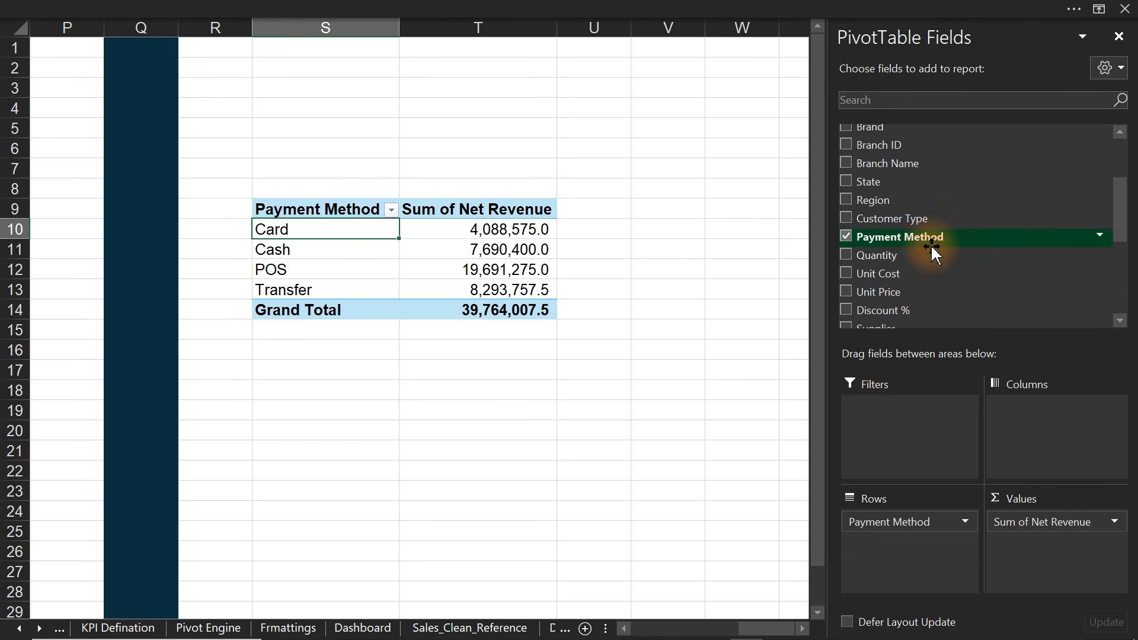
drag(926, 244, 1060, 563)
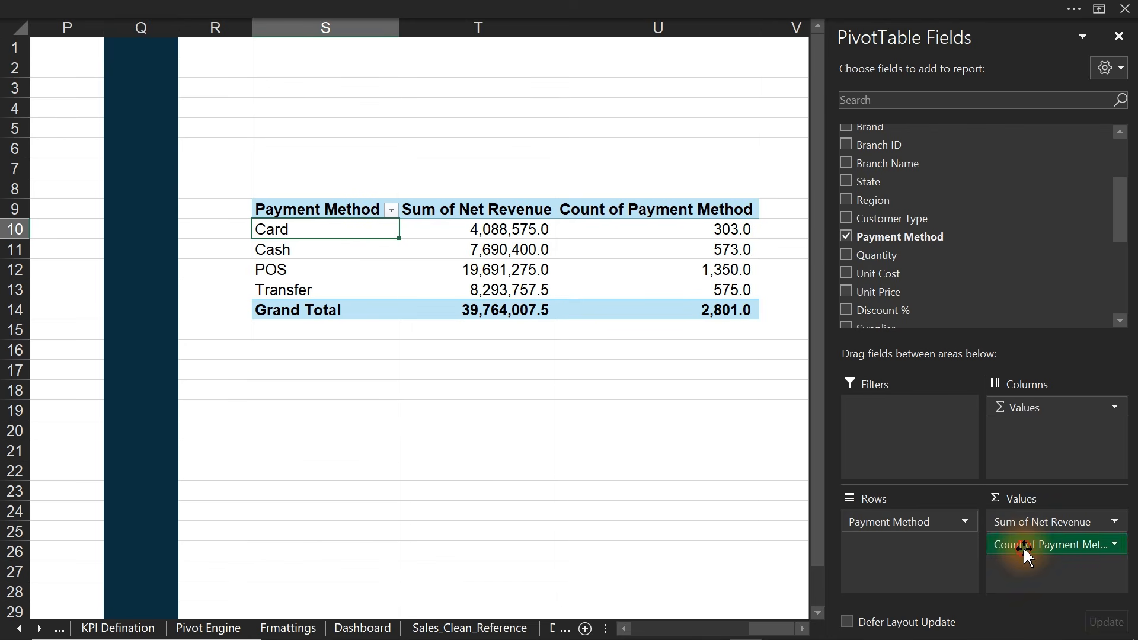
drag(1023, 548, 699, 536)
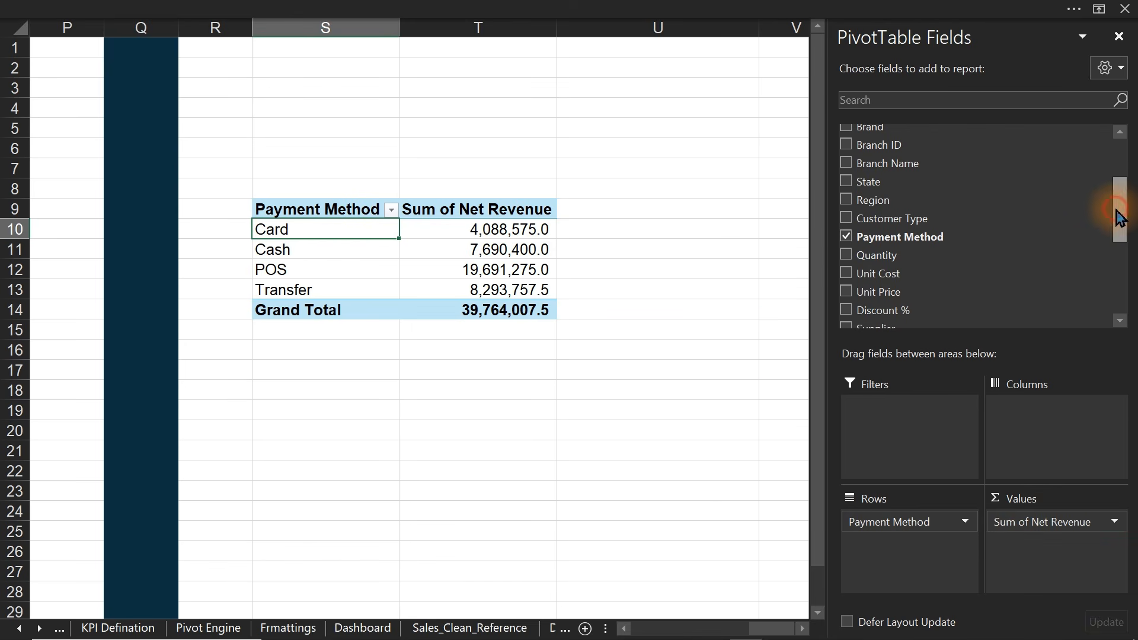
drag(1118, 217, 1110, 146)
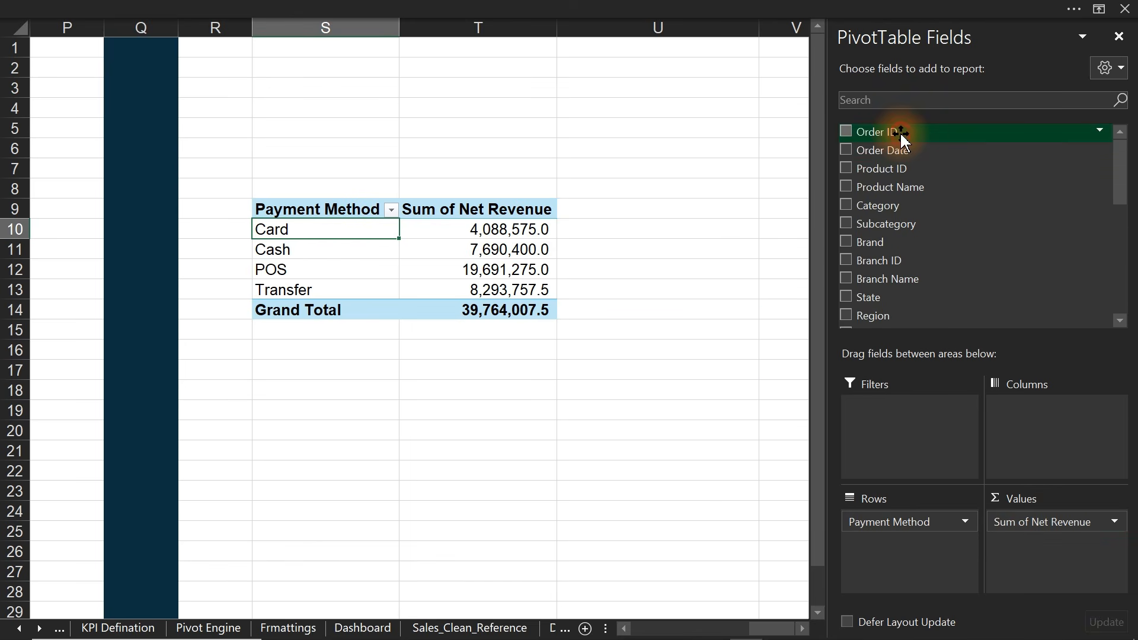
drag(901, 137, 1046, 540)
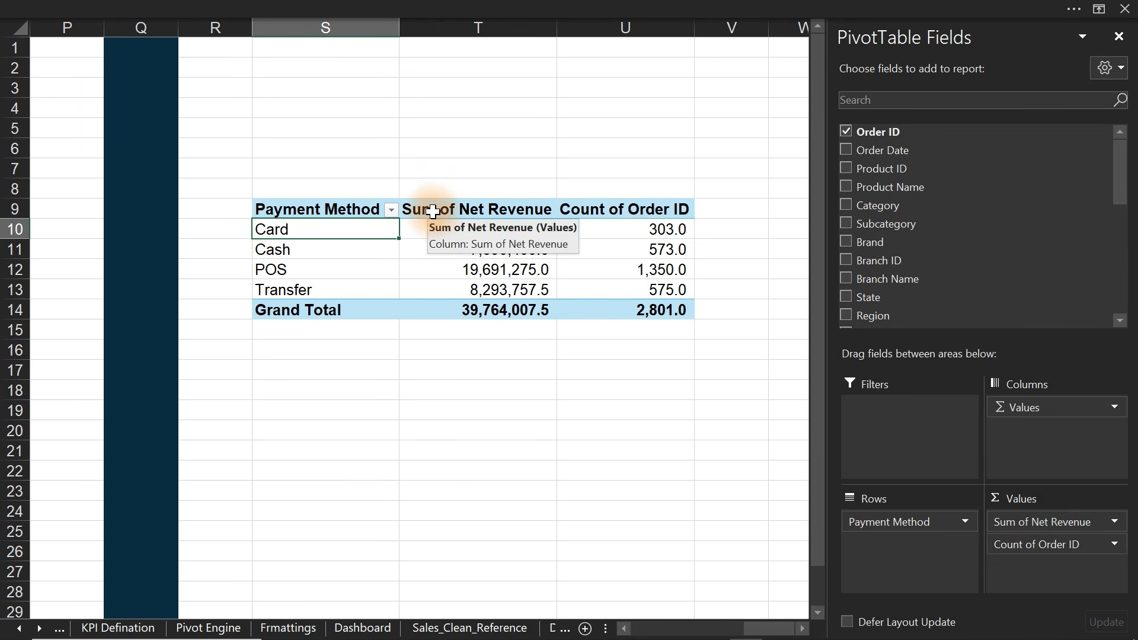
click(459, 210)
drag(547, 211, 583, 211)
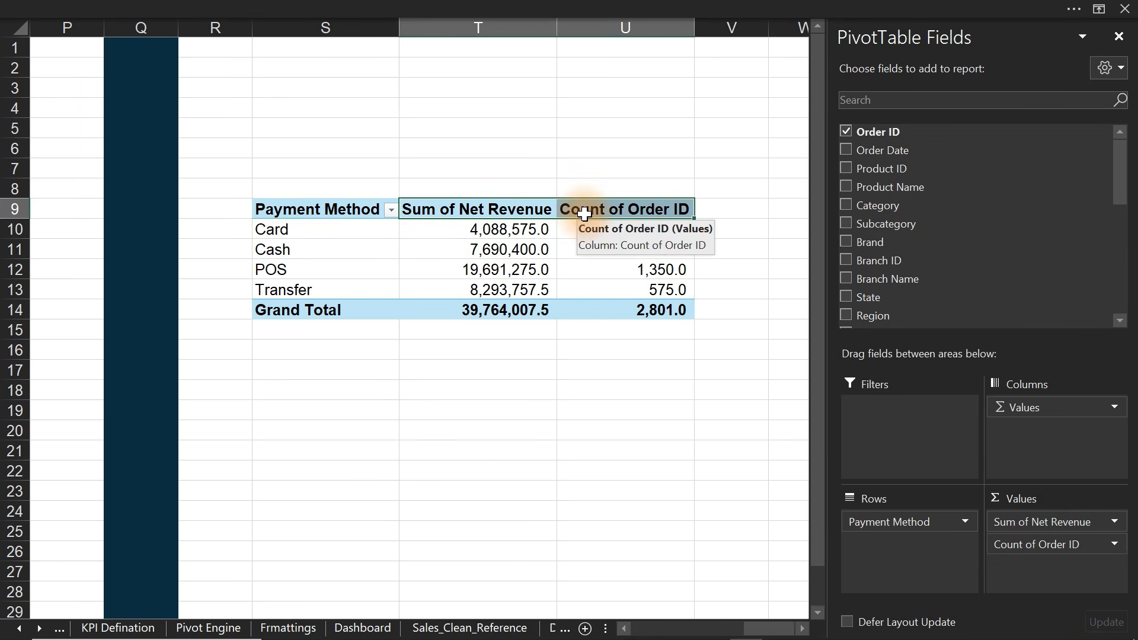
- Replace 'Sum of' with nothing so the revenue header reads Net Revenue
key(ctrl+h)
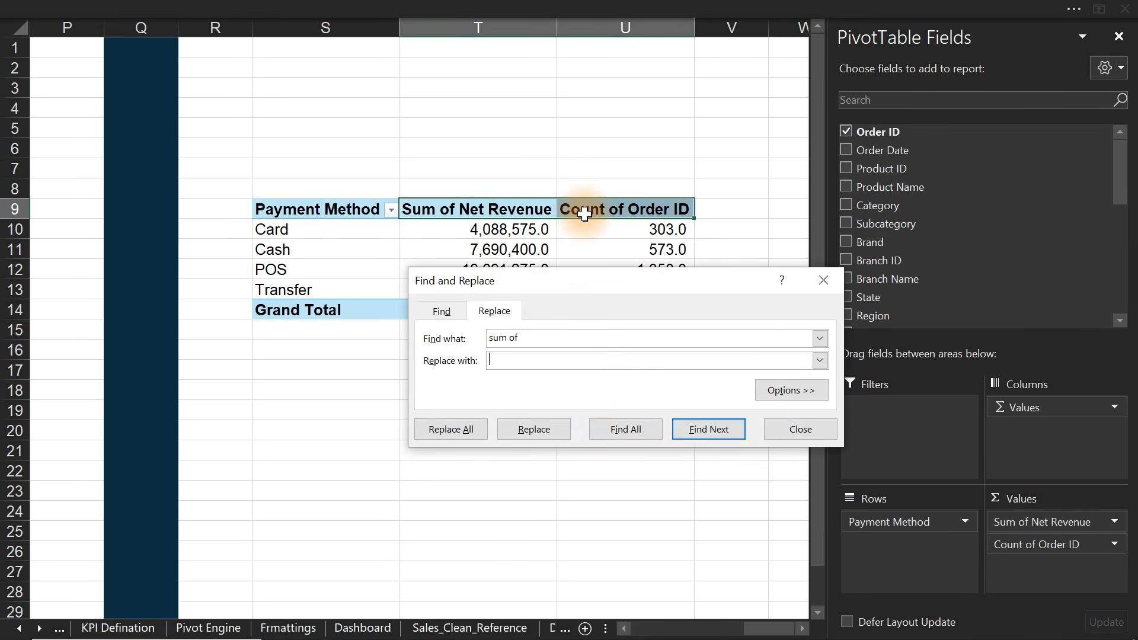
click(452, 431)
click(568, 378)
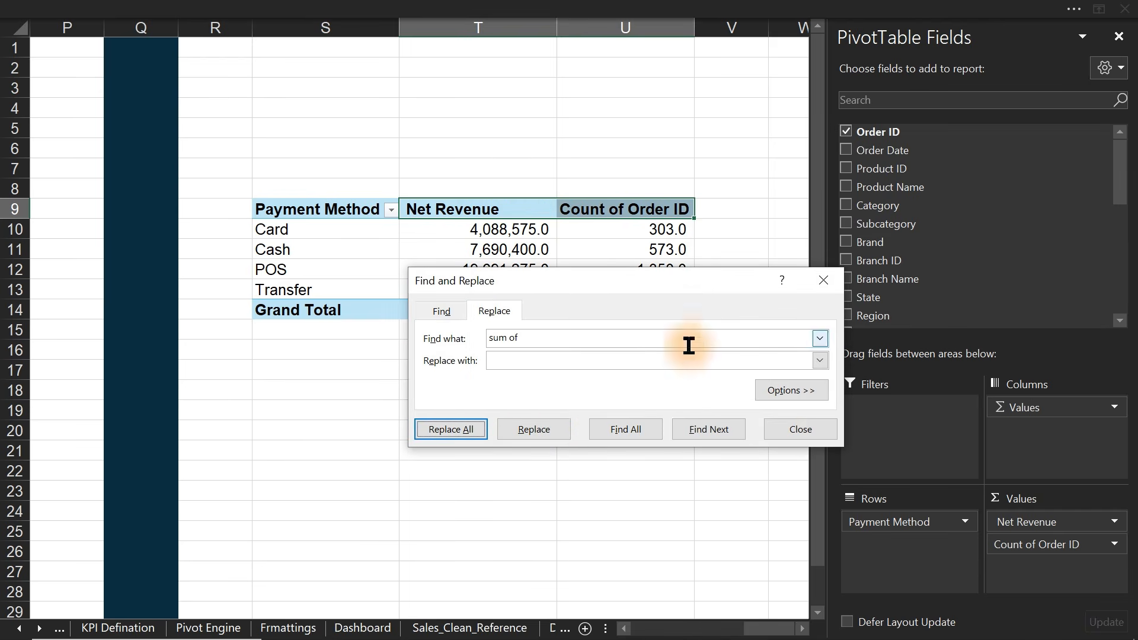
click(796, 431)
- Rename Count of Order ID to Transaction and close the pivot field list
double_click(627, 211)
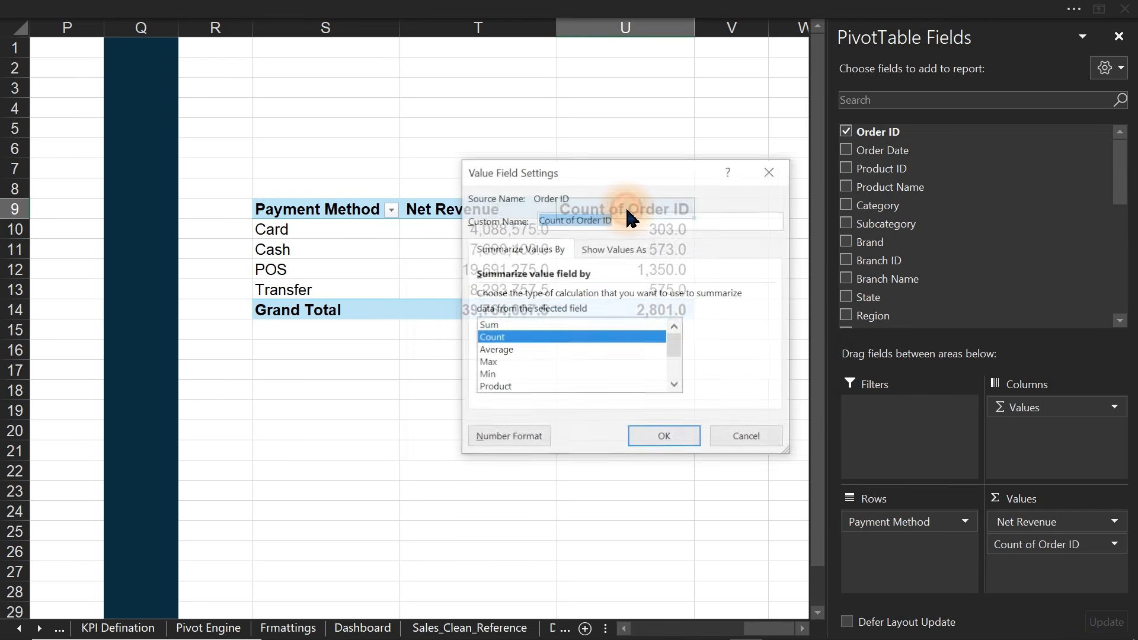
text(Transaction)
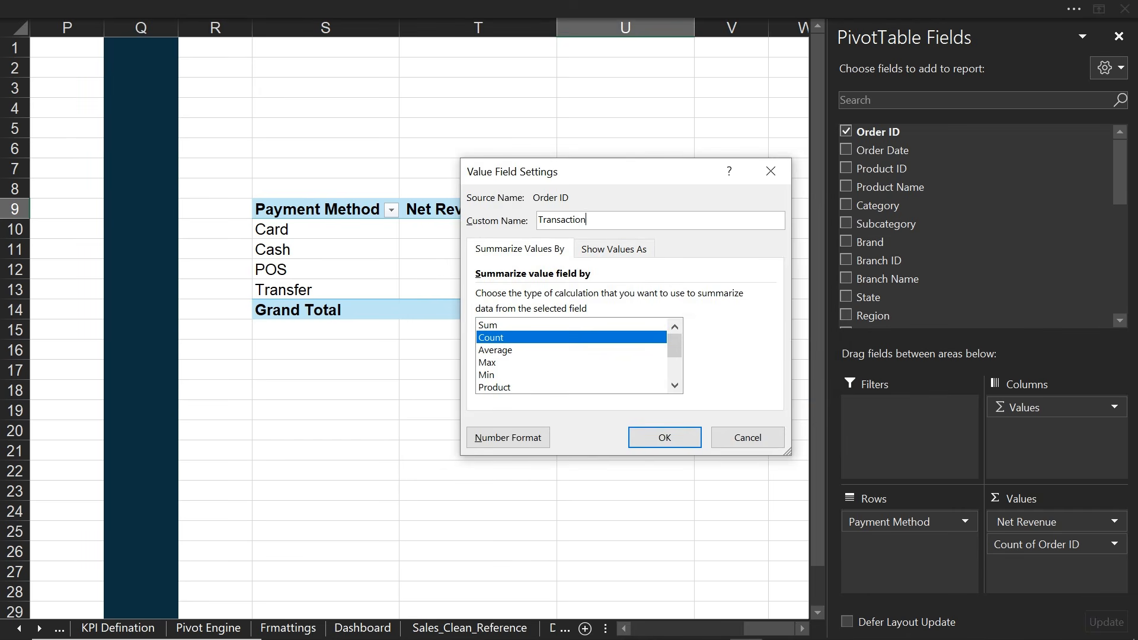
key(Return)
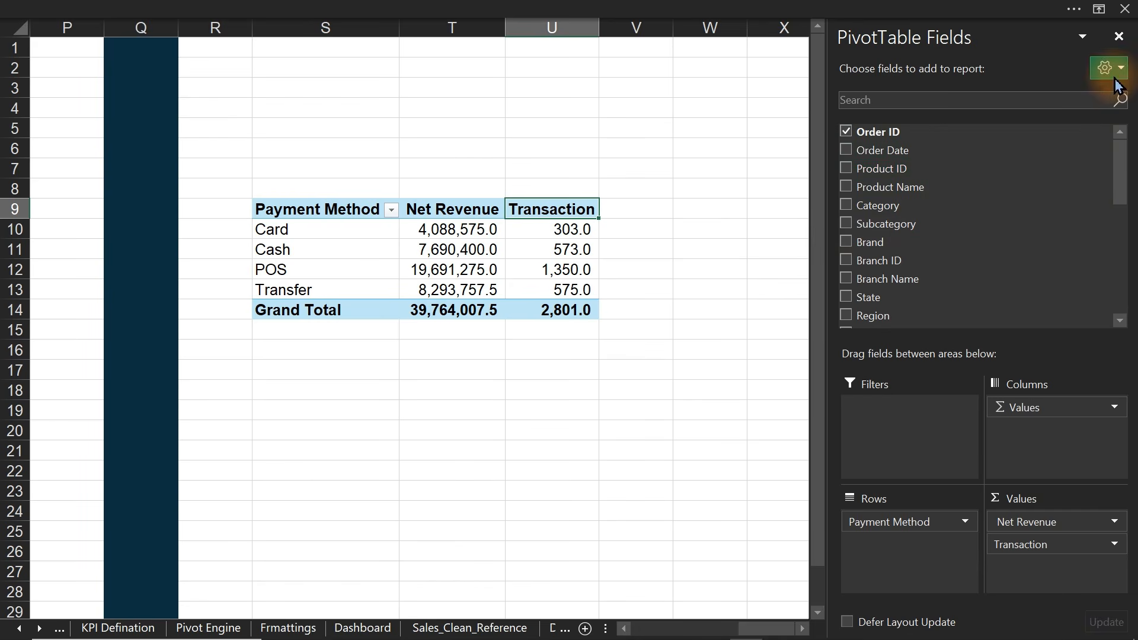
click(1119, 37)
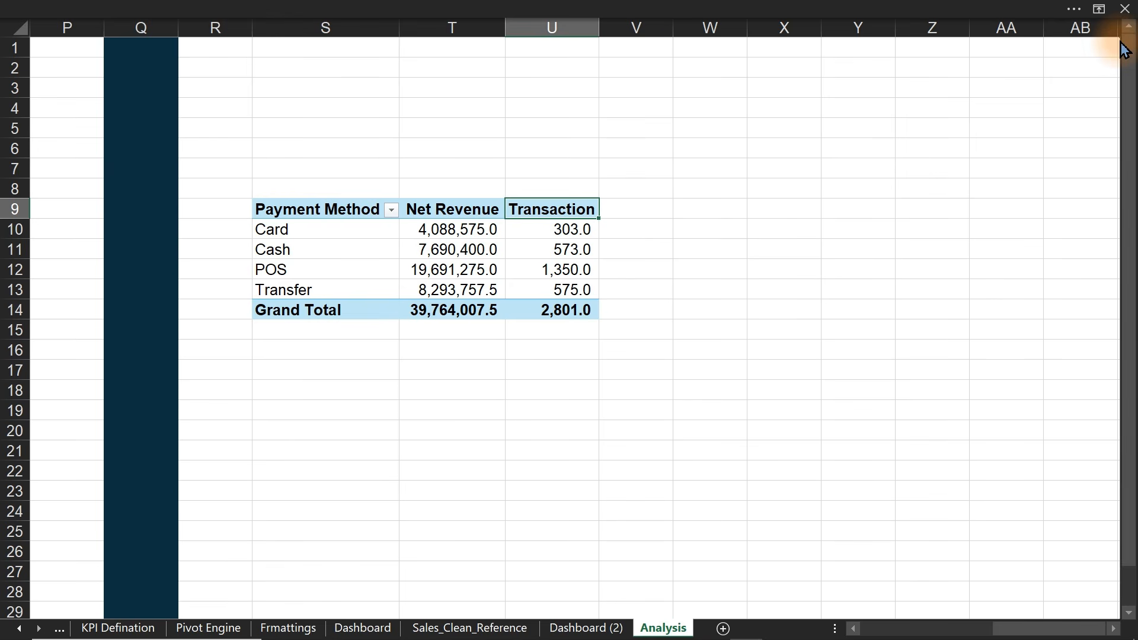
click(704, 231)
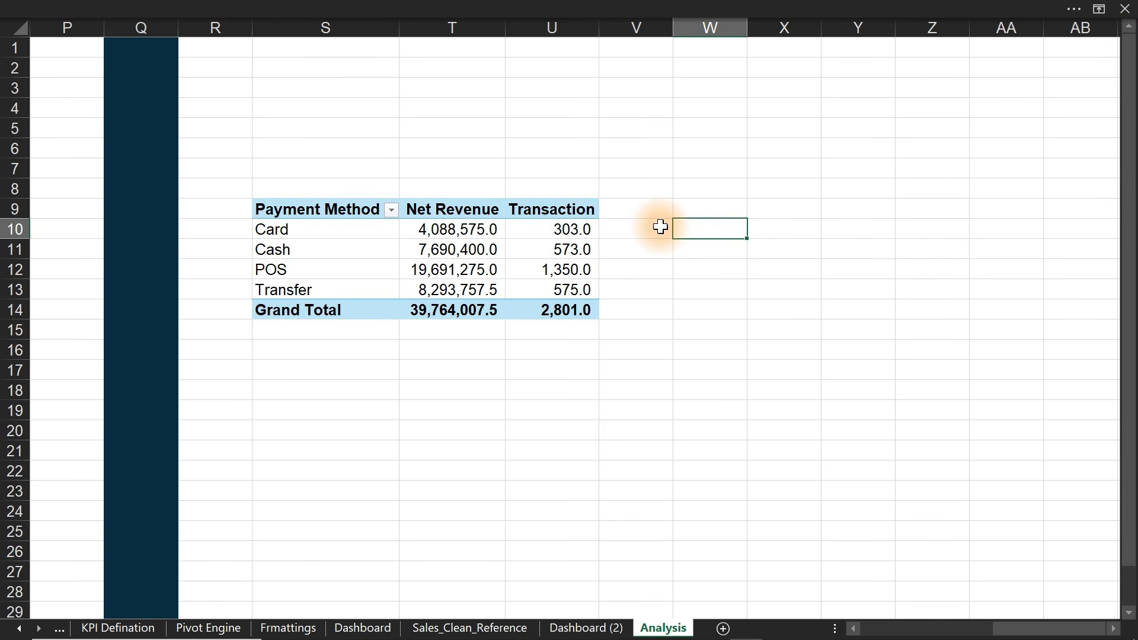
- Label the helper table rows 'Transaction' and 'Revenue' in S19 and S20
click(302, 409)
text(Transaction)
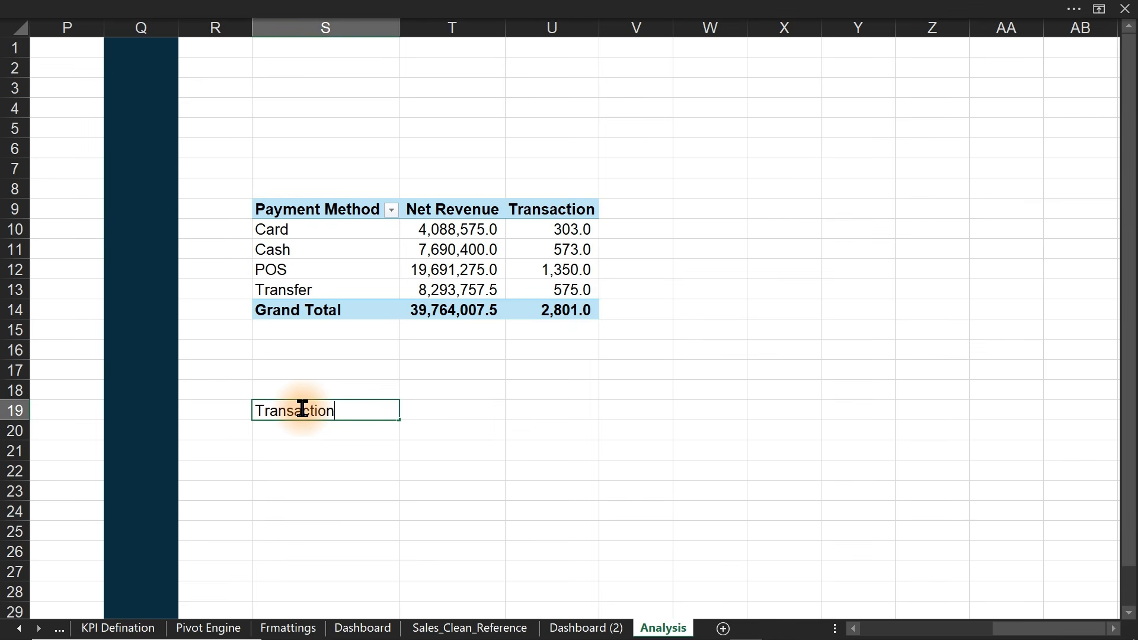
key(Return)
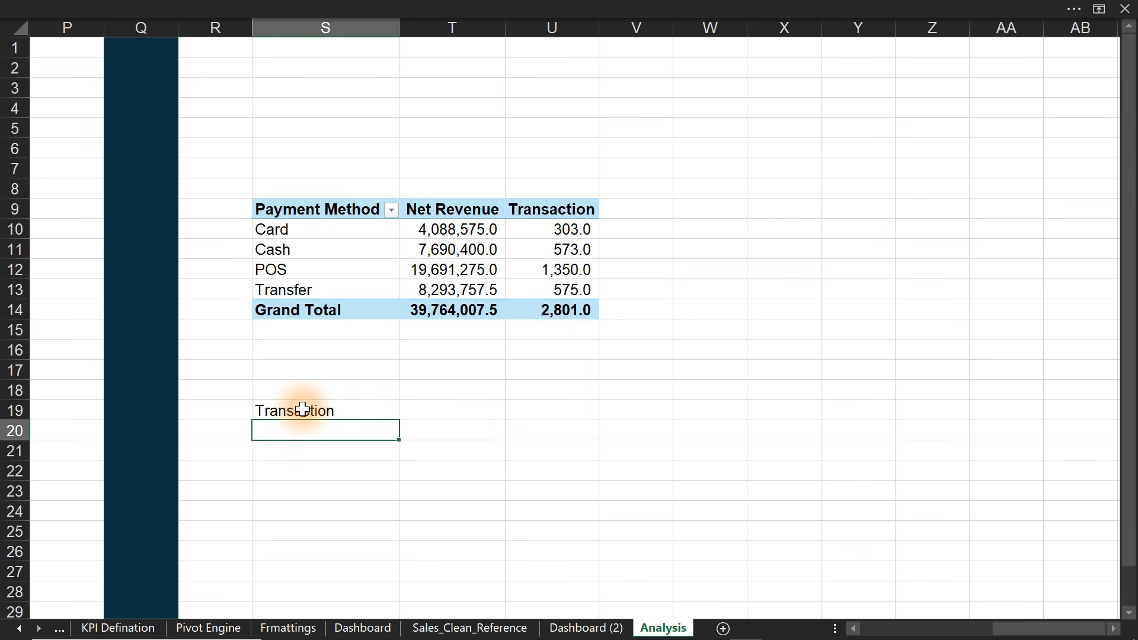
text(Revenue)
key(Return)
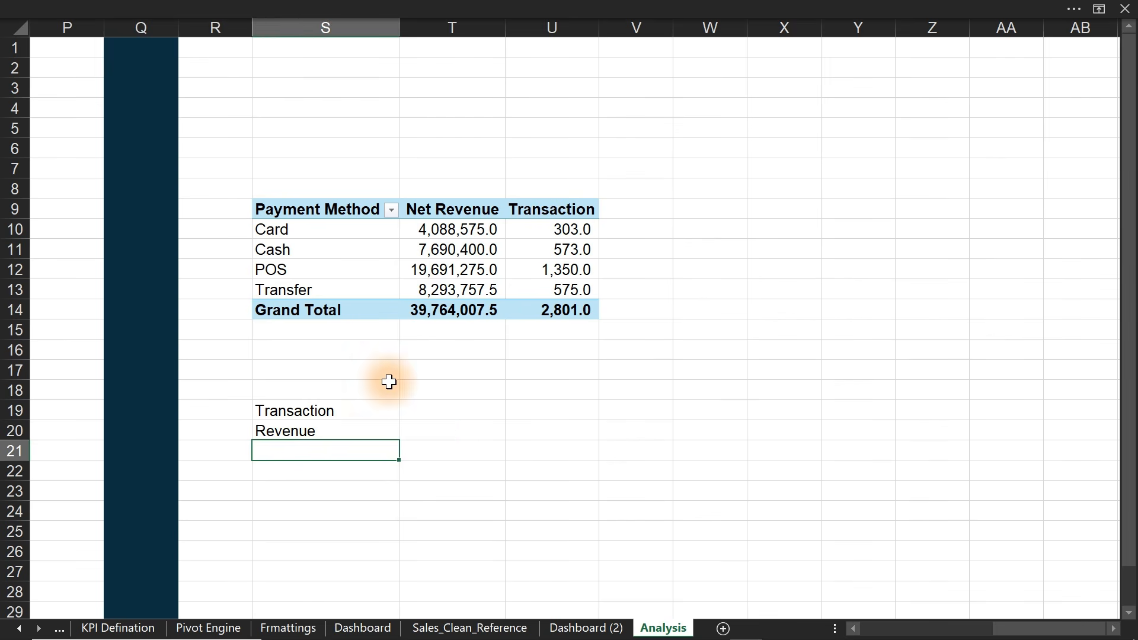
- Enter =TRANSPOSE(S10:S13) across T18:W18 to list the payment methods as headings
click(437, 412)
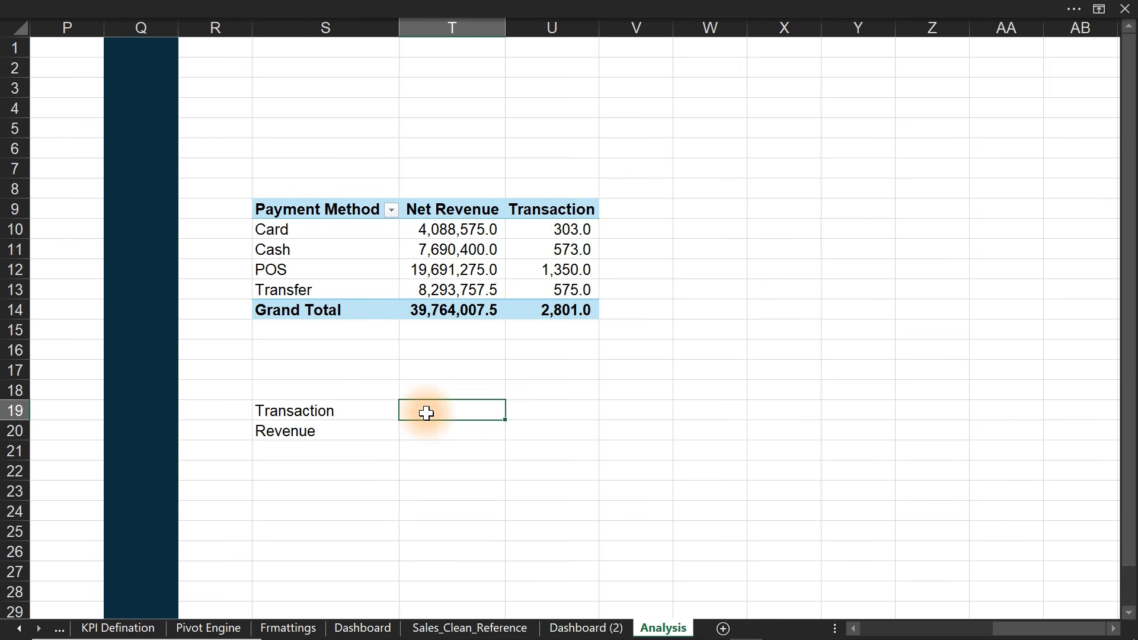
text(=)
key(Escape)
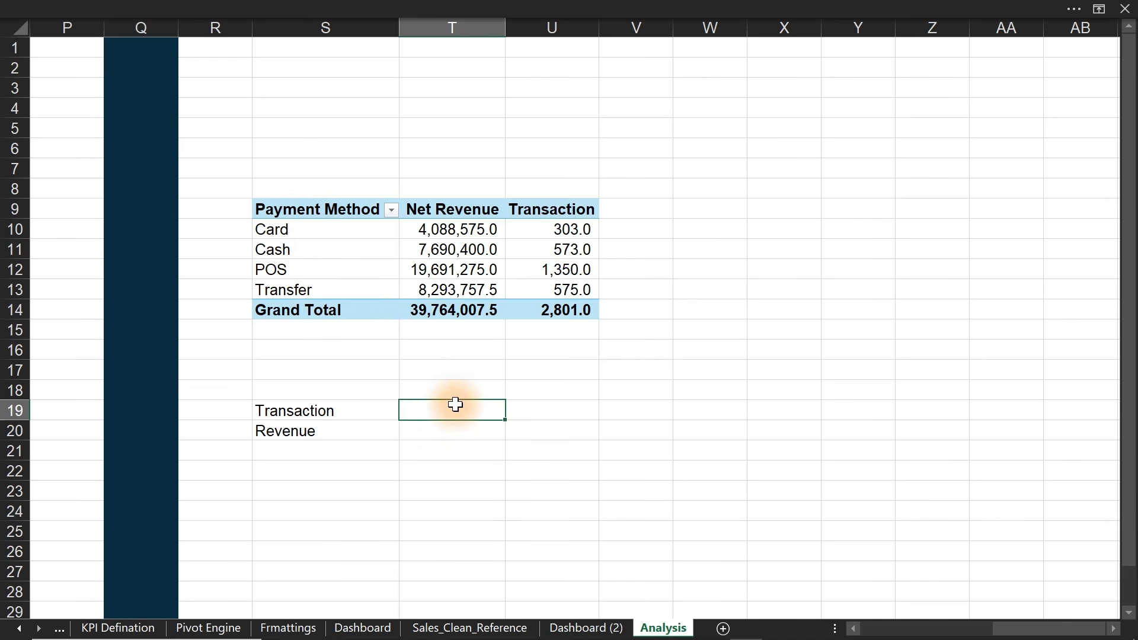
drag(455, 410, 710, 414)
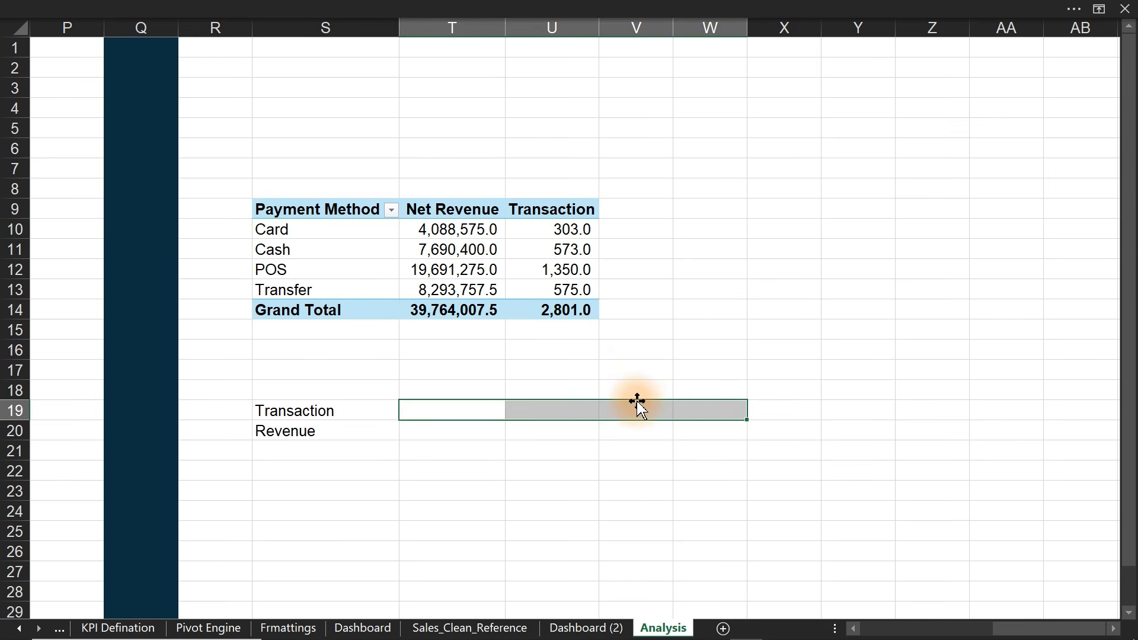
click(425, 390)
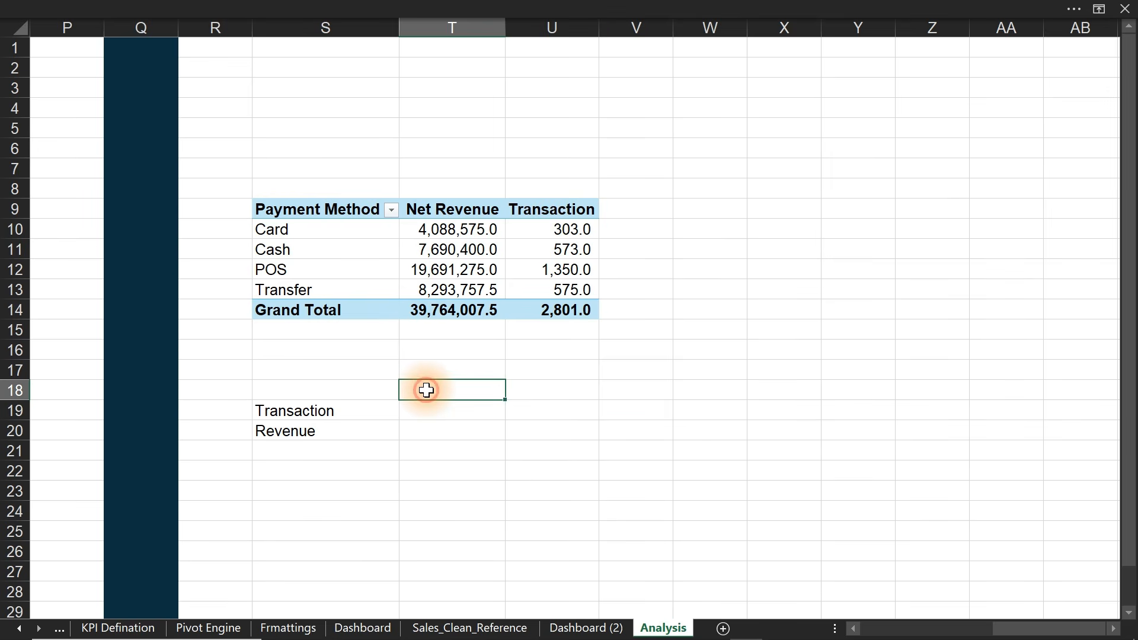
drag(426, 389, 688, 392)
text(=)
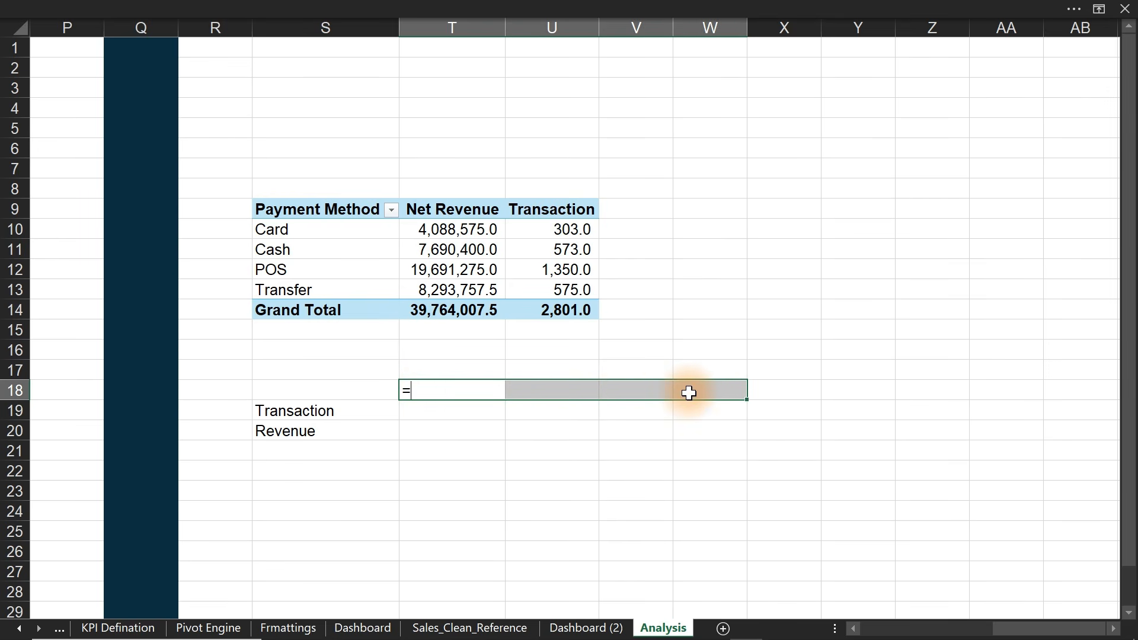
text(trans)
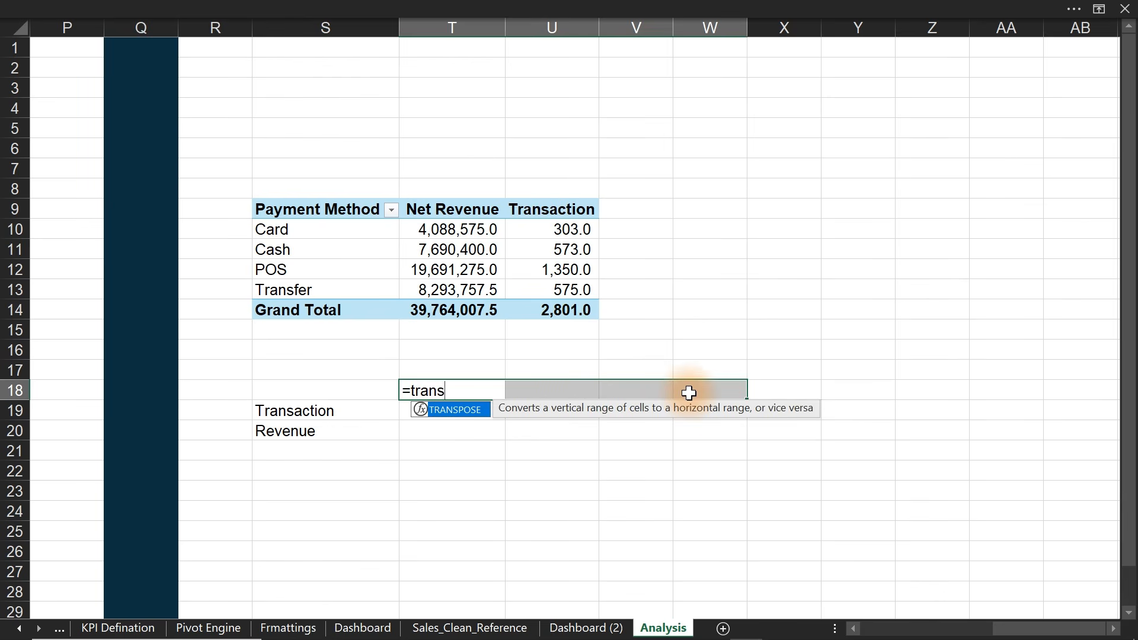
key(Tab)
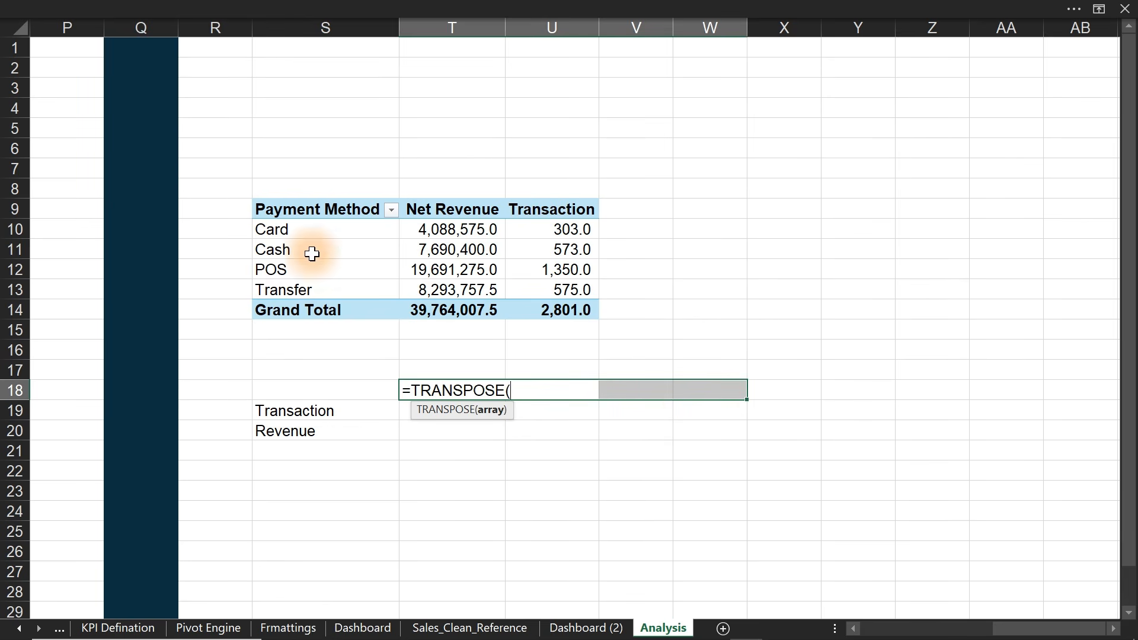
drag(300, 228, 302, 292)
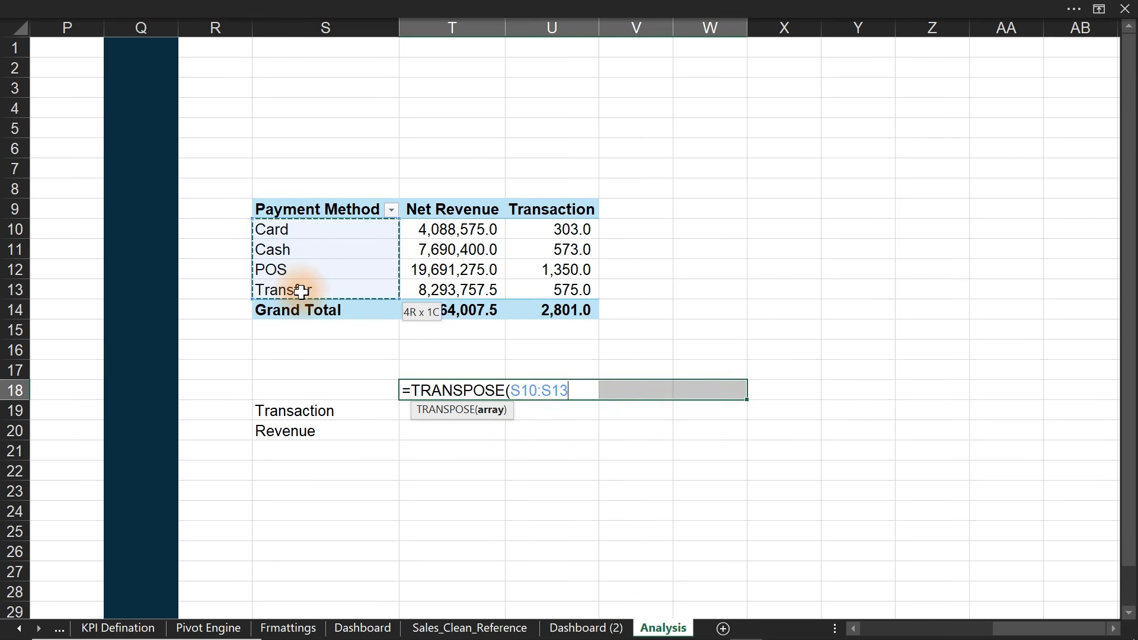
text())
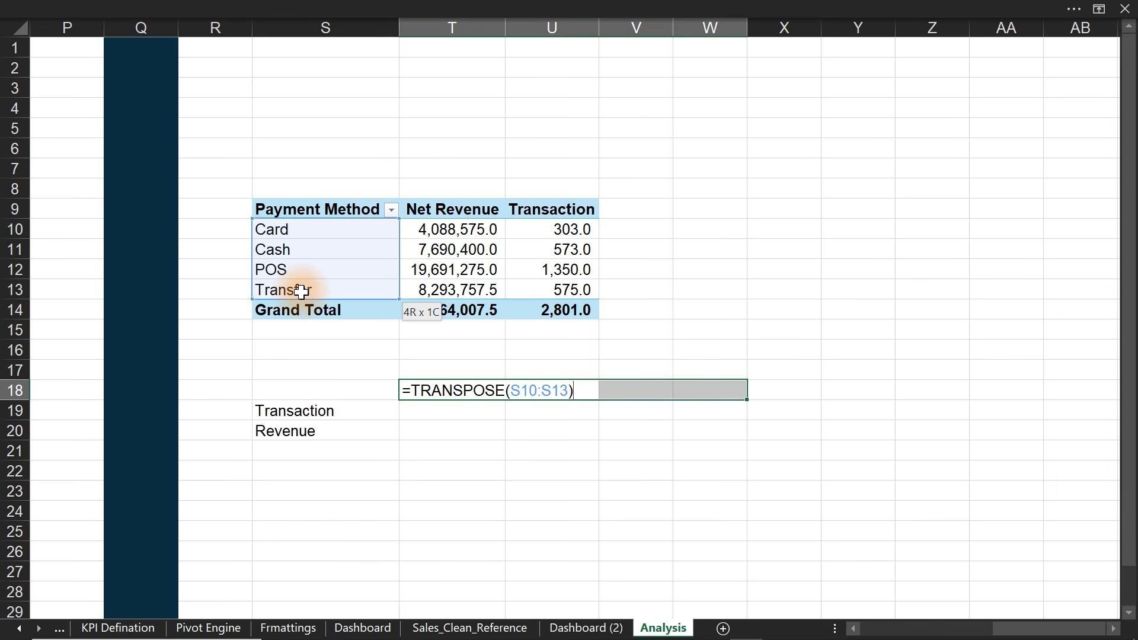
key(ctrl+Return)
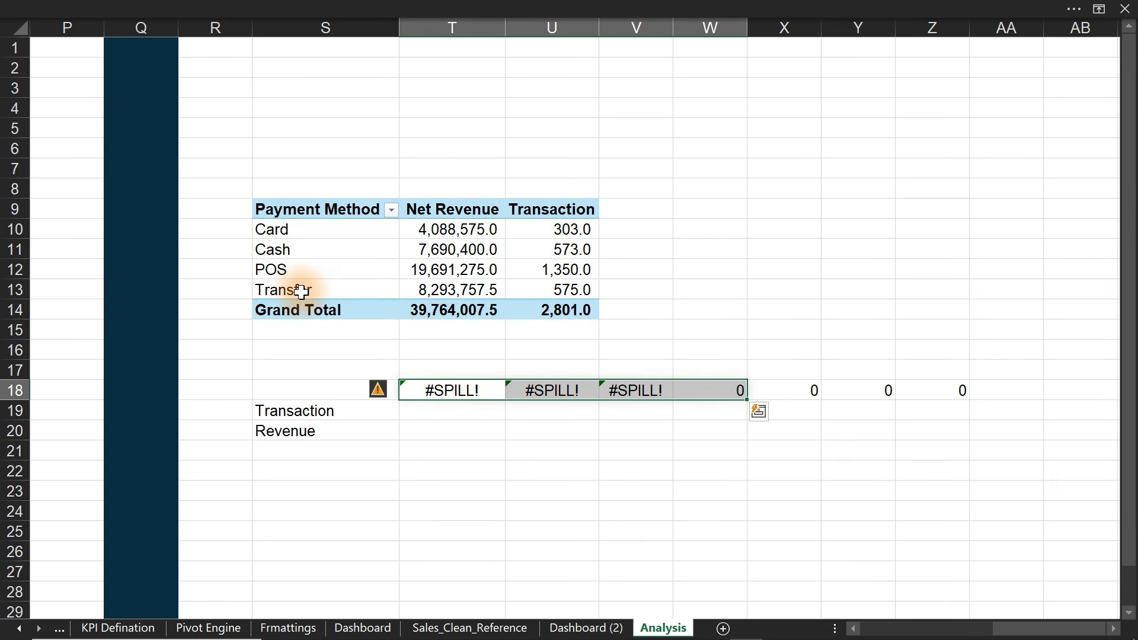
- Clear the spill errors and re-enter TRANSPOSE(S10:S13) as an array formula
key(Delete)
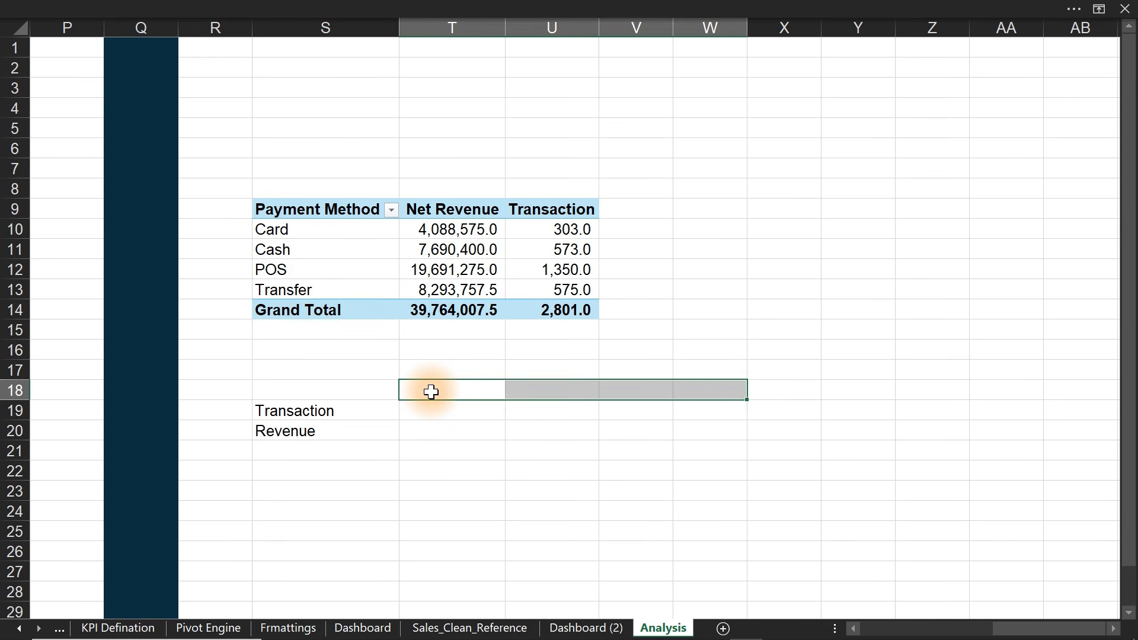
text(=tran)
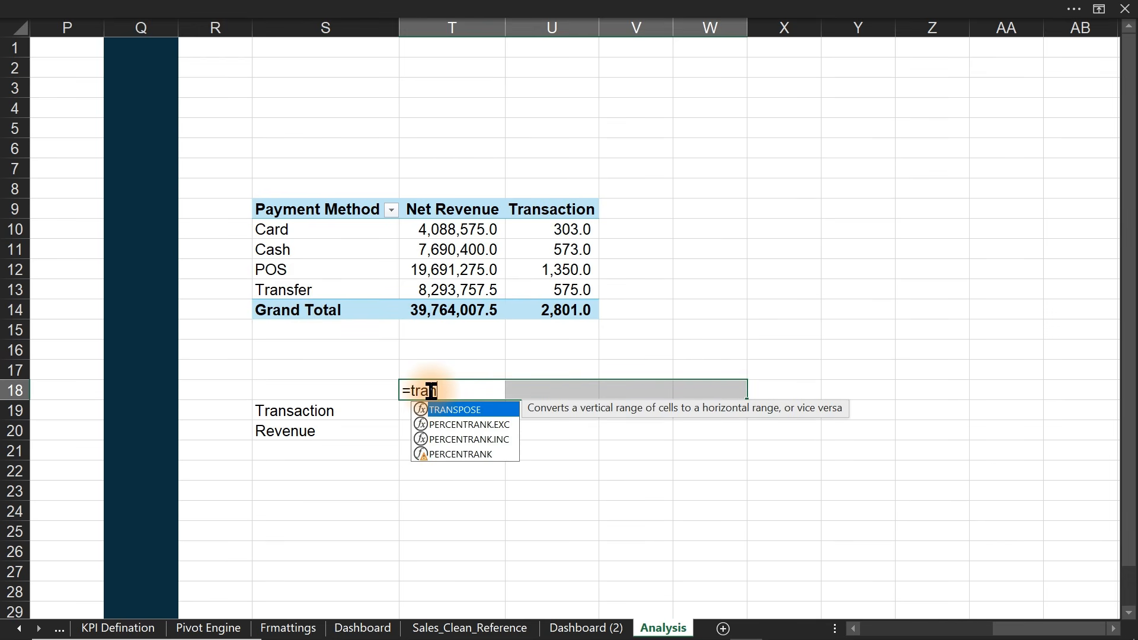
key(Tab)
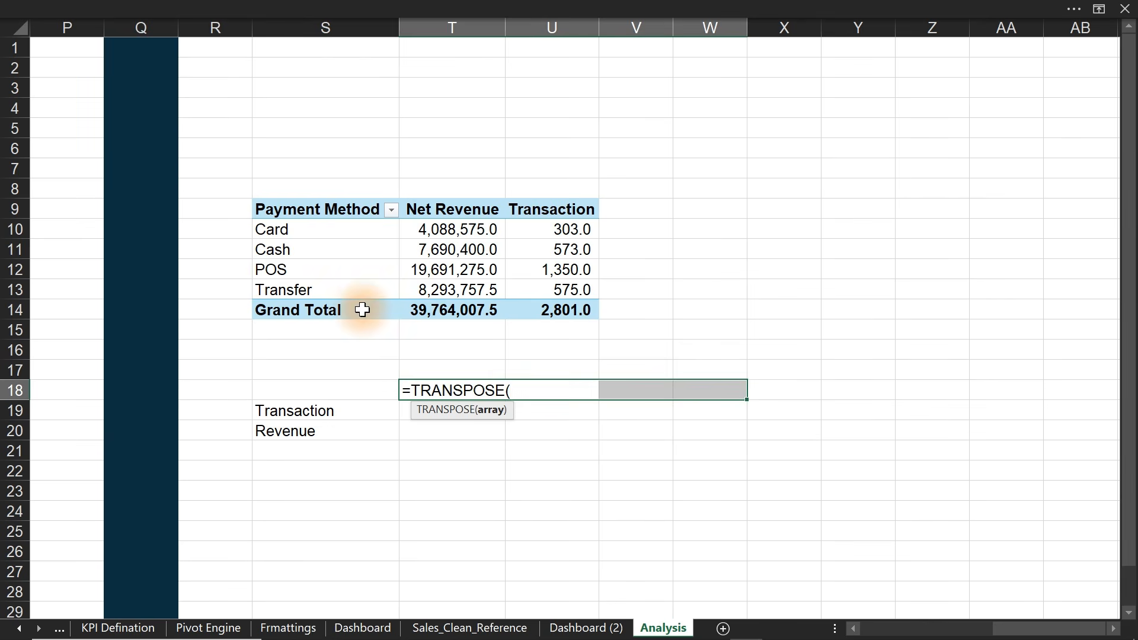
drag(306, 233, 314, 289)
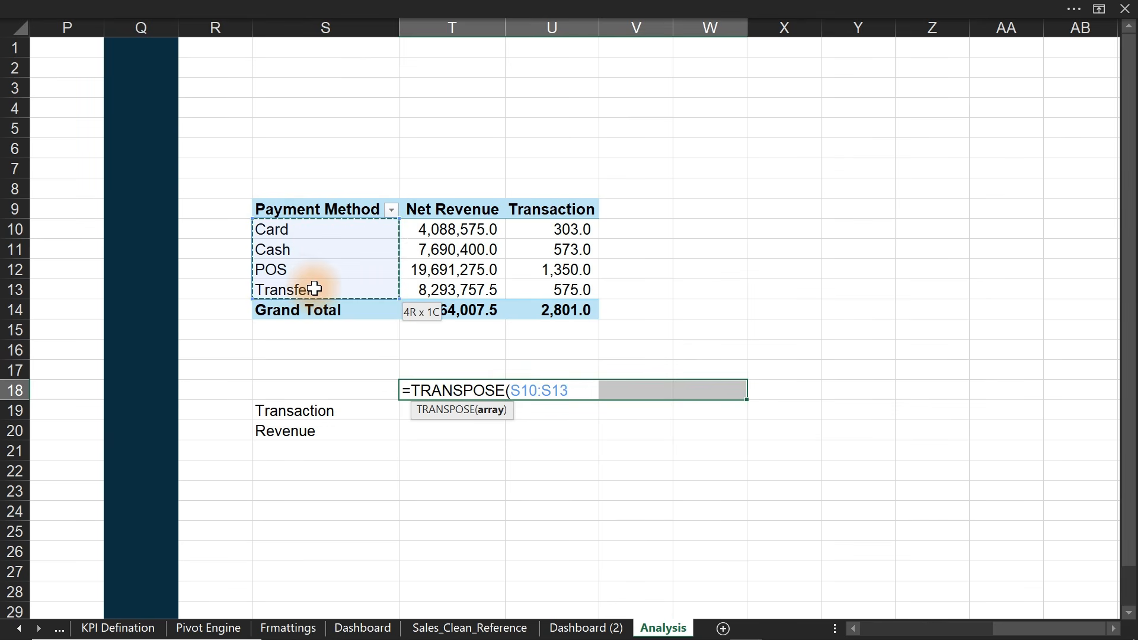
text())
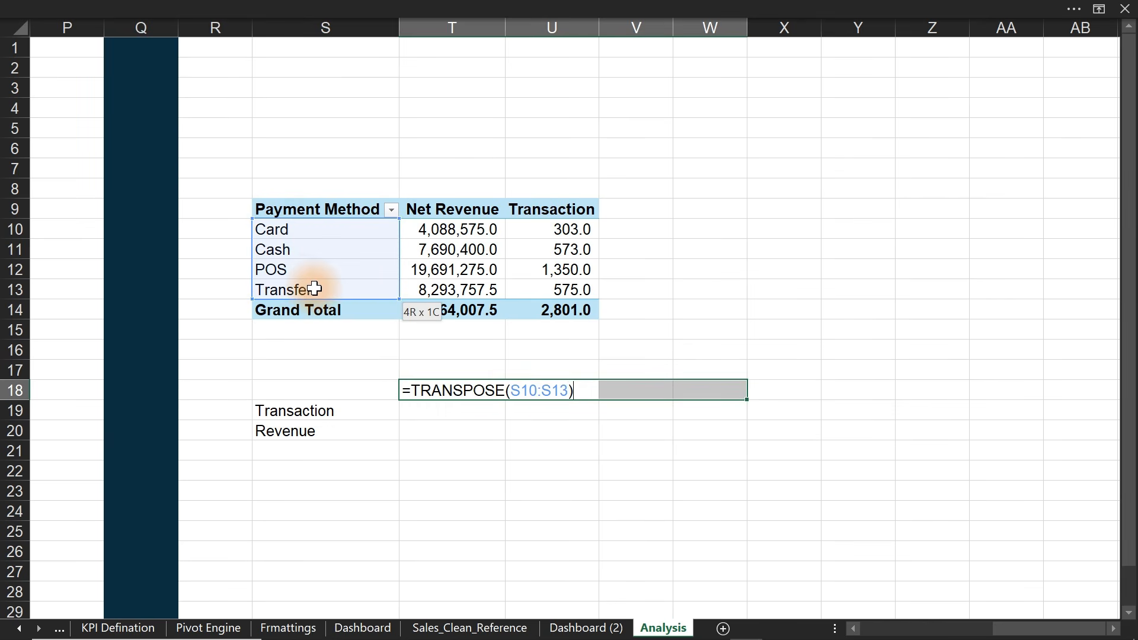
key(ctrl+shift+Return)
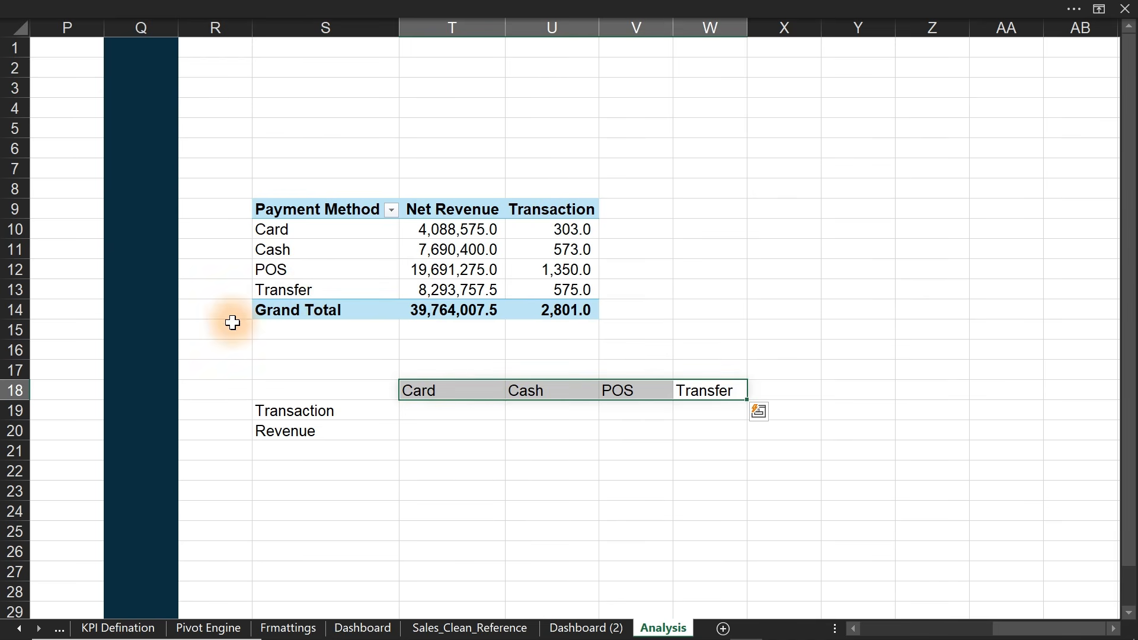
- Enter 'Payment Method' in S18 beside the transposed Card, Cash, POS, Transfer headings
click(304, 386)
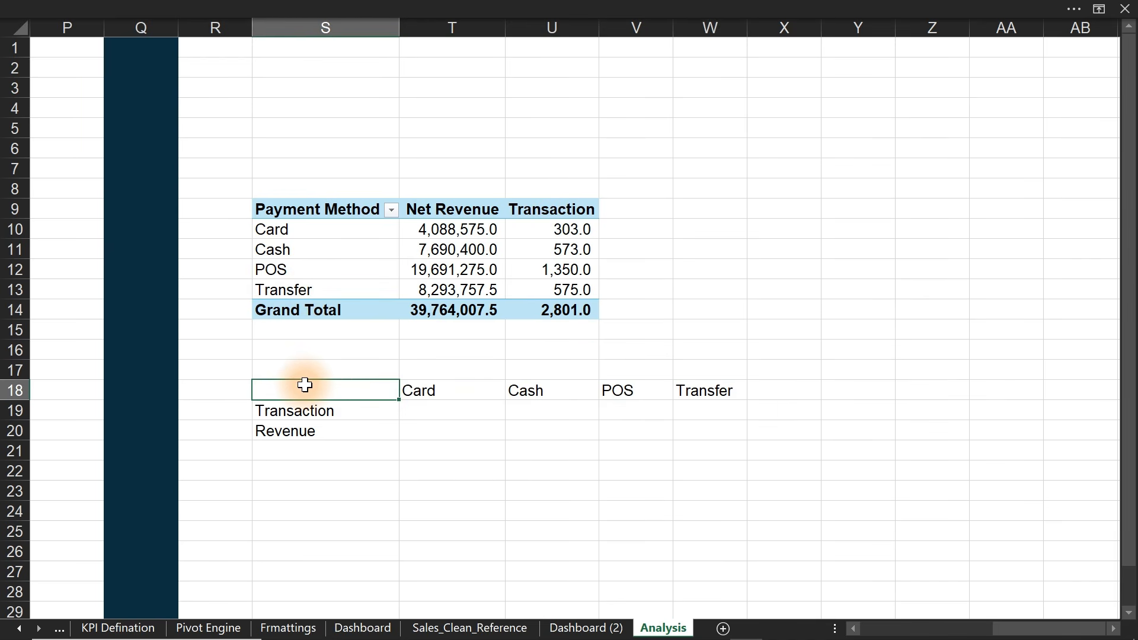
text(Payment Method)
key(Return)
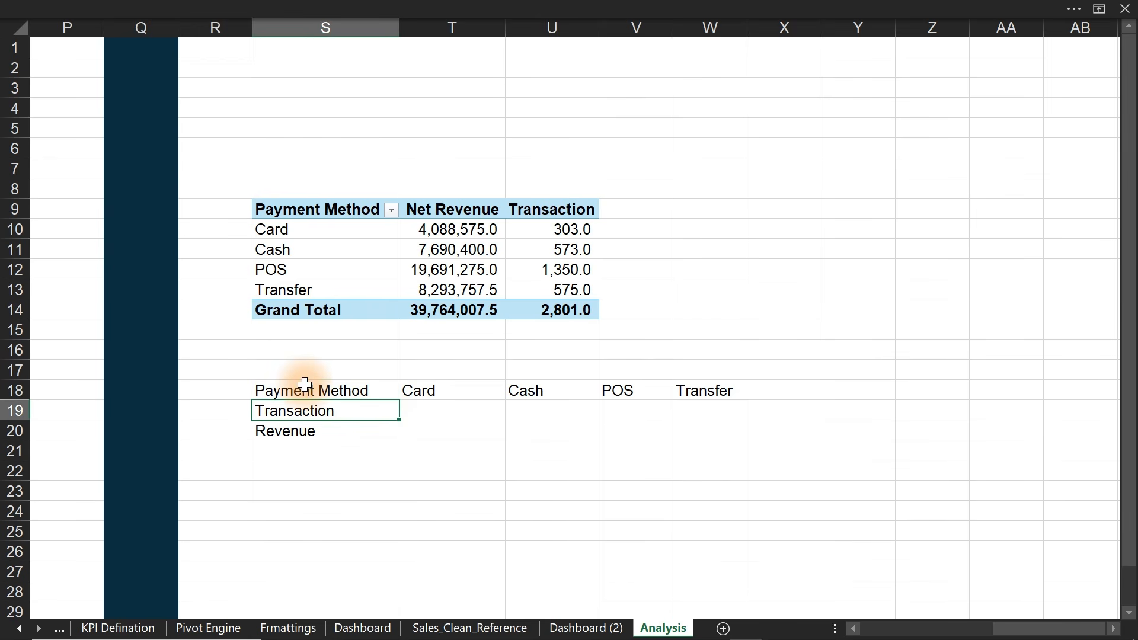
click(441, 409)
drag(472, 417, 715, 416)
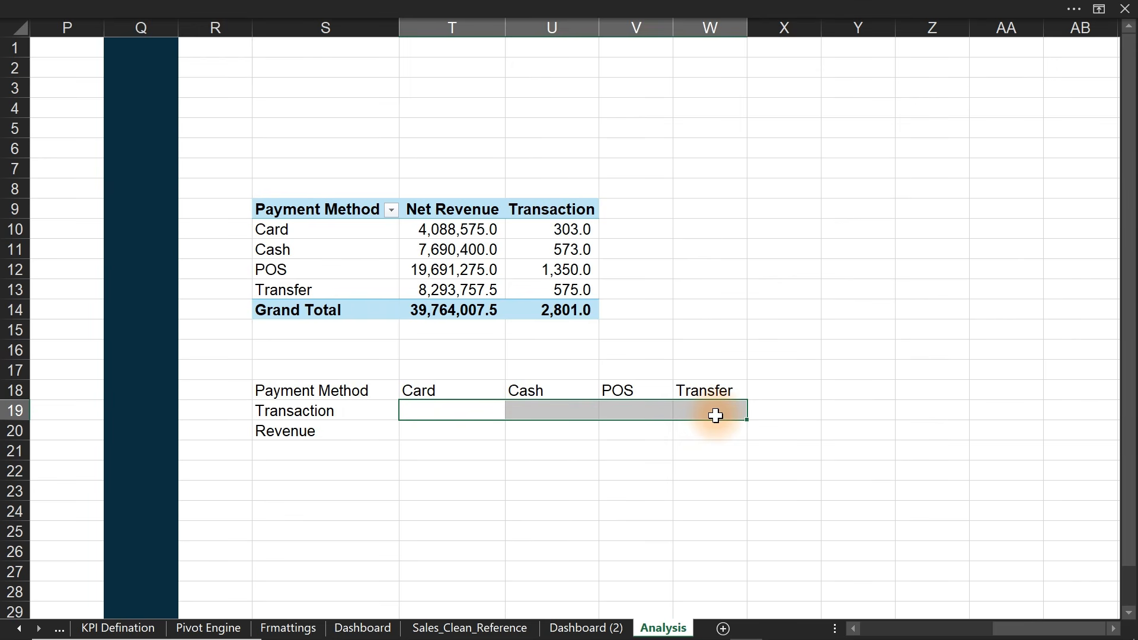
click(629, 230)
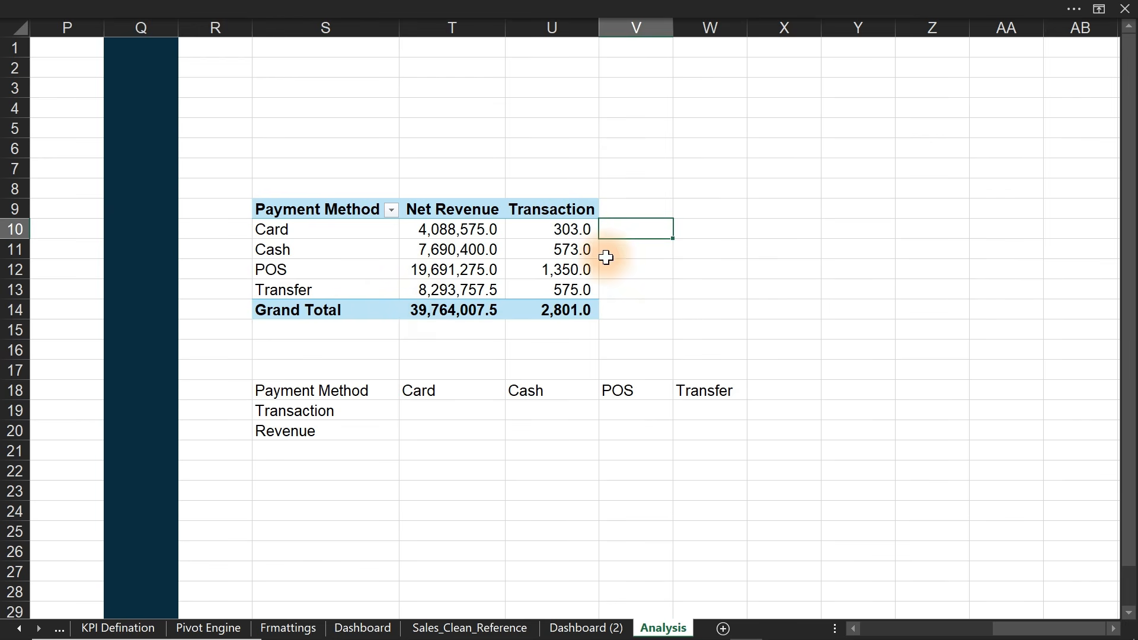
- Head V9 '% Trans' and fill =U10/$U$14 down through V13
click(636, 215)
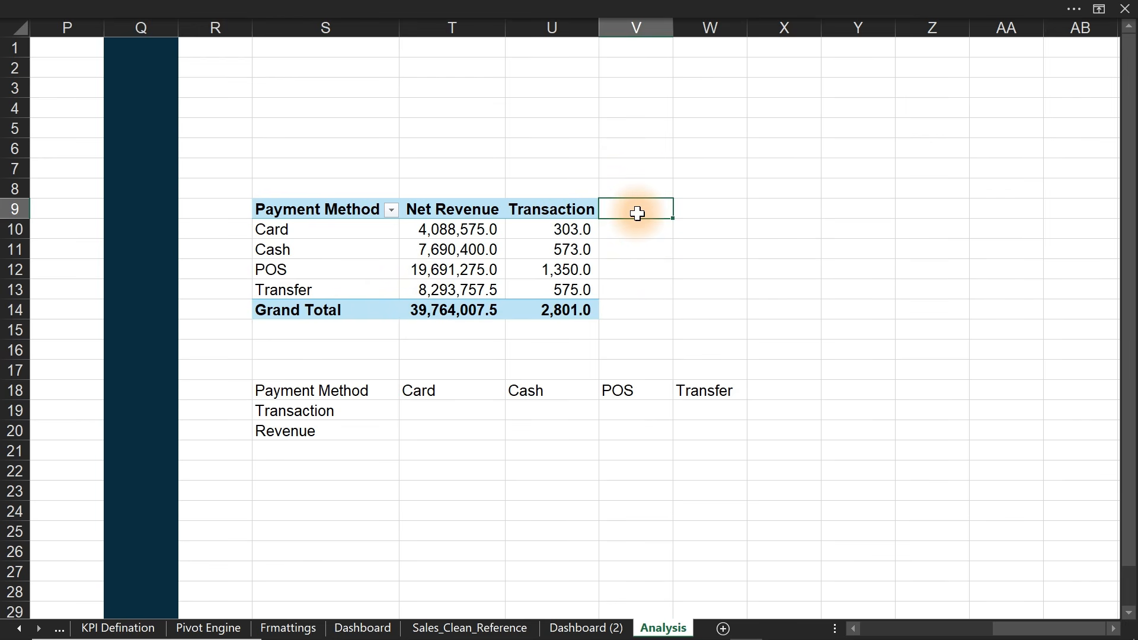
text(% Trans)
key(Return)
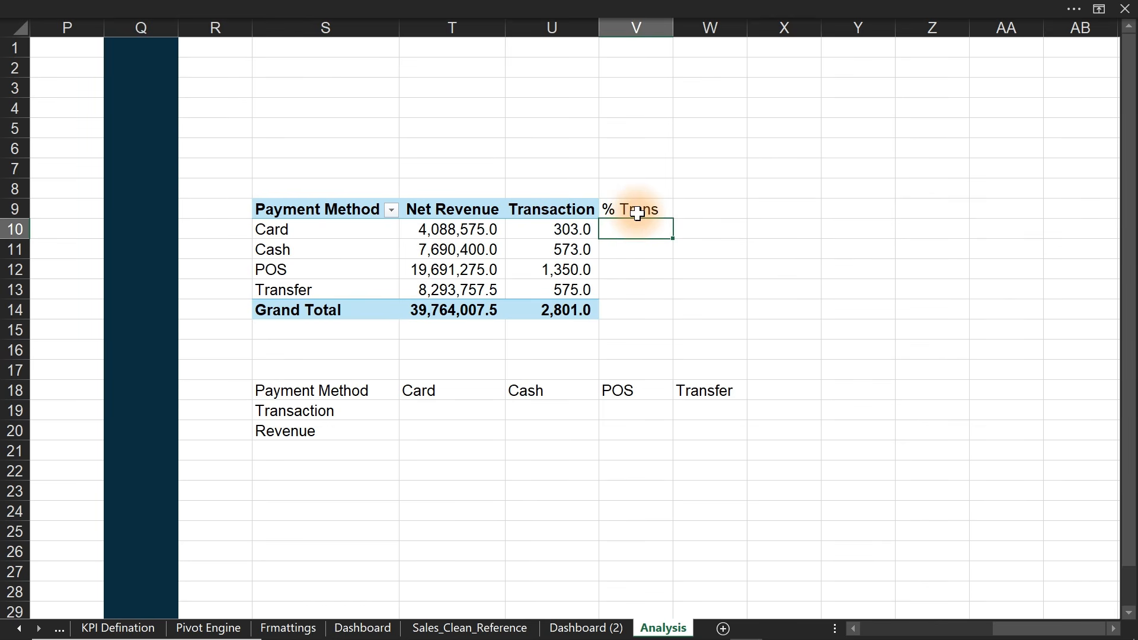
text(=)
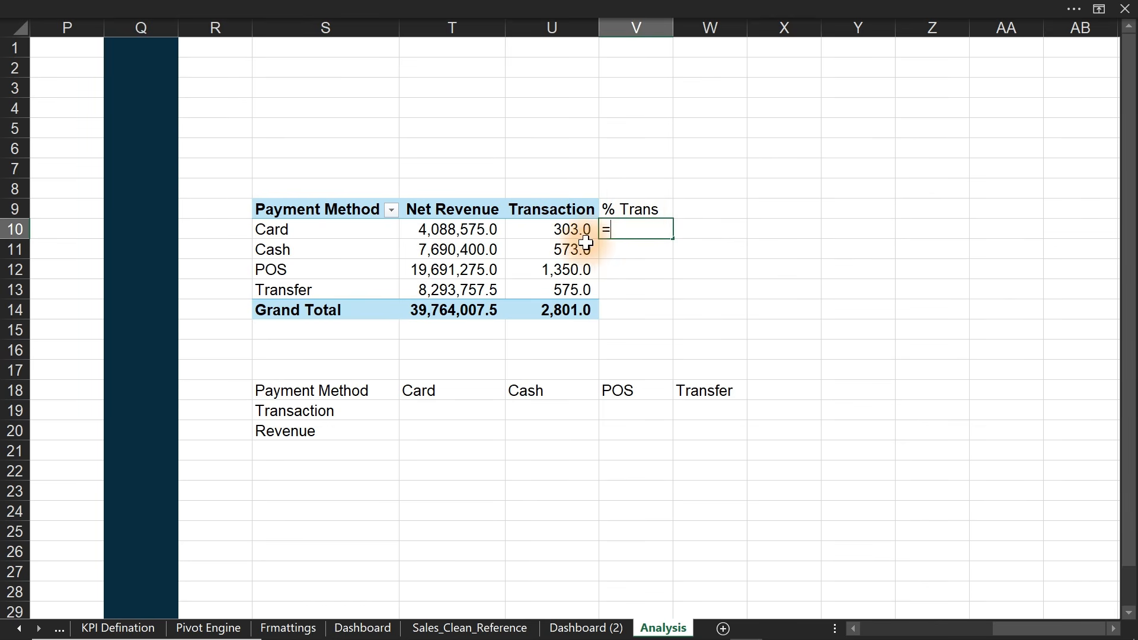
click(558, 230)
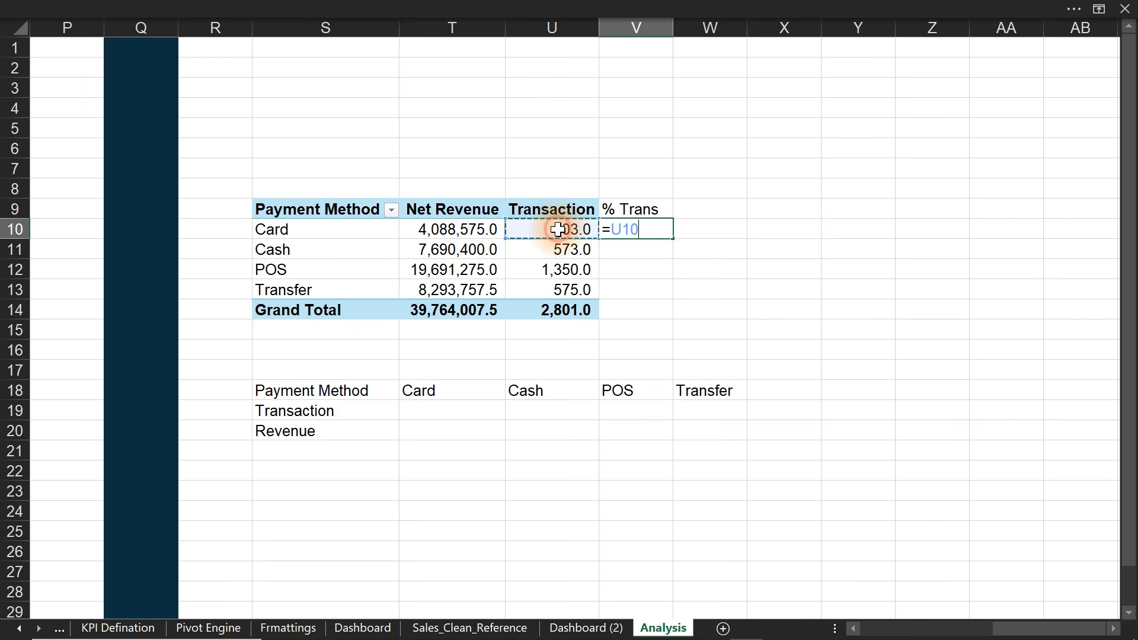
text(/)
click(571, 310)
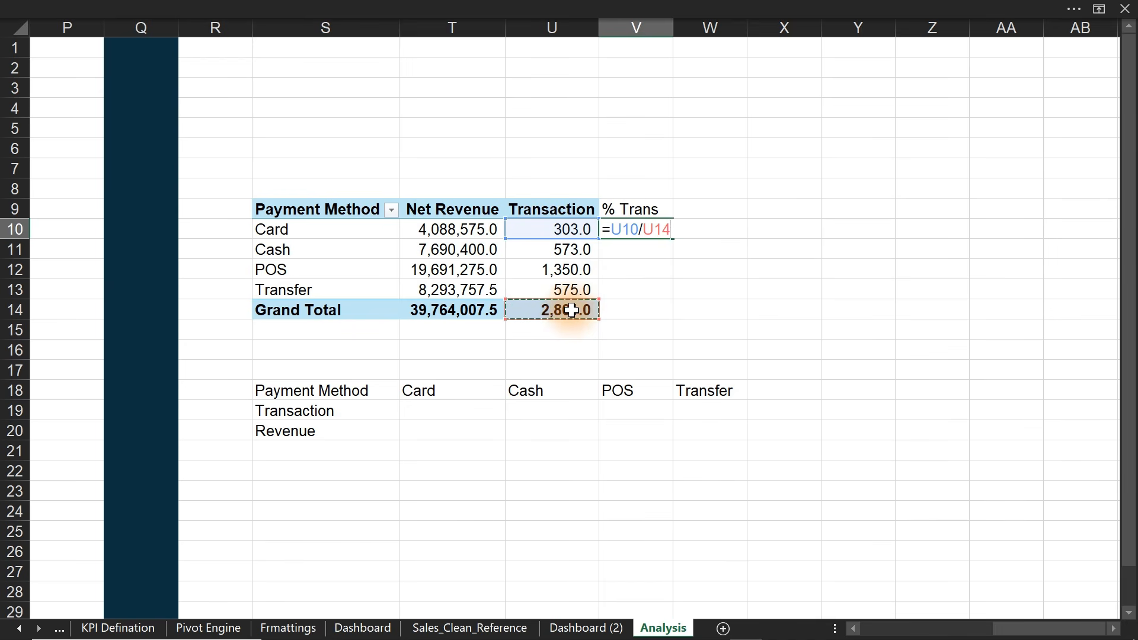
key(F4)
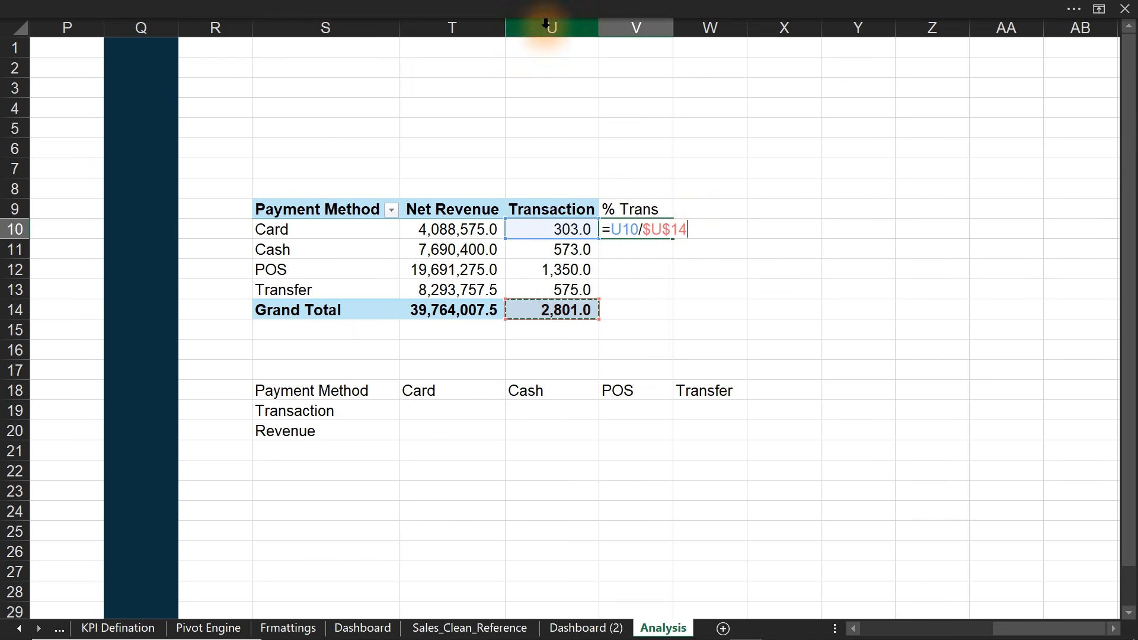
key(Return)
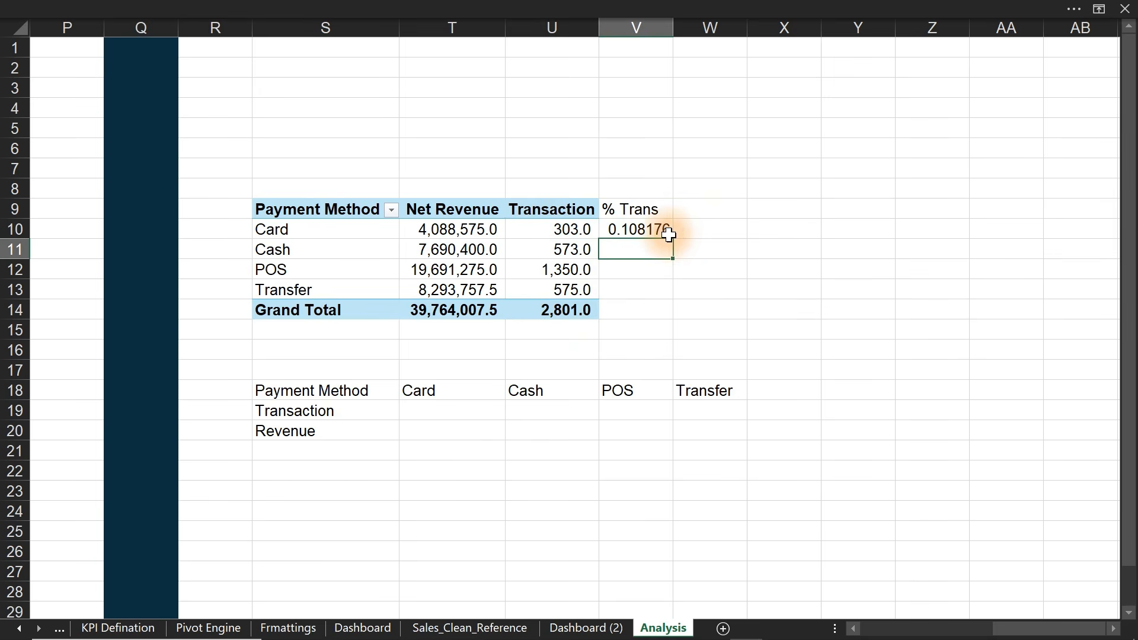
click(664, 231)
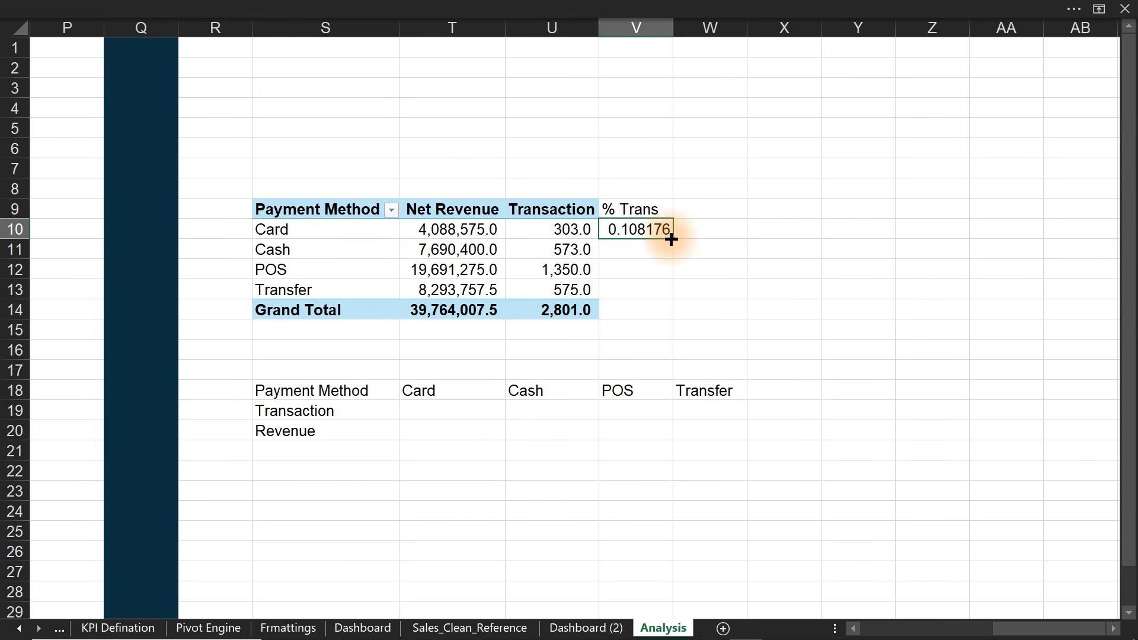
drag(671, 239, 660, 308)
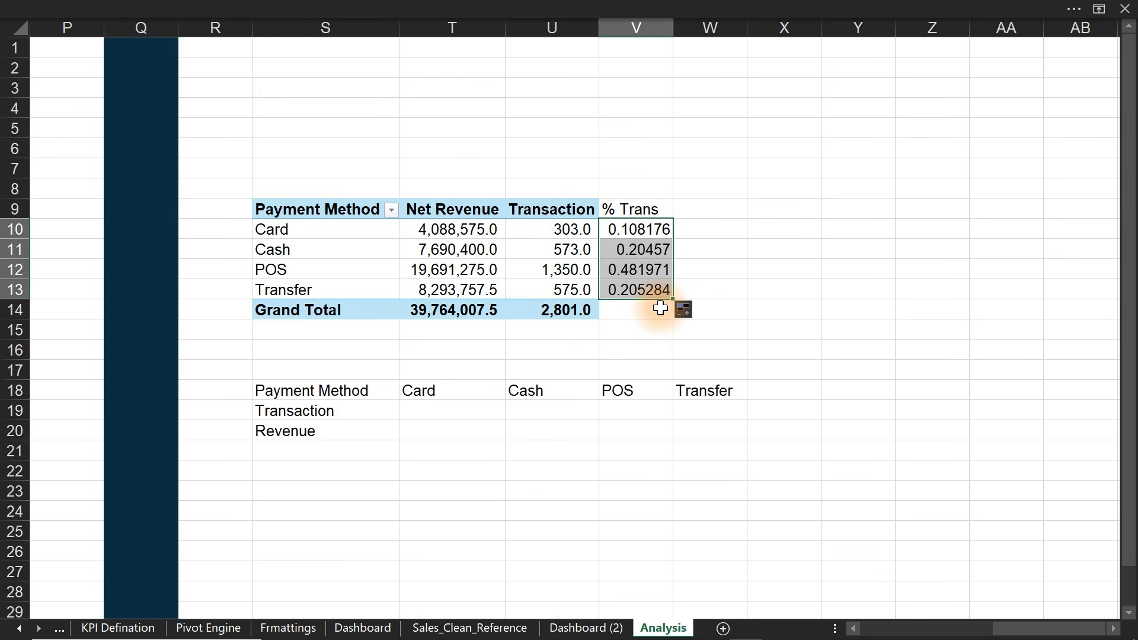
- Format the % Trans shares as percentages with 1 decimal place
key(ctrl+1)
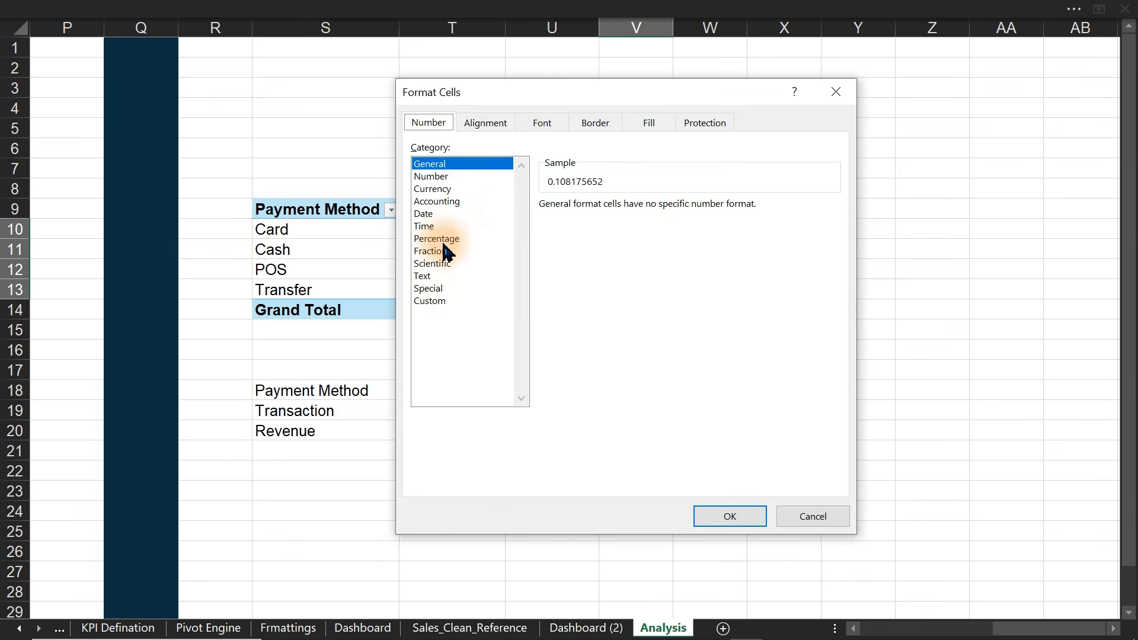
click(442, 238)
click(658, 210)
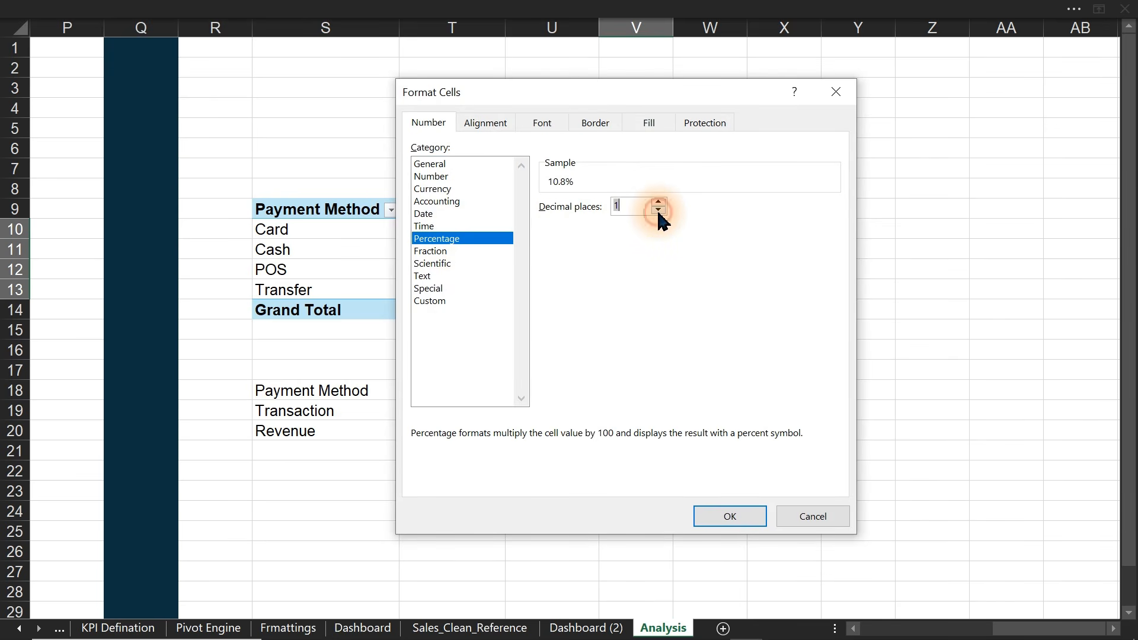
click(730, 517)
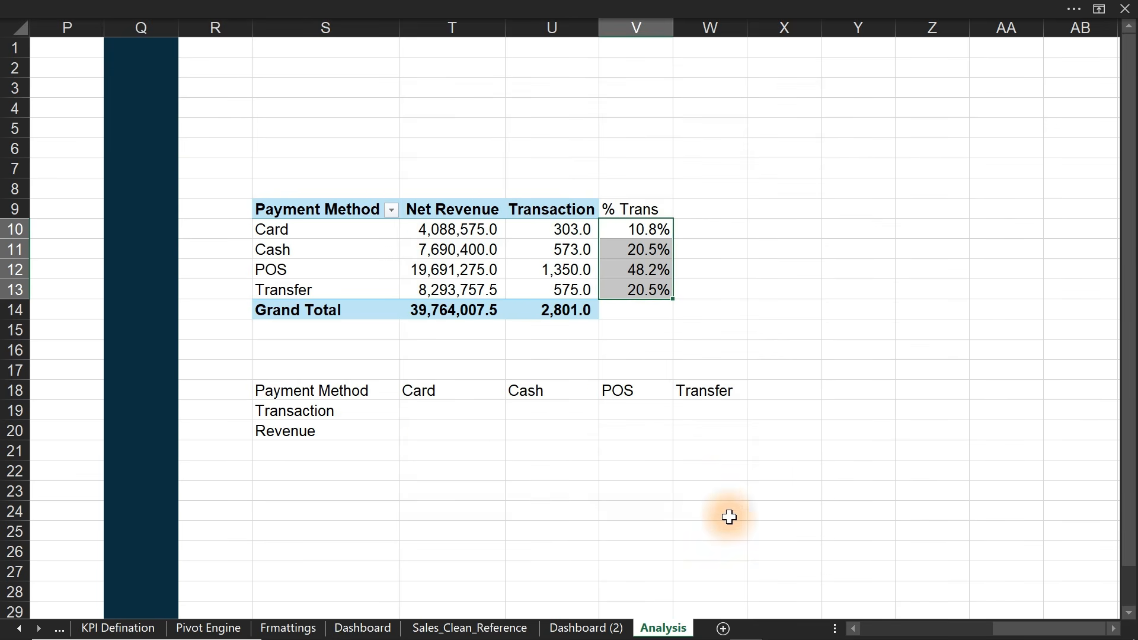
click(710, 228)
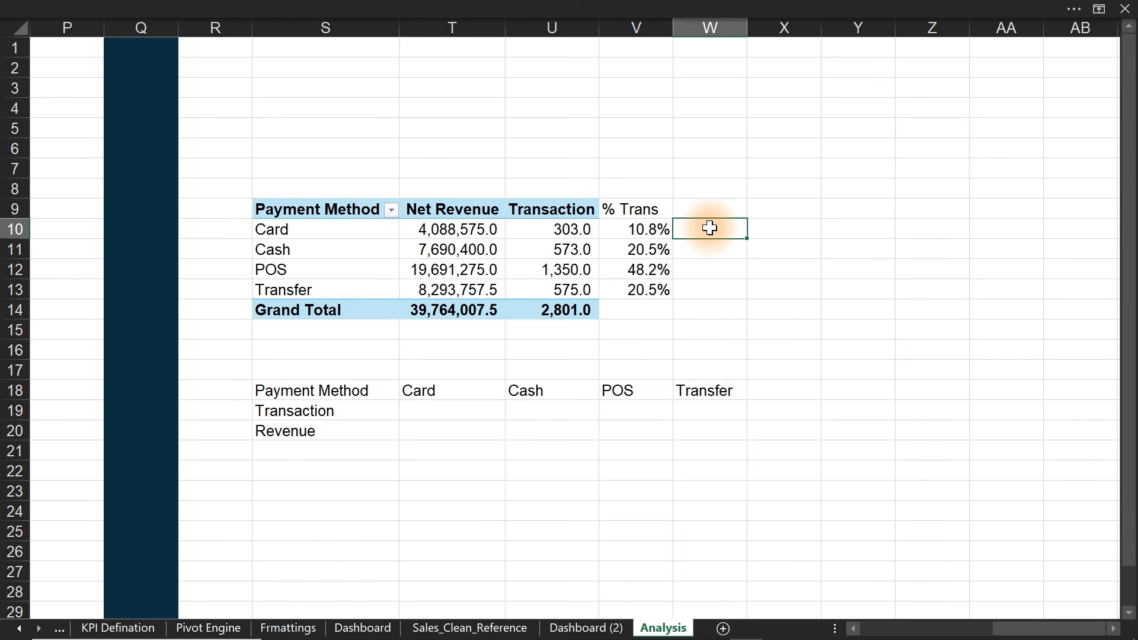
- Add a '% Rev' column dividing each method's net revenue by the absolute revenue Grand Total
click(704, 210)
text(=)
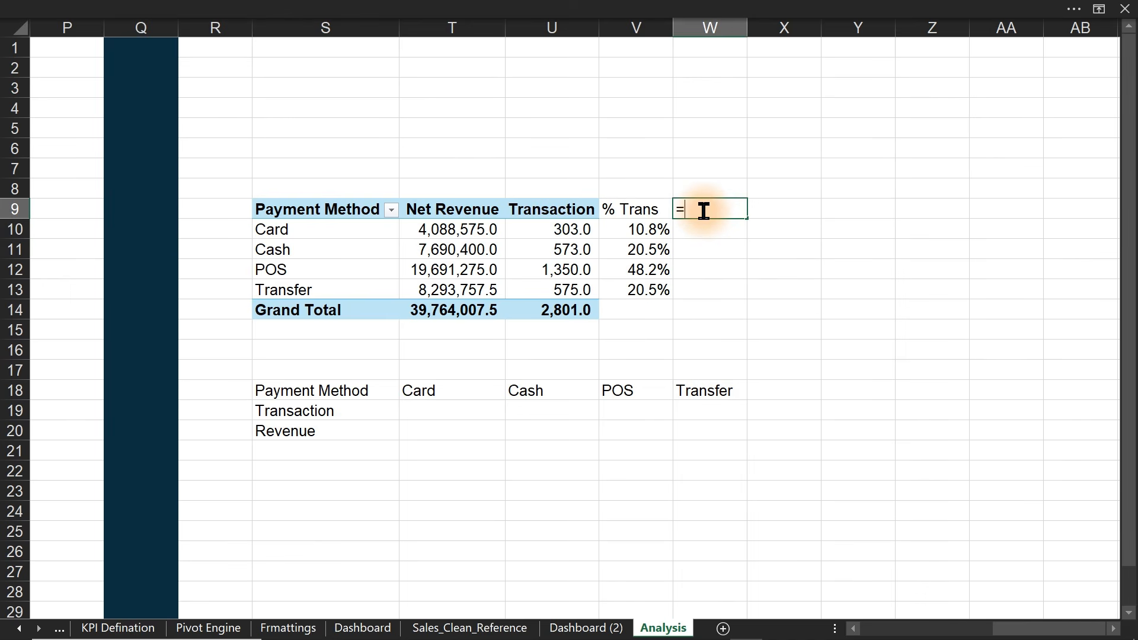
key(BackSpace)
text(% Reve)
key(BackSpace)
key(Return)
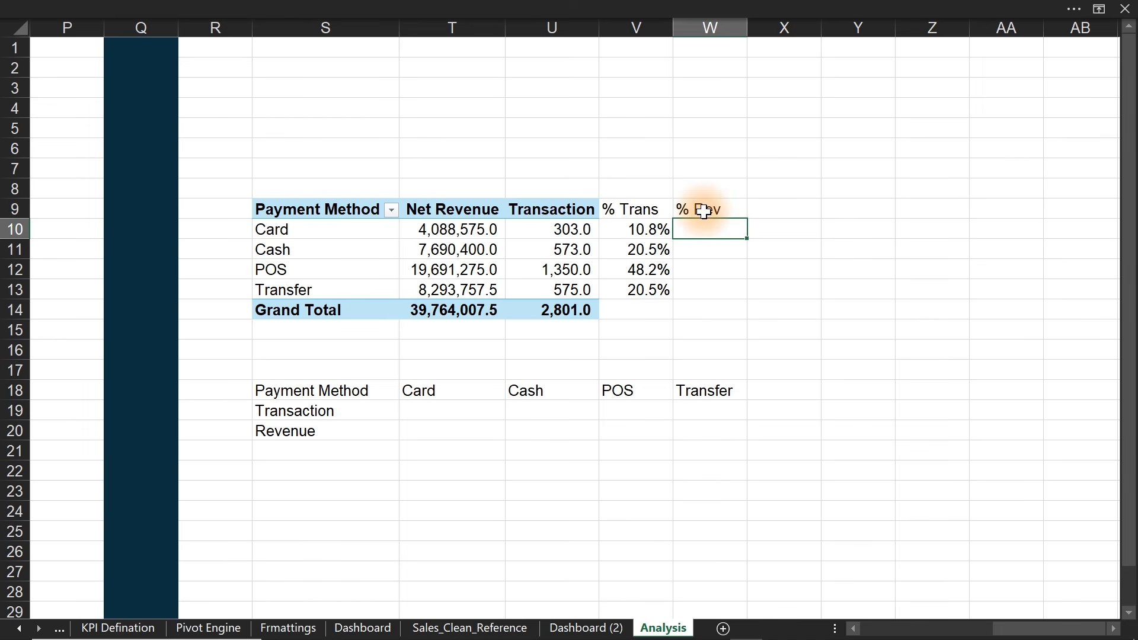
text(=)
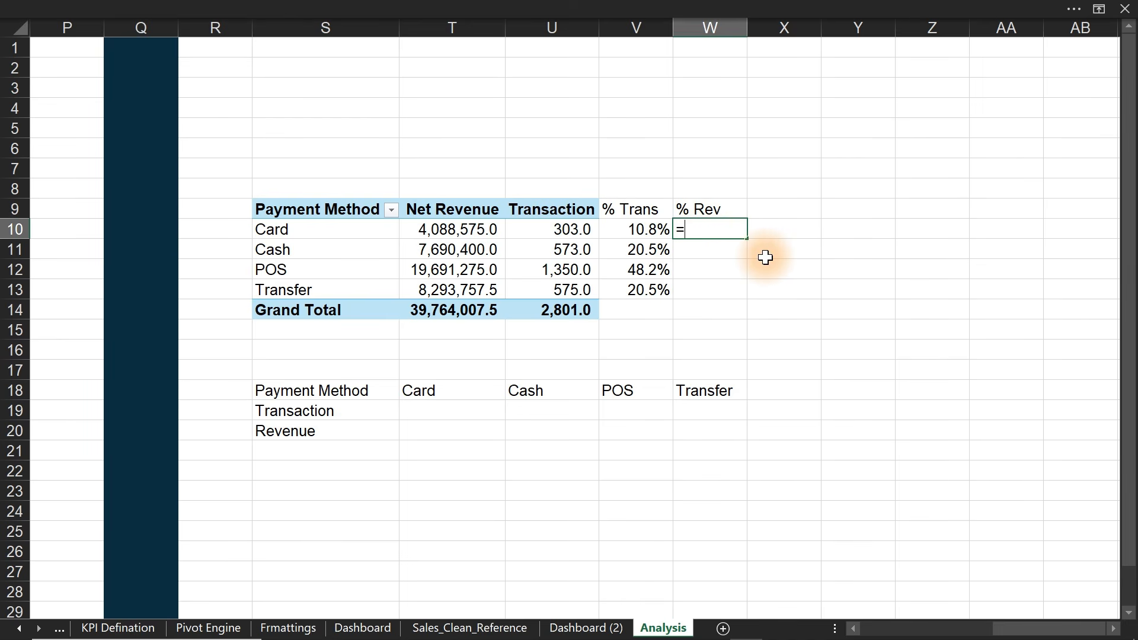
click(462, 230)
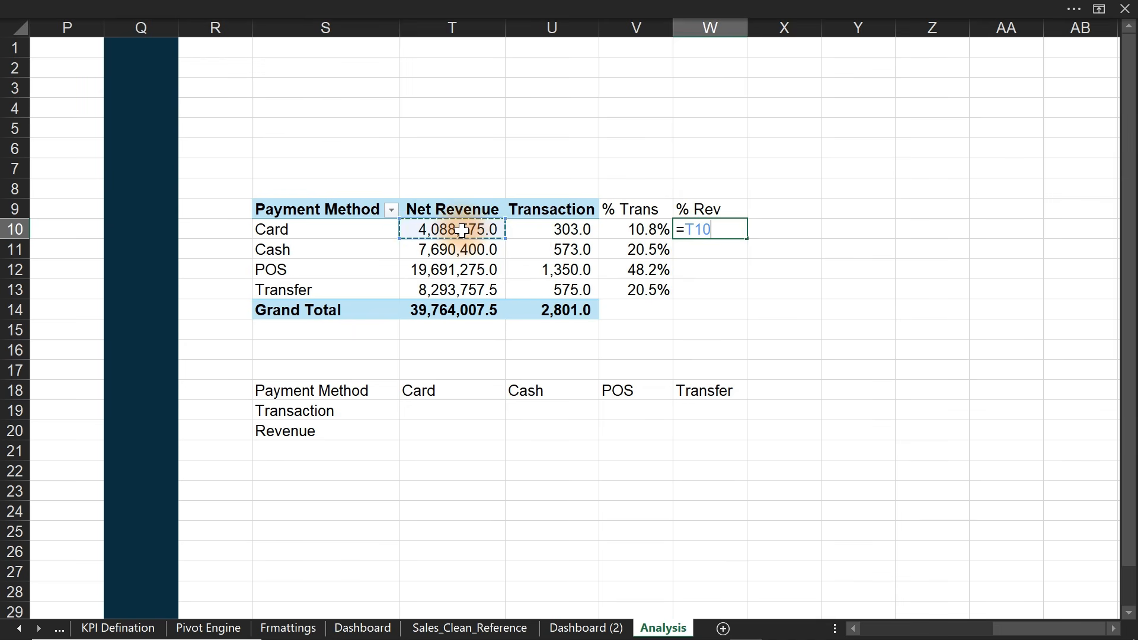
text(/)
click(444, 311)
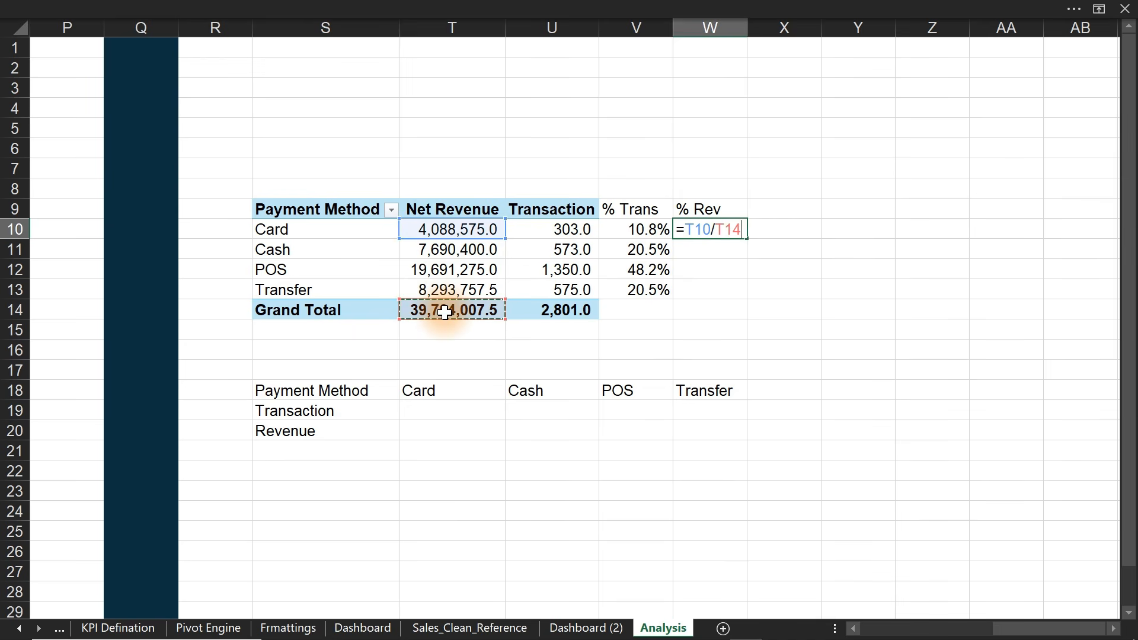
key(F4)
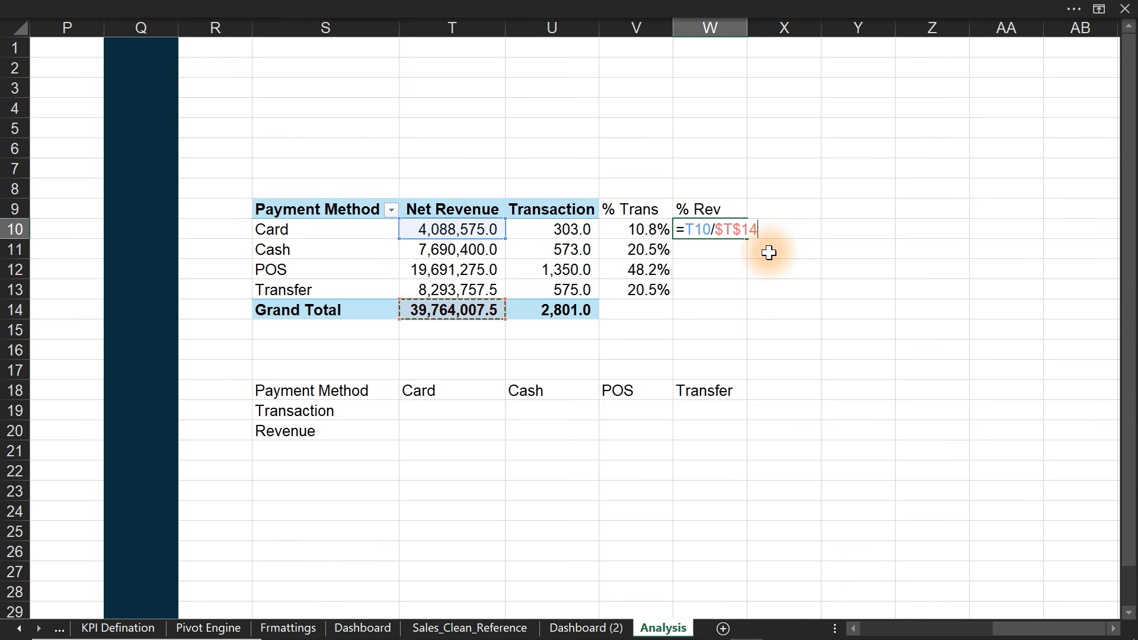
key(Return)
click(737, 229)
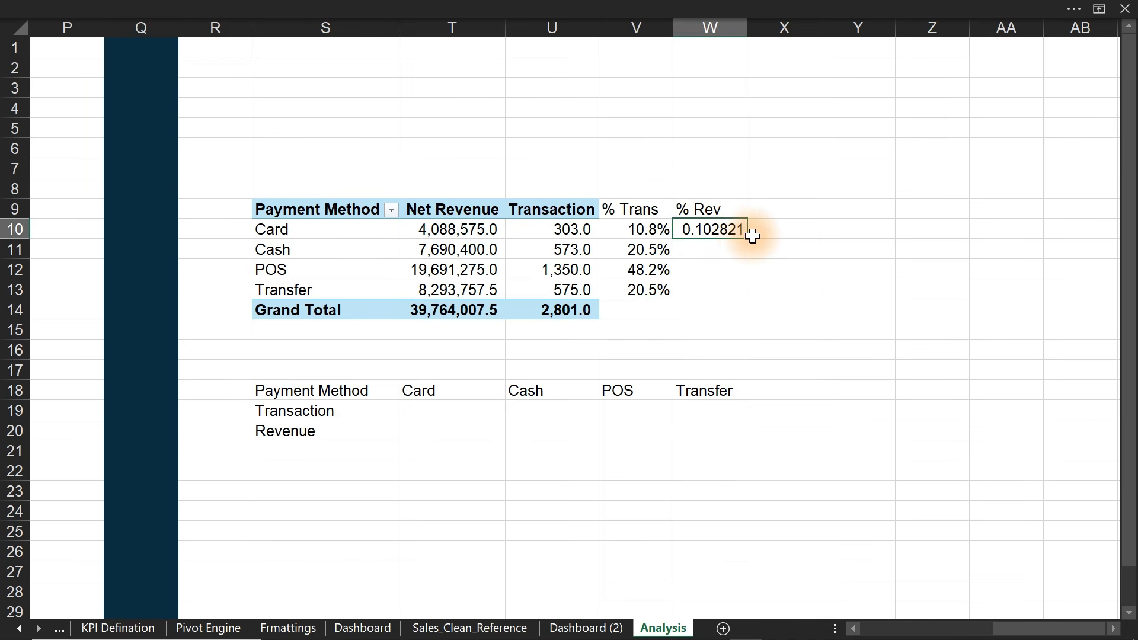
double_click(745, 236)
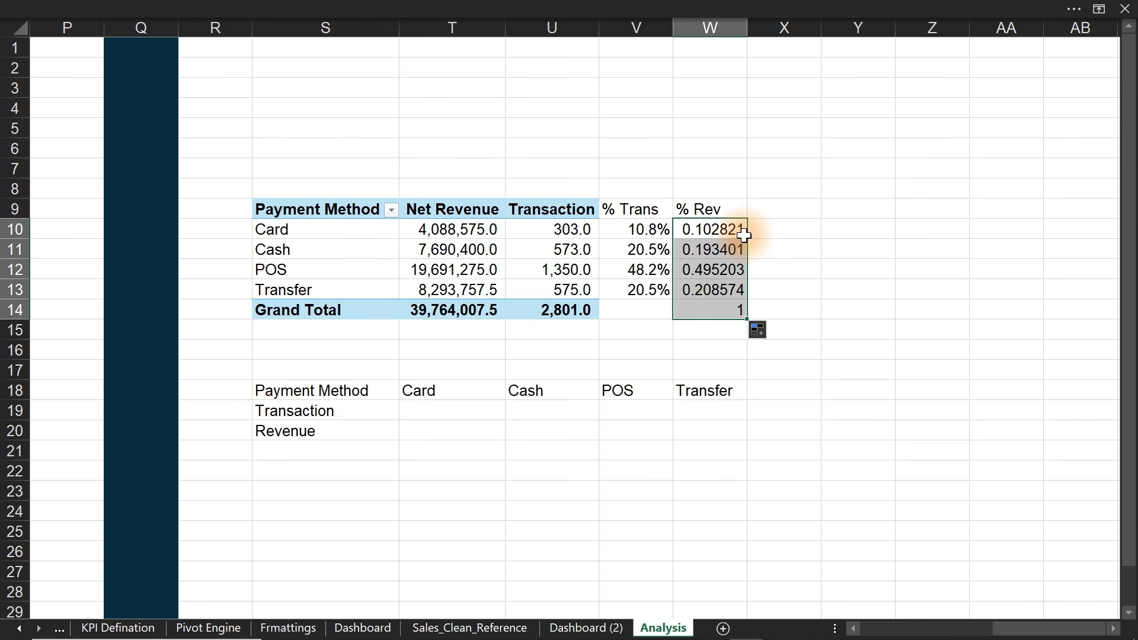
- Format % Rev as 1-decimal percentages and clear the 100.0% total from W14
key(ctrl+1)
click(455, 238)
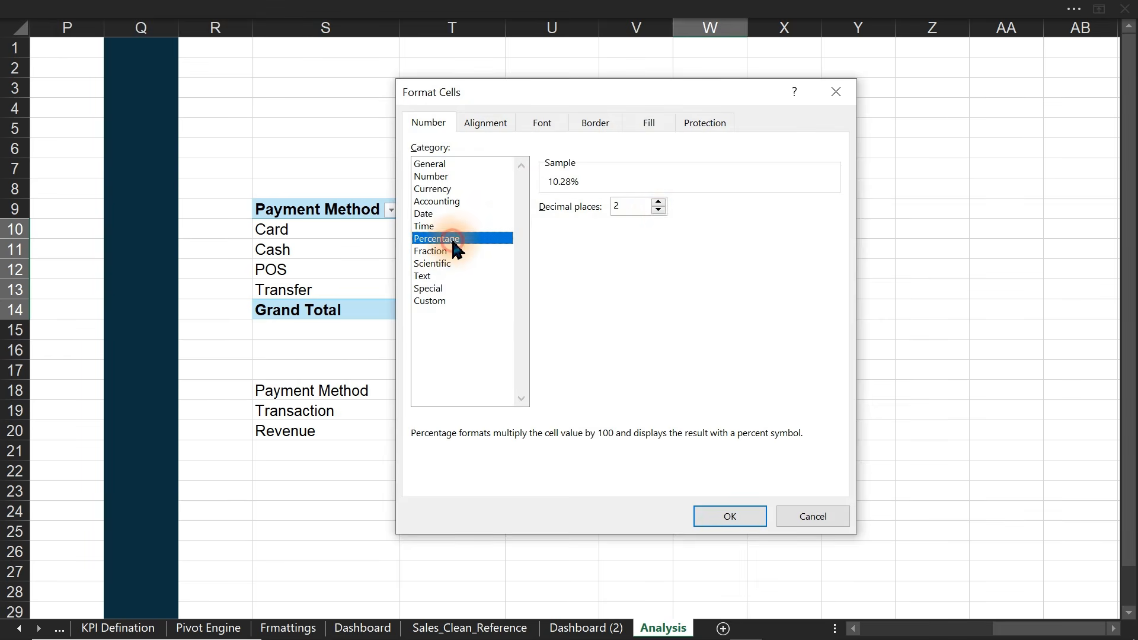
click(659, 209)
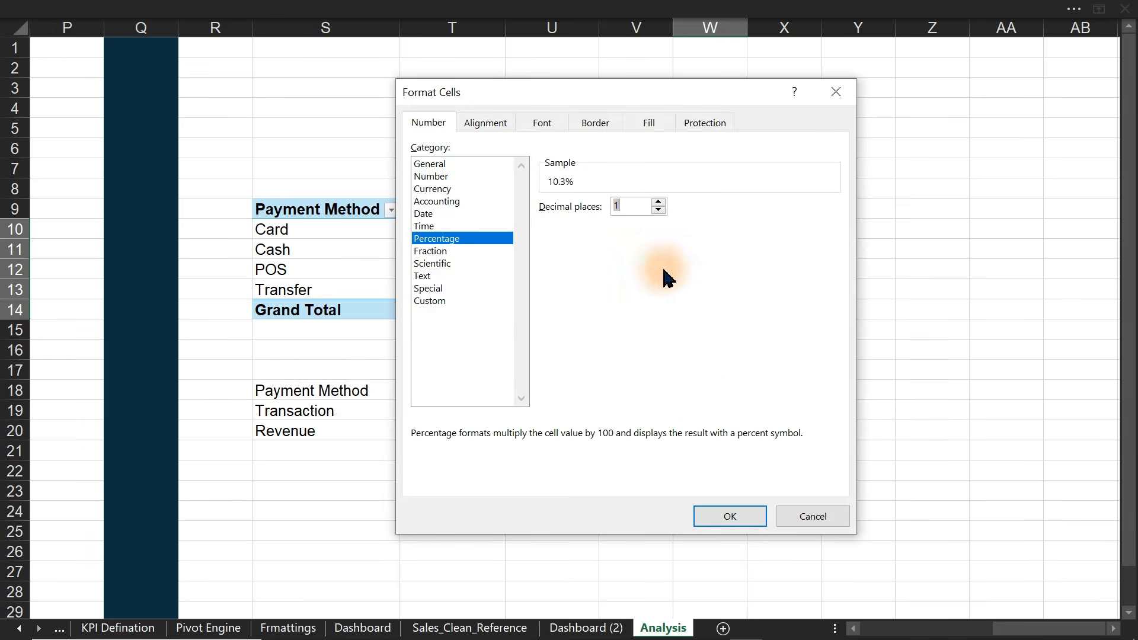
click(722, 515)
click(710, 311)
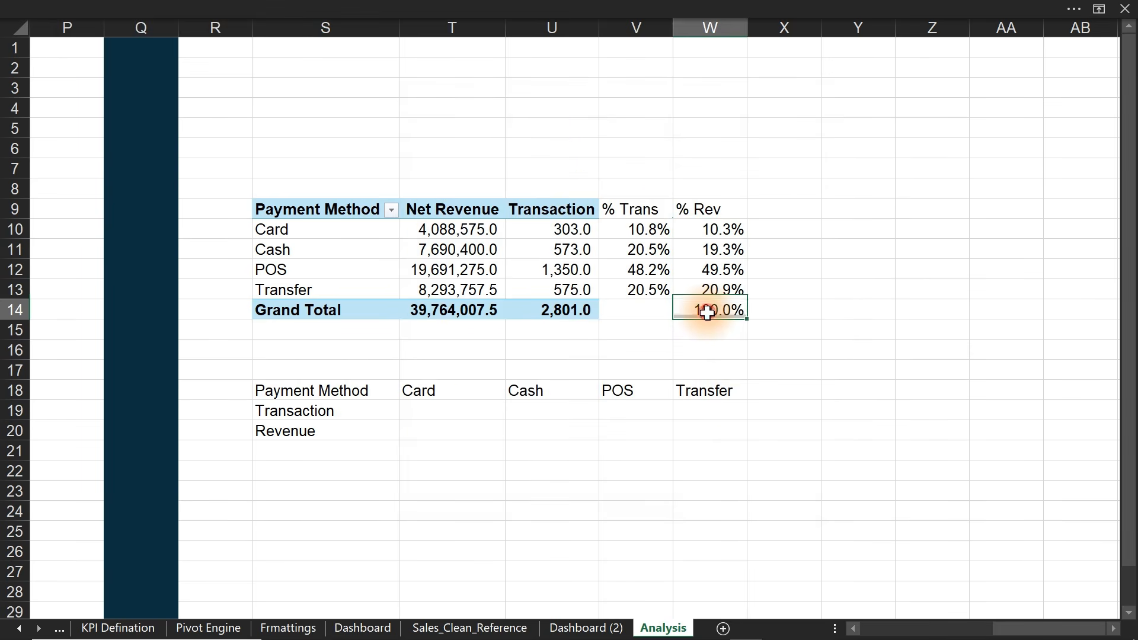
key(Delete)
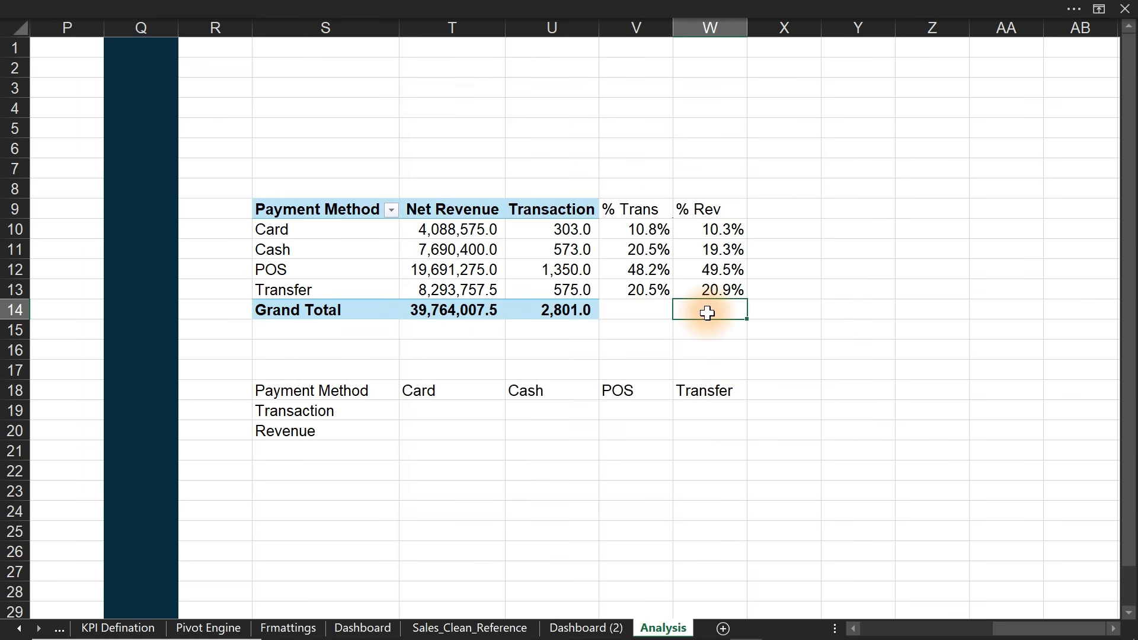
- Link T19:W19 to the % Trans values with =V10, =V11, =V12 and =V13
click(440, 412)
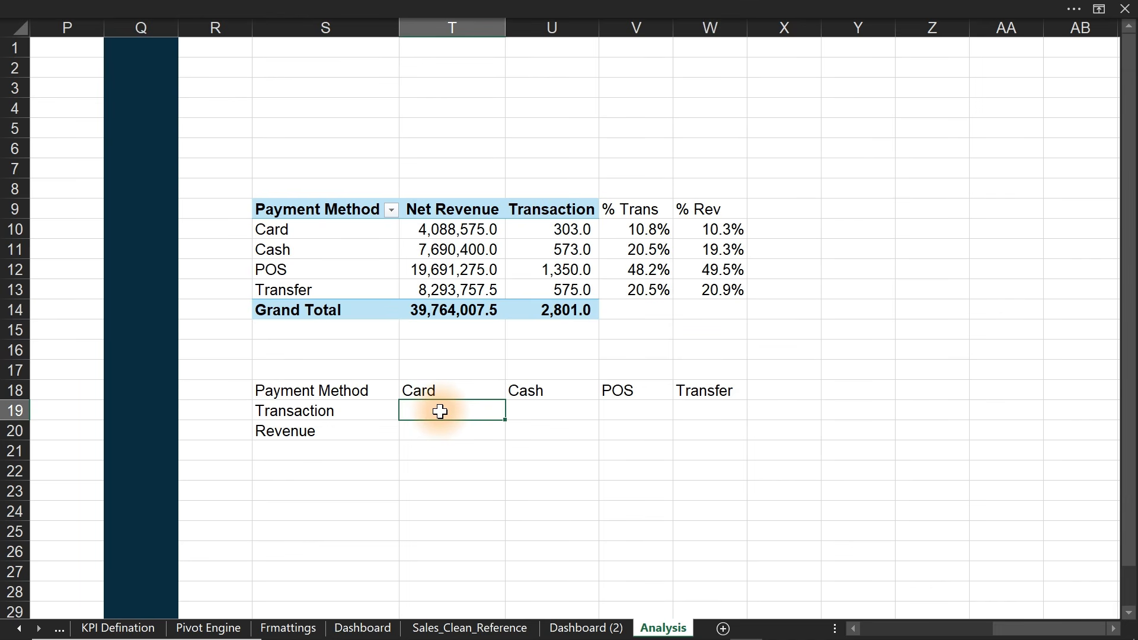
text(=)
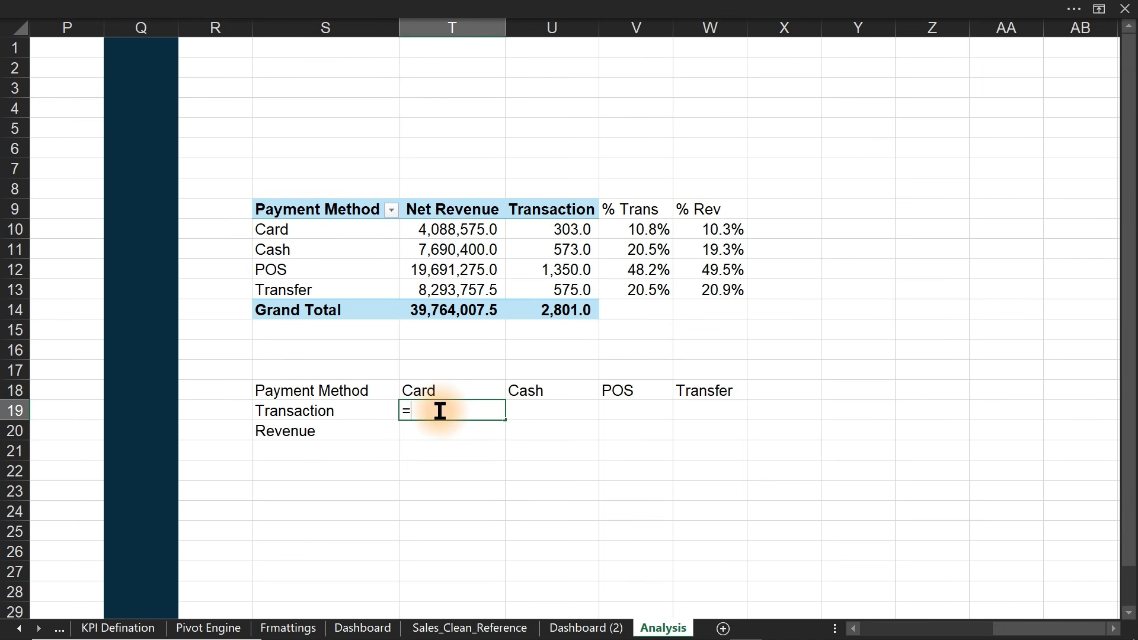
click(641, 229)
key(Return)
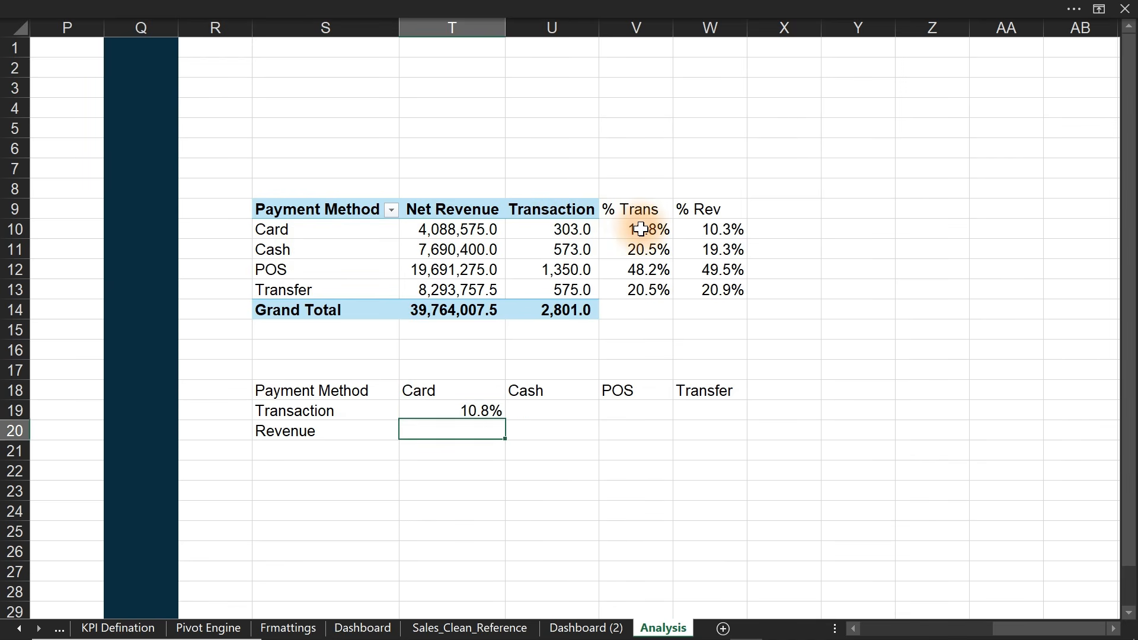
click(540, 414)
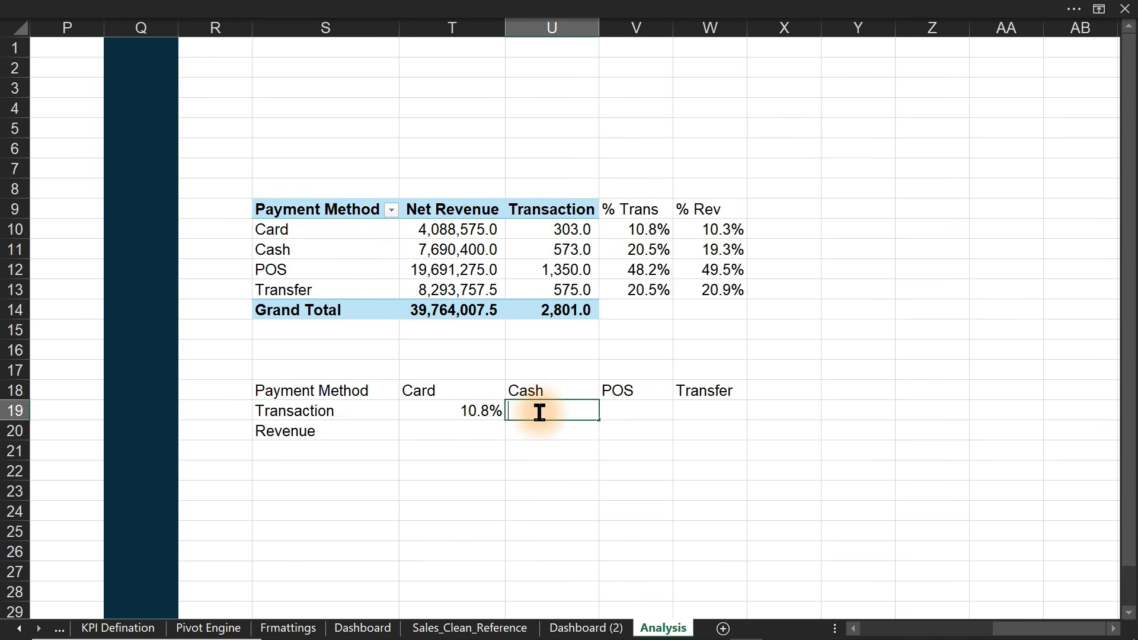
click(642, 249)
key(Return)
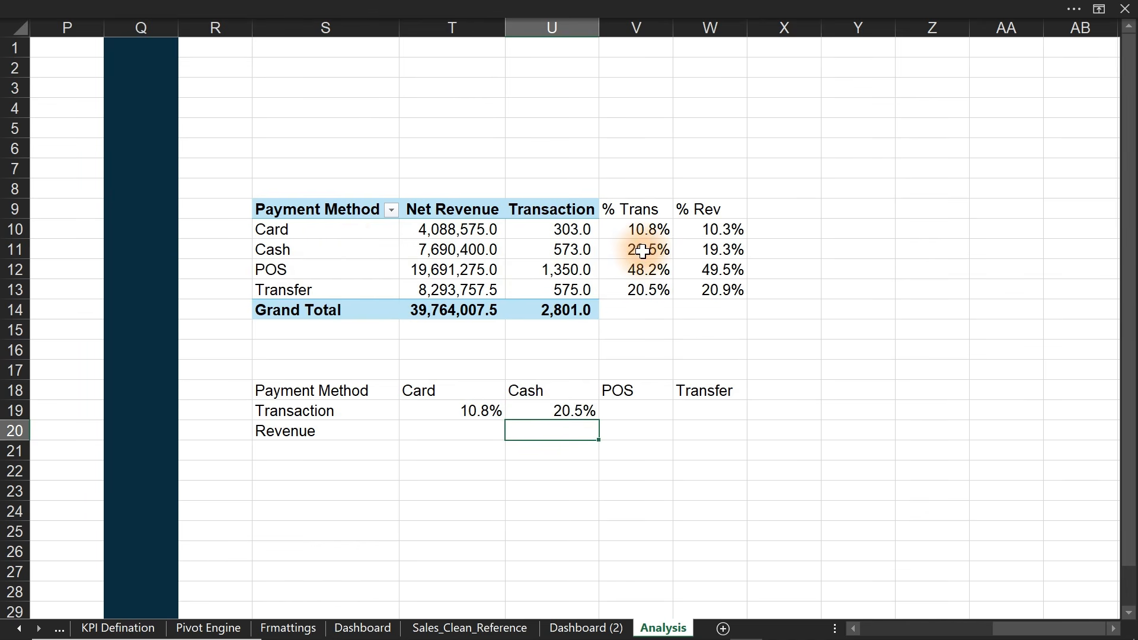
click(638, 409)
text(=)
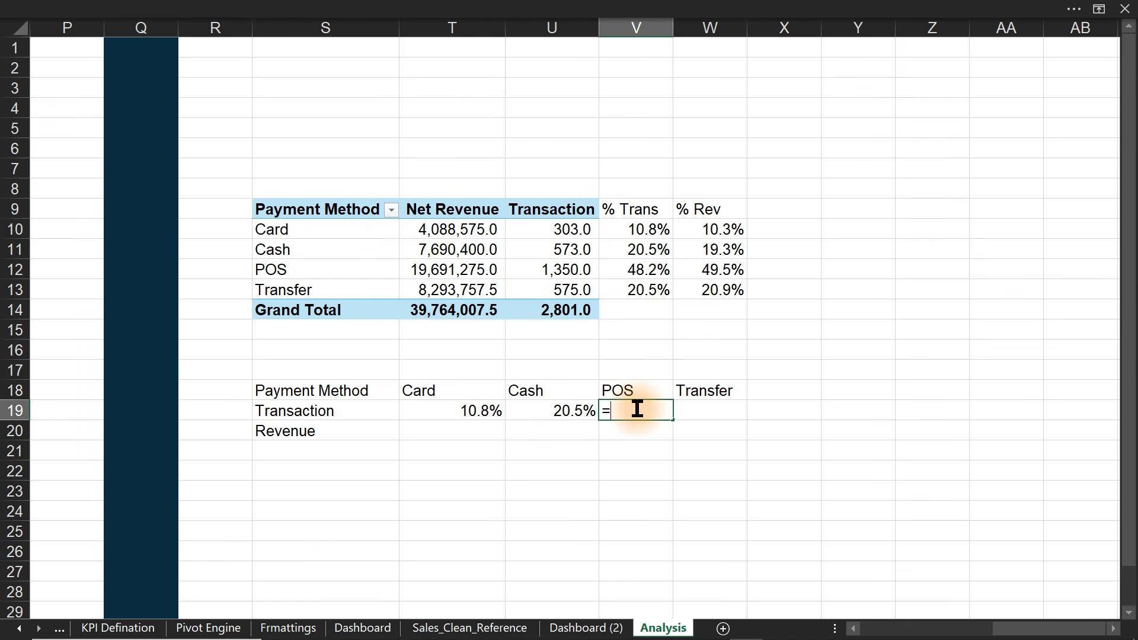
click(651, 272)
key(Return)
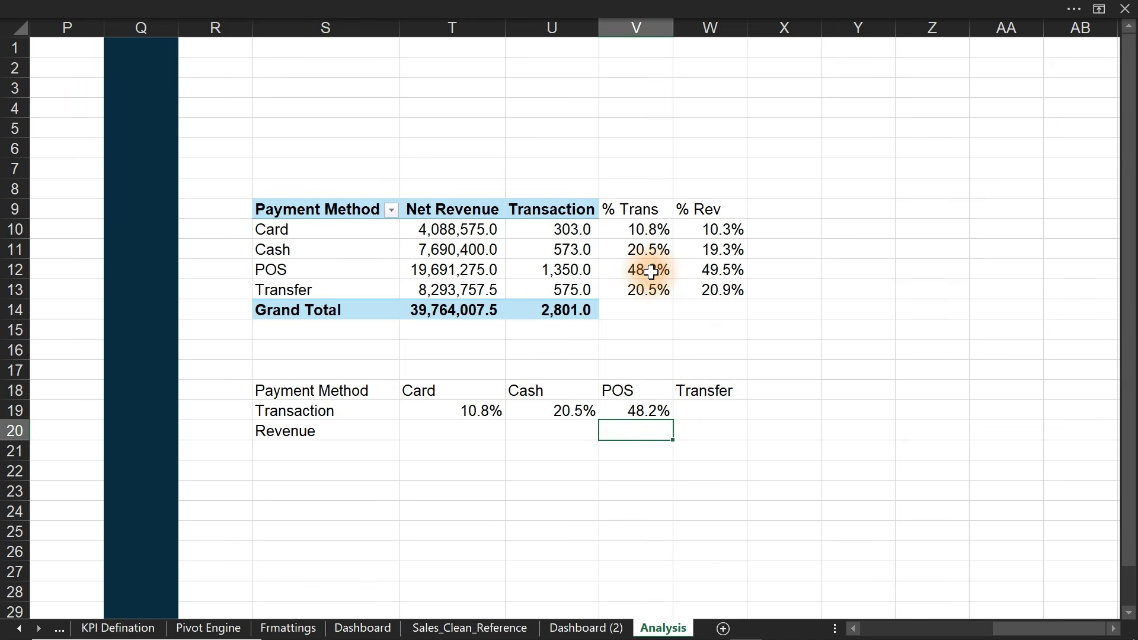
click(706, 409)
text(=)
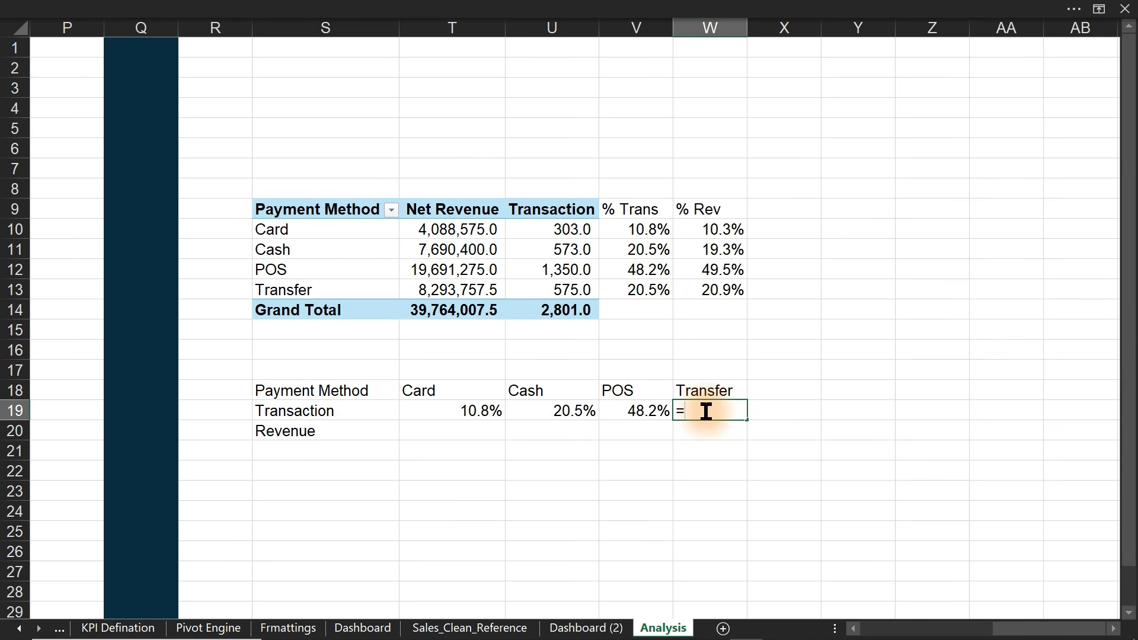
click(646, 290)
key(Return)
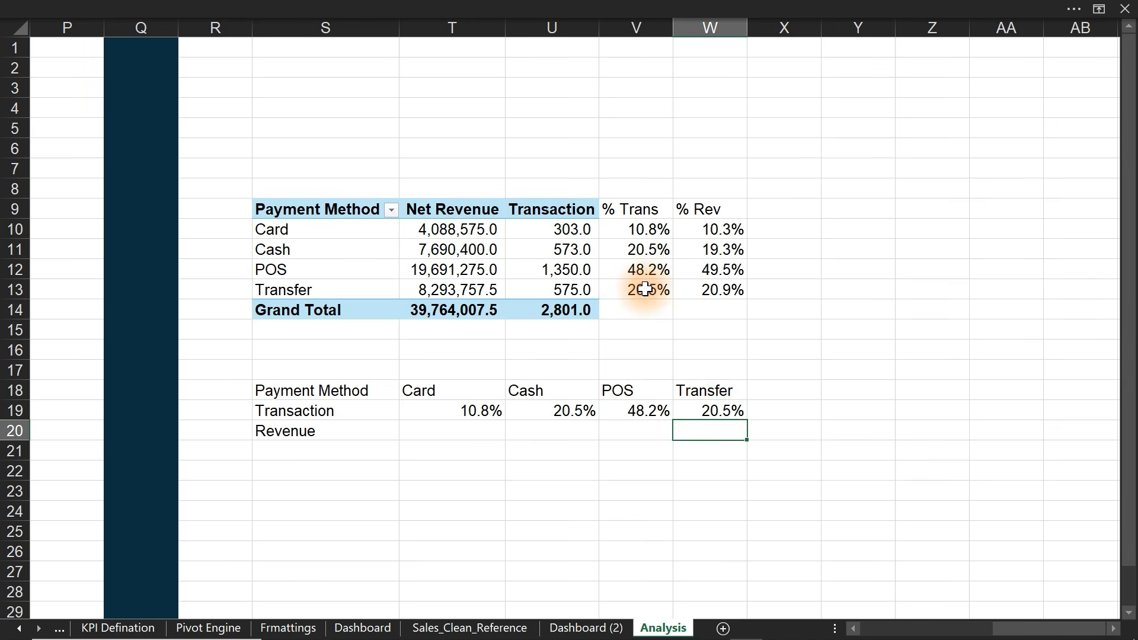
- Link T20:W20 to the % Rev values with =W10, =W11, =W12 and =W13
click(458, 433)
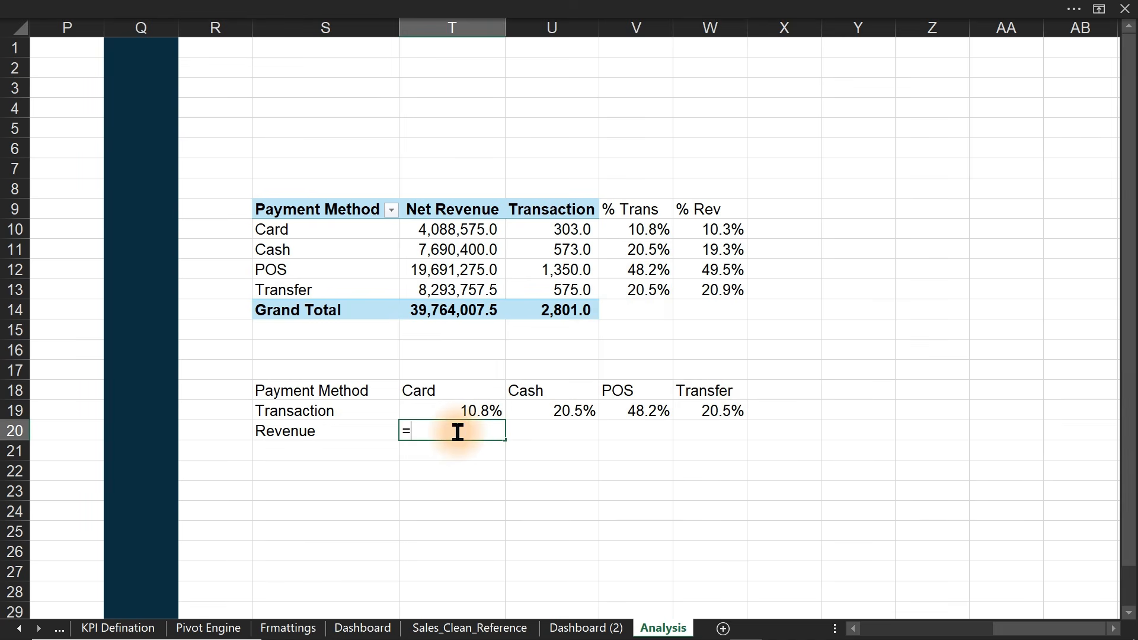
click(726, 228)
key(Return)
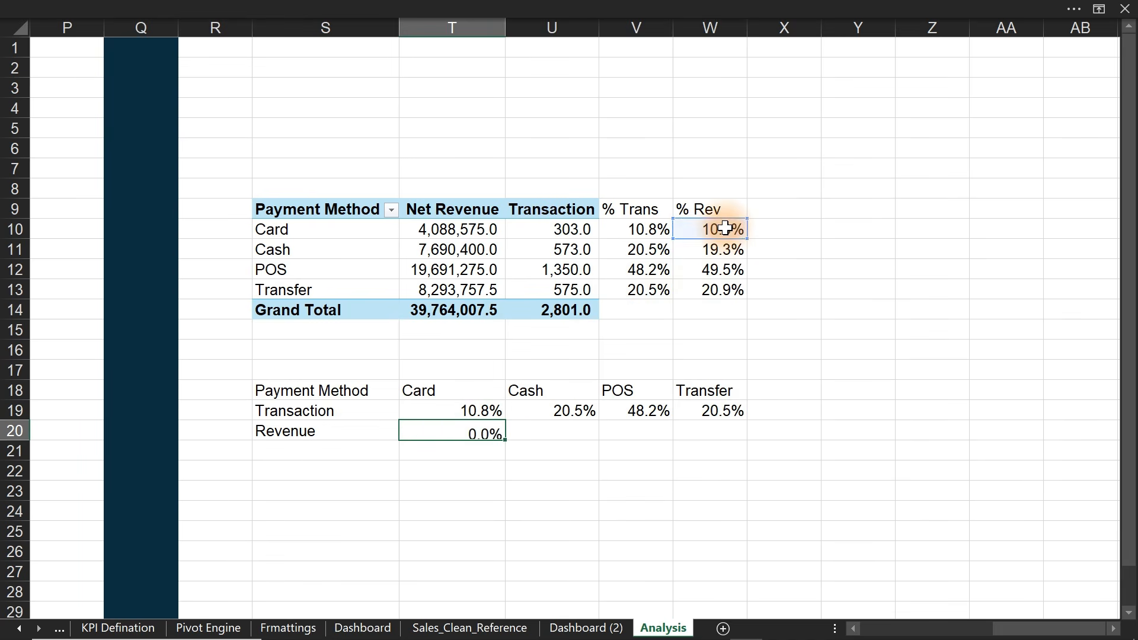
click(565, 437)
text(=)
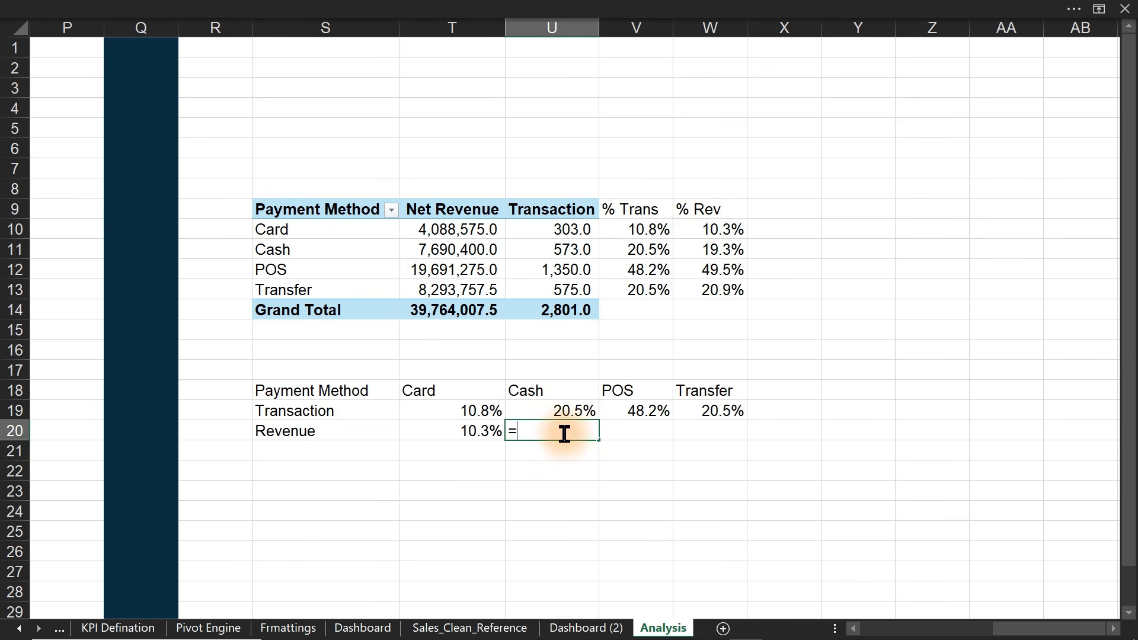
click(709, 252)
key(Return)
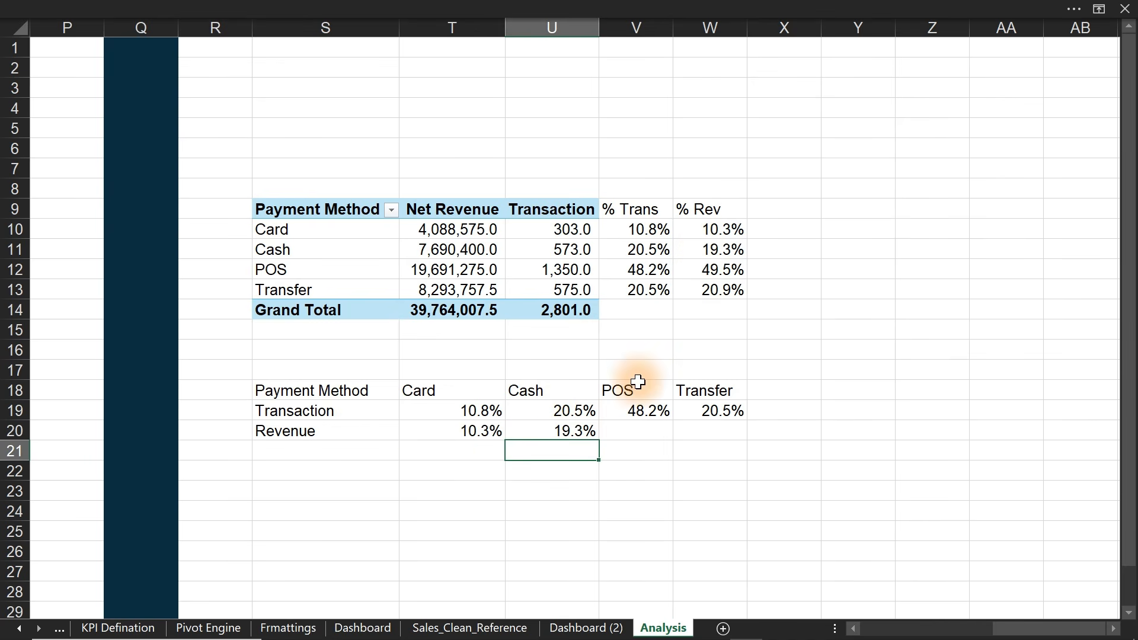
click(629, 437)
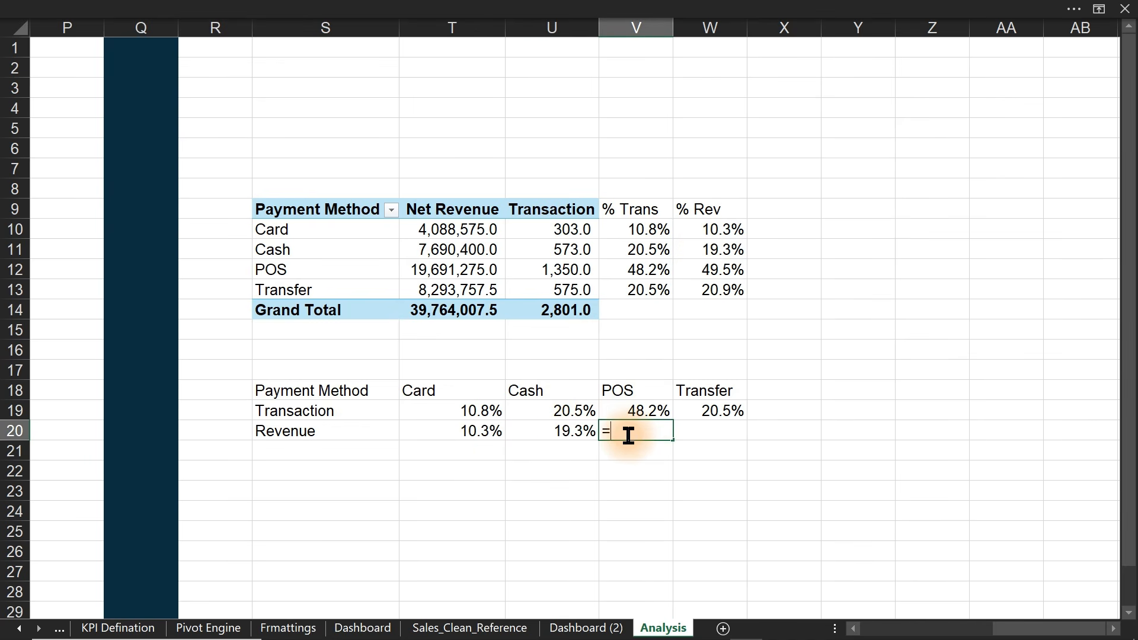
text(=)
click(726, 272)
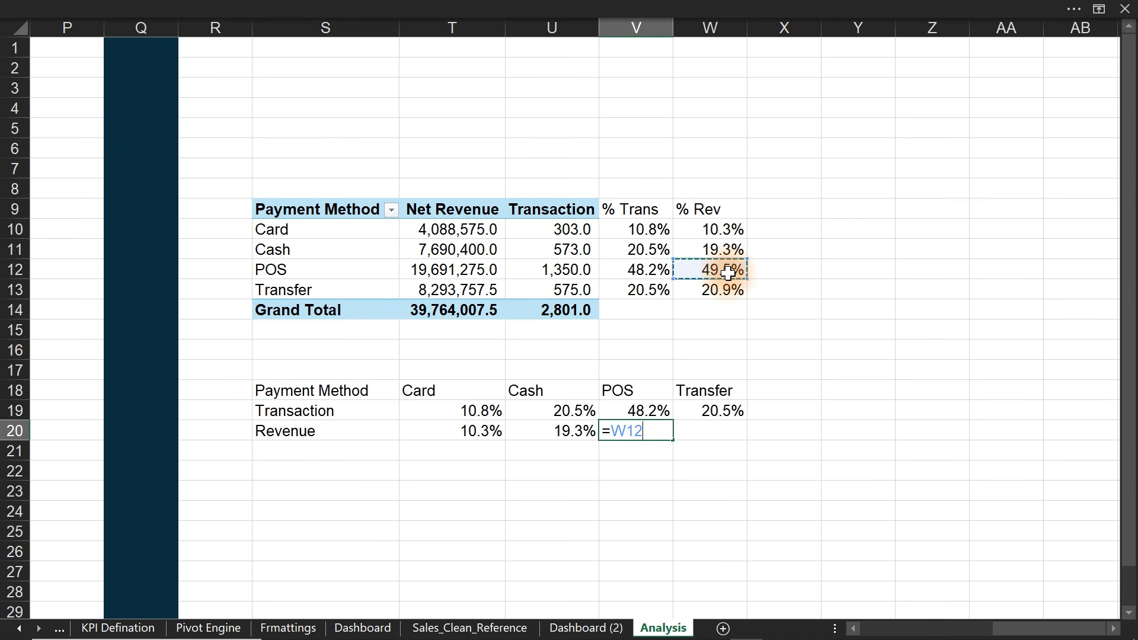
key(Return)
click(727, 429)
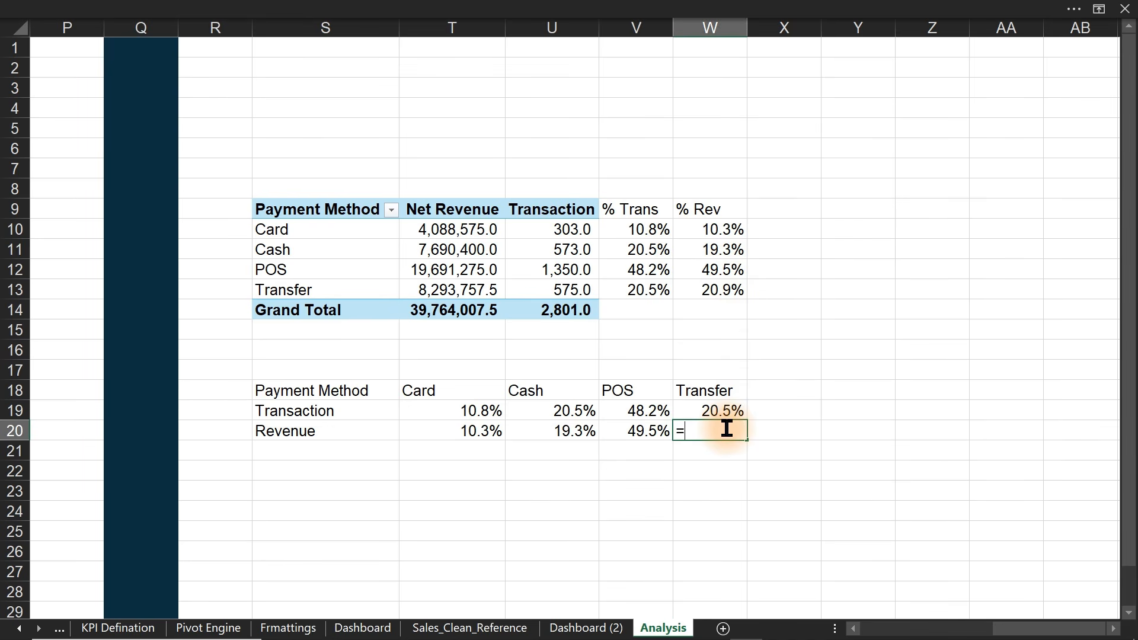
text(=)
click(720, 290)
key(Return)
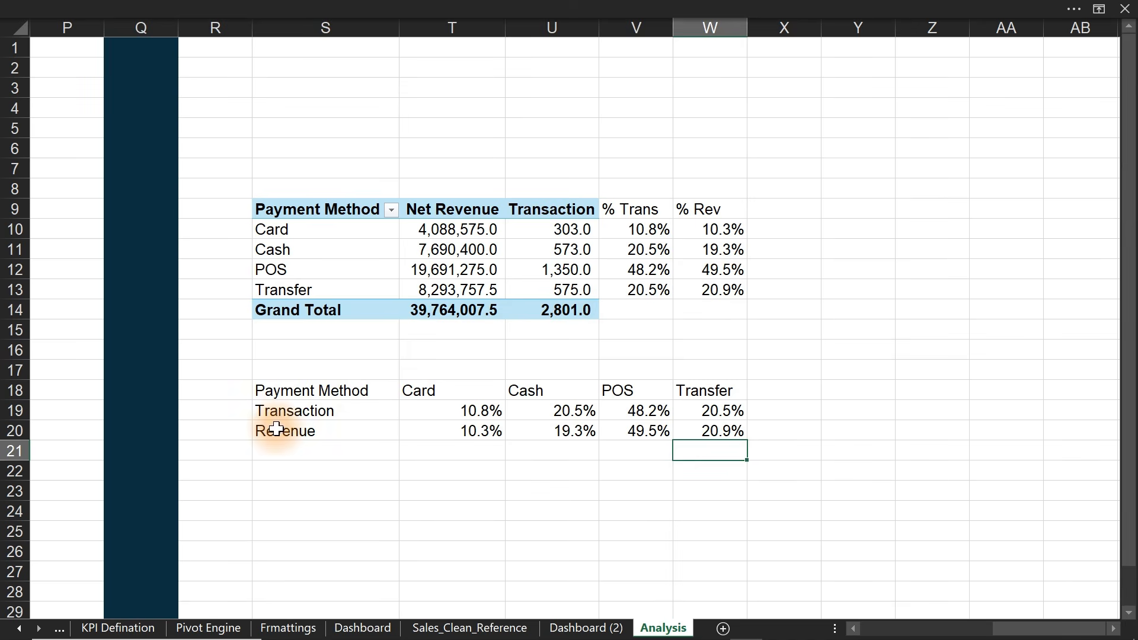
- Move the Revenue row down to row 22 and trial a copied header row in row 21
drag(268, 432, 696, 438)
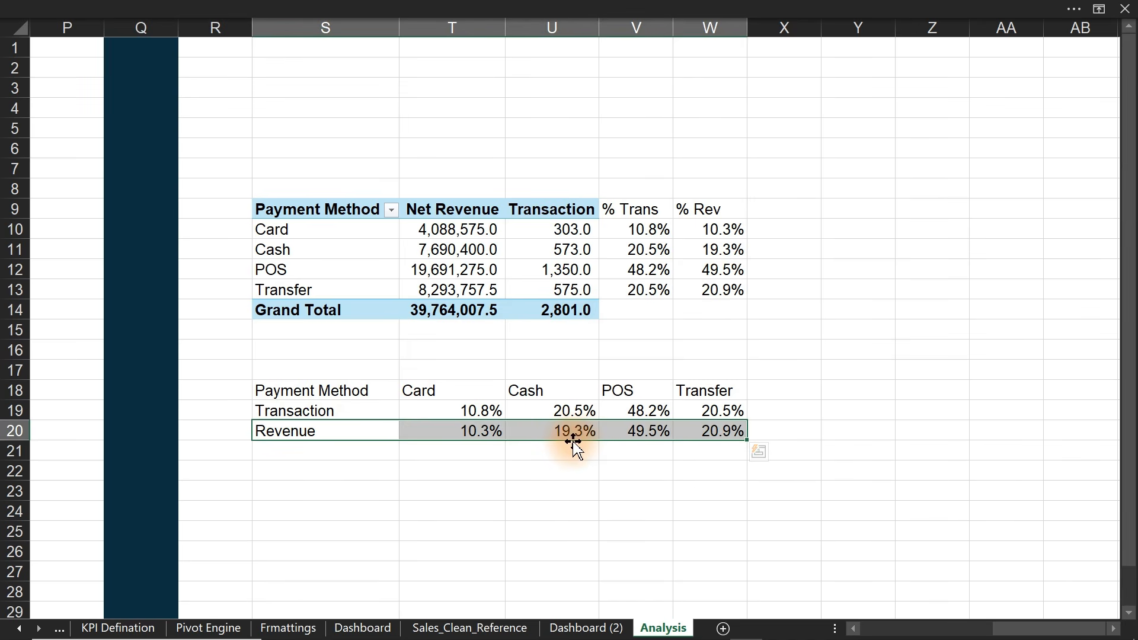
drag(574, 440, 568, 472)
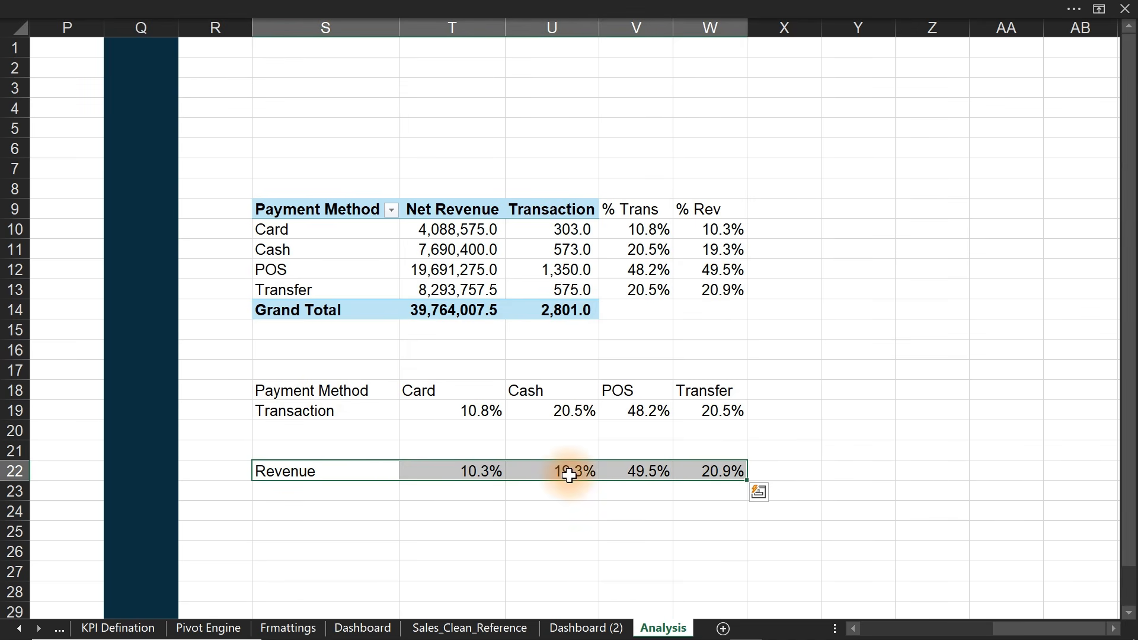
drag(332, 383, 699, 384)
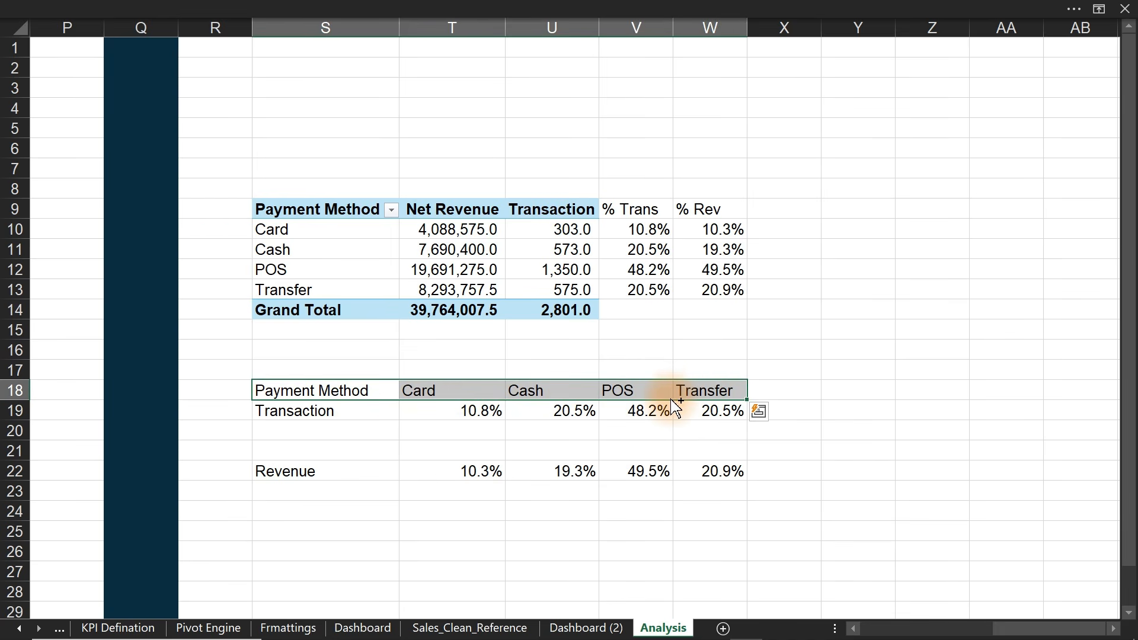
drag(676, 408, 668, 454)
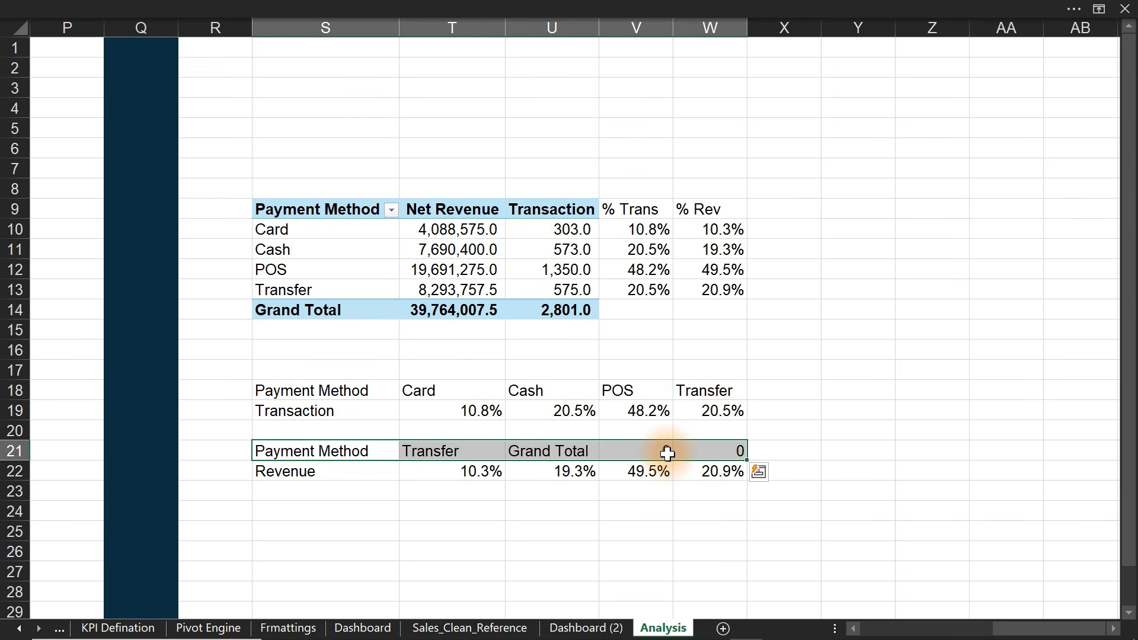
click(714, 455)
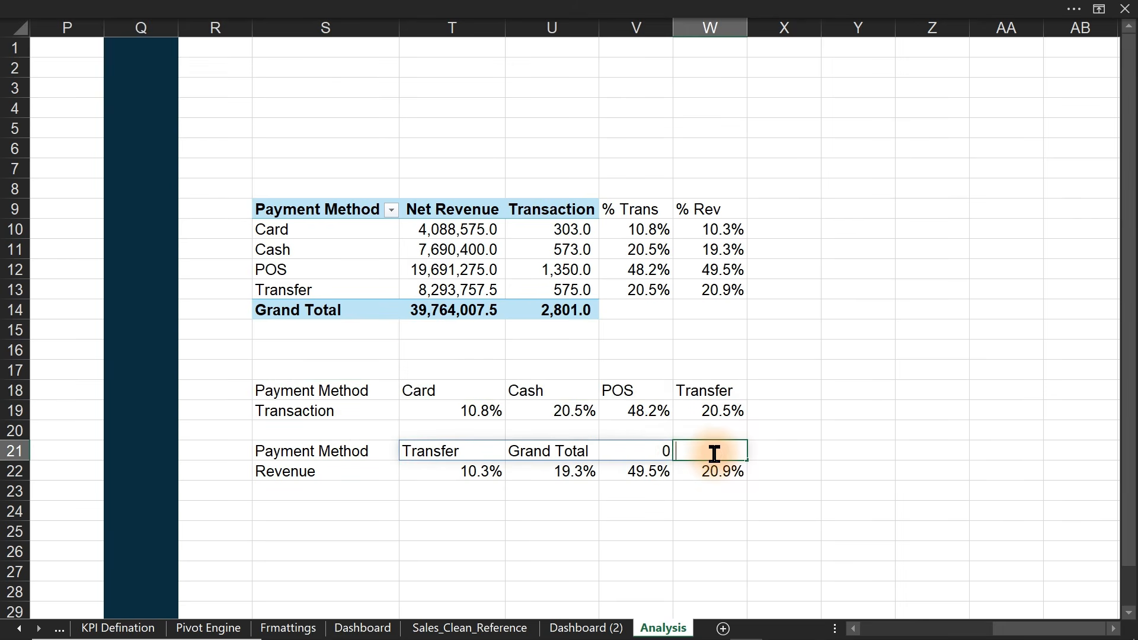
key(Delete)
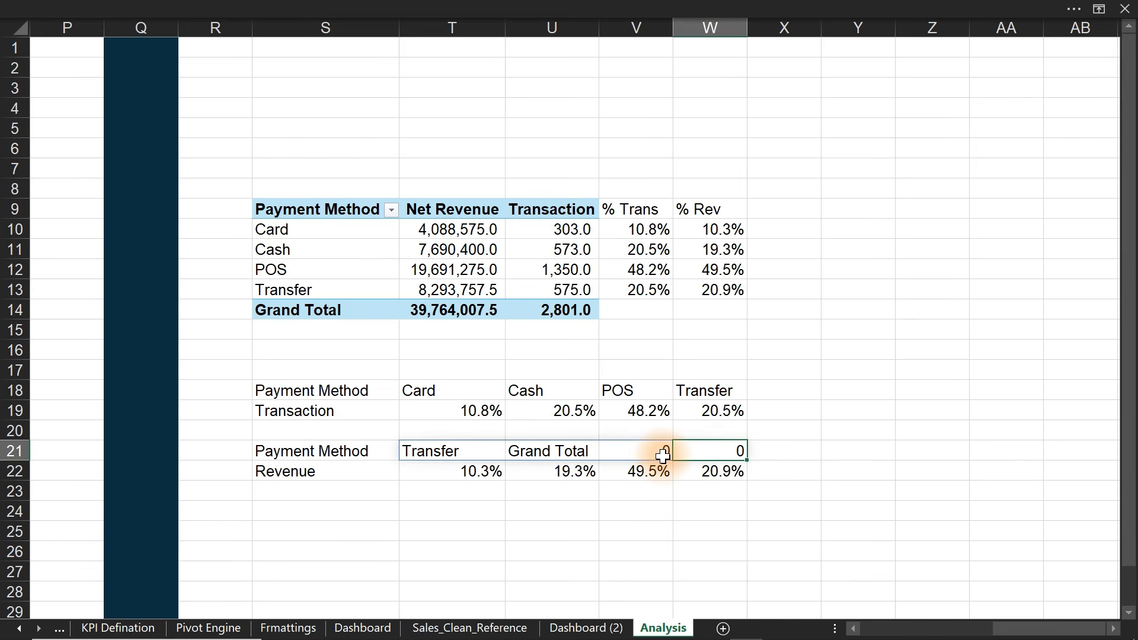
key(ctrl+z)
key(ctrl+z)
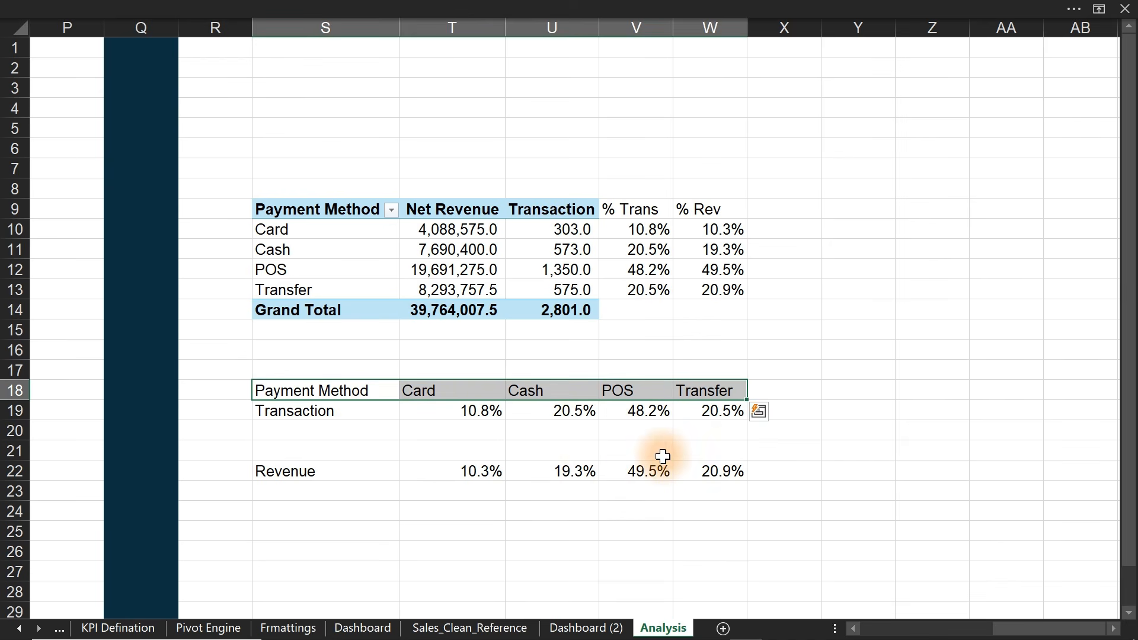
- Copy the Payment Method label and payment-method headers into row 21
click(372, 393)
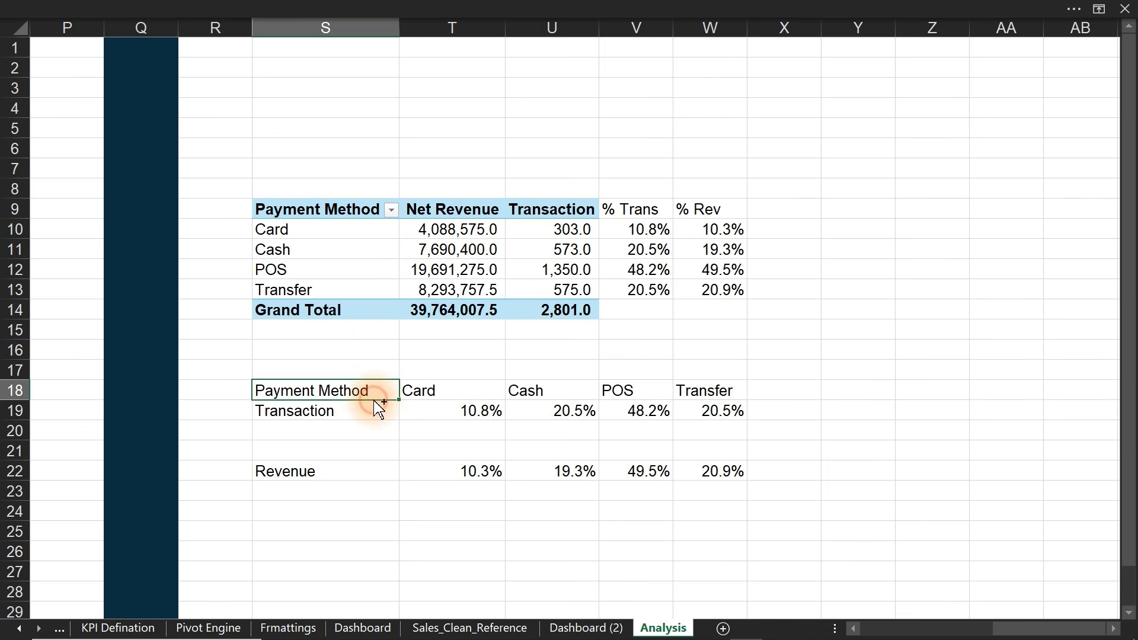
drag(379, 409, 372, 468)
key(ctrl+z)
drag(371, 409, 437, 391)
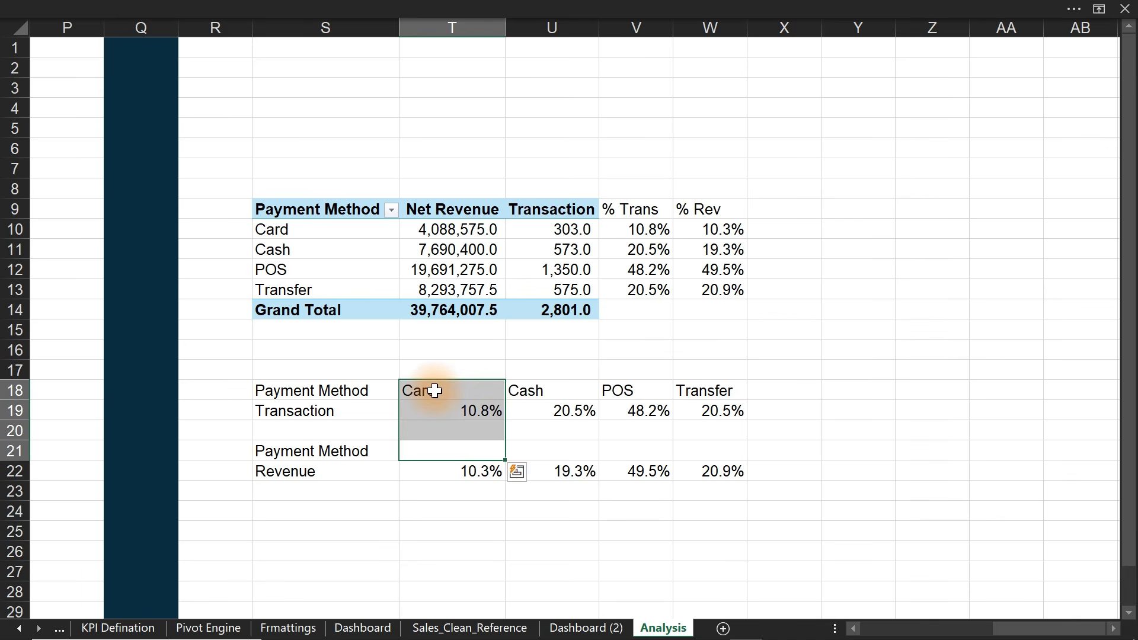
click(435, 390)
double_click(435, 390)
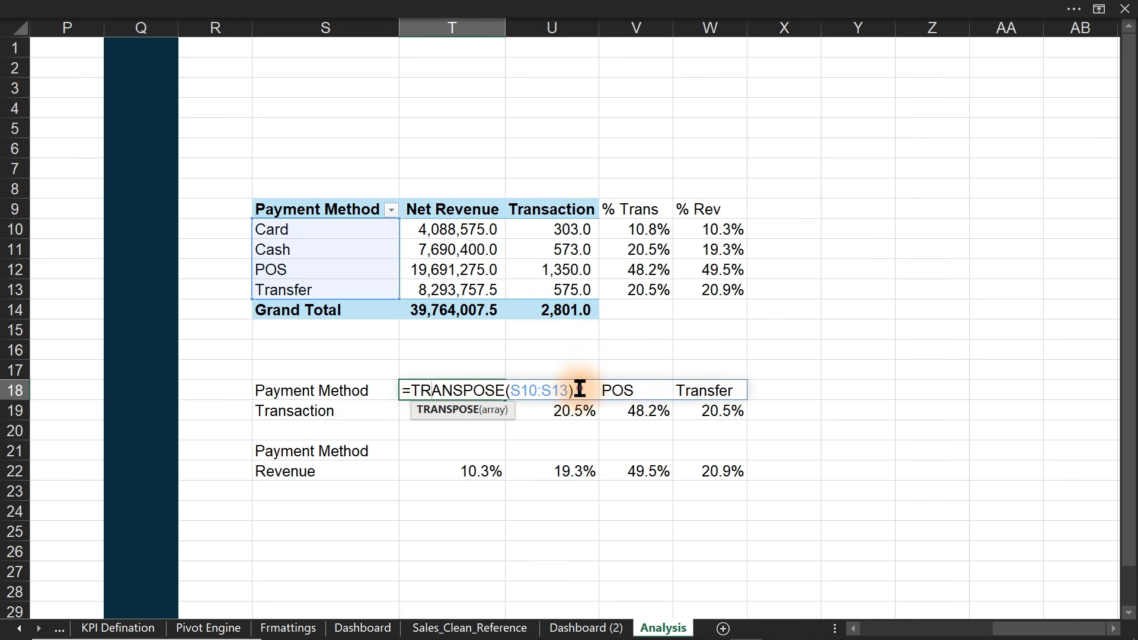
drag(579, 392, 387, 387)
key(ctrl+c)
key(Escape)
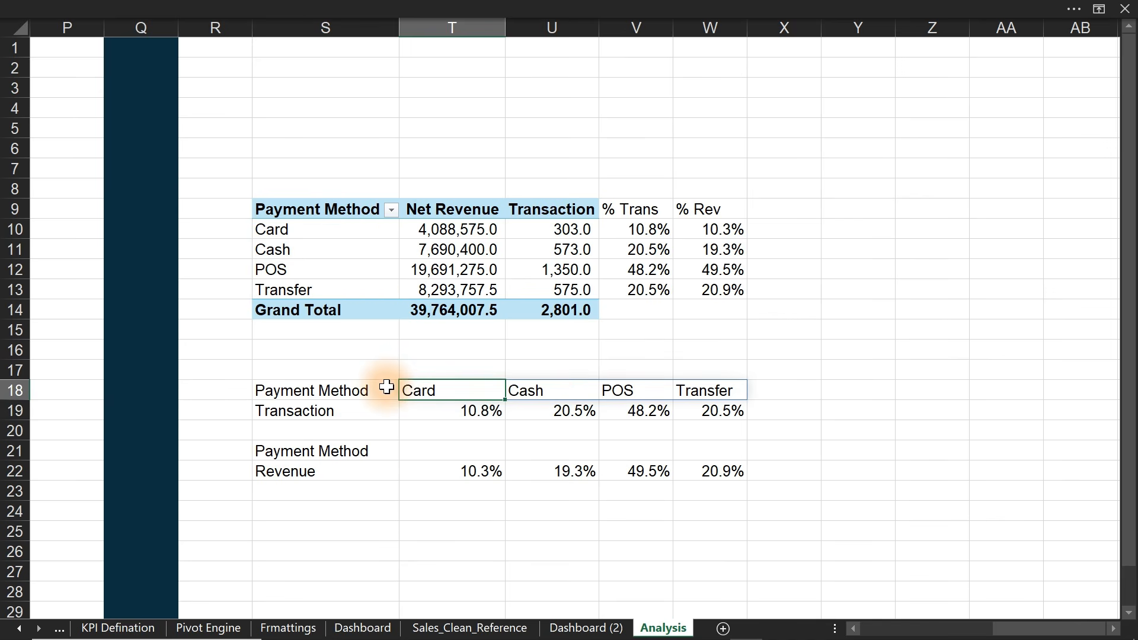
click(427, 450)
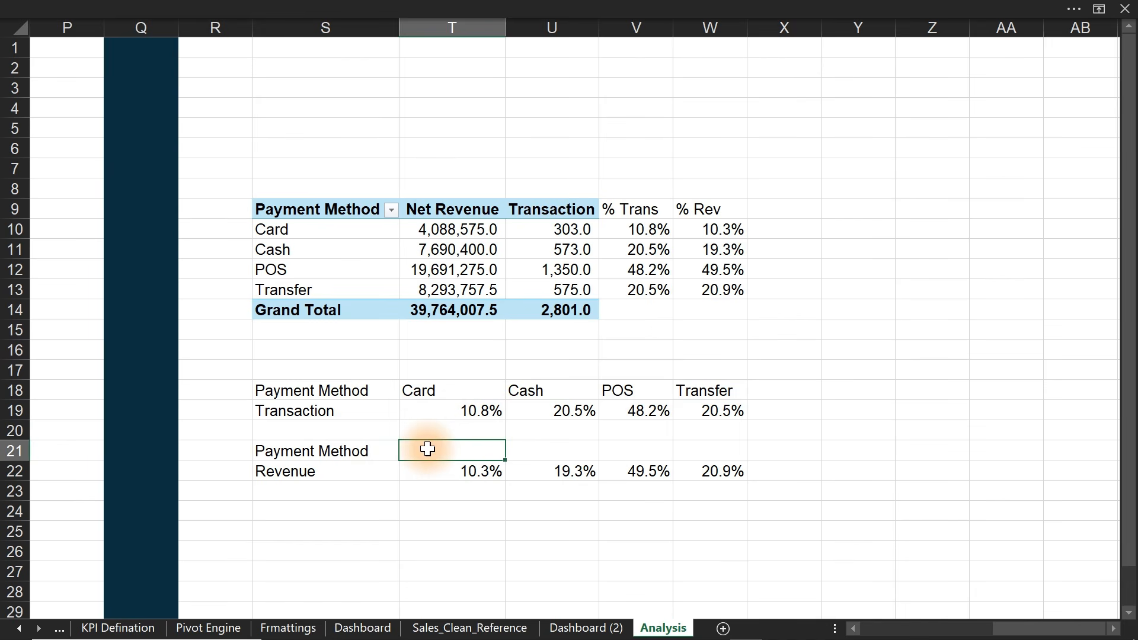
key(ctrl+v)
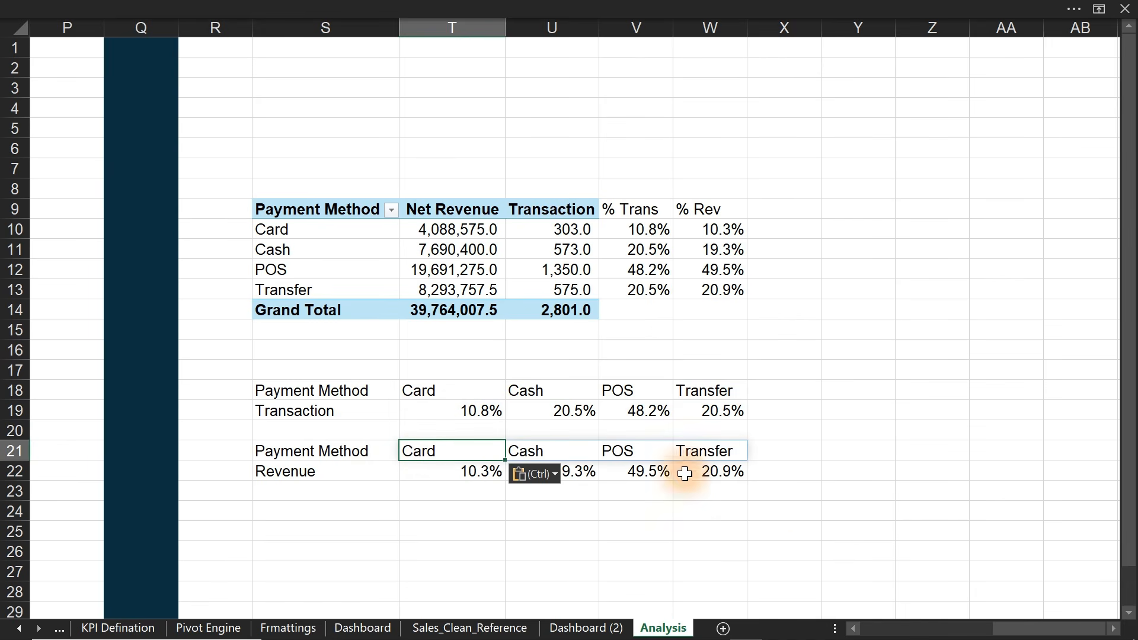
- Undo the extra header row so Revenue returns to row 20, then select S18:W20
click(794, 503)
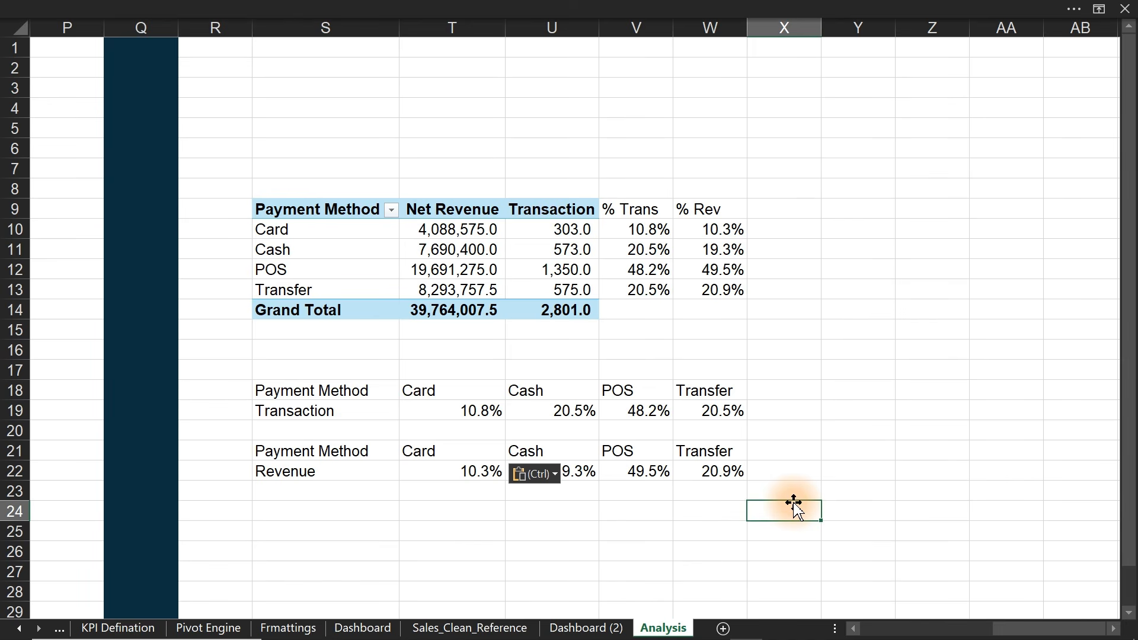
click(816, 496)
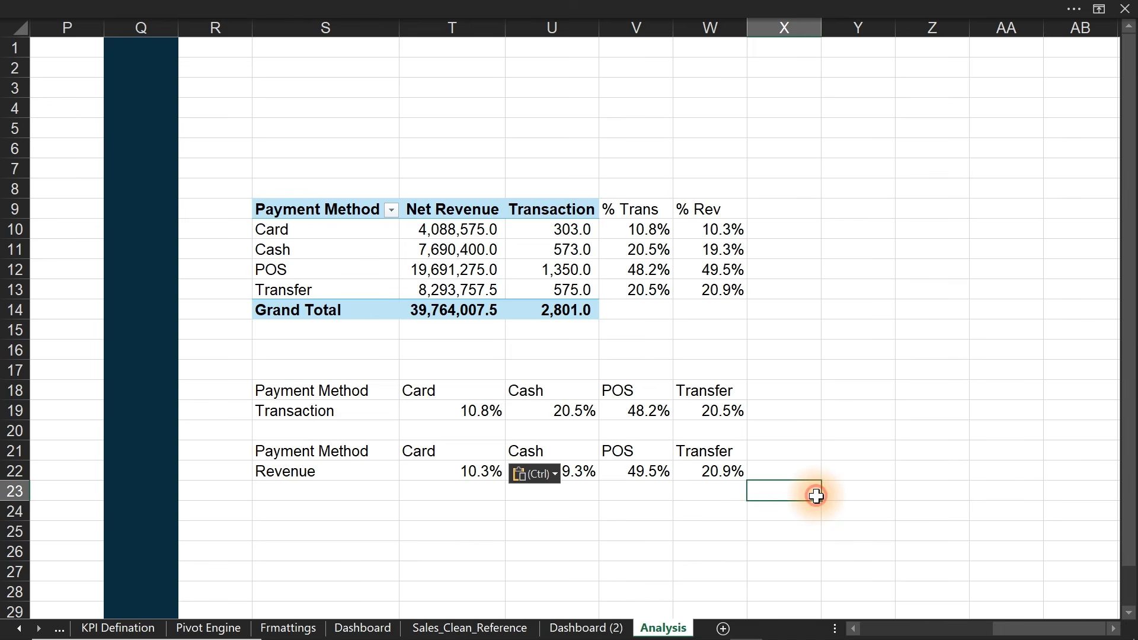
key(ctrl+z)
key(ctrl+z)
key(ctrl+z)
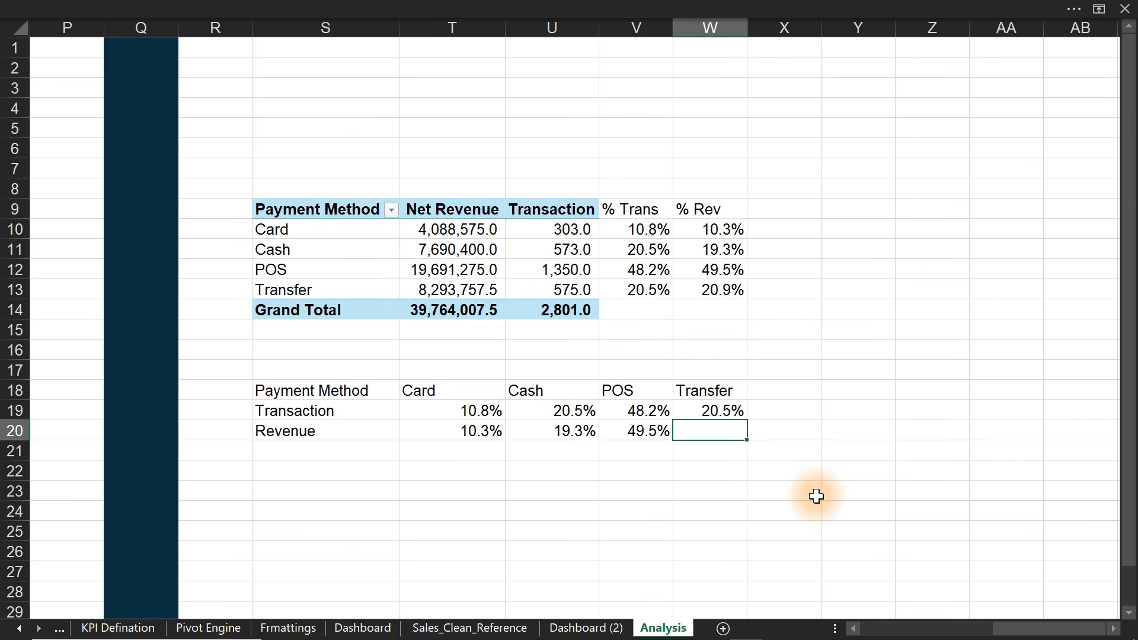
key(ctrl+z)
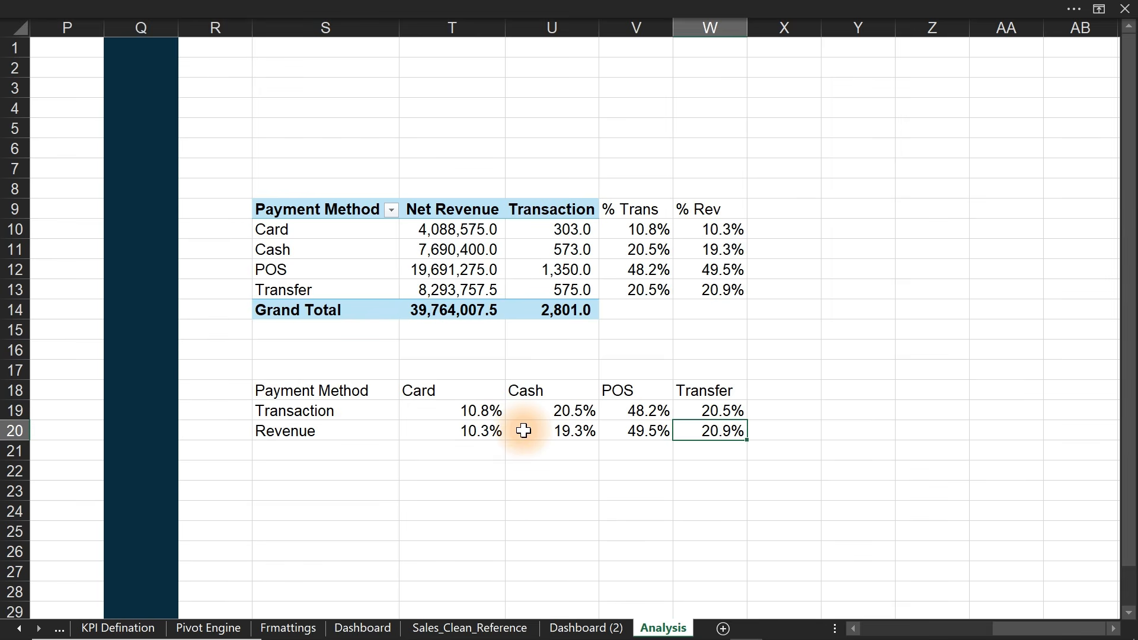
drag(308, 390, 700, 434)
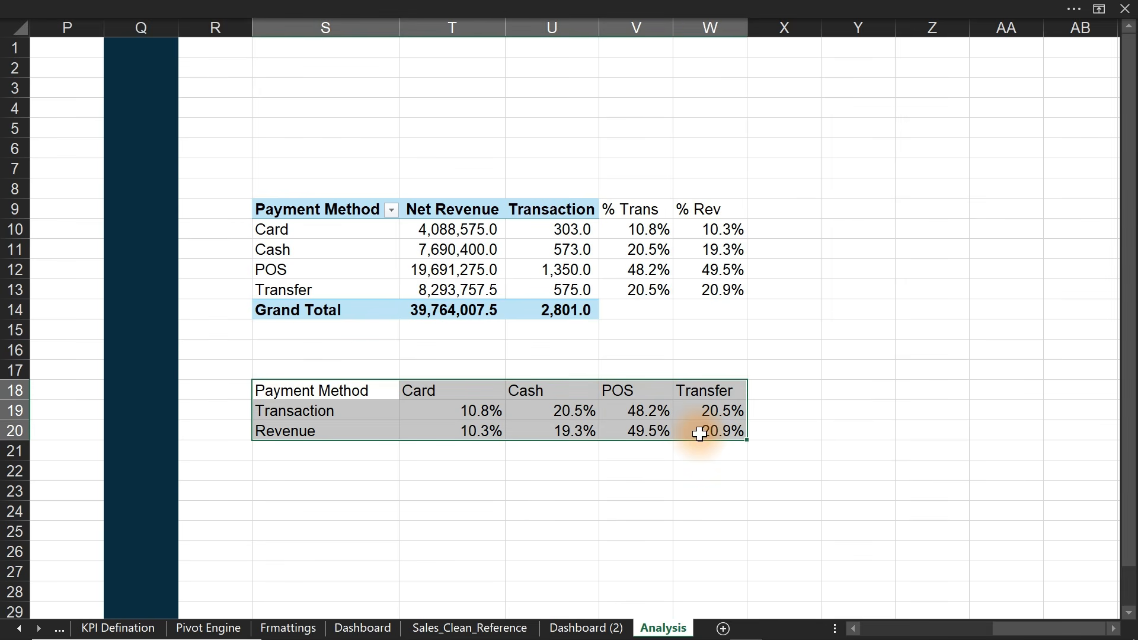
- Insert a 100% Stacked Bar chart from All Charts, choosing the preview split by payment method
click(523, 5)
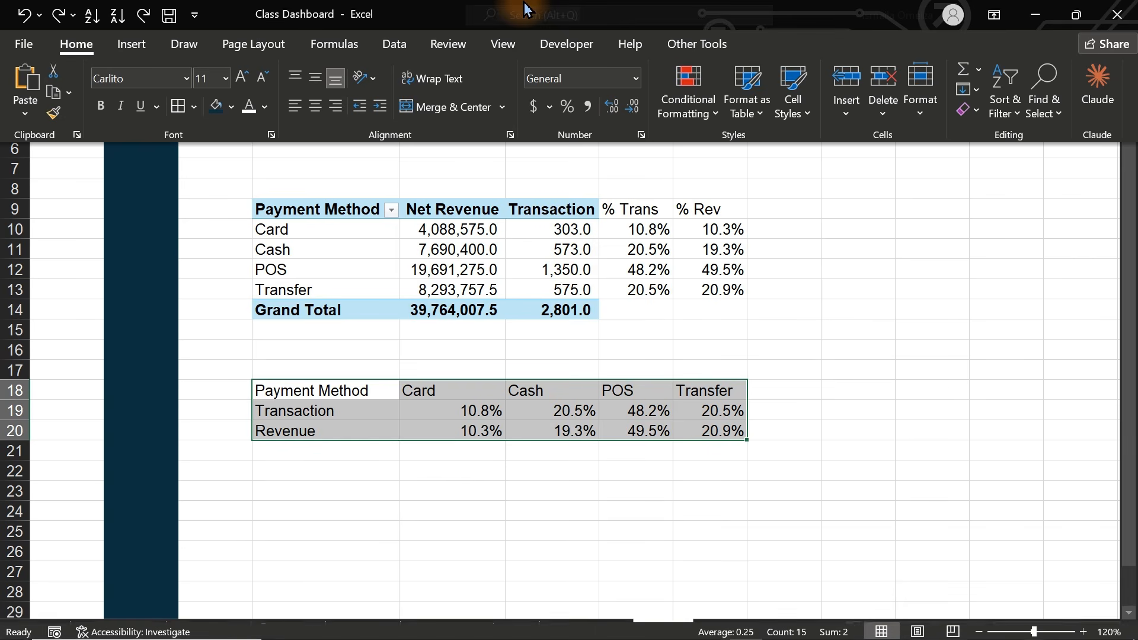
click(130, 45)
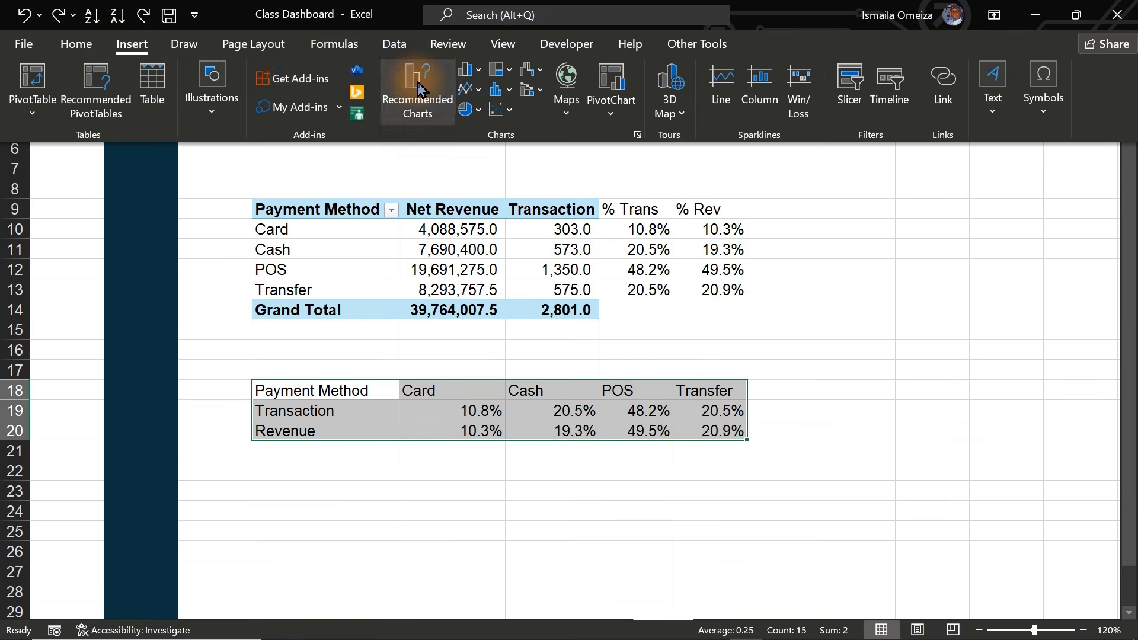
click(478, 72)
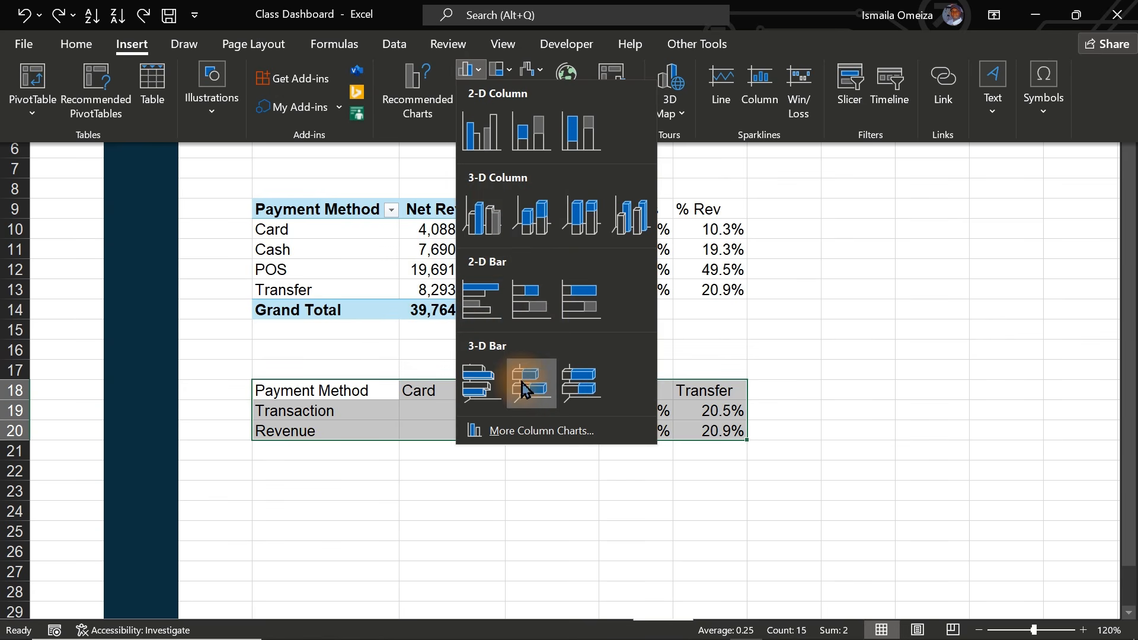
click(417, 83)
click(417, 83)
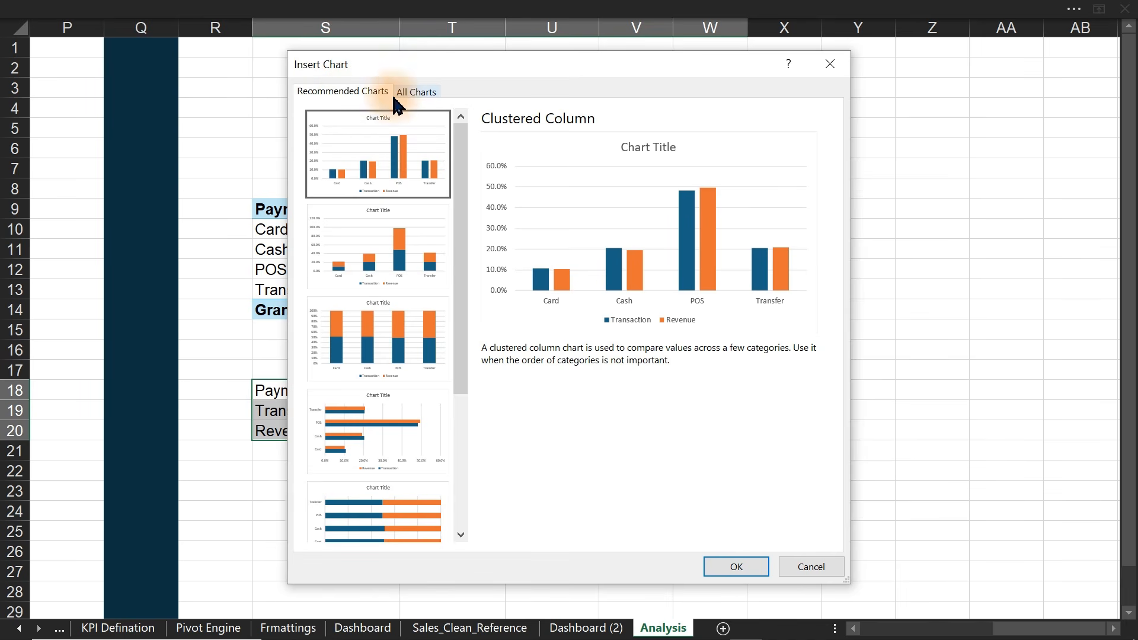
click(417, 92)
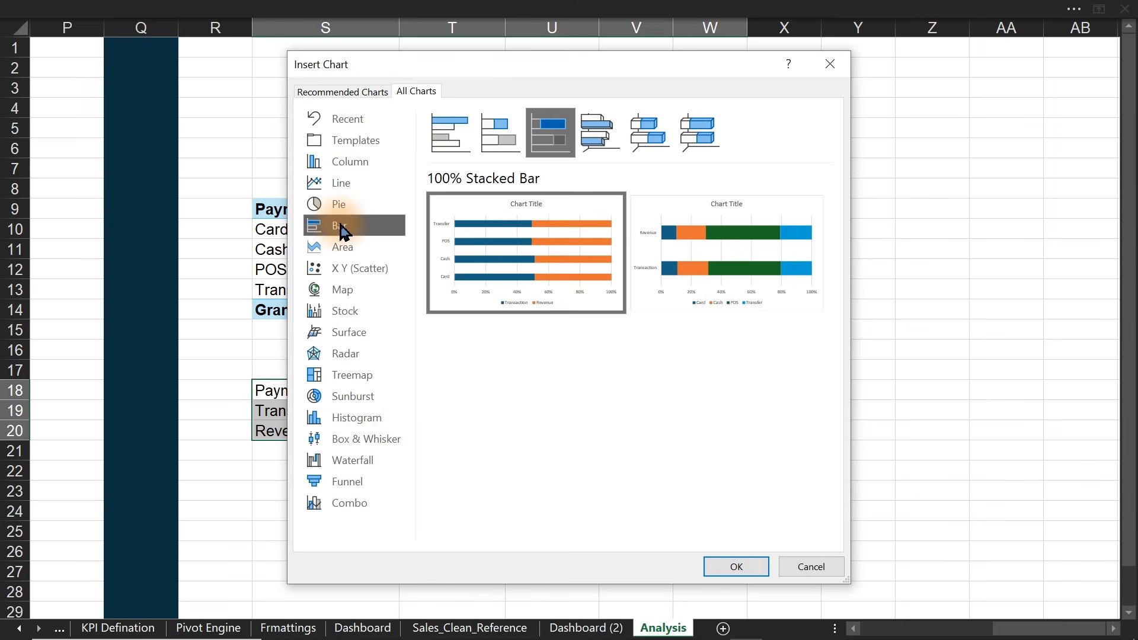
click(351, 169)
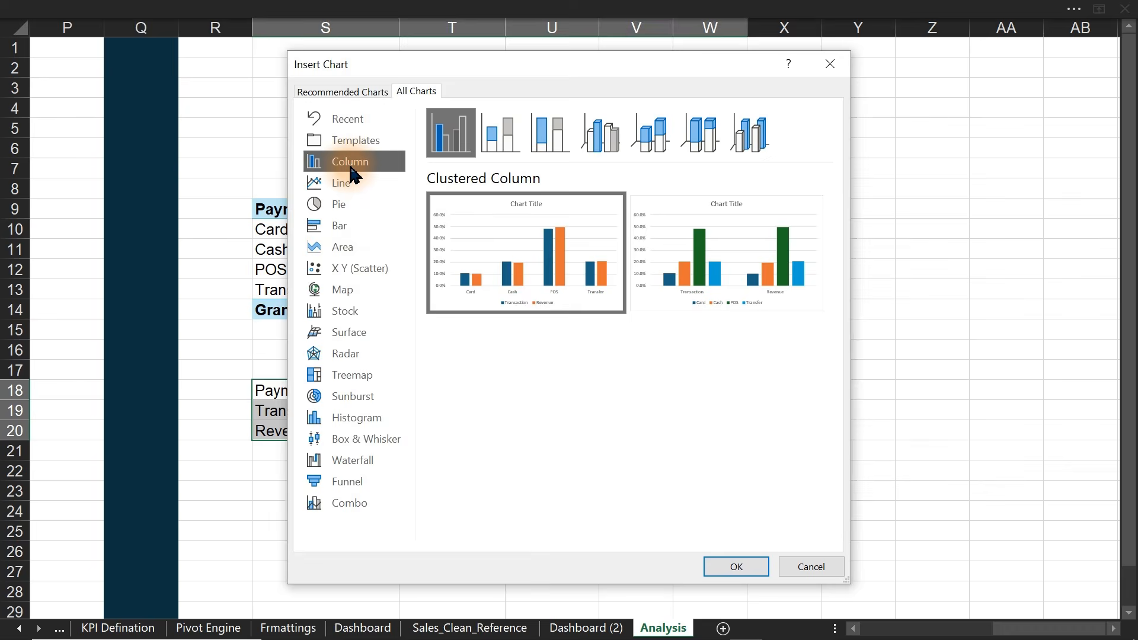
click(348, 228)
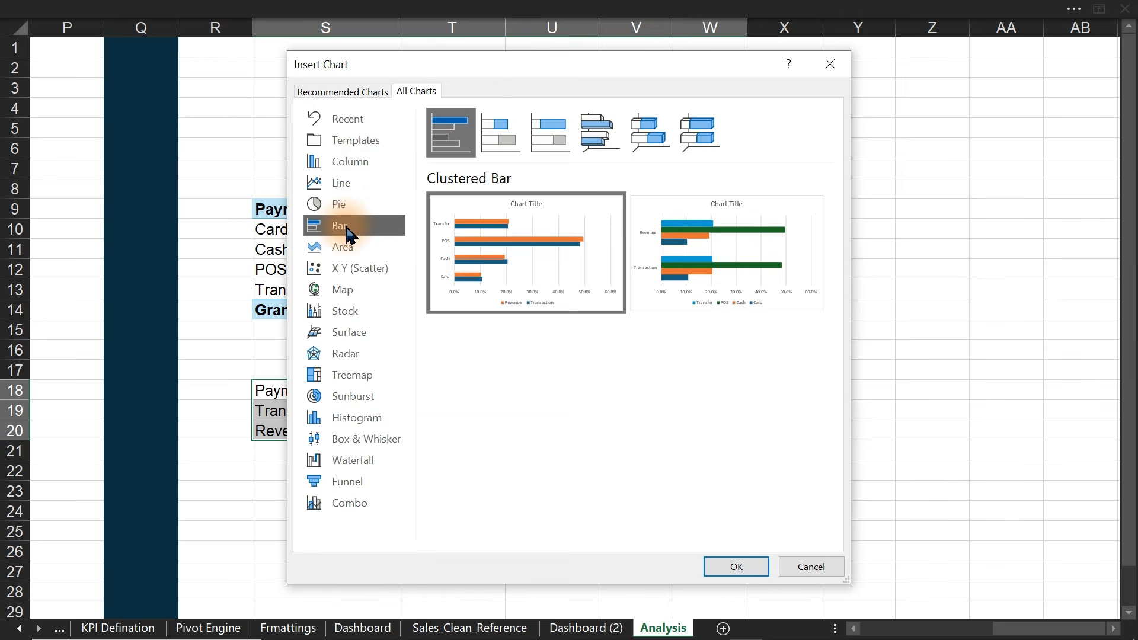
click(556, 148)
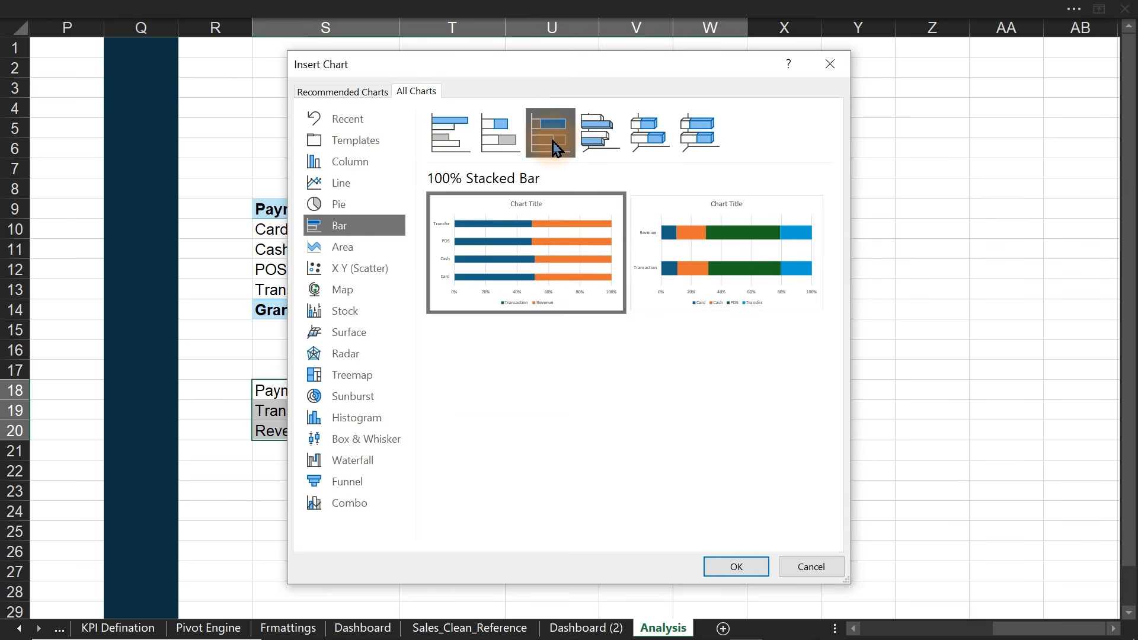
mouse_move(576, 243)
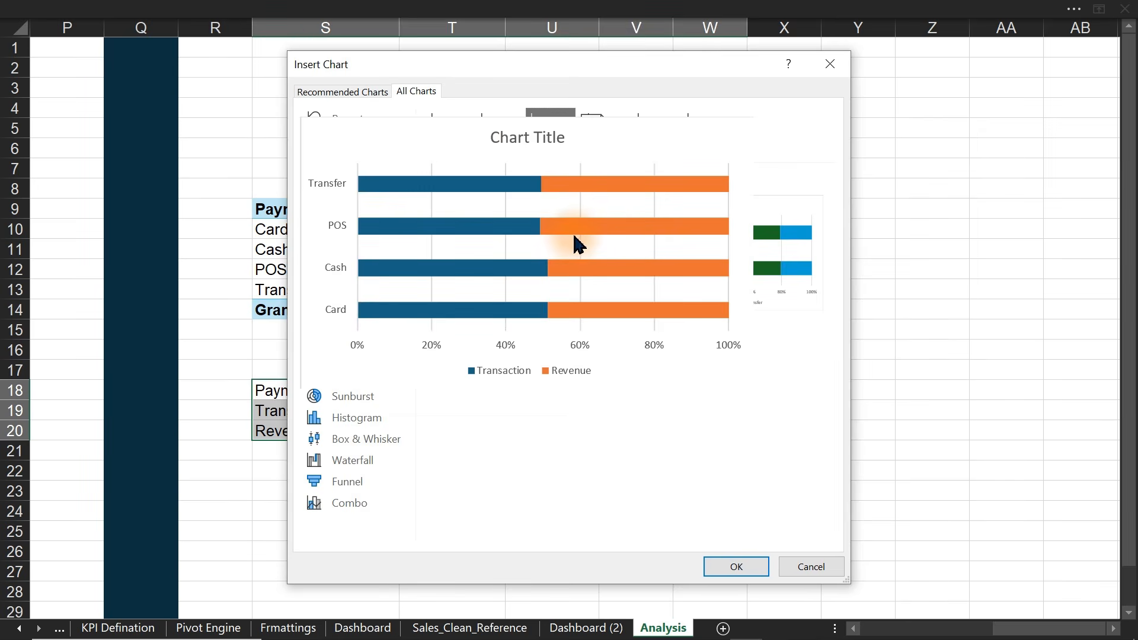
mouse_move(772, 255)
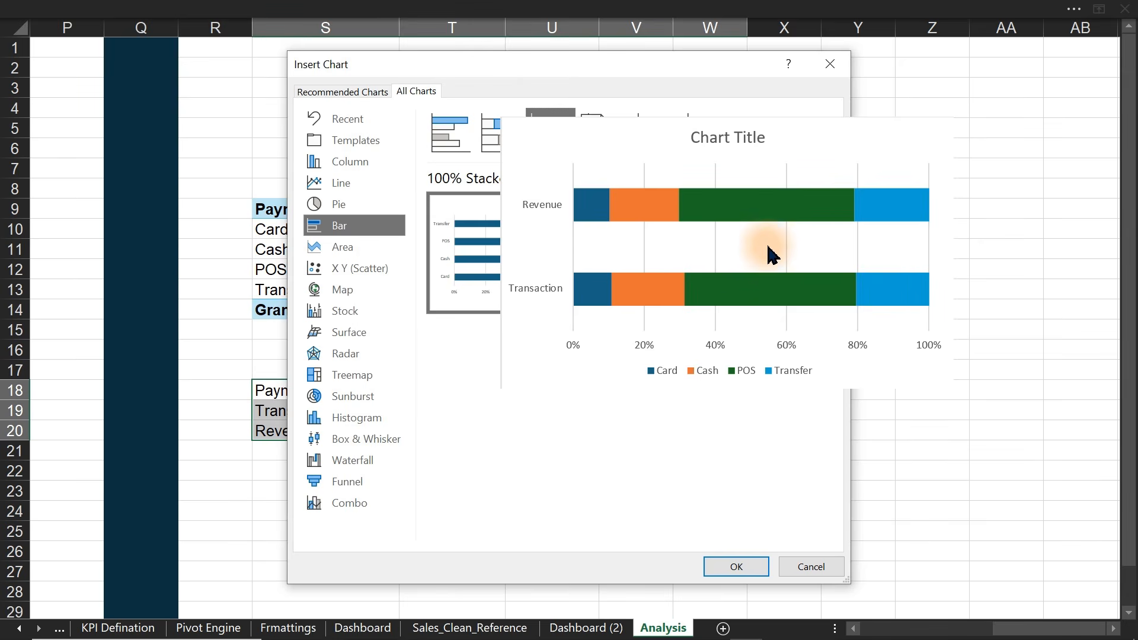
click(733, 254)
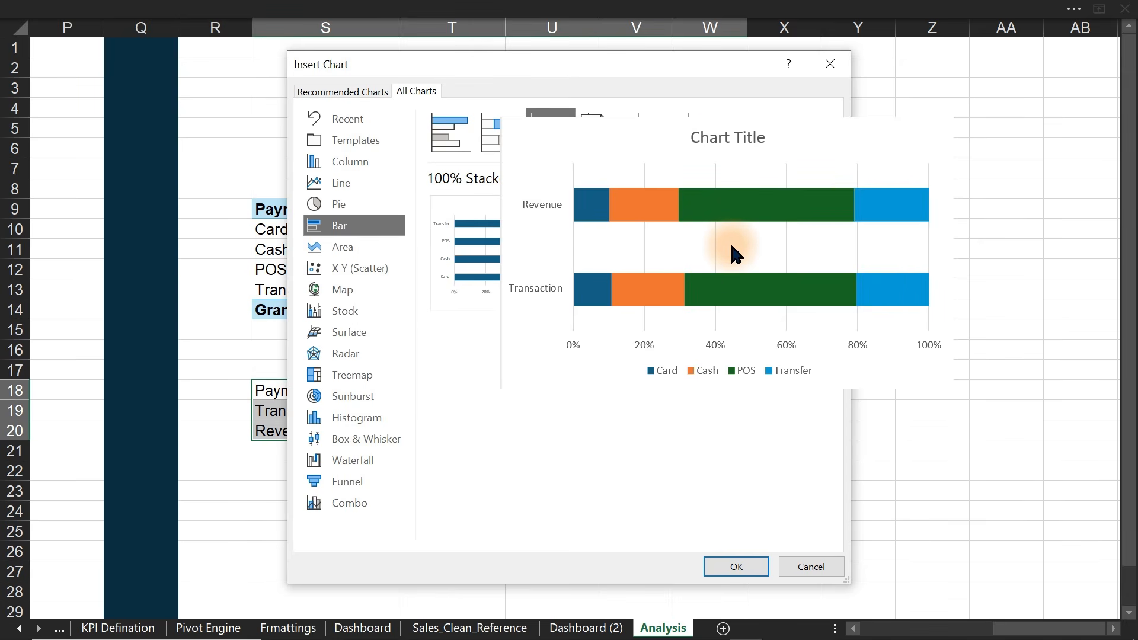
click(736, 567)
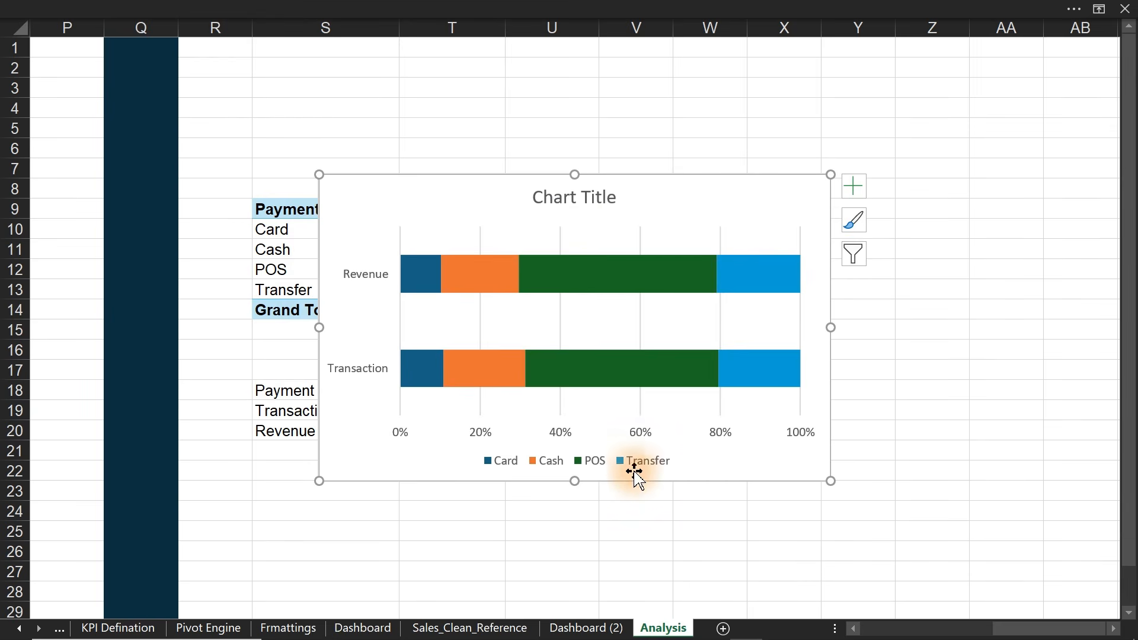
- Shorten the chart, cut it from Analysis and paste it into Dashboard (2)'s empty bottom panel
drag(575, 481, 576, 421)
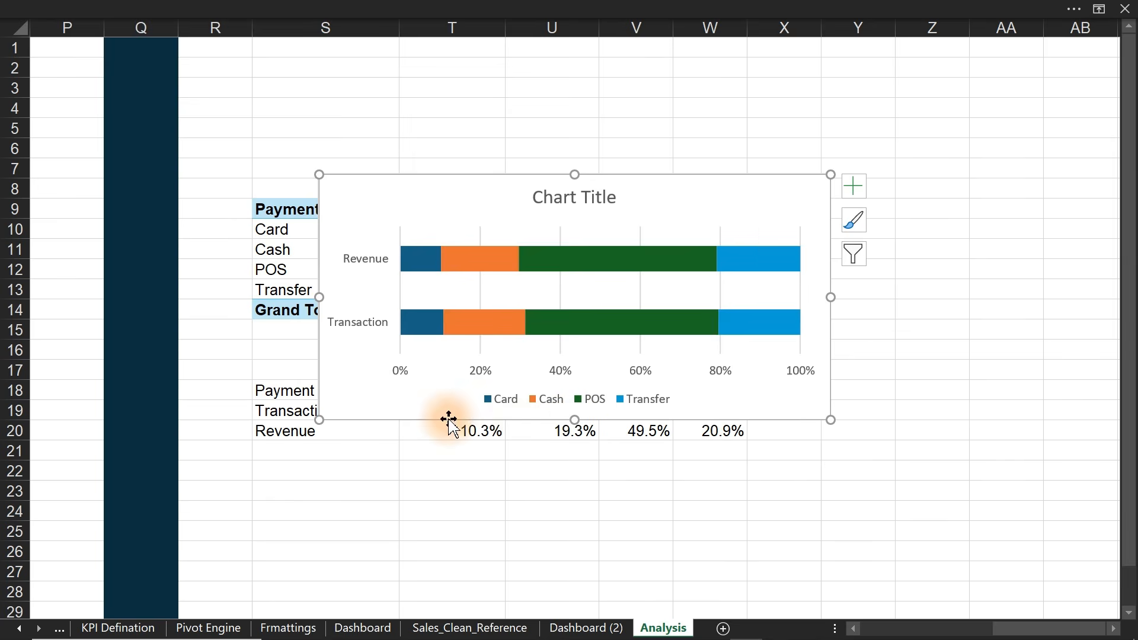
click(688, 194)
key(Delete)
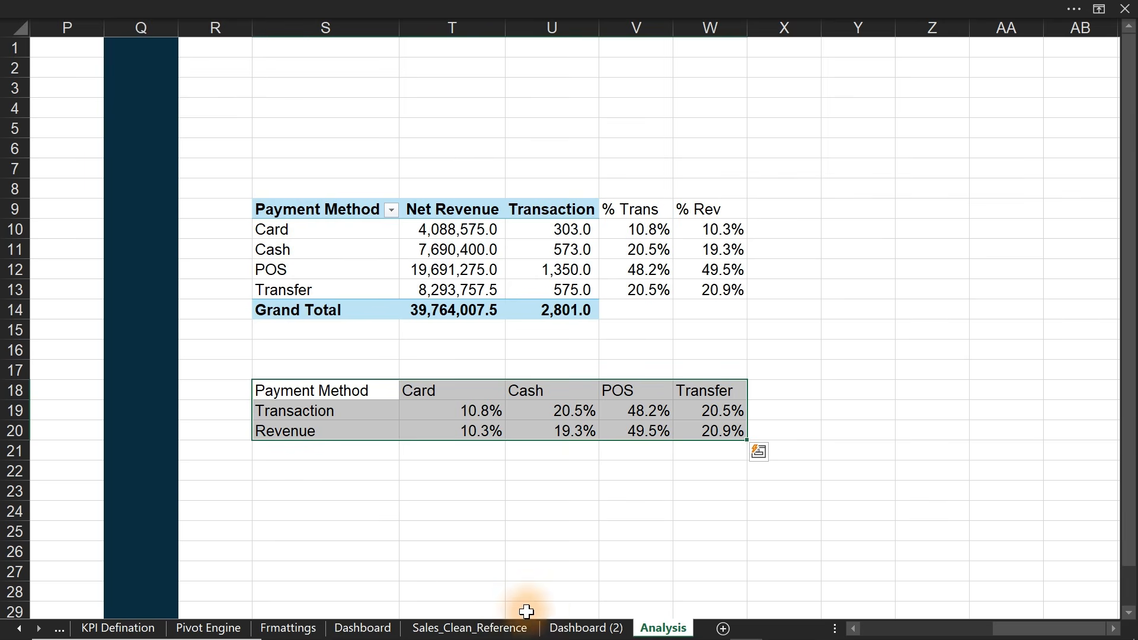
click(584, 627)
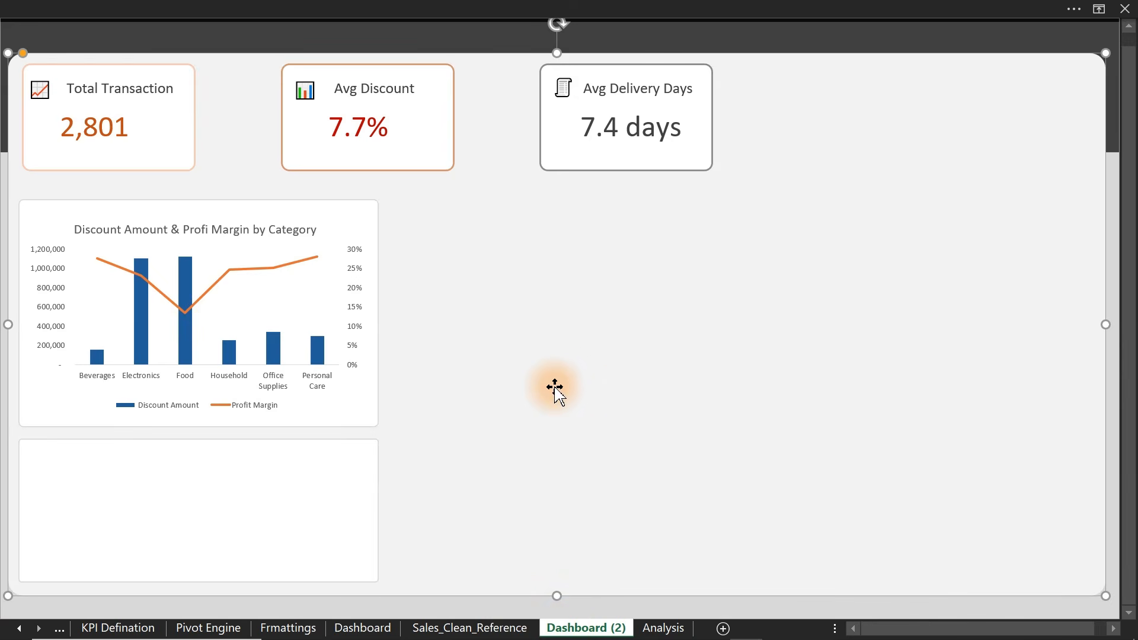
key(ctrl+v)
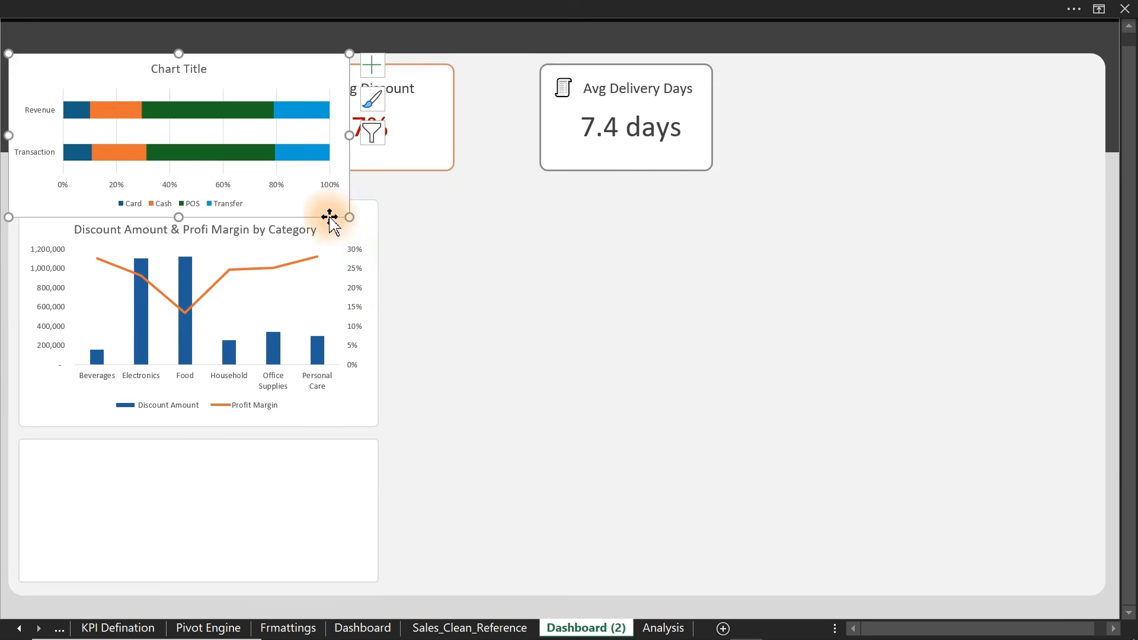
drag(331, 217, 355, 581)
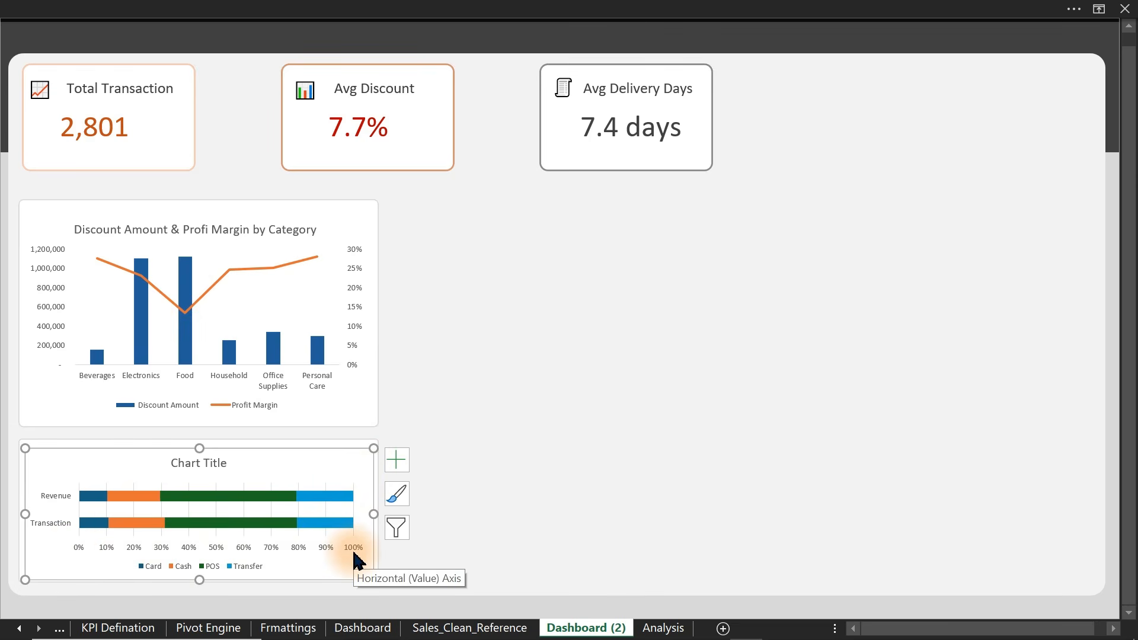
click(584, 7)
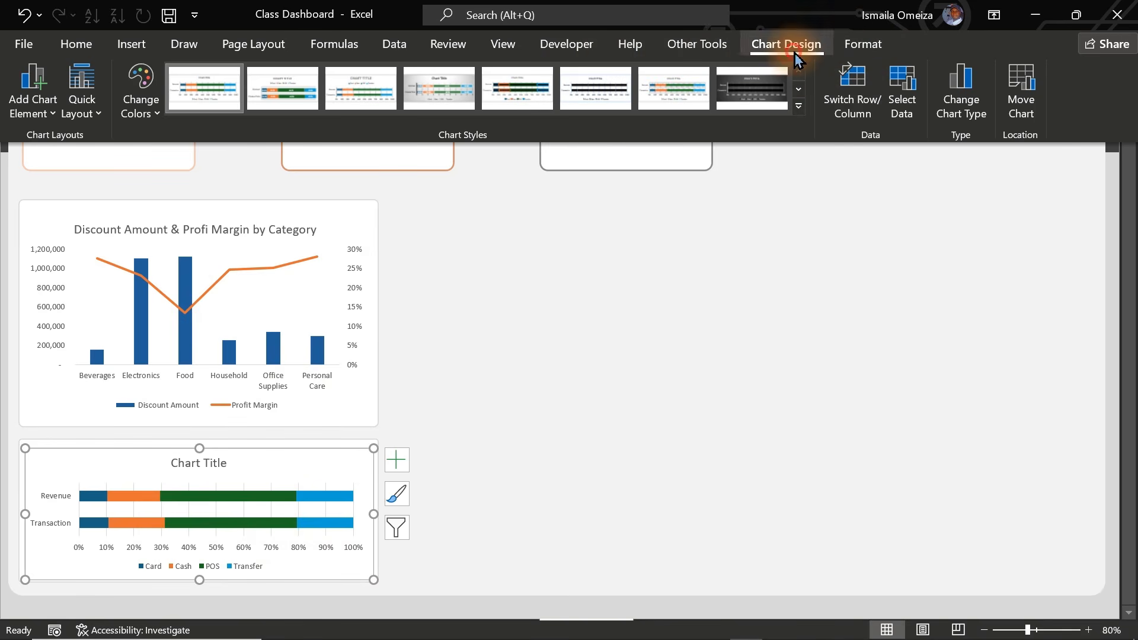
- Apply chart Style 2, adding percentage labels on every segment and the legend above
click(798, 107)
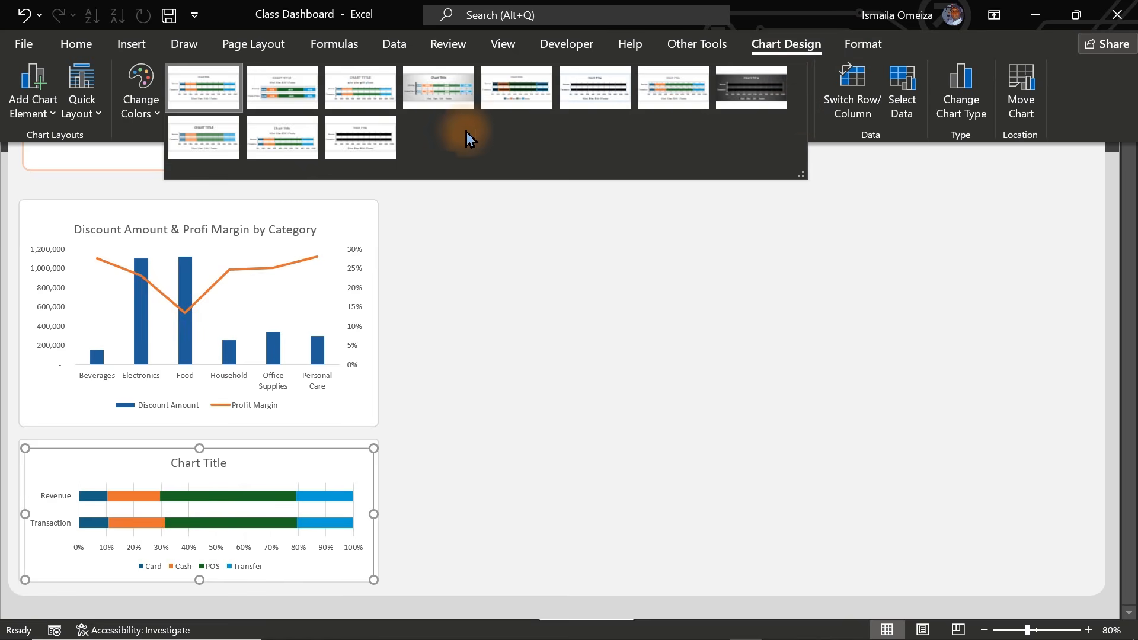
click(283, 95)
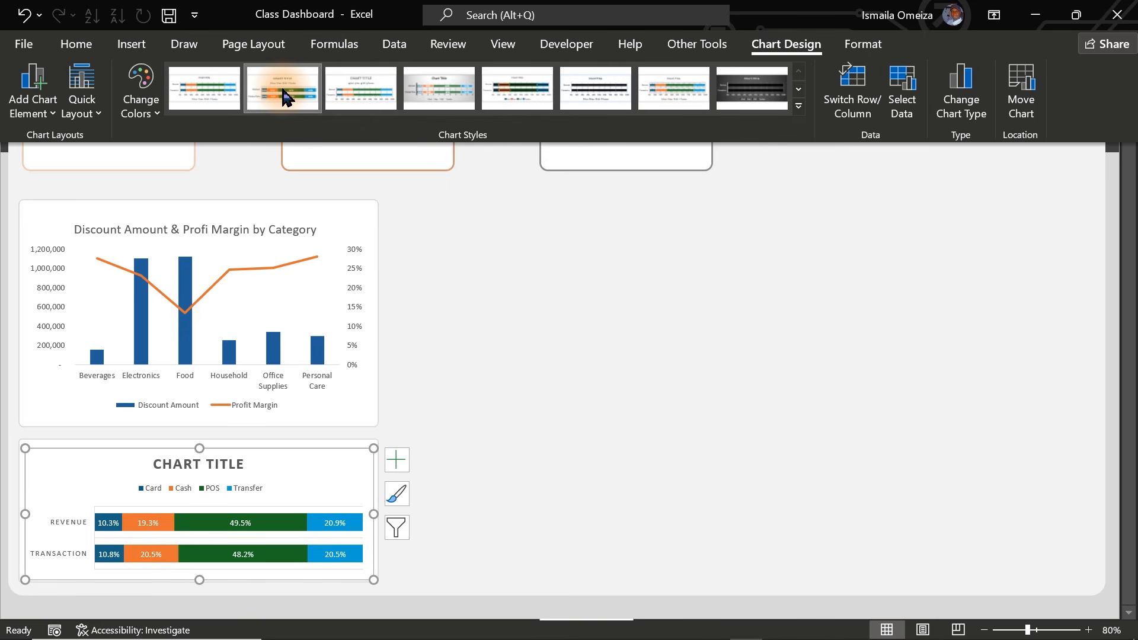
click(236, 475)
click(296, 472)
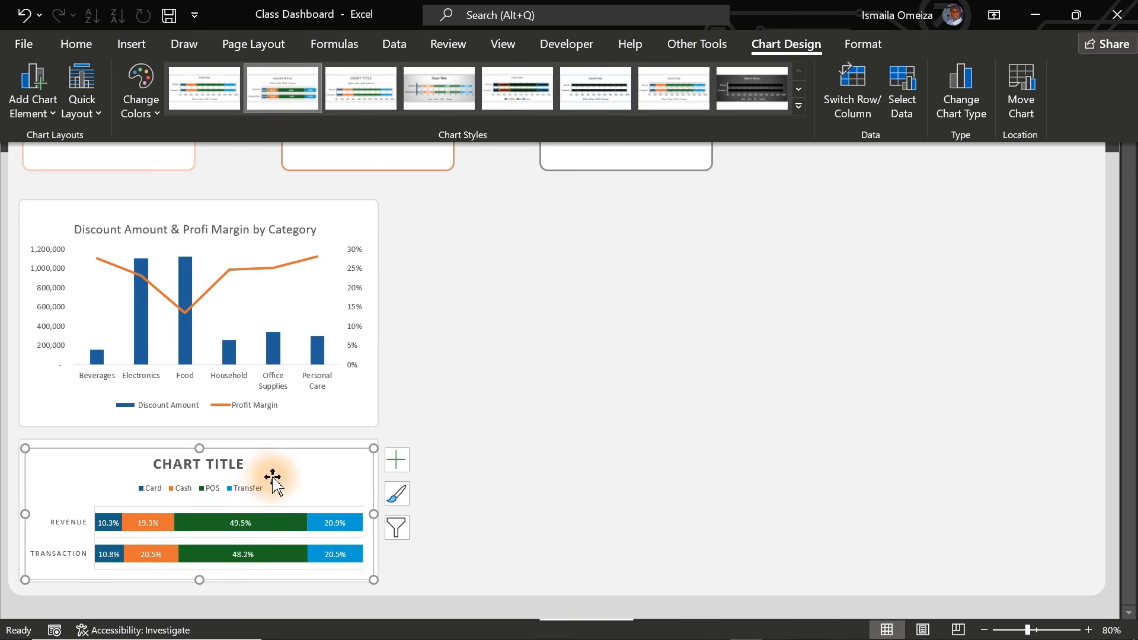
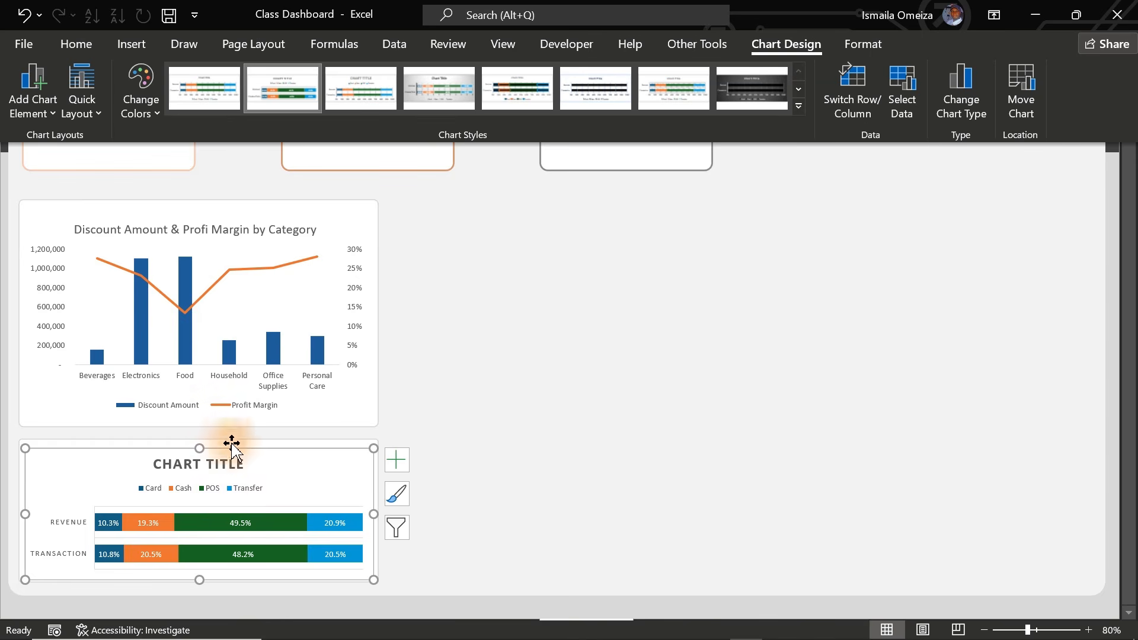
- Move the payment-method chart's legend to the bottom
key(ctrl+shift+F1)
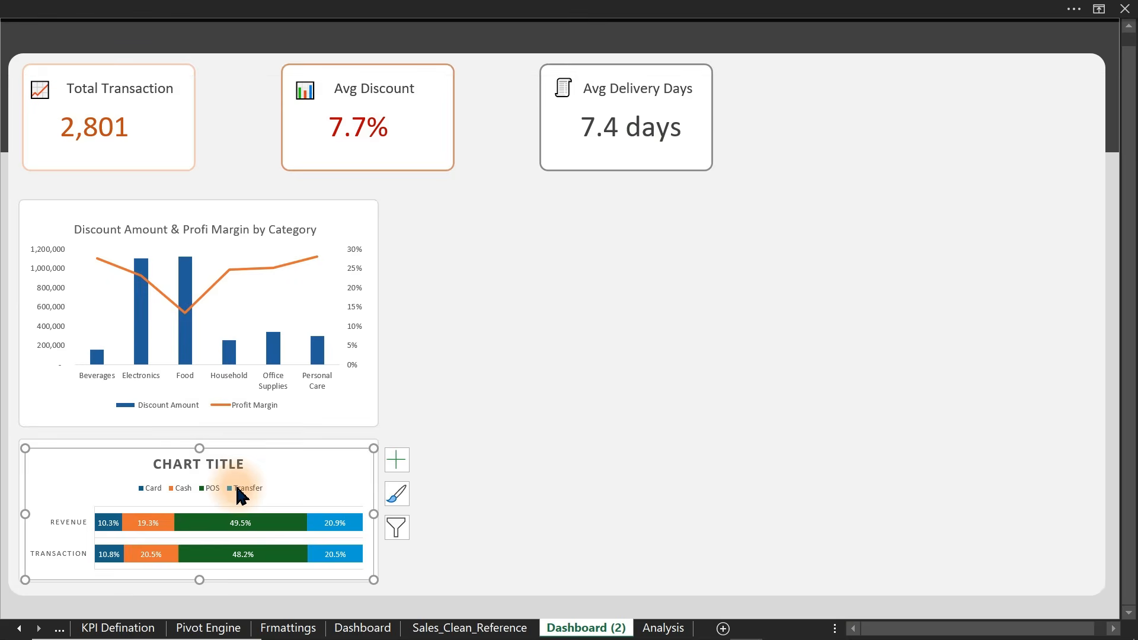
click(396, 461)
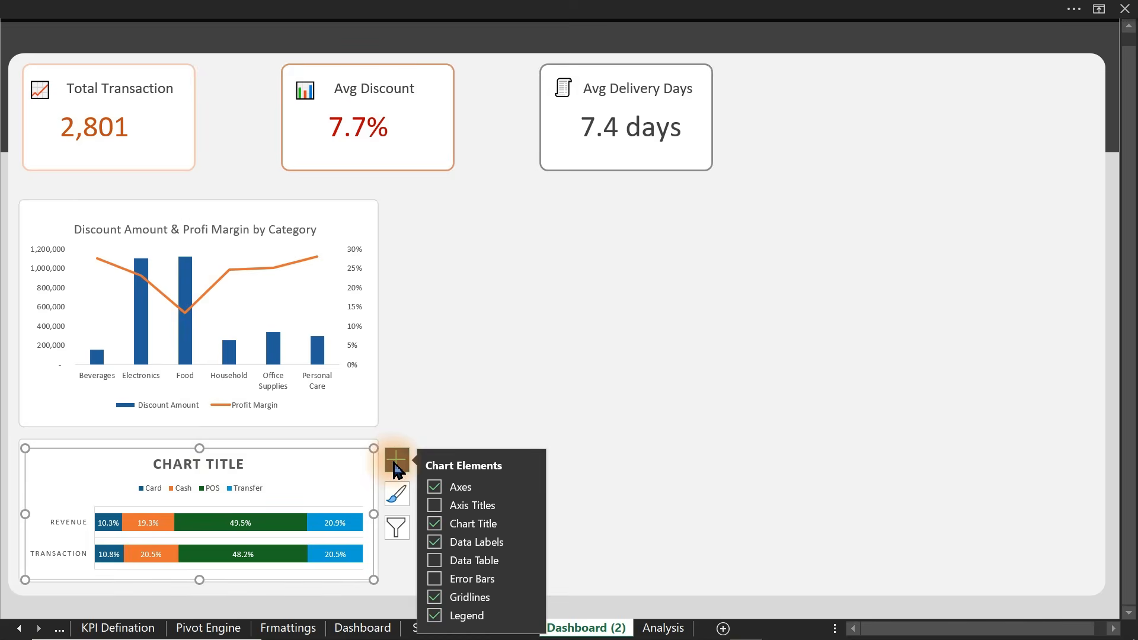
click(529, 617)
click(599, 602)
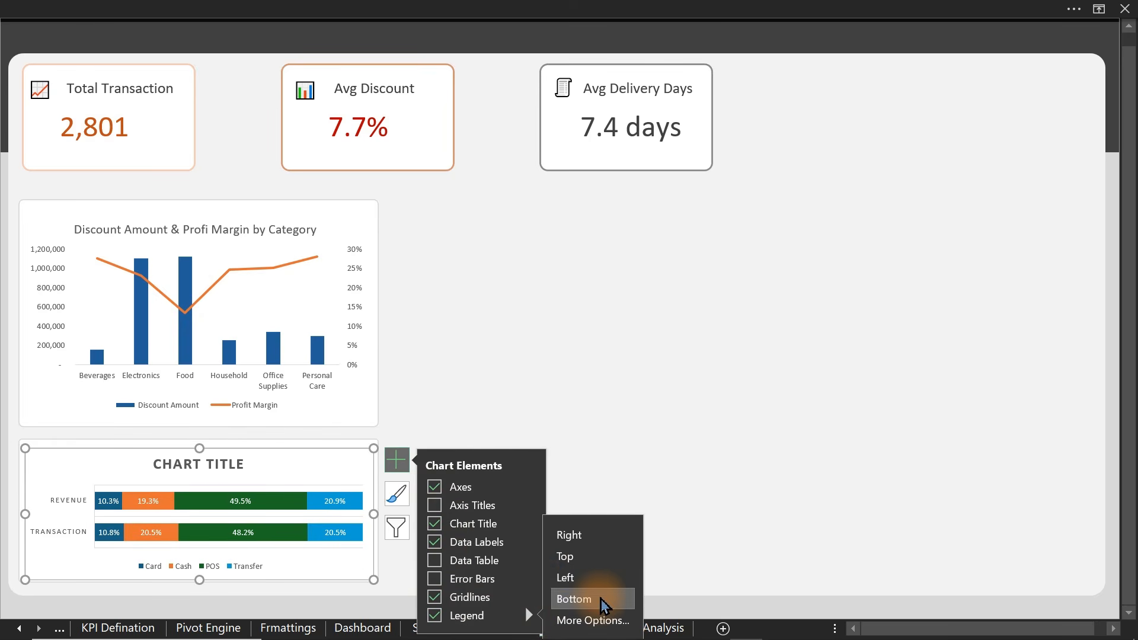
- Delete the chart's built-in title and copy the Avg Delivery Days label onto the chart
click(225, 464)
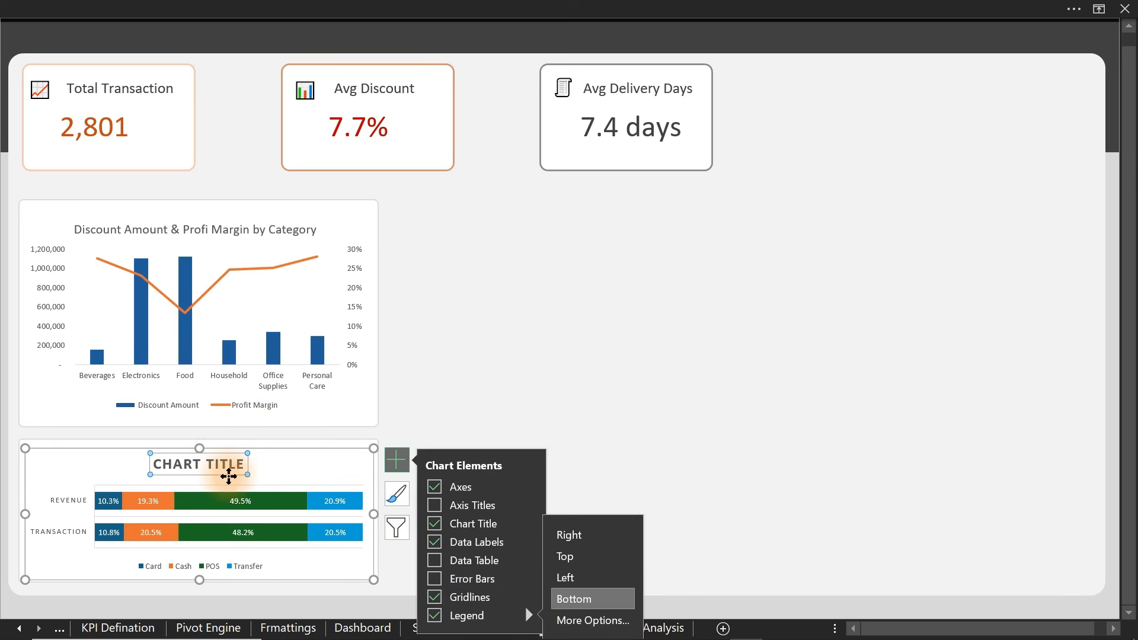
click(630, 433)
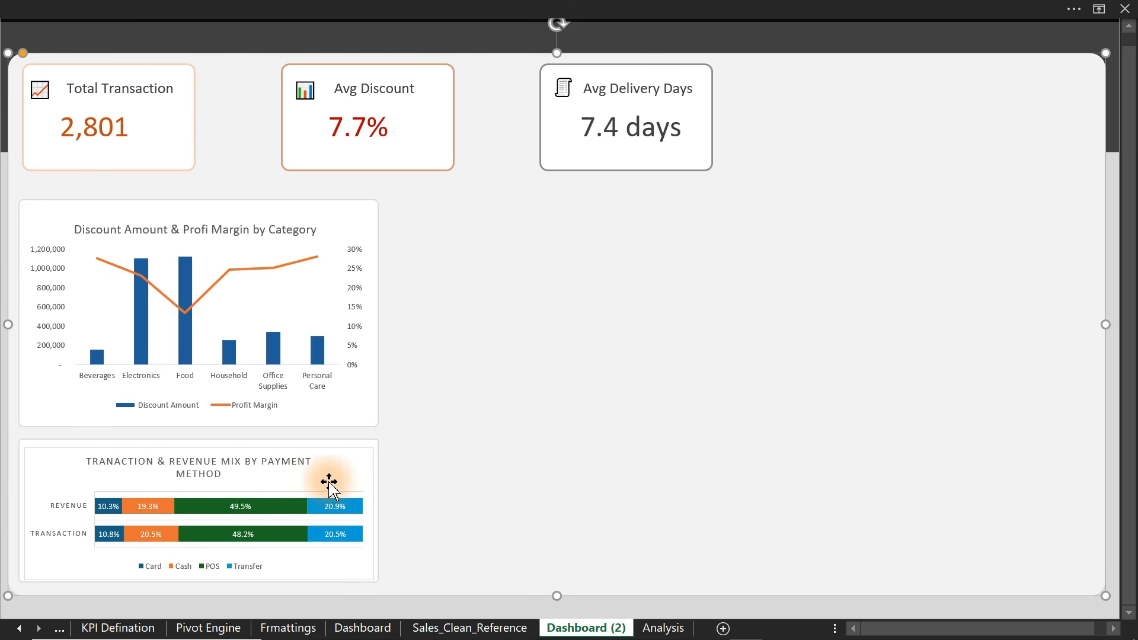
click(248, 476)
click(698, 7)
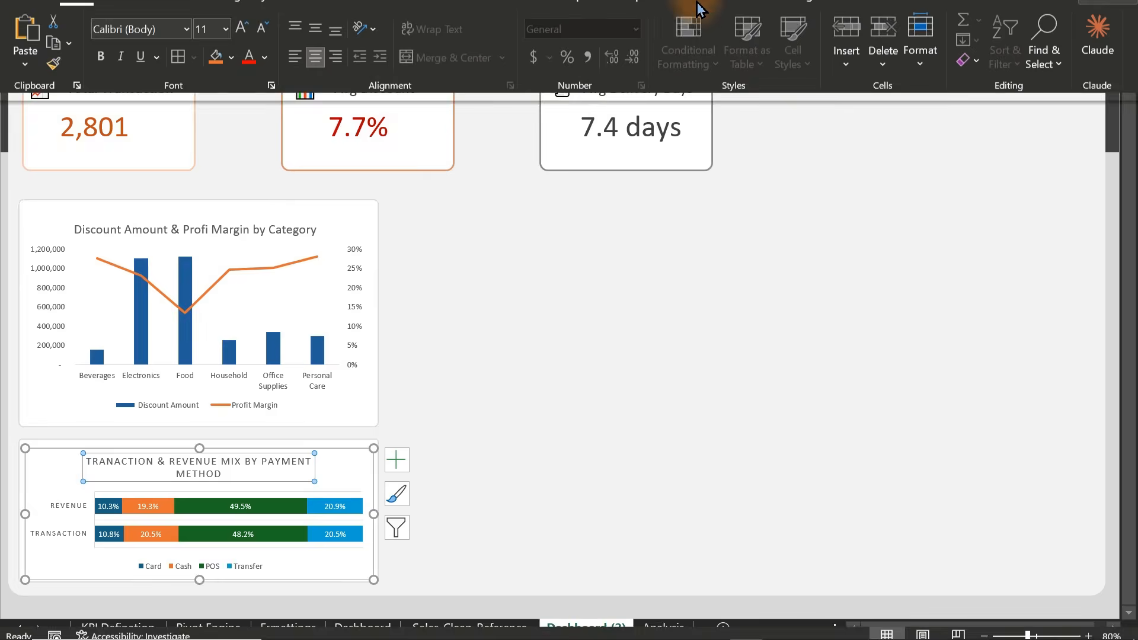
click(795, 44)
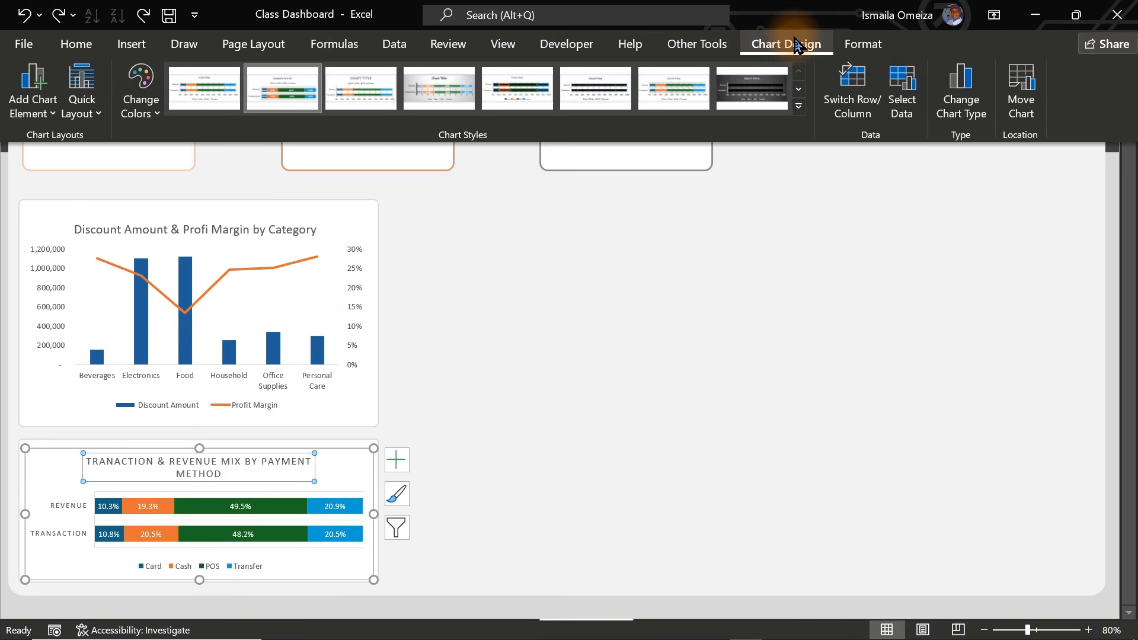
click(256, 483)
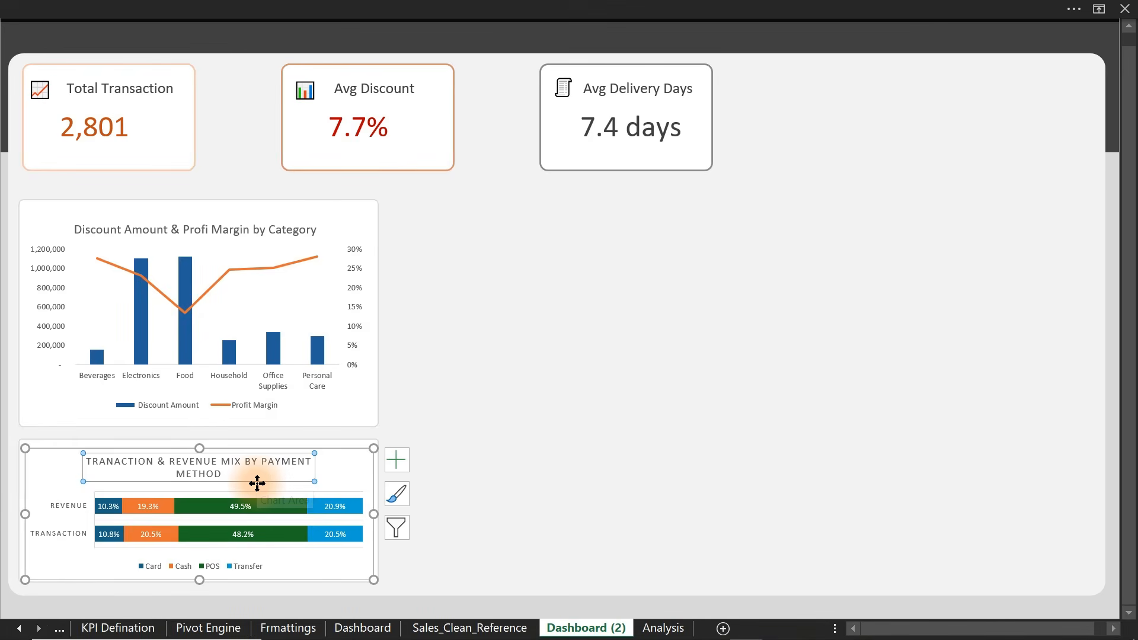
key(Delete)
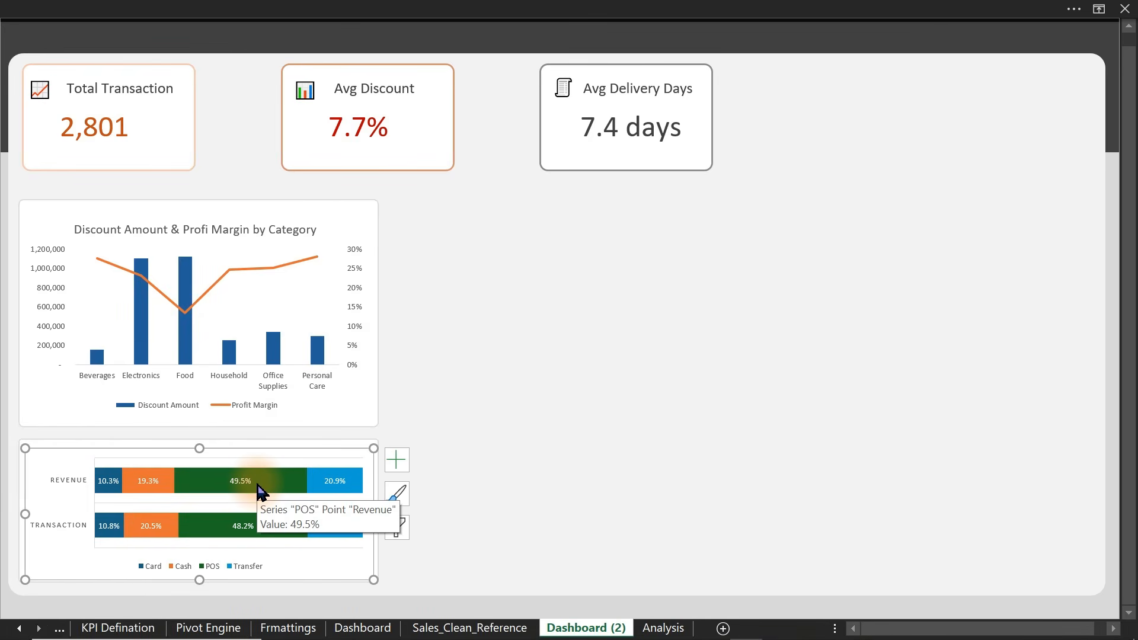
click(630, 94)
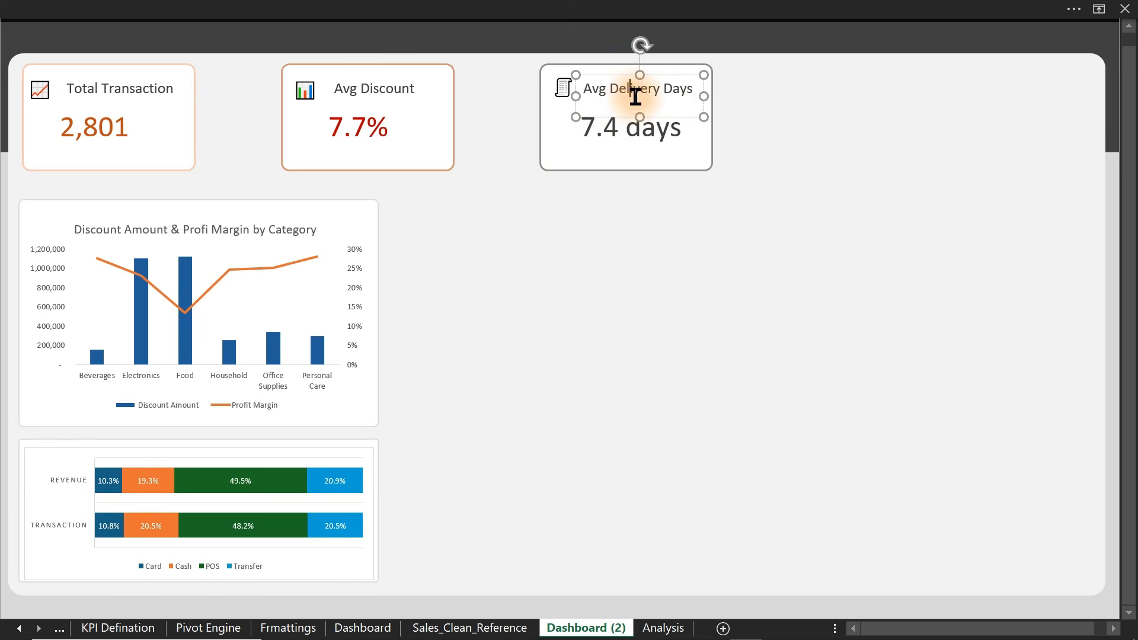
drag(679, 116, 163, 482)
- Give the payment-method chart area no fill and no border
click(371, 450)
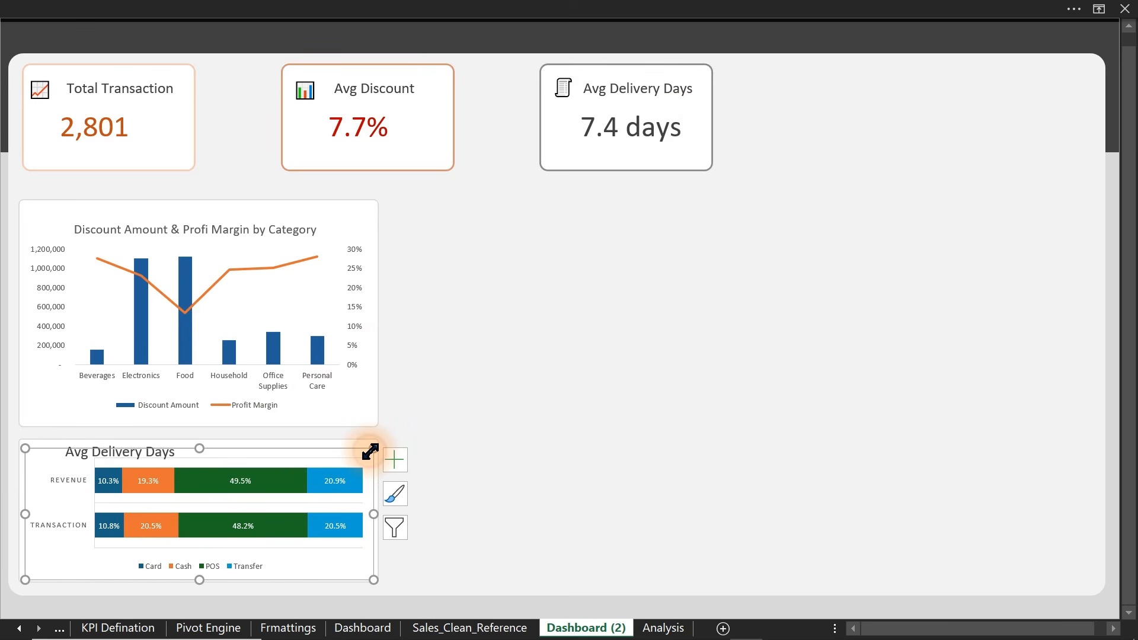
key(ctrl+1)
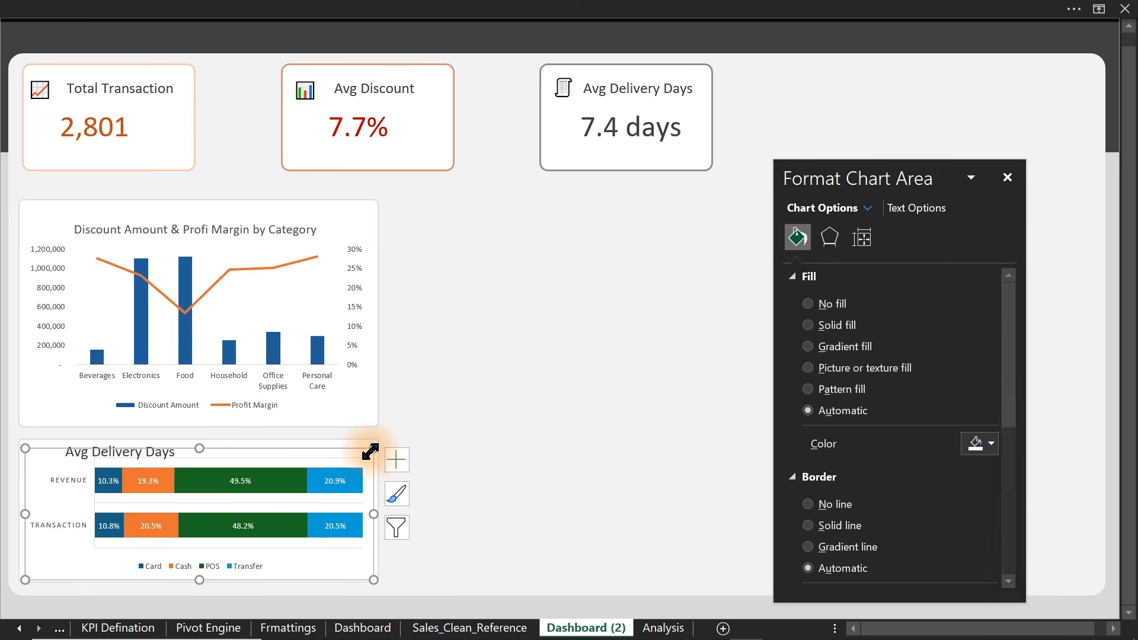
click(364, 505)
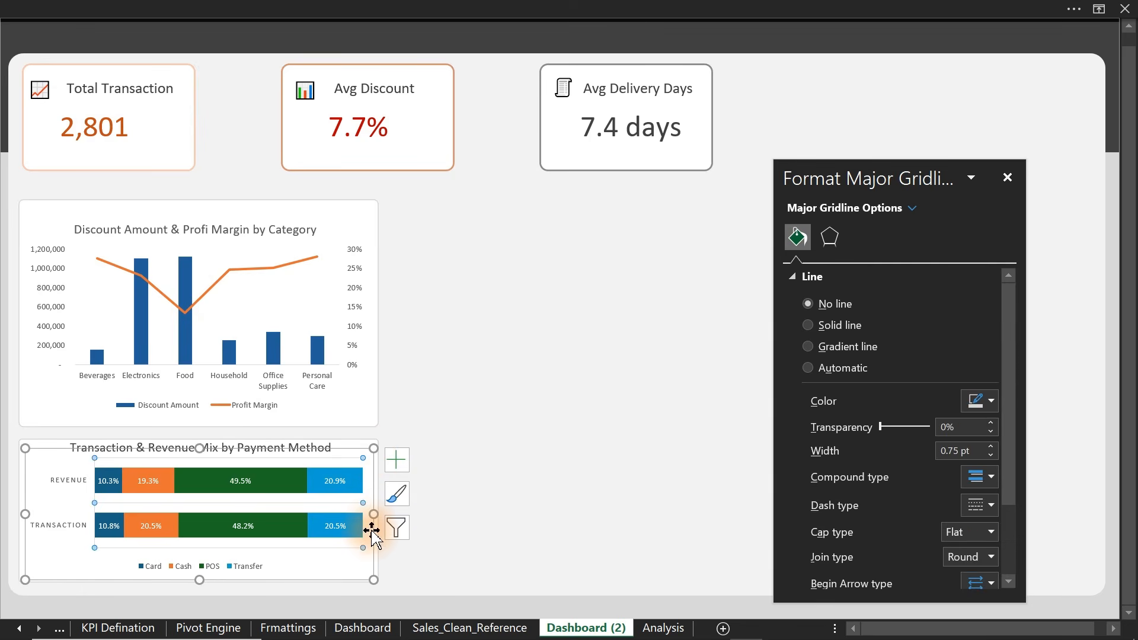
click(371, 535)
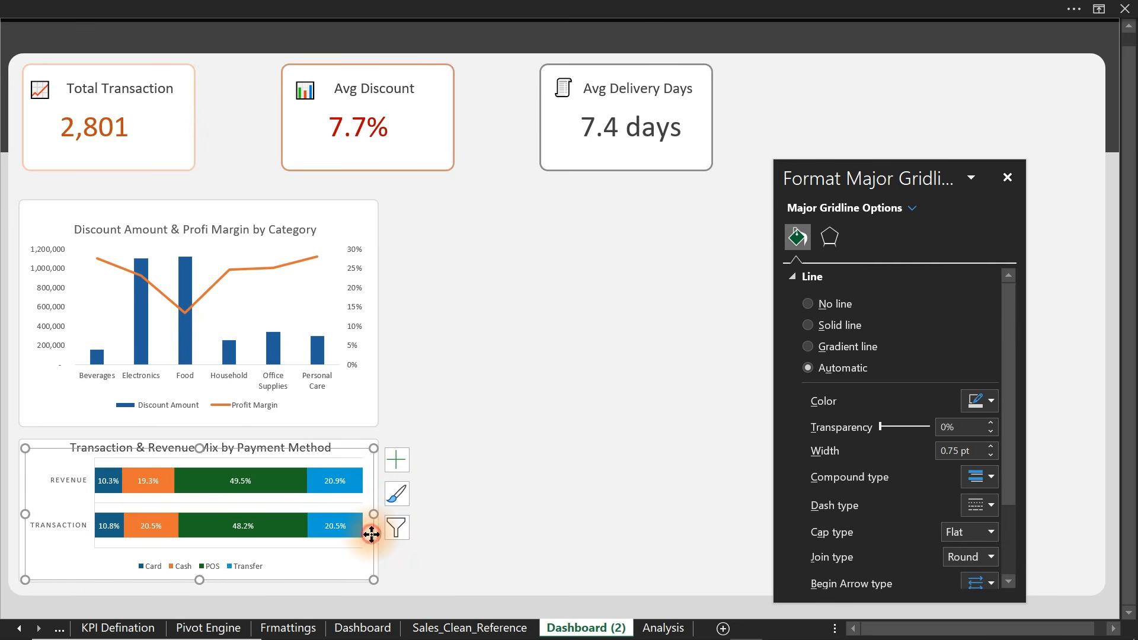
- Remove the chart's gridlines and select the POS bars
click(397, 460)
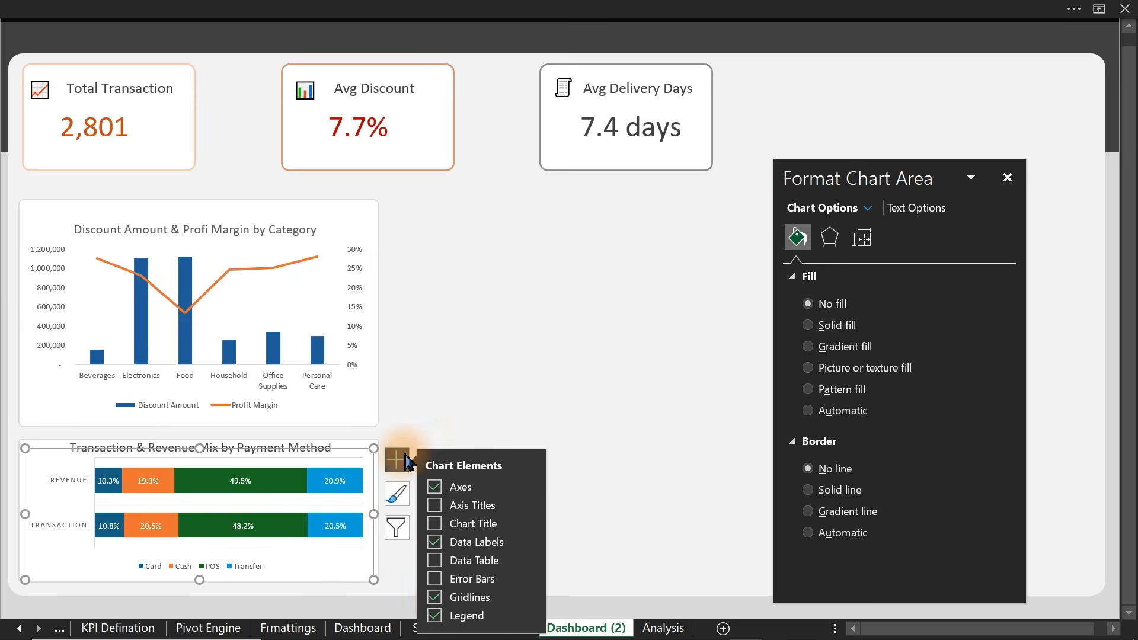
click(440, 603)
click(590, 548)
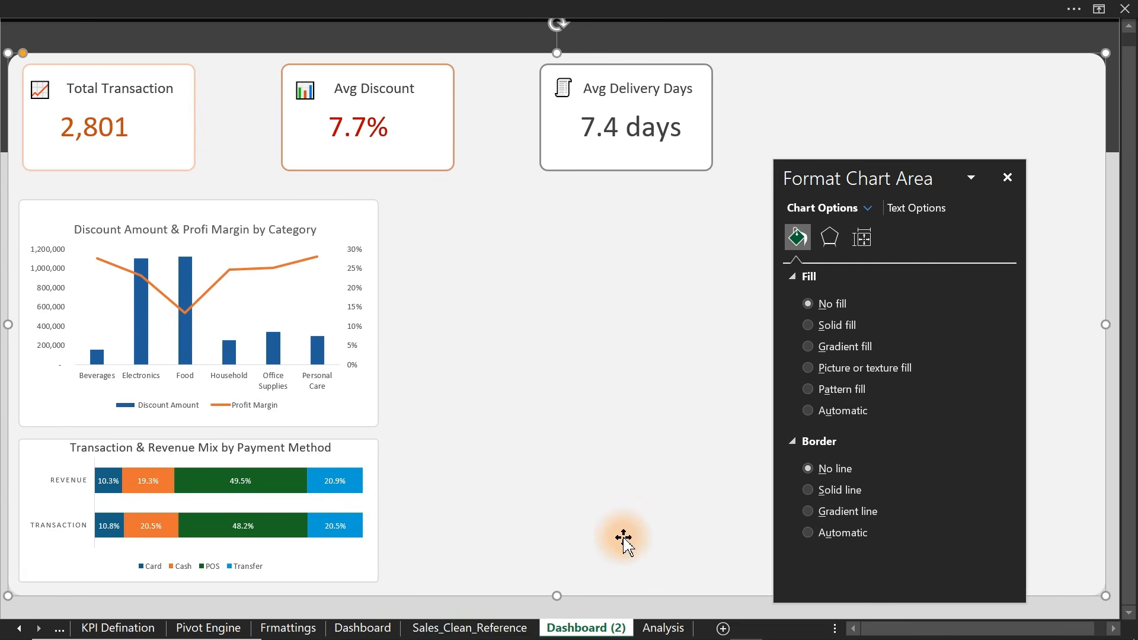
click(279, 490)
mouse_move(271, 496)
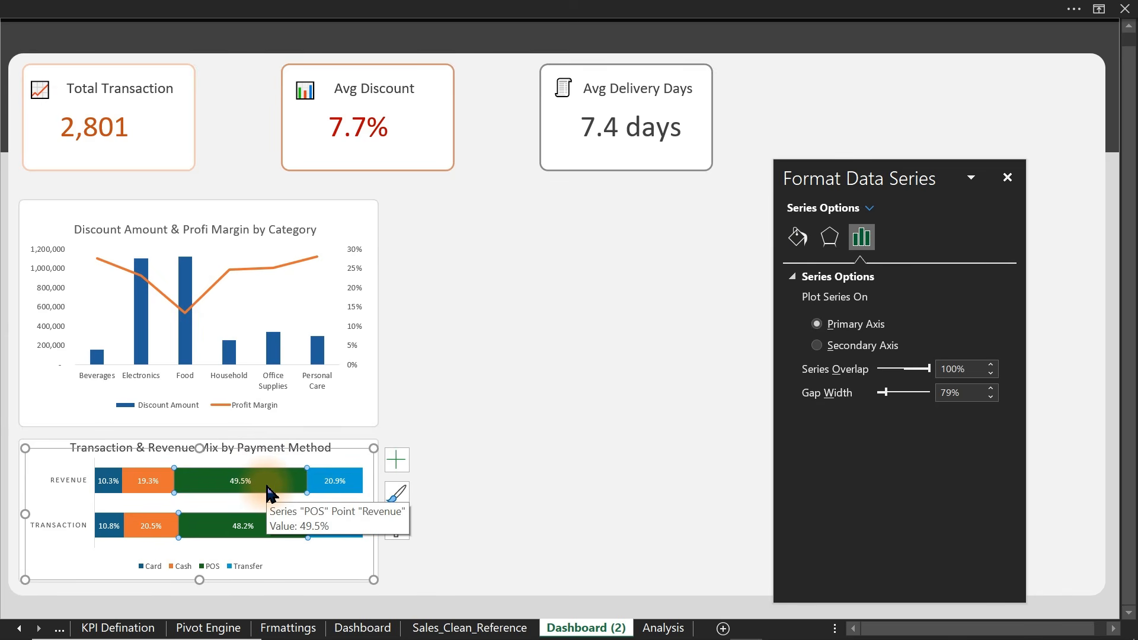
- Fill the POS series light blue and the Transfer series dark green
click(137, 490)
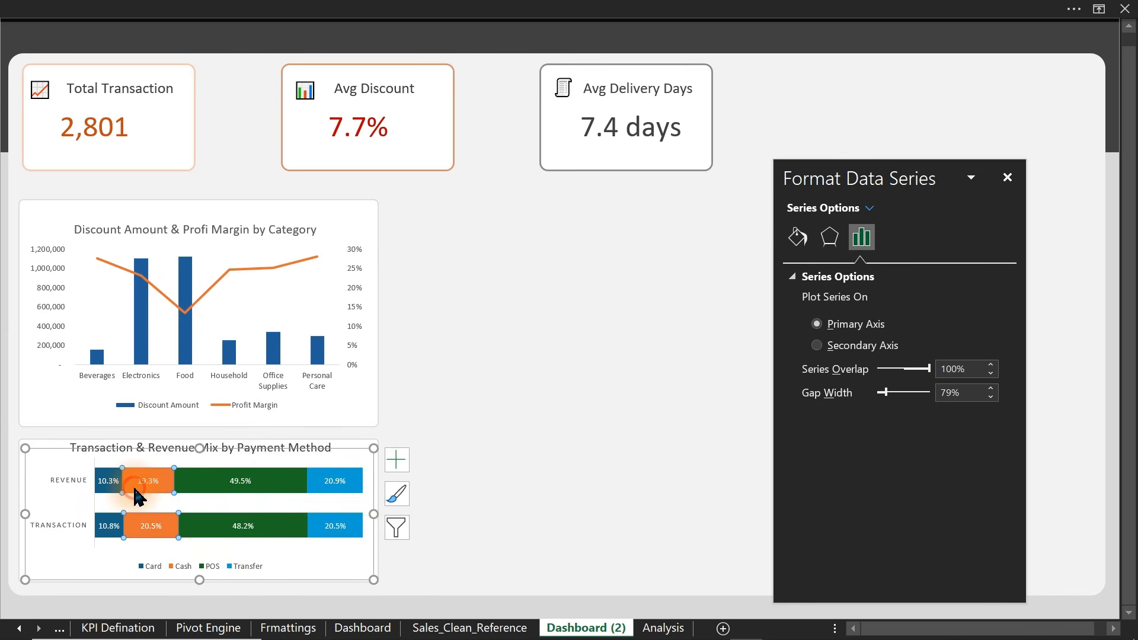
click(291, 528)
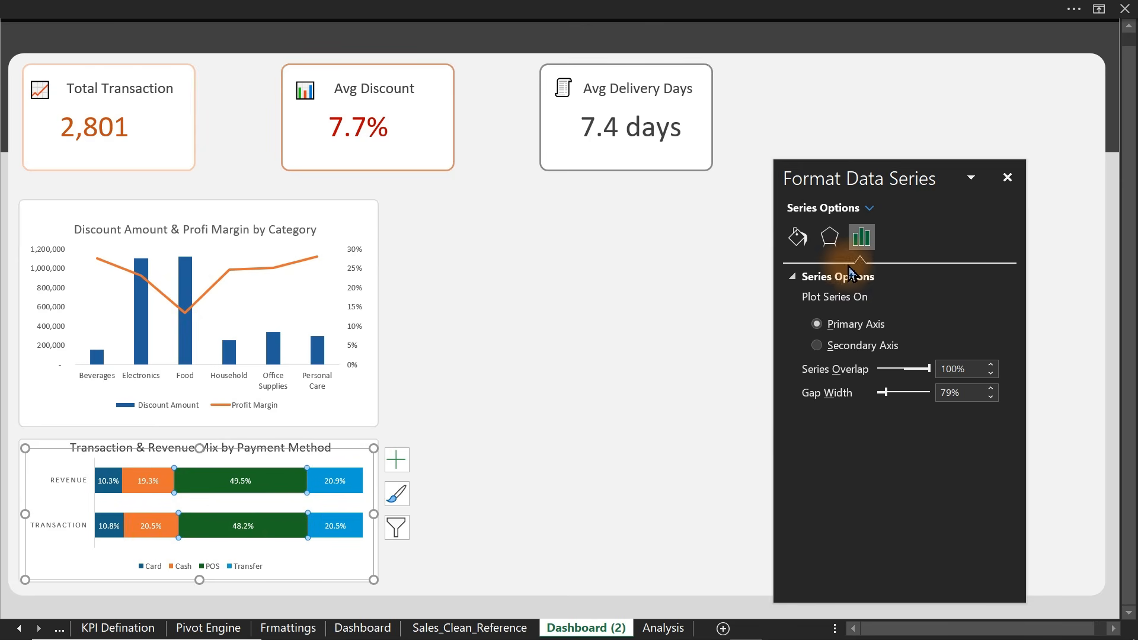
click(797, 238)
click(987, 467)
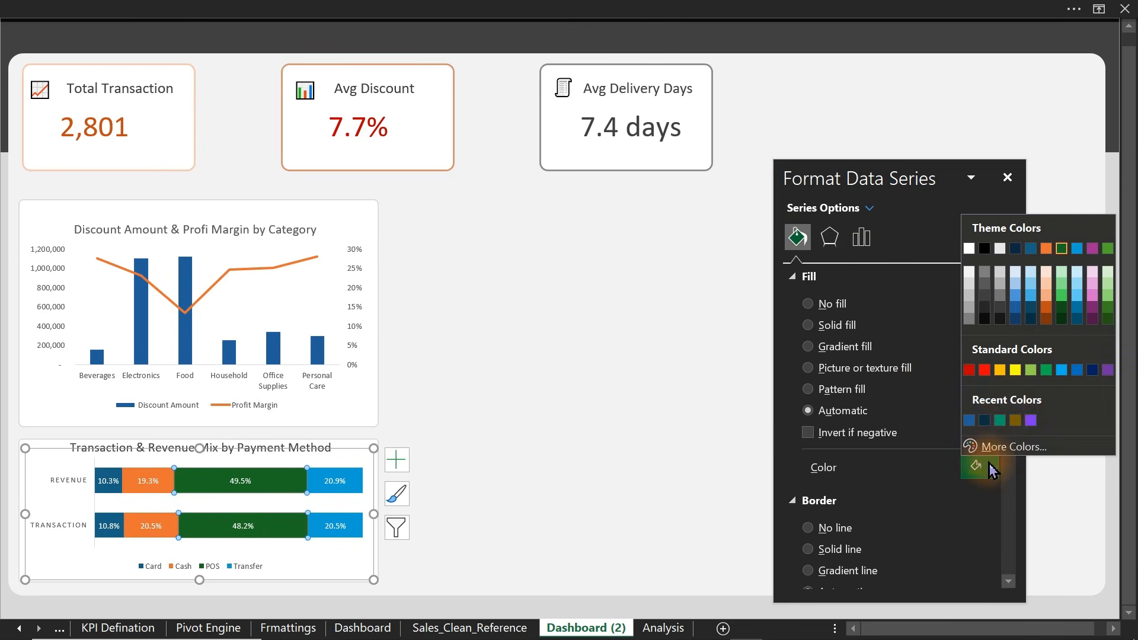
click(1016, 296)
click(356, 478)
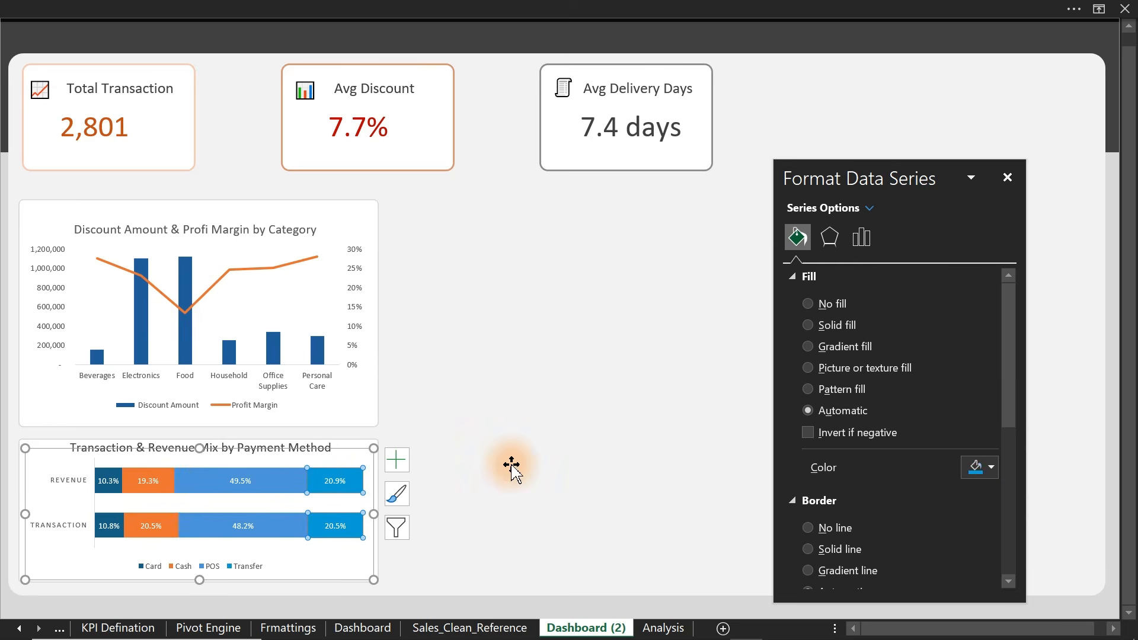
click(996, 467)
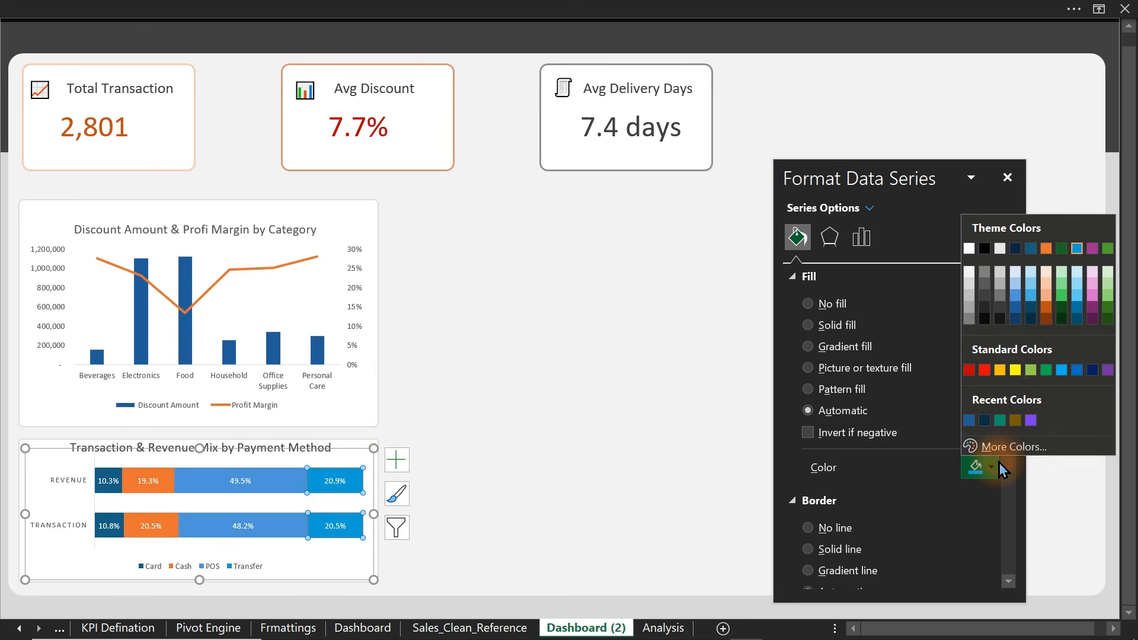
click(1062, 318)
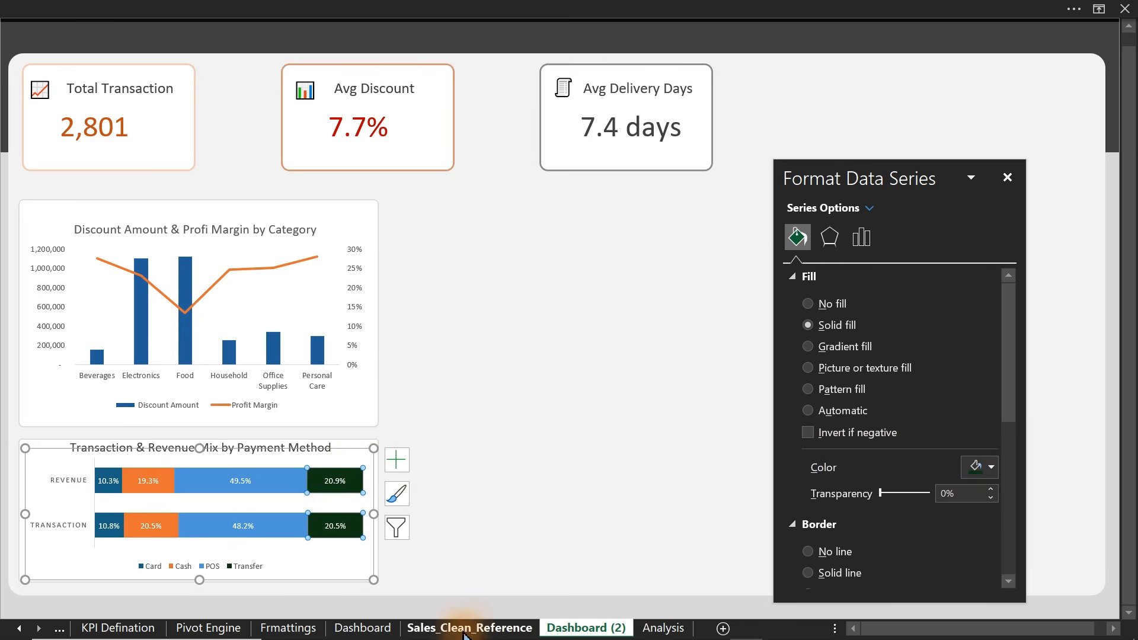
click(427, 609)
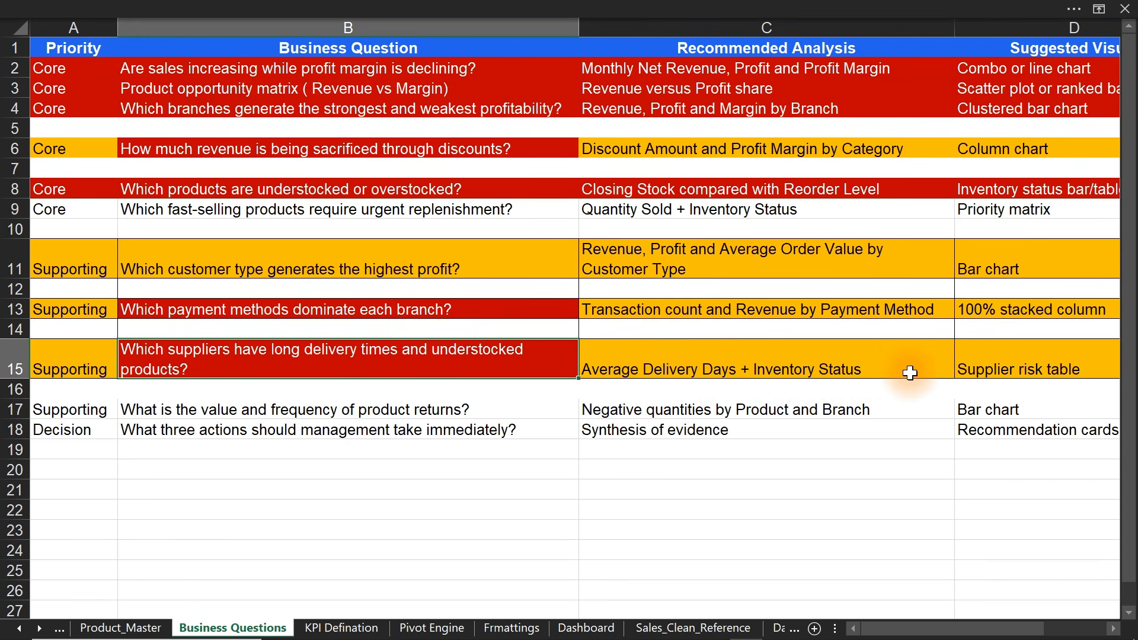
- Review the Supplier risk table suggestion in D15, then go to the Analysis sheet
click(1001, 368)
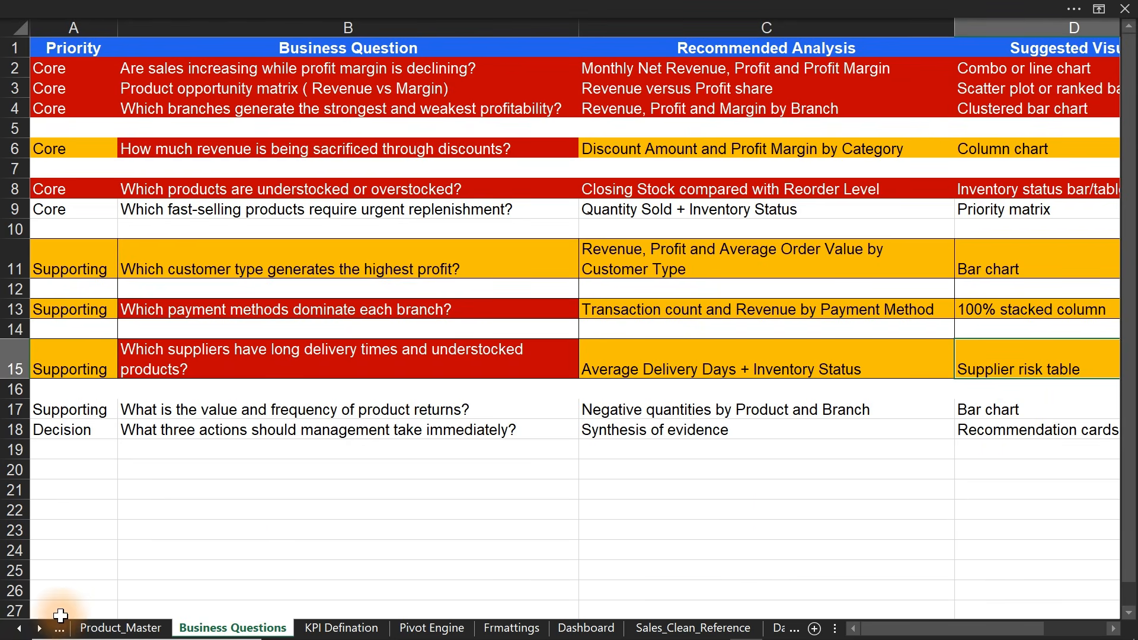
click(40, 628)
click(40, 628)
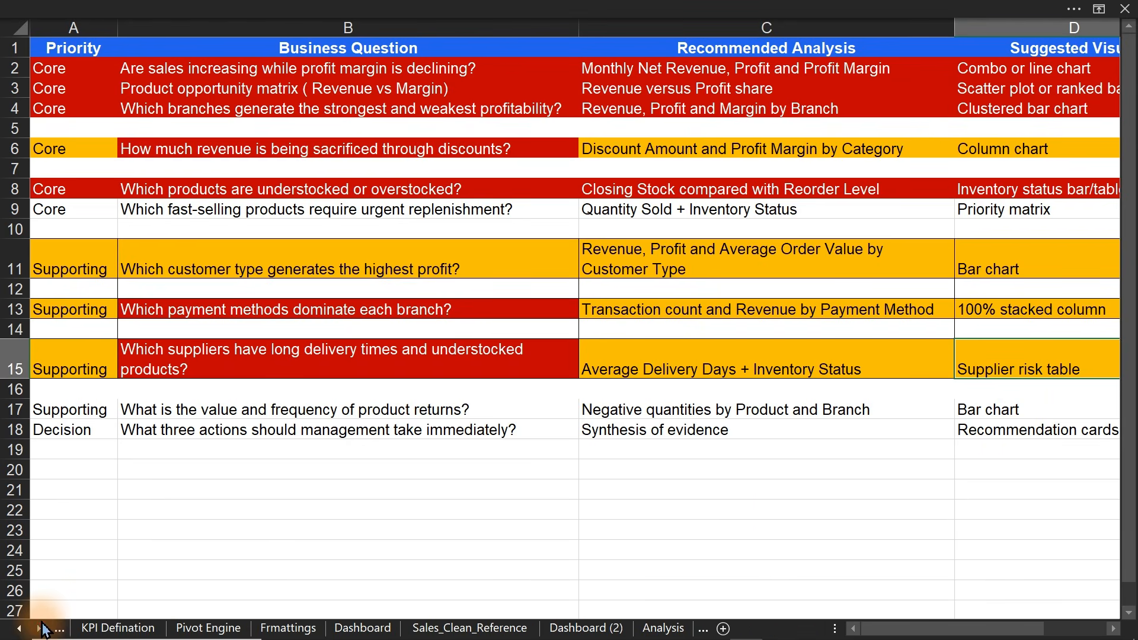
click(677, 620)
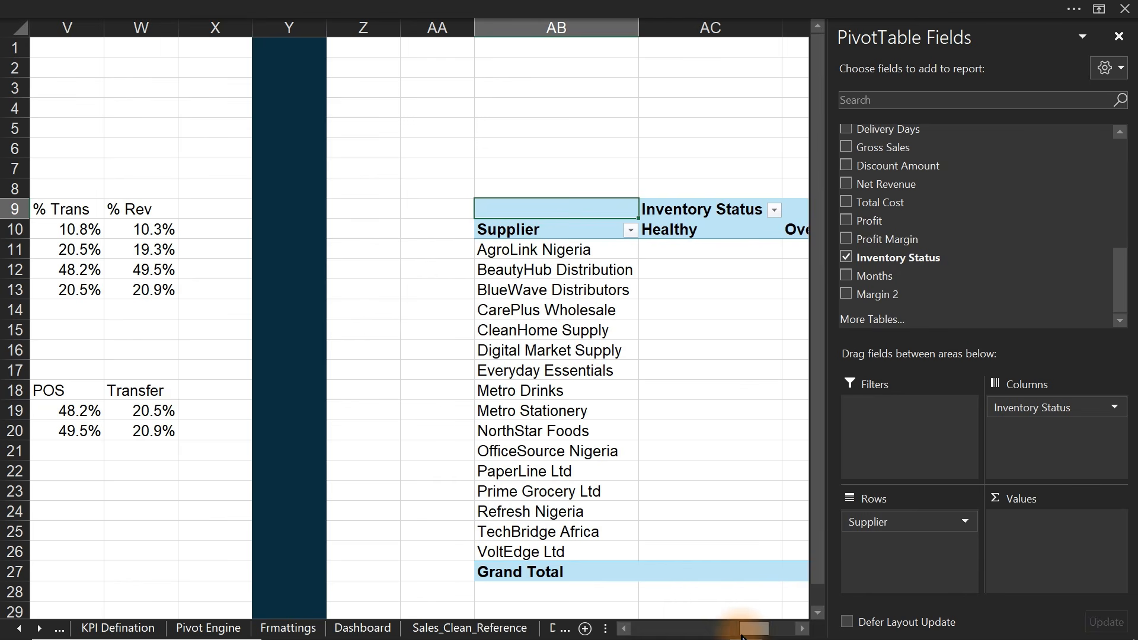
- Count Order ID per supplier and Inventory Status, giving a 2,801 grand total, and close the field list
drag(742, 635, 779, 636)
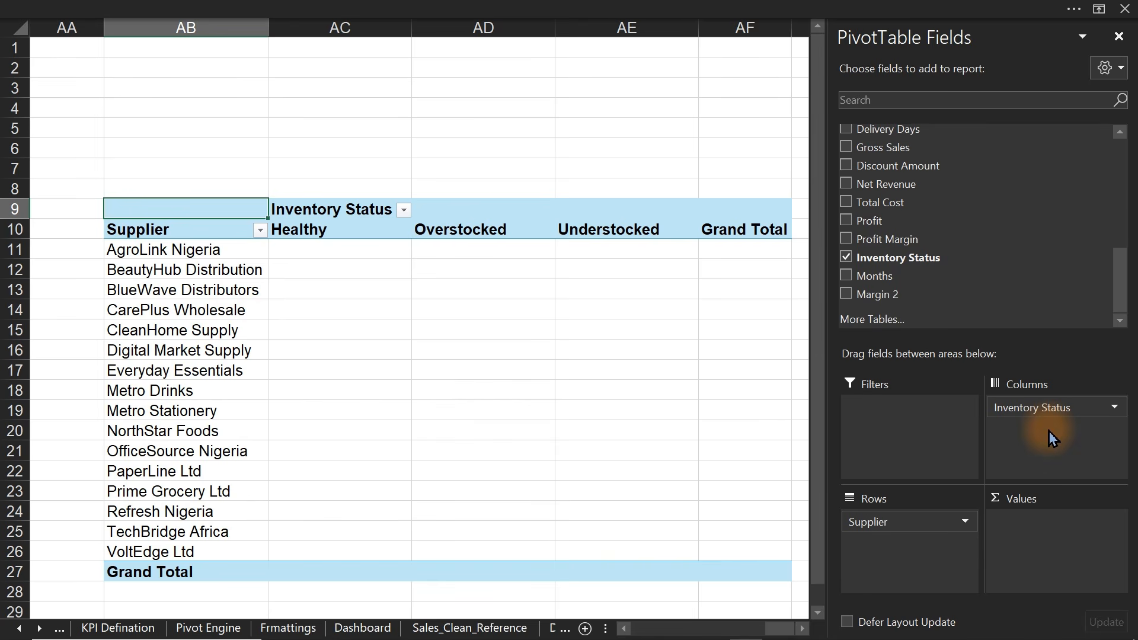
drag(1118, 309, 1112, 149)
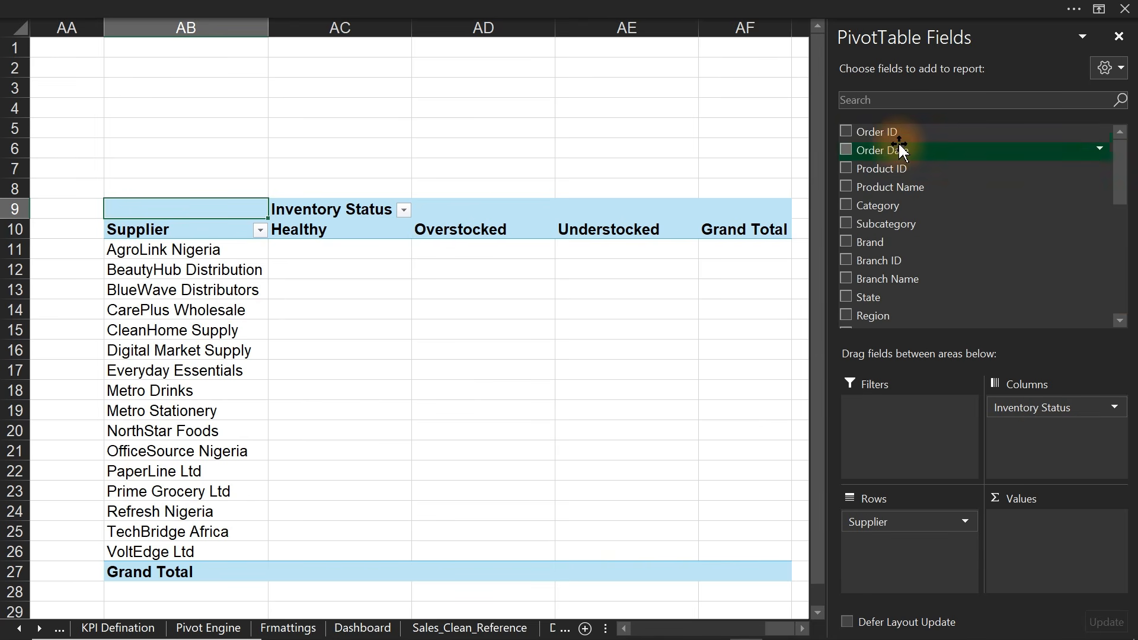
drag(896, 137, 1077, 566)
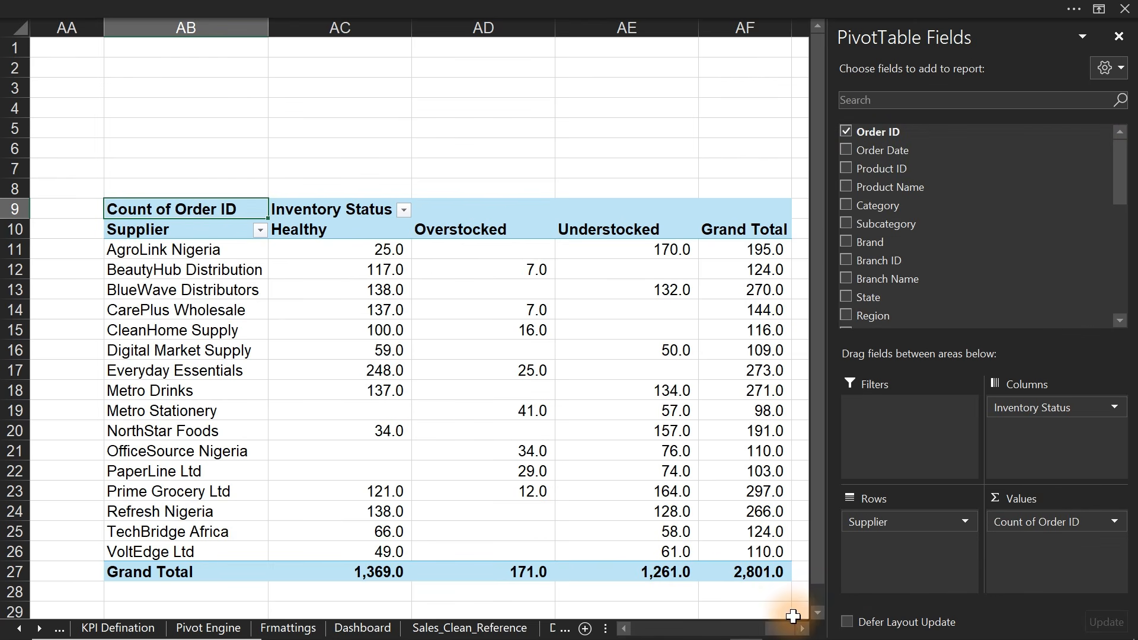
drag(793, 628, 763, 629)
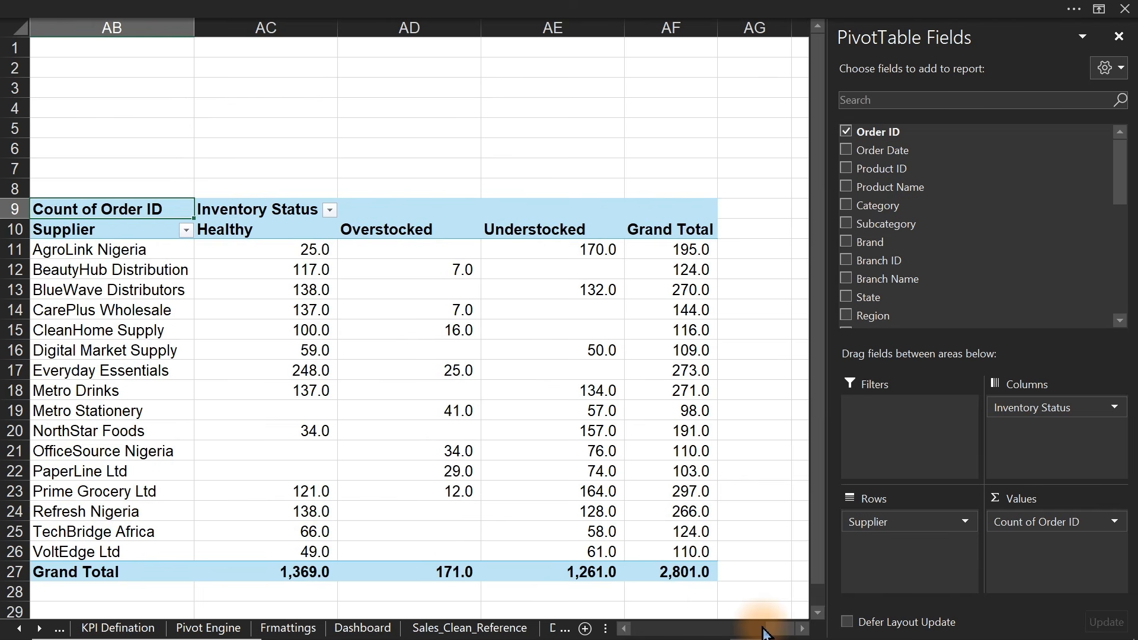
click(1118, 37)
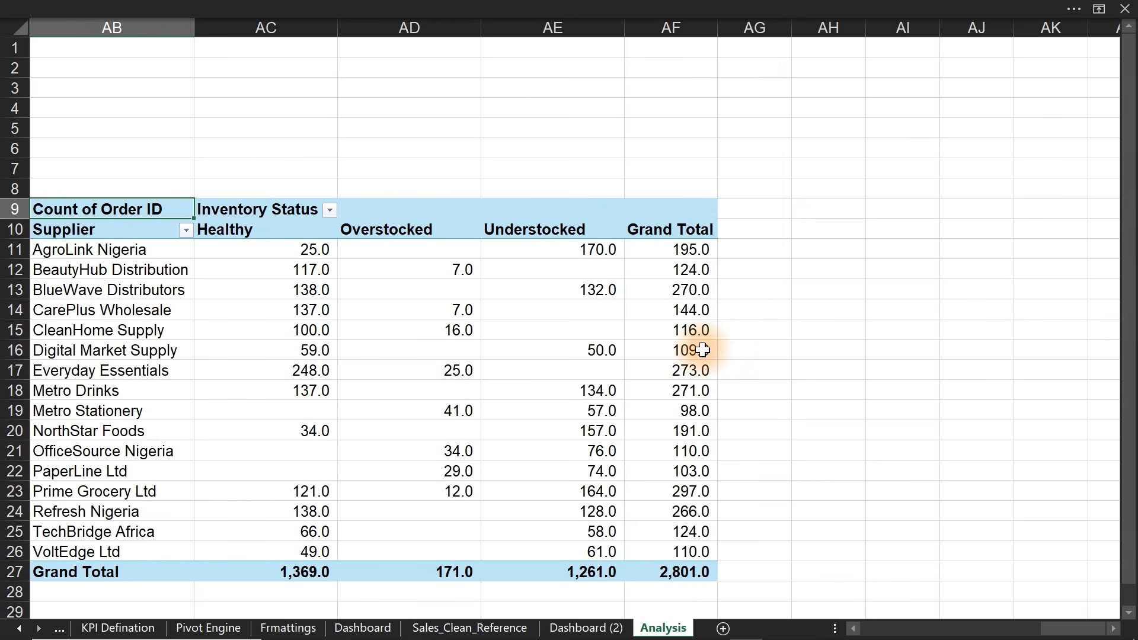
- Add an 'Avg Delivery' heading in AG10 beside the pivot
mouse_move(702, 350)
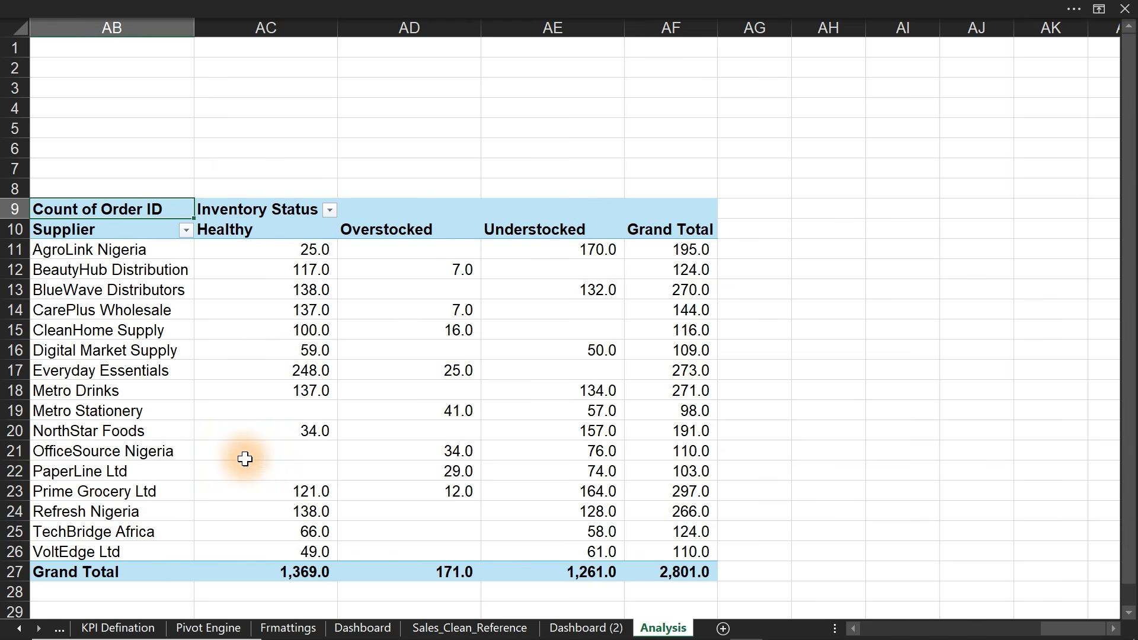
click(754, 223)
text(Avg Deli)
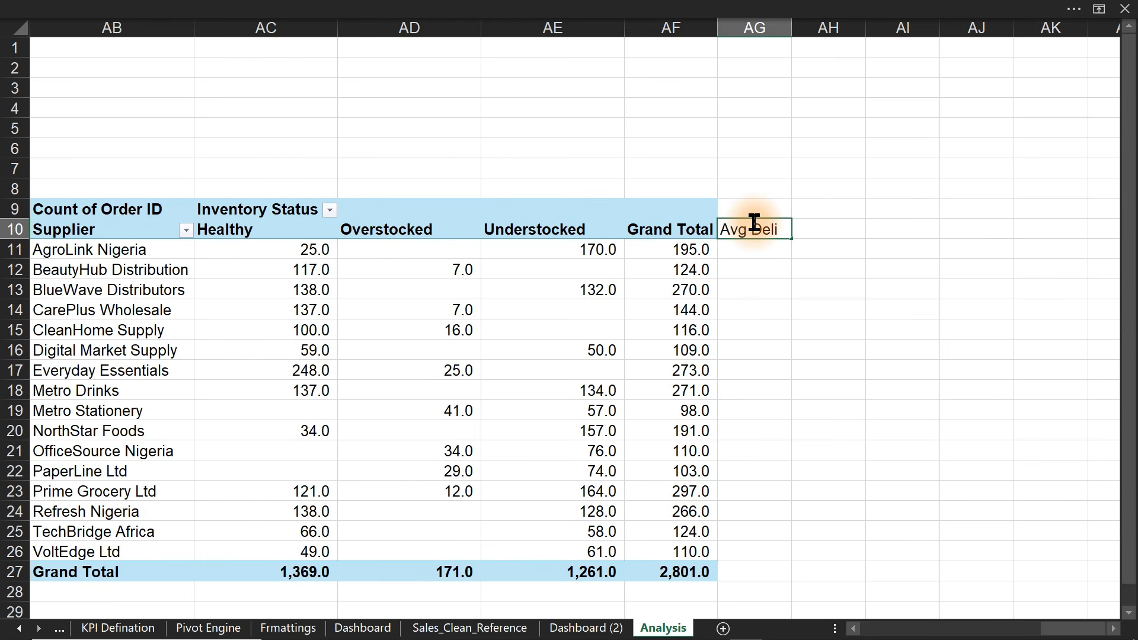
text(very)
key(Return)
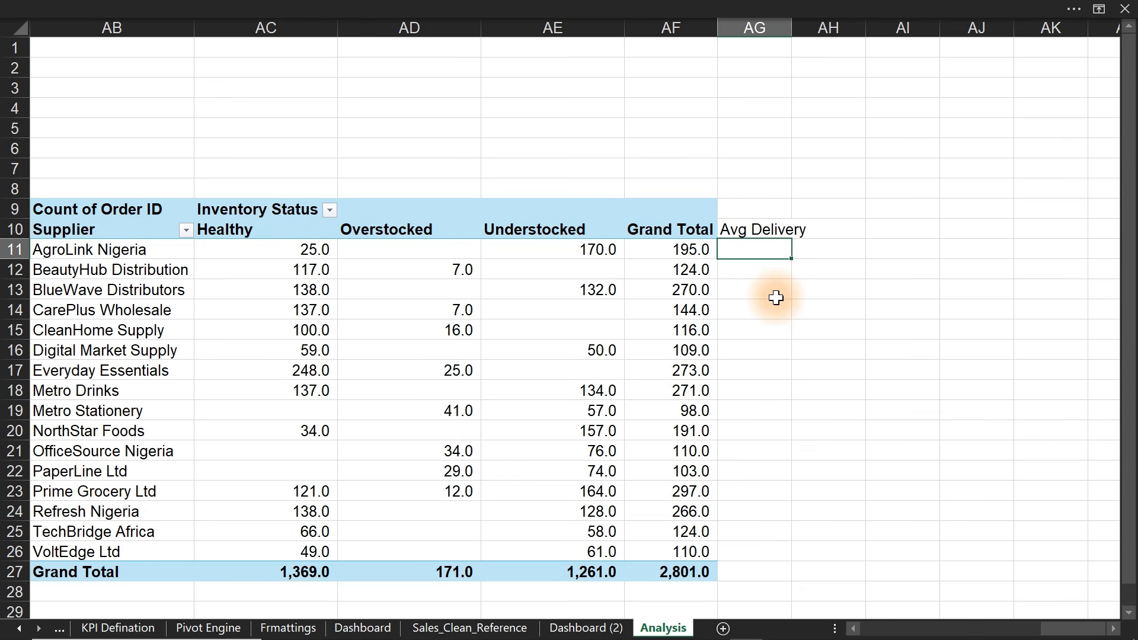
- In AG11, average Delivery Days by Supplier for AgroLink Nigeria with AVERAGEIFS
text(=av)
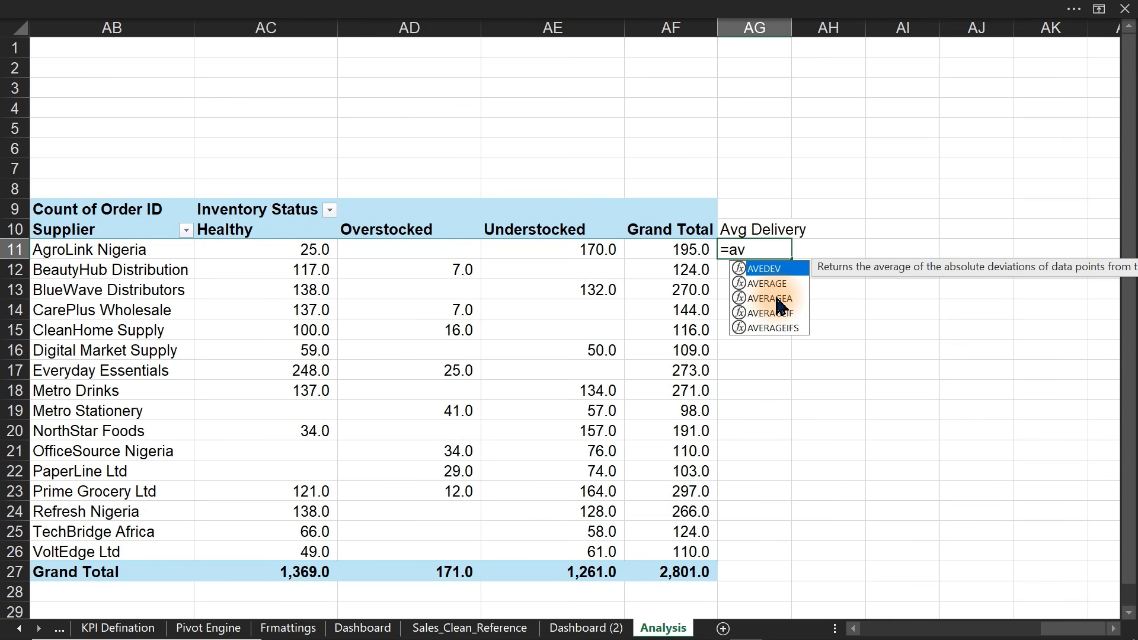
text(erageif)
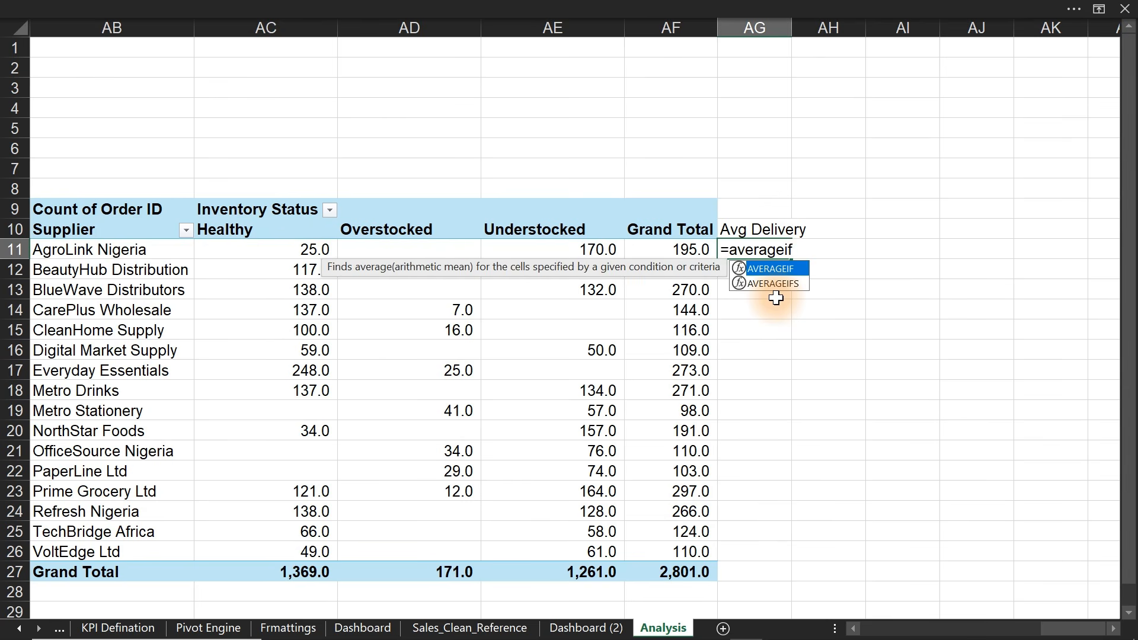
key(Down)
key(Tab)
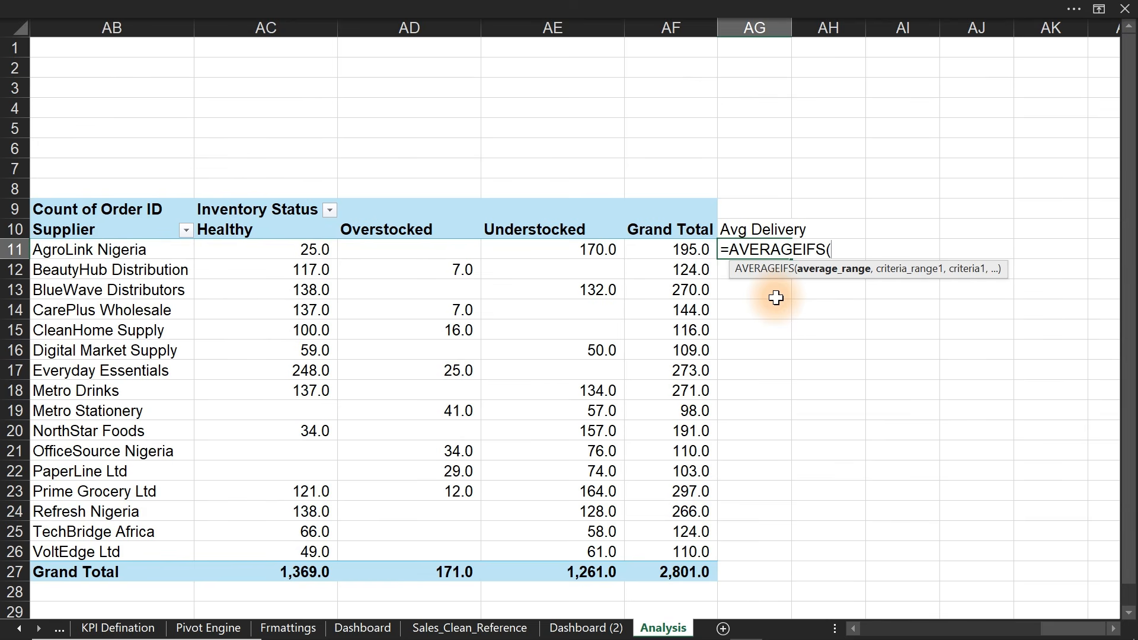
click(479, 629)
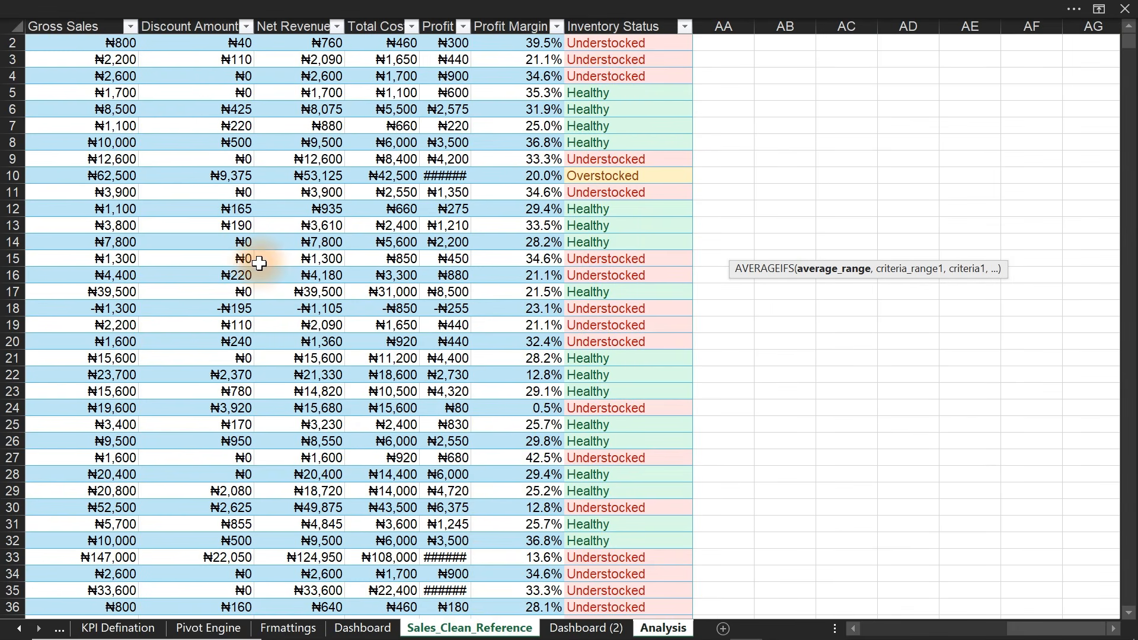
drag(1041, 633, 1024, 635)
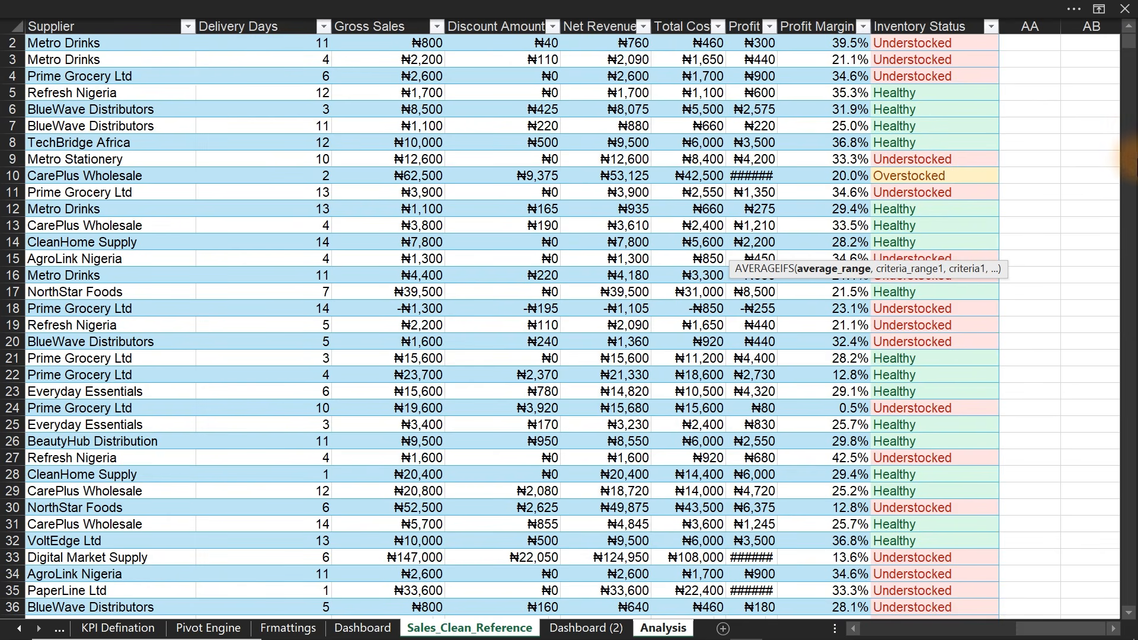
drag(1131, 48, 1131, 39)
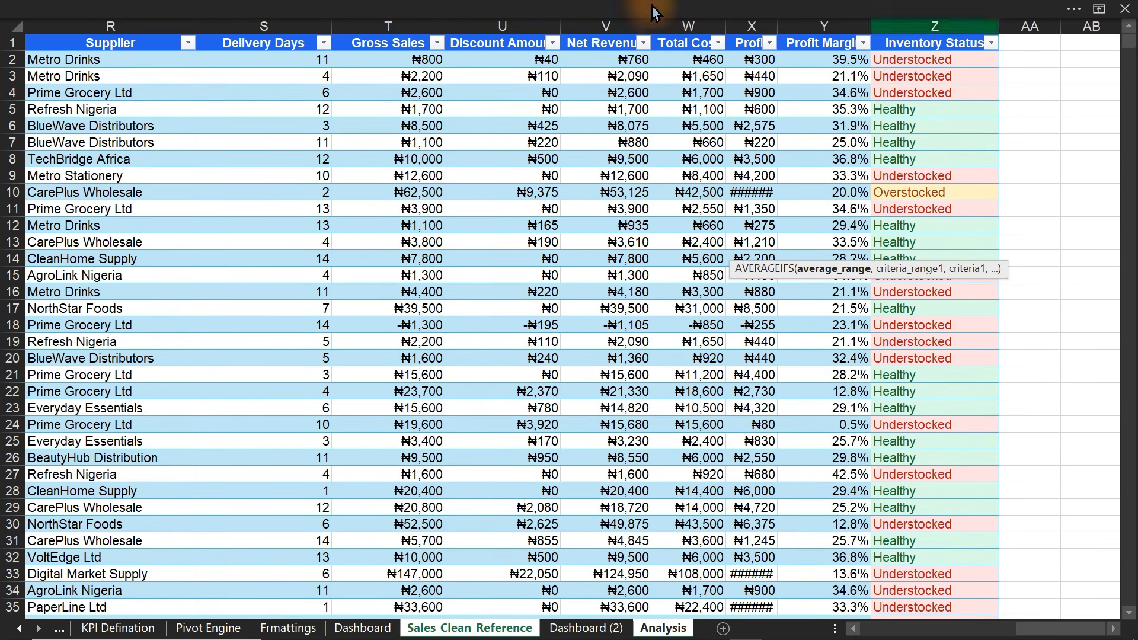
click(271, 31)
text(,)
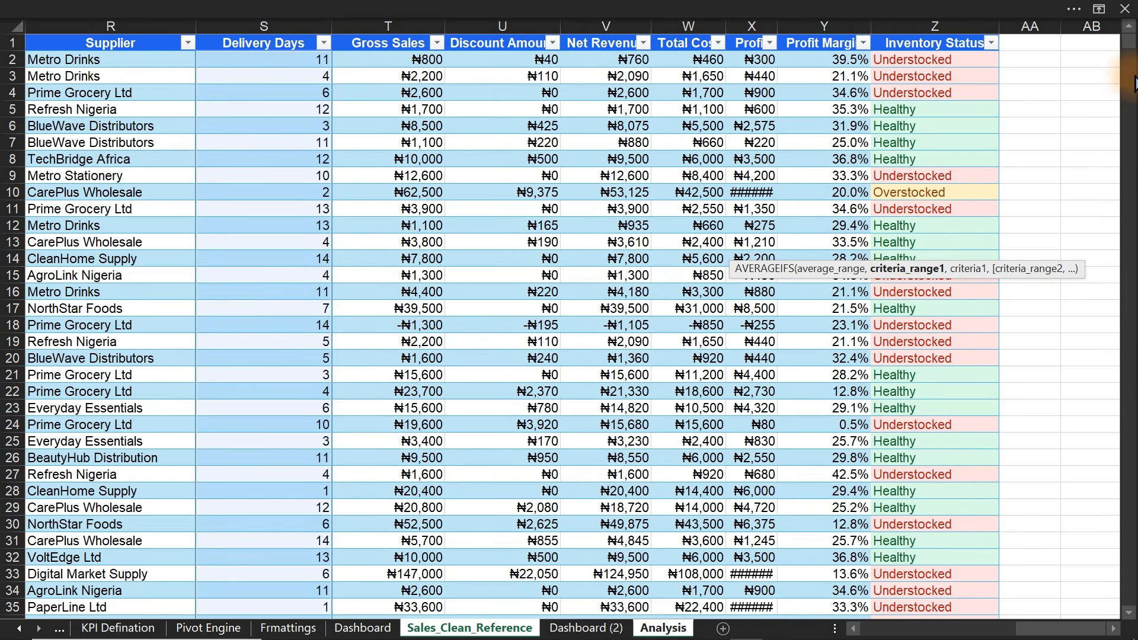
click(125, 30)
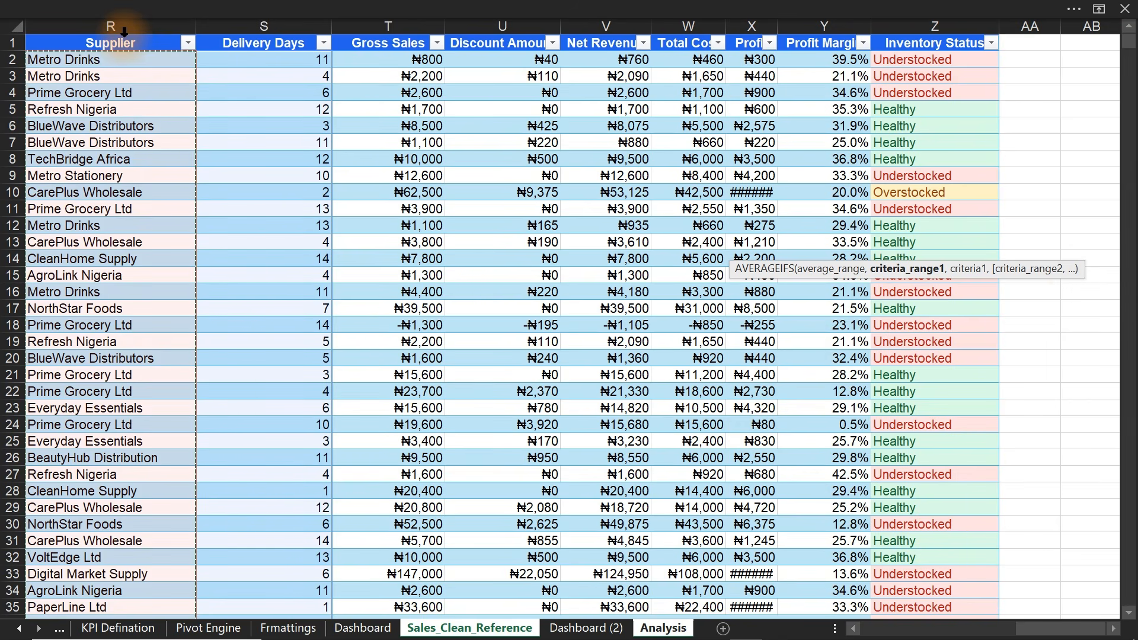
text(,)
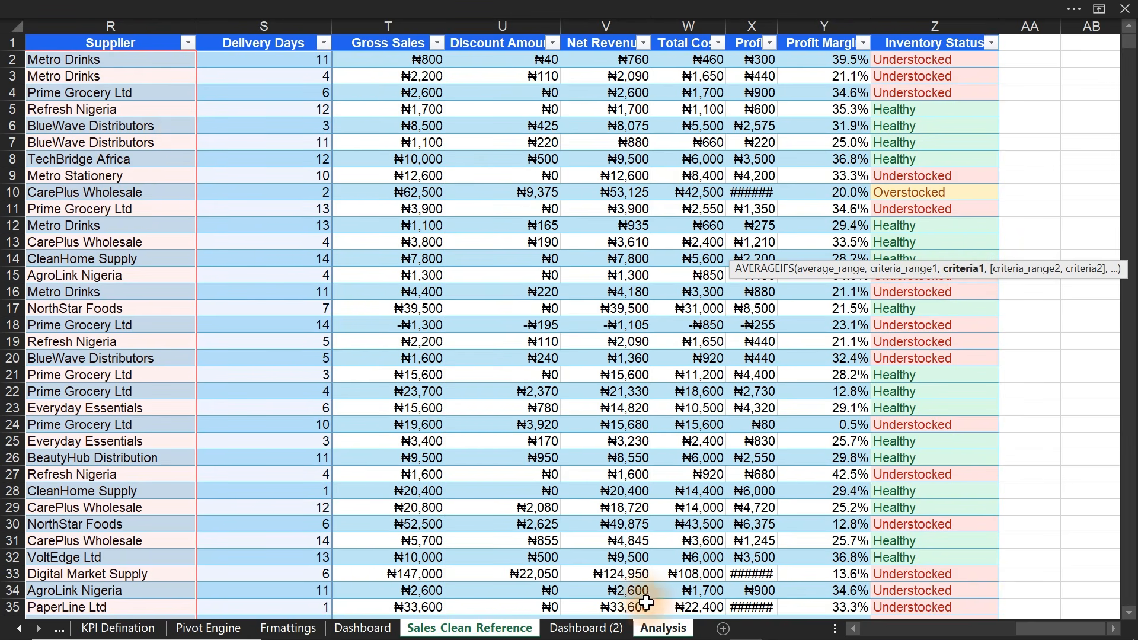
click(661, 629)
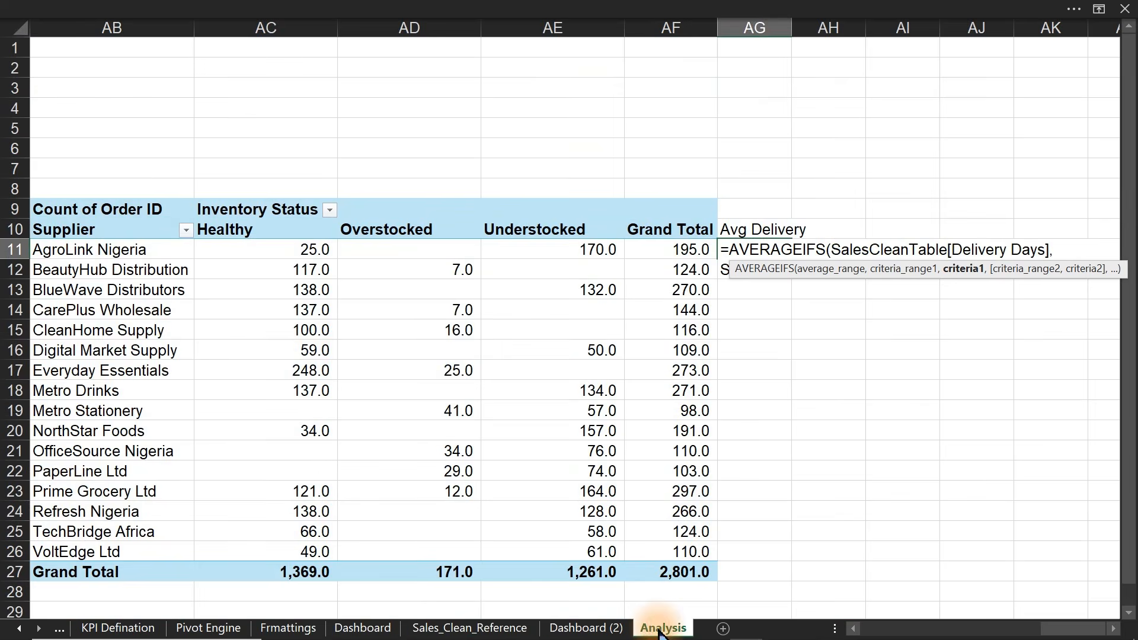
click(112, 253)
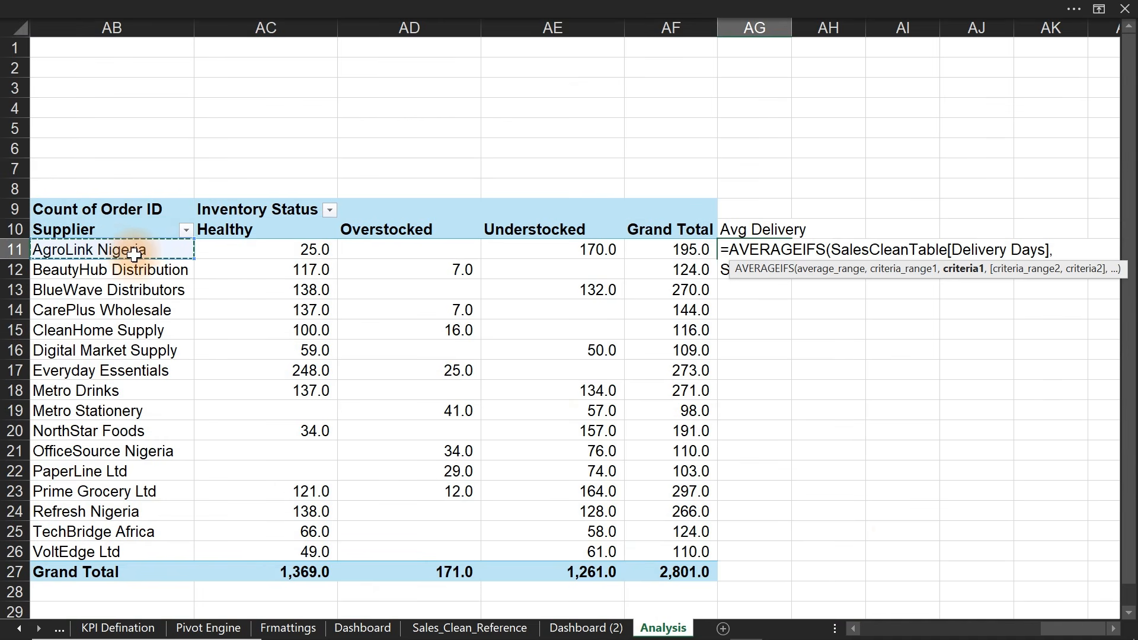
key(Return)
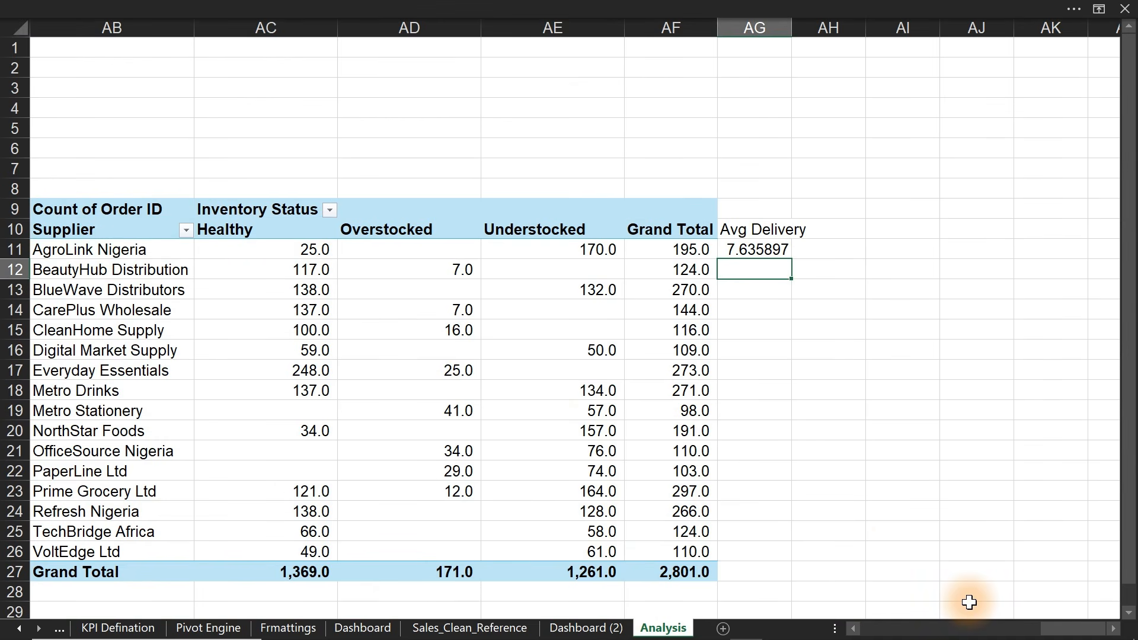
- Fill the average down to every supplier and show it to one decimal
click(765, 250)
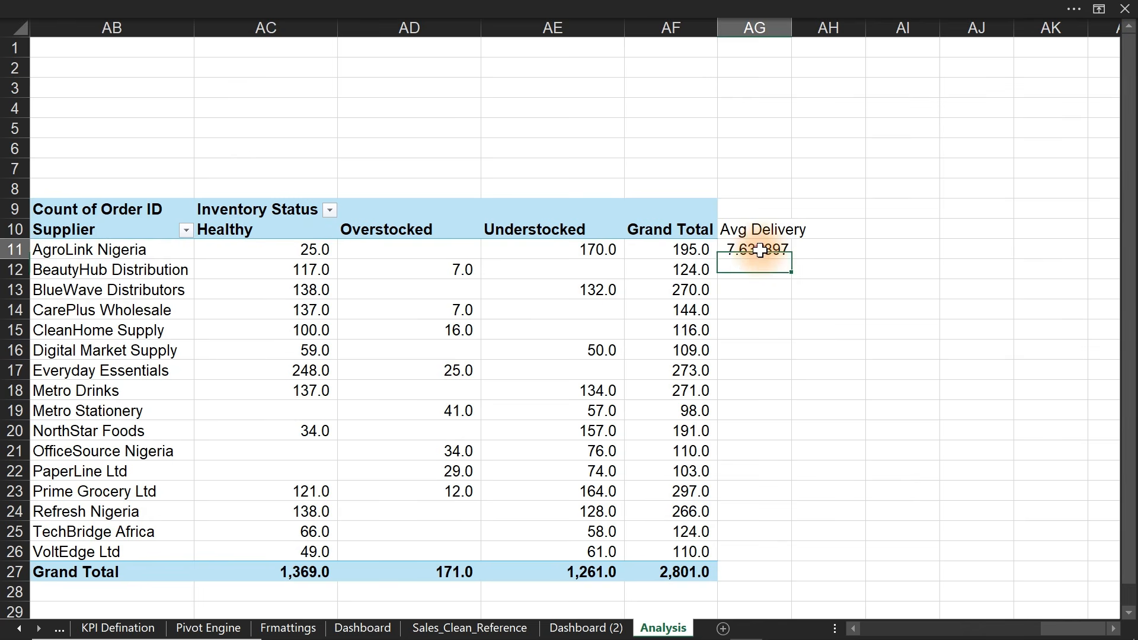
drag(789, 259, 779, 557)
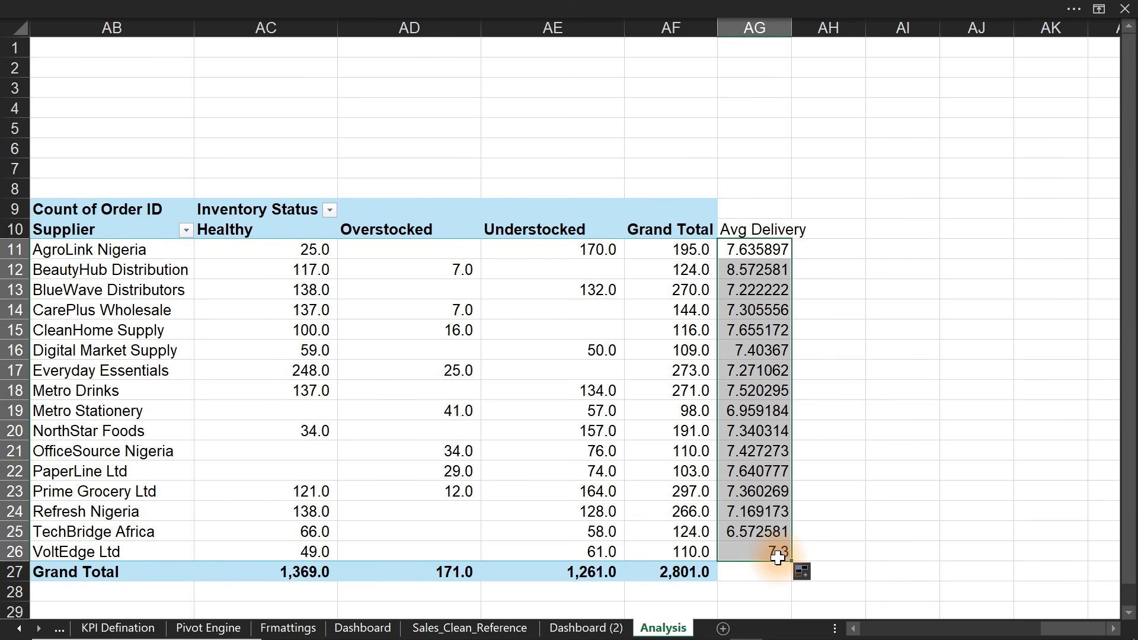
click(533, 8)
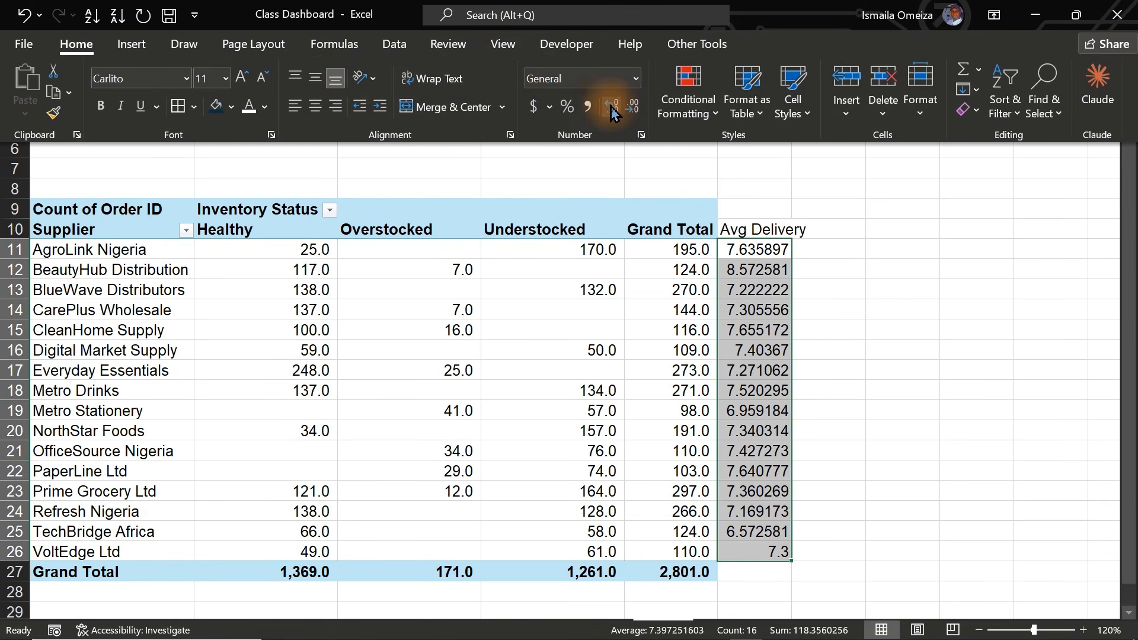
click(611, 106)
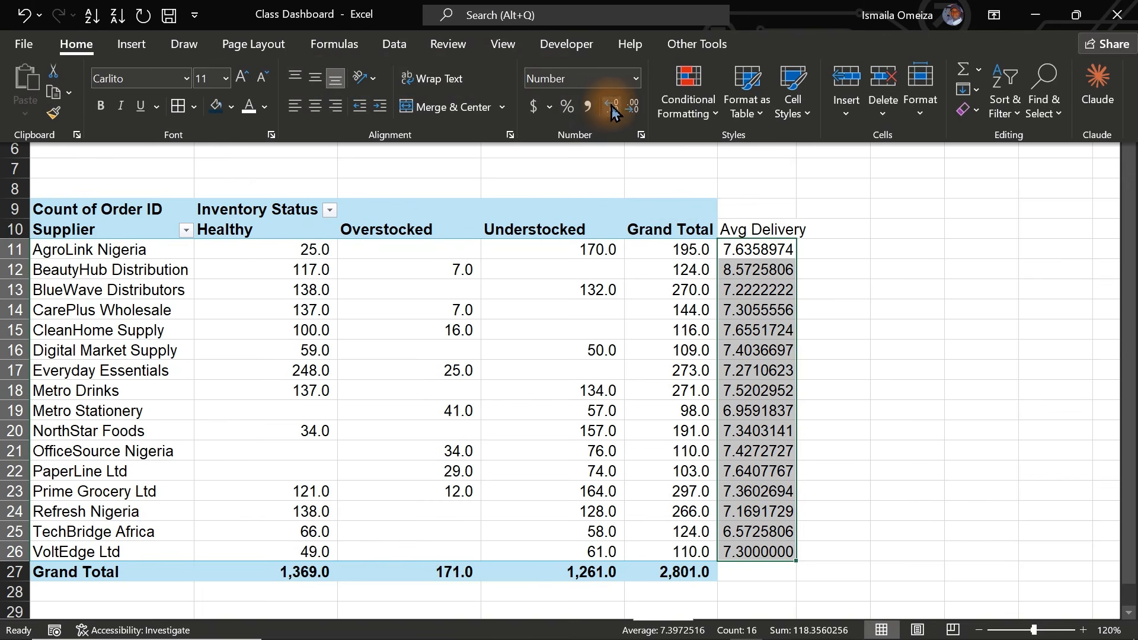
click(632, 105)
click(633, 106)
click(633, 105)
click(632, 106)
click(632, 106)
click(632, 105)
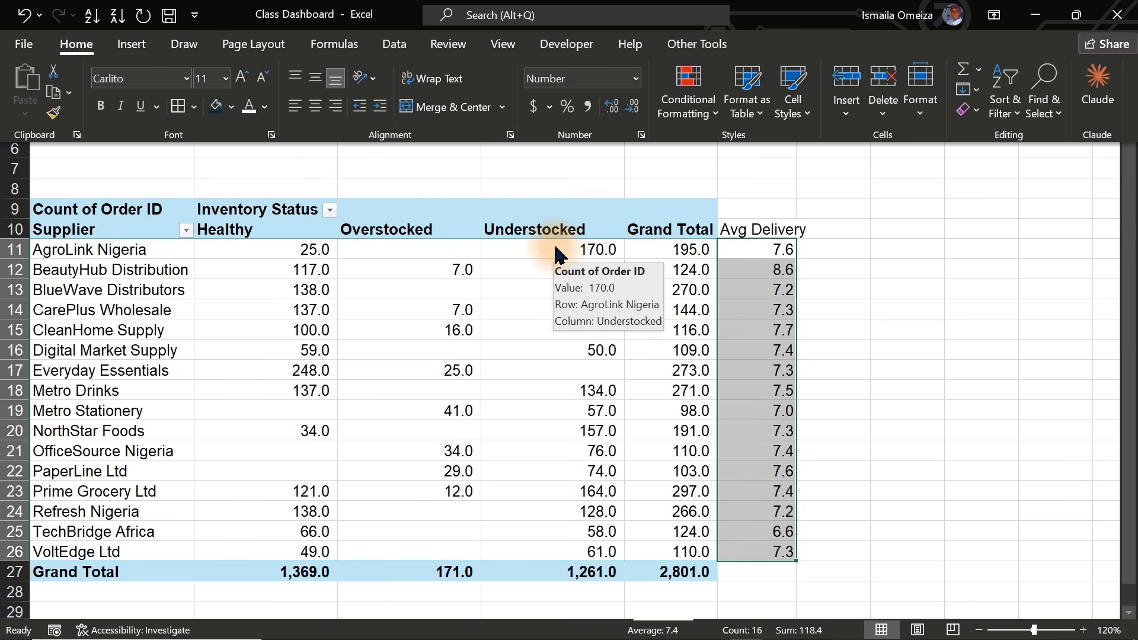
click(836, 225)
click(837, 226)
text(=)
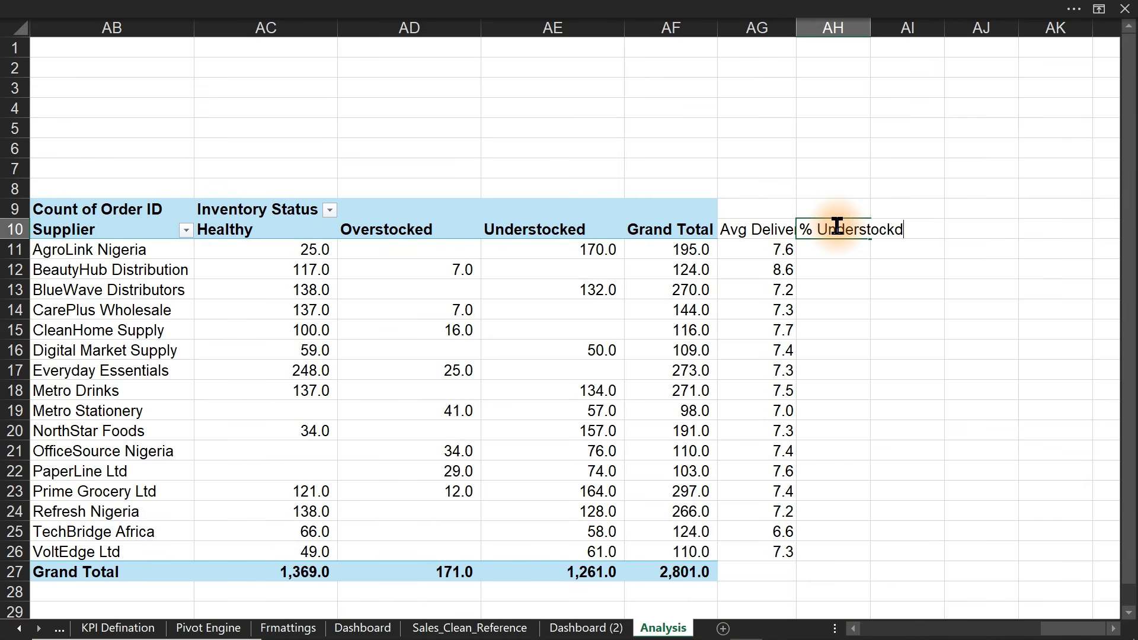
- Head AH10 '% Understockd' and fill =AE11/AF11 down for every supplier
key(Return)
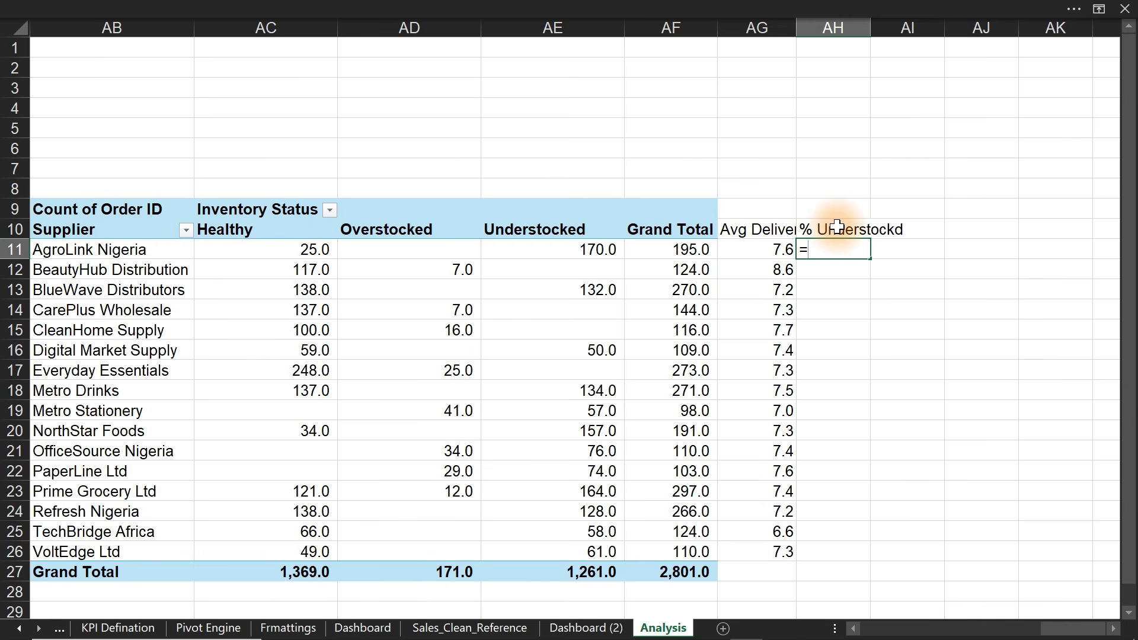
text(=)
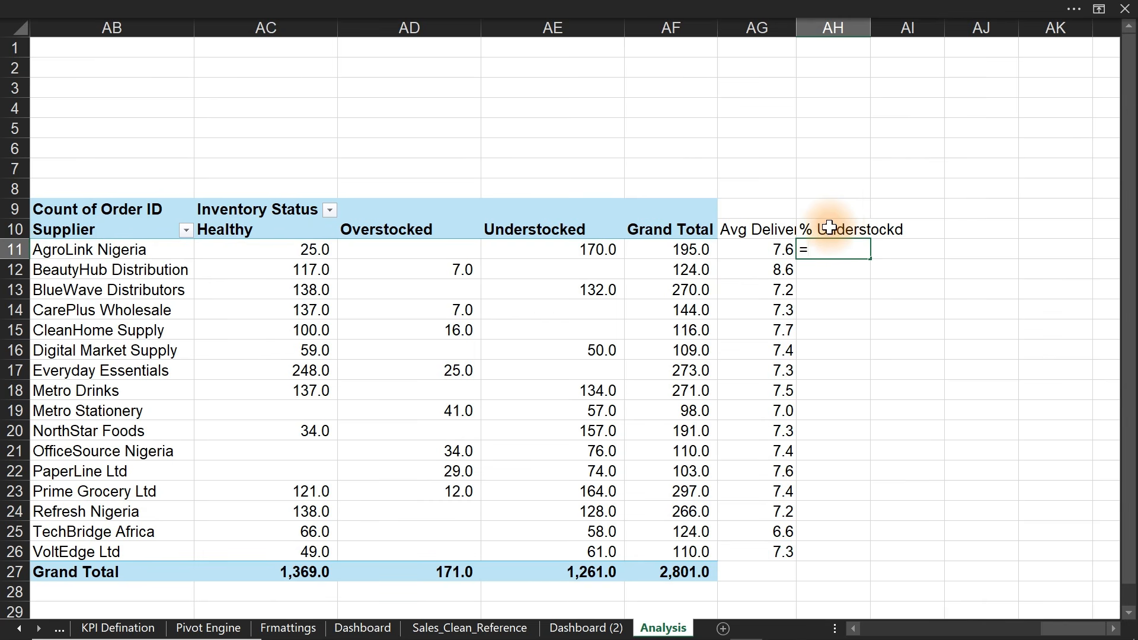
click(573, 245)
text(/)
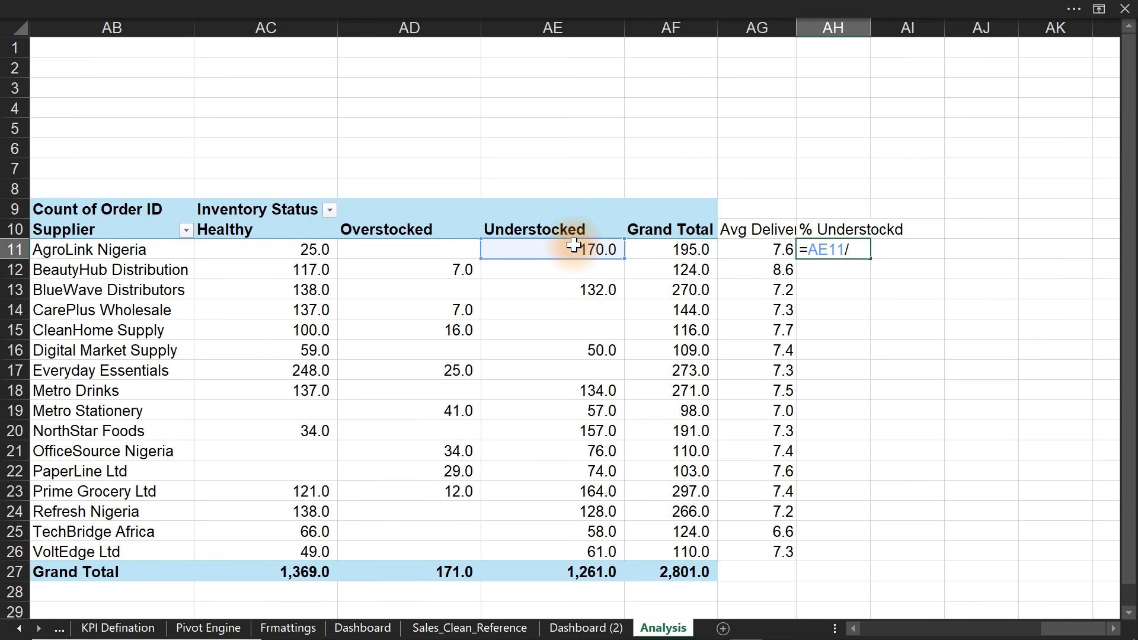
click(673, 247)
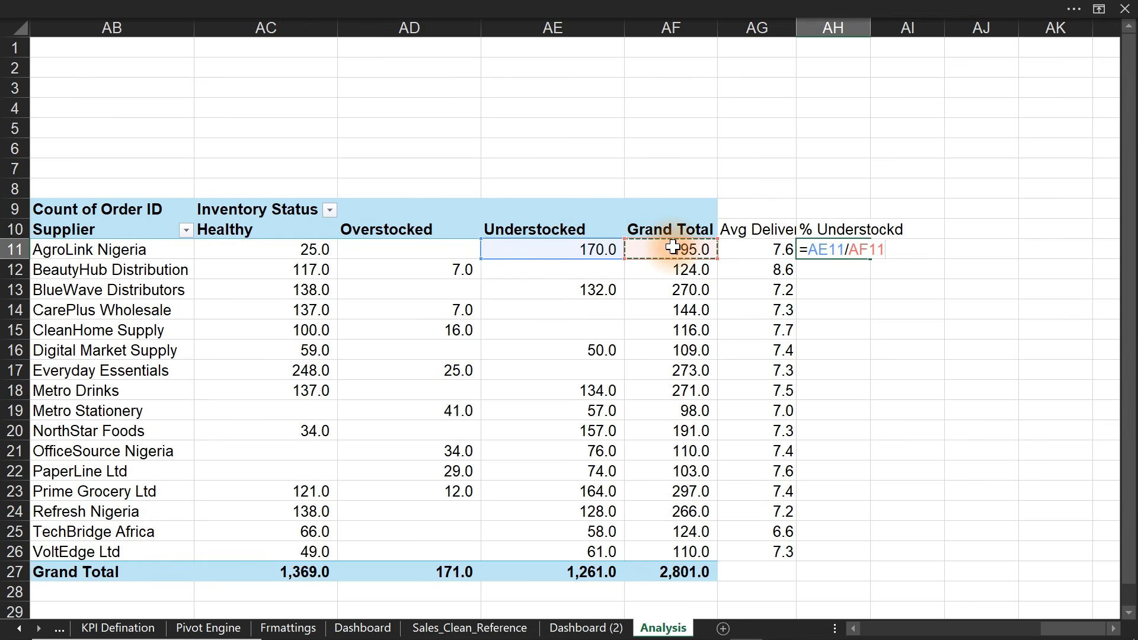
key(Return)
click(855, 251)
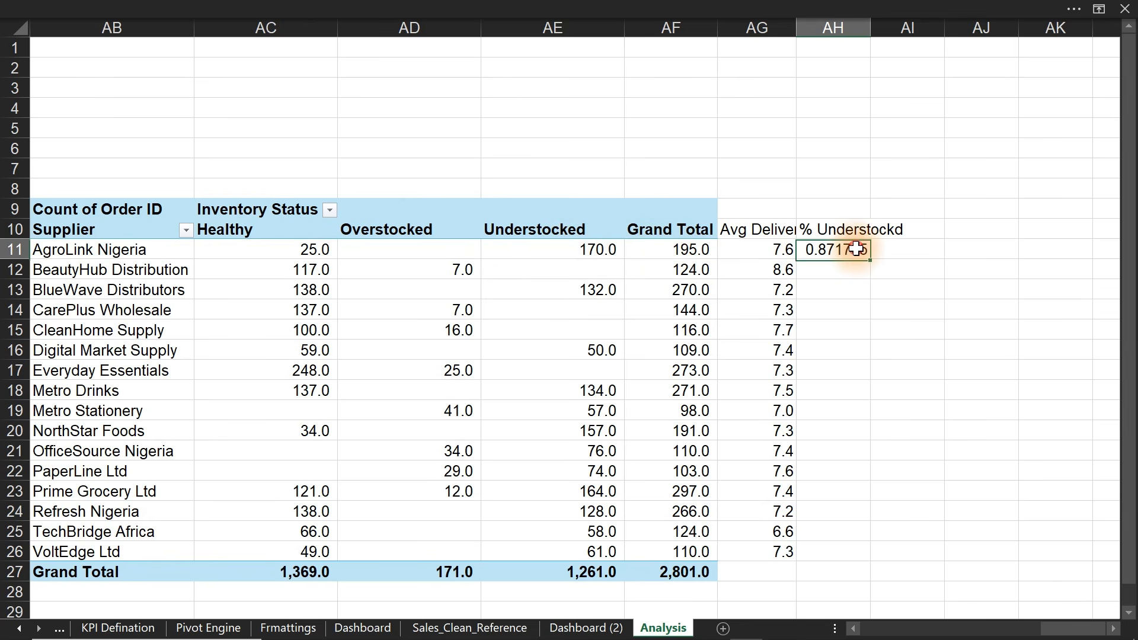
drag(869, 259, 848, 551)
- Format the understocked shares as whole percentages and return to full-screen view
click(554, 8)
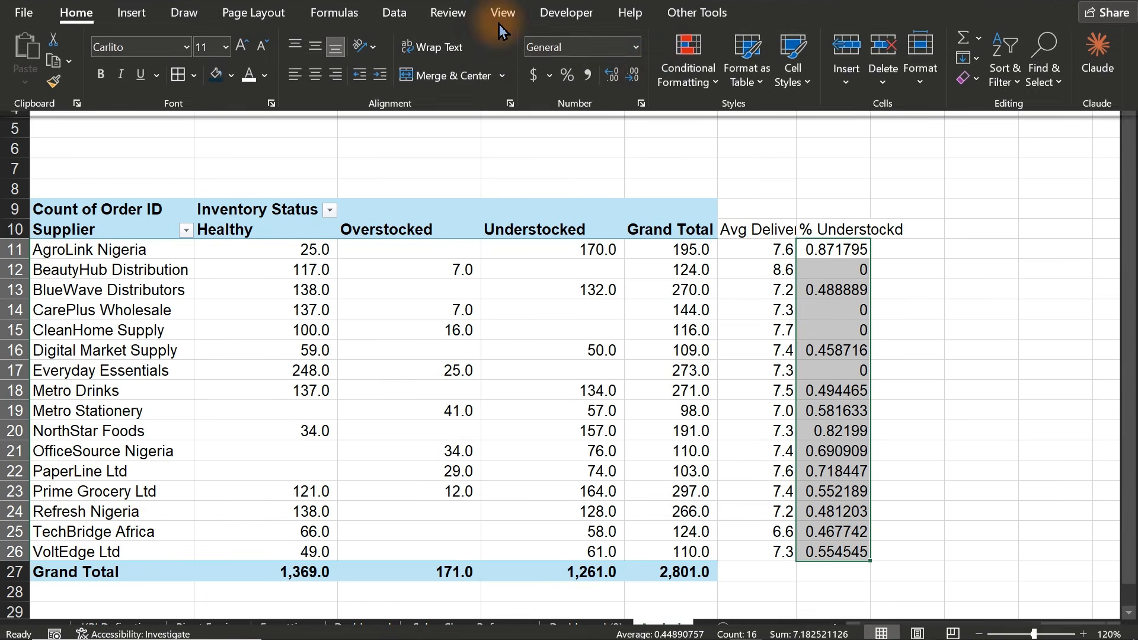
click(568, 107)
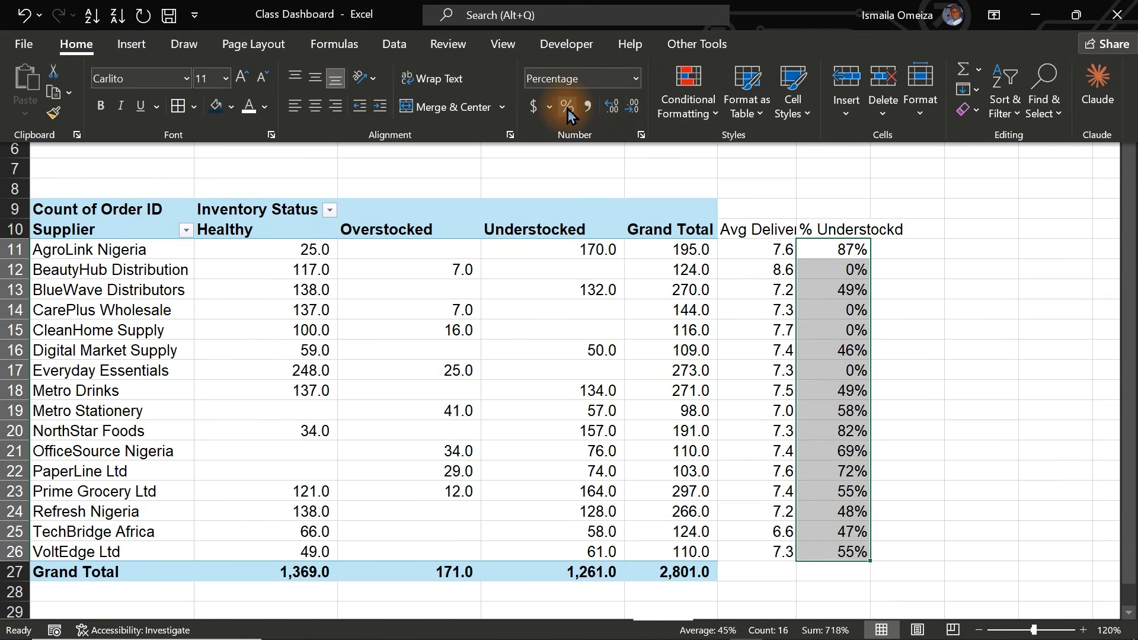
click(615, 107)
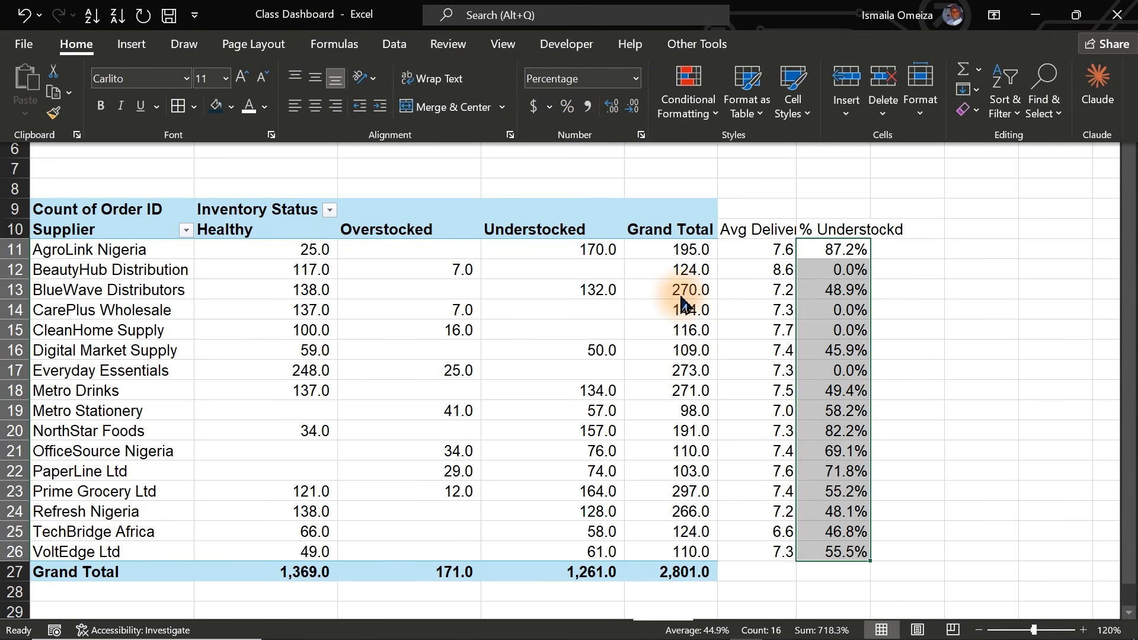
click(633, 107)
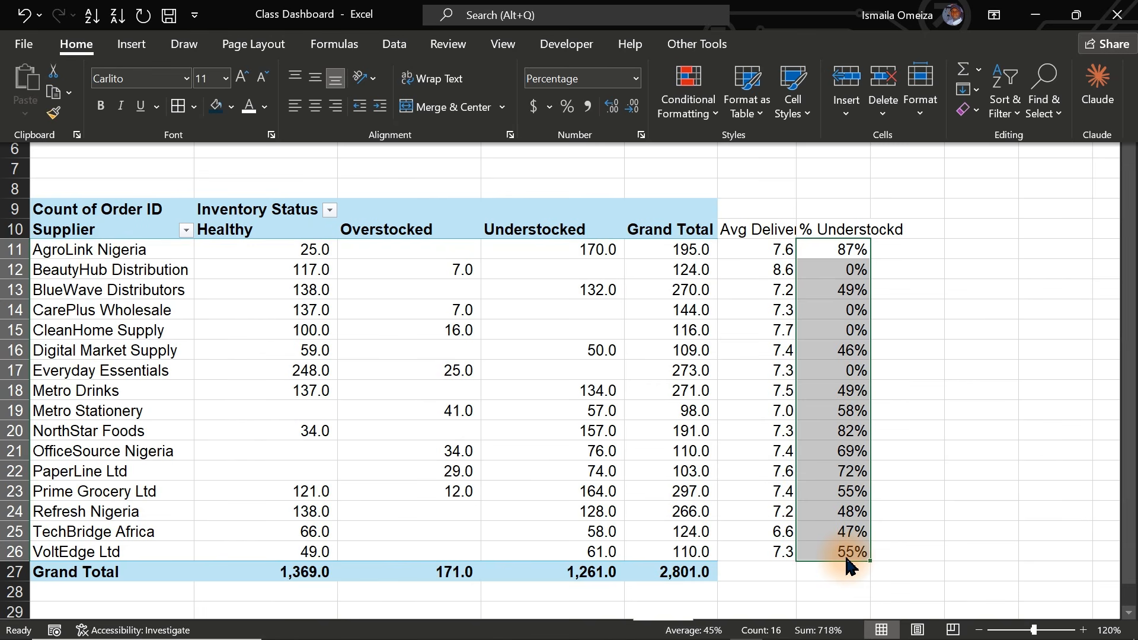
key(ctrl+shift+F1)
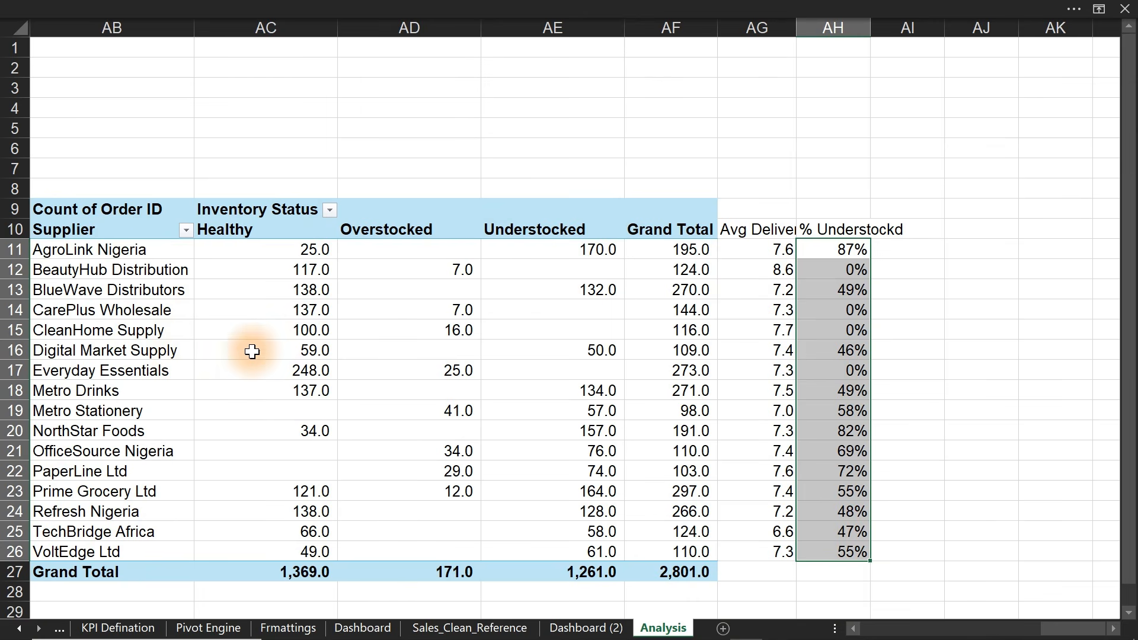
- Add Sheet3 and list the suppliers in E9 with =Analysis!AB10:AB26, widening column E
click(719, 627)
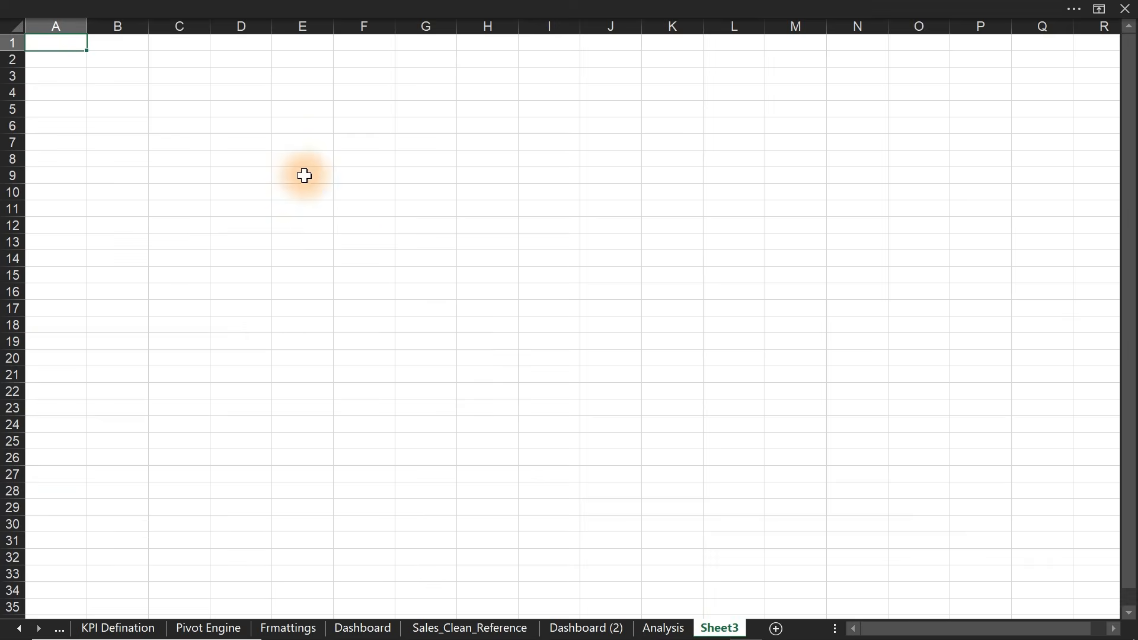
click(304, 175)
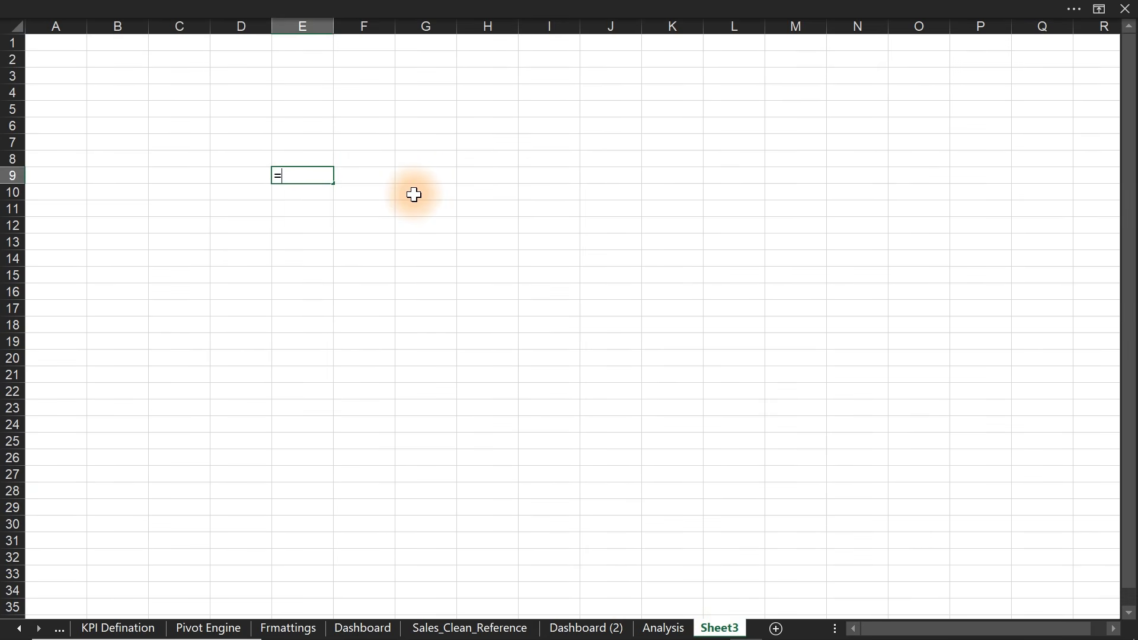
click(673, 633)
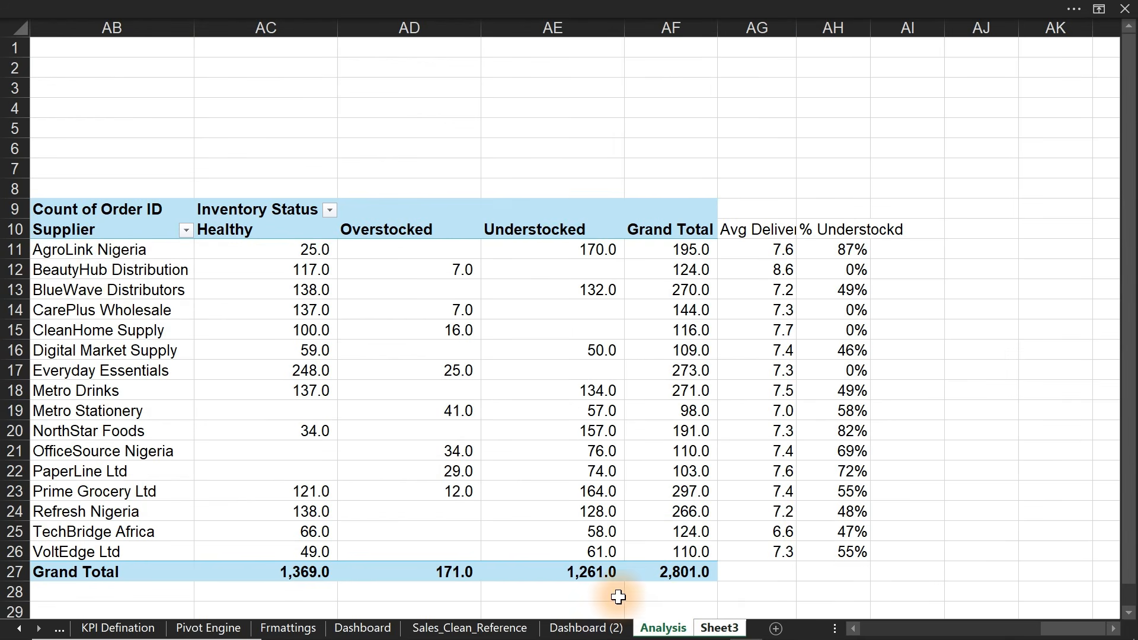
click(105, 233)
drag(105, 233, 116, 544)
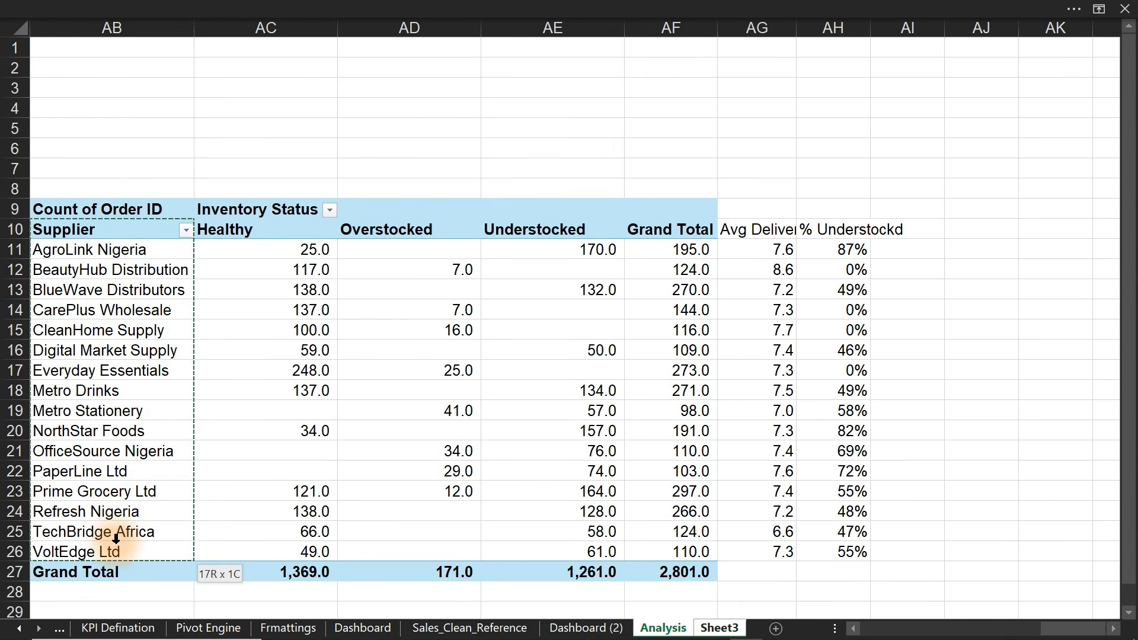
key(Return)
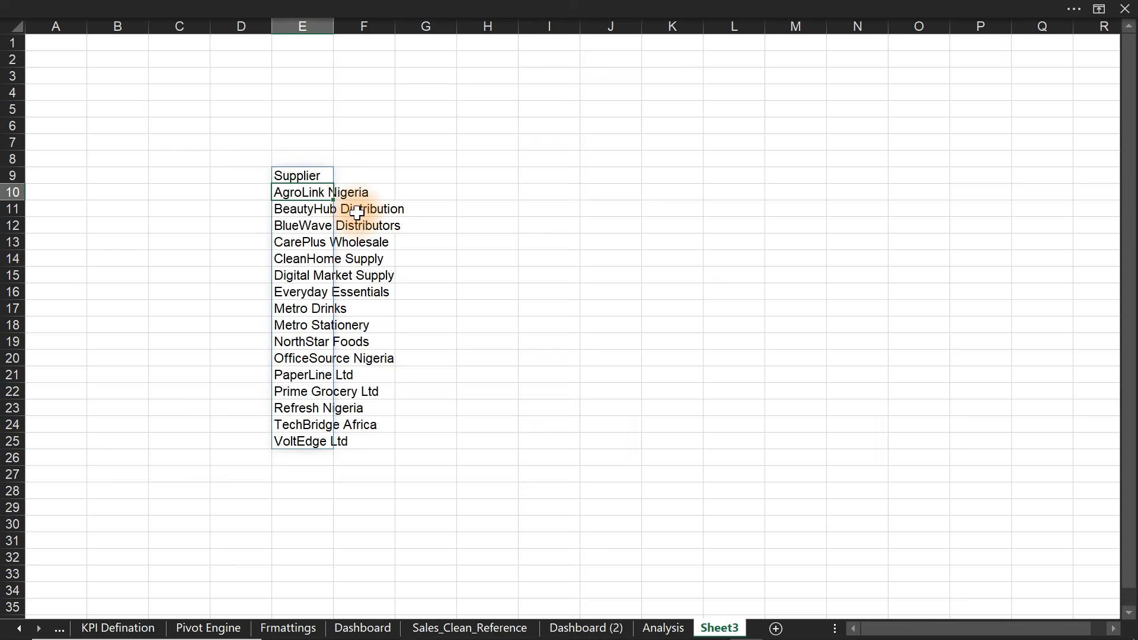
double_click(333, 26)
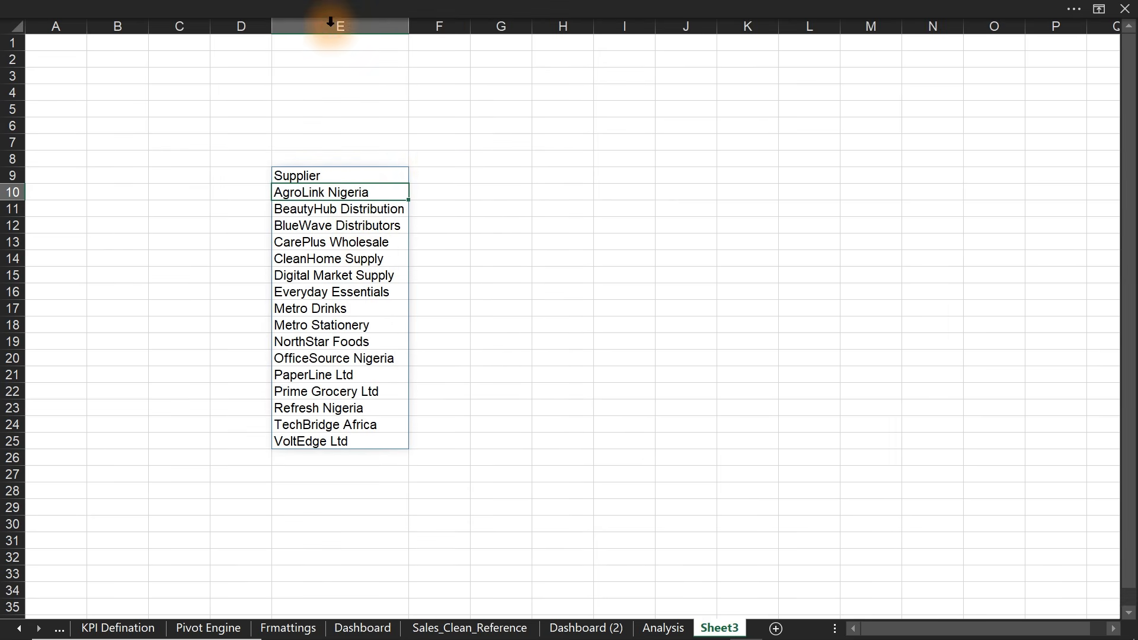
- Enter the headers 'Avg. Delvery Days' in F9 and '% UnderStocked' in G9
click(449, 176)
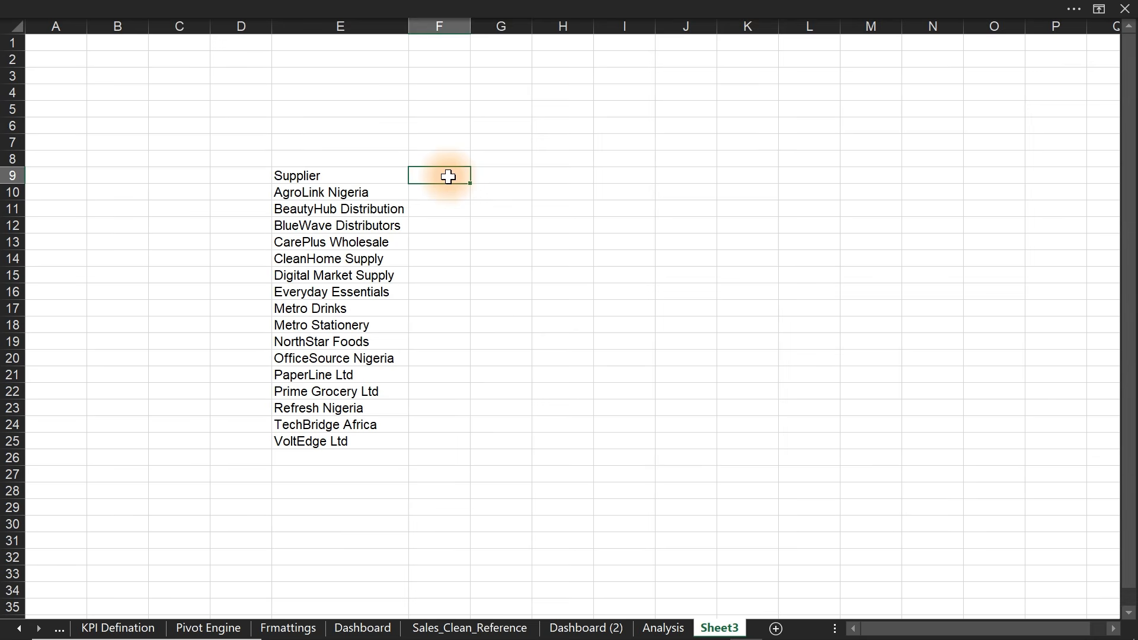
text(A)
text(vg. Delvery Days)
key(Tab)
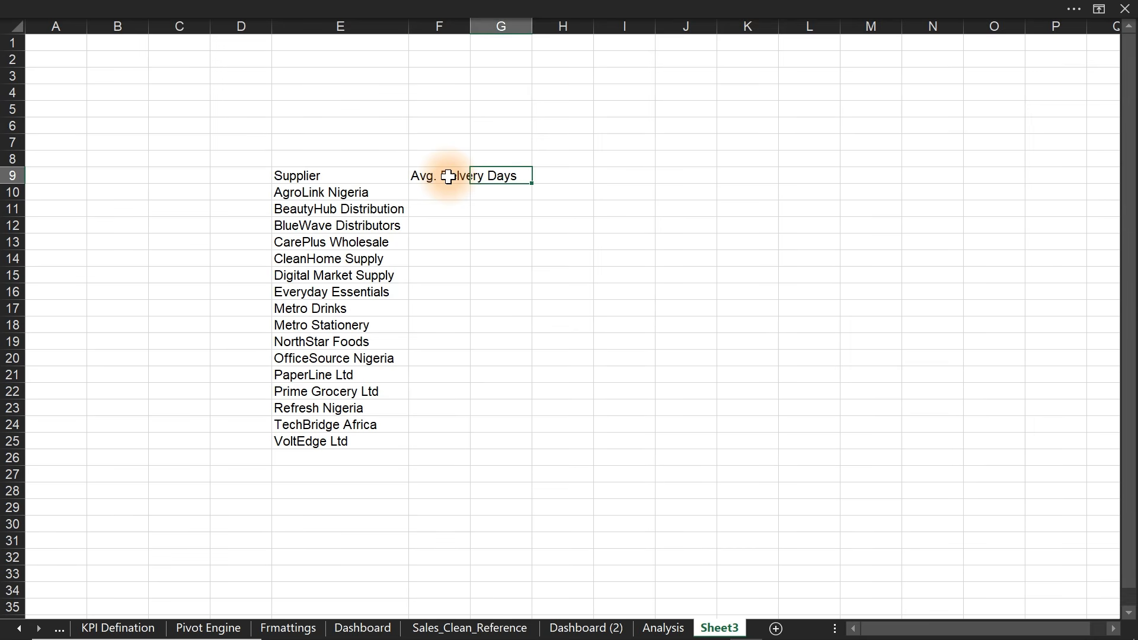
text(% UnderStocedked)
key(Tab)
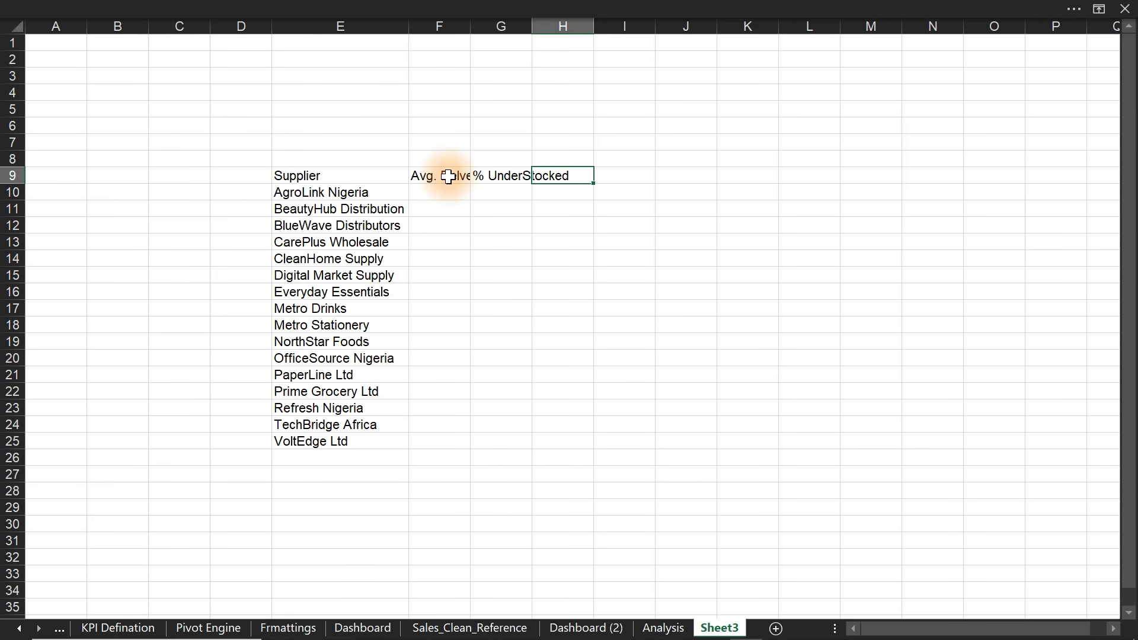
click(493, 173)
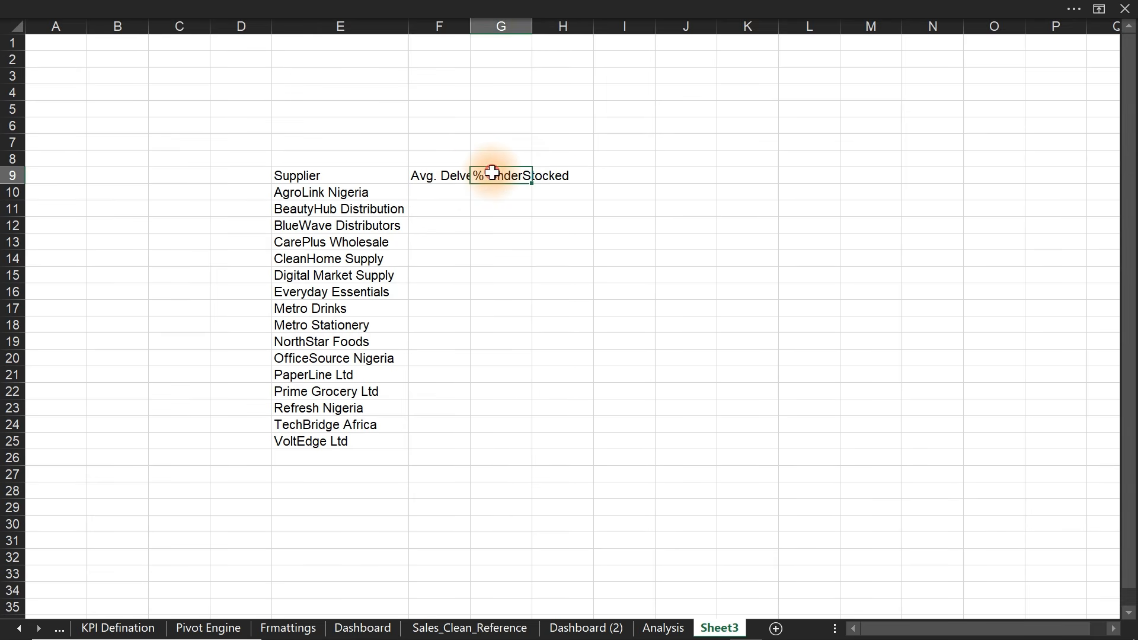
double_click(492, 173)
drag(484, 173, 472, 173)
key(BackSpace)
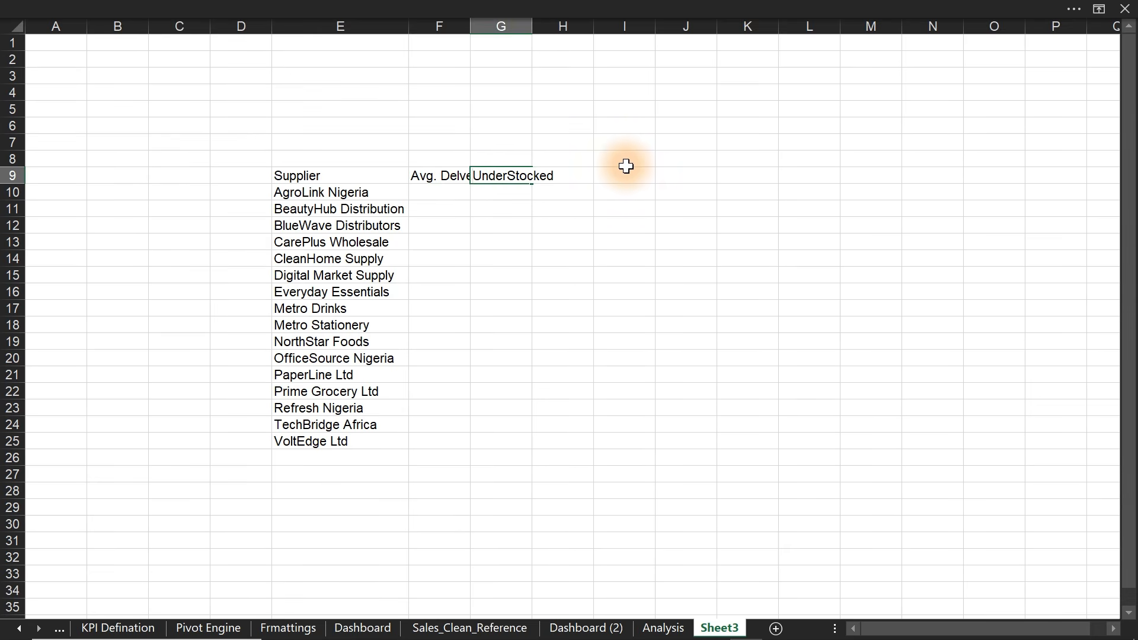
key(shift+End)
key(ctrl+c)
click(560, 173)
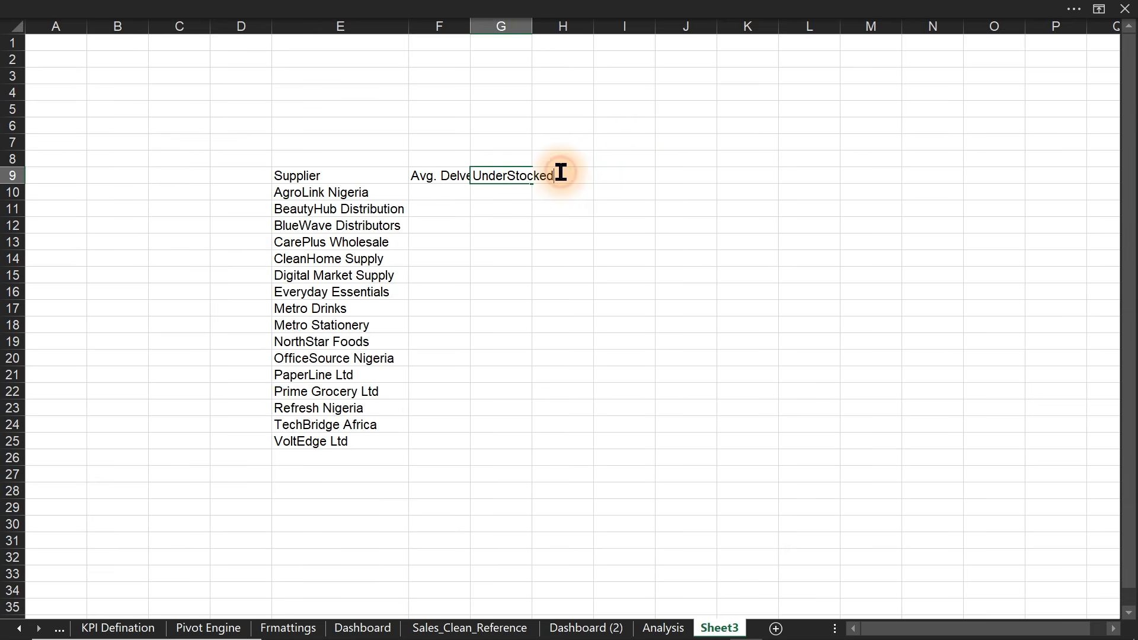
key(Home)
text(%)
- Insert a new column G headed 'UnderStocked' and fit columns F and G
click(495, 26)
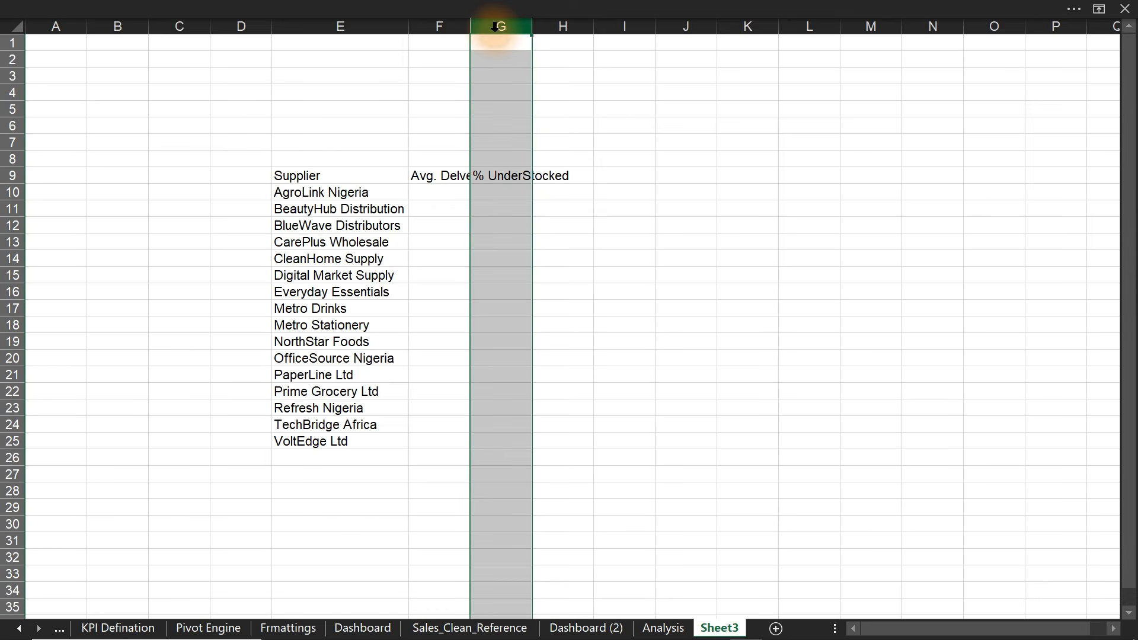
key(ctrl+shift+plus)
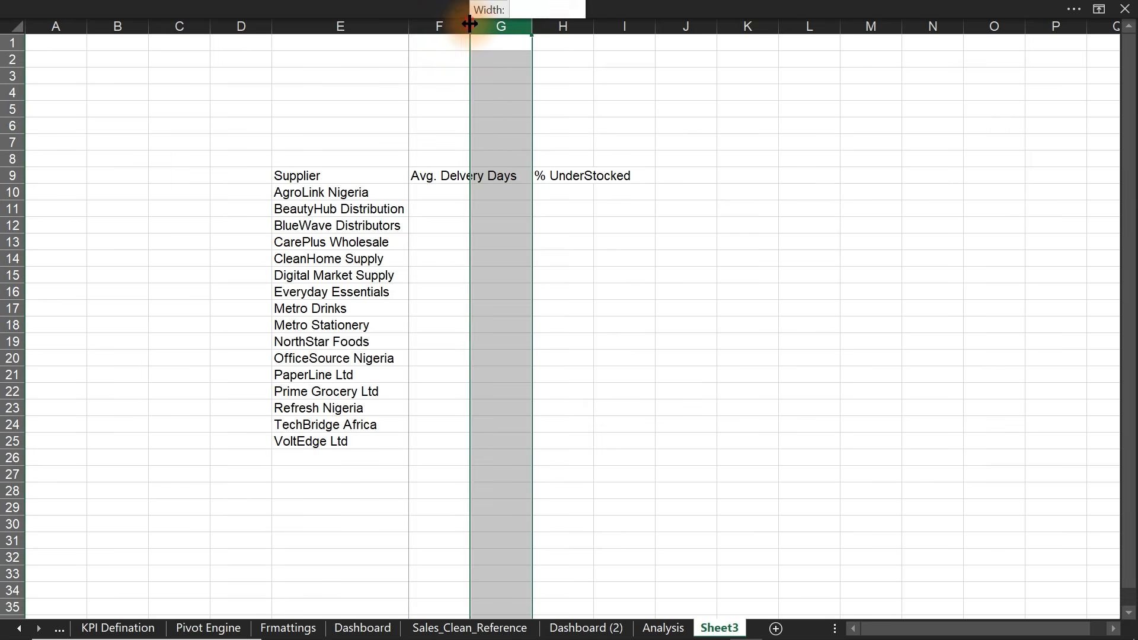
double_click(472, 45)
click(554, 178)
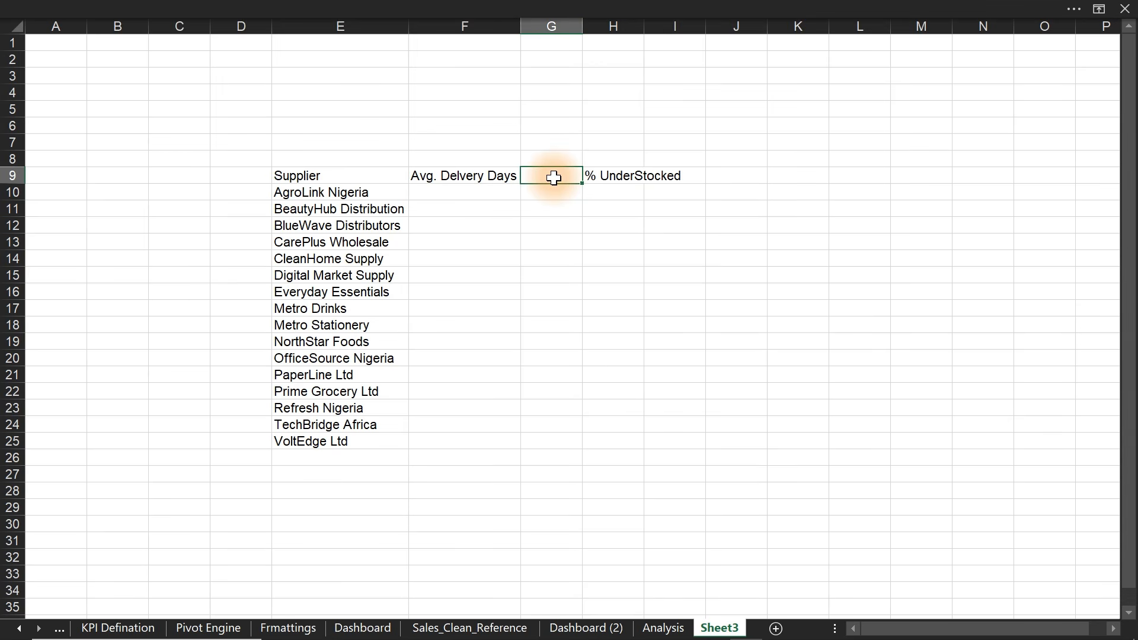
key(ctrl+v)
key(Return)
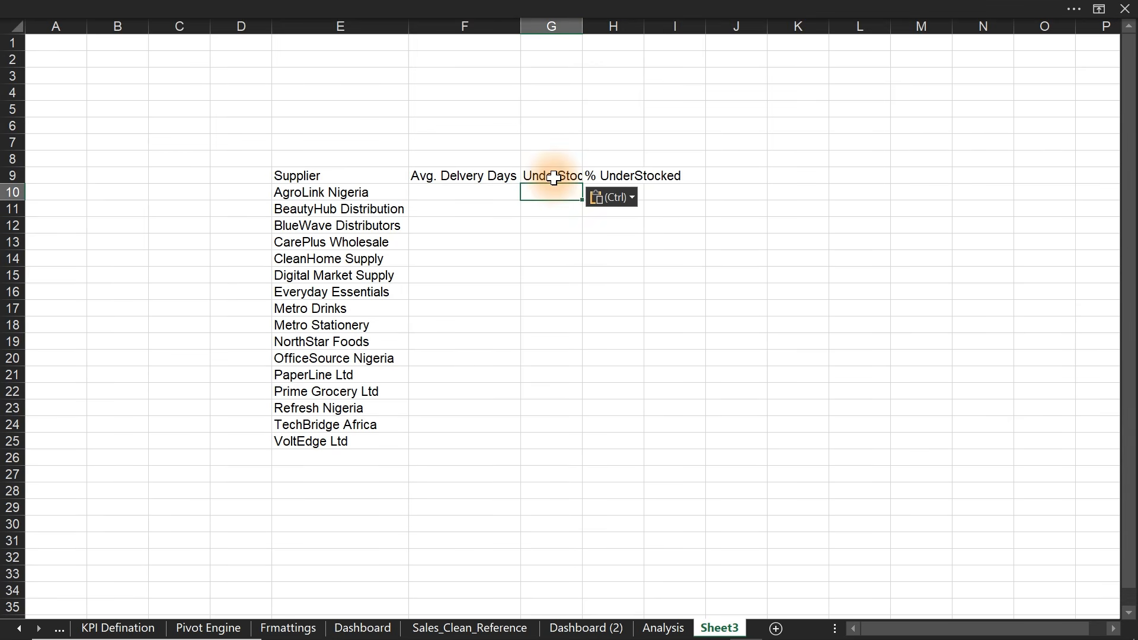
double_click(583, 23)
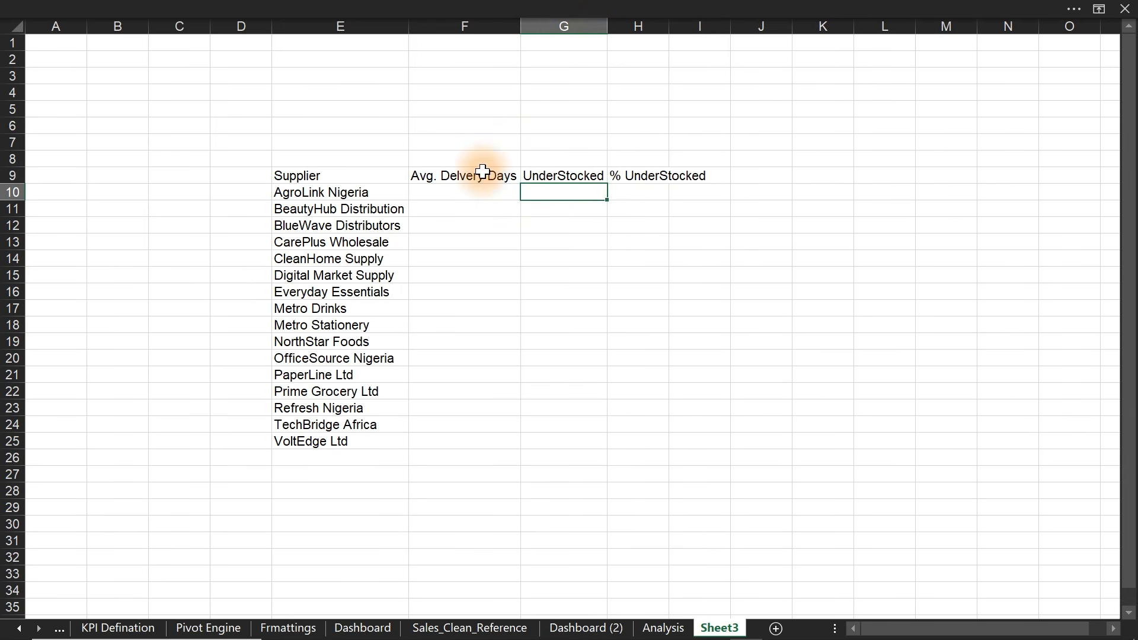
click(456, 192)
- Link Sheet3's delivery-day averages and understocked counts to Analysis AG11:AG26 and AE11:AE26
text(=)
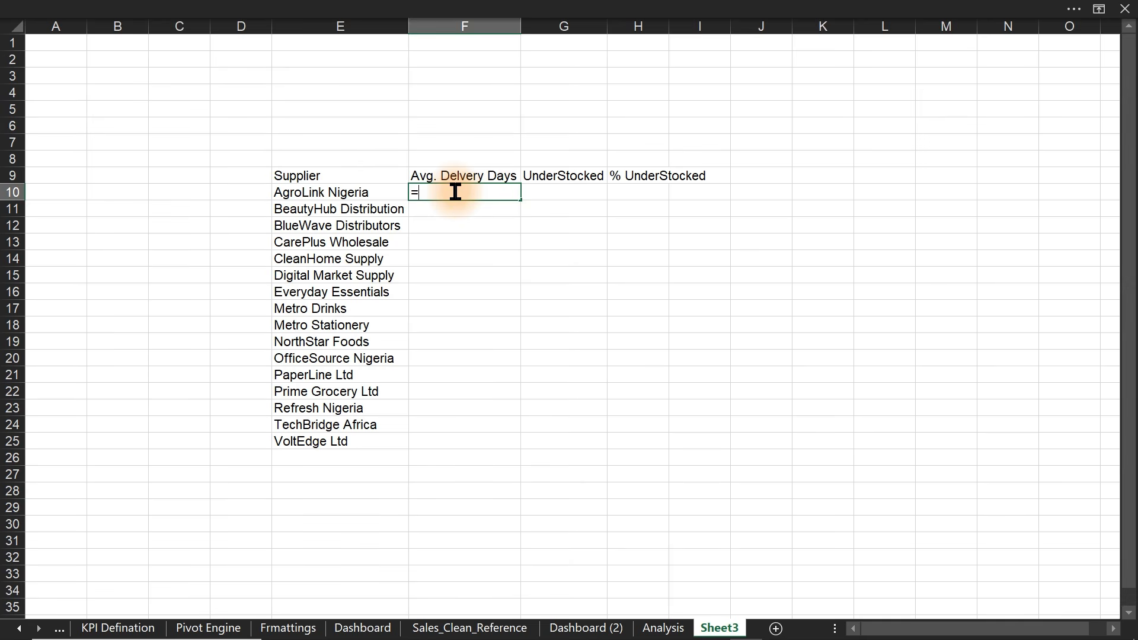
click(662, 628)
drag(778, 248, 778, 545)
key(Escape)
text(=)
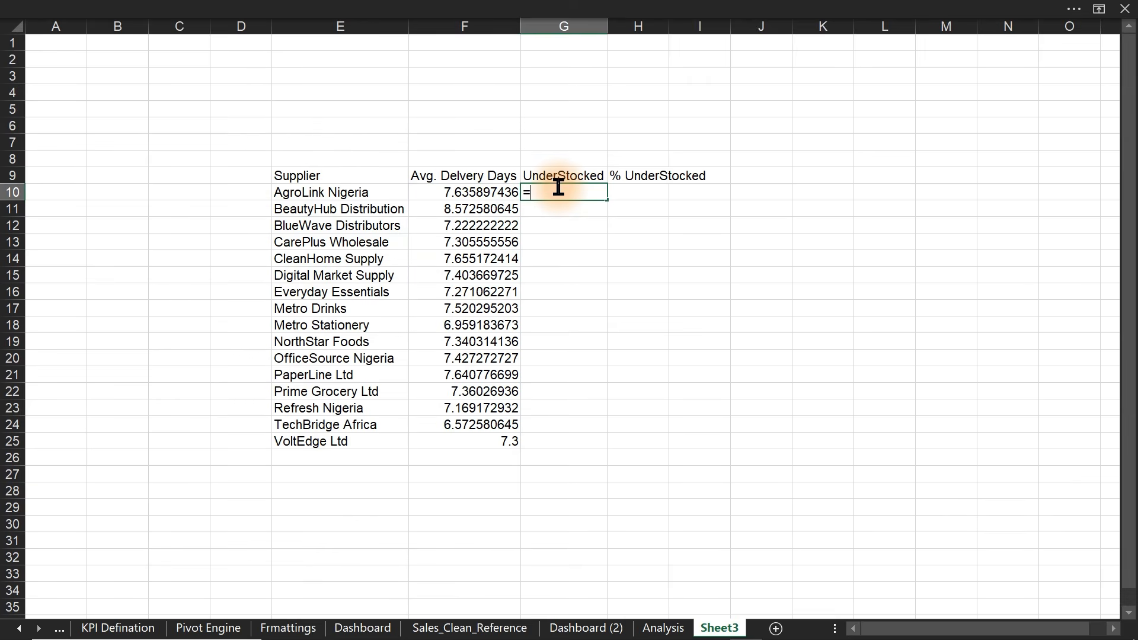
click(663, 628)
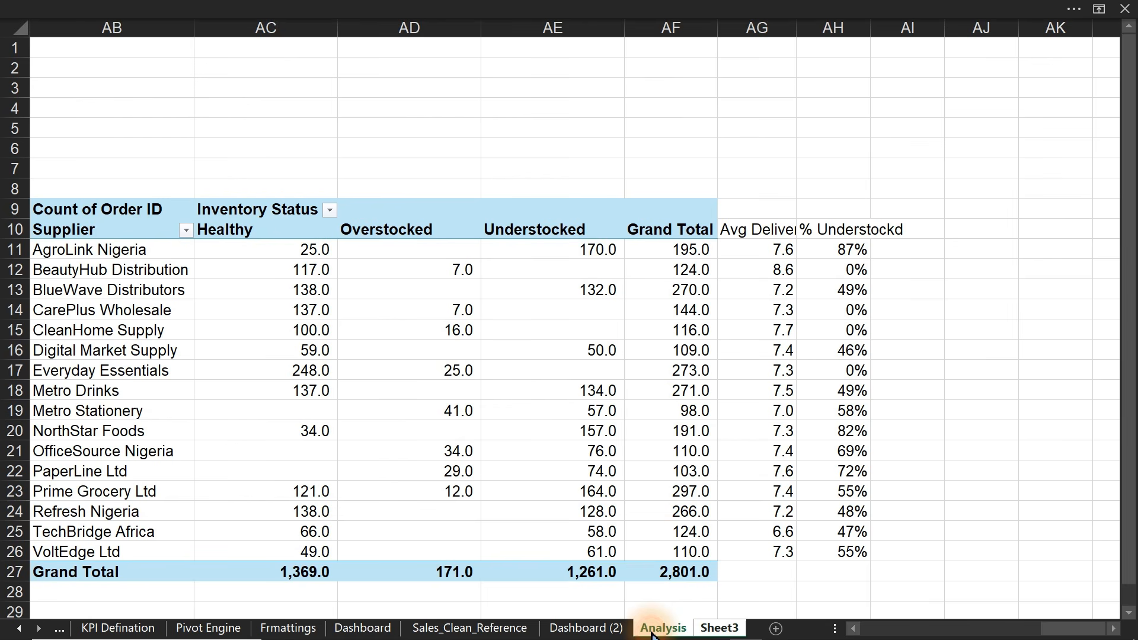
drag(563, 249, 579, 550)
key(Return)
- Fill H10 onward with the understocked percentages from Analysis AH11:AH26
click(628, 196)
text(=)
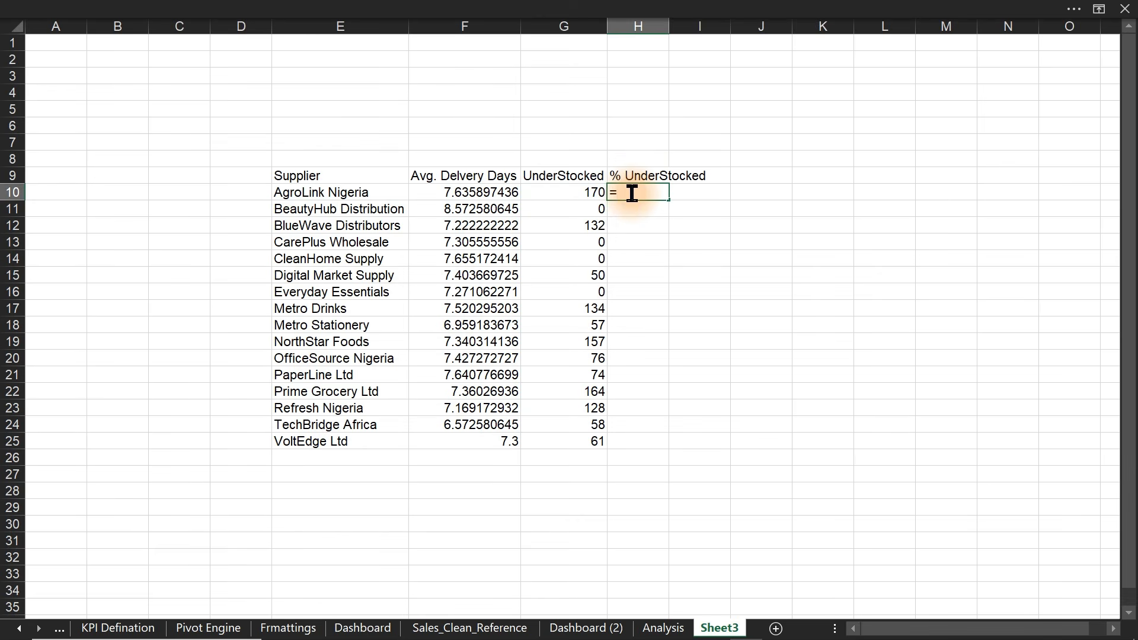
click(659, 627)
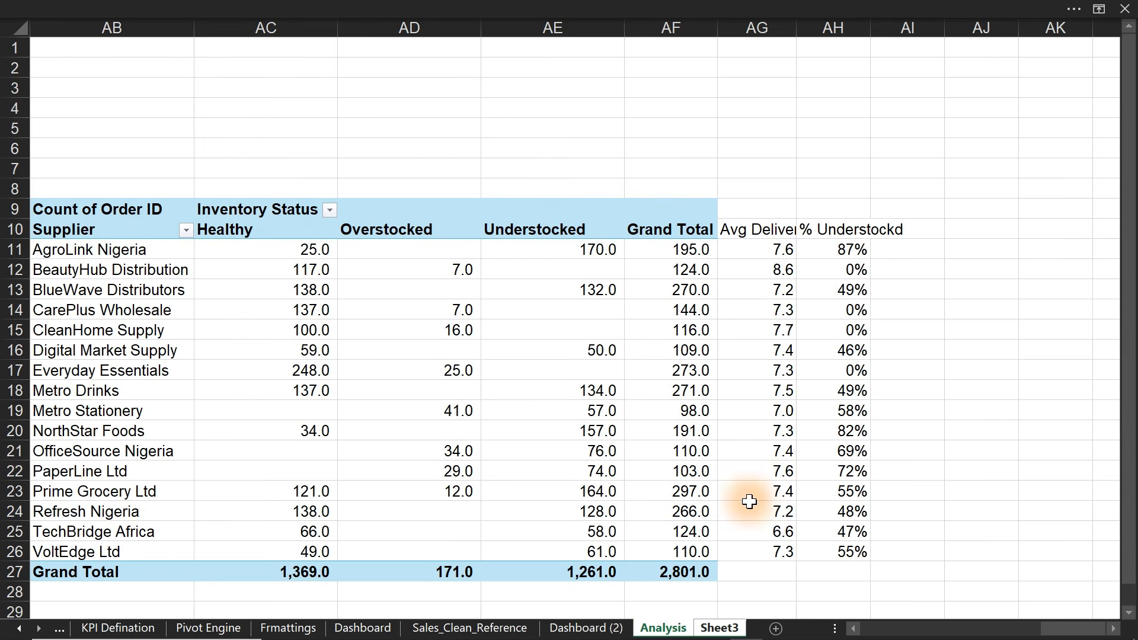
drag(854, 248, 852, 549)
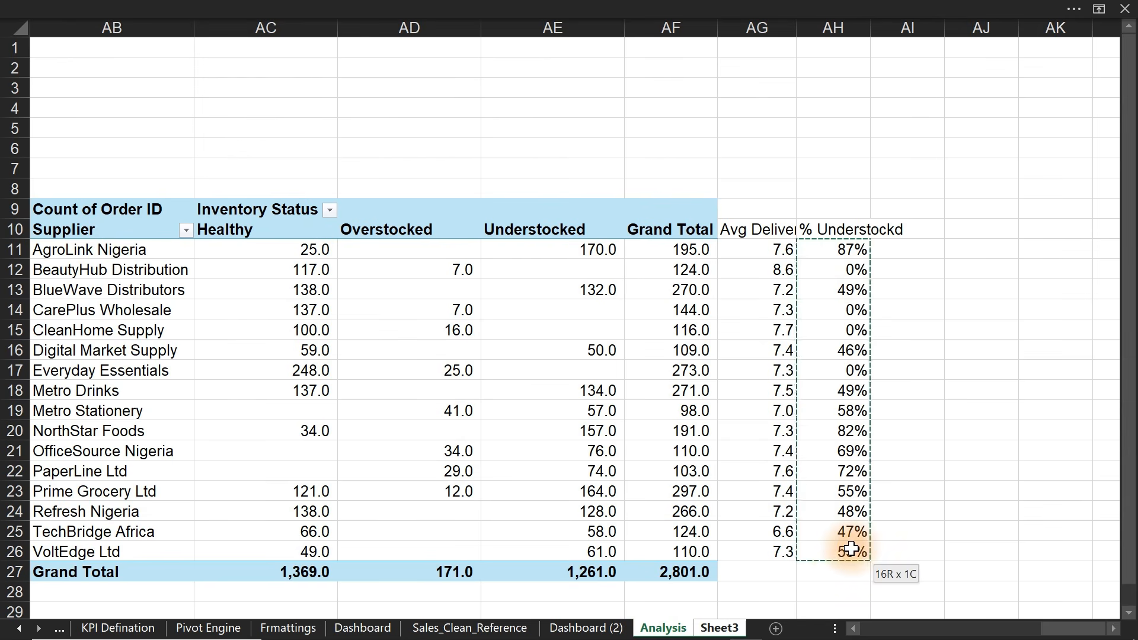
key(Return)
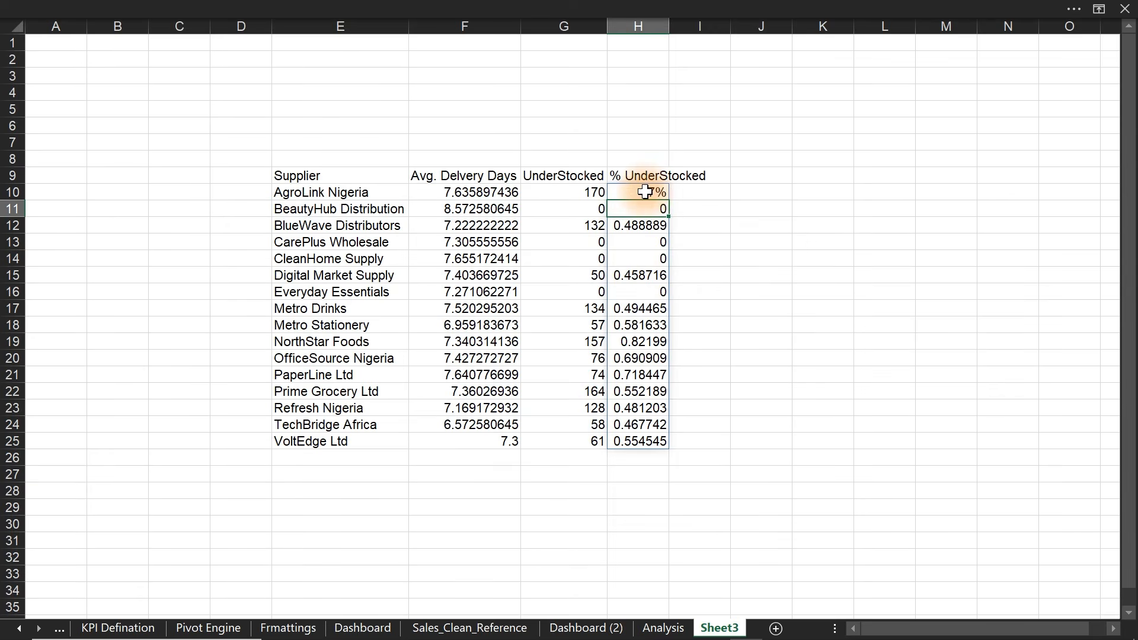
- Format the values in H10:H25 as percentages
drag(645, 191, 646, 441)
click(383, 9)
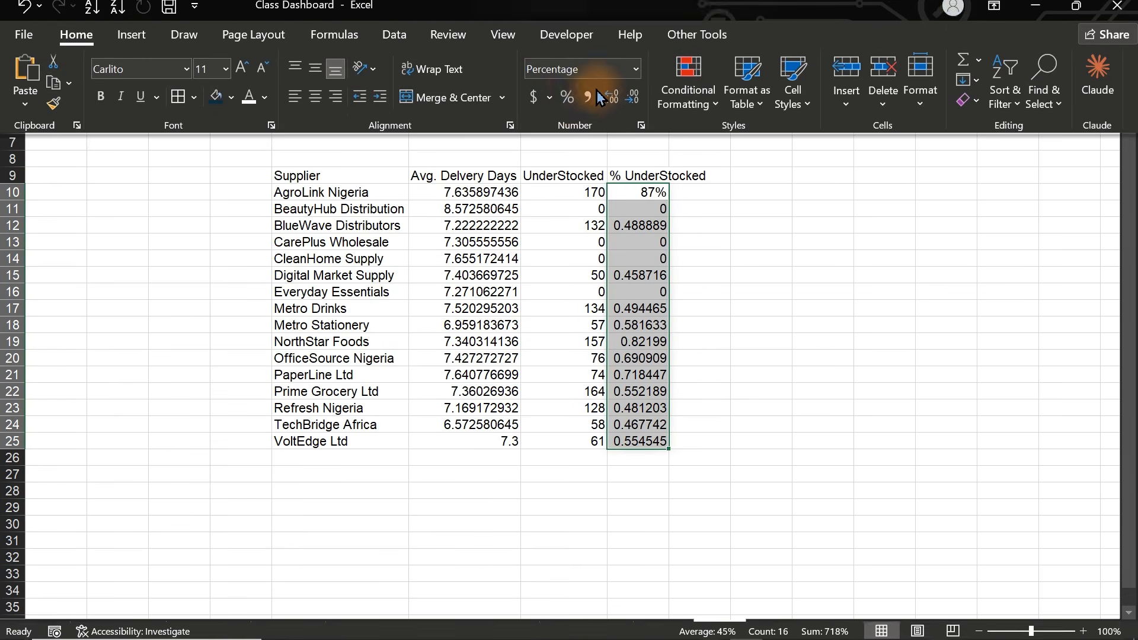
click(568, 106)
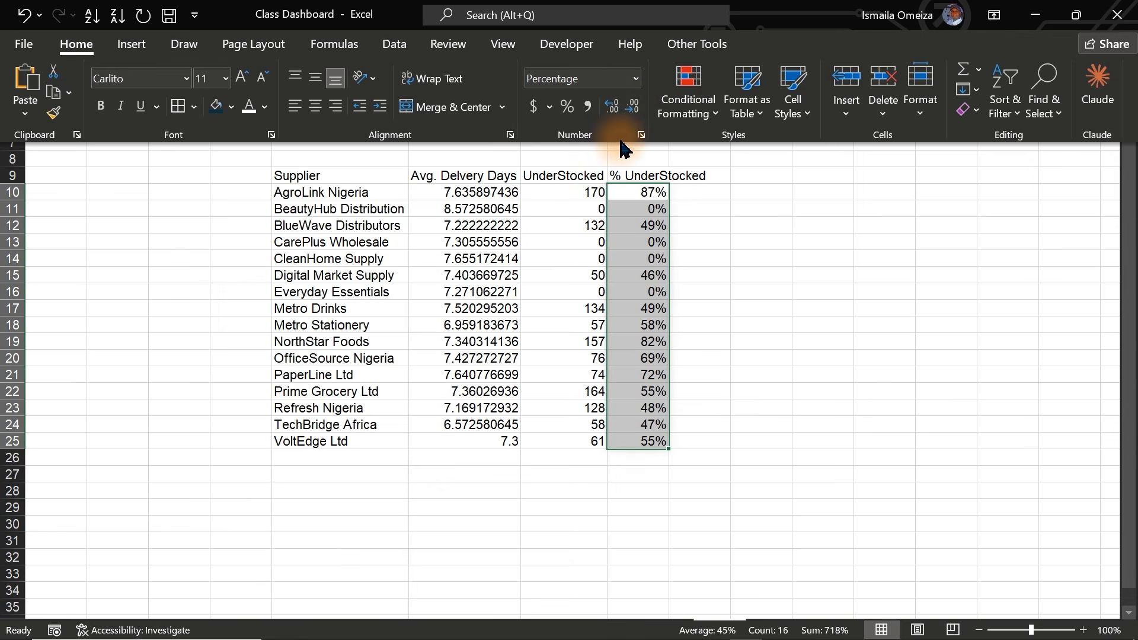
click(558, 196)
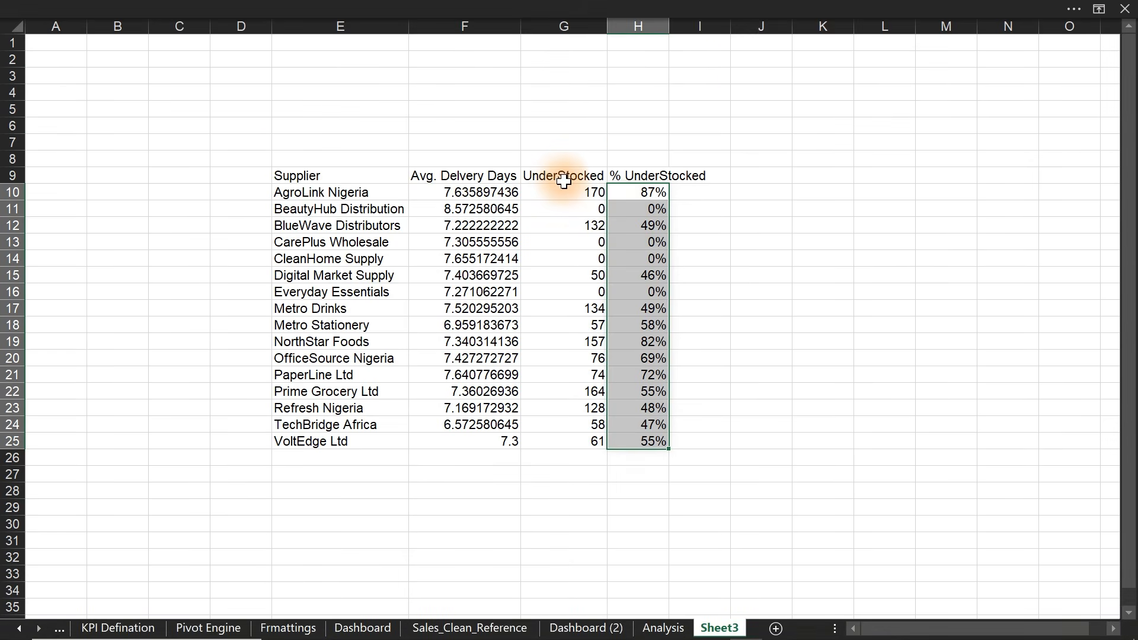
- Give the understocked counts G10:G25 comma style with one decimal place
drag(563, 192, 564, 437)
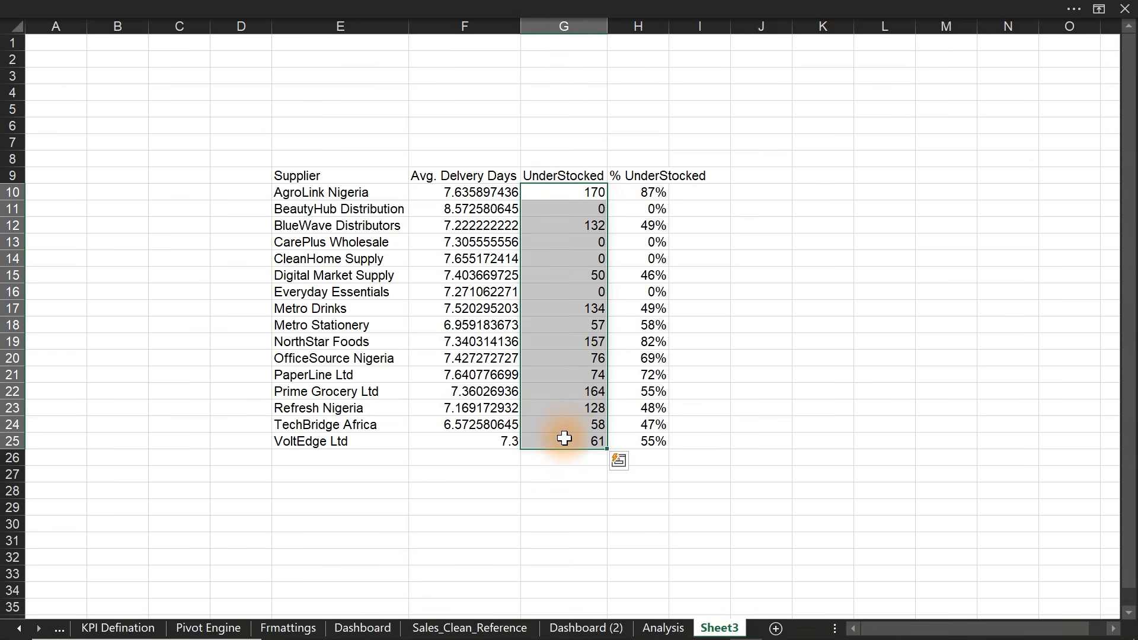
click(465, 9)
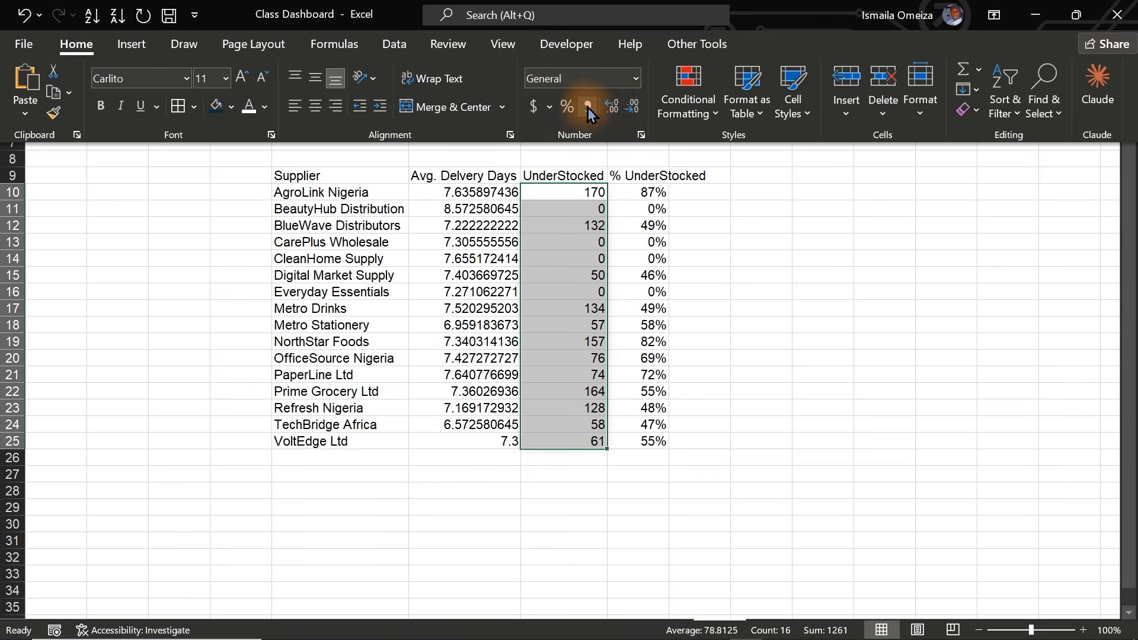
click(588, 108)
click(633, 109)
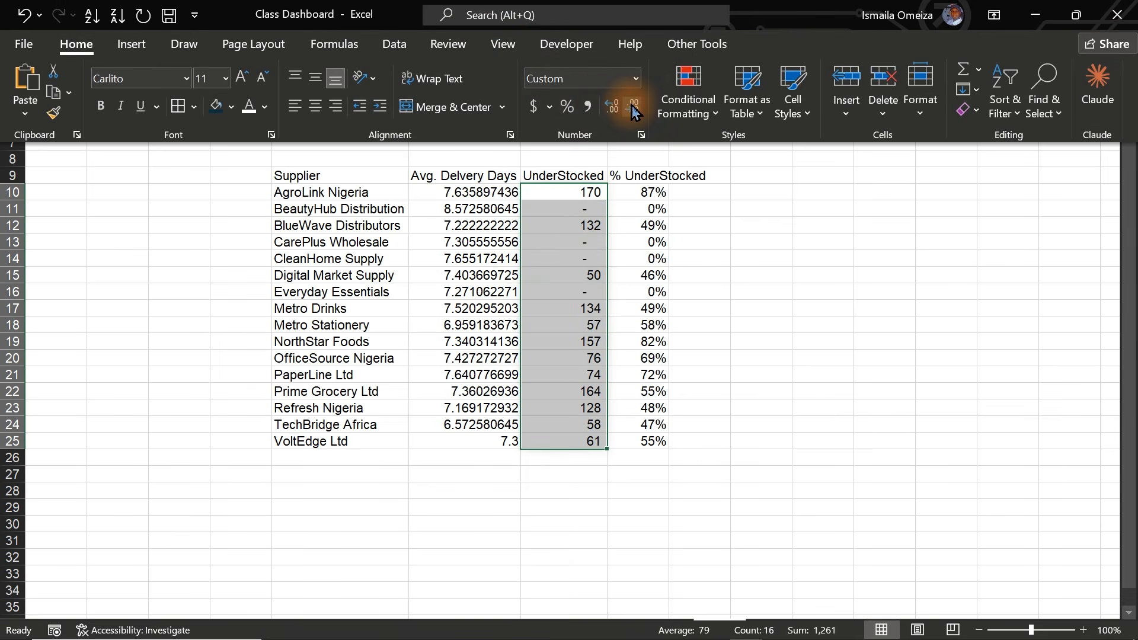
click(575, 303)
- Format the delivery averages F10:F25 as numbers rounded to one decimal place
click(464, 193)
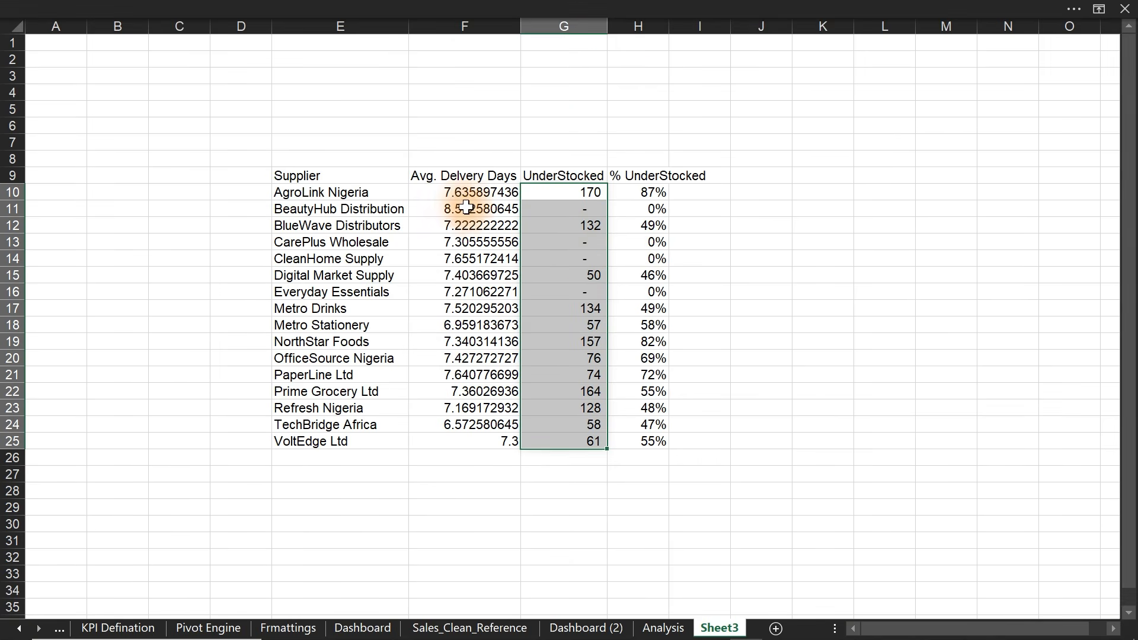
drag(463, 193, 470, 445)
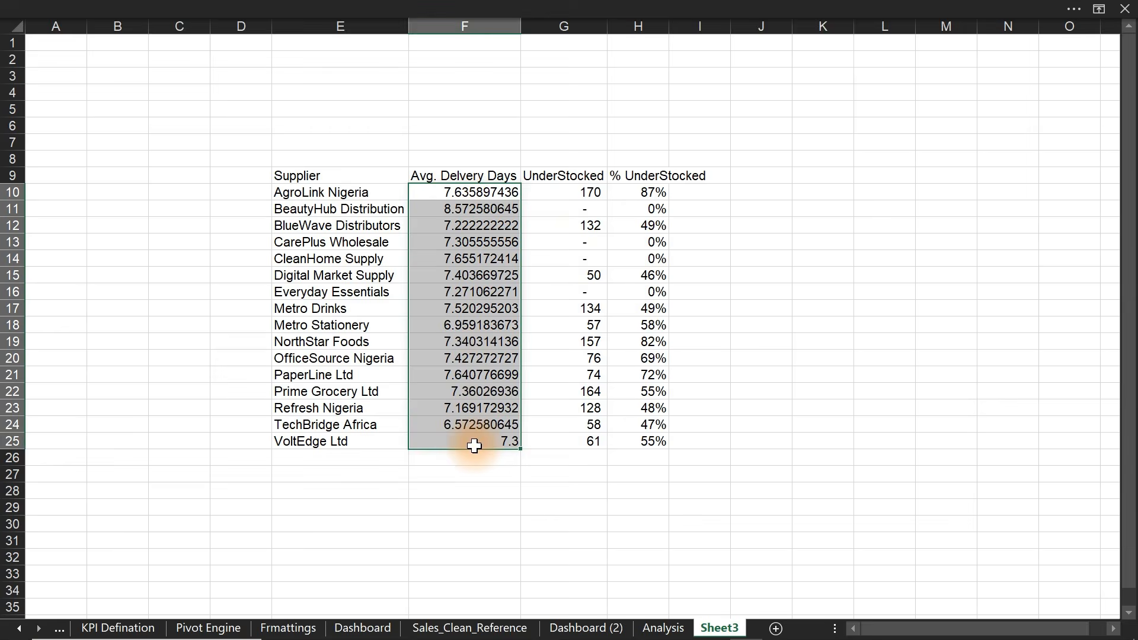
click(523, 8)
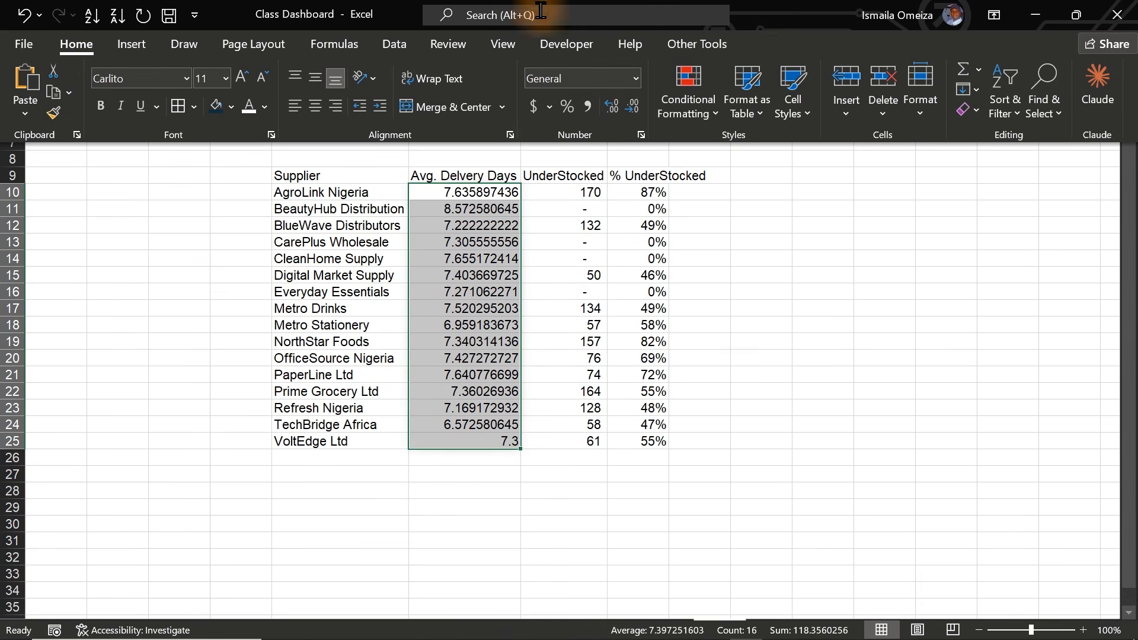
click(617, 115)
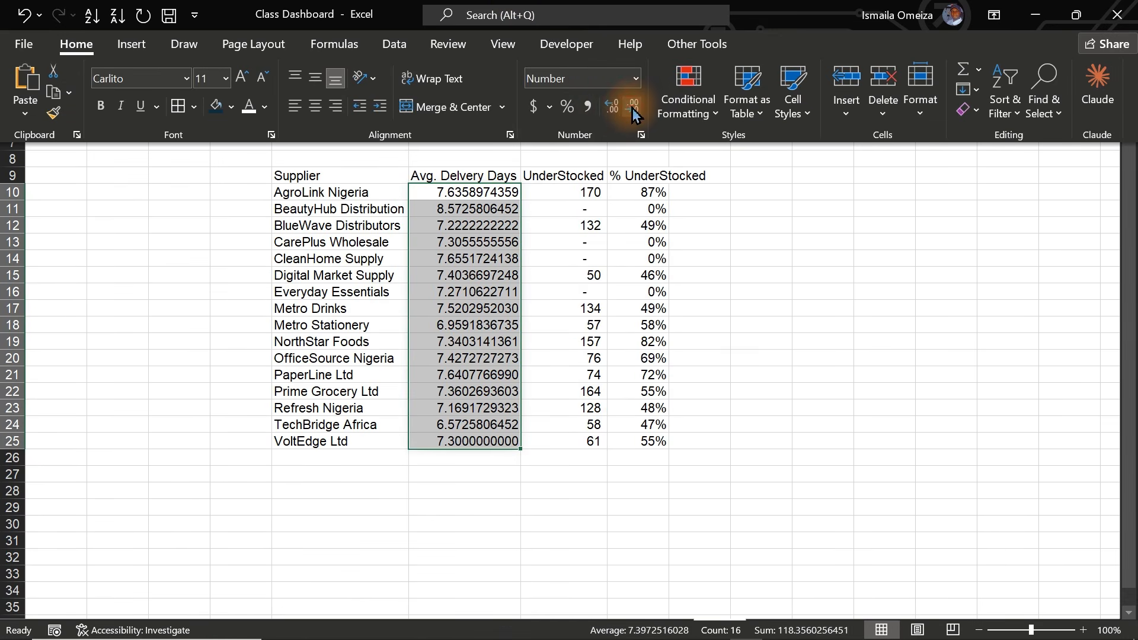
double_click(633, 108)
double_click(633, 108)
double_click(633, 108)
double_click(633, 108)
click(633, 108)
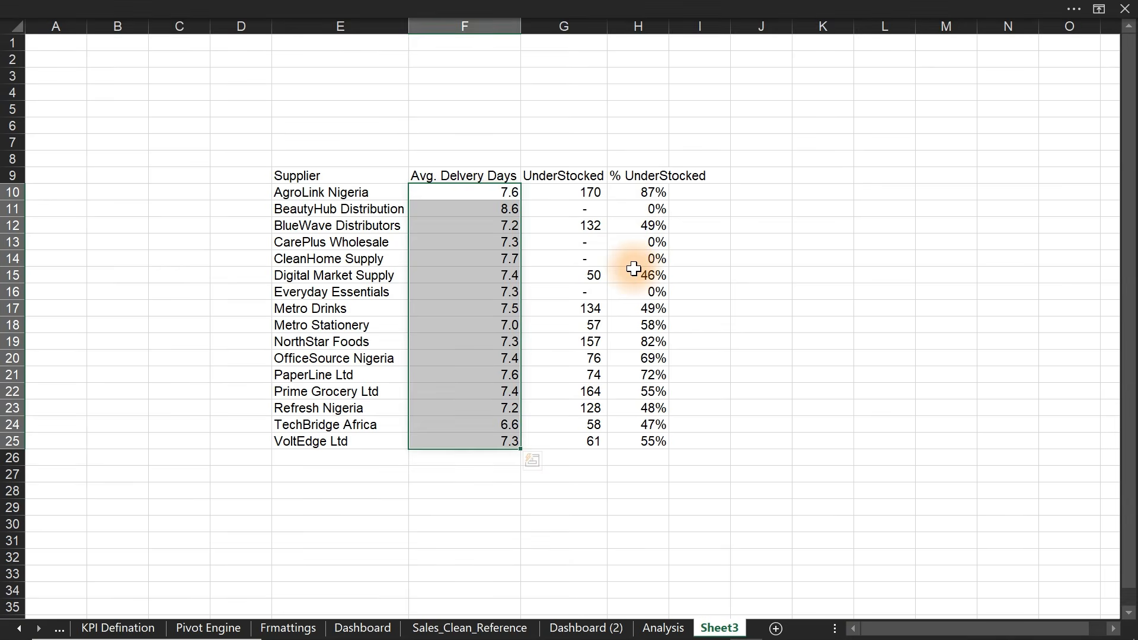
click(634, 268)
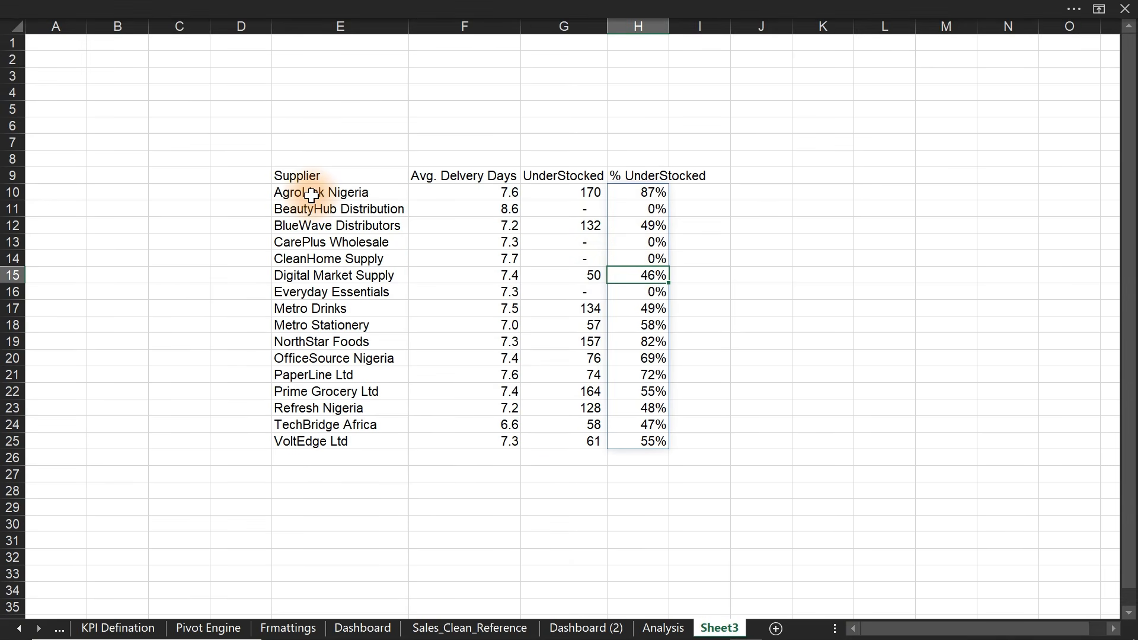
- Bold the header cells E9:H9, make row 9 taller, and auto-fit columns E through H
drag(275, 170, 662, 174)
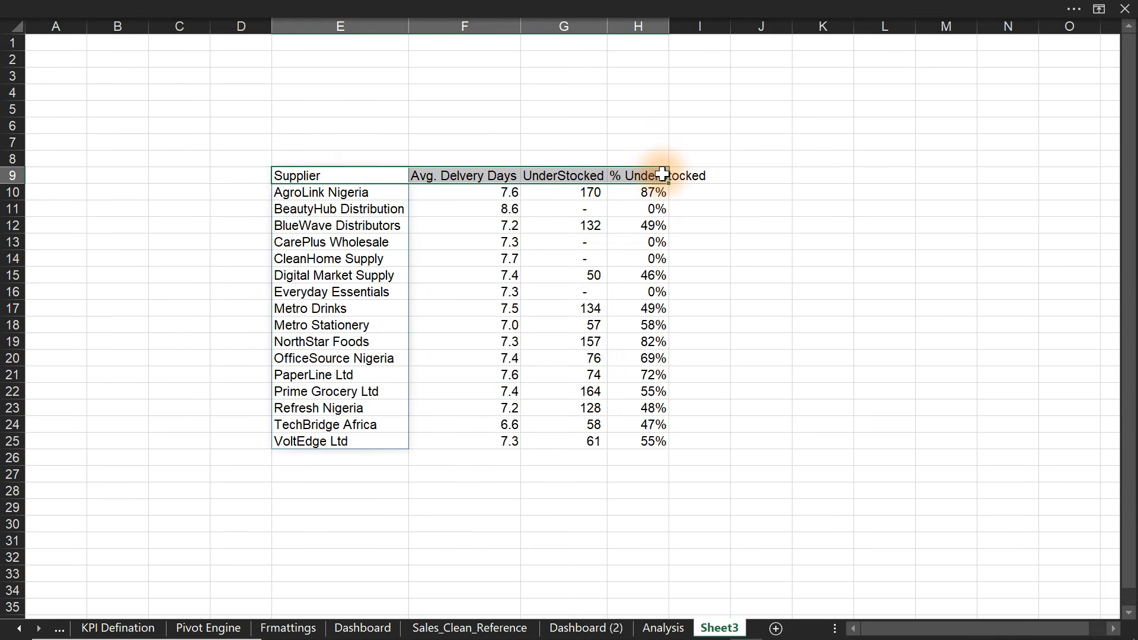
key(ctrl+b)
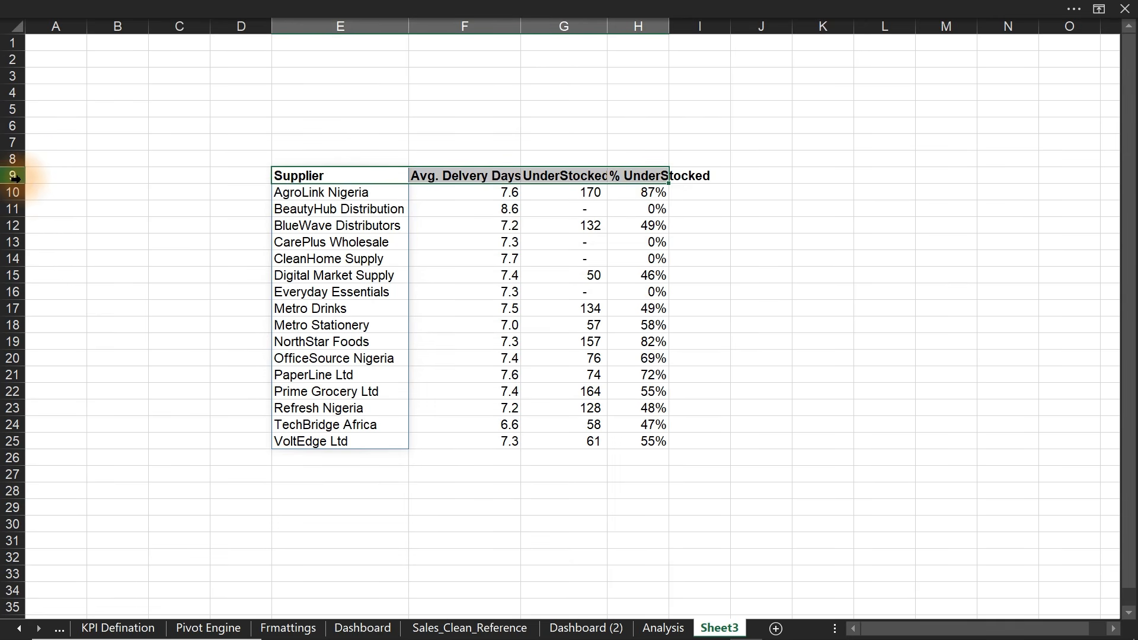
drag(23, 182, 23, 193)
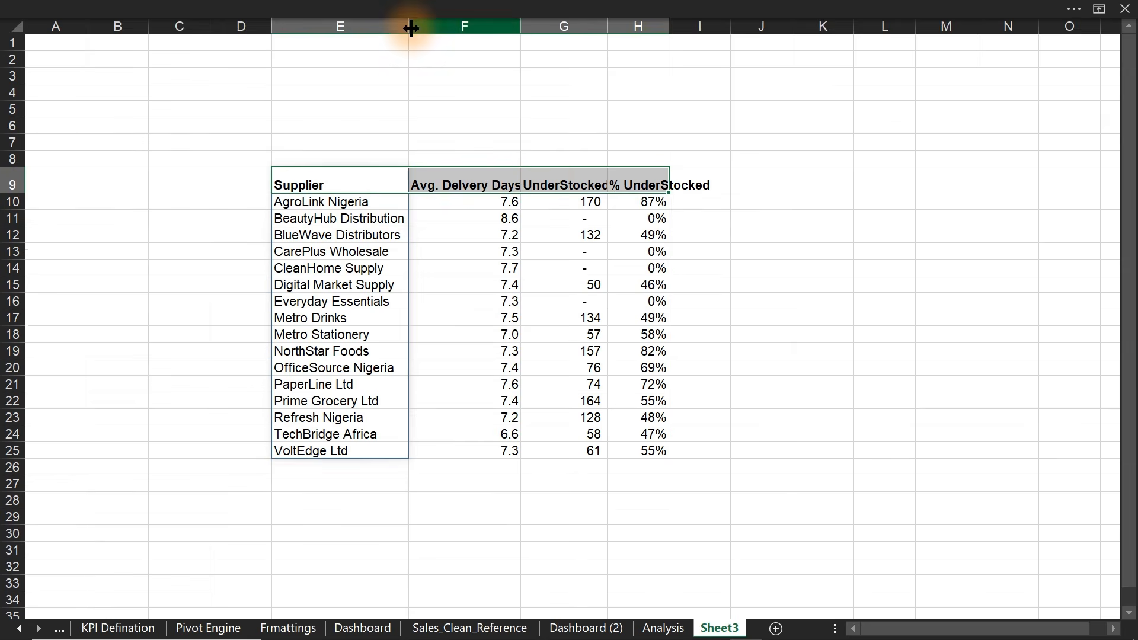
drag(383, 23, 643, 26)
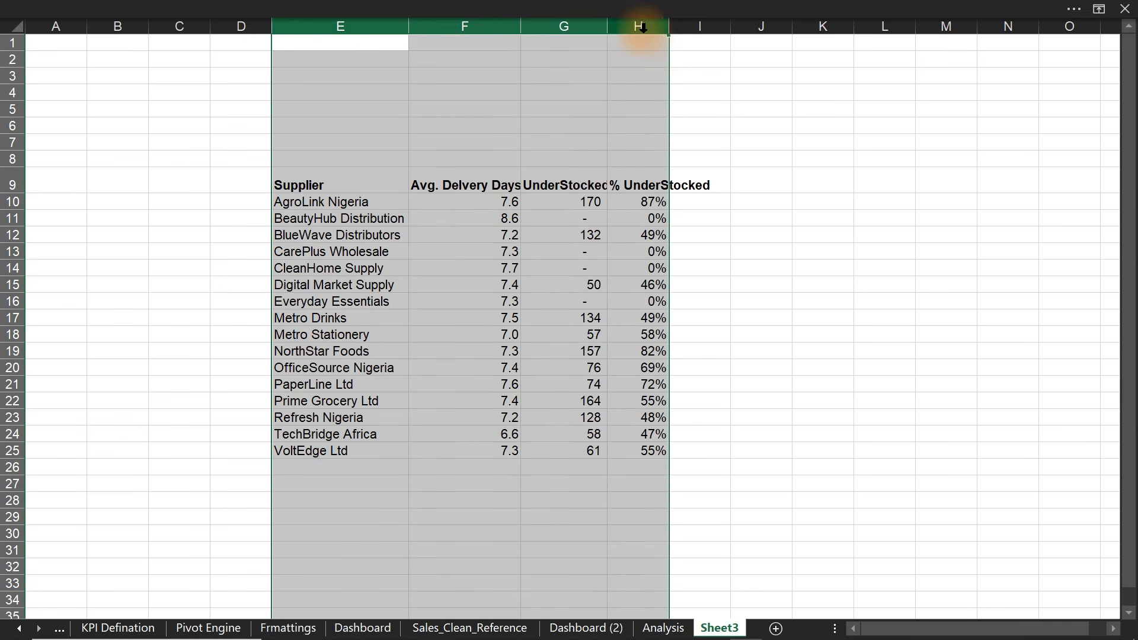
double_click(605, 33)
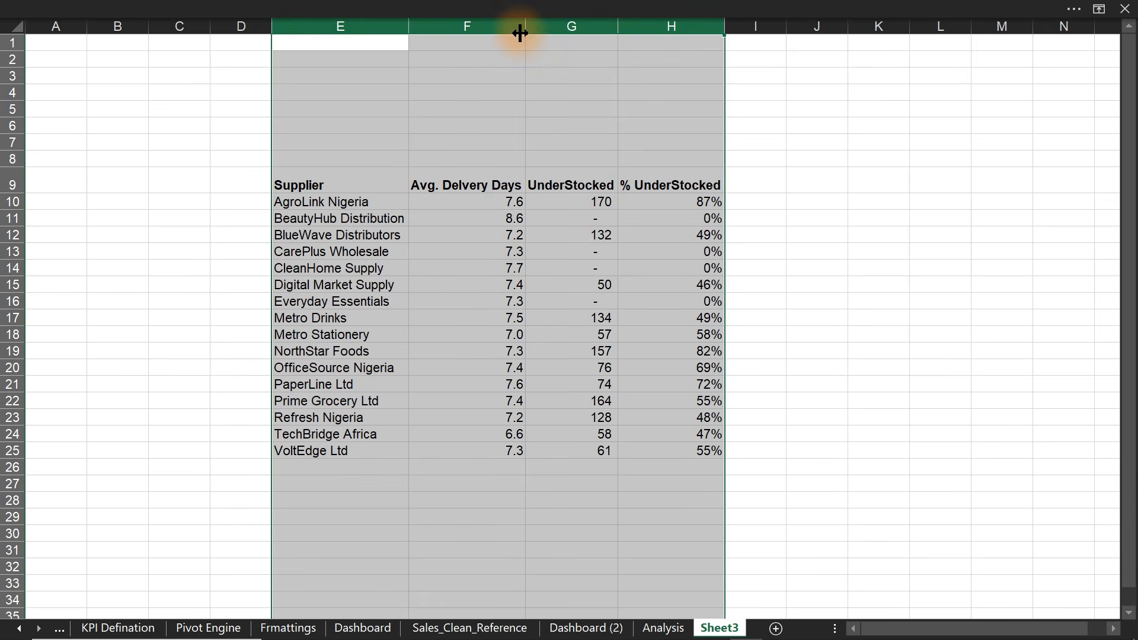
click(497, 251)
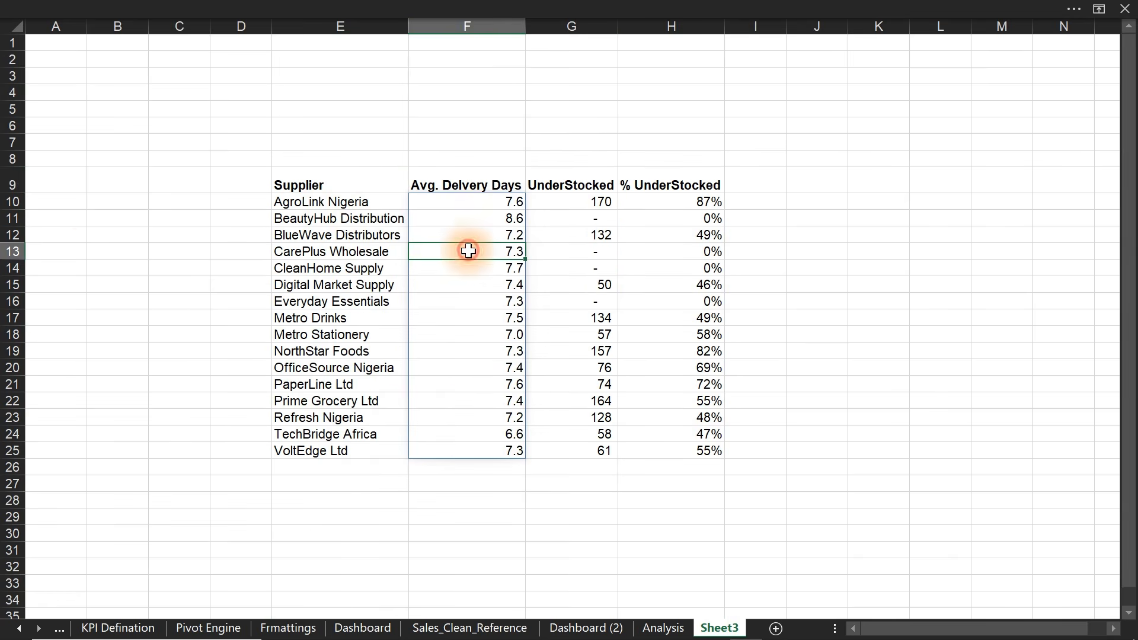
- Heighten rows 10–25 to 20 pt, hide Sheet3's gridlines, and copy the table E9:H25
drag(13, 202, 20, 464)
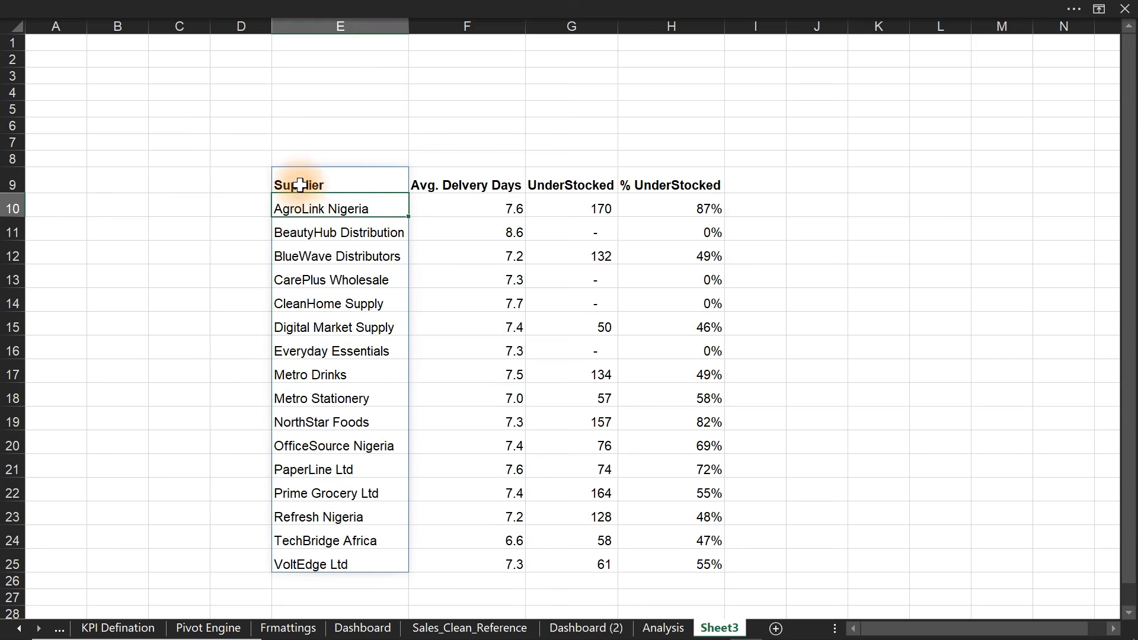
drag(299, 187, 635, 394)
click(635, 398)
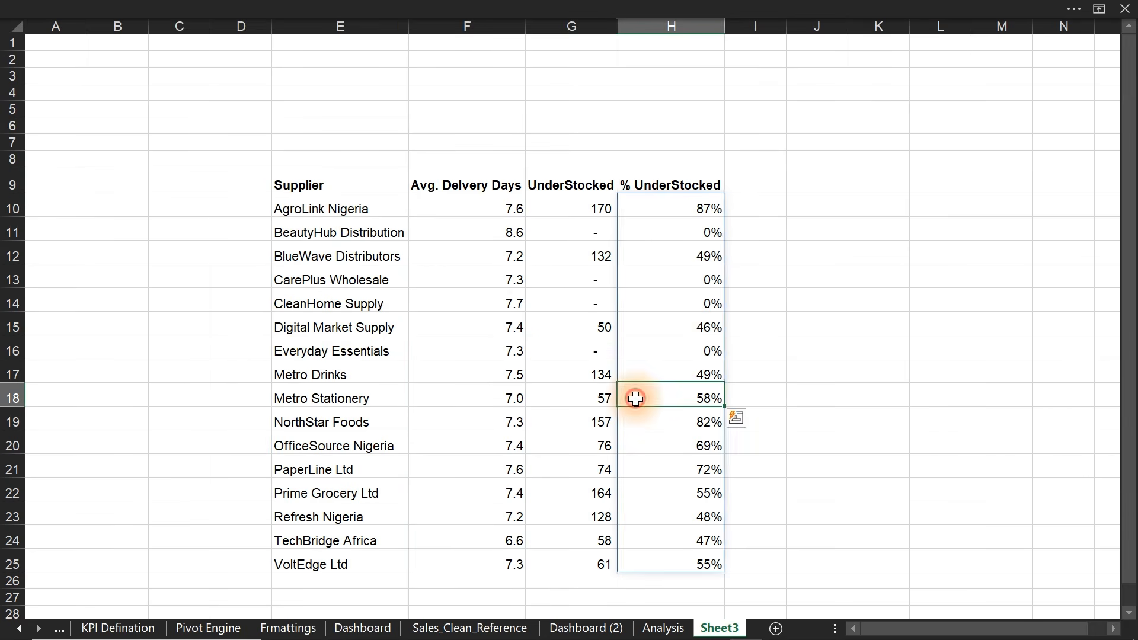
click(426, 6)
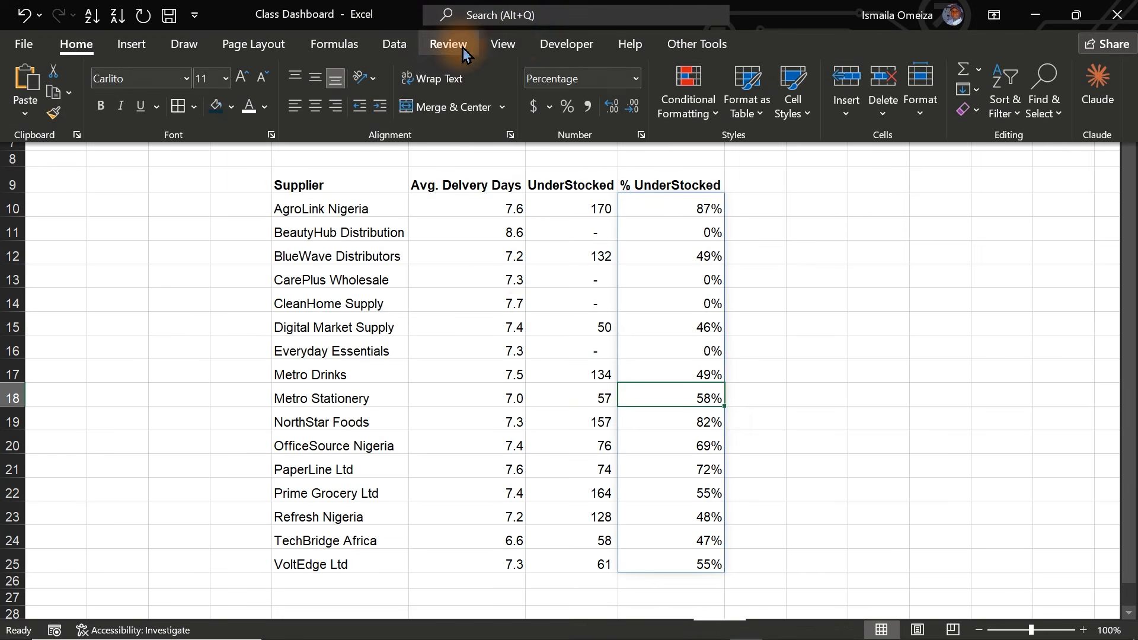
click(504, 44)
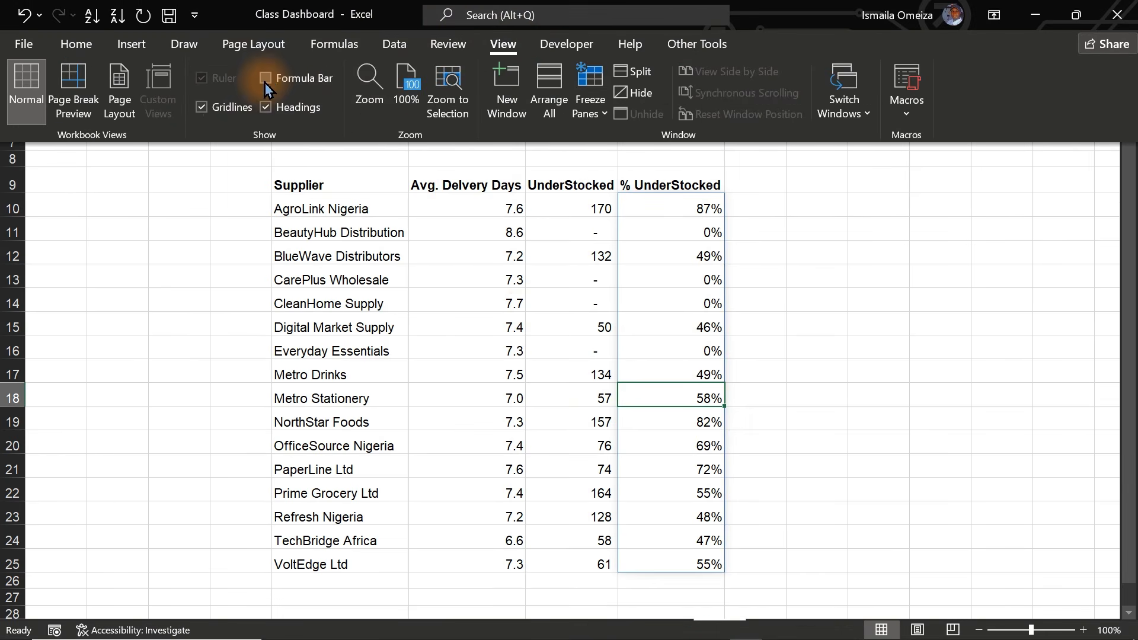
click(212, 109)
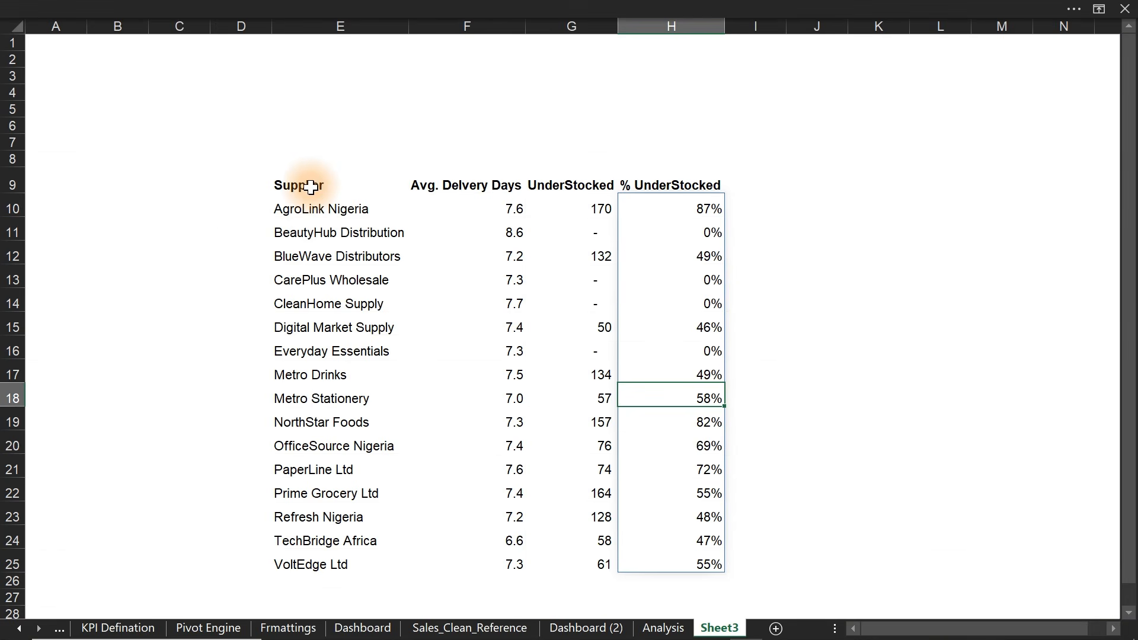
drag(300, 184, 687, 559)
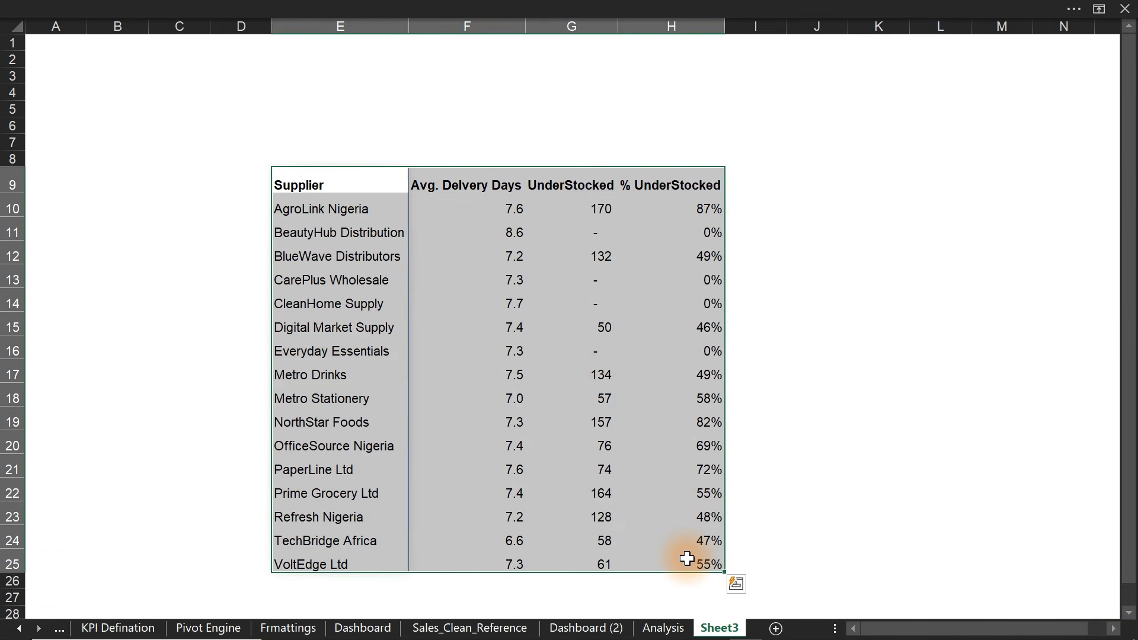
key(ctrl+c)
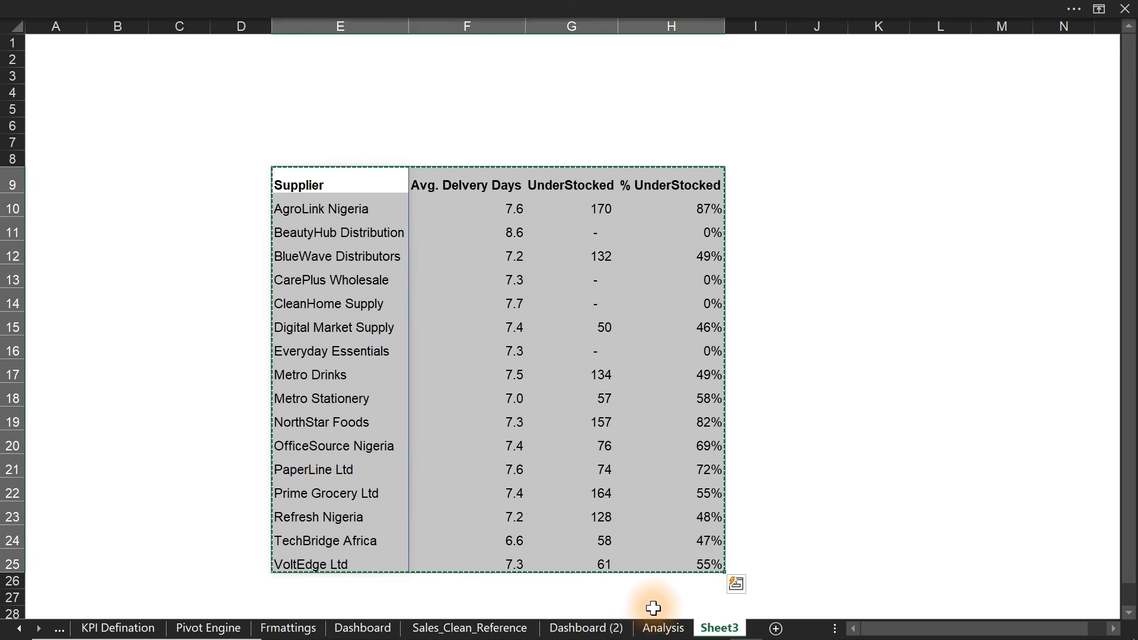
- Paste the supplier table as a linked picture on Dashboard (2), placed right of the charts
click(584, 628)
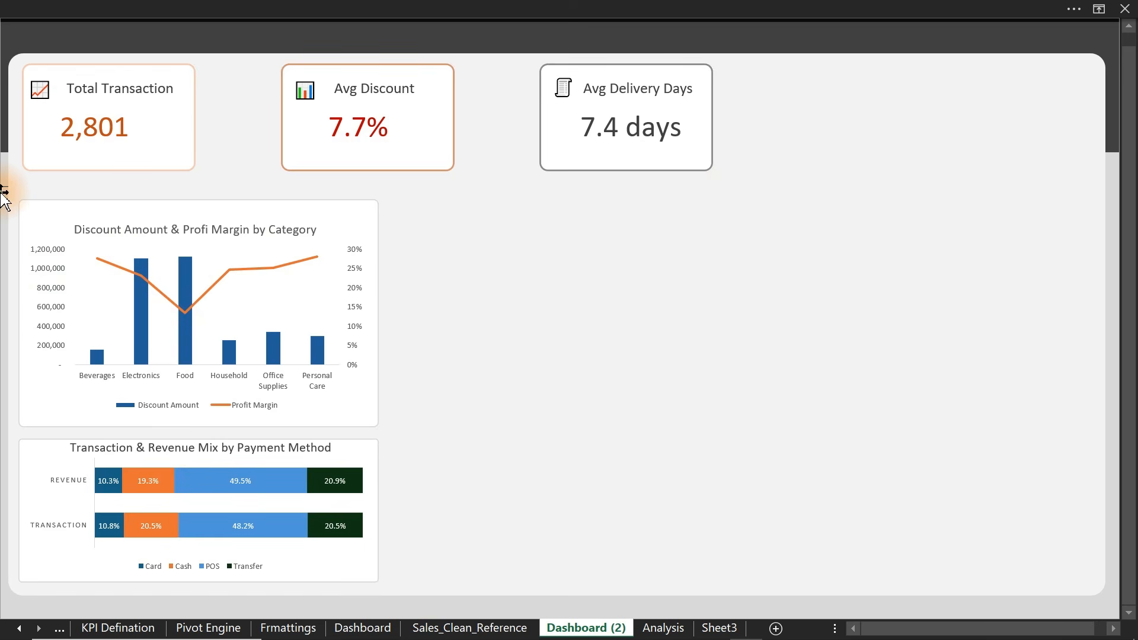
right_click(4, 192)
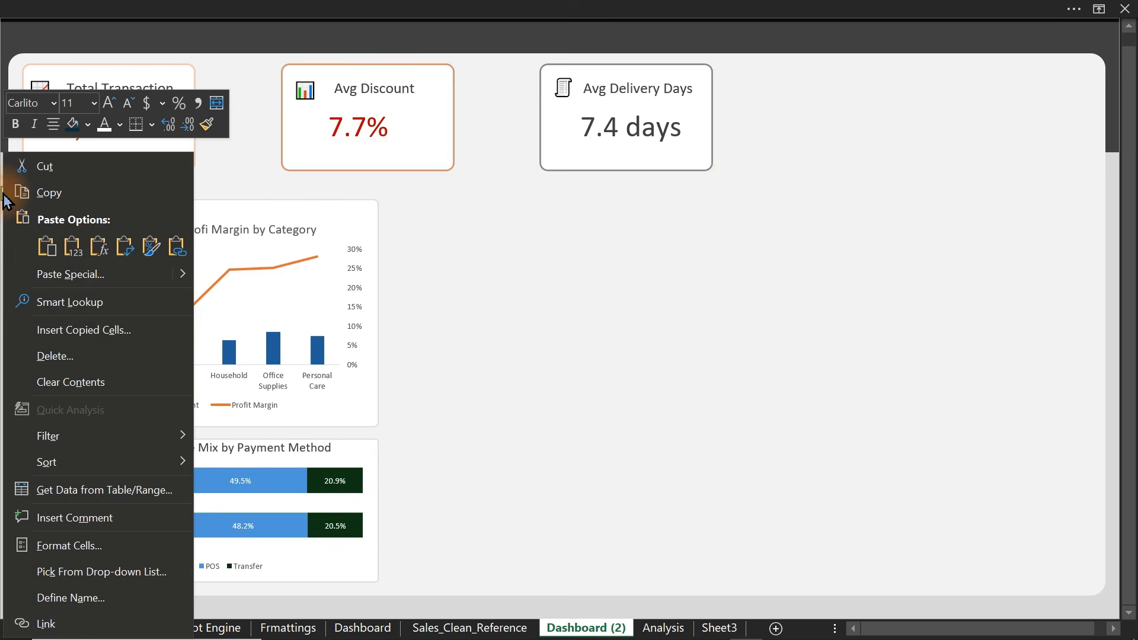
mouse_move(183, 275)
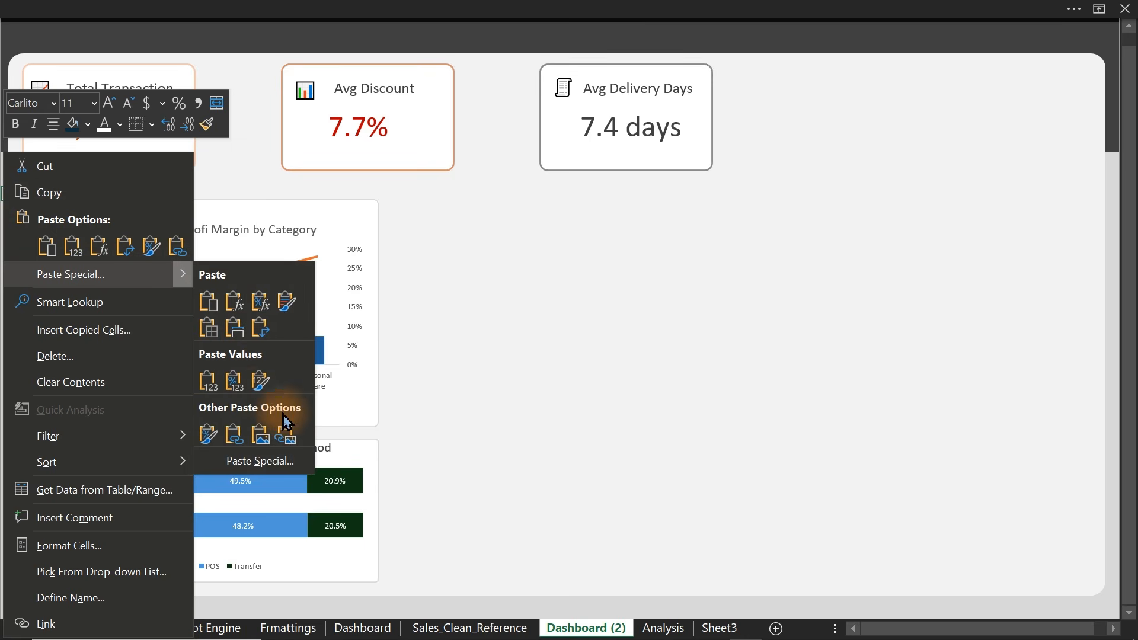
click(290, 438)
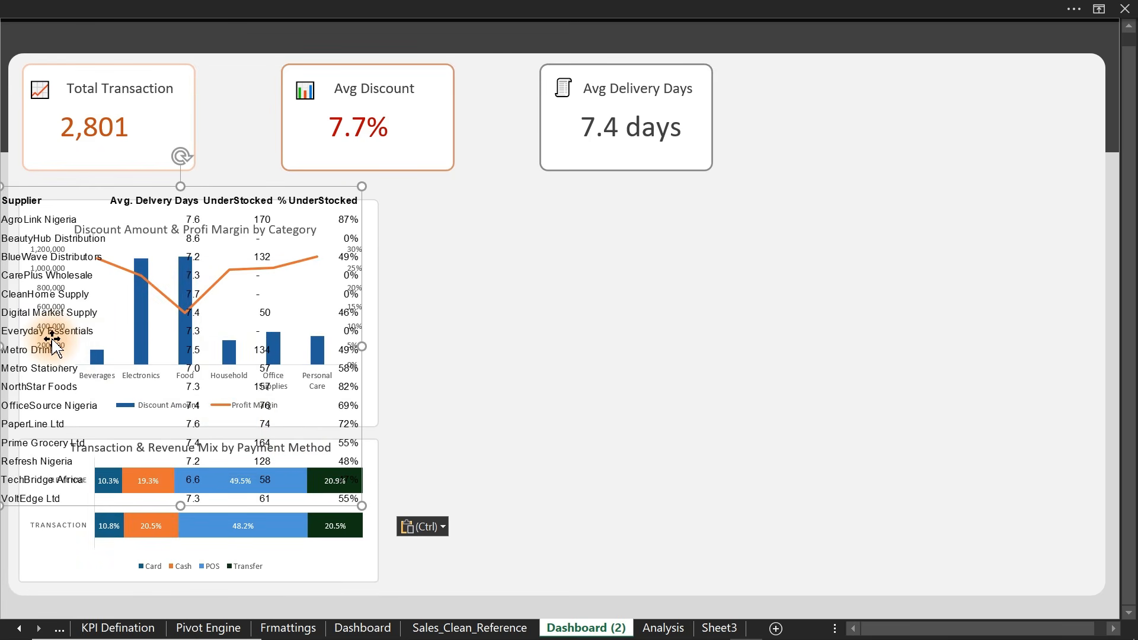
drag(42, 339, 450, 352)
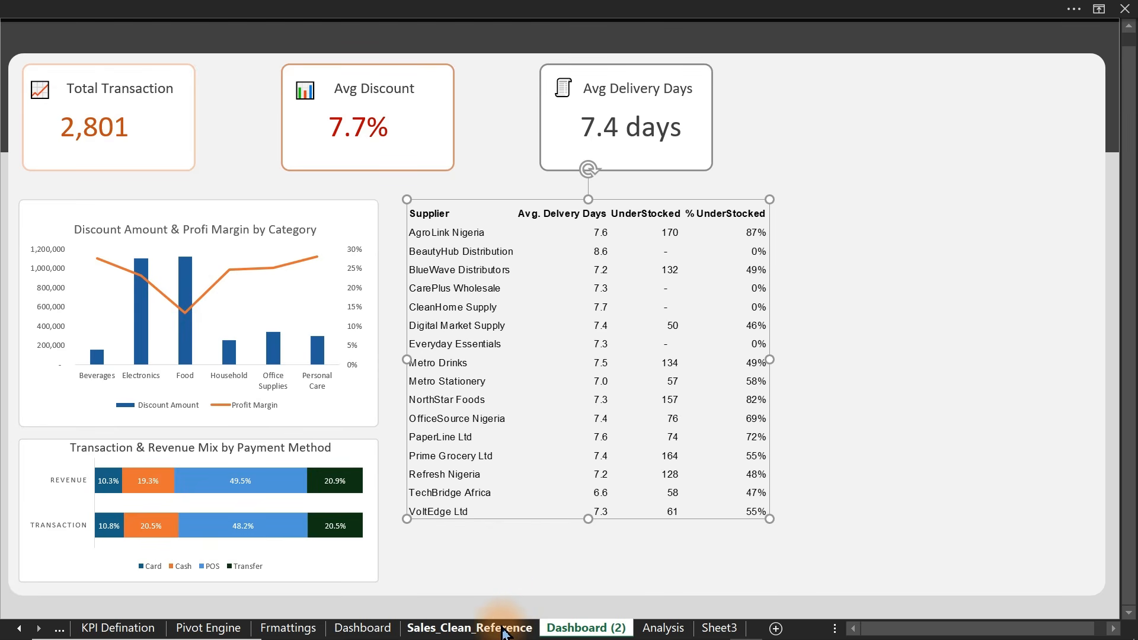
click(664, 628)
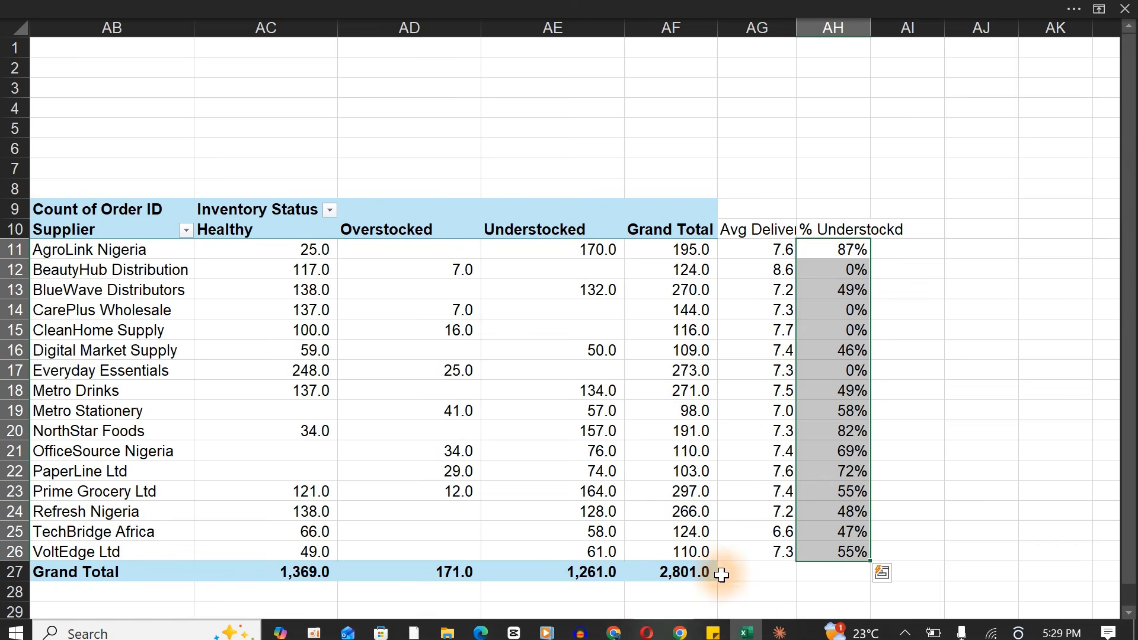
- Rename Sheet3 to Table
click(720, 629)
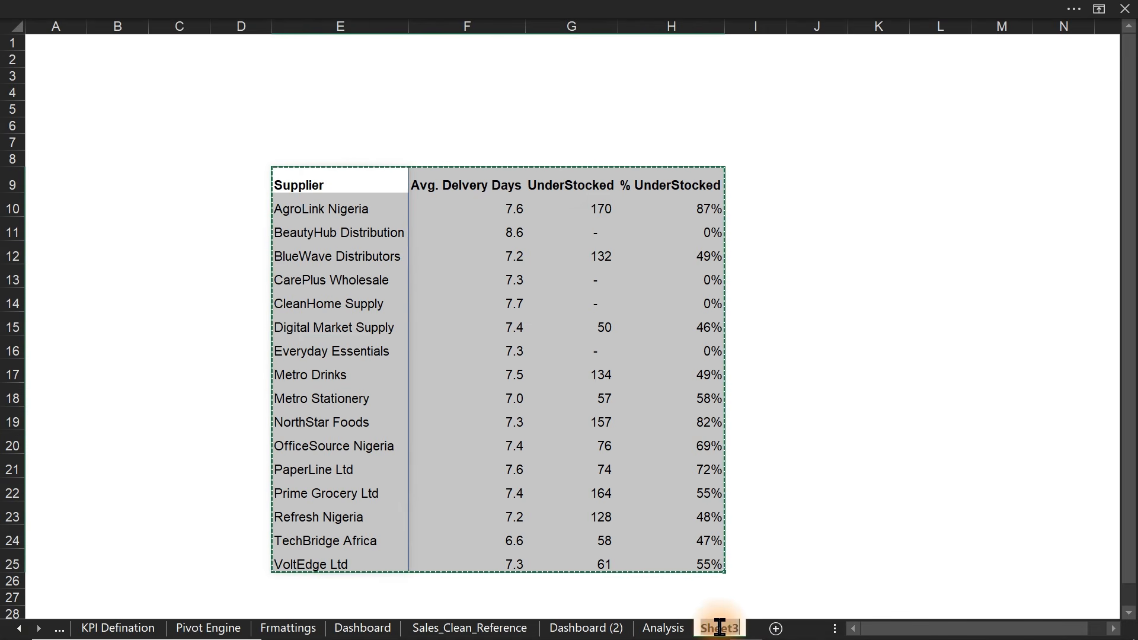
click(721, 630)
text(Table)
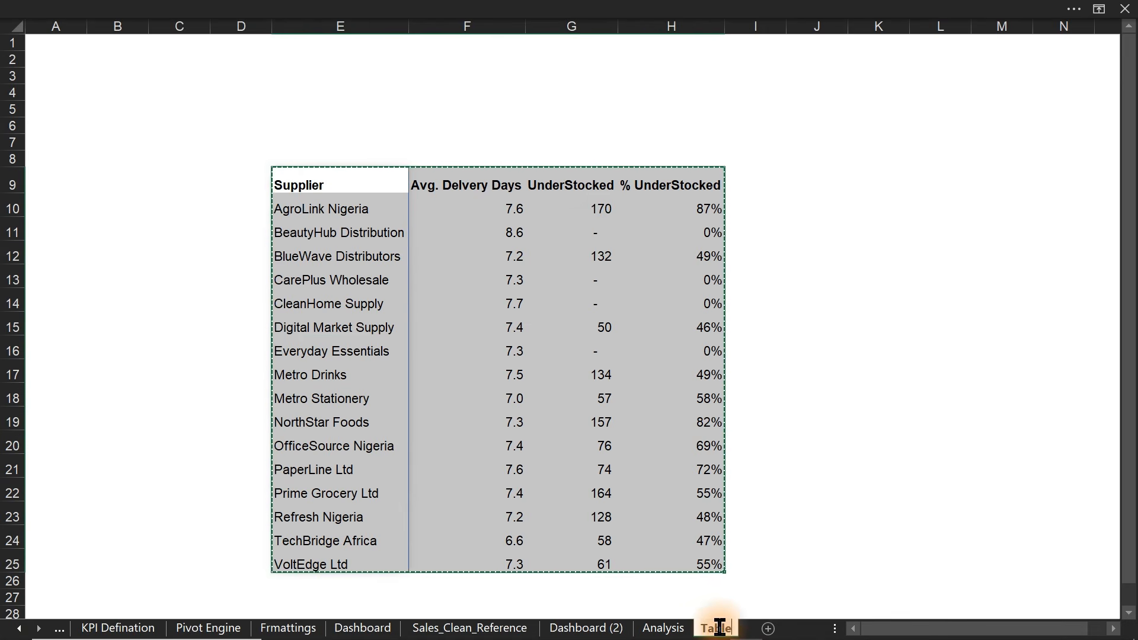
key(Return)
- Enlarge the table data font, fit column E to supplier names, and heighten rows 10–25
drag(321, 219, 656, 554)
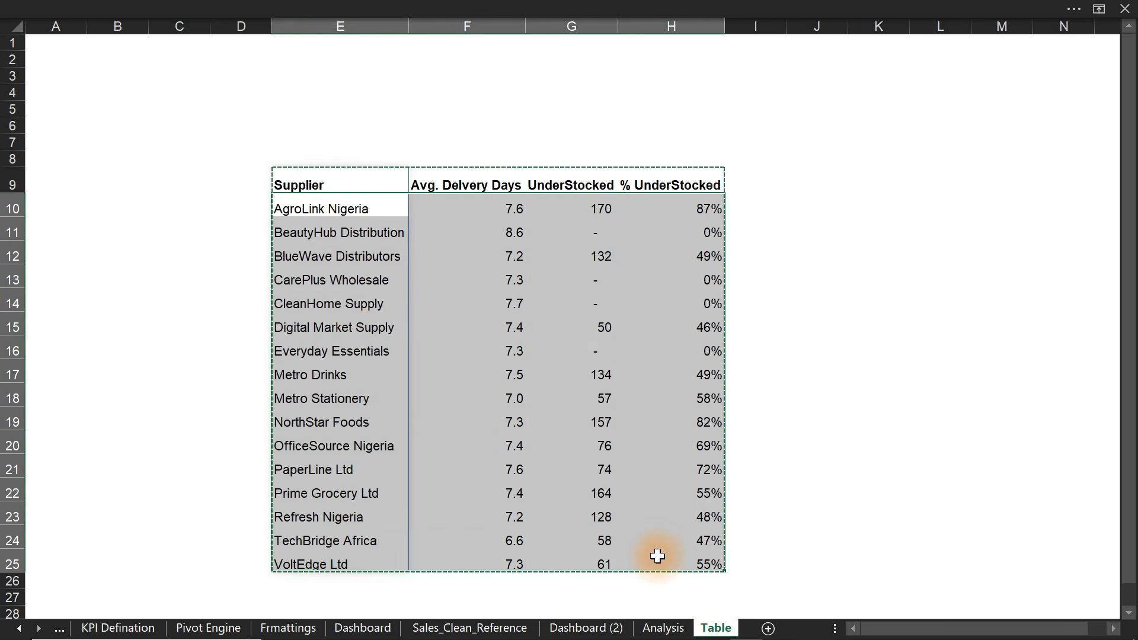
click(349, 8)
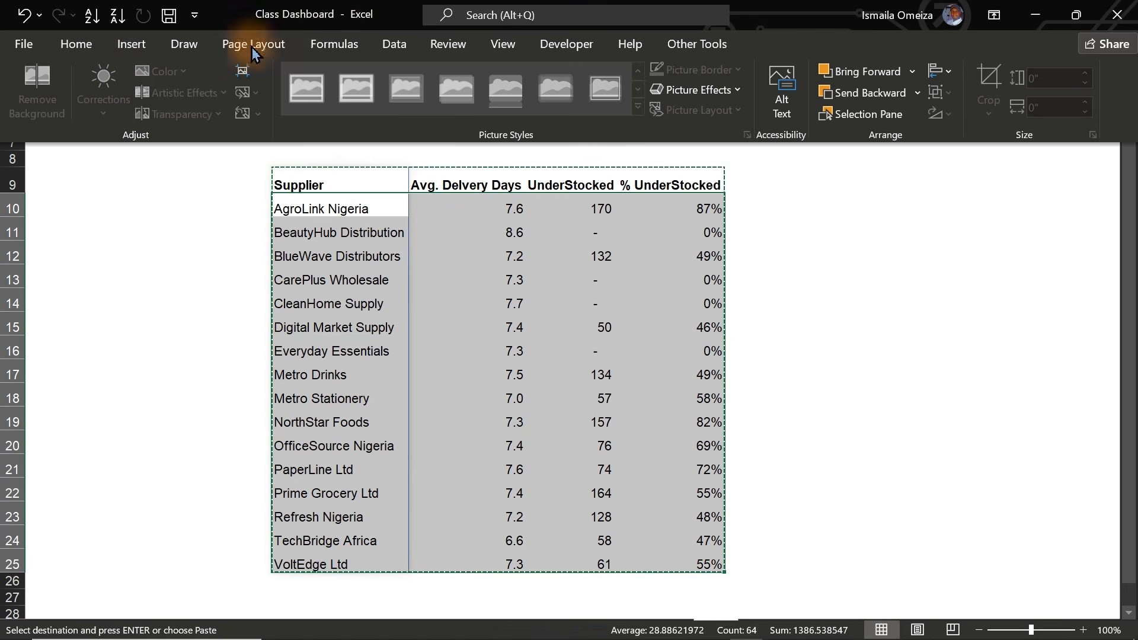
click(76, 44)
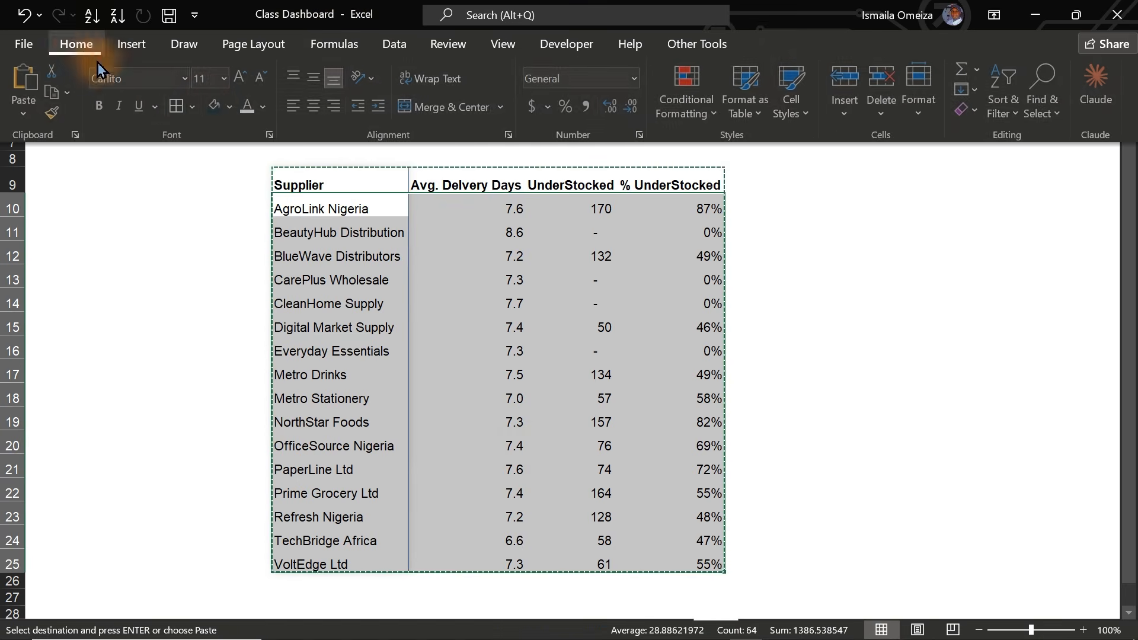
click(241, 78)
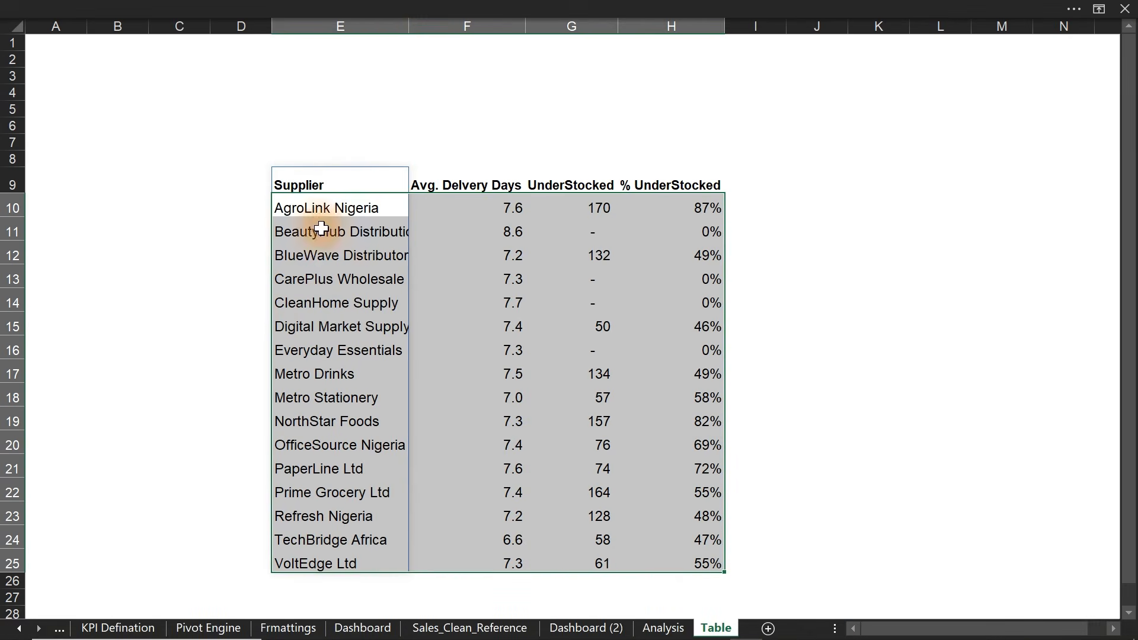
double_click(409, 22)
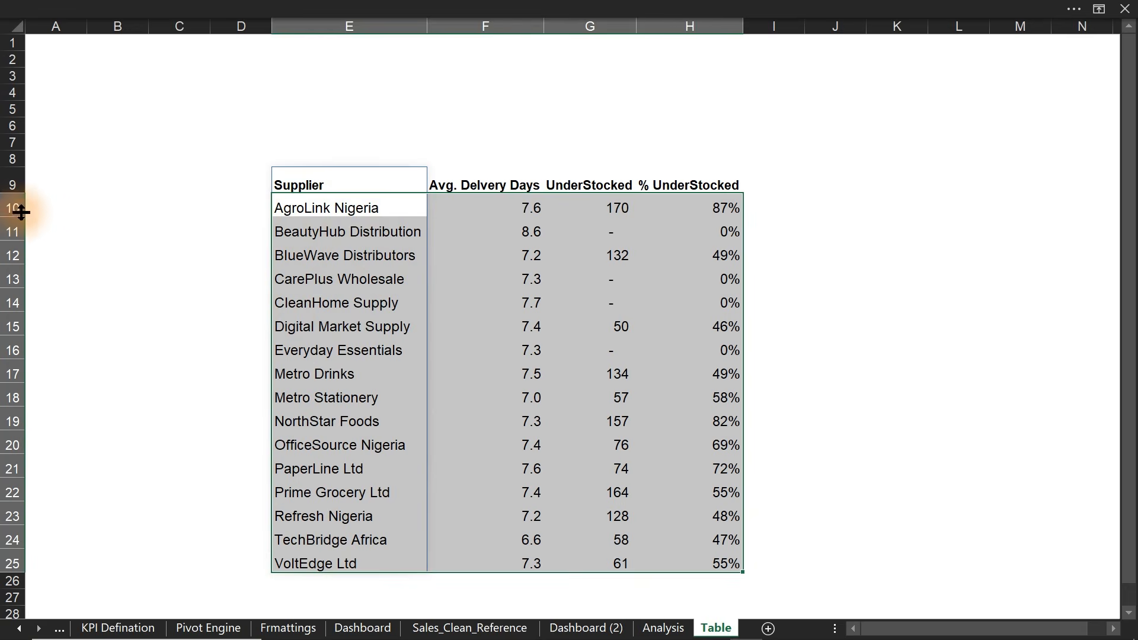
drag(14, 208, 12, 561)
drag(3, 386, 8, 390)
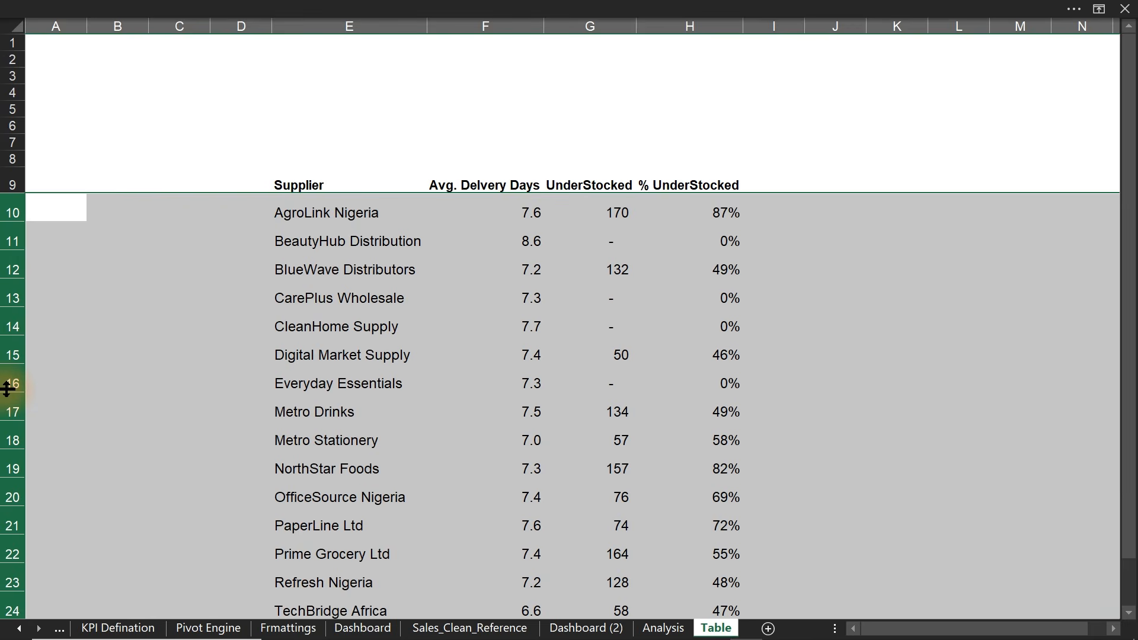
click(508, 241)
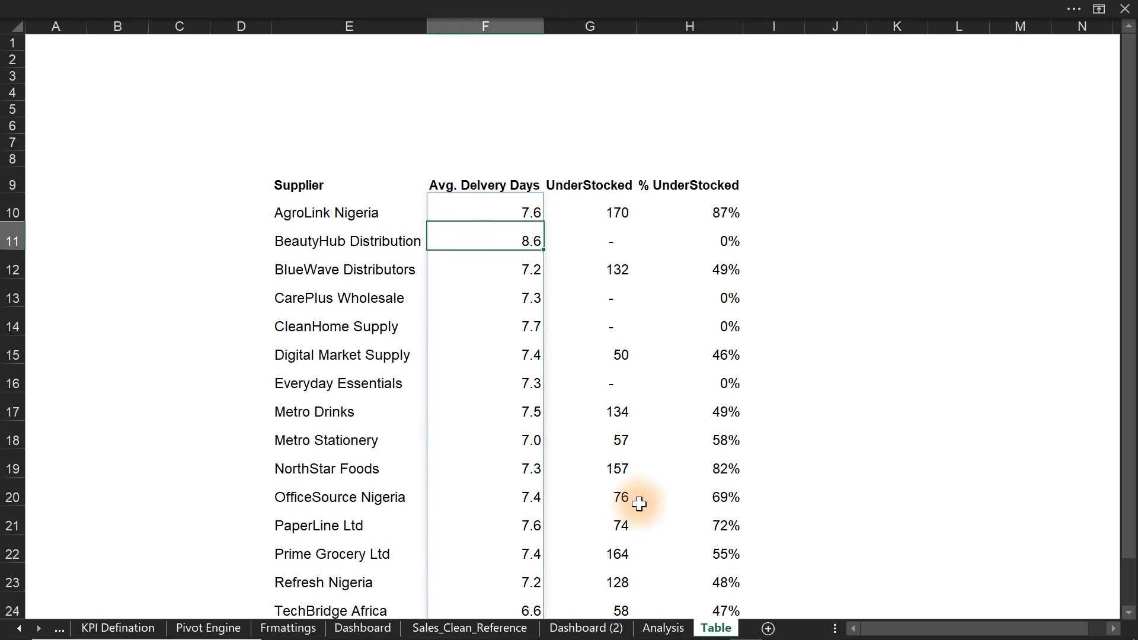
- Check the dashboard table picture's source range, then delete the picture from Dashboard (2)
click(662, 628)
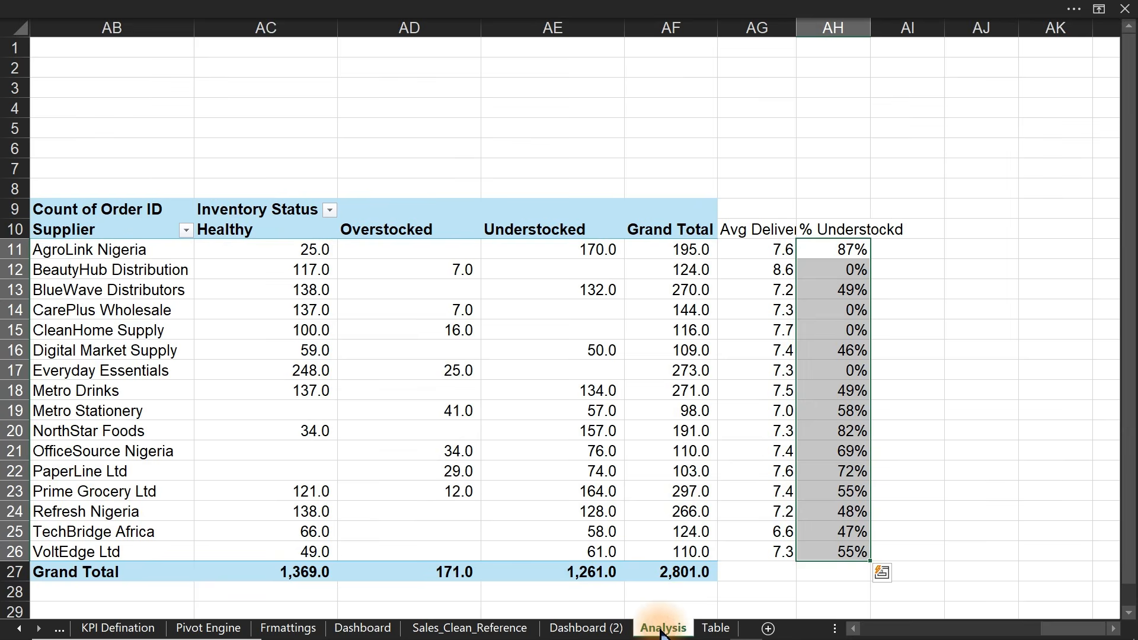
click(587, 628)
click(627, 386)
double_click(626, 386)
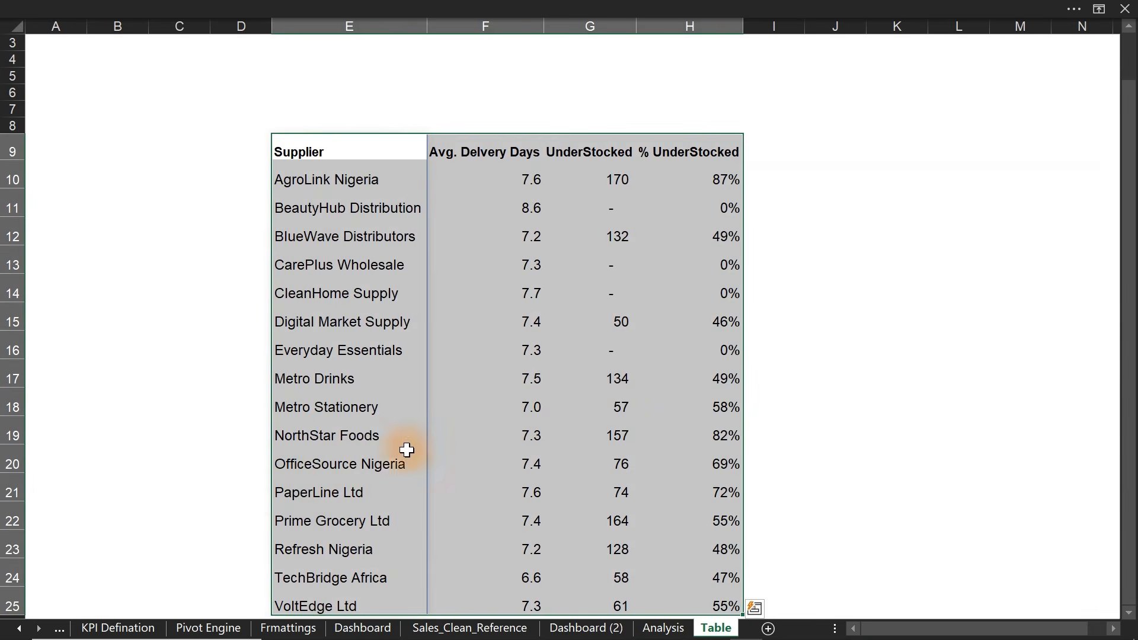
click(244, 491)
click(586, 628)
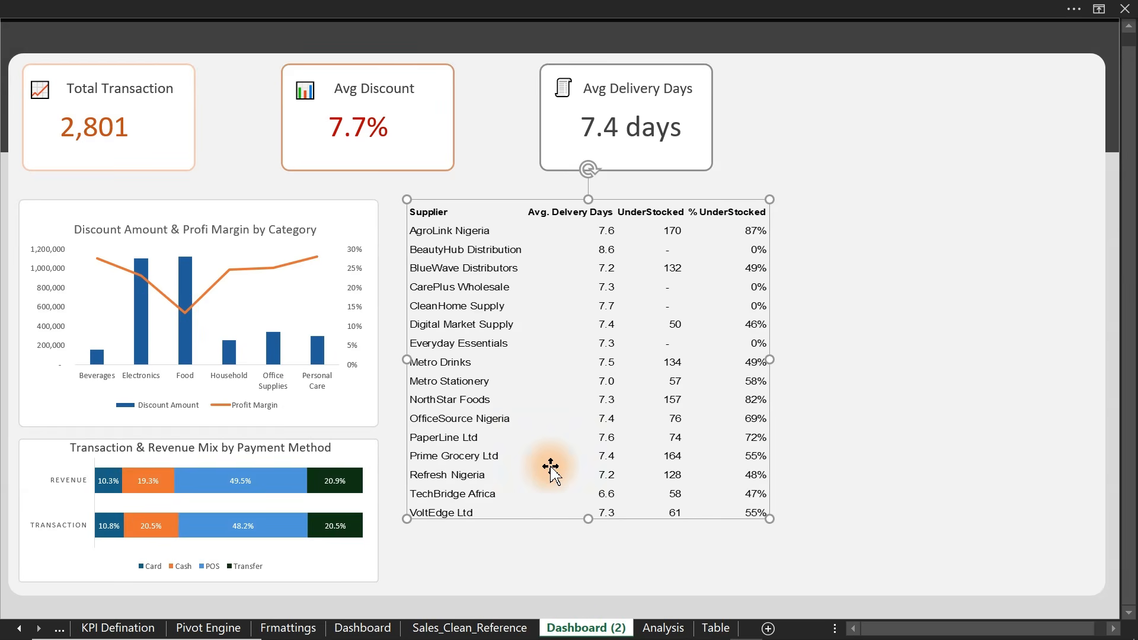
key(Delete)
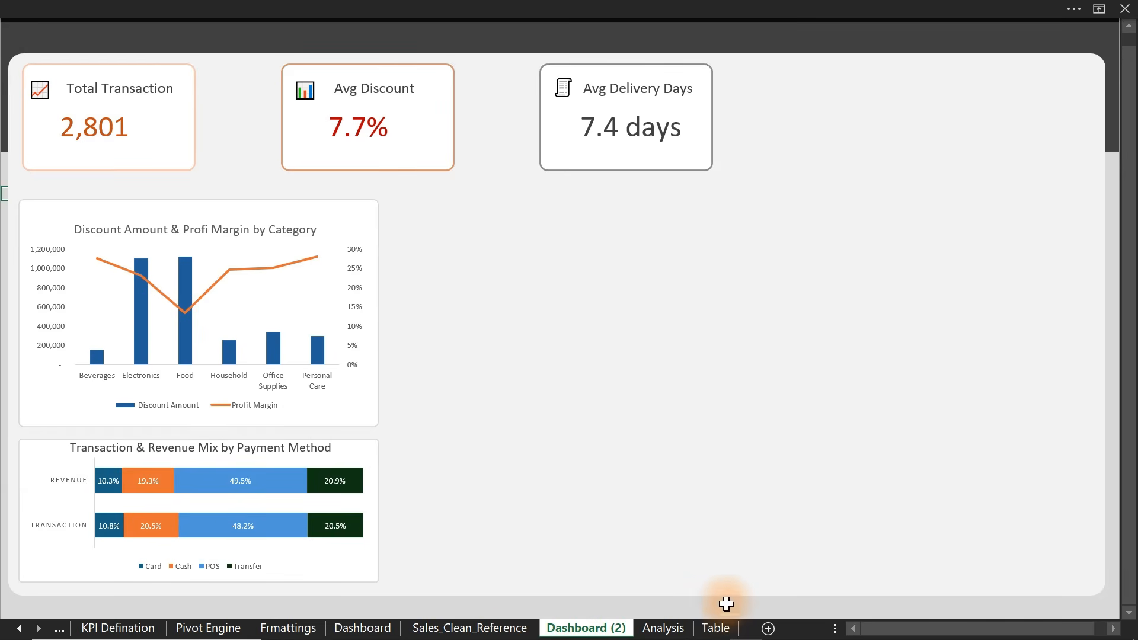
- Select the supplier table E9:H25 on the Table sheet
click(717, 628)
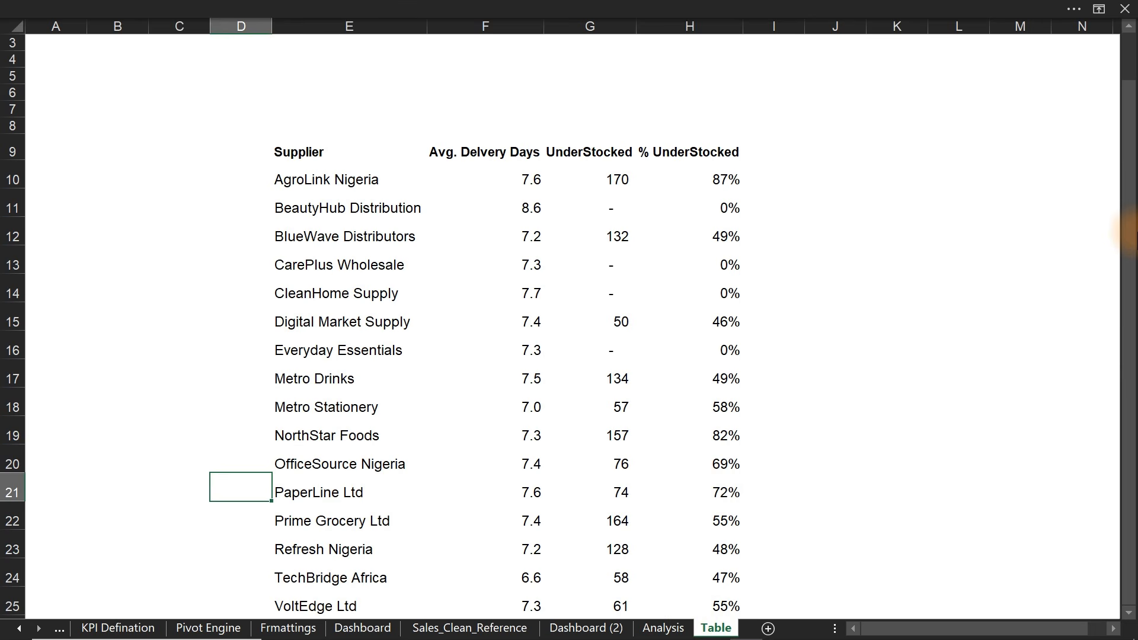
drag(1129, 237, 1130, 281)
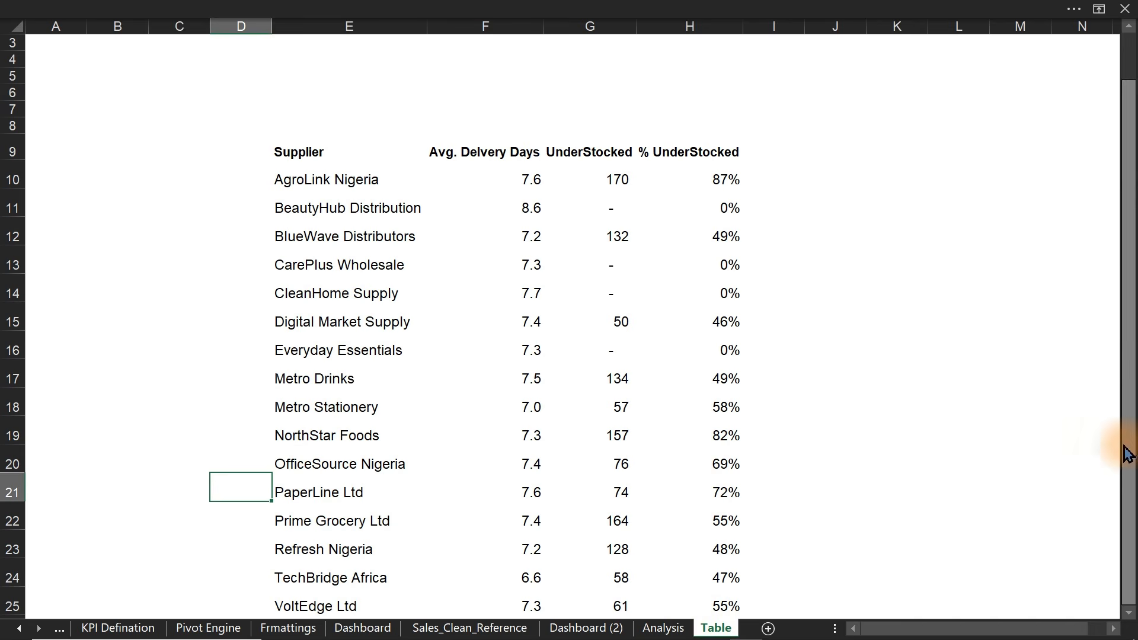
click(1129, 614)
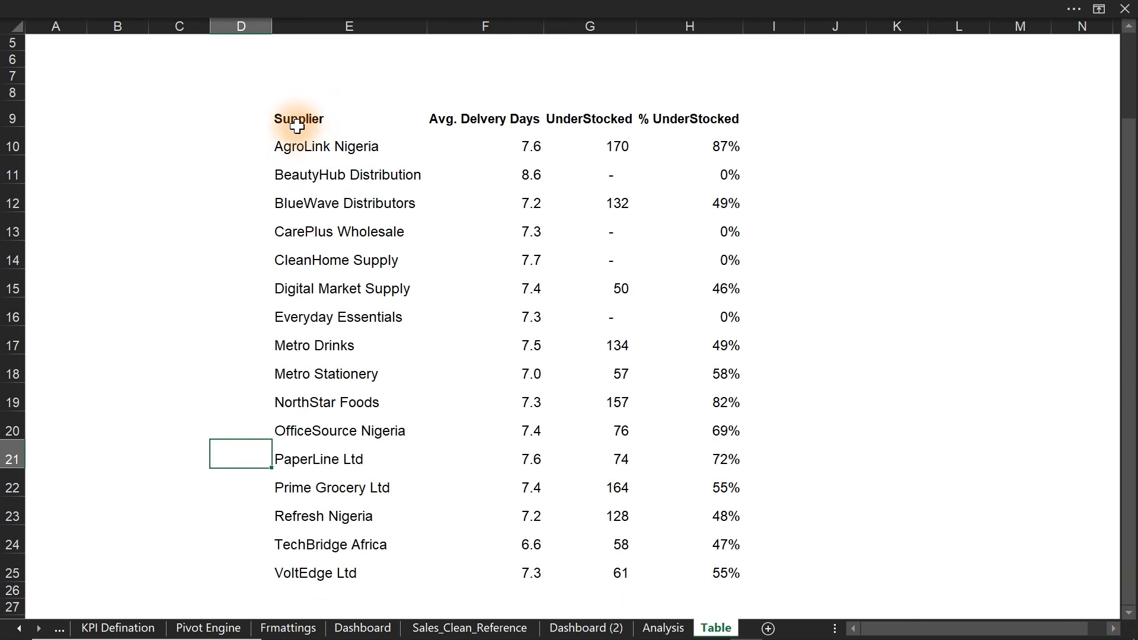
drag(294, 119, 680, 579)
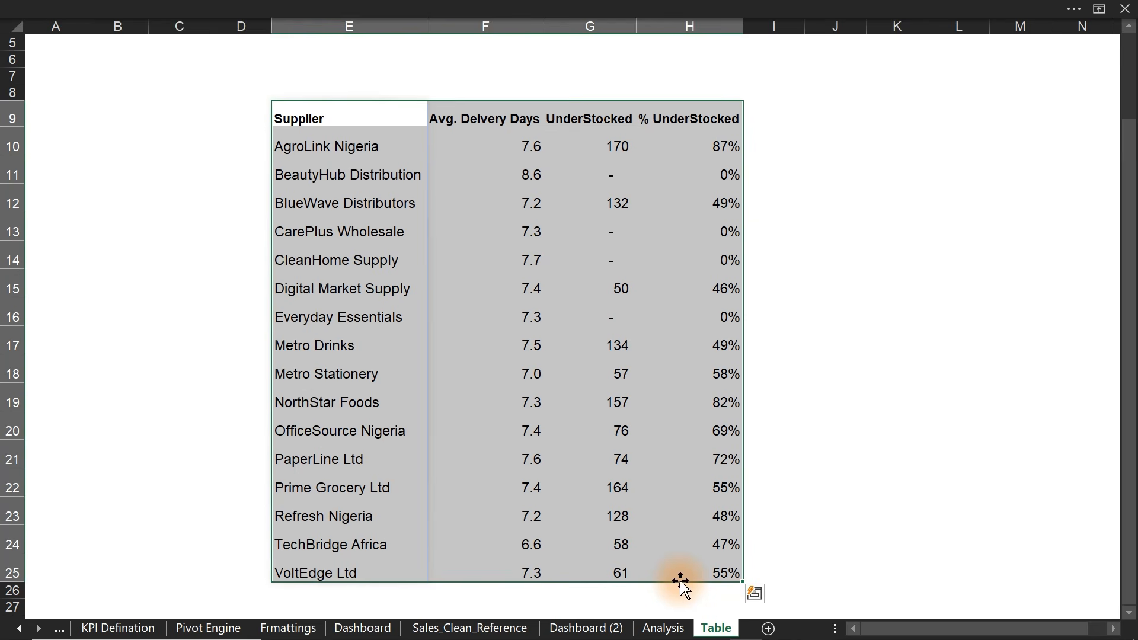
click(596, 628)
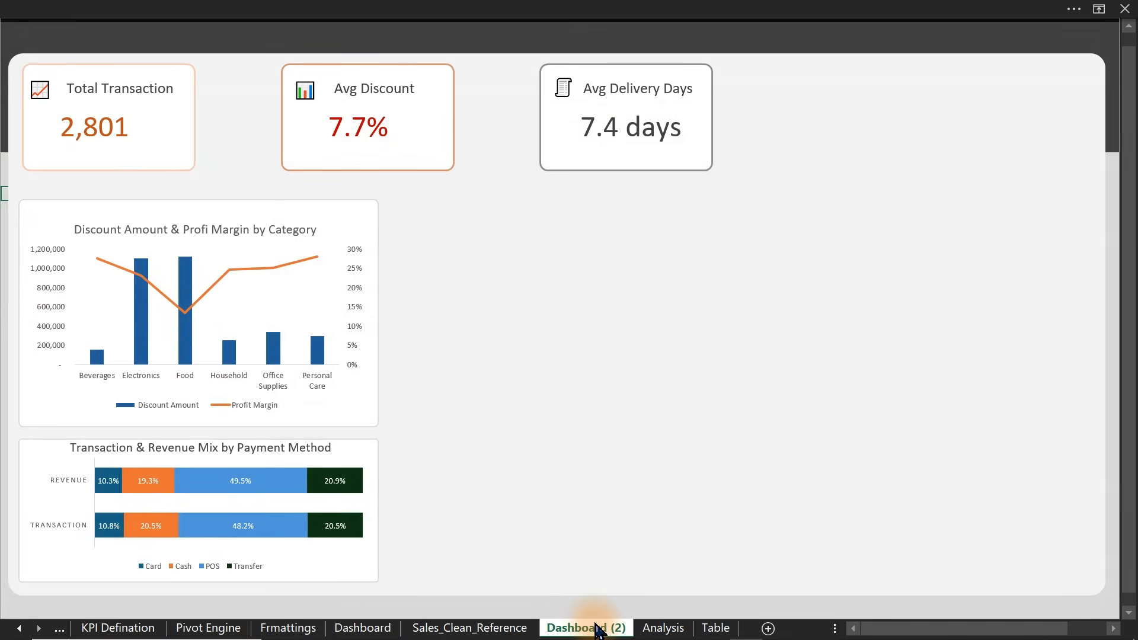
right_click(3, 266)
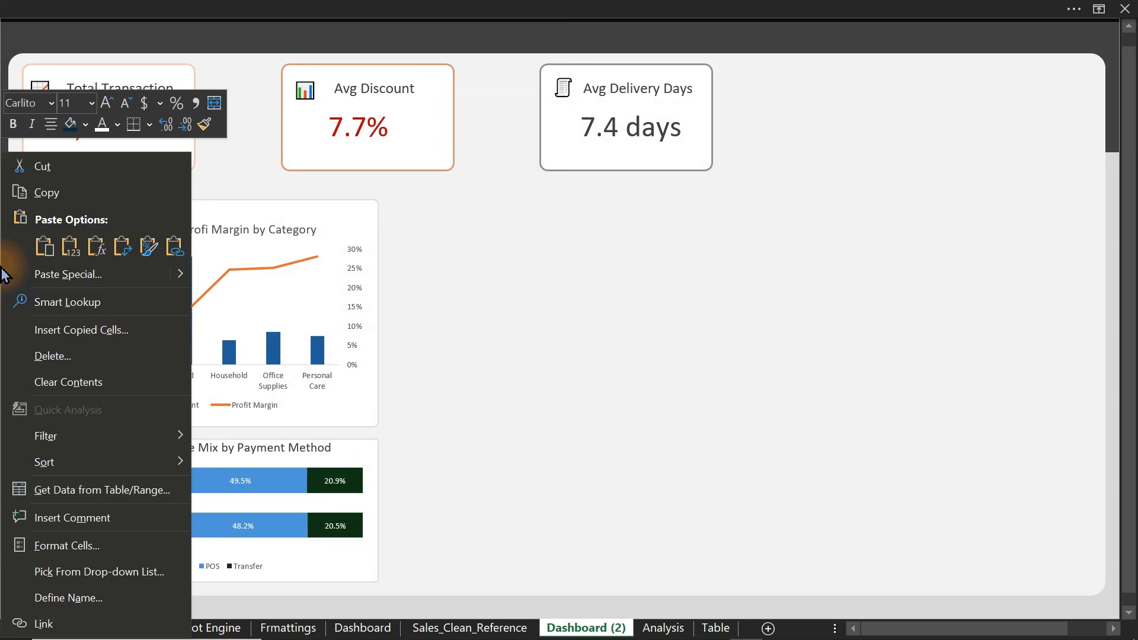
mouse_move(180, 278)
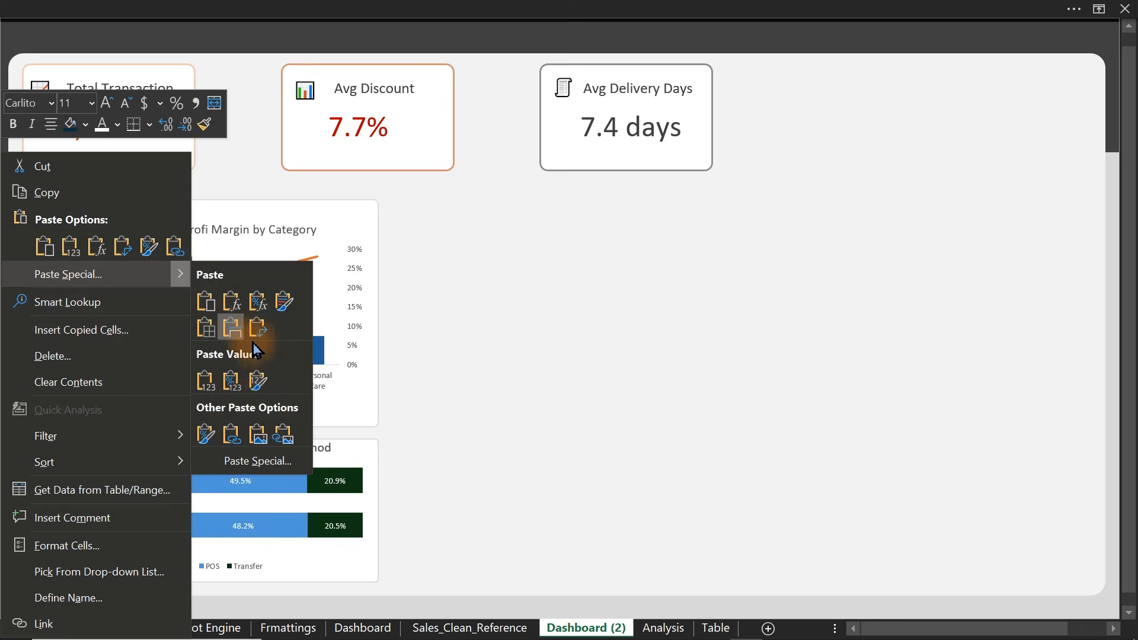
click(282, 435)
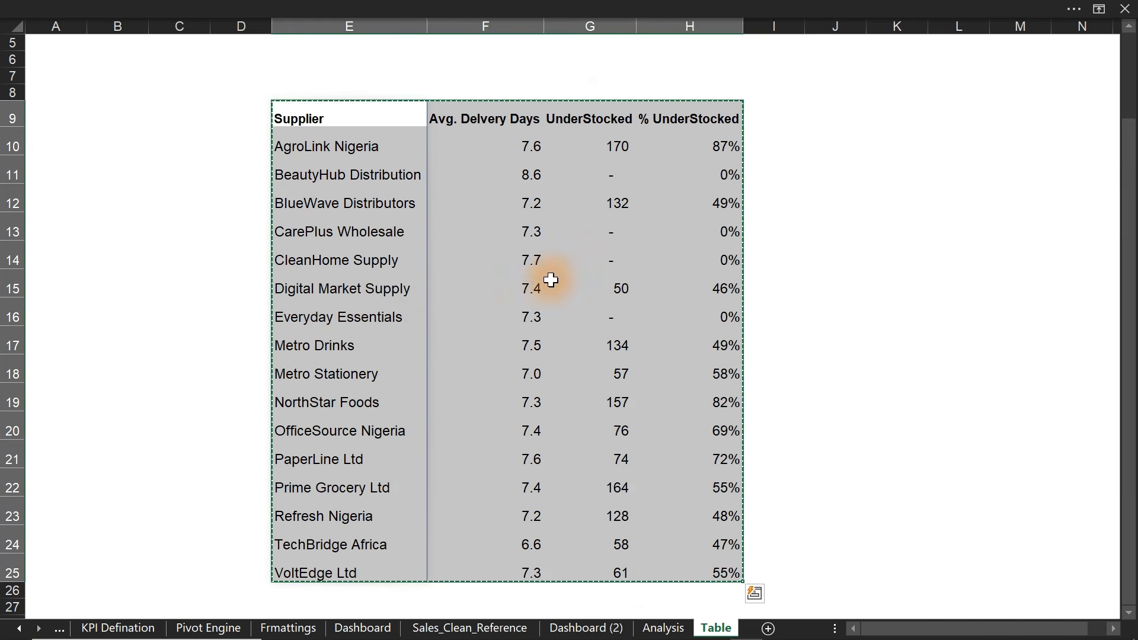
click(620, 627)
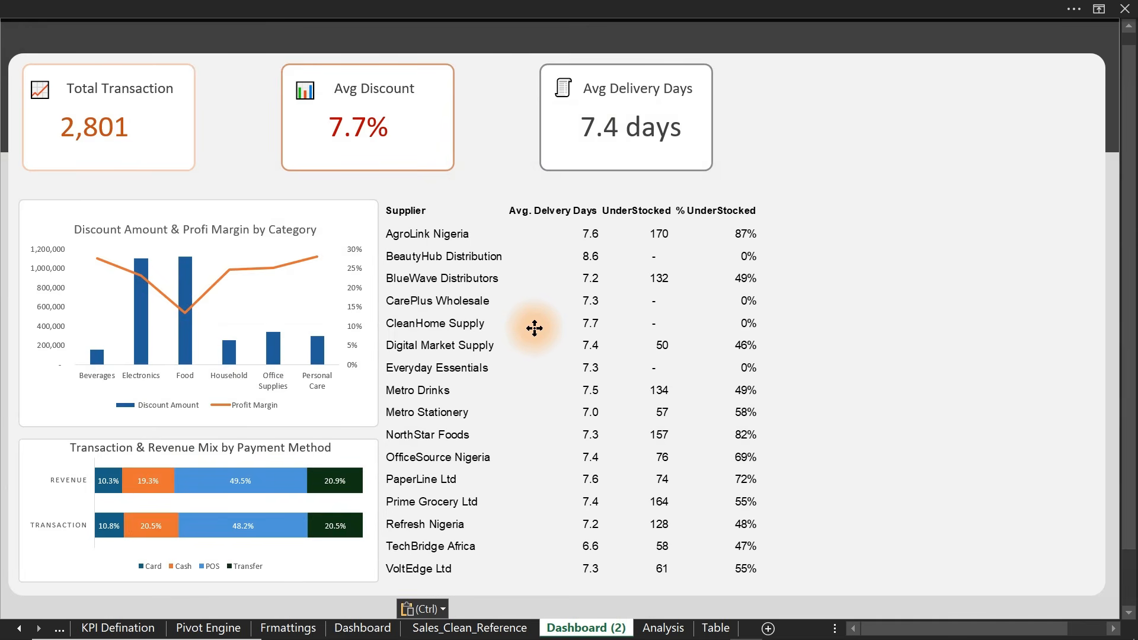
drag(546, 328, 777, 307)
- Delete the table picture and duplicate the Discount chart as a blank card spanning both charts
key(Delete)
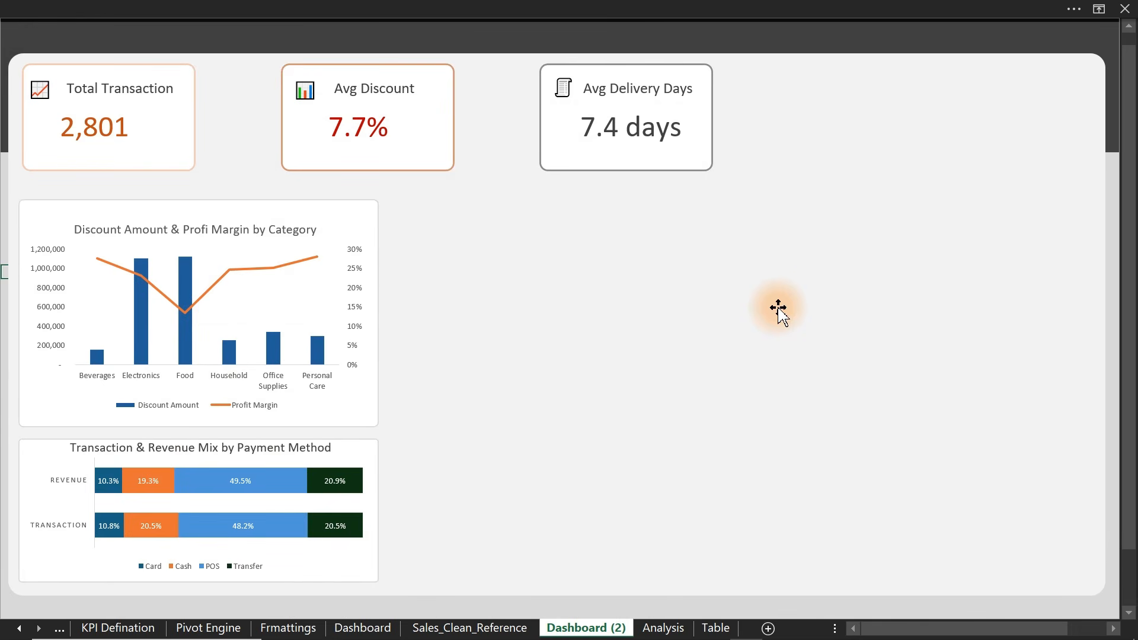
click(355, 206)
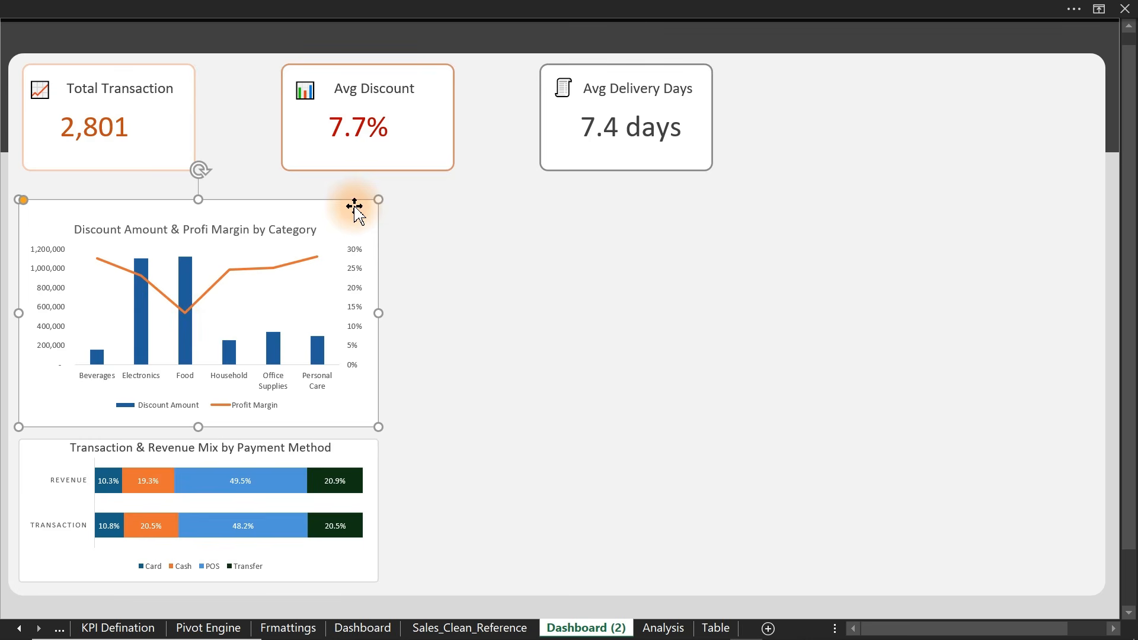
drag(360, 212, 678, 229)
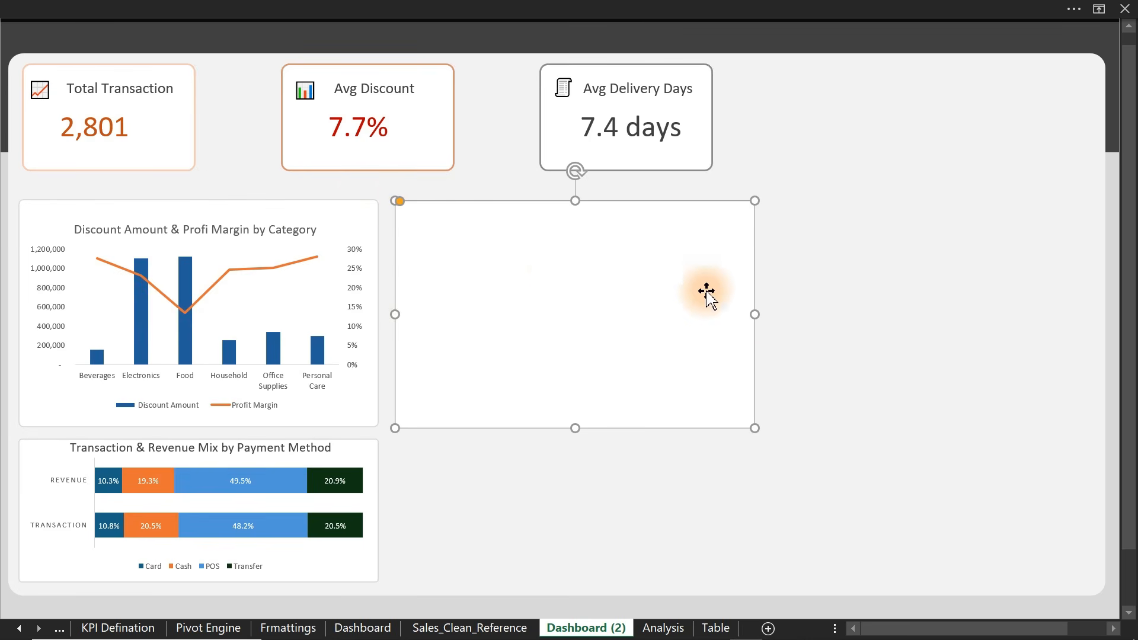
drag(759, 313, 778, 314)
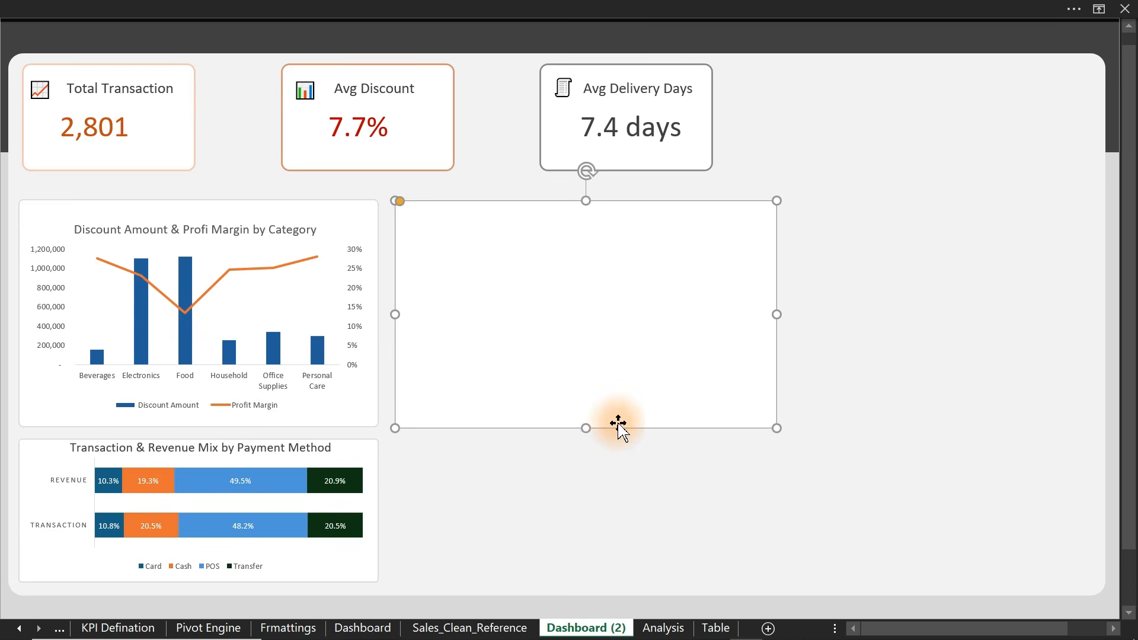
drag(588, 429, 583, 583)
- Select the % UnderStocked values H10:H25 on the Table sheet
click(691, 176)
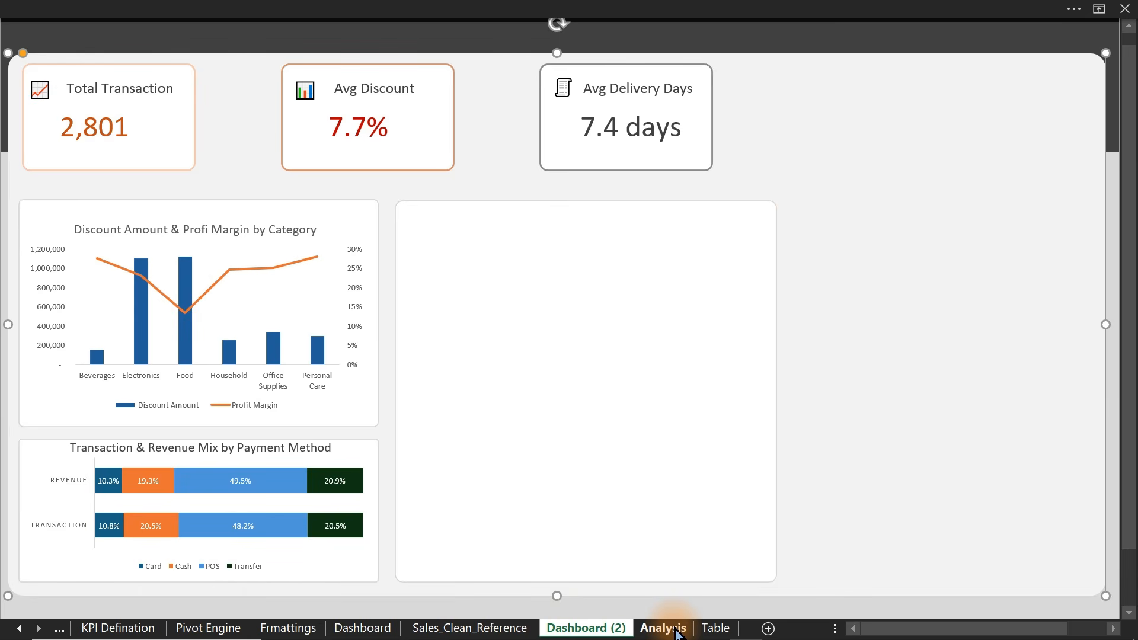
click(716, 629)
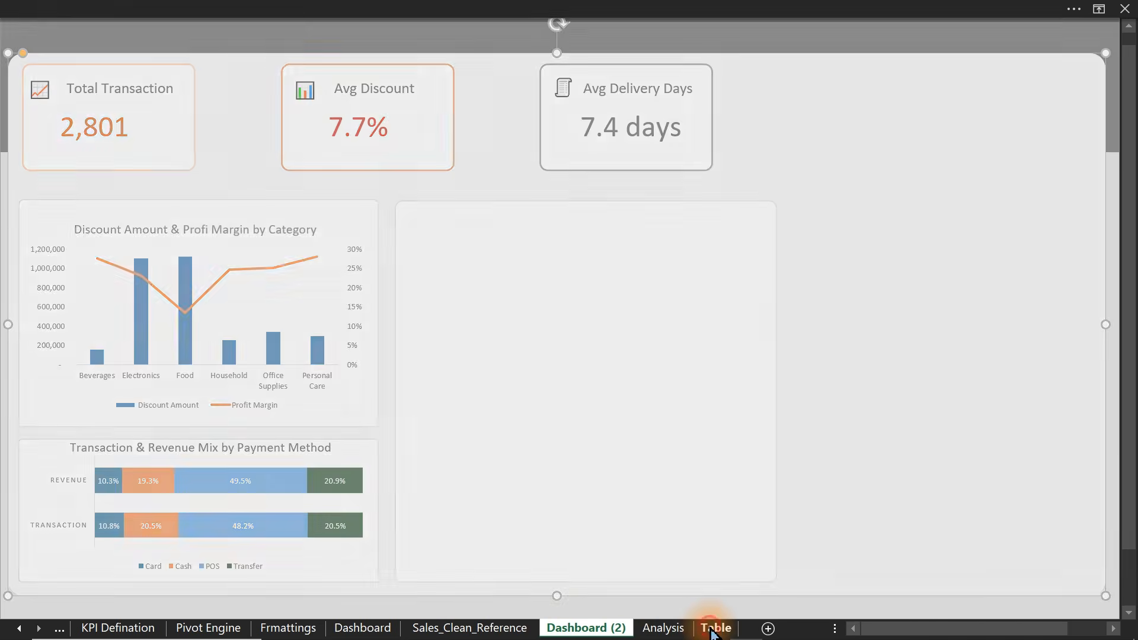
drag(699, 142, 686, 579)
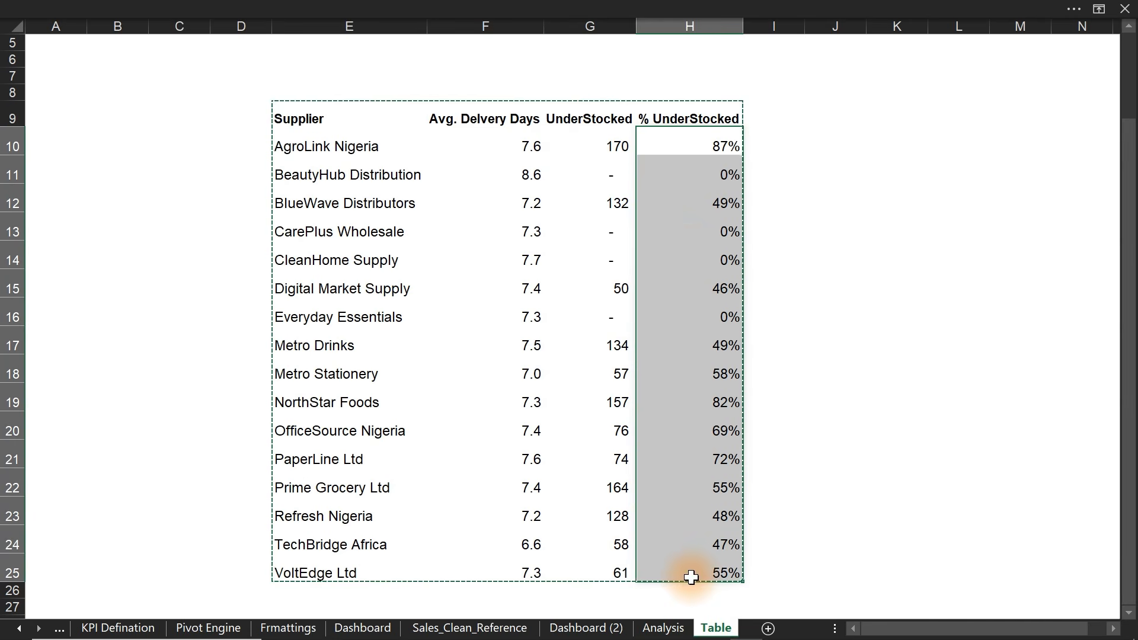
- Try a yellow-green colour scale on % UnderStocked, then undo it
click(405, 15)
click(77, 46)
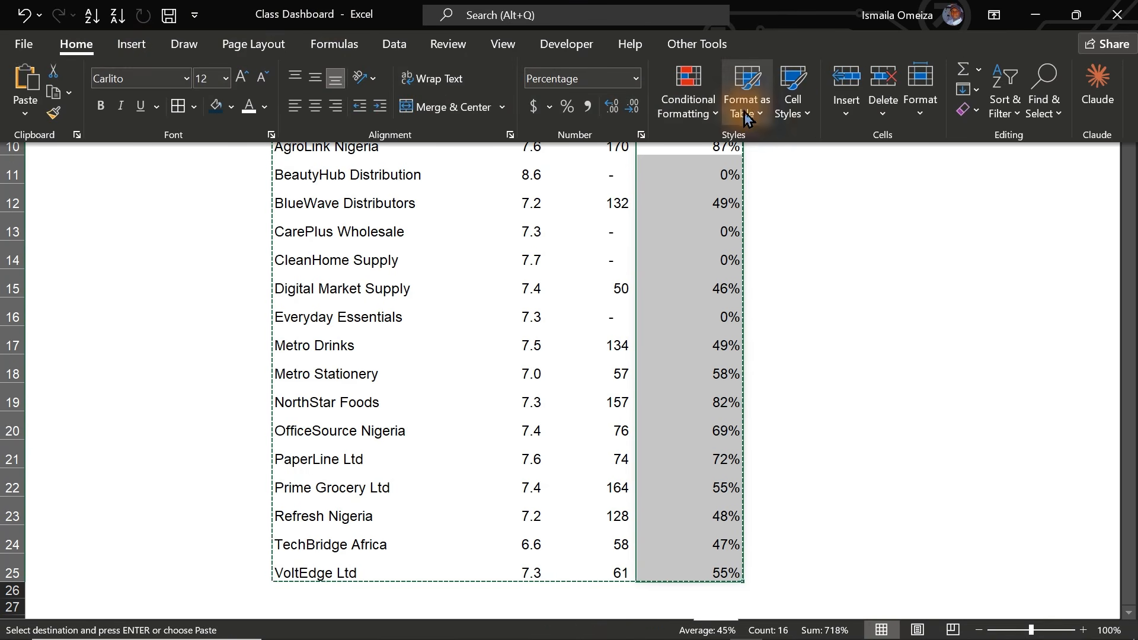
click(688, 105)
mouse_move(775, 279)
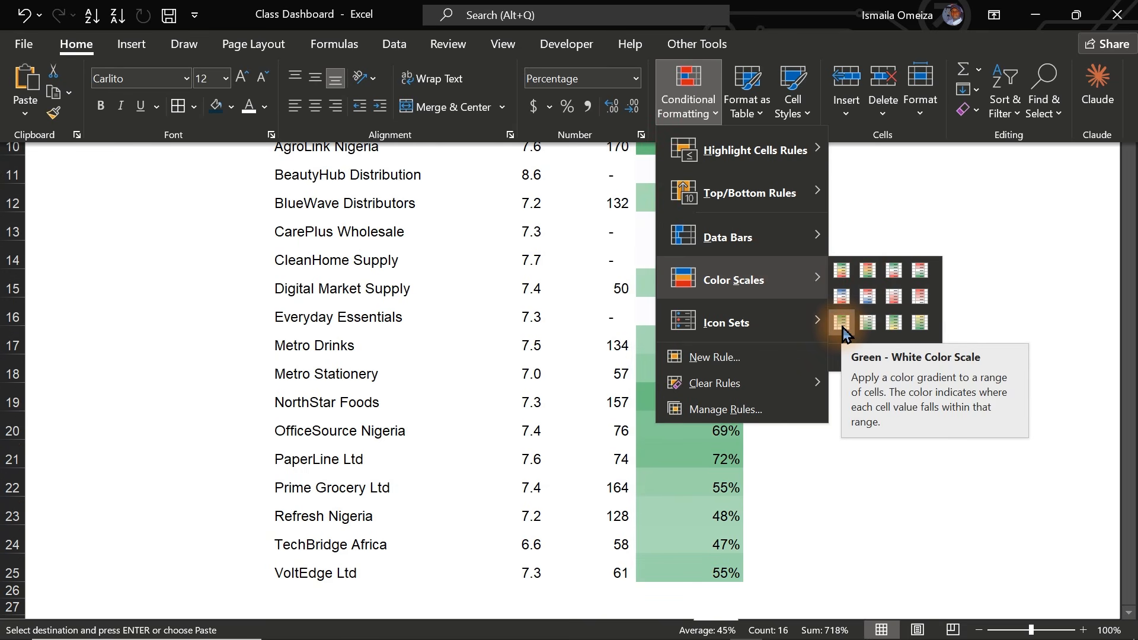
click(919, 323)
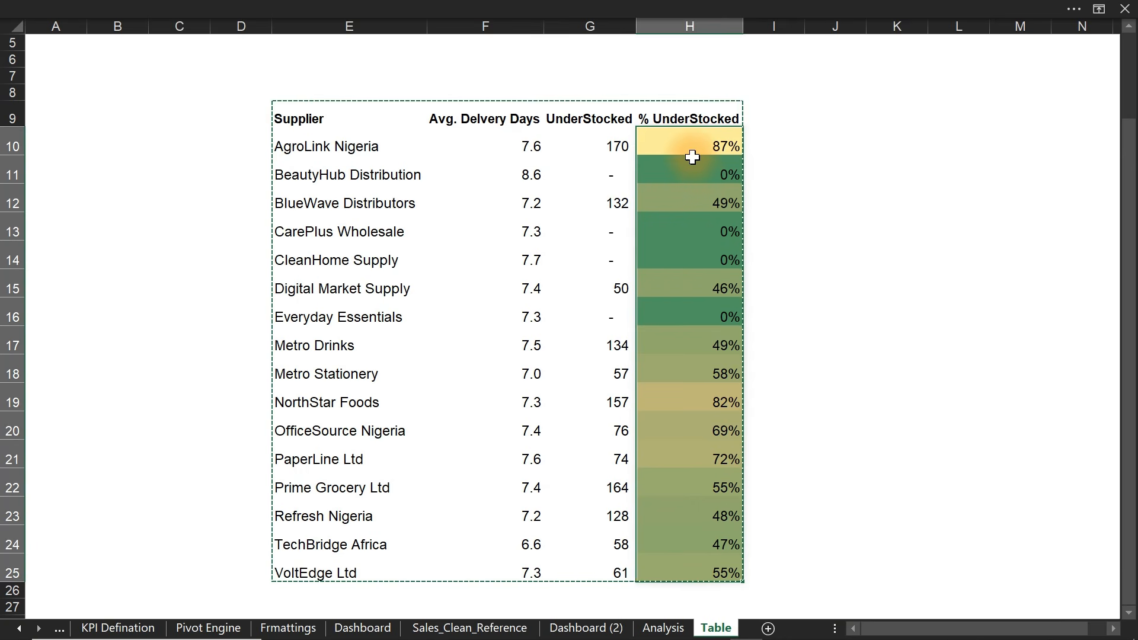
key(ctrl+z)
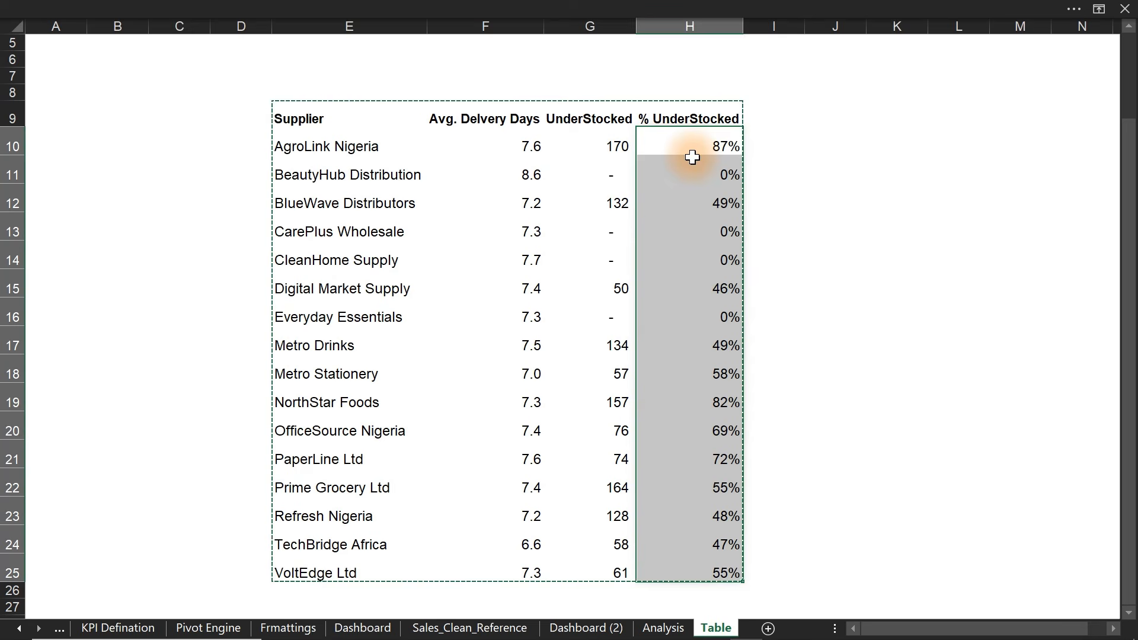
- Apply the Blue - White - Red Color Scale to H10:H25
click(611, 8)
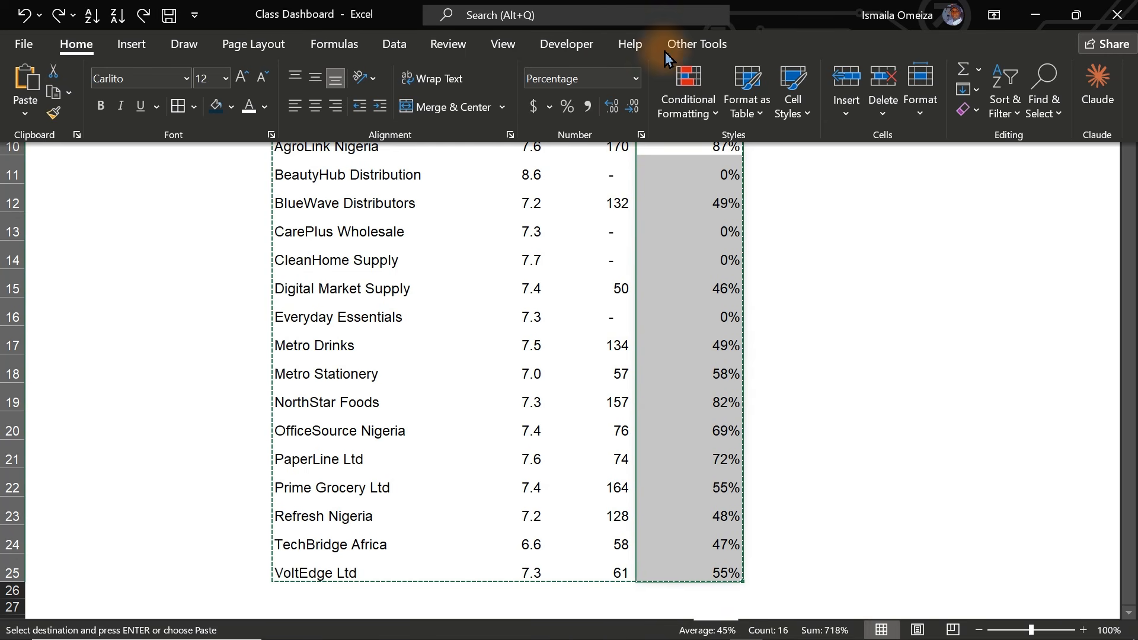
click(695, 117)
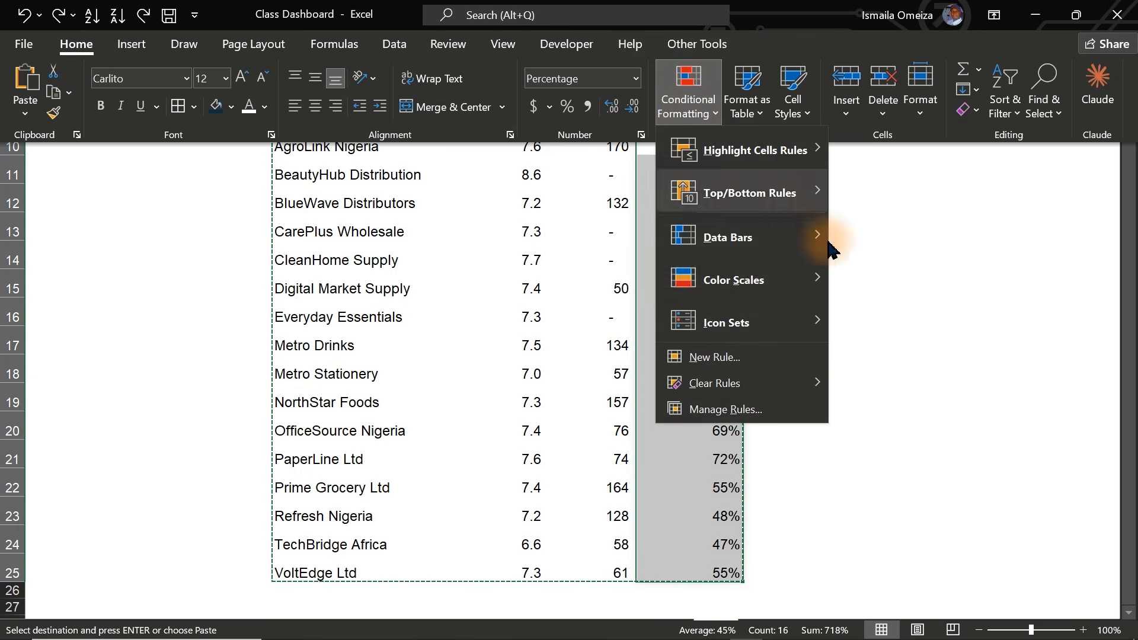
mouse_move(757, 279)
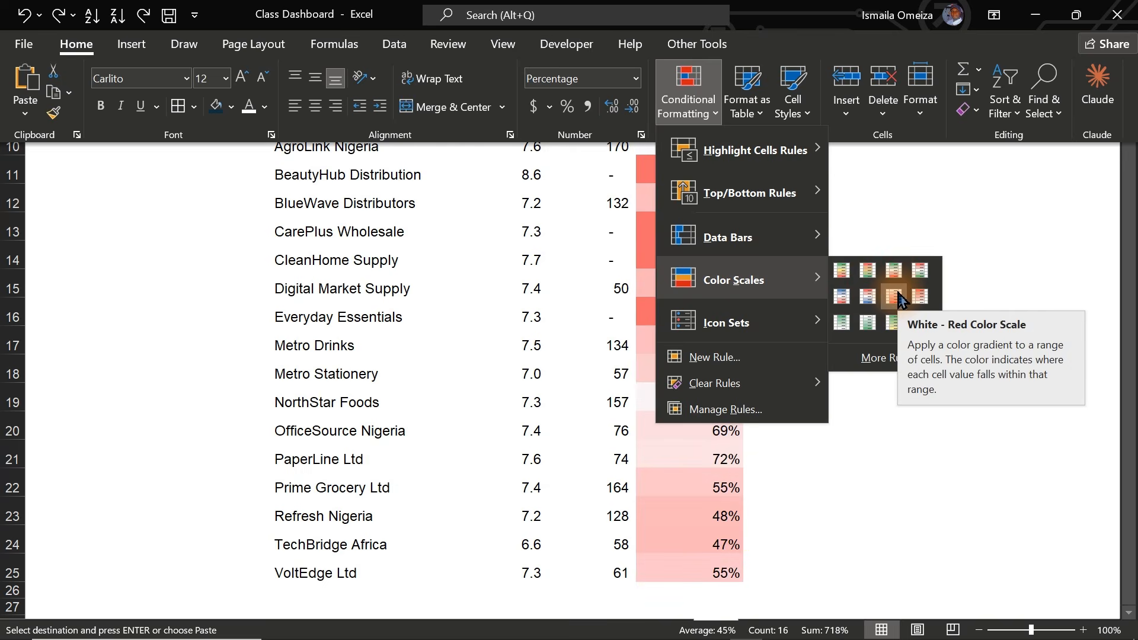
click(984, 234)
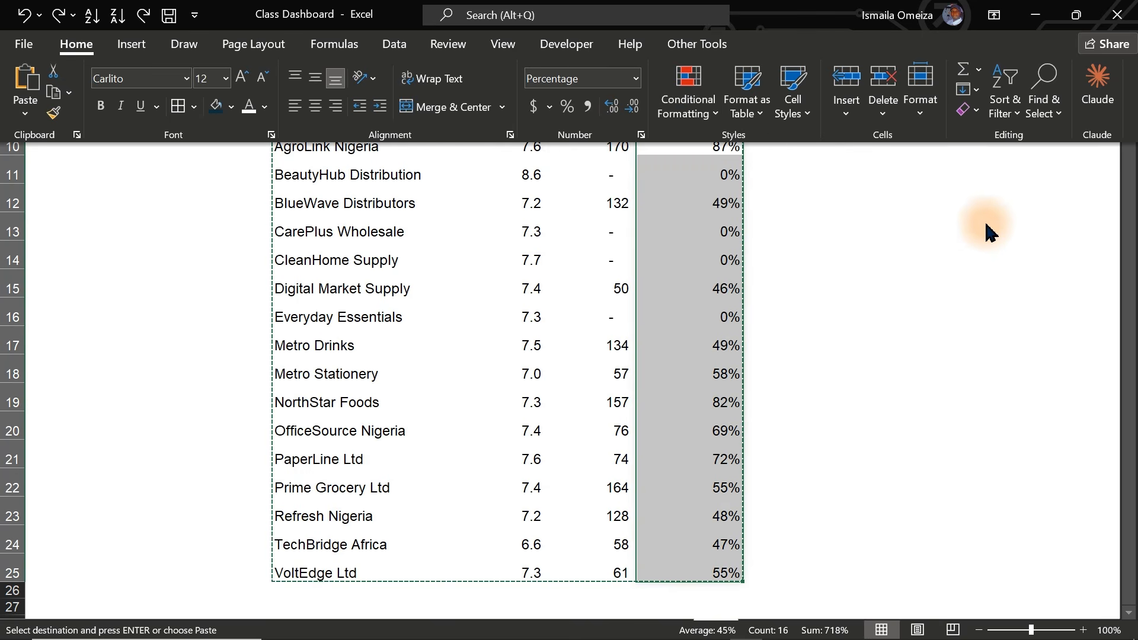
click(1050, 237)
drag(1132, 167, 1122, 52)
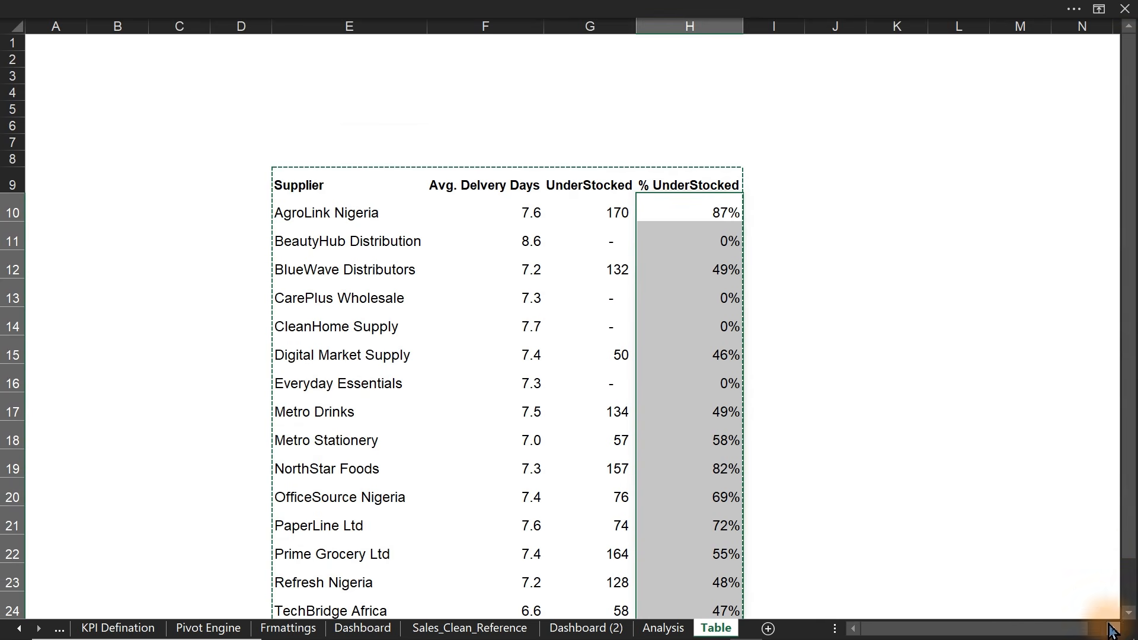
click(729, 18)
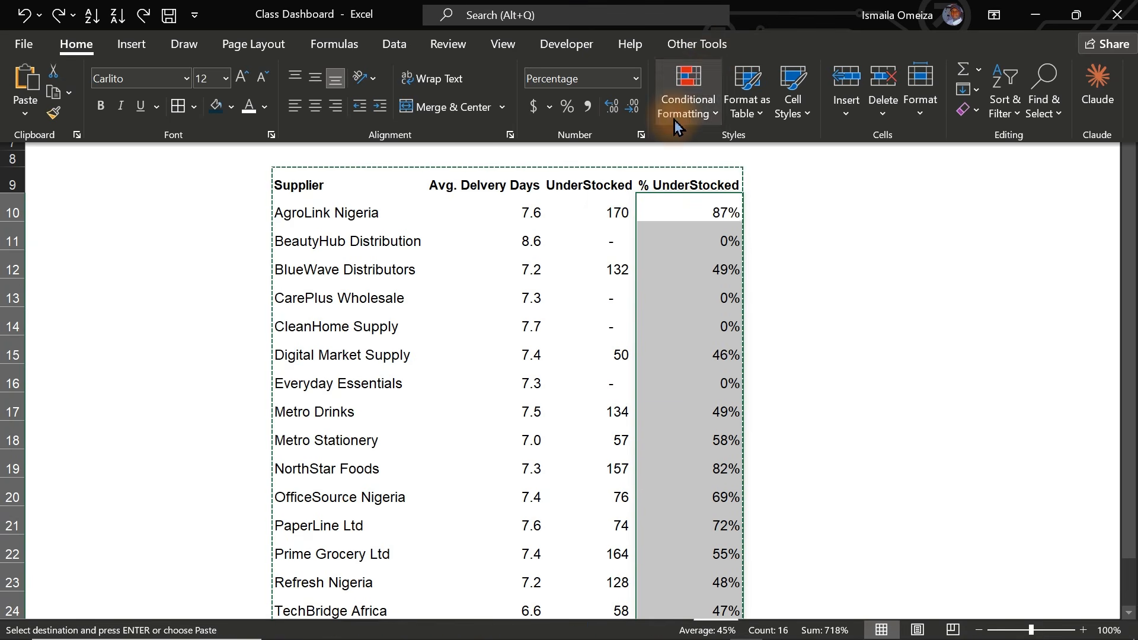
click(688, 104)
mouse_move(750, 279)
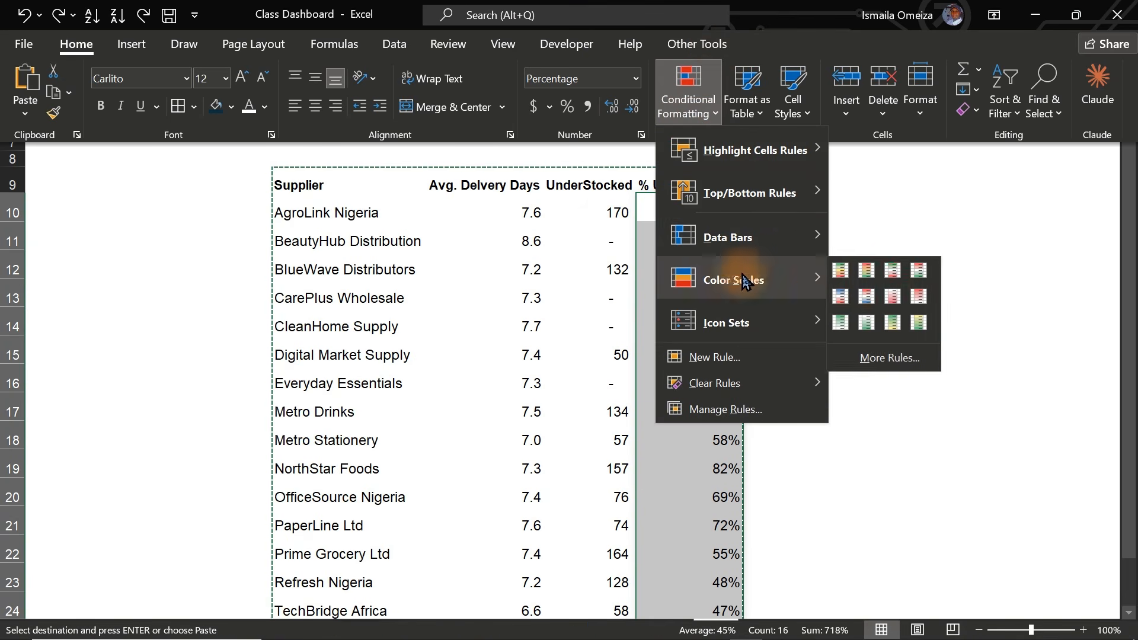
click(849, 297)
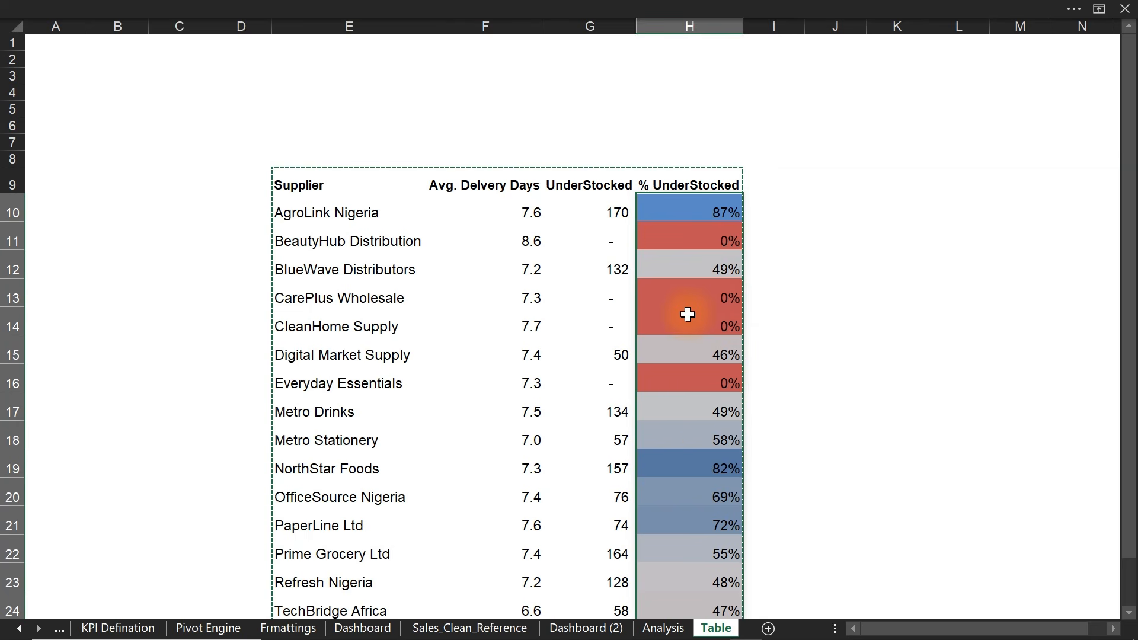
- Select the understocked counts G10:G21 and browse colour scales without applying one
drag(596, 213, 593, 589)
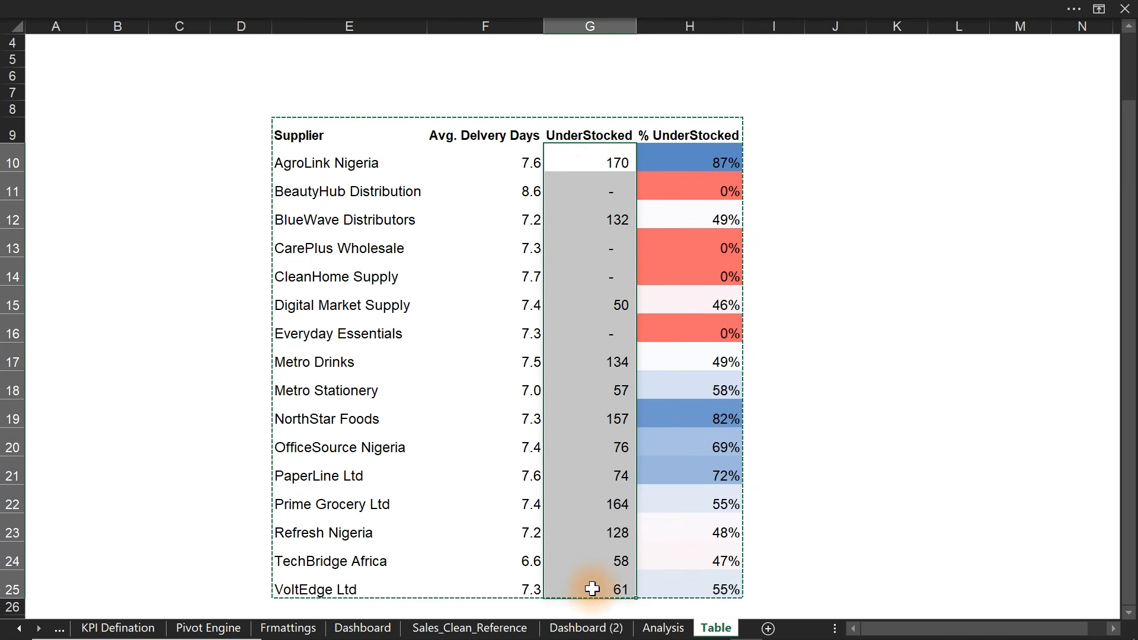
click(569, 8)
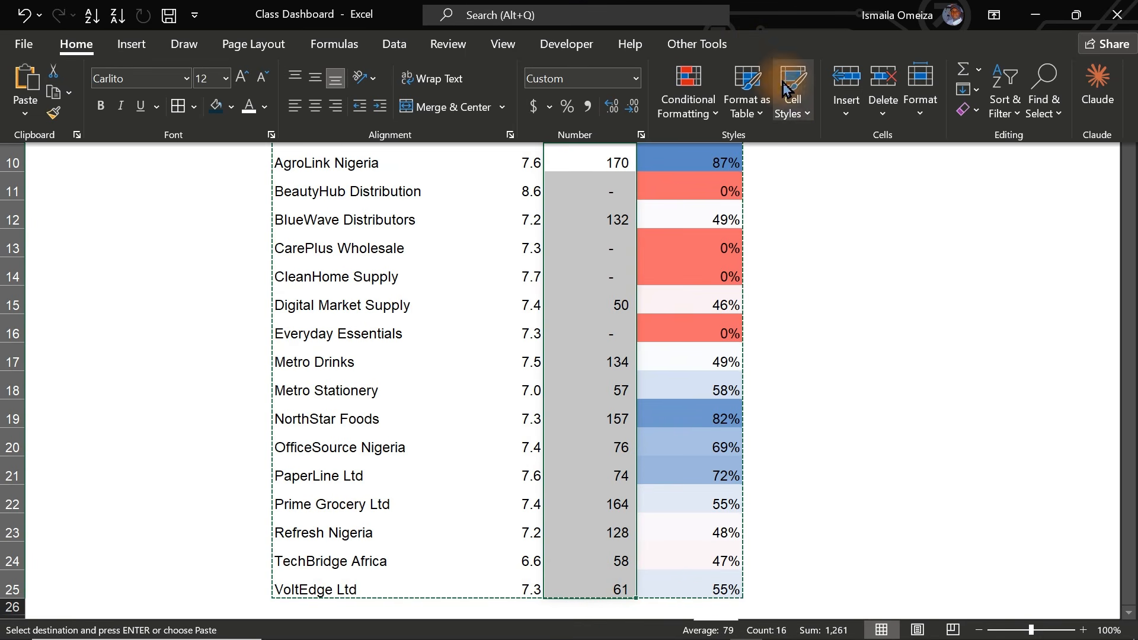
click(741, 116)
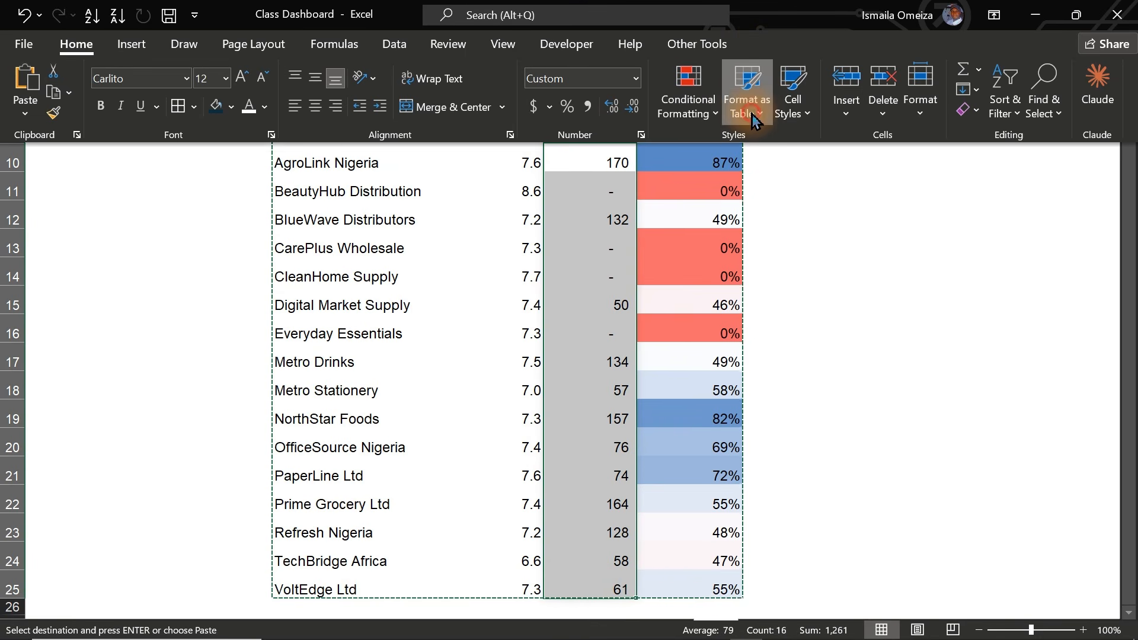
click(724, 119)
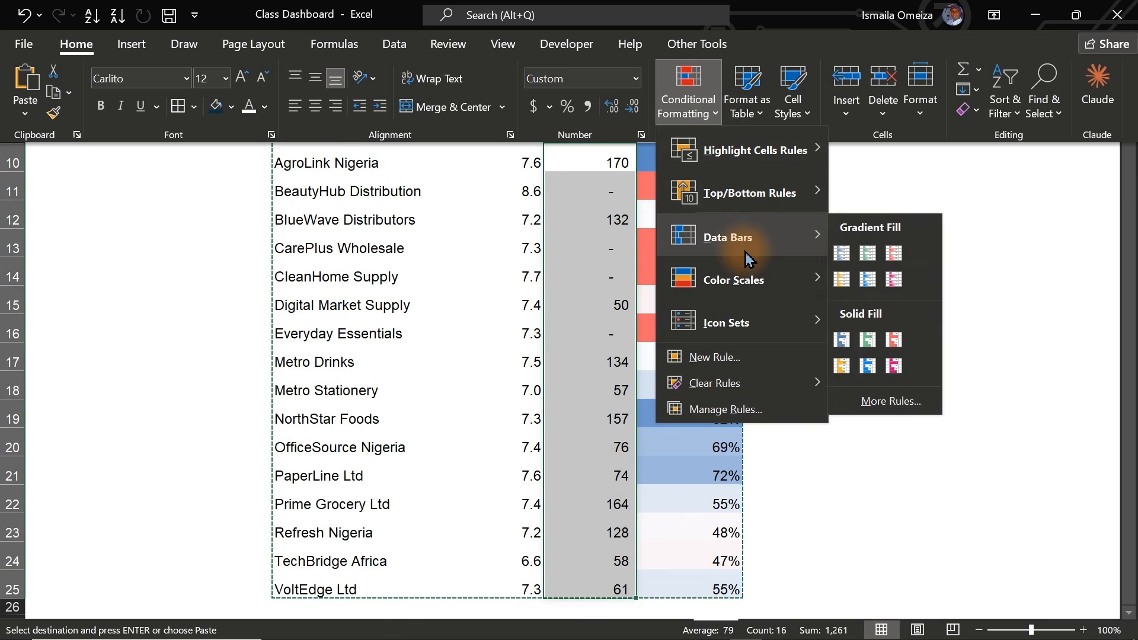
mouse_move(744, 277)
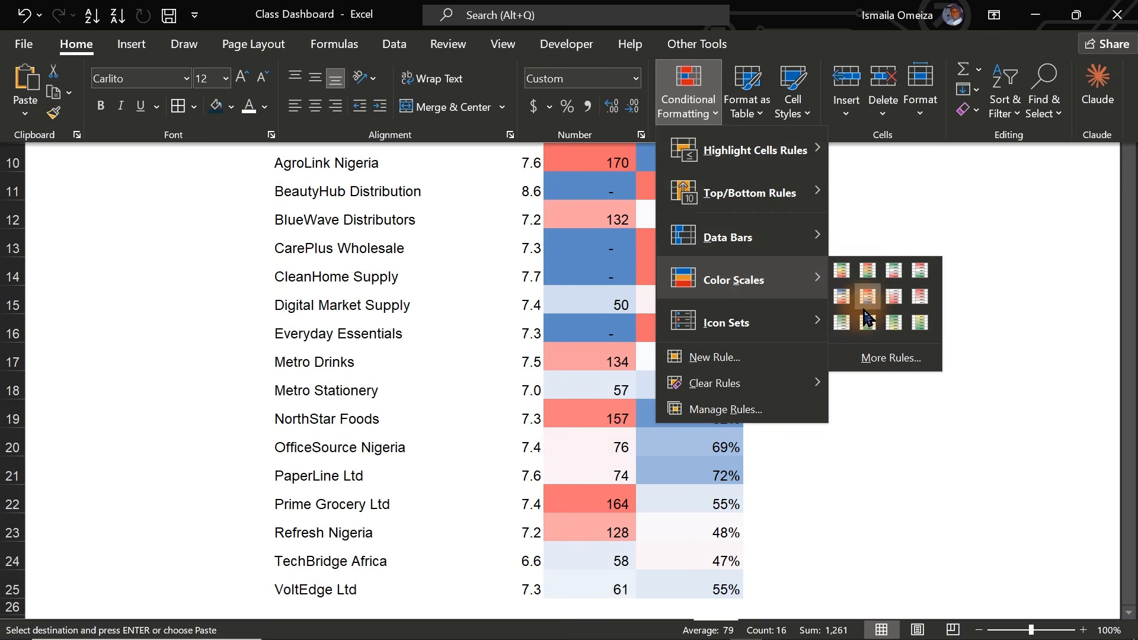
click(949, 434)
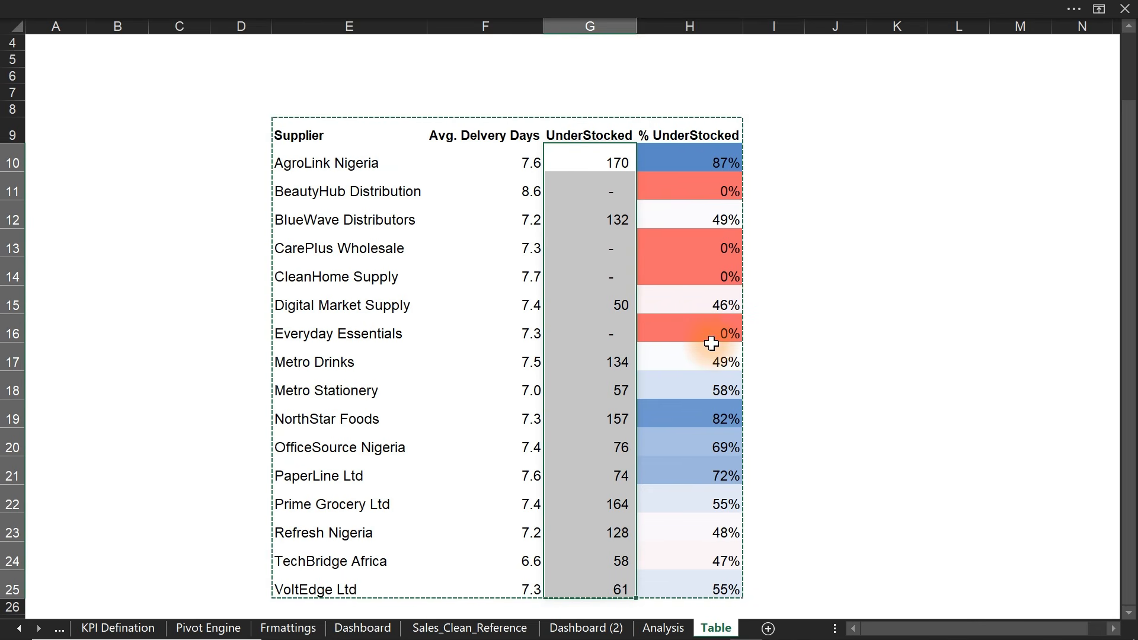
click(893, 356)
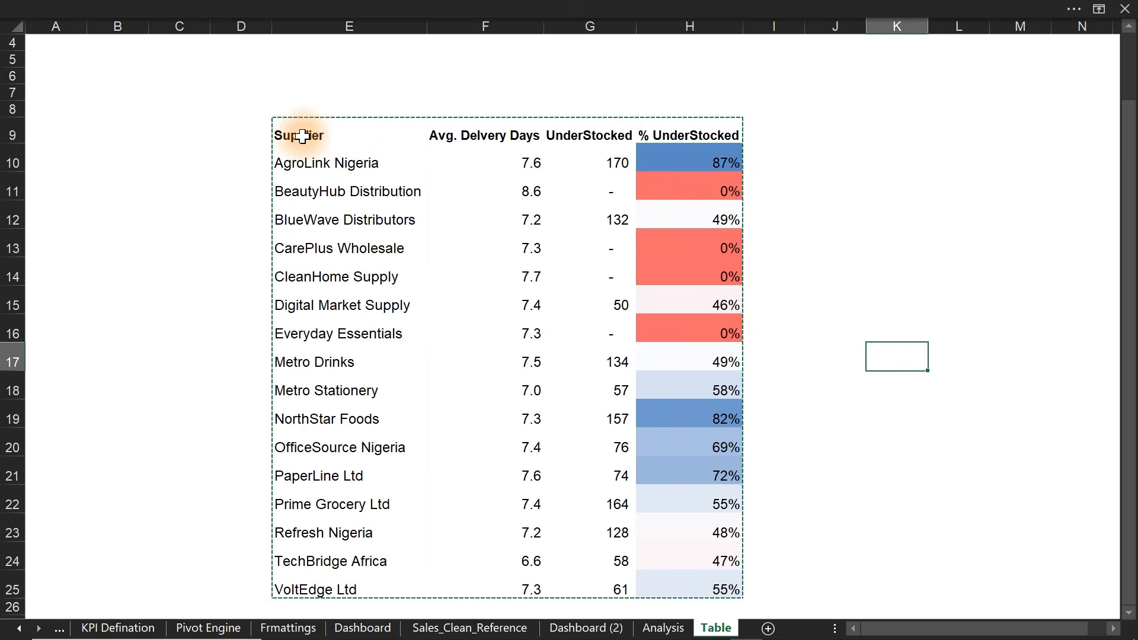
- Fill the table's header row E9:H9 with light grey
drag(300, 137, 735, 135)
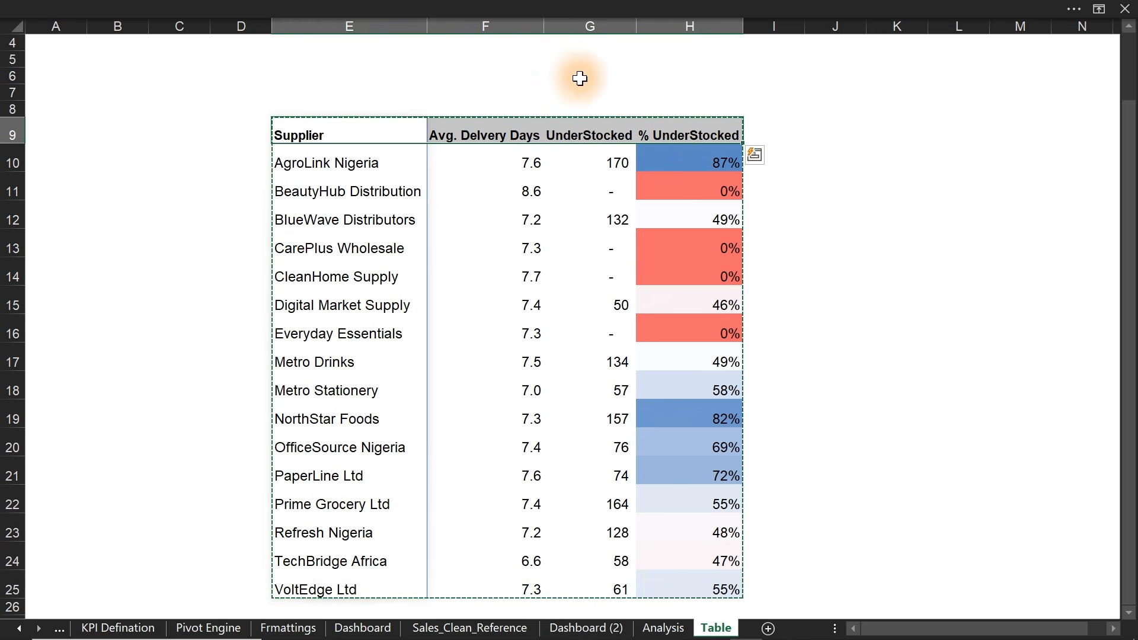
click(178, 9)
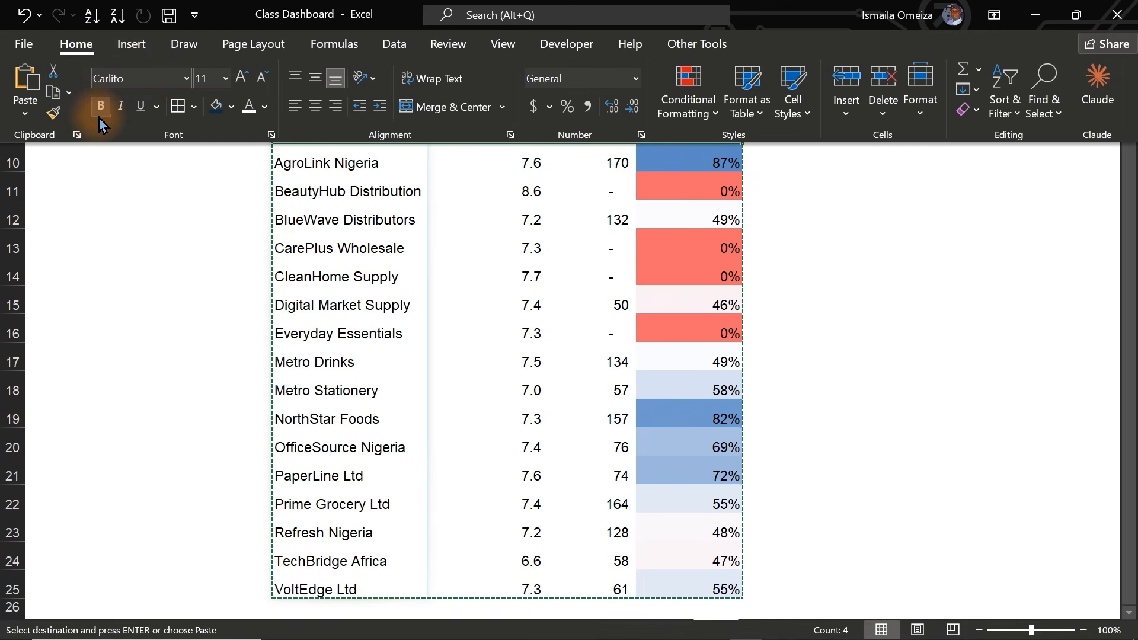
click(231, 107)
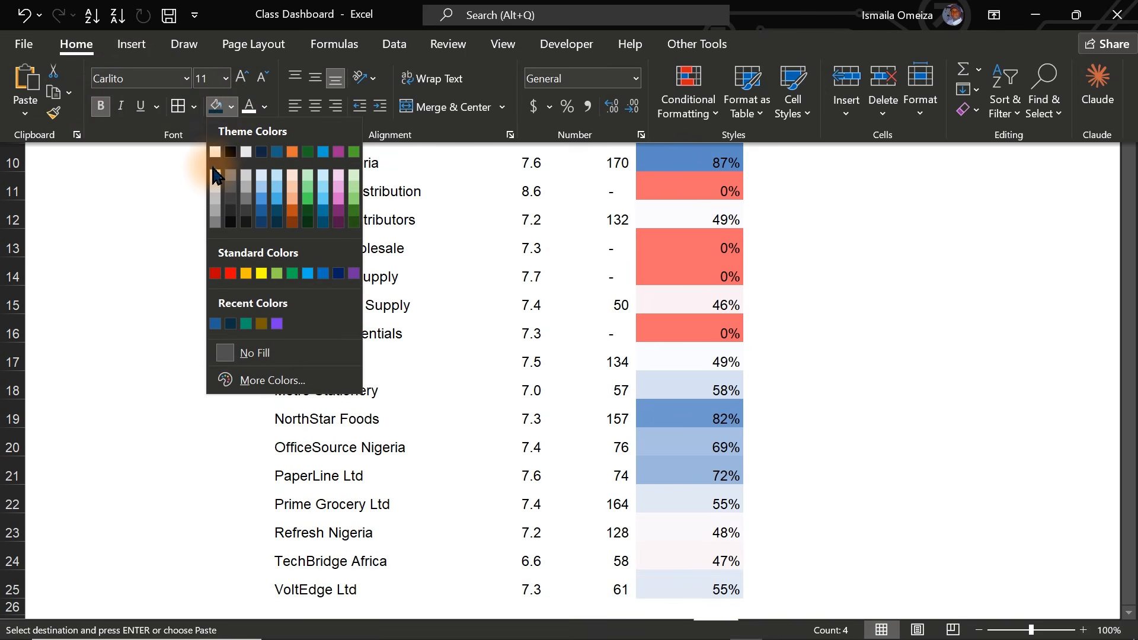
click(215, 176)
click(155, 208)
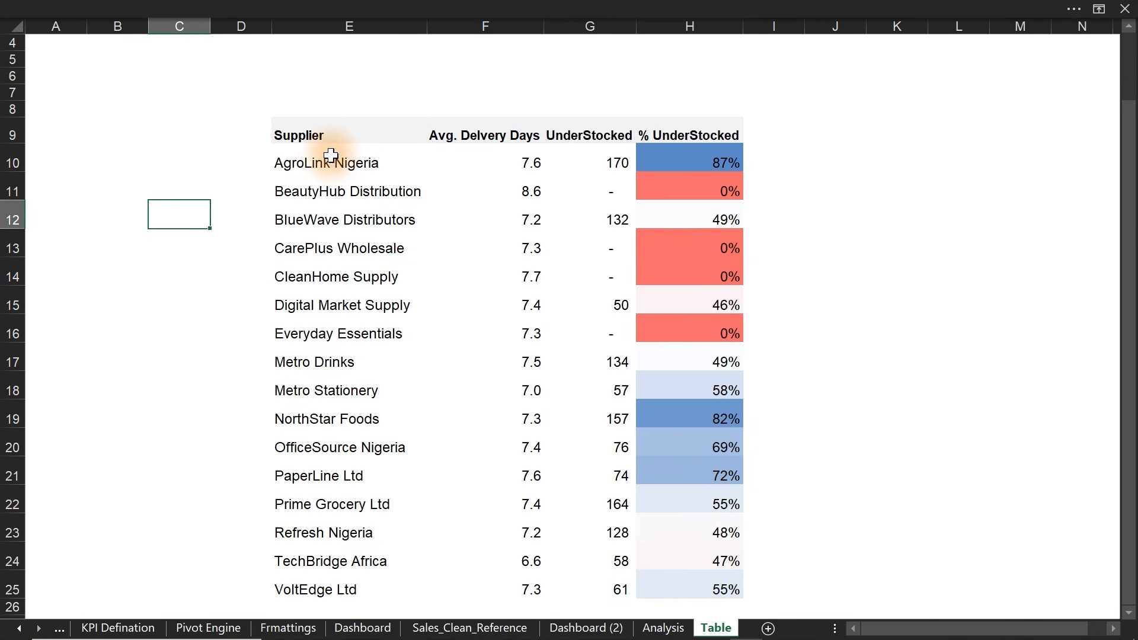
drag(325, 151, 706, 581)
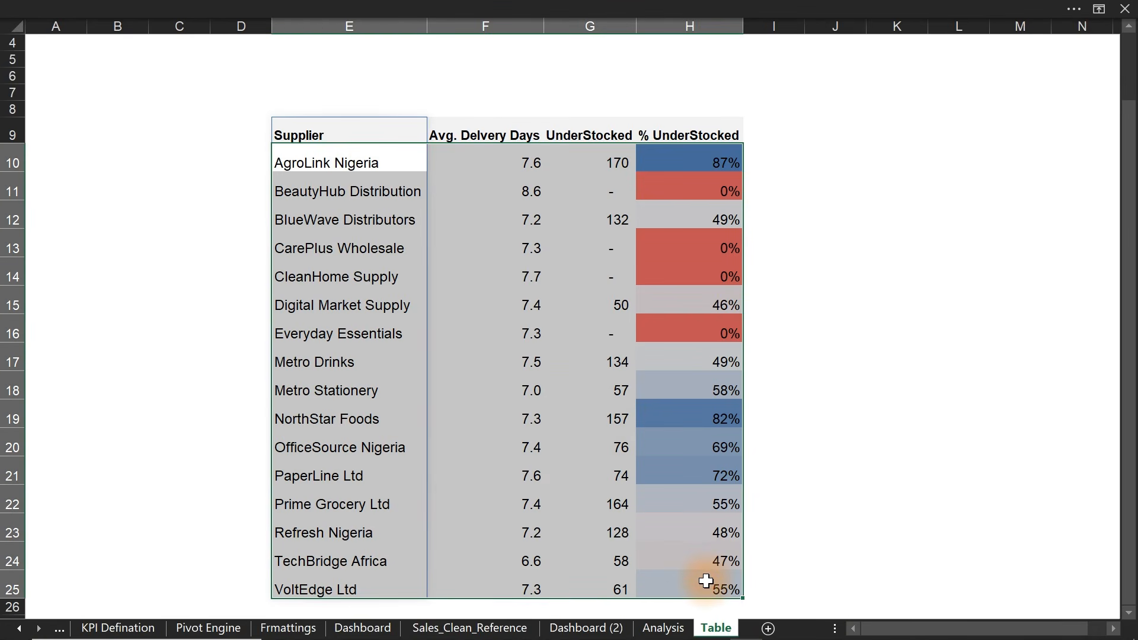
- Add thin light orange horizontal divider borders between the supplier rows
key(ctrl+1)
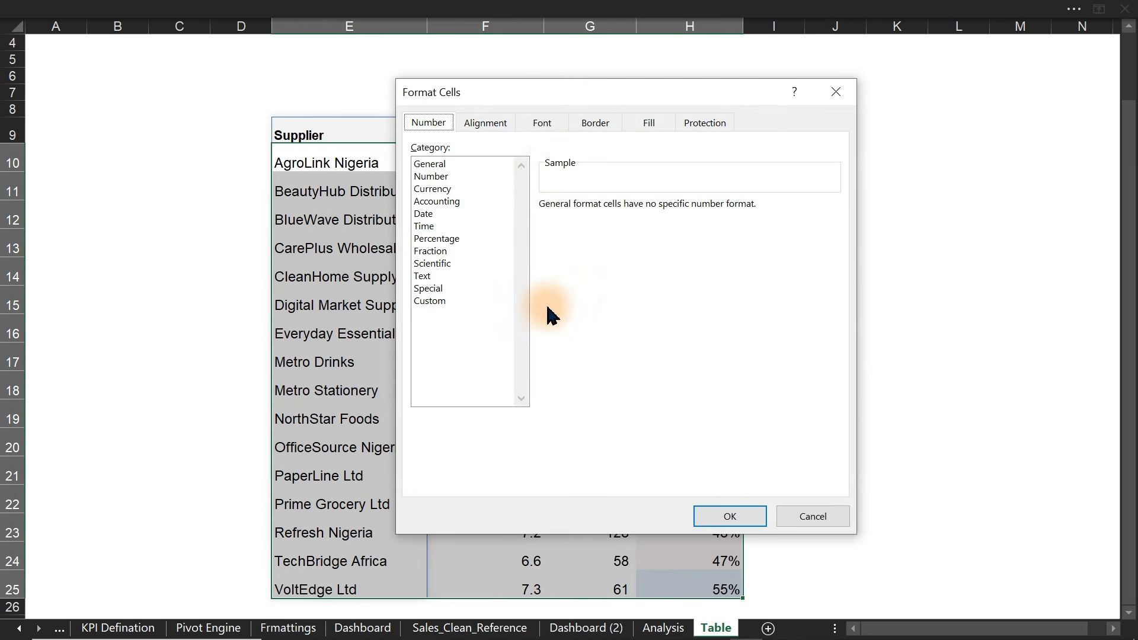
click(596, 124)
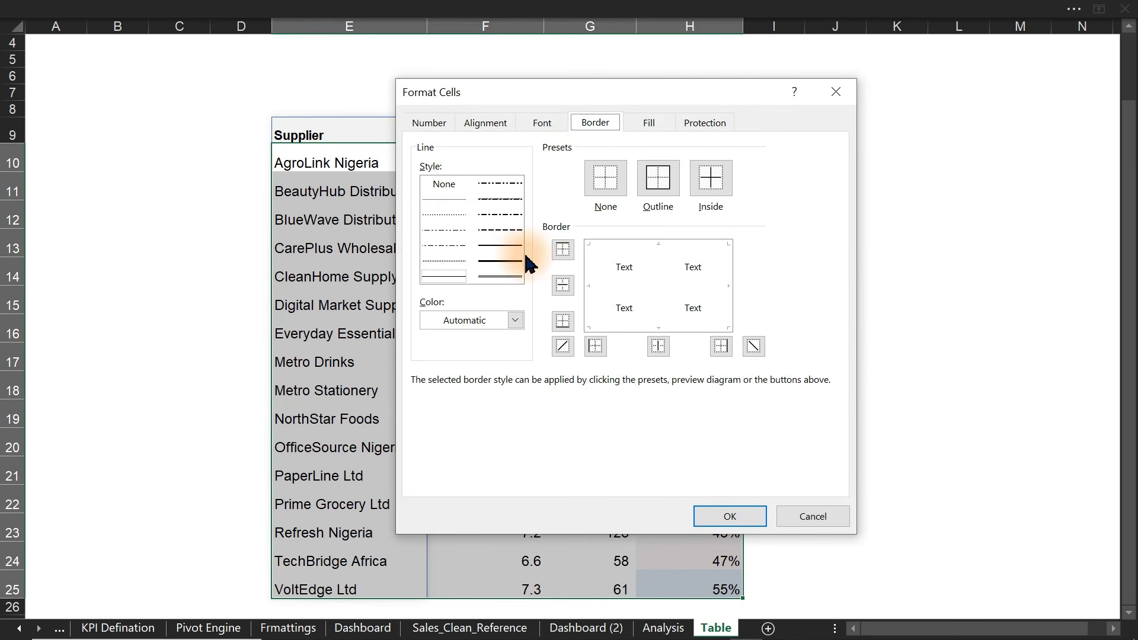
click(515, 320)
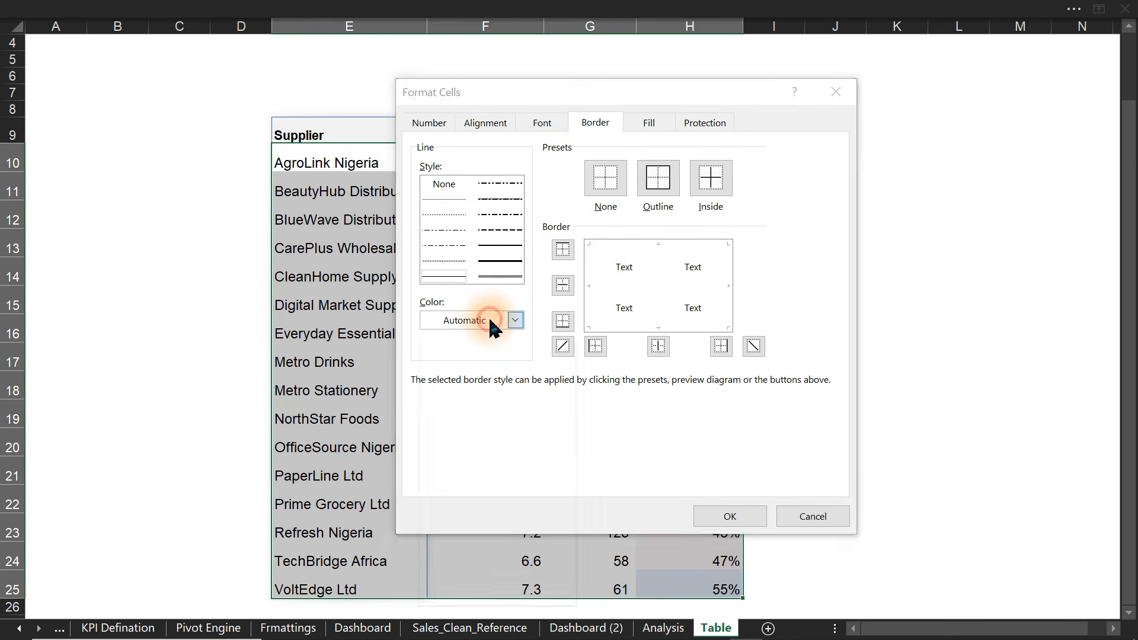
click(429, 417)
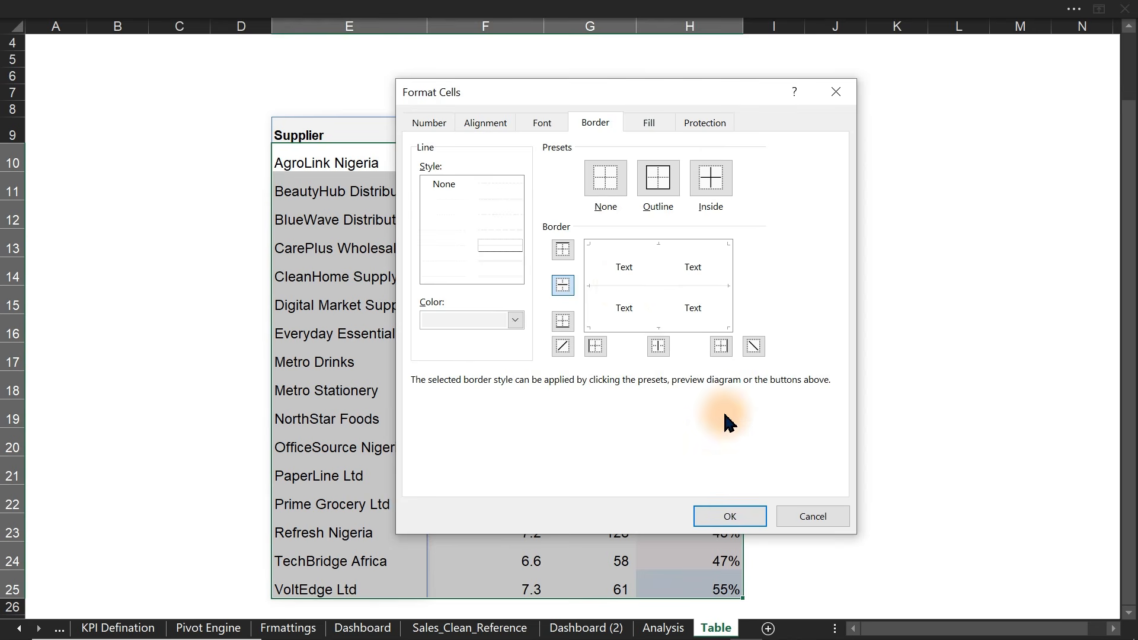
click(732, 518)
drag(599, 304, 843, 409)
click(844, 409)
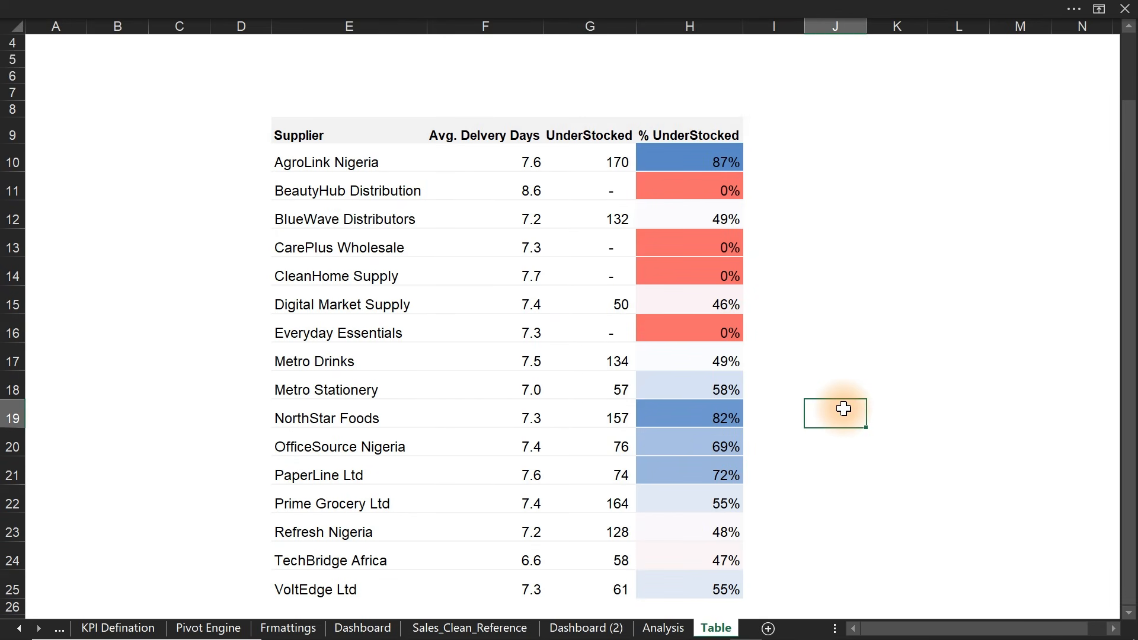
drag(287, 135, 696, 580)
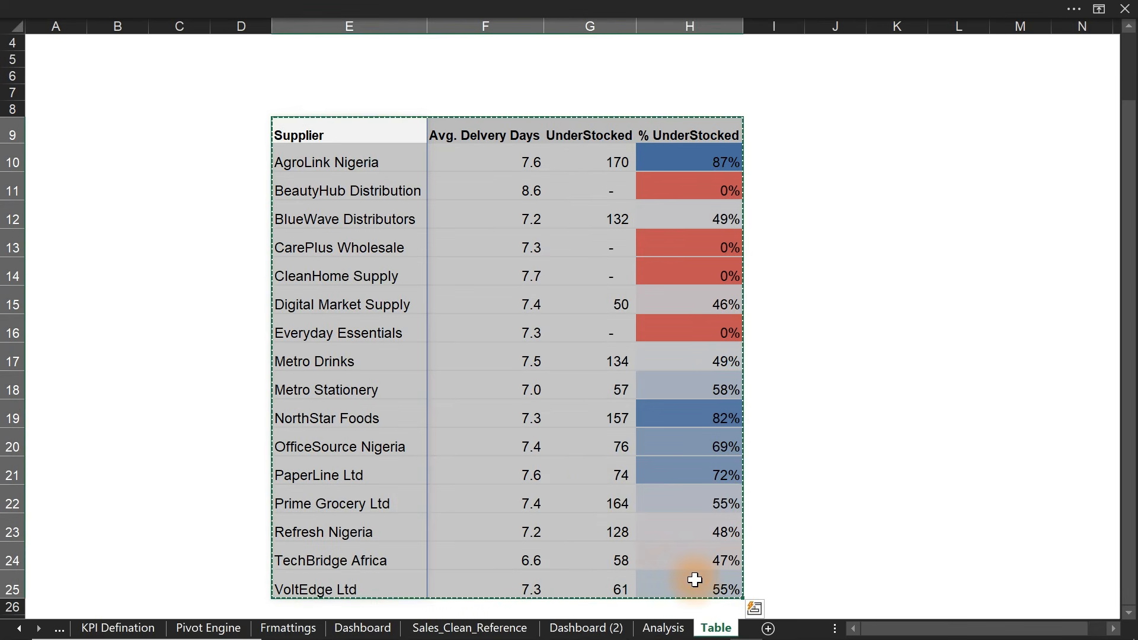
- Paste the supplier table as a linked picture into the empty right card on Dashboard (2)
click(609, 630)
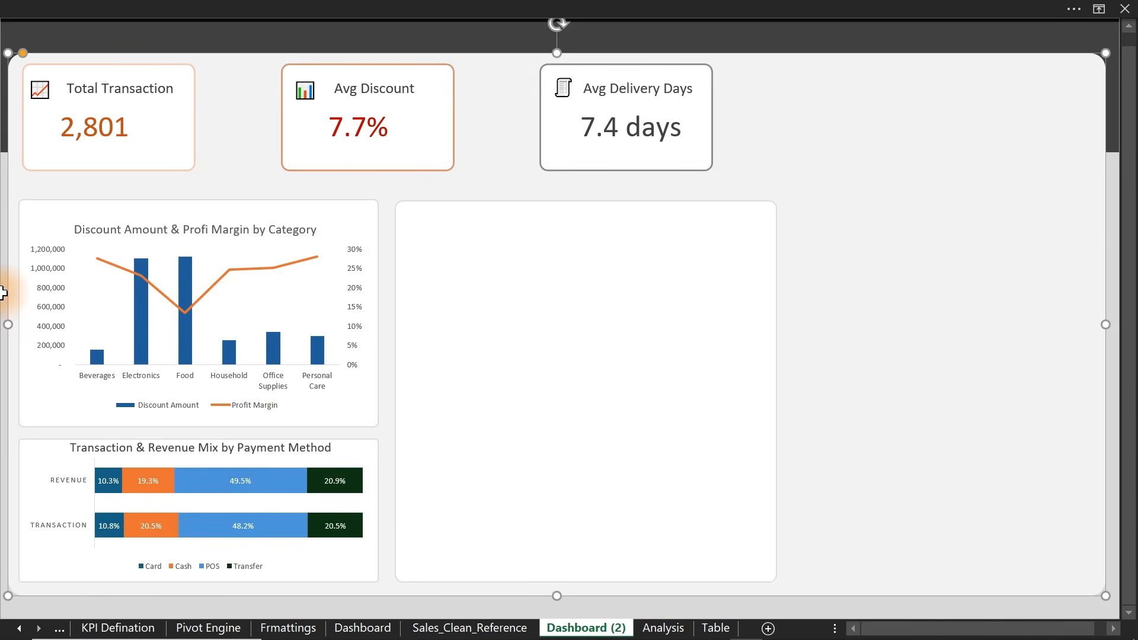
right_click(3, 292)
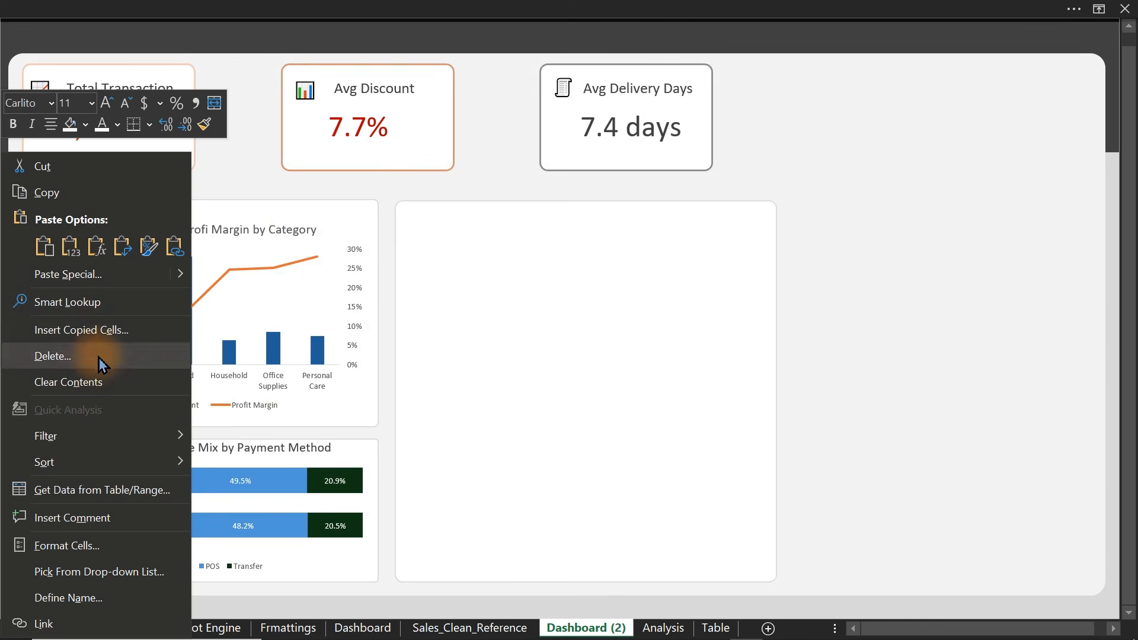
mouse_move(184, 288)
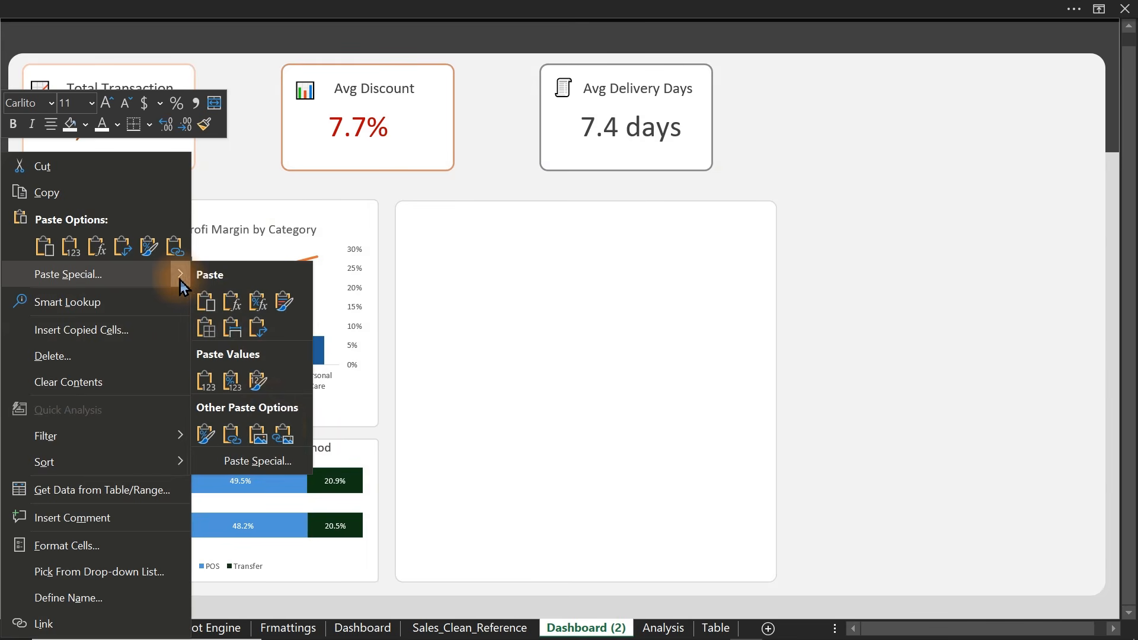
click(281, 426)
drag(279, 428, 733, 409)
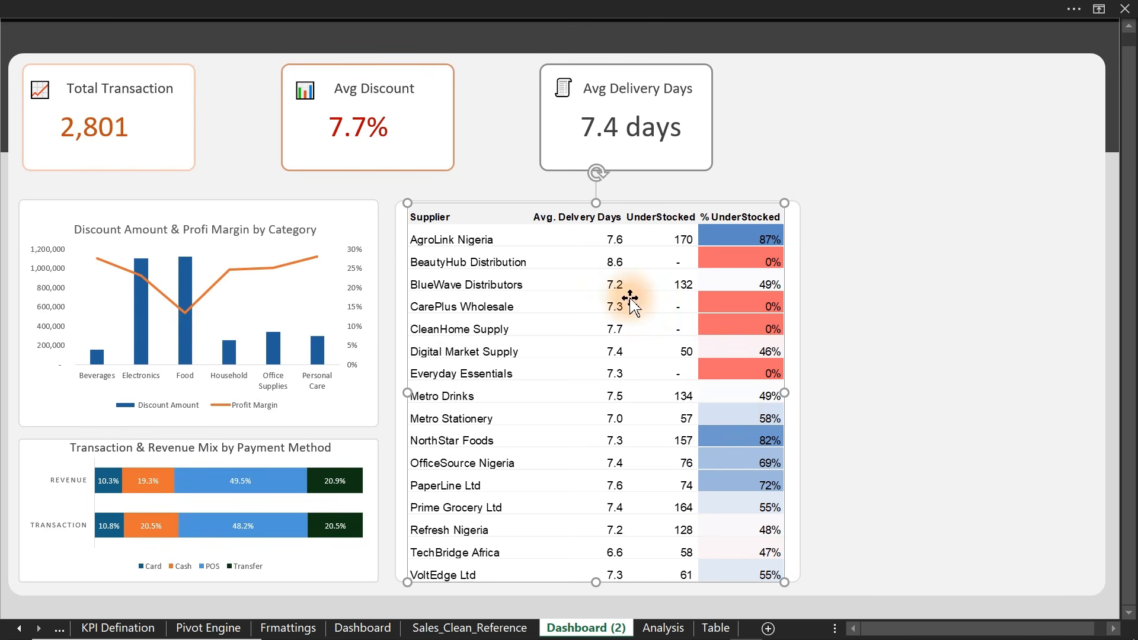
drag(631, 305, 630, 317)
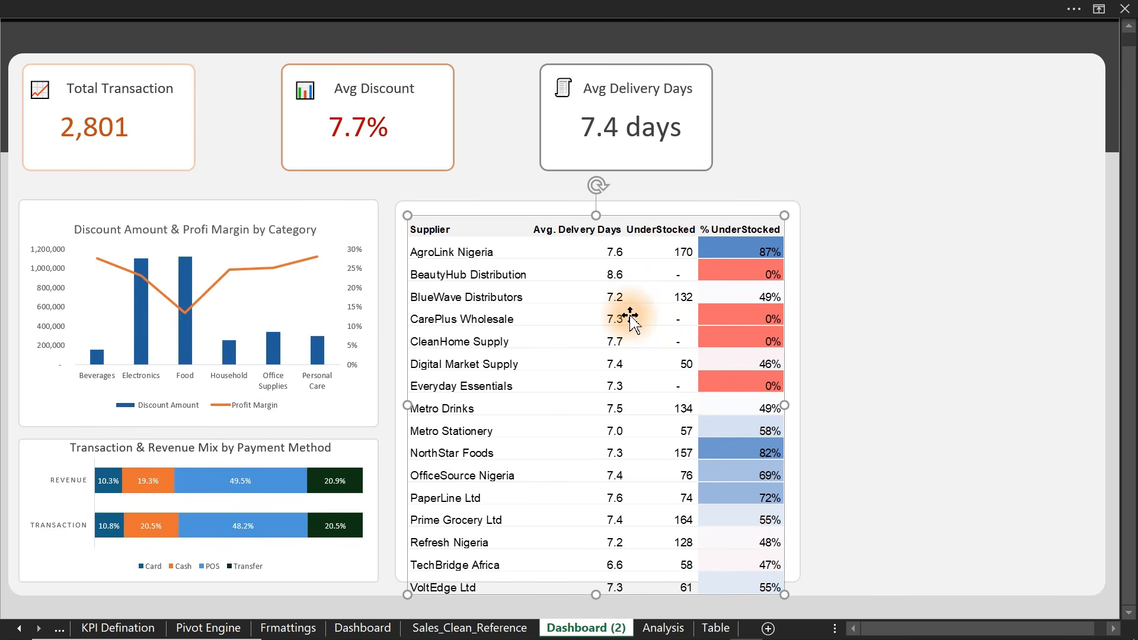
- Shorten supplier rows 10–25, delete the outdated dashboard picture, and reselect E9:H25
click(663, 628)
click(717, 628)
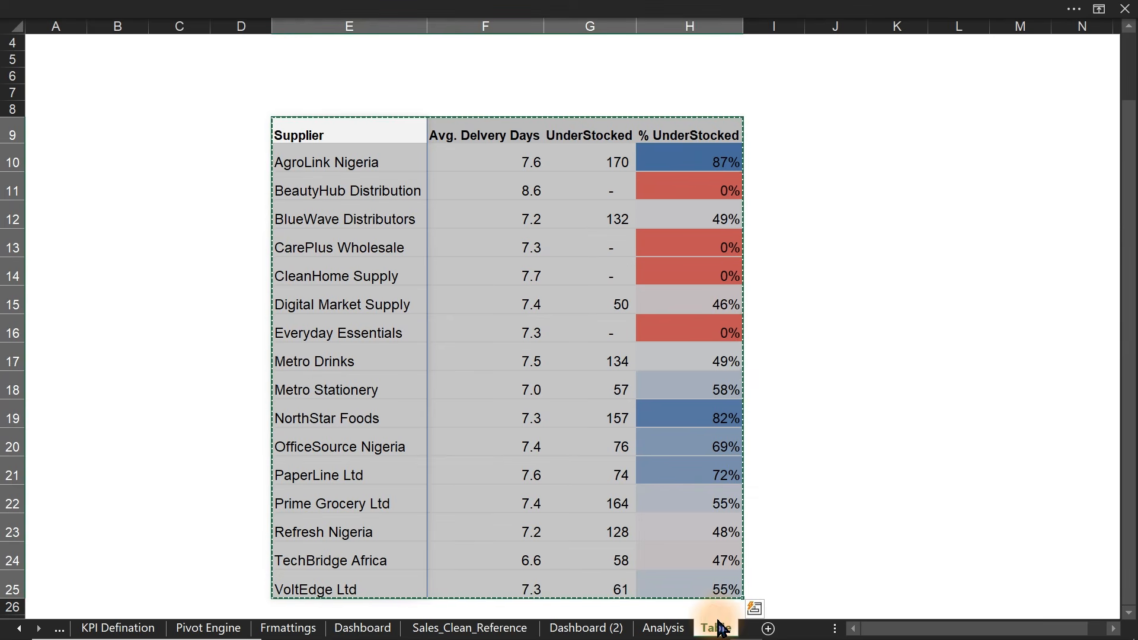
drag(13, 161, 20, 614)
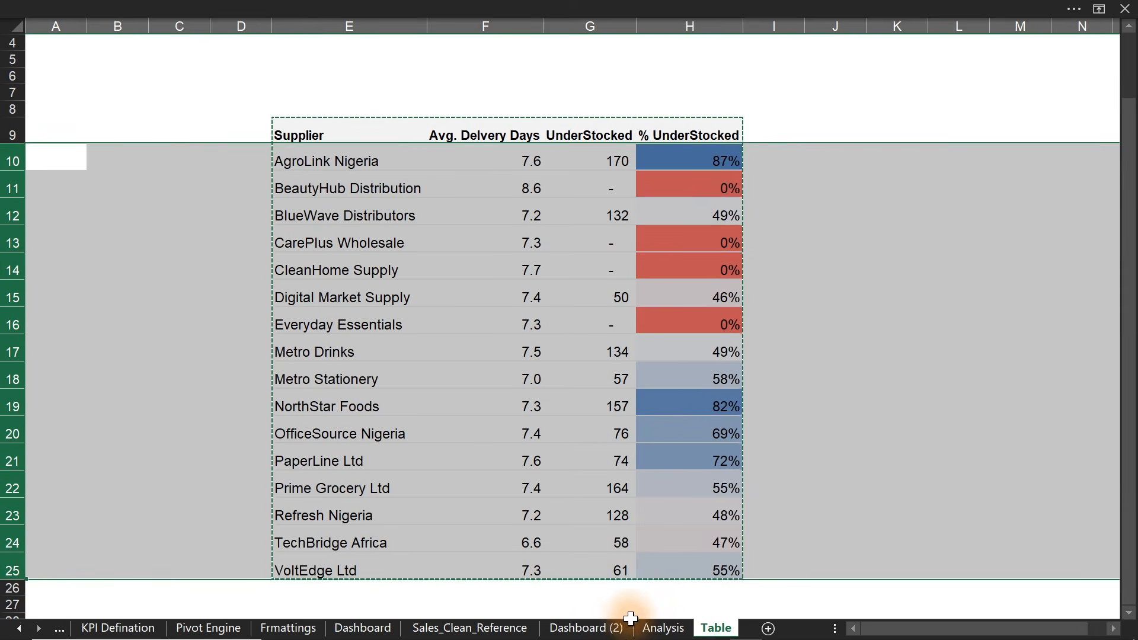
click(616, 629)
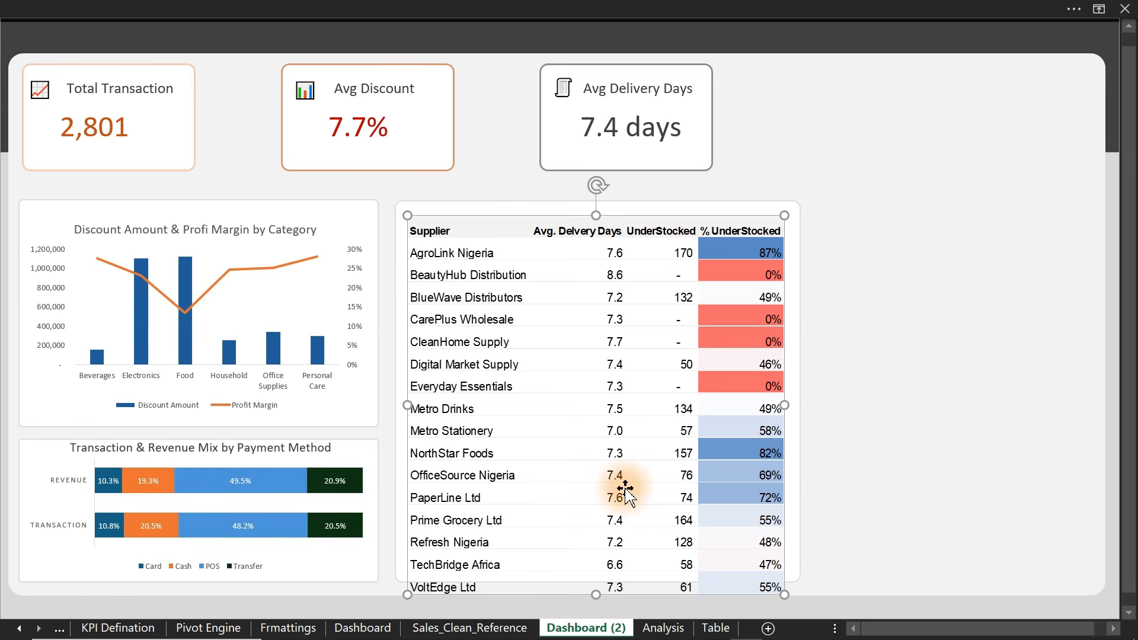
key(Delete)
click(717, 628)
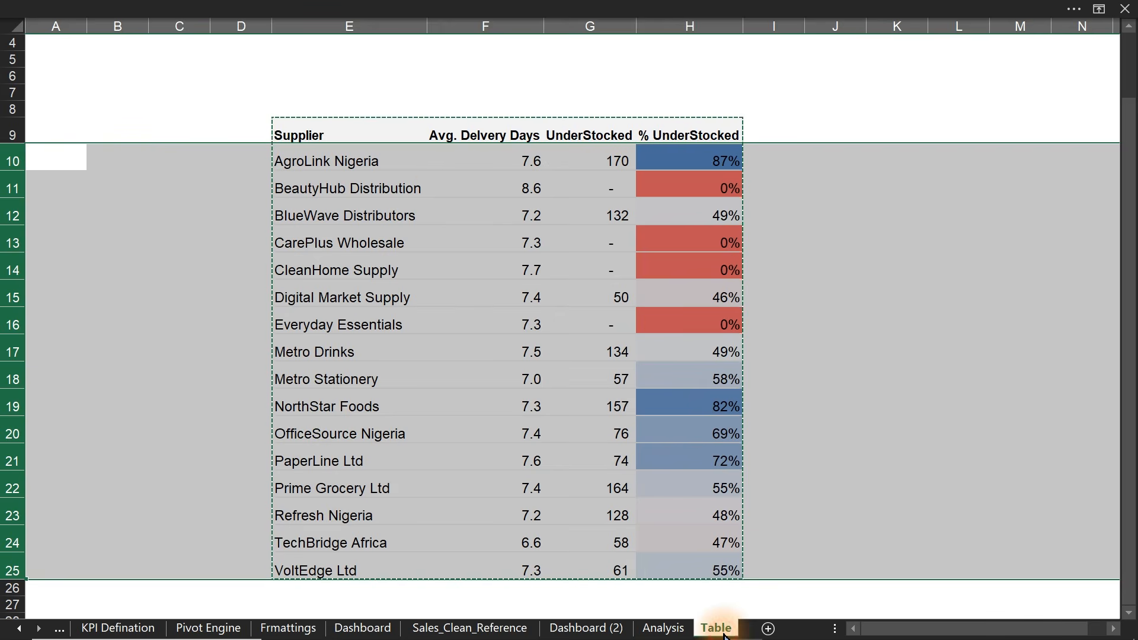
drag(304, 130, 691, 568)
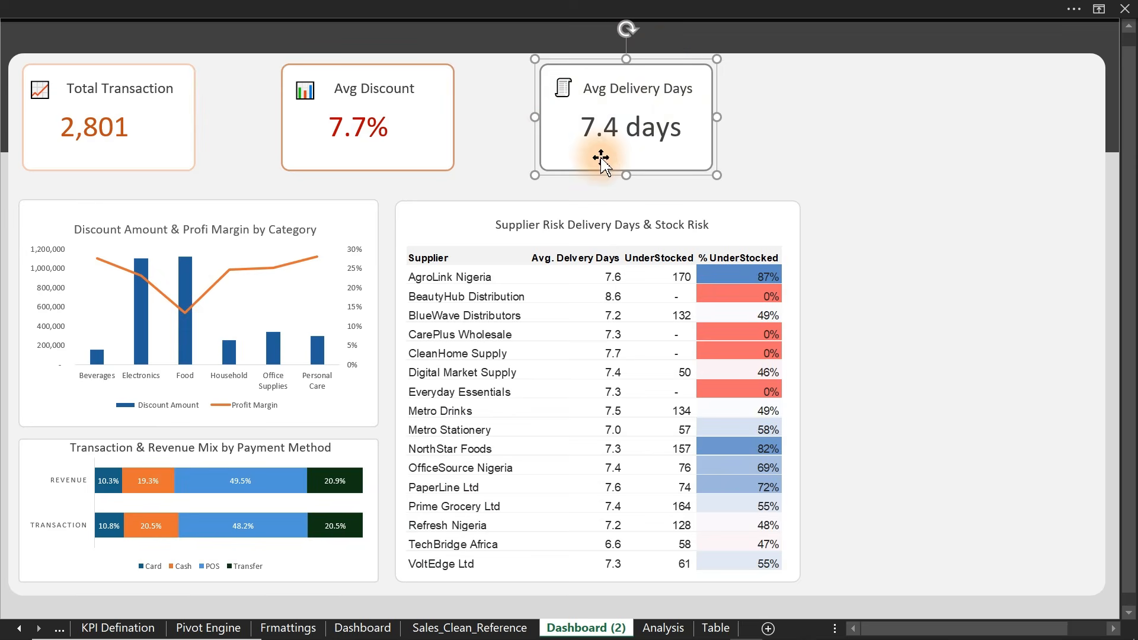
- Undo the accidental panel move and select the Avg Delivery Days, Avg Discount and Total Transaction cards
drag(653, 172, 766, 170)
key(ctrl+z)
click(677, 160)
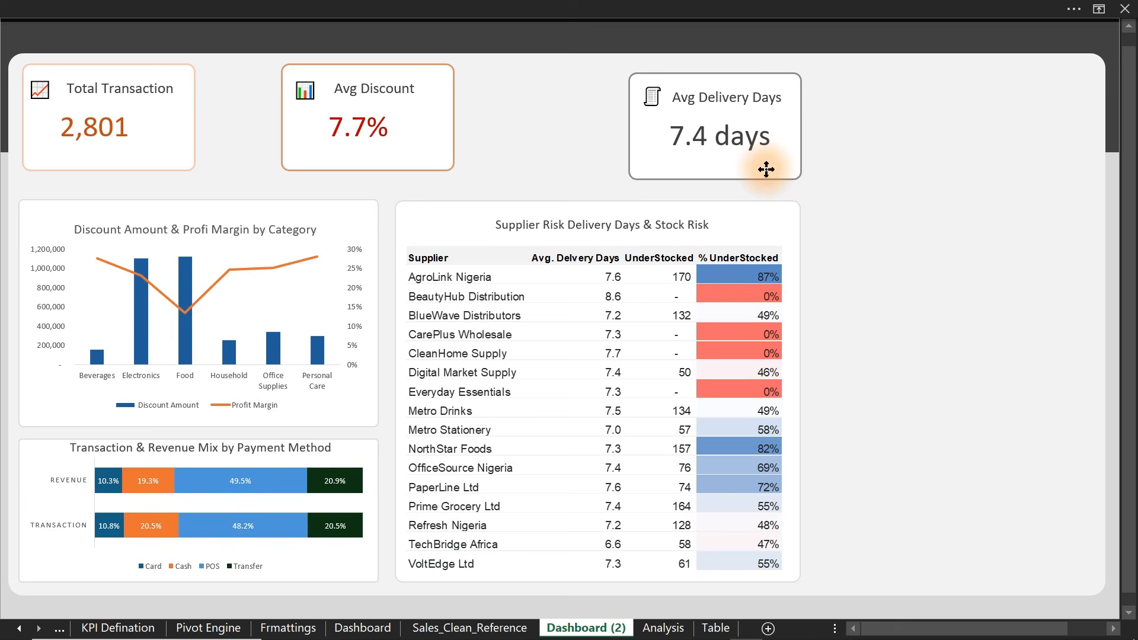
ctrl+click(457, 151)
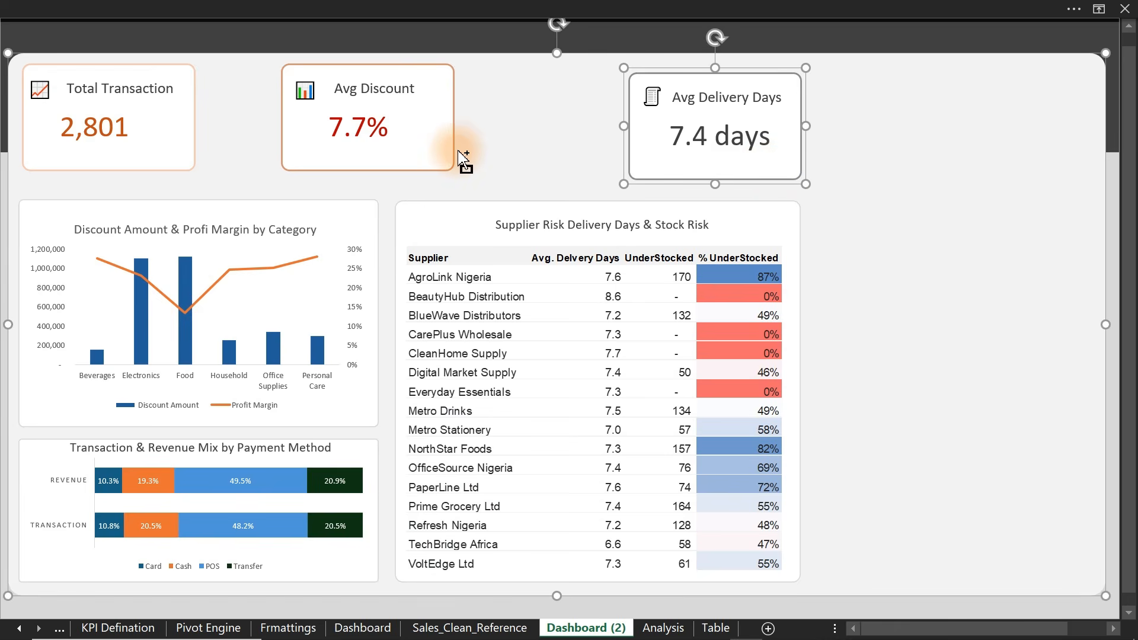
ctrl+click(461, 156)
ctrl+click(424, 145)
ctrl+click(180, 129)
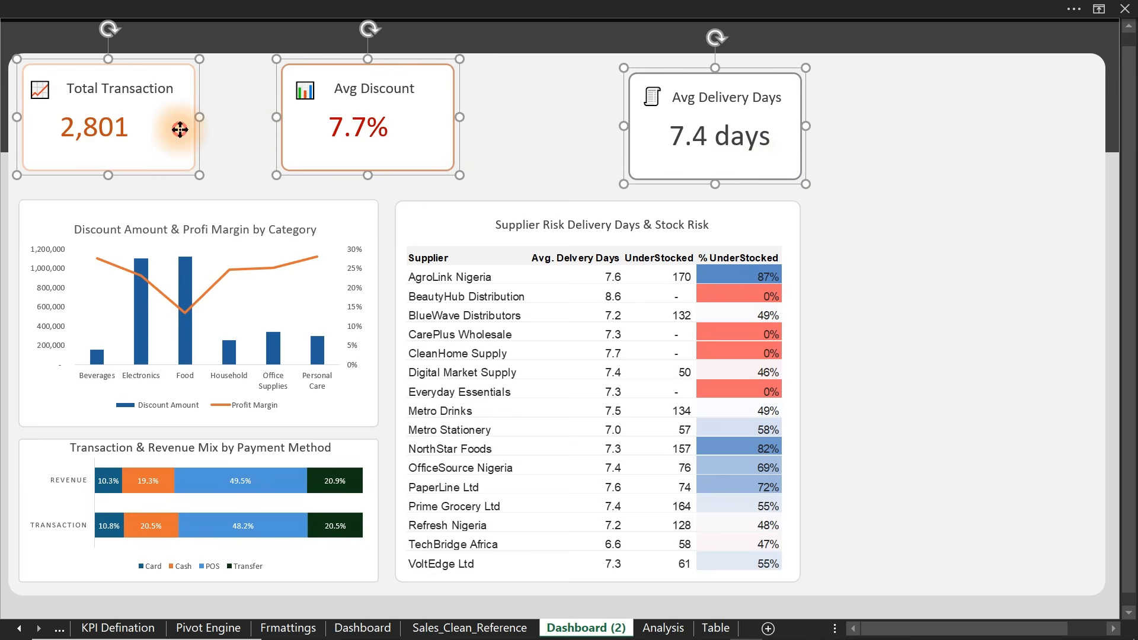
- Align the three KPI cards along their tops, then go to the Business Questions sheet
click(643, 7)
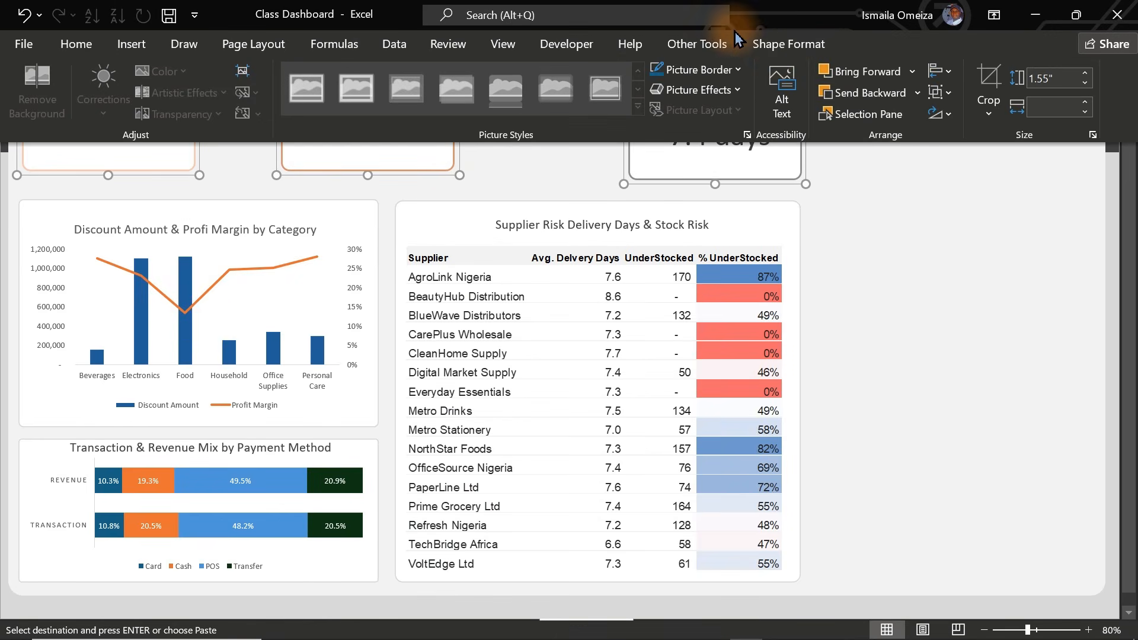
click(781, 52)
click(976, 71)
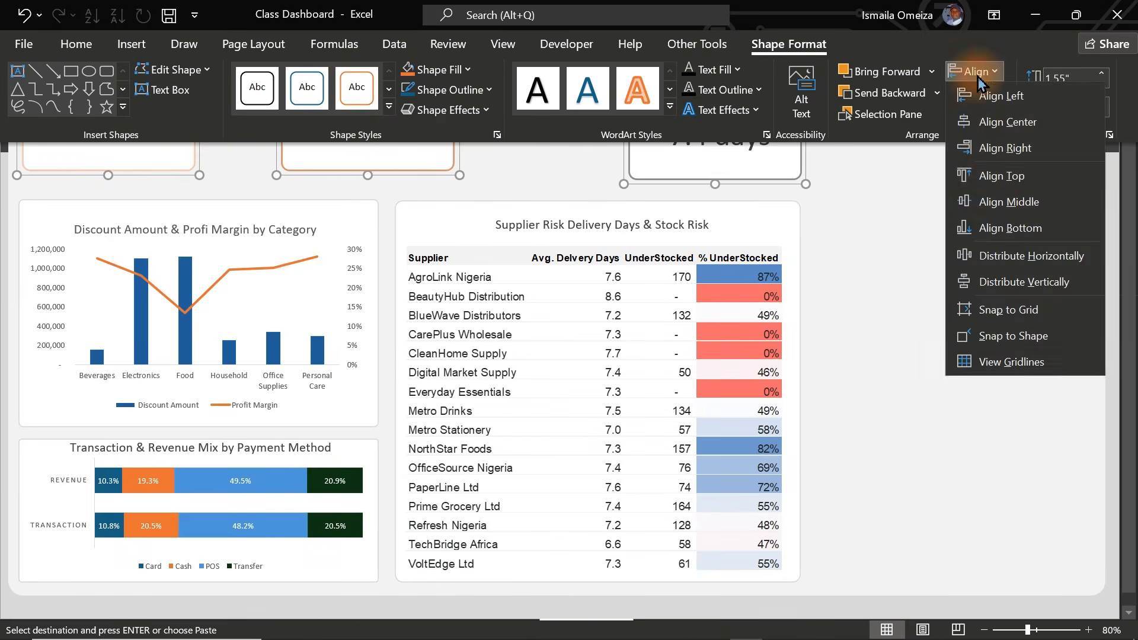
click(999, 177)
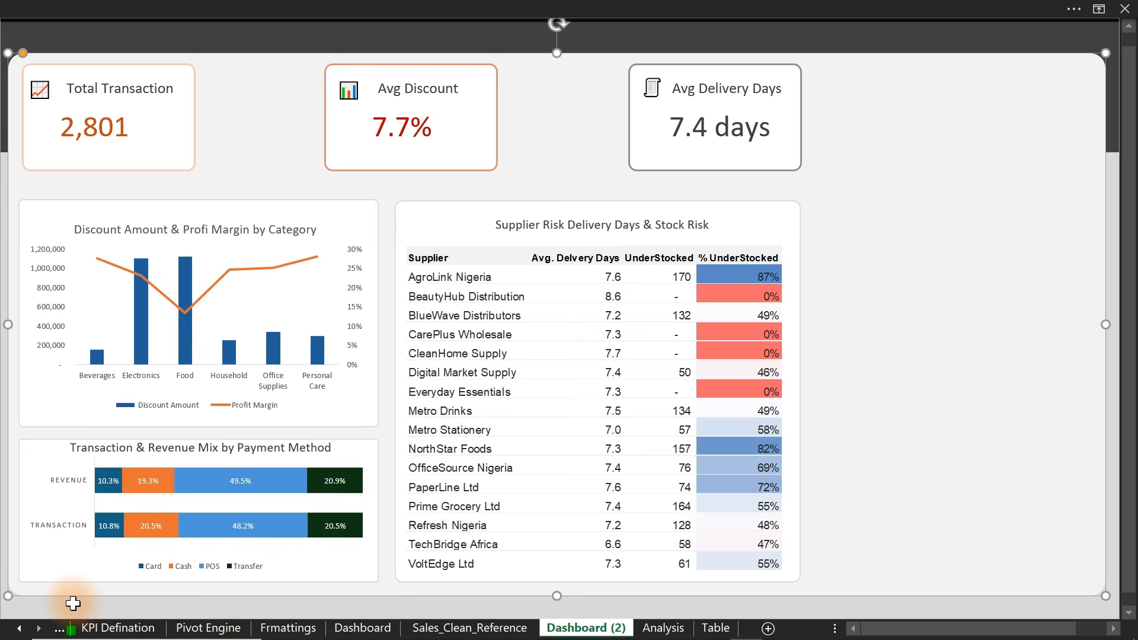
click(57, 629)
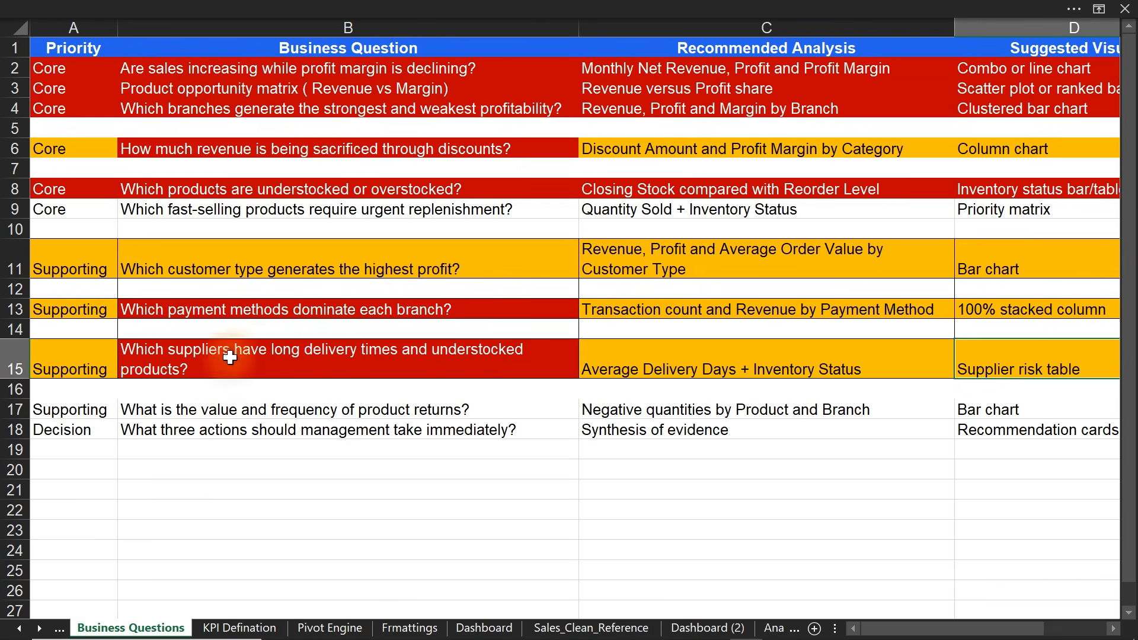
- Give the customer-type question in B11 a dark red fill and white text, then open Analysis
click(182, 271)
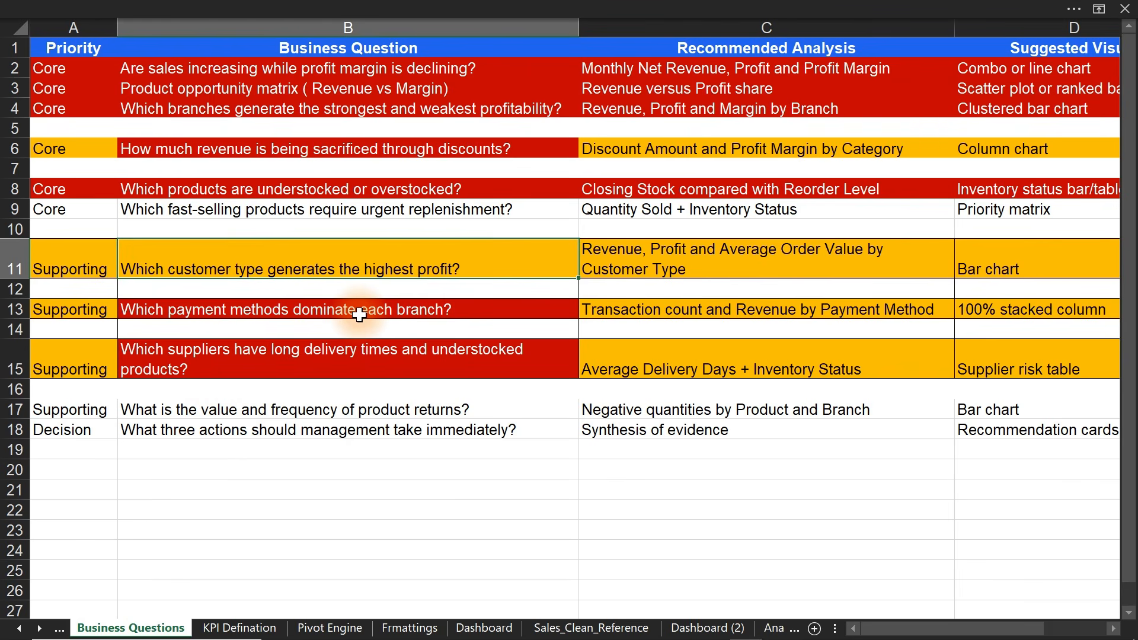
click(323, 8)
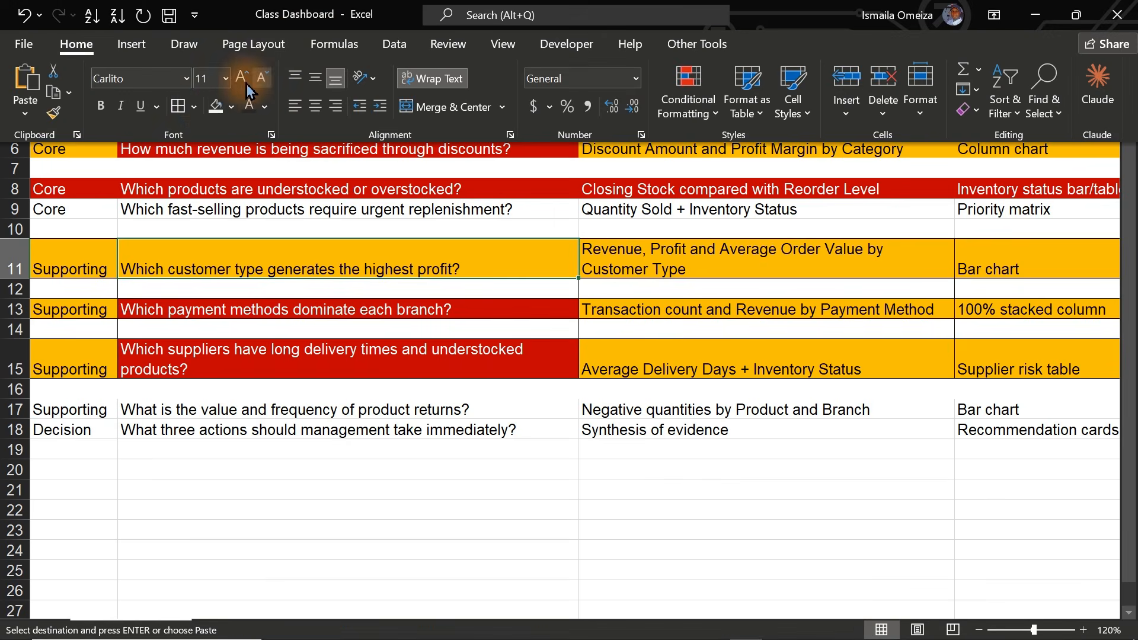
click(233, 108)
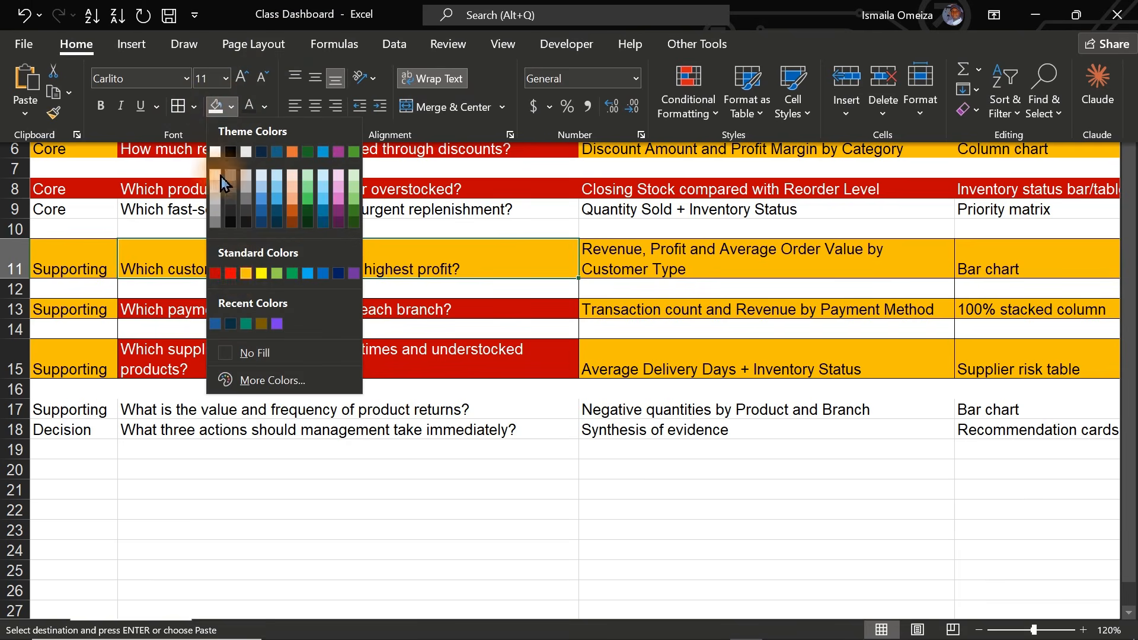
click(217, 274)
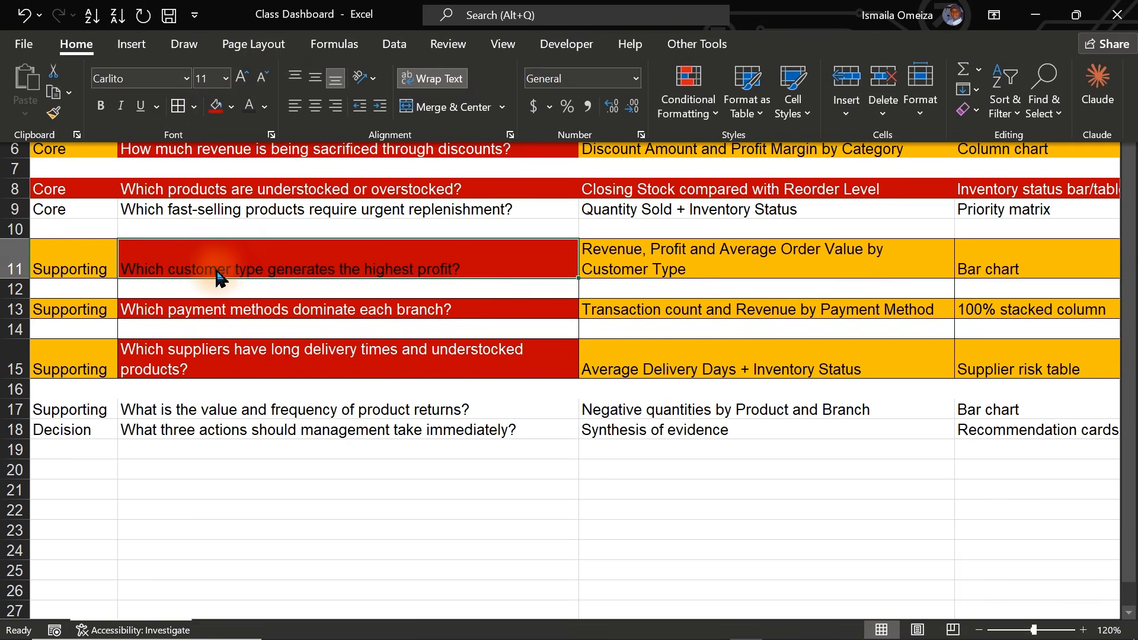
click(264, 106)
click(249, 178)
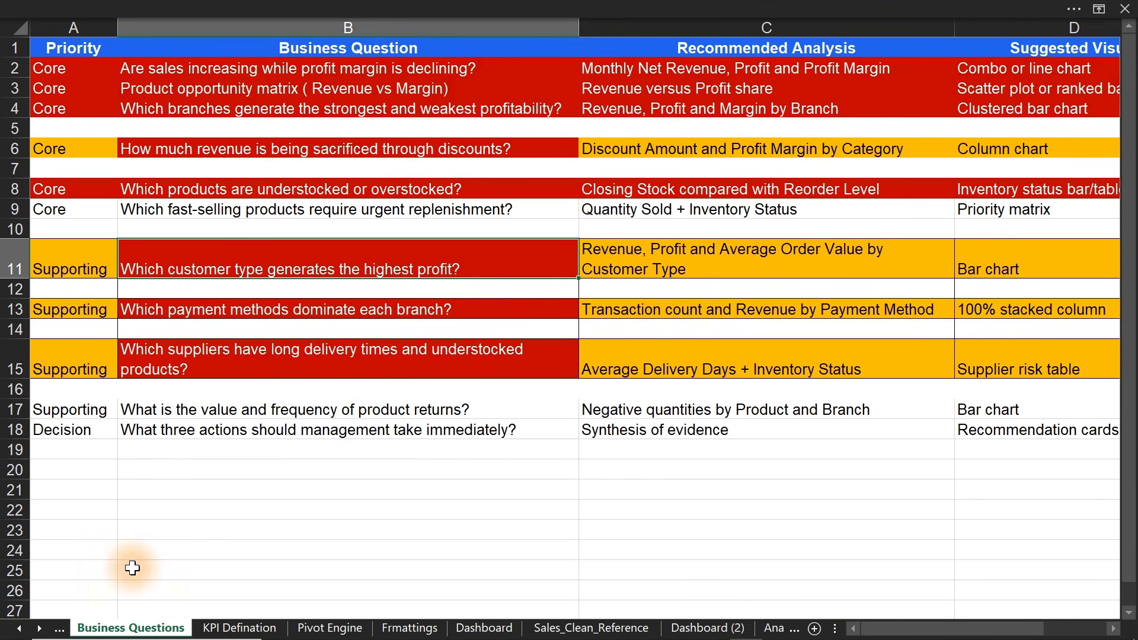
click(39, 630)
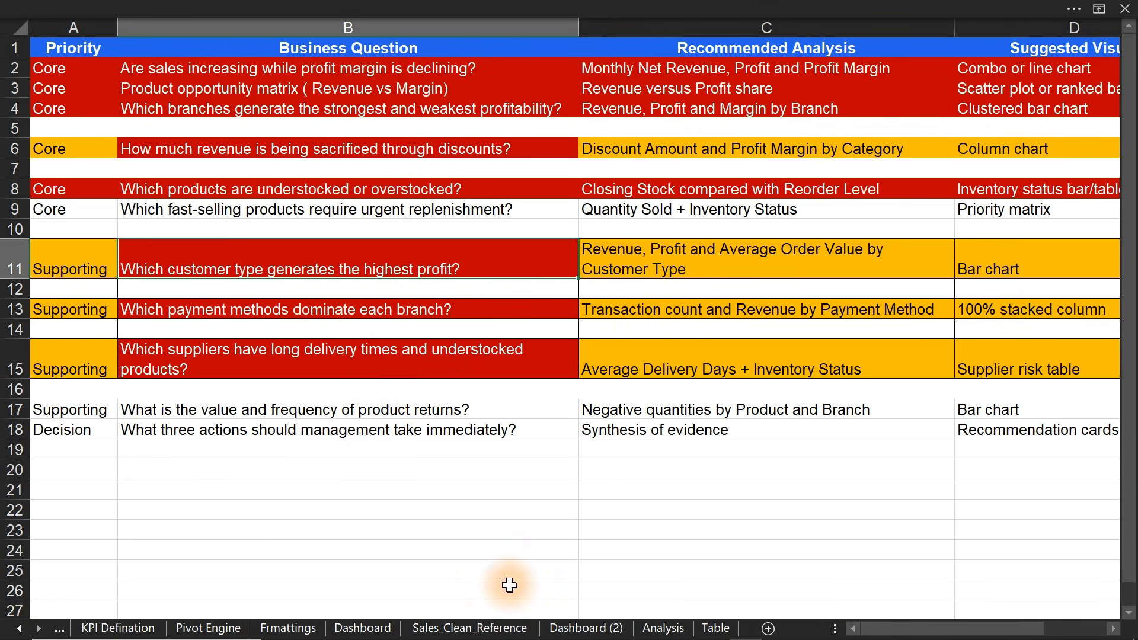
click(662, 630)
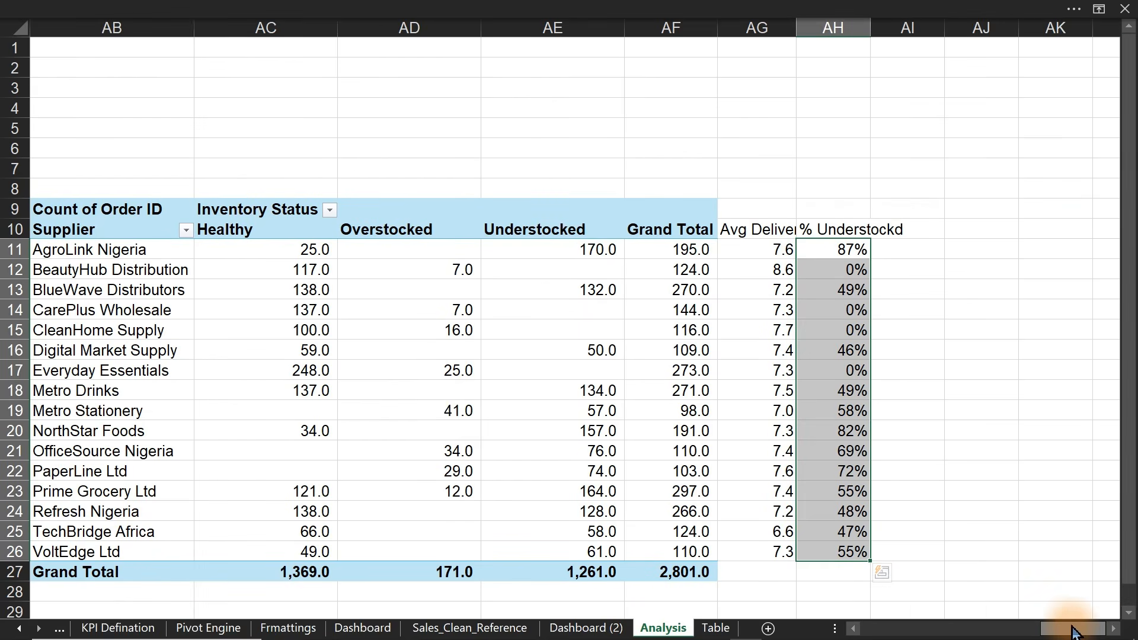
- Fill the whole of column AK with dark navy
scroll(1104, 633, right, 1)
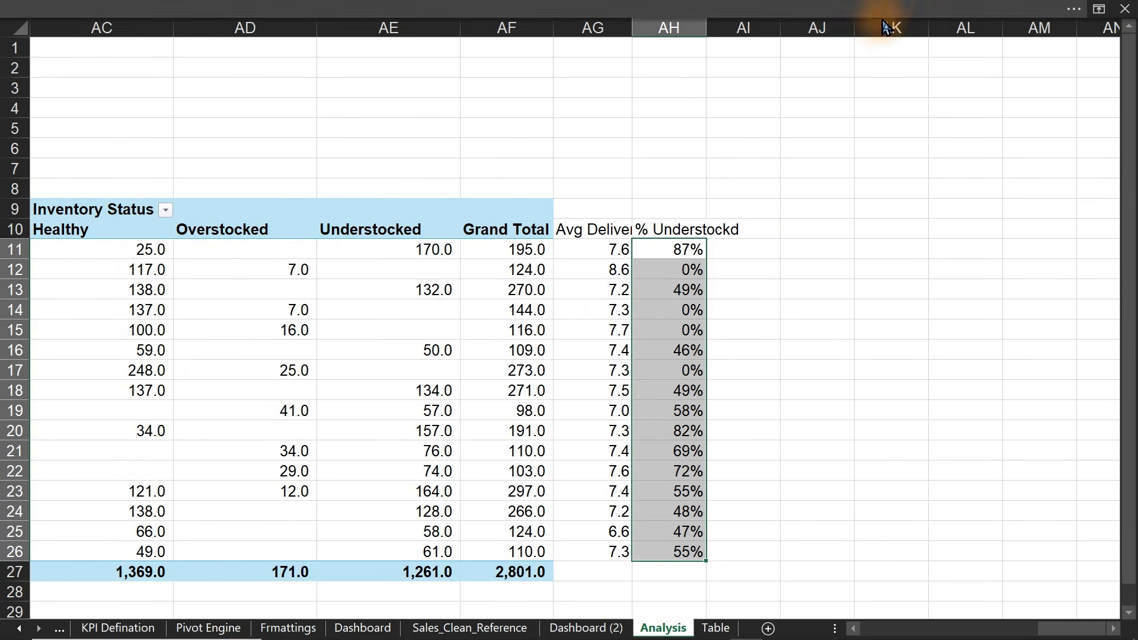
click(882, 27)
click(242, 8)
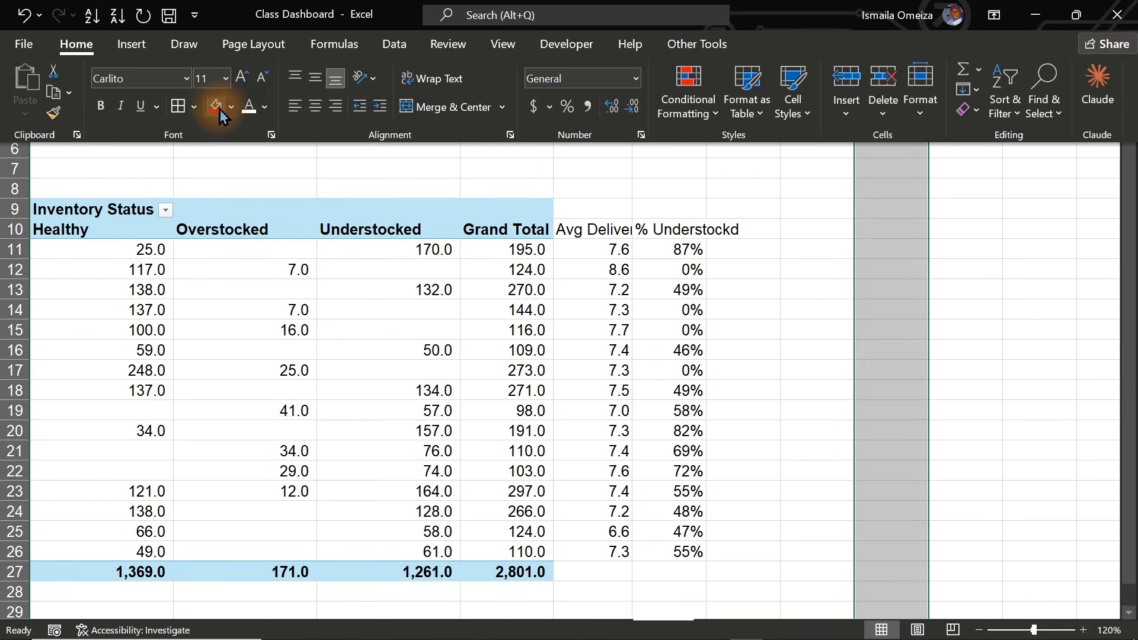
click(231, 108)
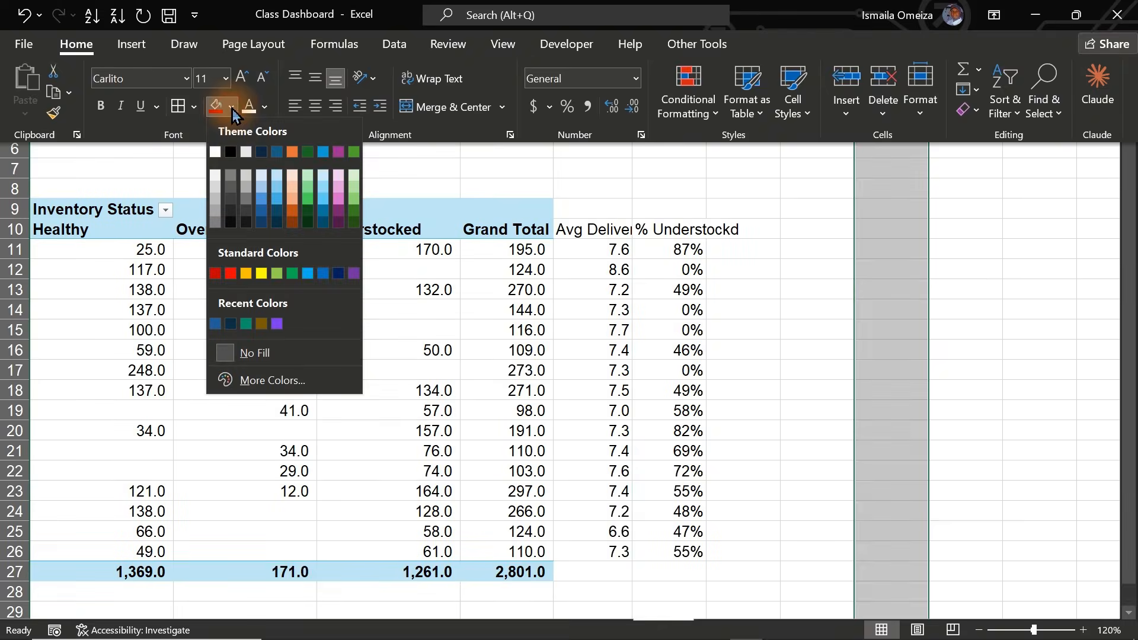
click(277, 228)
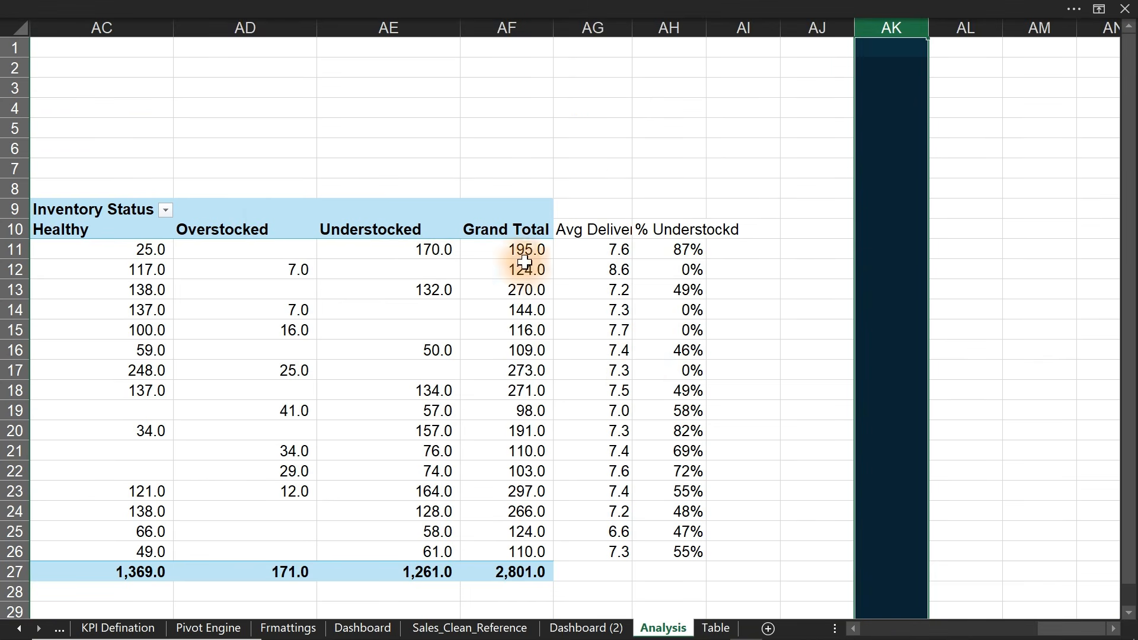
- Copy the supplier pivot range and paste it at AN9
drag(527, 229, 233, 555)
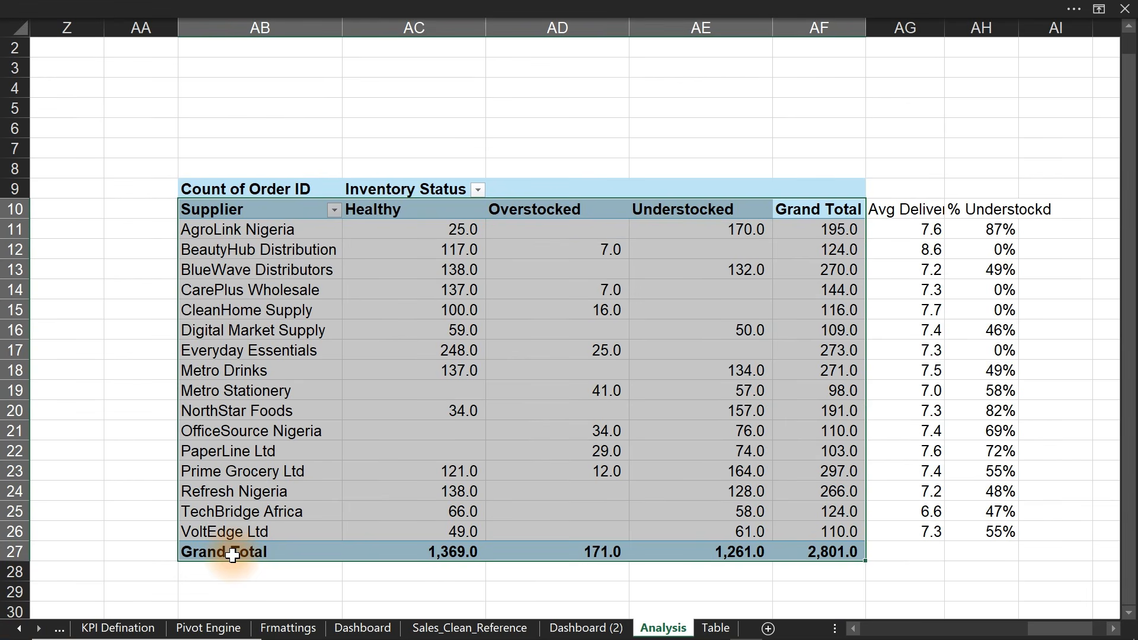
click(1113, 628)
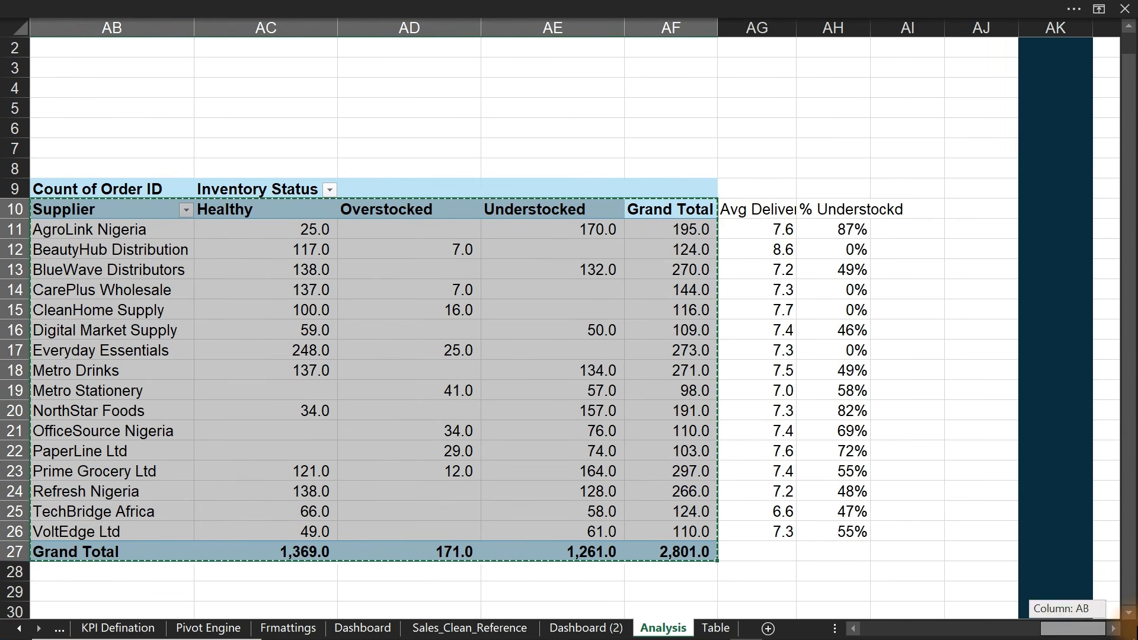
click(1117, 629)
click(1117, 630)
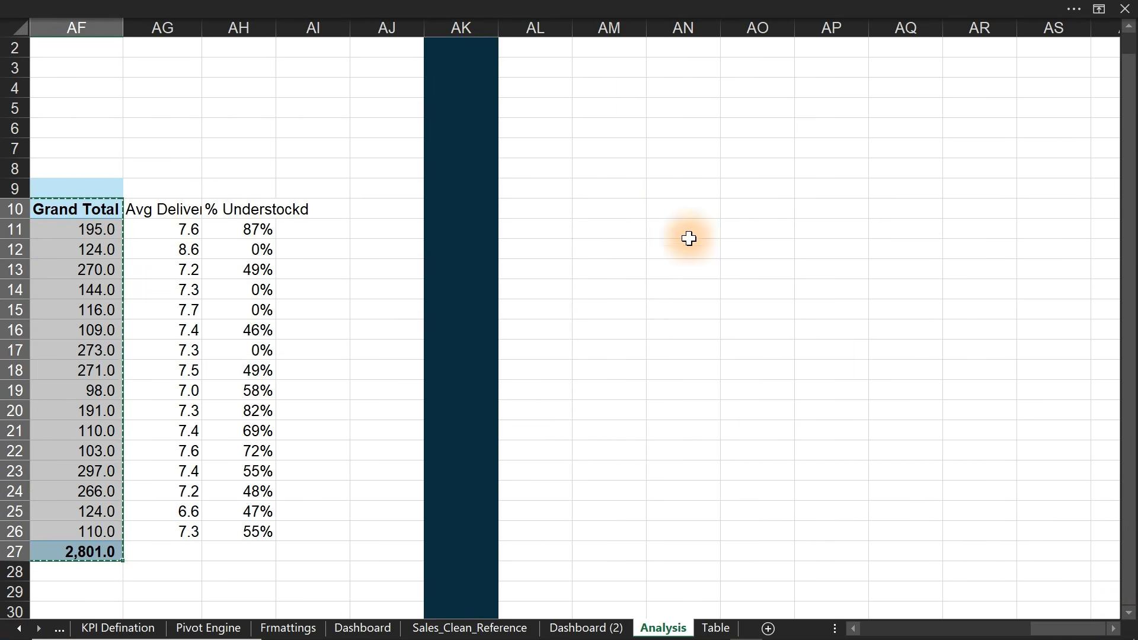
click(671, 190)
key(ctrl+v)
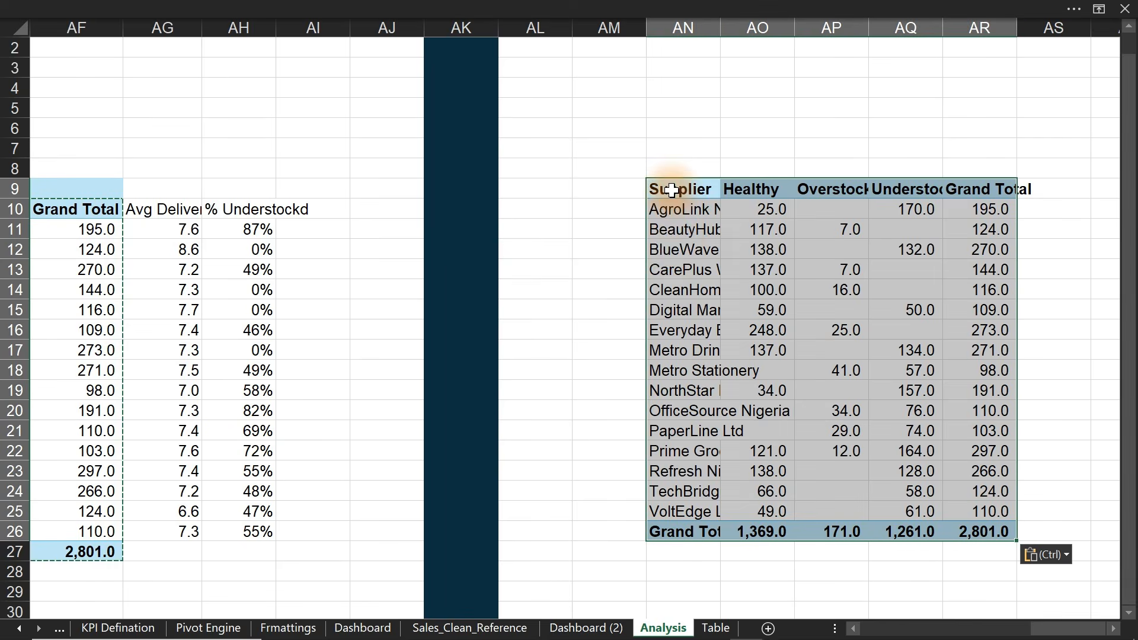
- Check the pasted supplier table and undo the plain paste
click(670, 249)
right_click(676, 250)
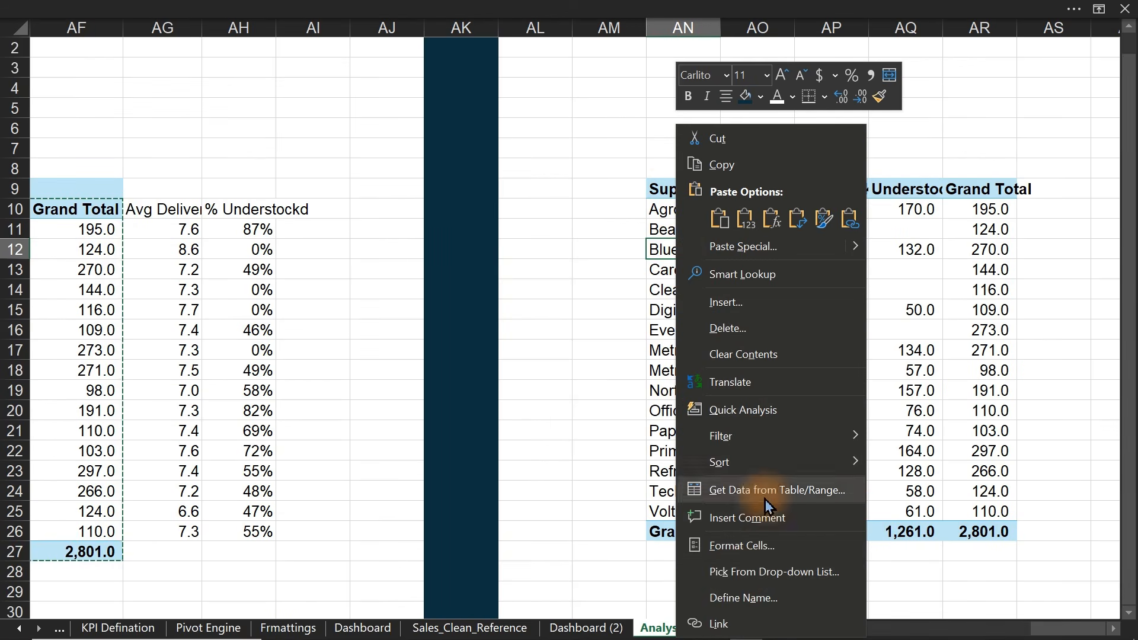
click(578, 491)
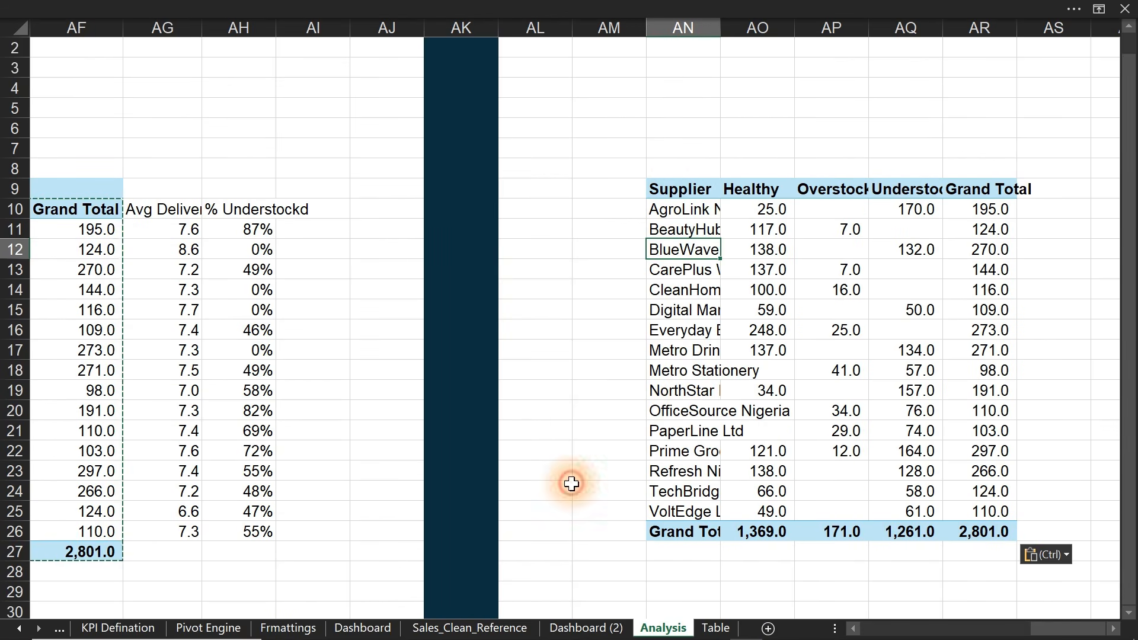
click(674, 369)
click(705, 290)
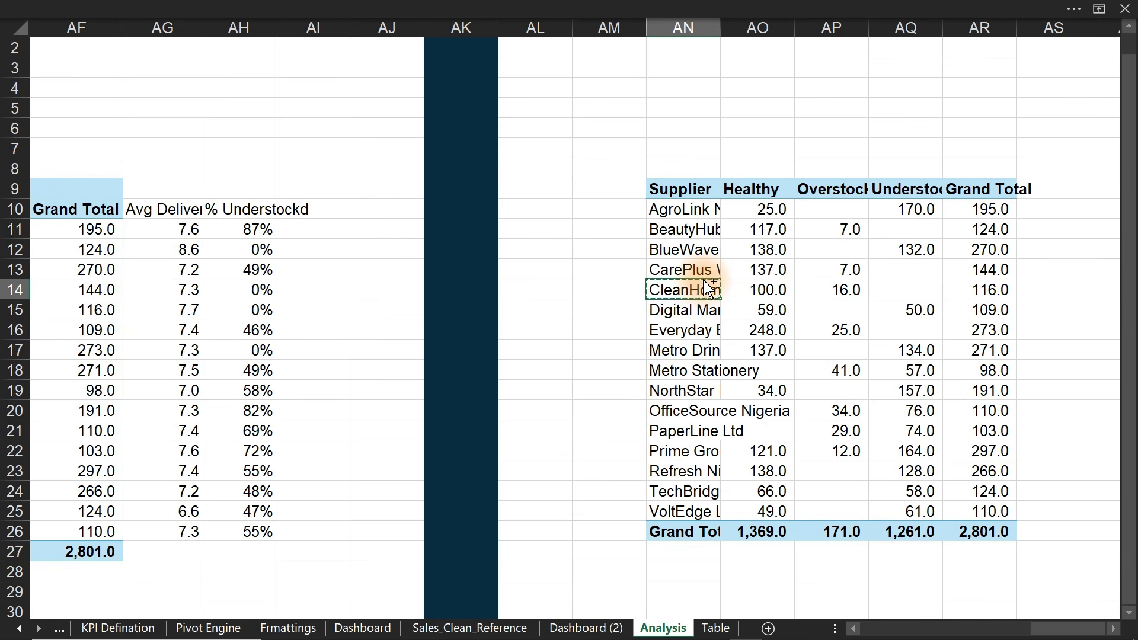
key(ctrl+z)
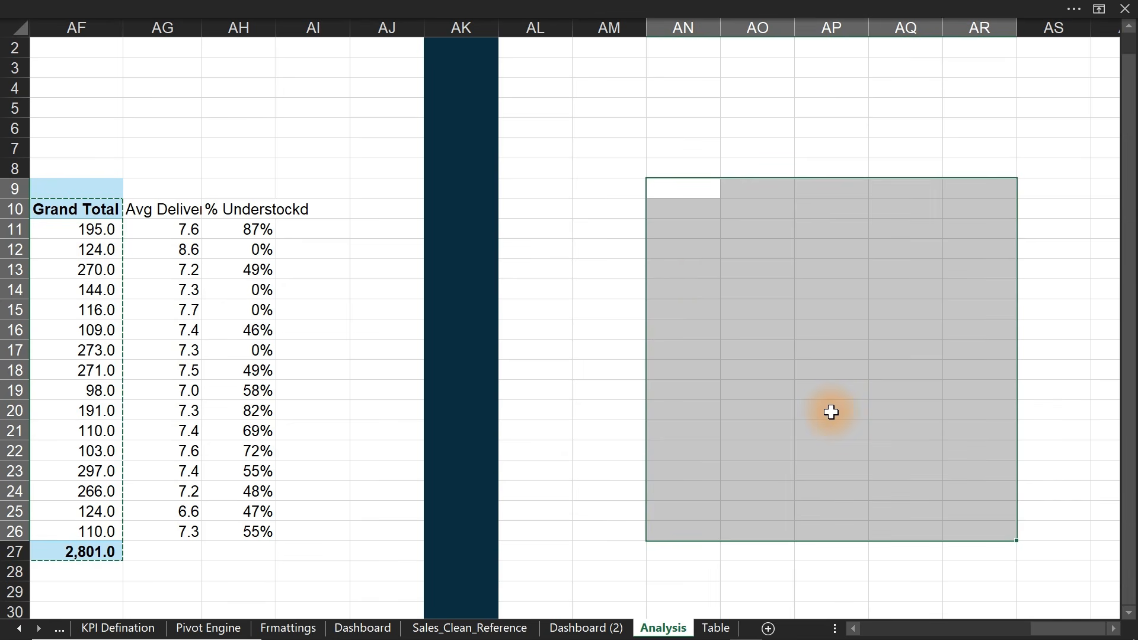
- Select the entire original pivot table and paste a working pivot copy at AN9
scroll(831, 412, left, 5)
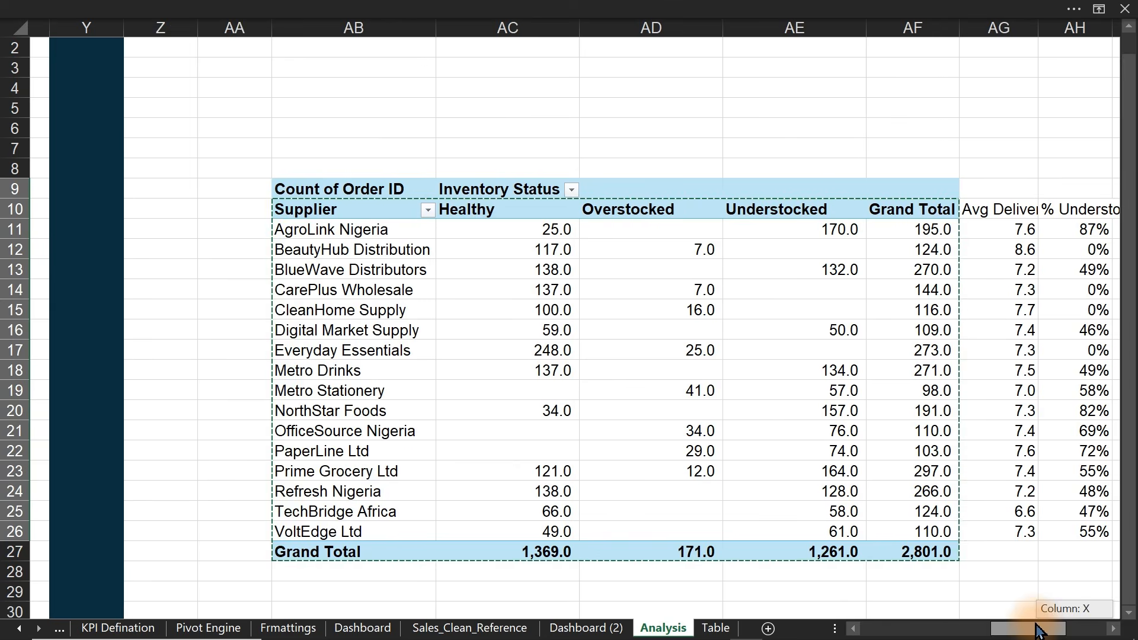
click(276, 189)
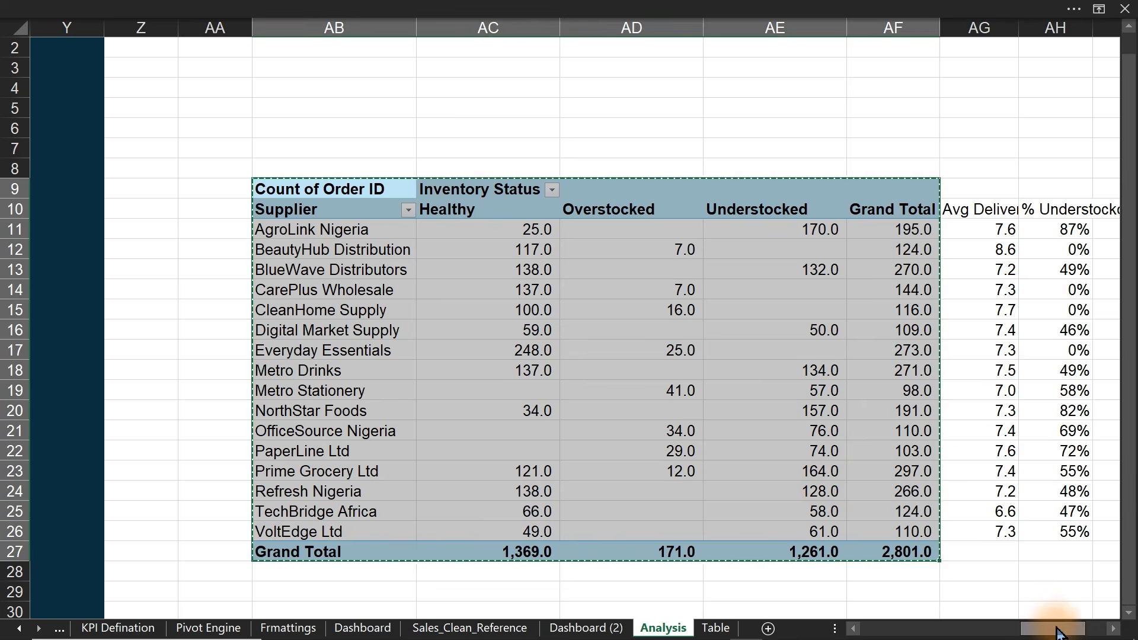
drag(1060, 629, 1094, 632)
click(1113, 629)
click(1113, 629)
click(1114, 629)
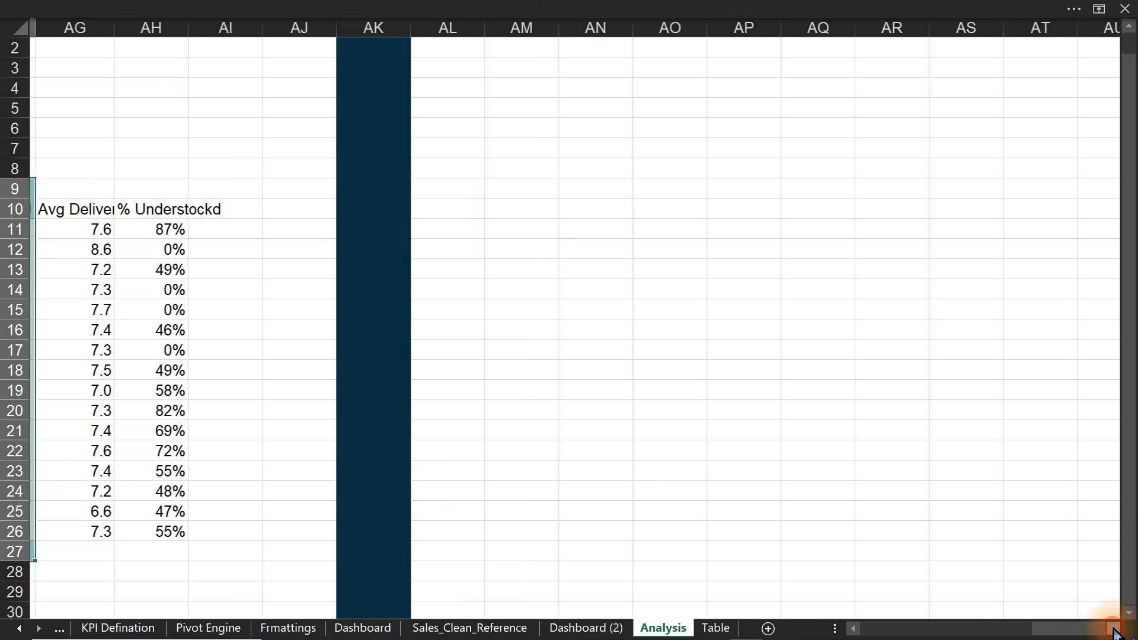
click(1113, 629)
click(496, 184)
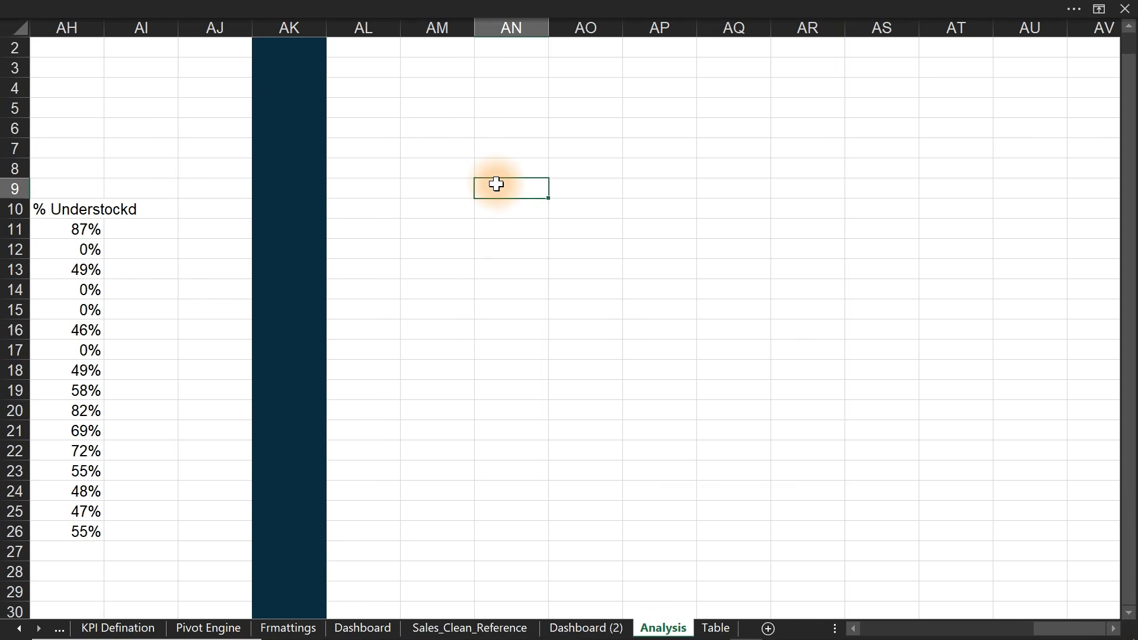
key(ctrl+v)
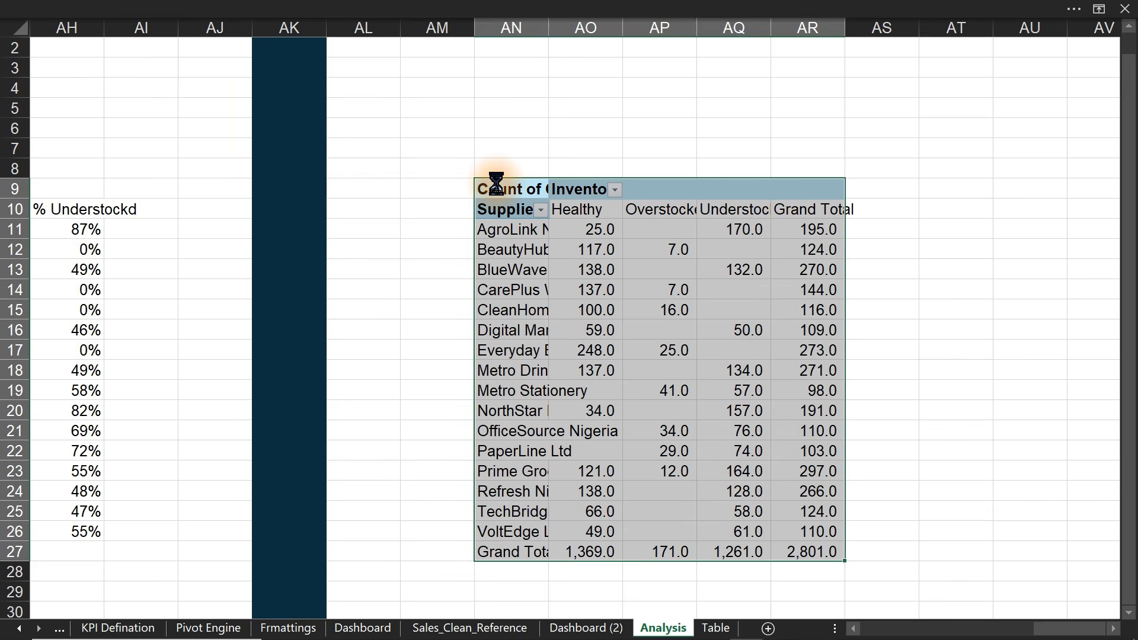
- Remove Count of Order ID and Inventory Status from the copied pivot, then return to Business Questions
right_click(673, 371)
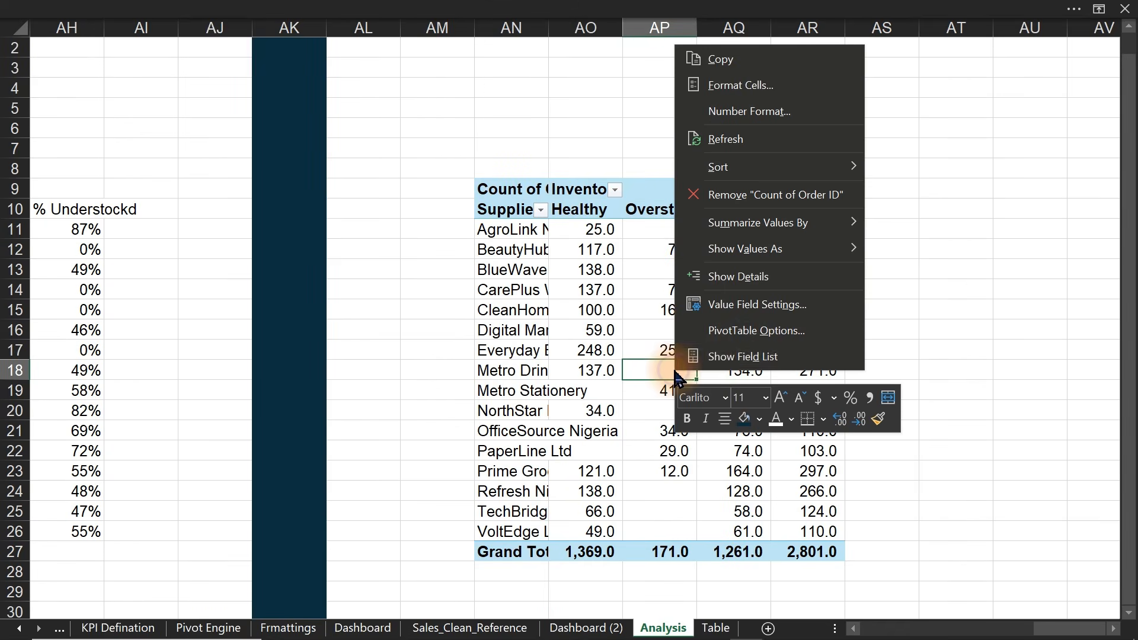
click(761, 359)
drag(1044, 525, 495, 508)
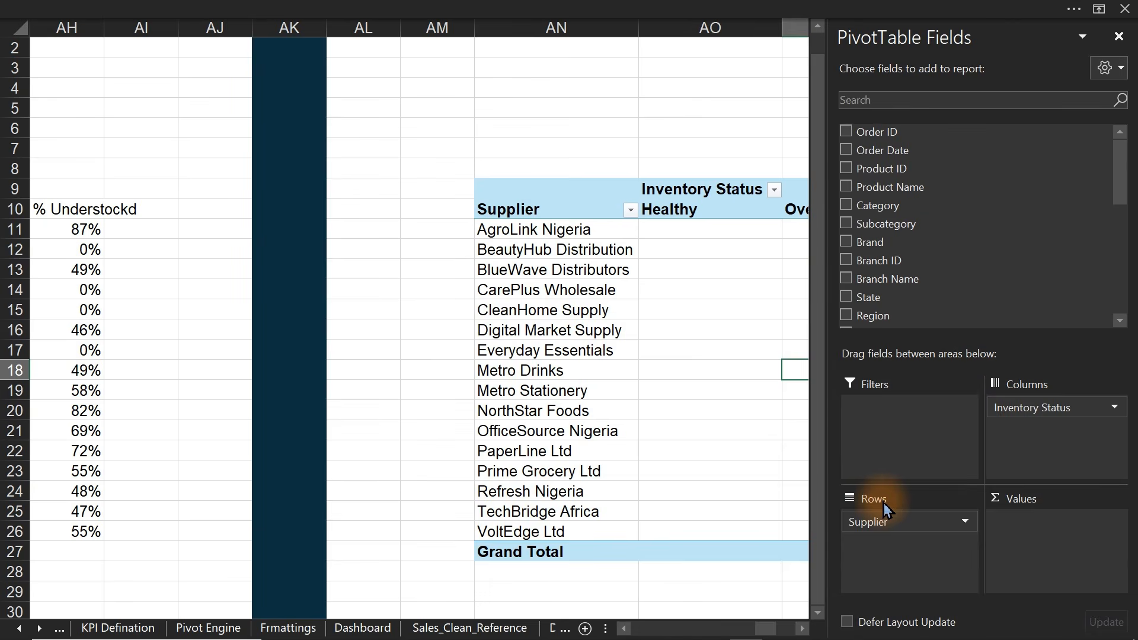
drag(1037, 407, 734, 409)
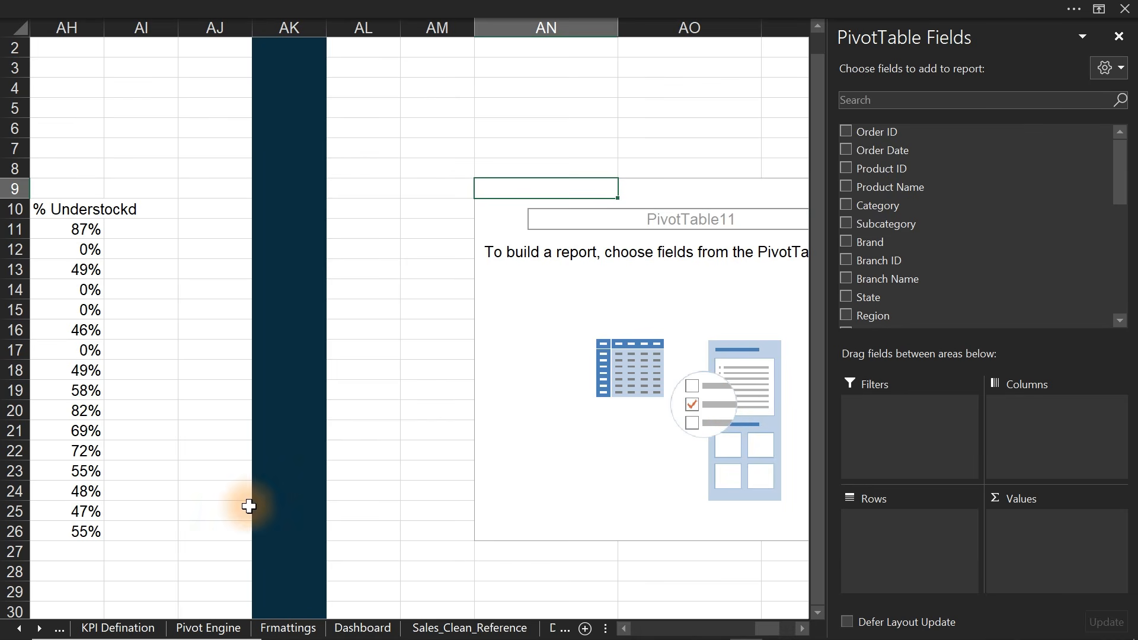
click(7, 634)
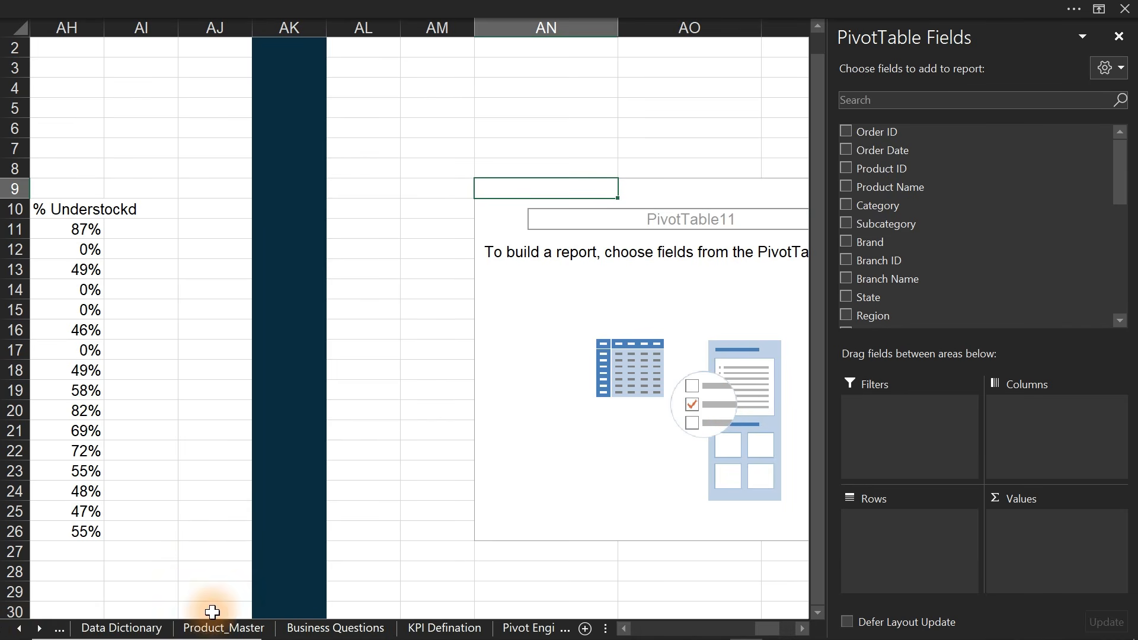
click(306, 630)
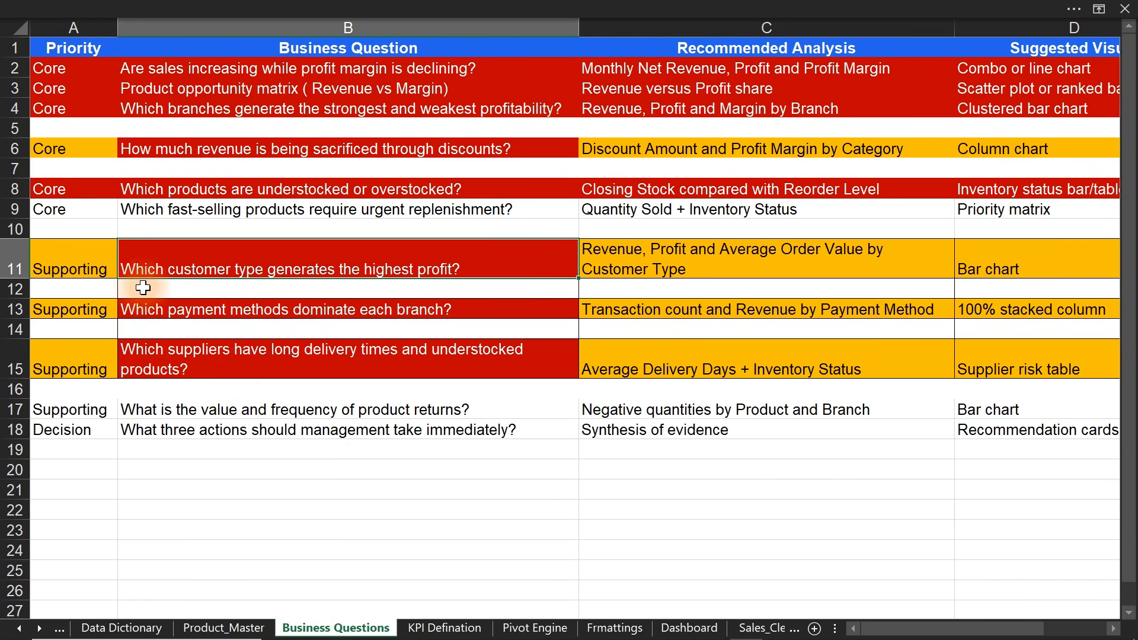
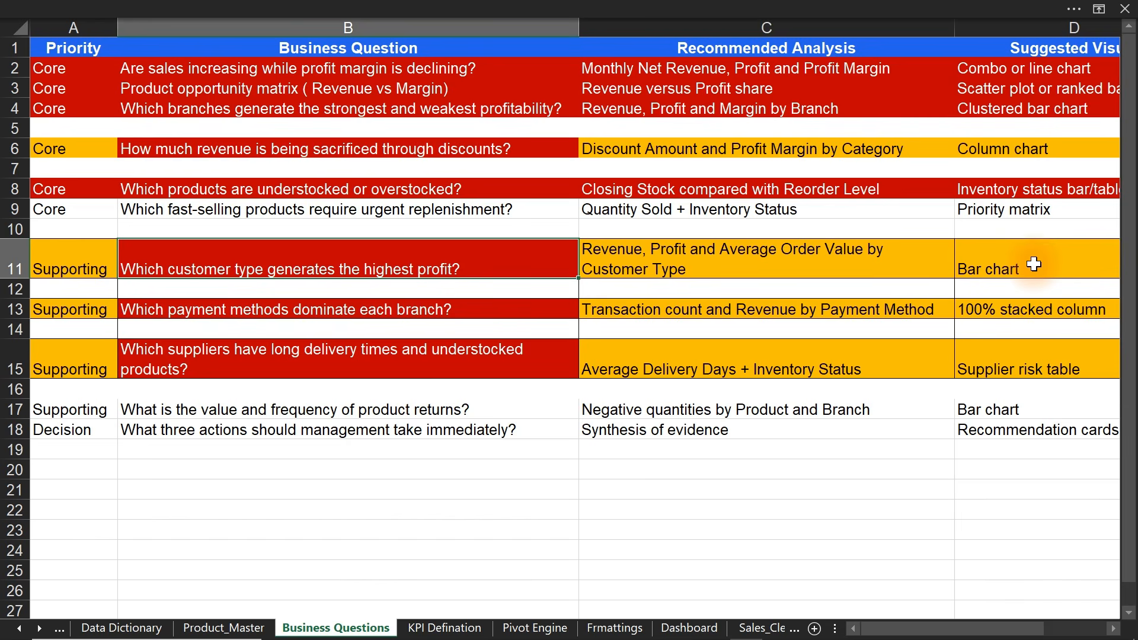
- Go to the Analysis sheet and select the empty PivotTable11 to show its field list
click(39, 629)
double_click(39, 628)
click(664, 629)
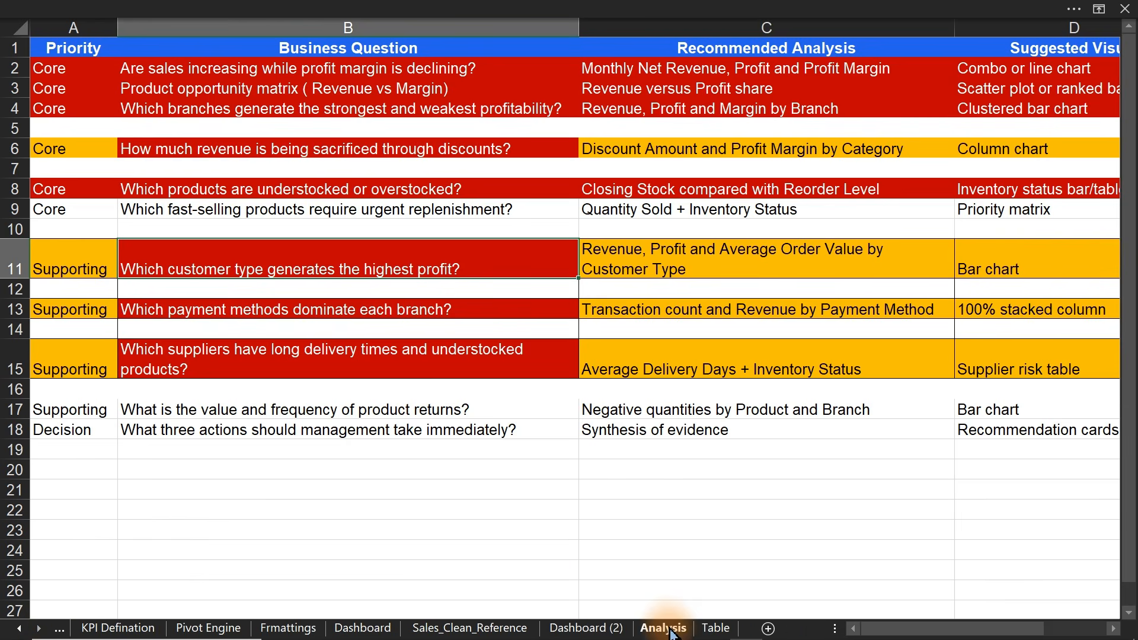
click(661, 411)
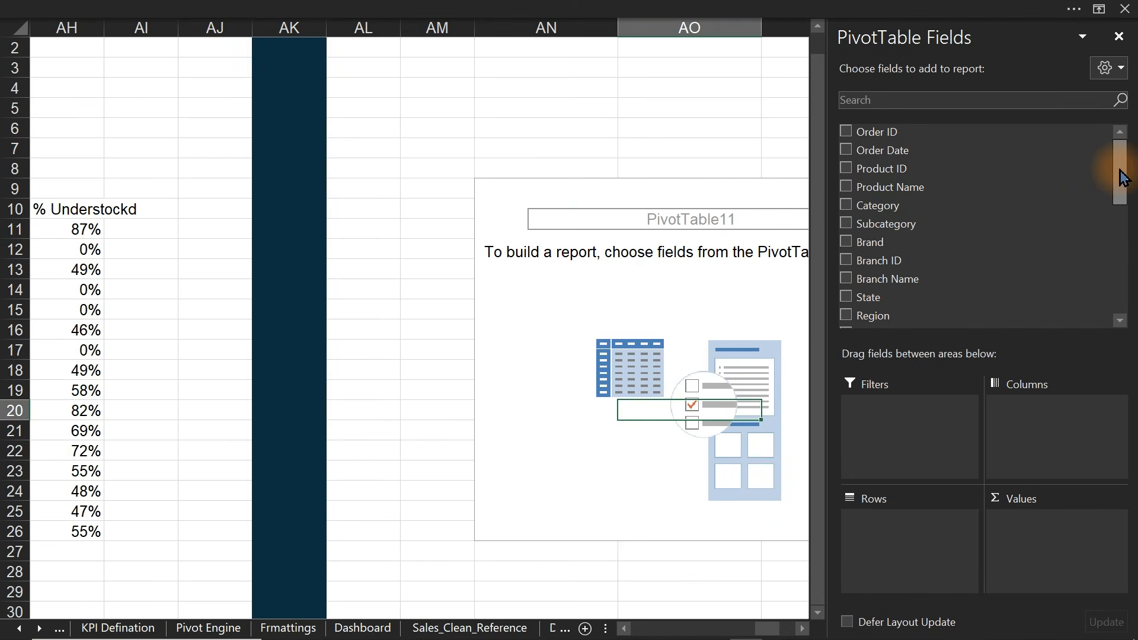
- Add Customer Type as the pivot table's row field
drag(1122, 177, 1126, 227)
click(847, 165)
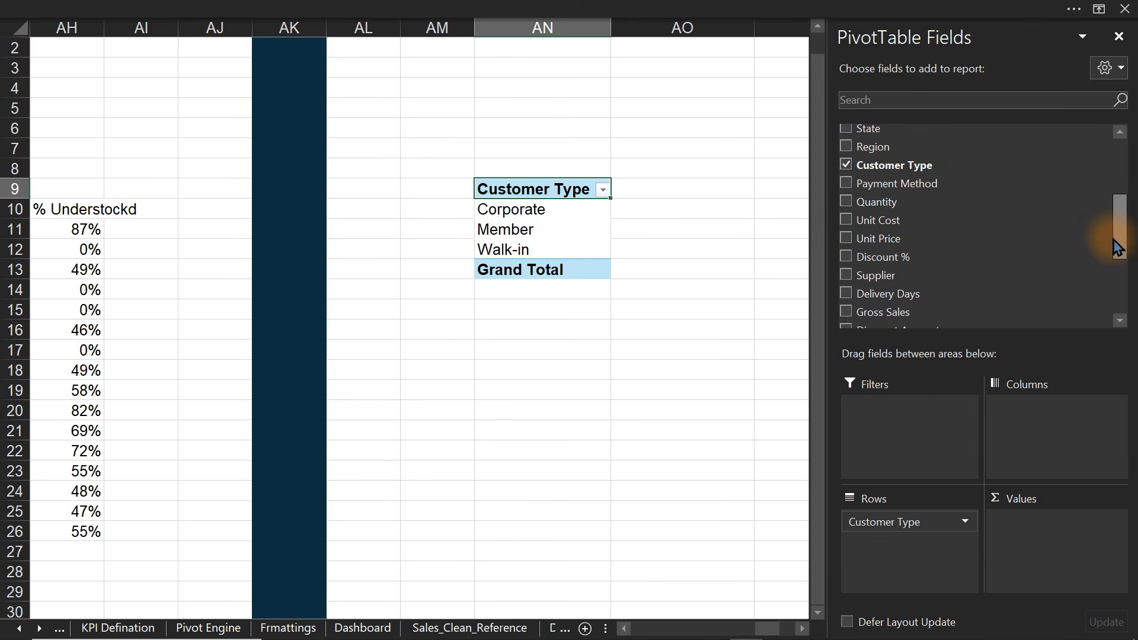
click(801, 629)
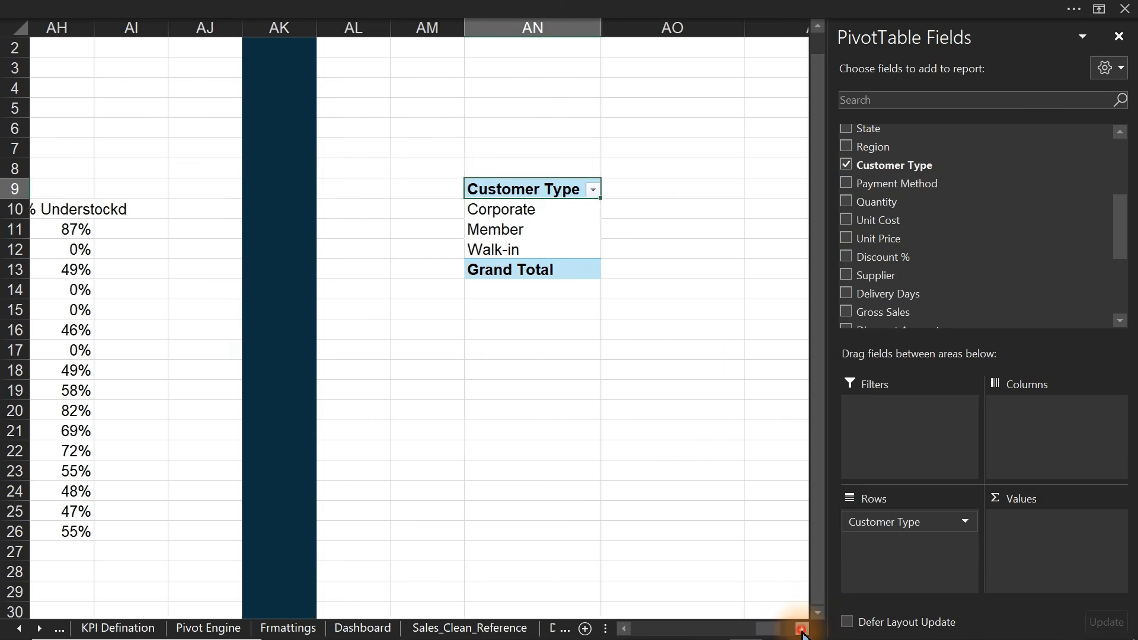
click(801, 629)
click(802, 629)
click(801, 629)
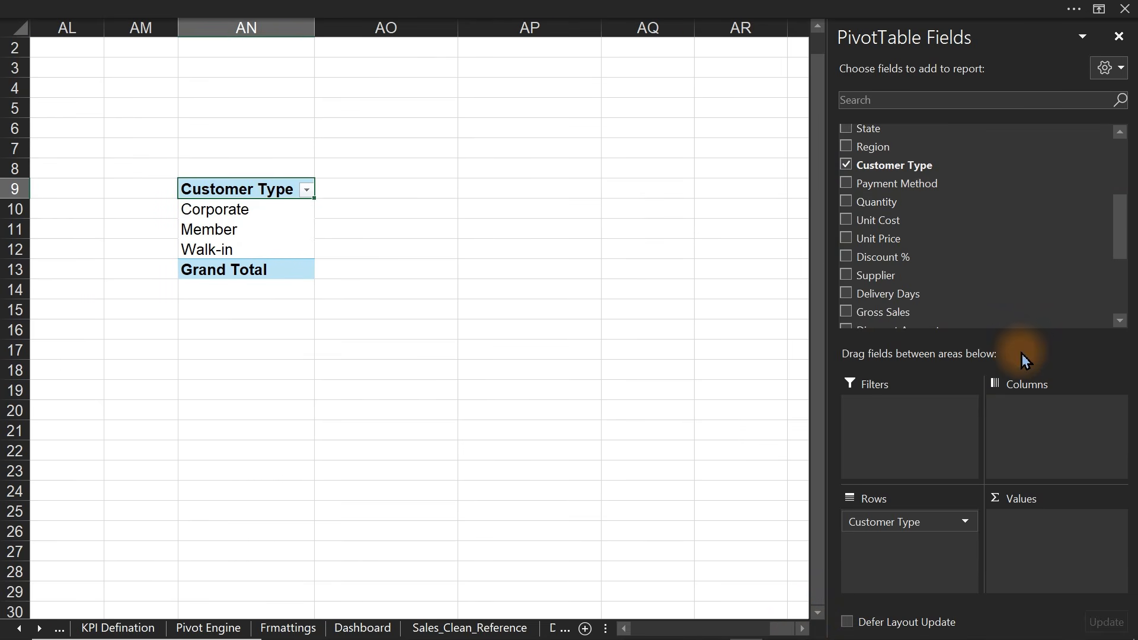
- Add Net Revenue, Profit and a count of Order ID to the pivot values
drag(1118, 213, 1126, 259)
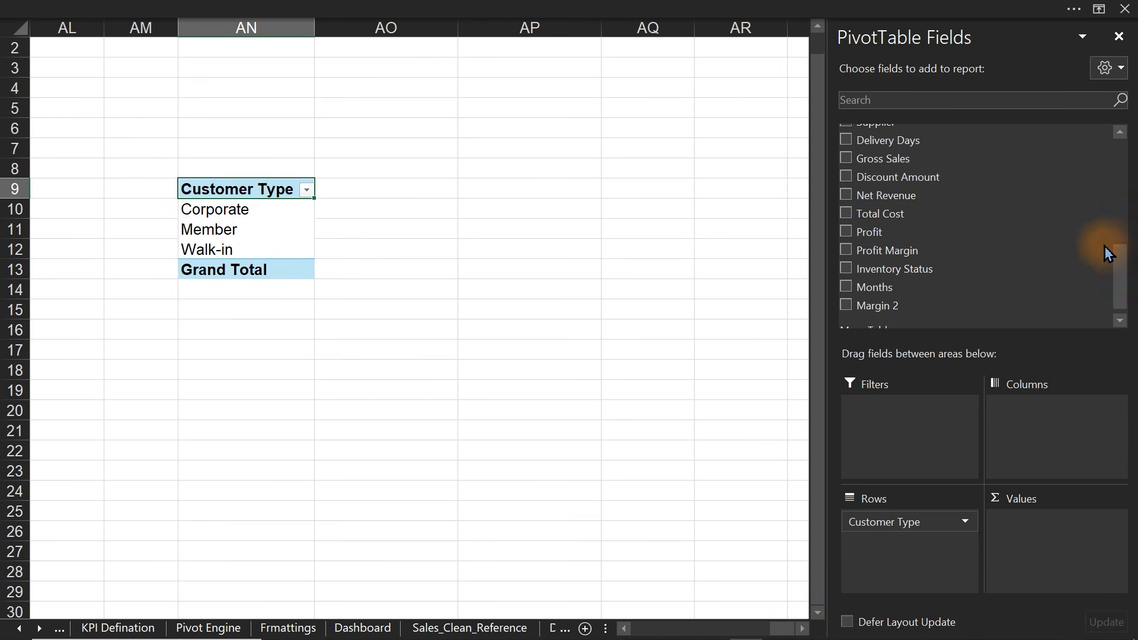
click(847, 197)
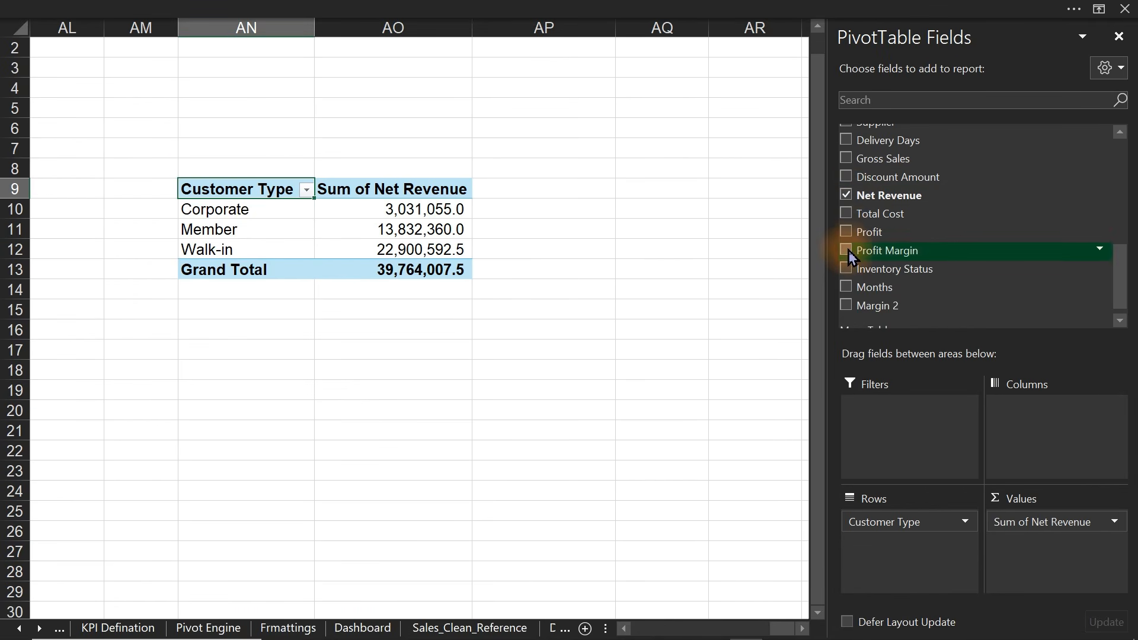
click(846, 231)
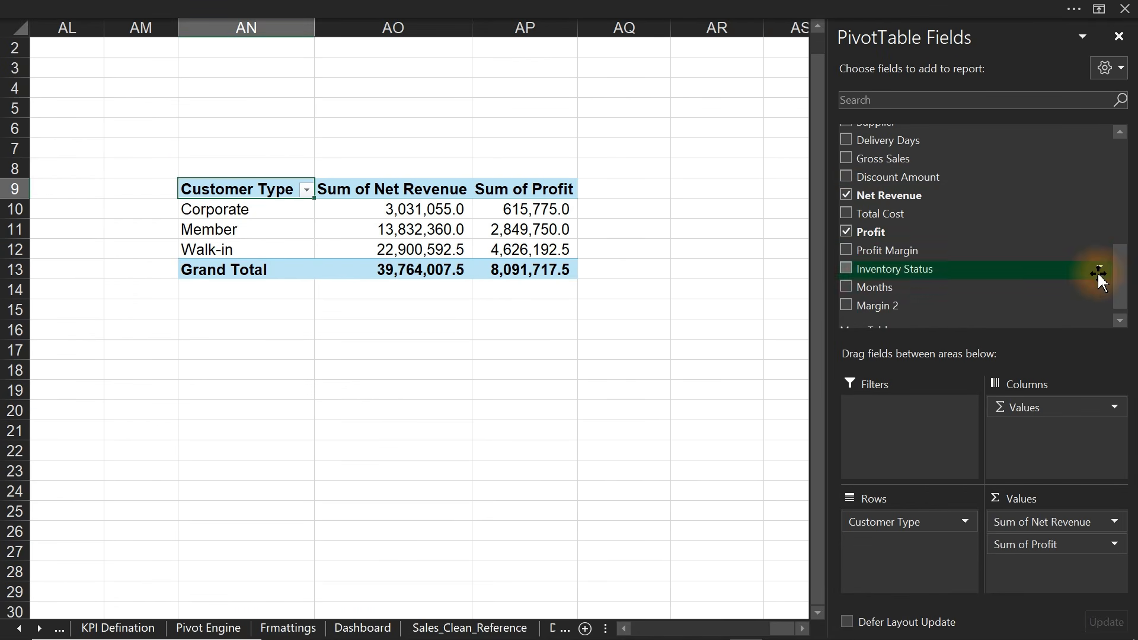
drag(1118, 292, 1118, 172)
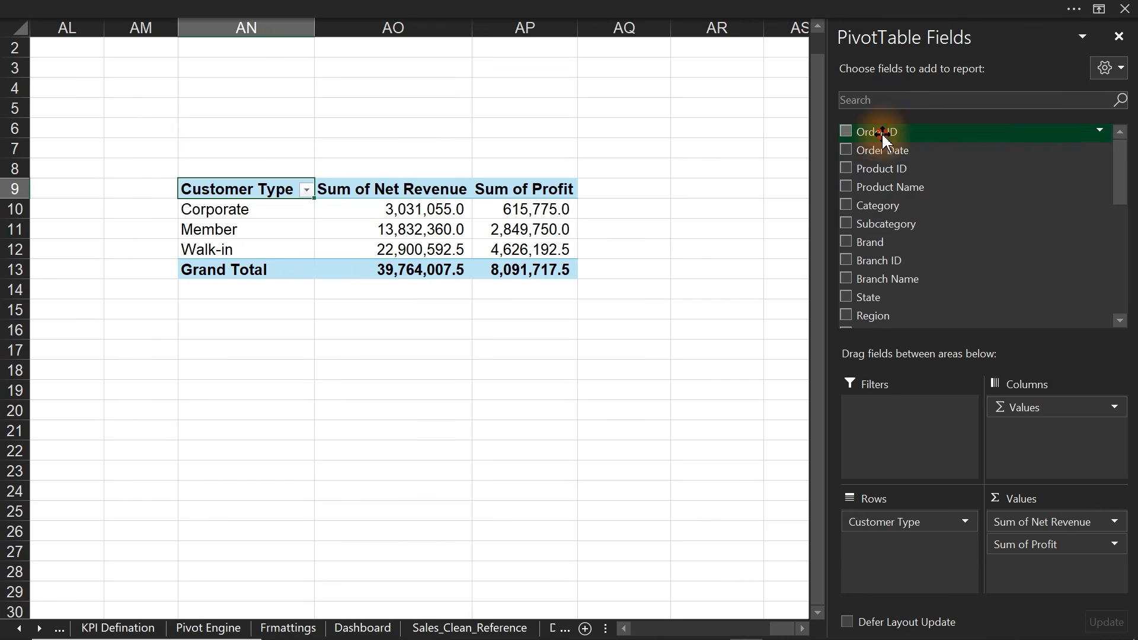
drag(884, 135, 1005, 528)
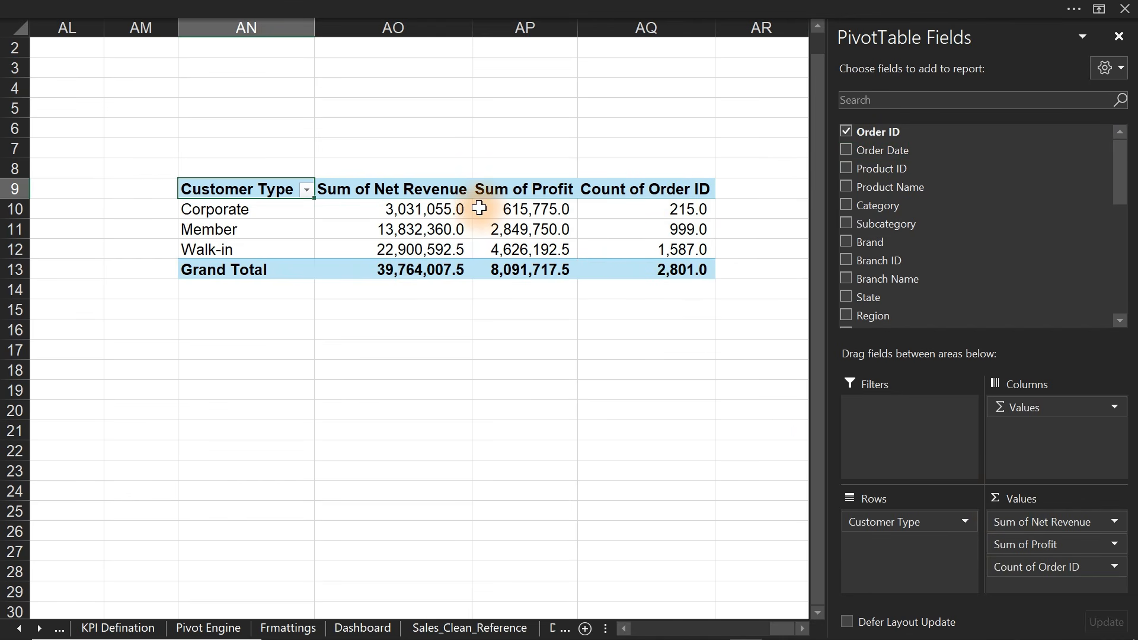
- Strip 'sum of' from the pivot headers with Replace All
click(387, 188)
key(ctrl+h)
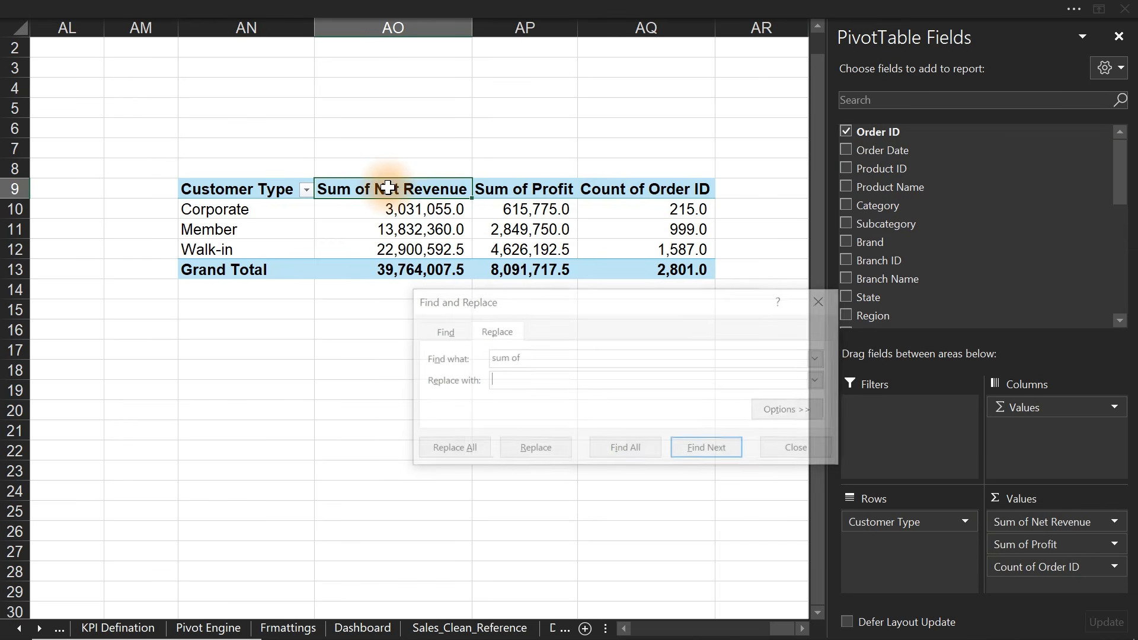
key(Tab)
click(450, 449)
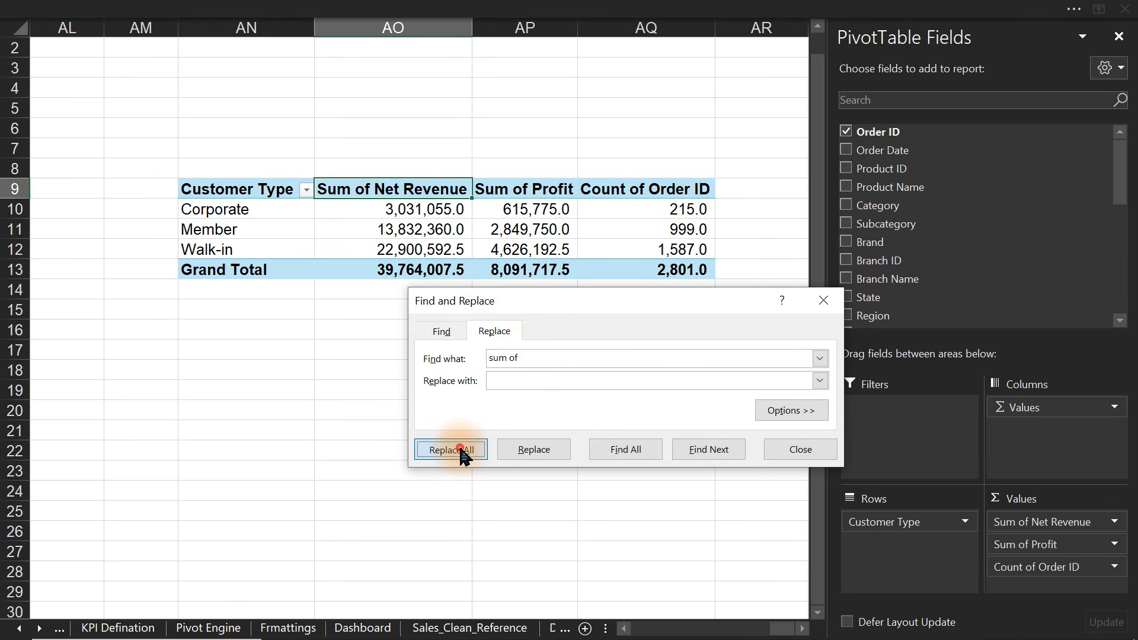
click(576, 380)
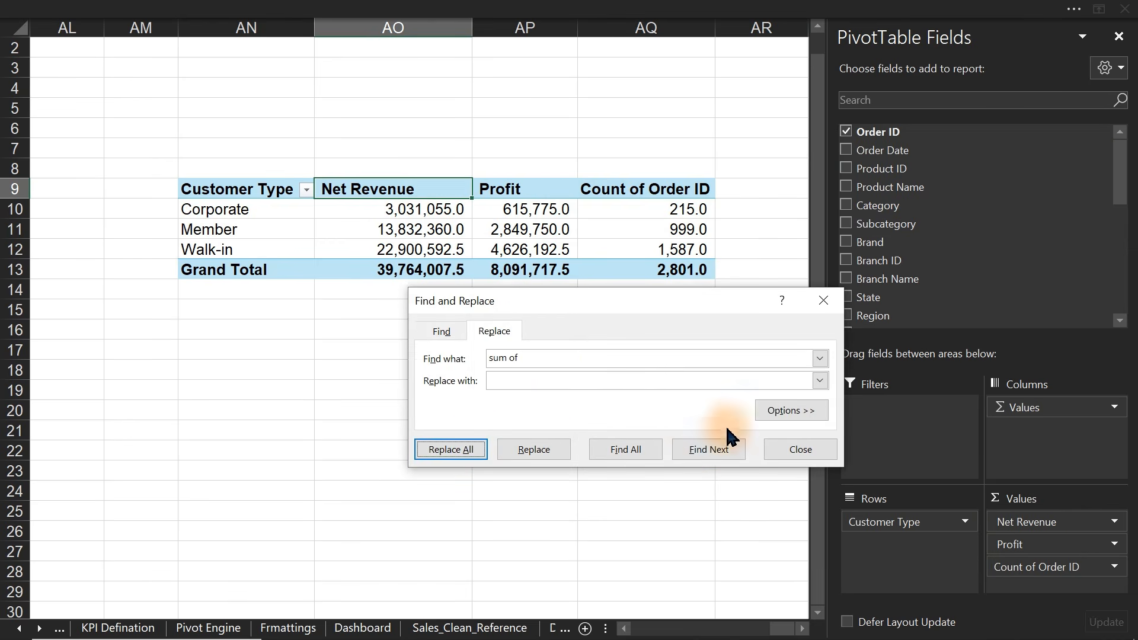
click(801, 449)
- Rename the Count of Order ID column to 'transaction'
double_click(643, 189)
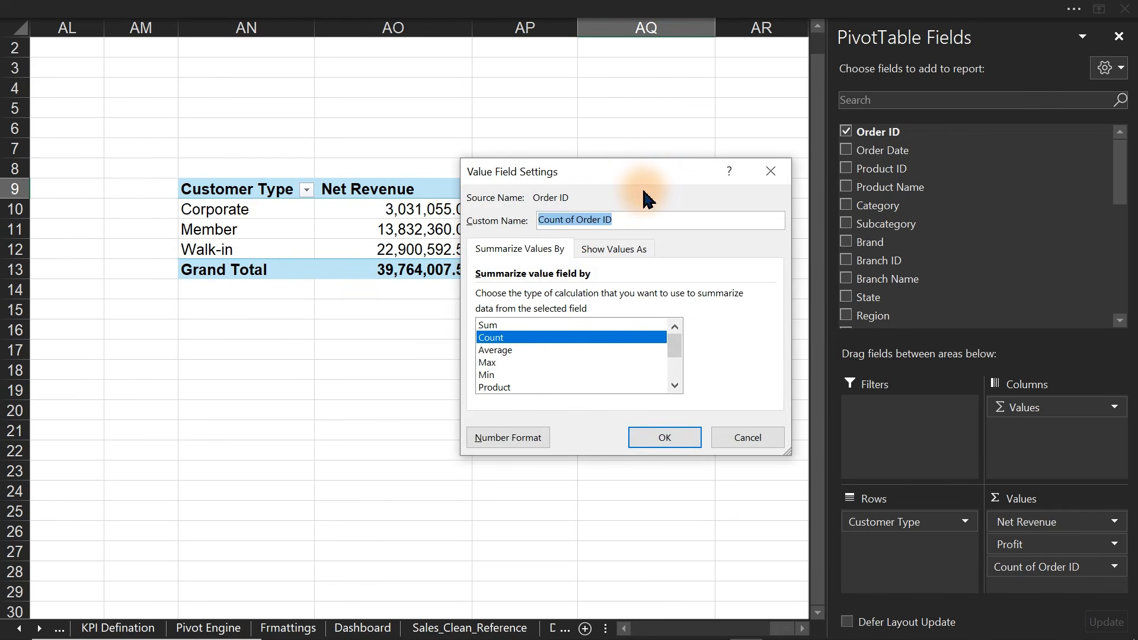
text(transaction)
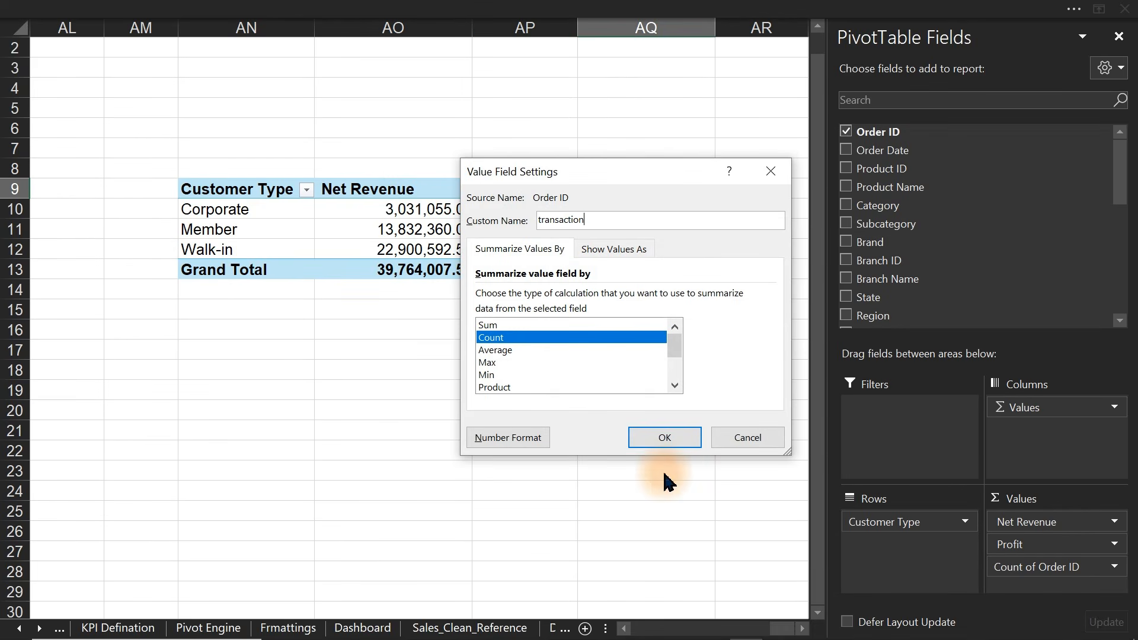
click(665, 436)
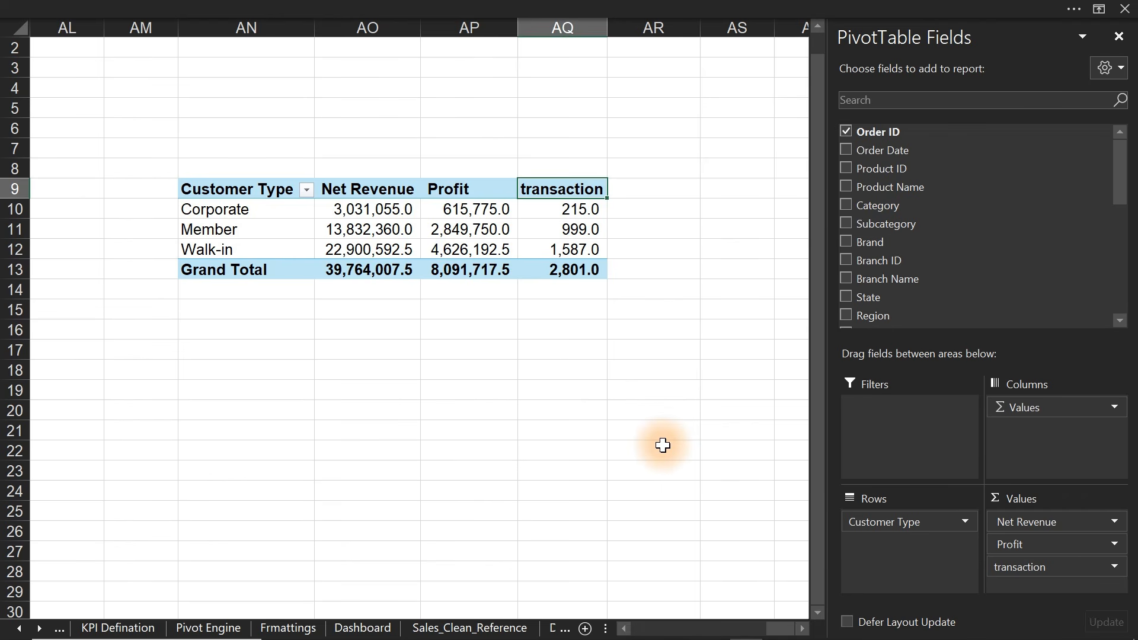
click(650, 214)
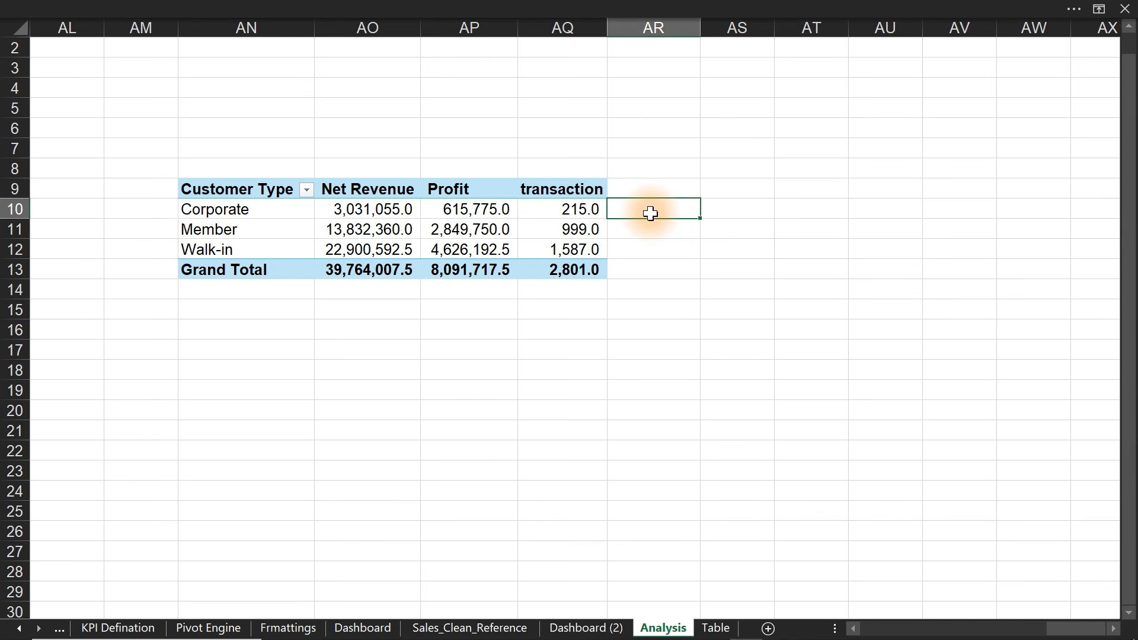
- Add 'AOV' and 'Profit Margin' column headers beside the pivot table
key(Up)
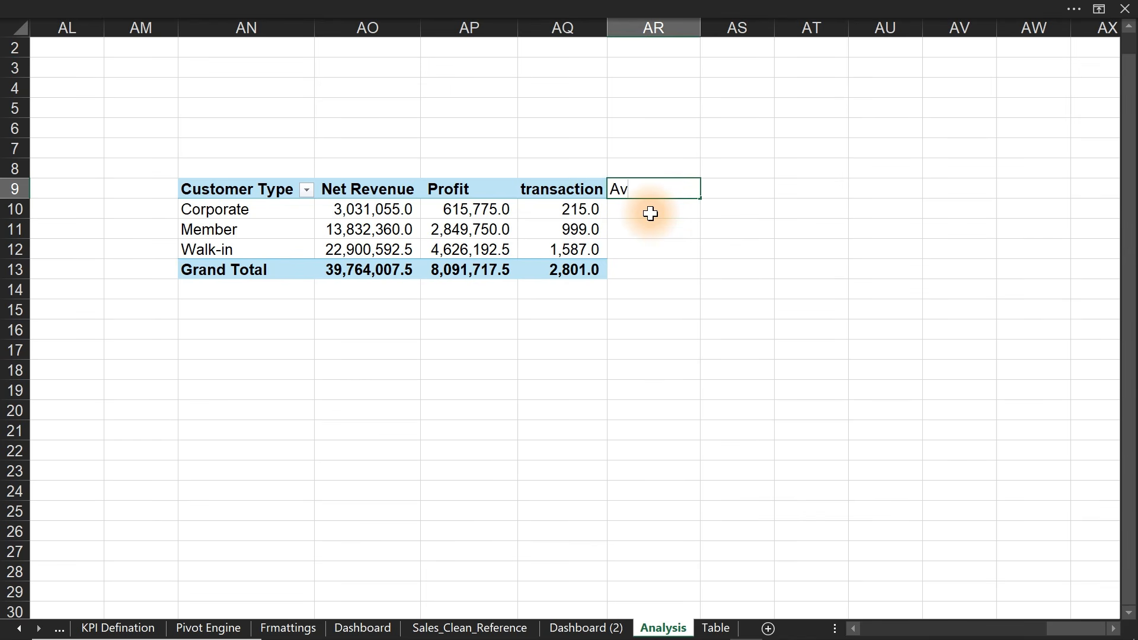
text(AV)
key(BackSpace)
text(OV)
key(Tab)
text(Pro)
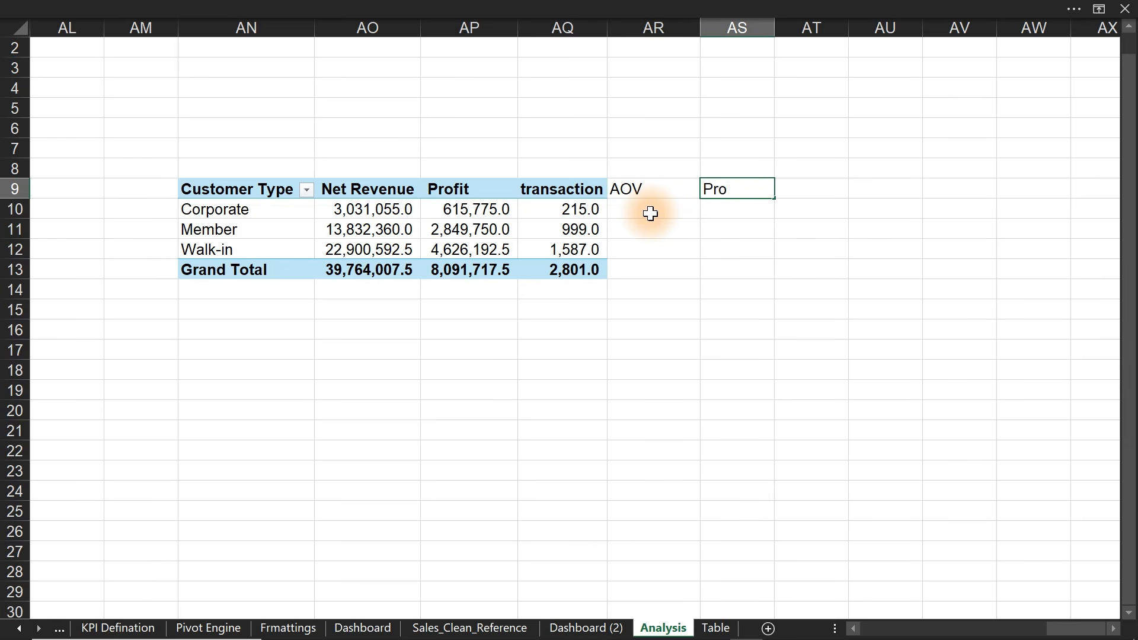
key(BackSpace)
key(BackSpace)
text(fit Margin)
key(Return)
- Compute AOV as Net Revenue divided by transaction for Corporate, Member and Walk-in
click(651, 212)
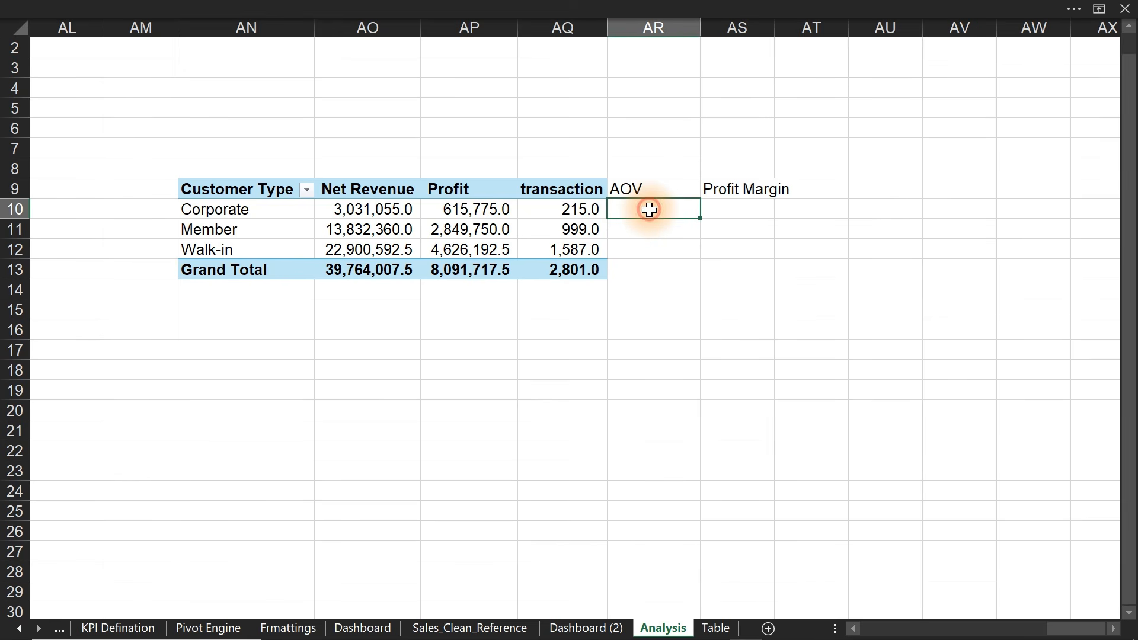
text(=)
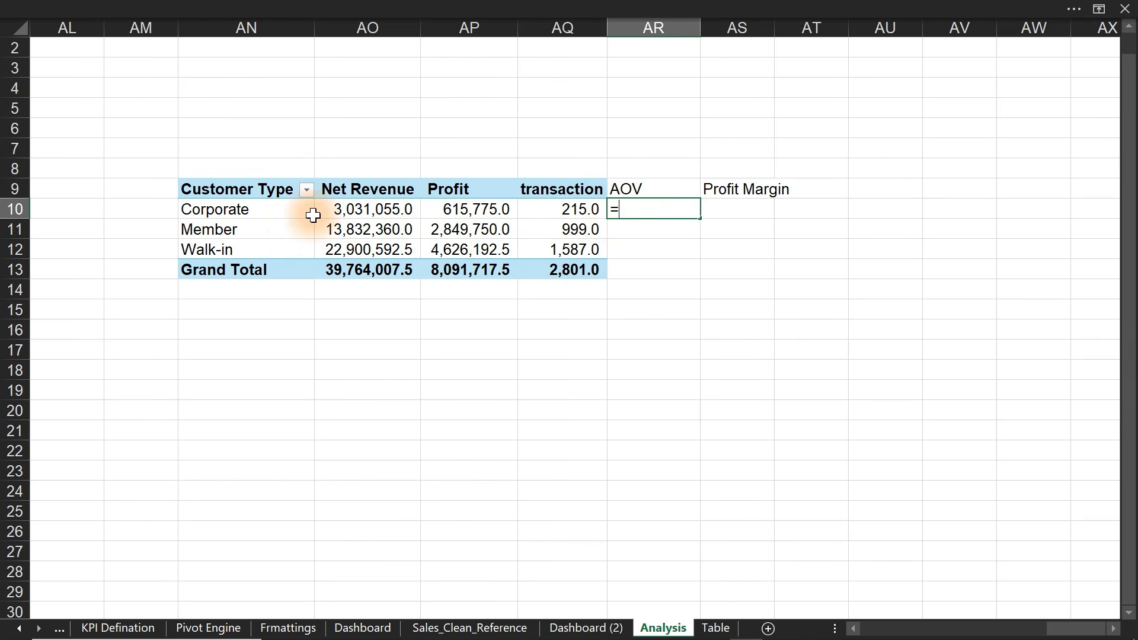
click(351, 211)
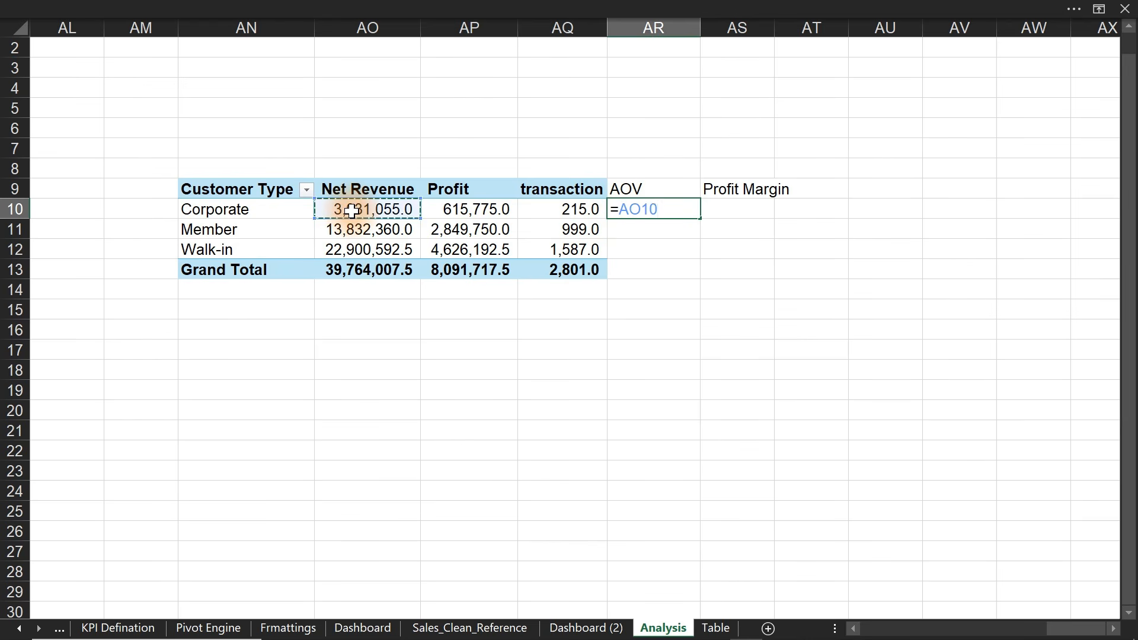
text(/)
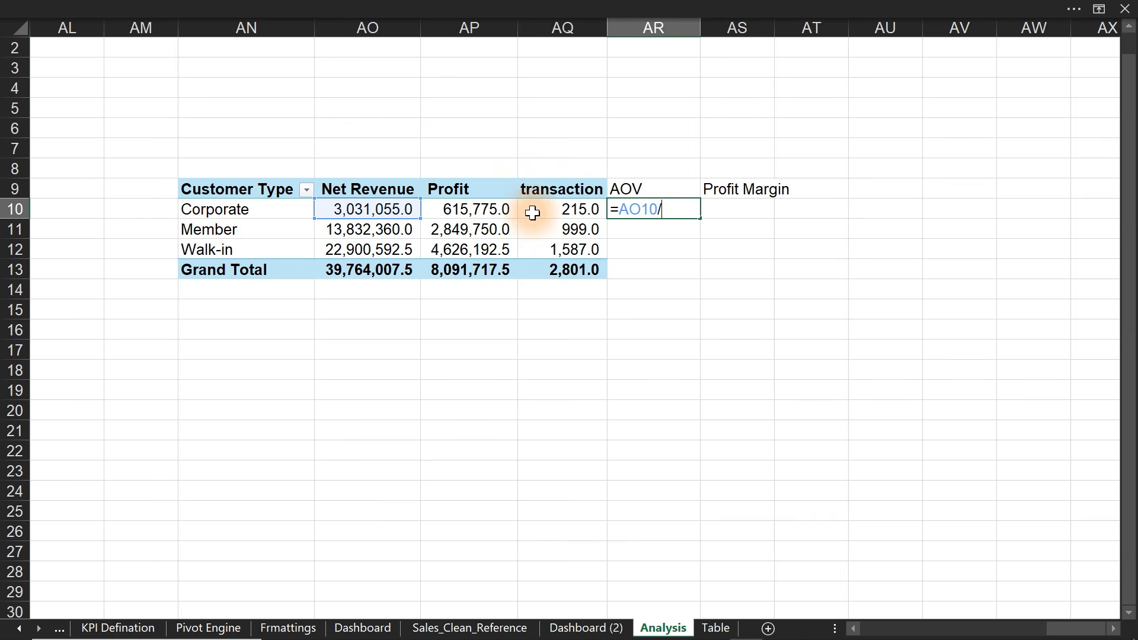
click(560, 213)
key(Return)
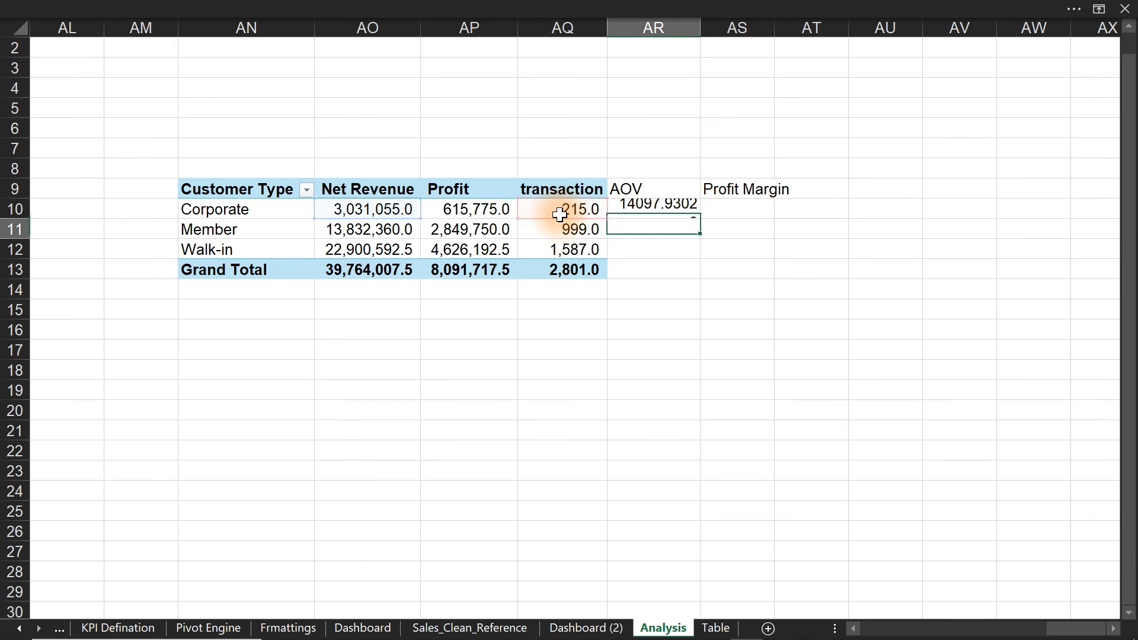
click(692, 213)
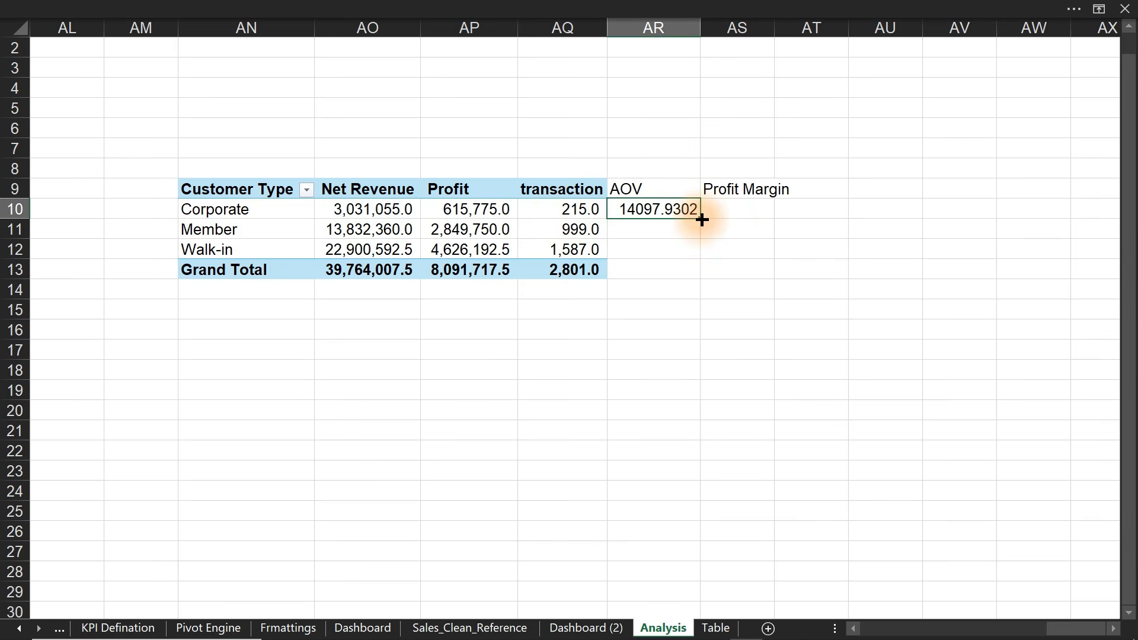
drag(700, 219, 702, 257)
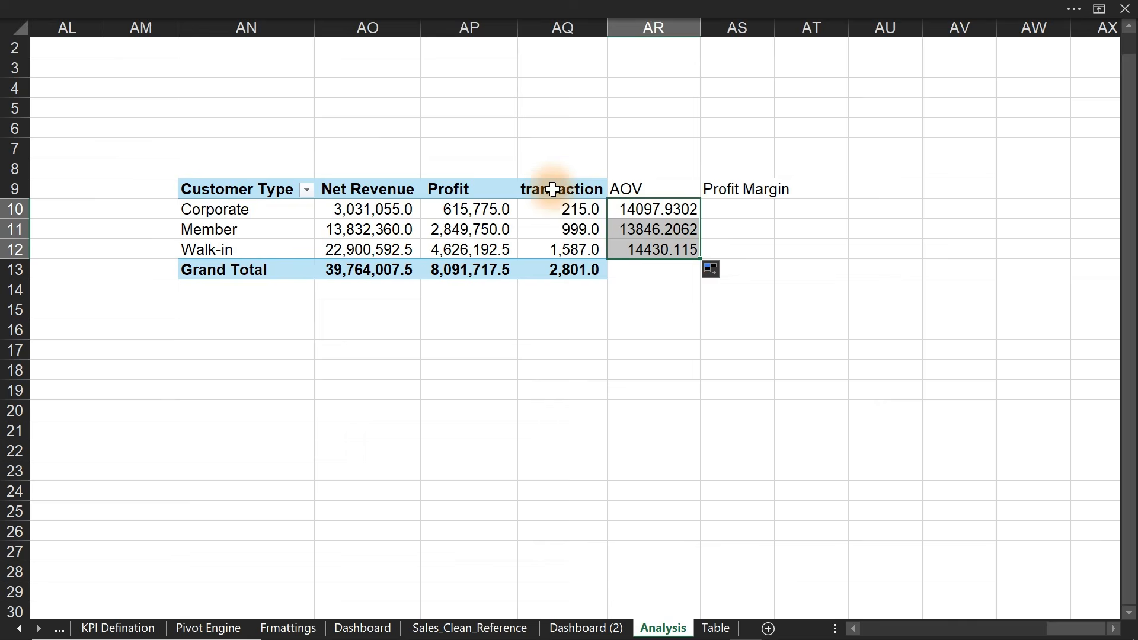
- Format the AOV values with thousands separators and no decimals (14,098, 13,846, 14,430)
click(433, 8)
click(587, 107)
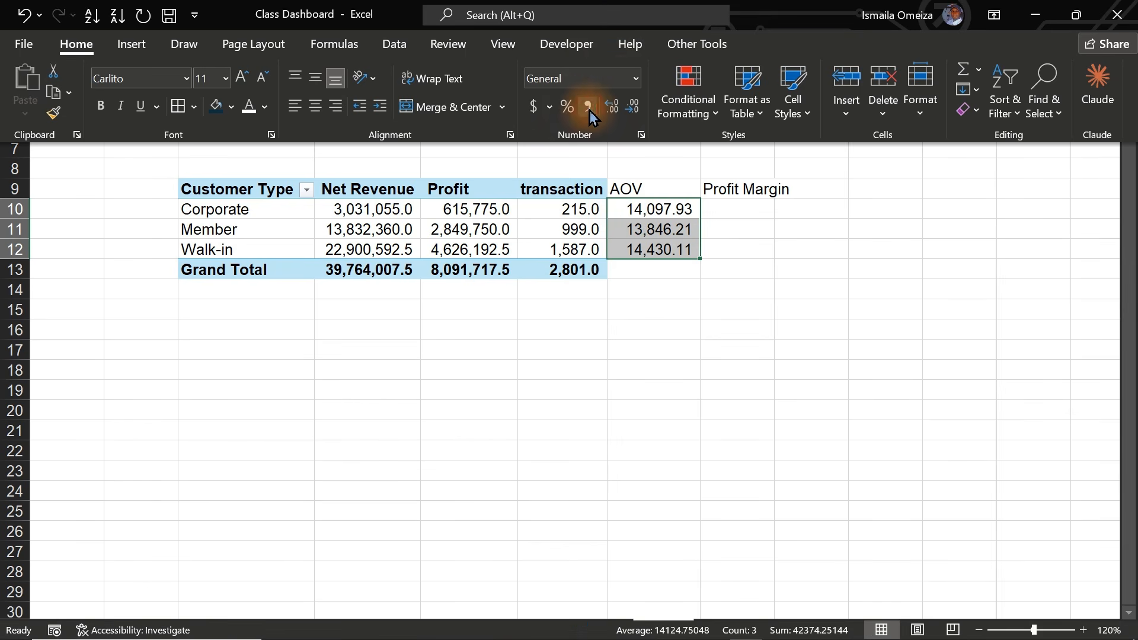
click(623, 107)
click(623, 107)
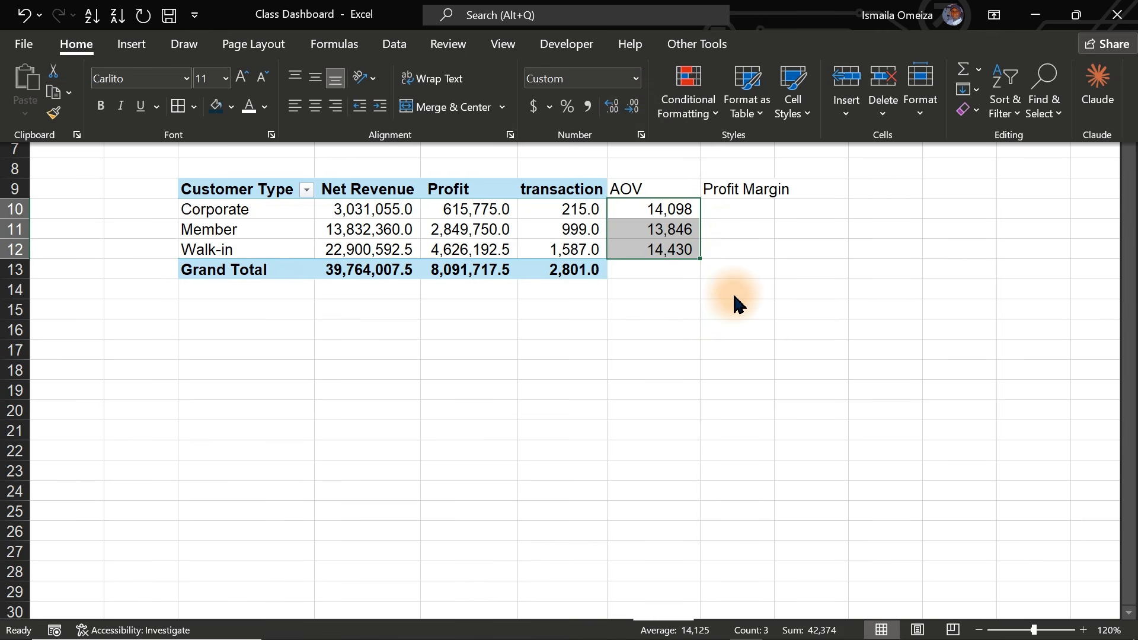
key(ctrl+shift+F1)
click(736, 210)
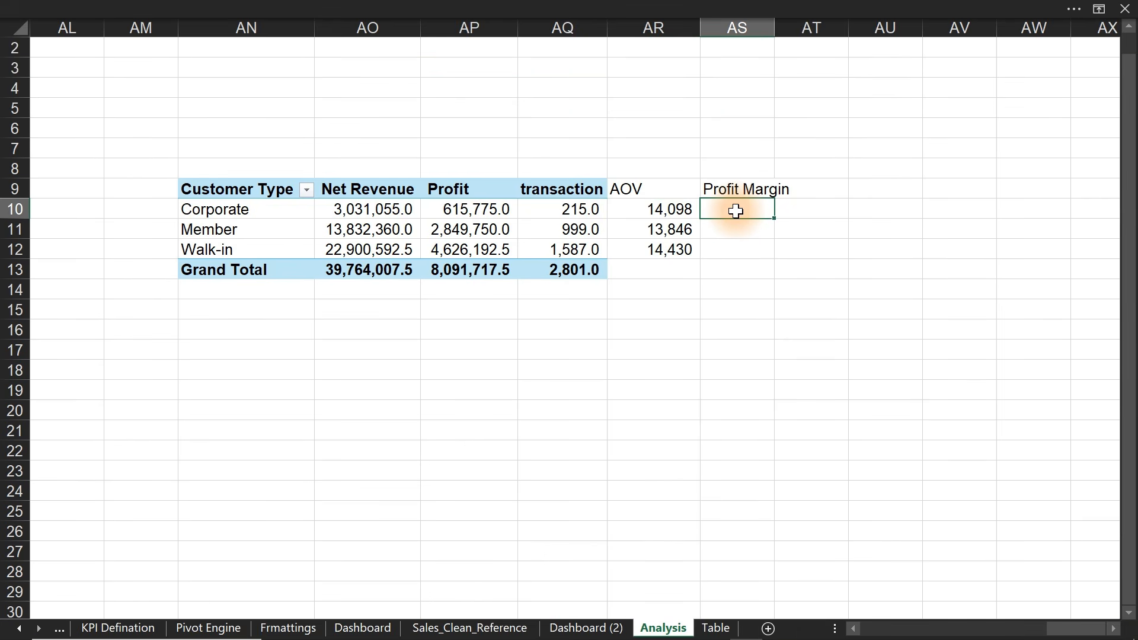
- Enter =AP10/AO10 in AS10, fill it to AS12, and show it as percentages
text(=)
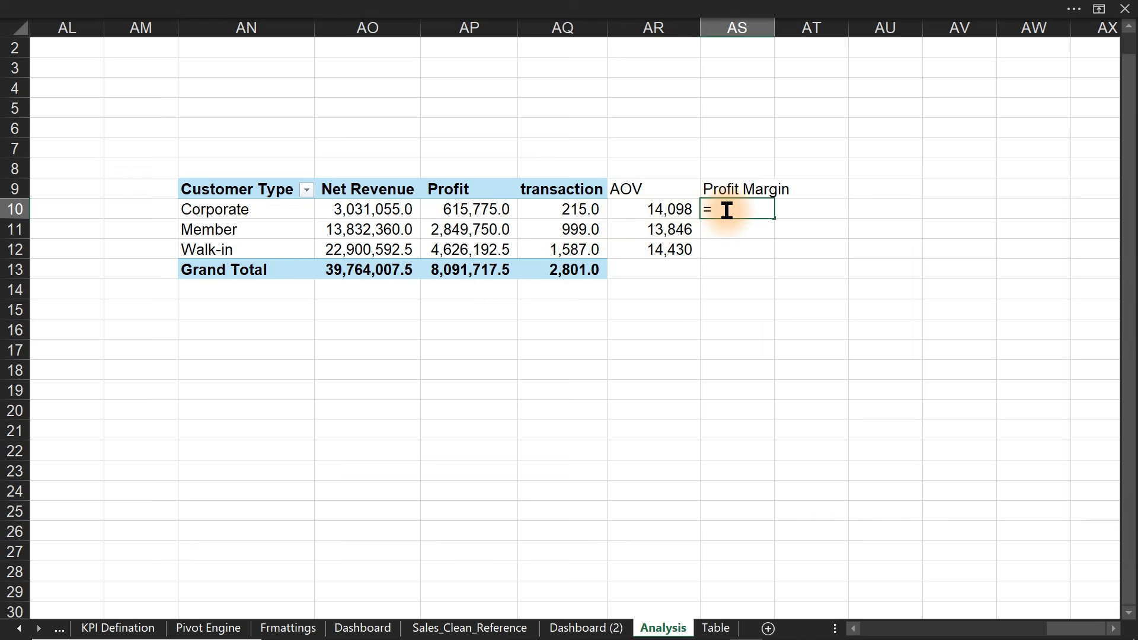
click(477, 215)
text(/)
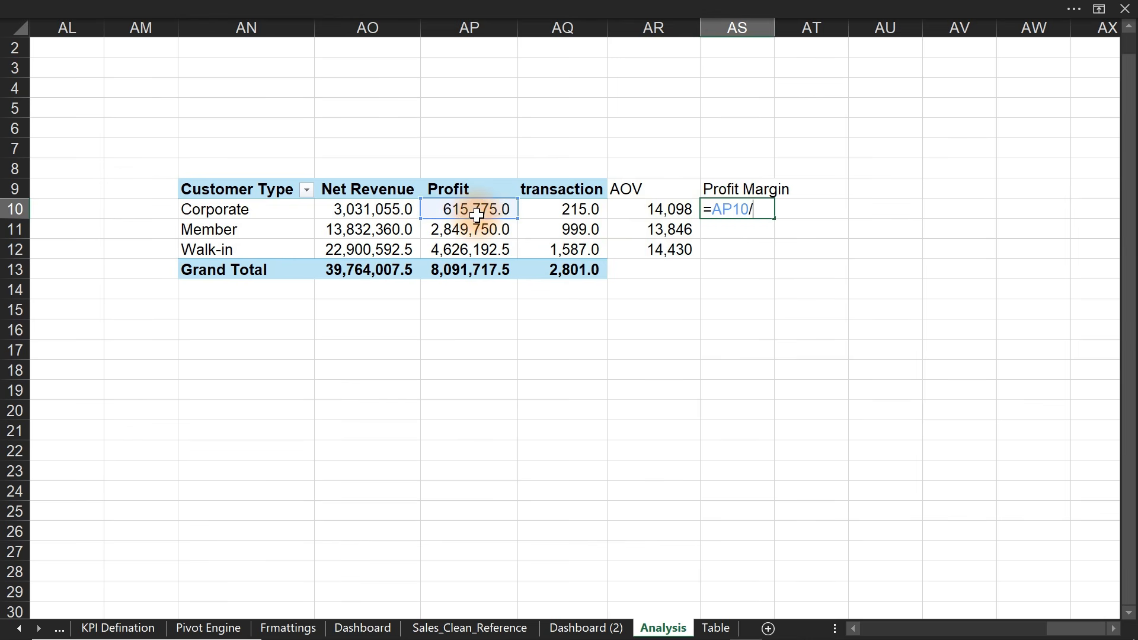
click(352, 214)
key(Return)
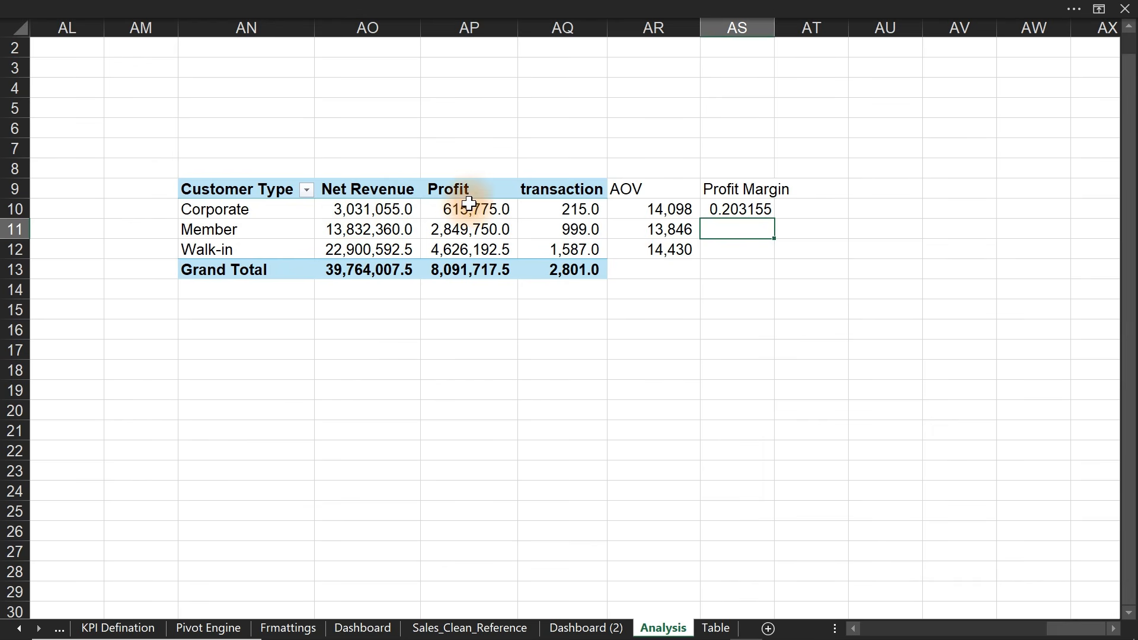
click(735, 211)
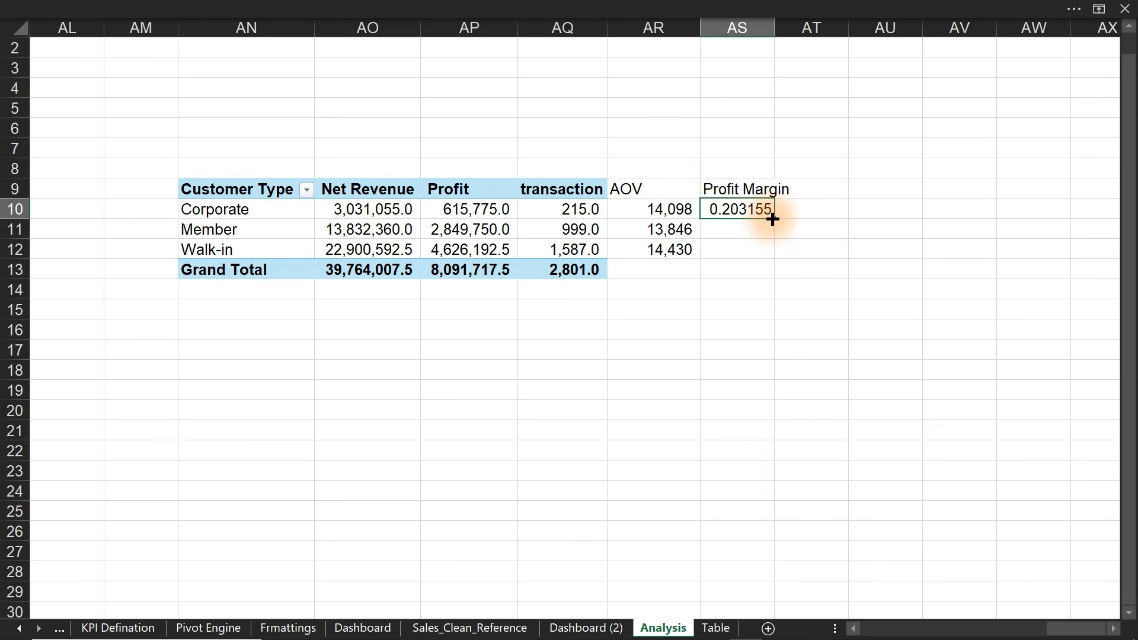
drag(773, 219, 765, 252)
mouse_move(442, 7)
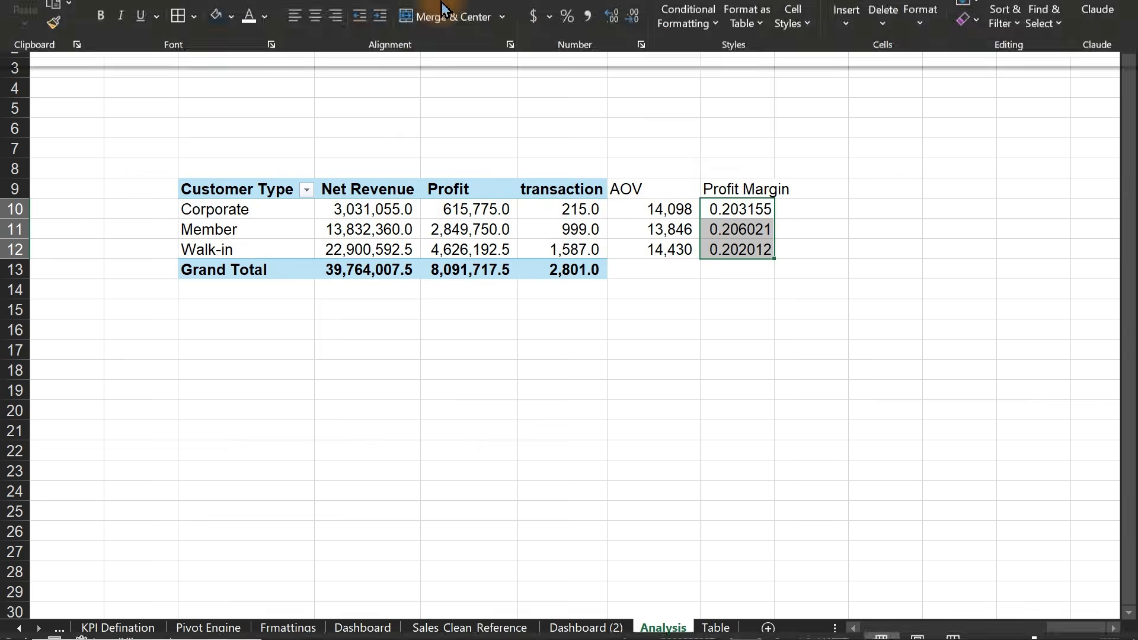
click(567, 108)
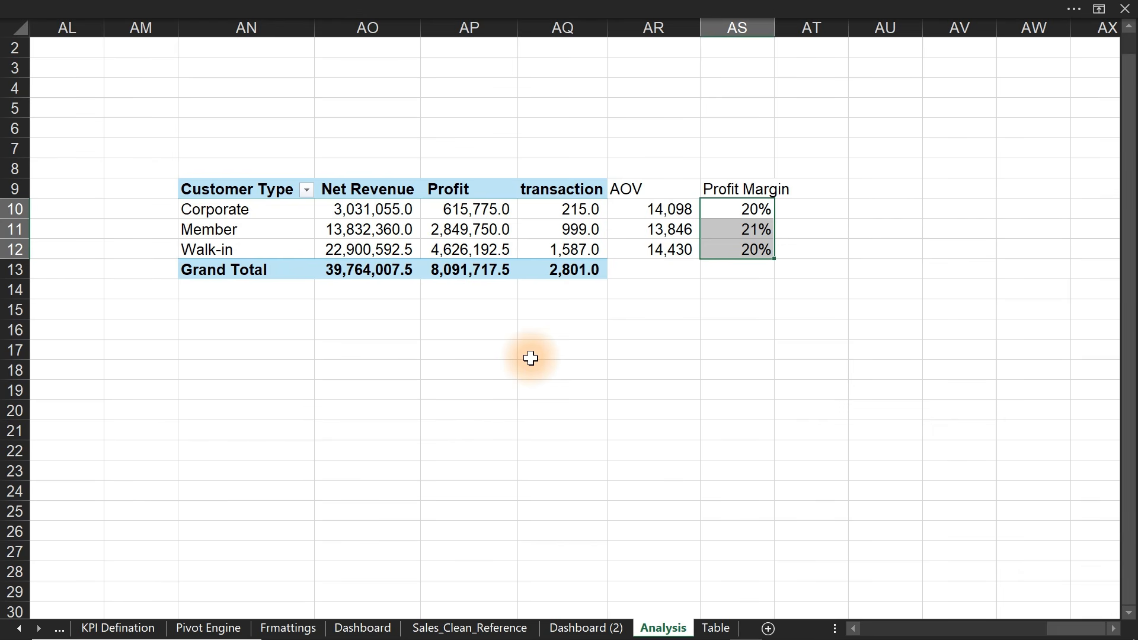
- Link AN18:AP18 to the pivot's Customer Type, Net Revenue and Profit columns, then select AN18:AP21
click(246, 370)
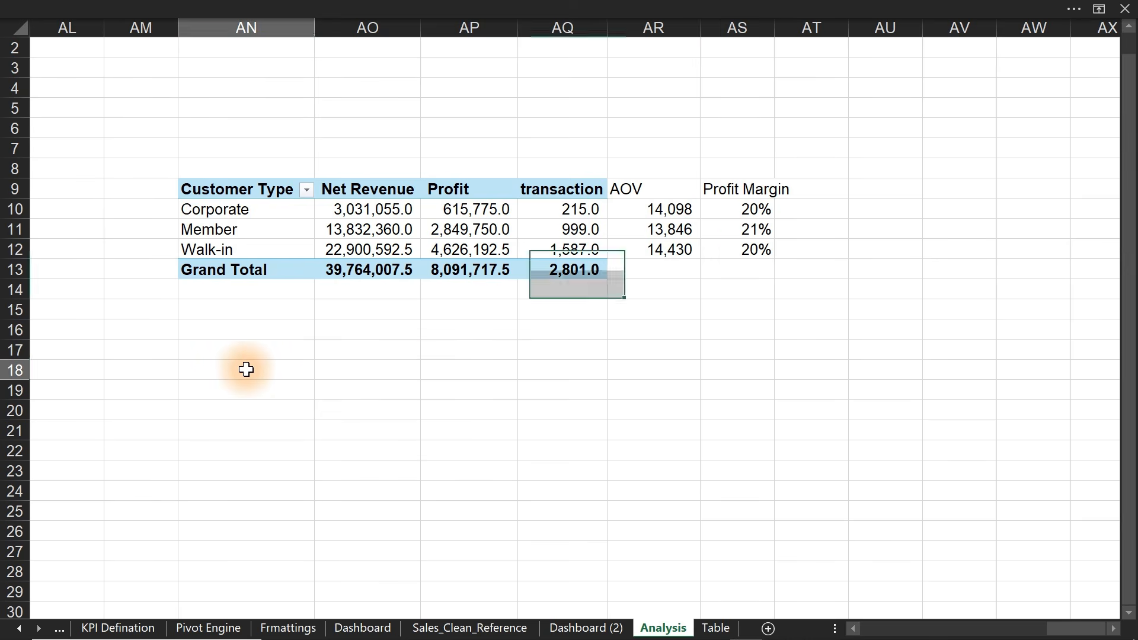
text(=)
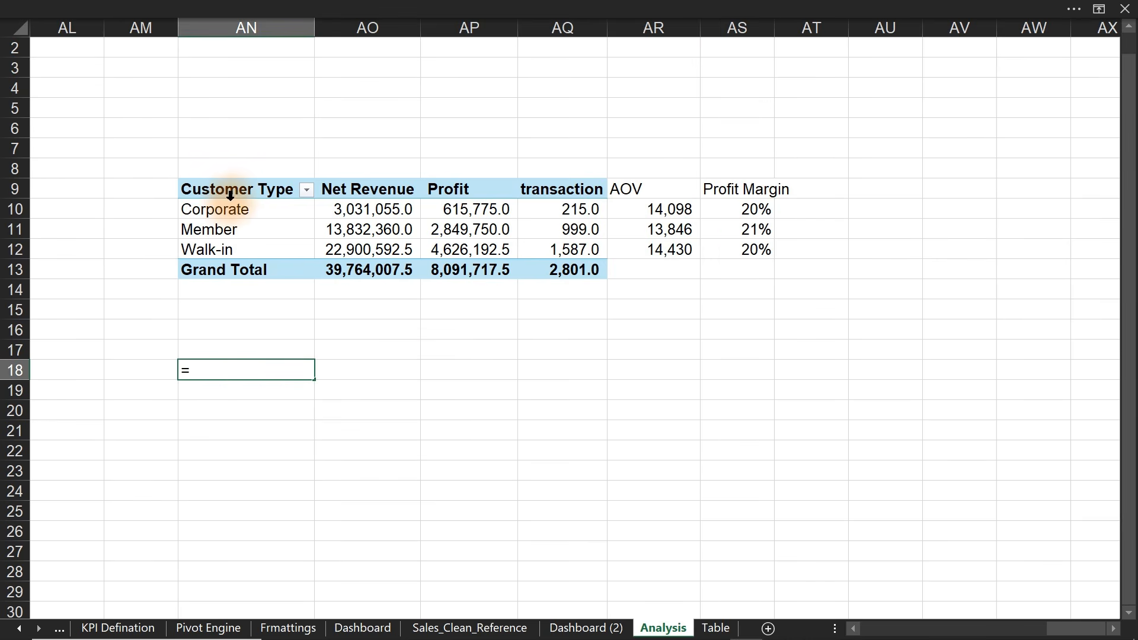
drag(224, 189, 229, 242)
key(Return)
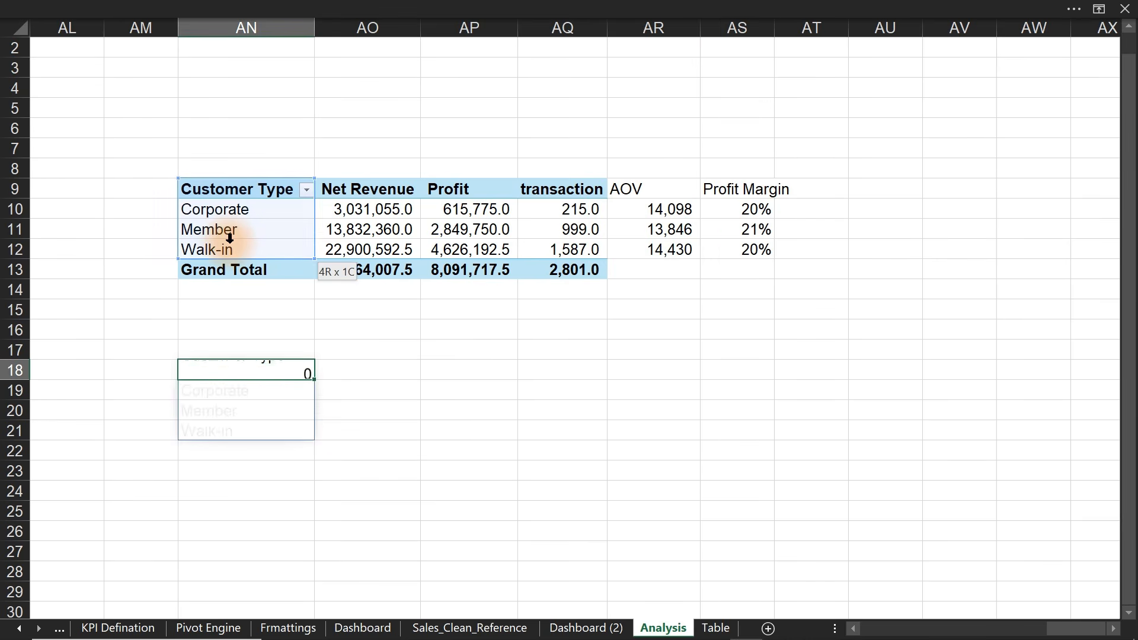
click(352, 372)
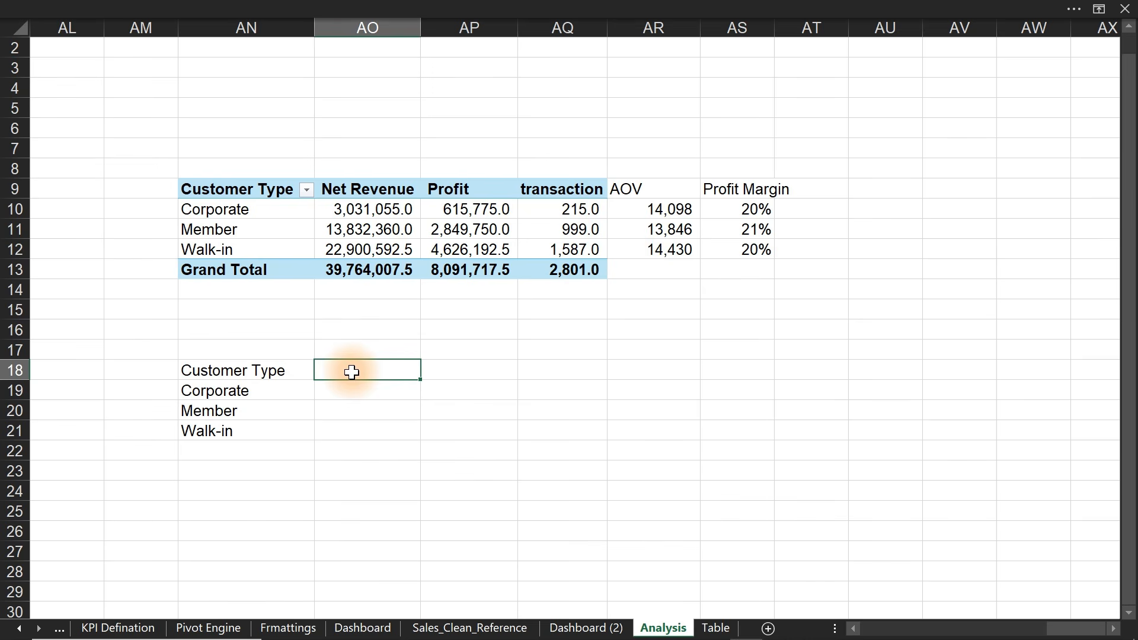
text(=)
drag(363, 189, 370, 250)
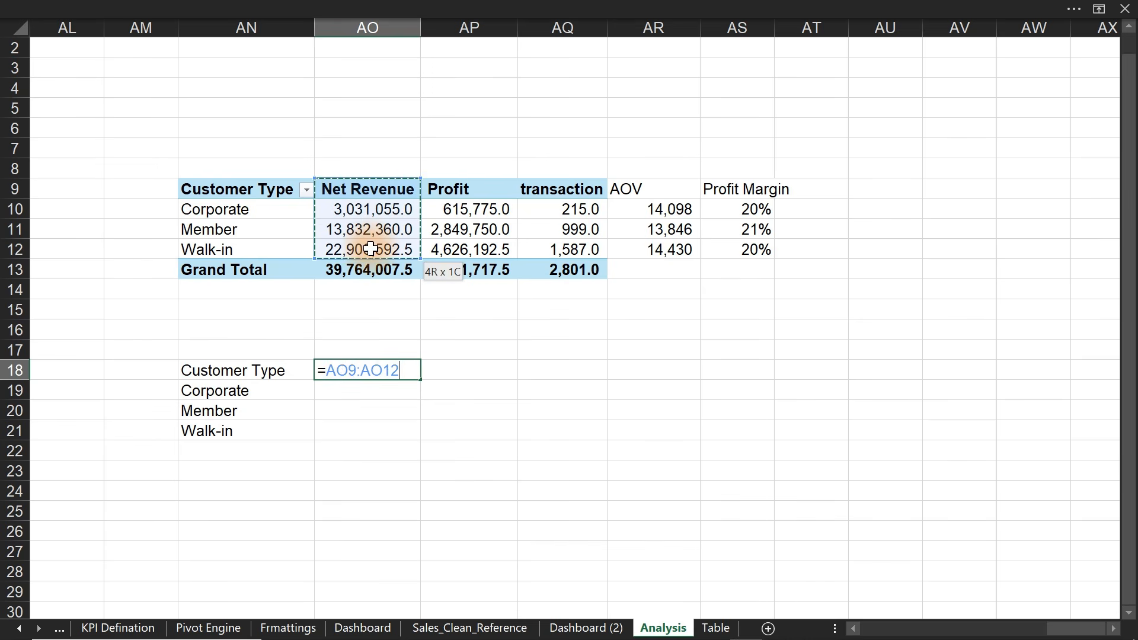
key(Return)
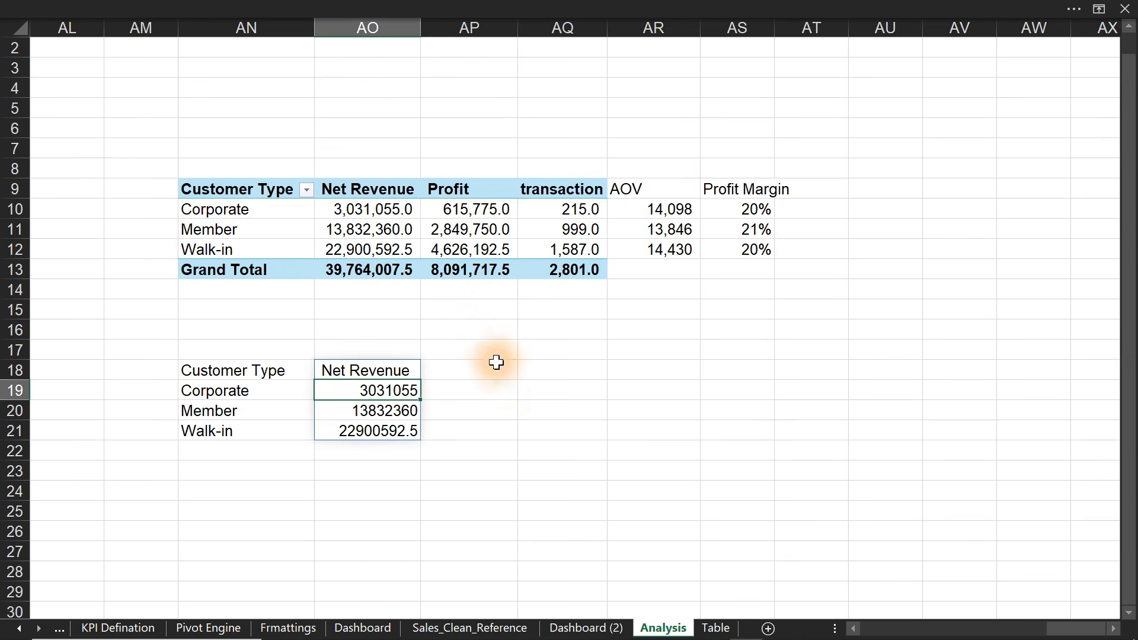
click(475, 369)
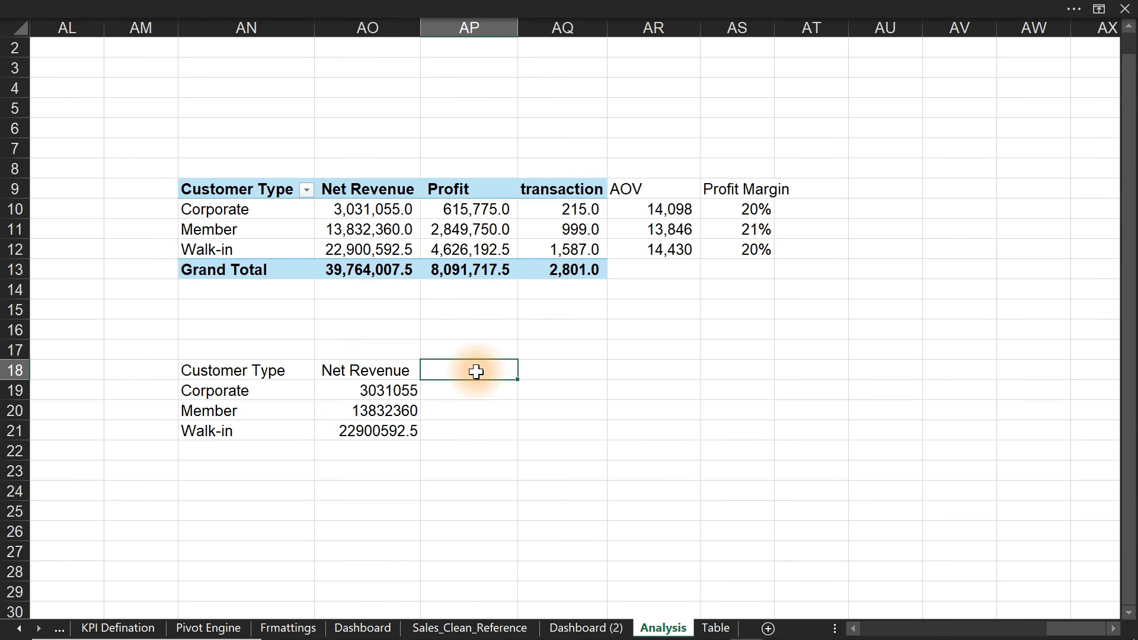
text(=)
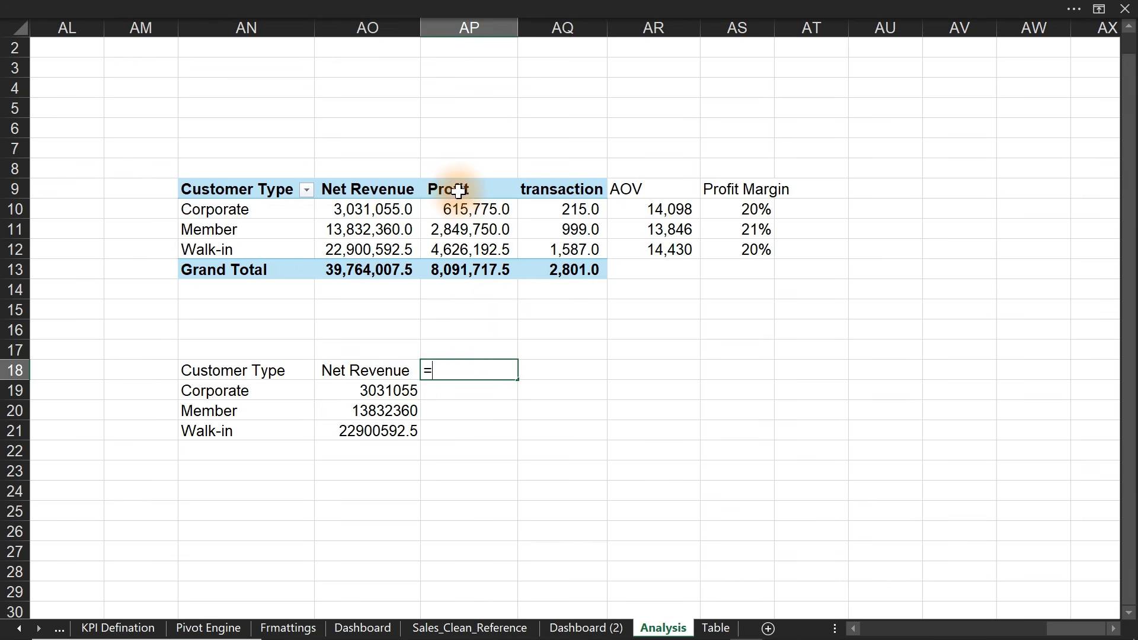
drag(453, 188, 460, 251)
key(Return)
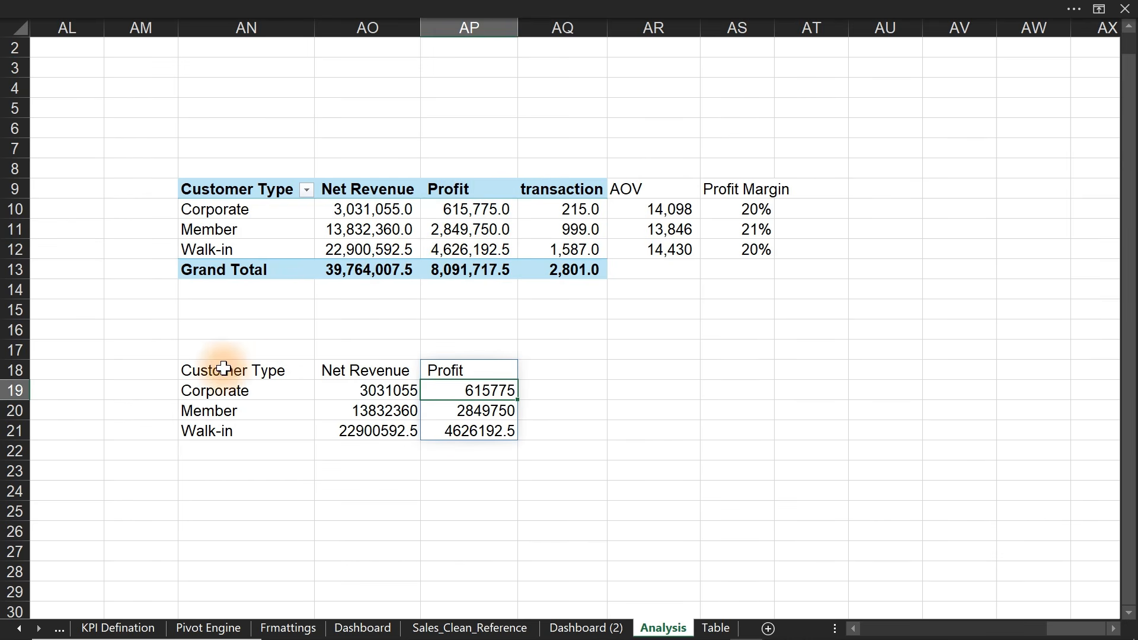
drag(223, 372, 488, 430)
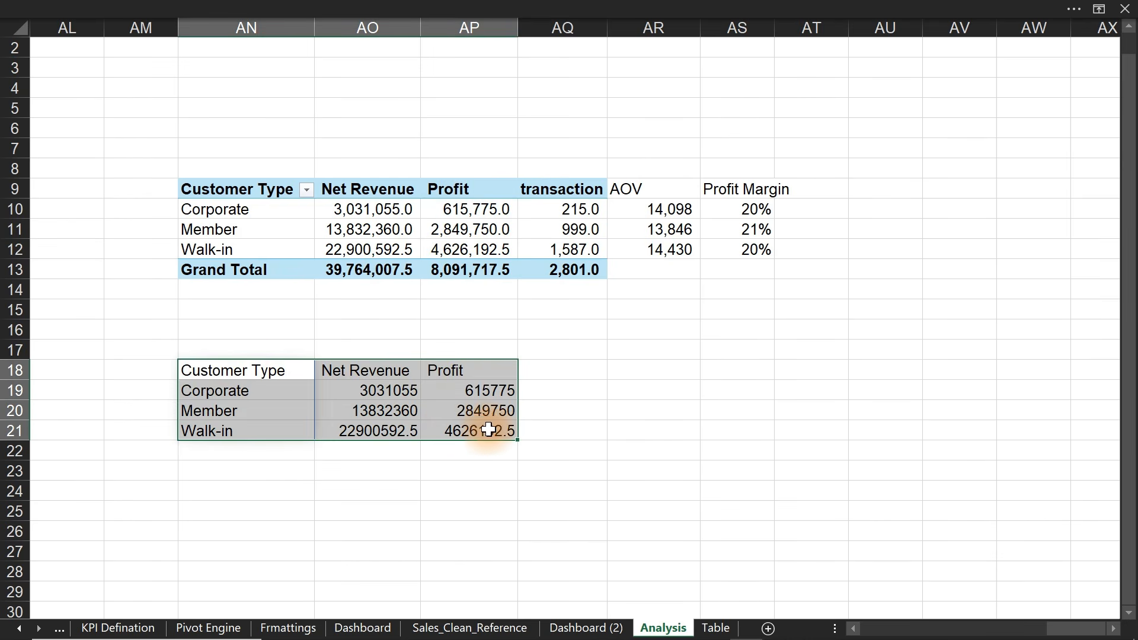
click(433, 8)
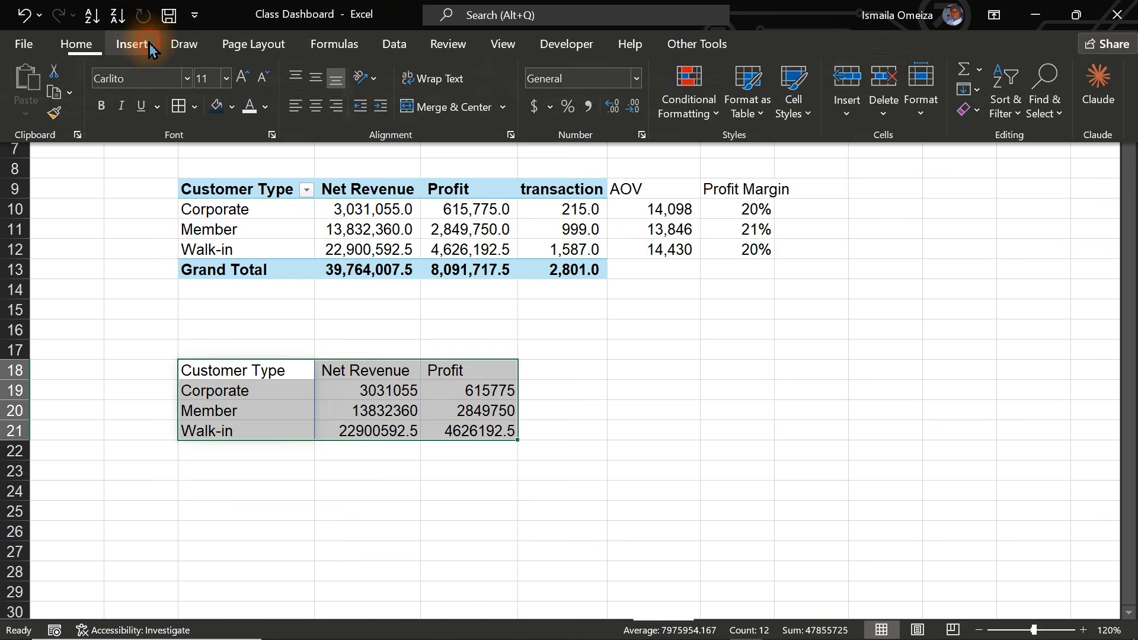
- Insert a Clustered Bar chart of the customer table from Recommended Charts > All Charts
click(131, 44)
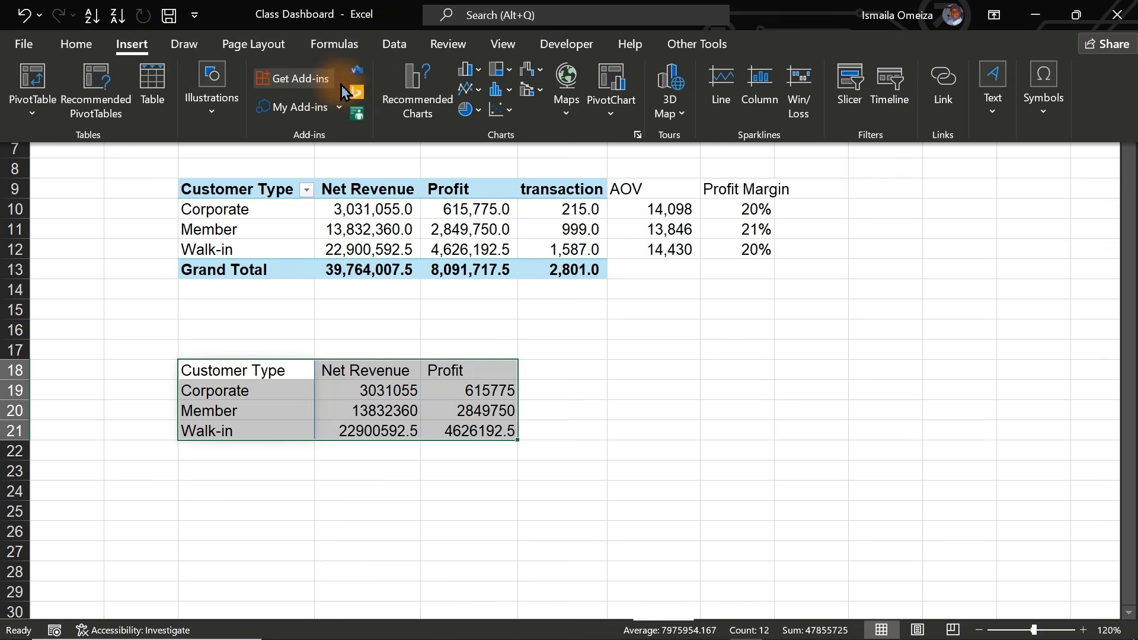
click(423, 93)
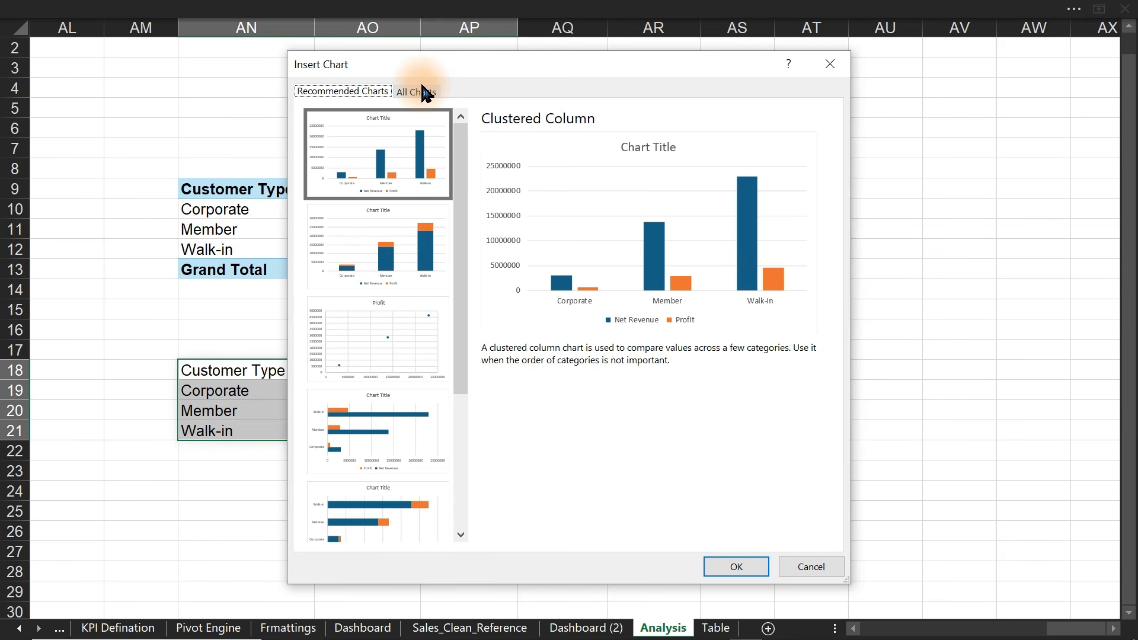
click(423, 92)
click(336, 228)
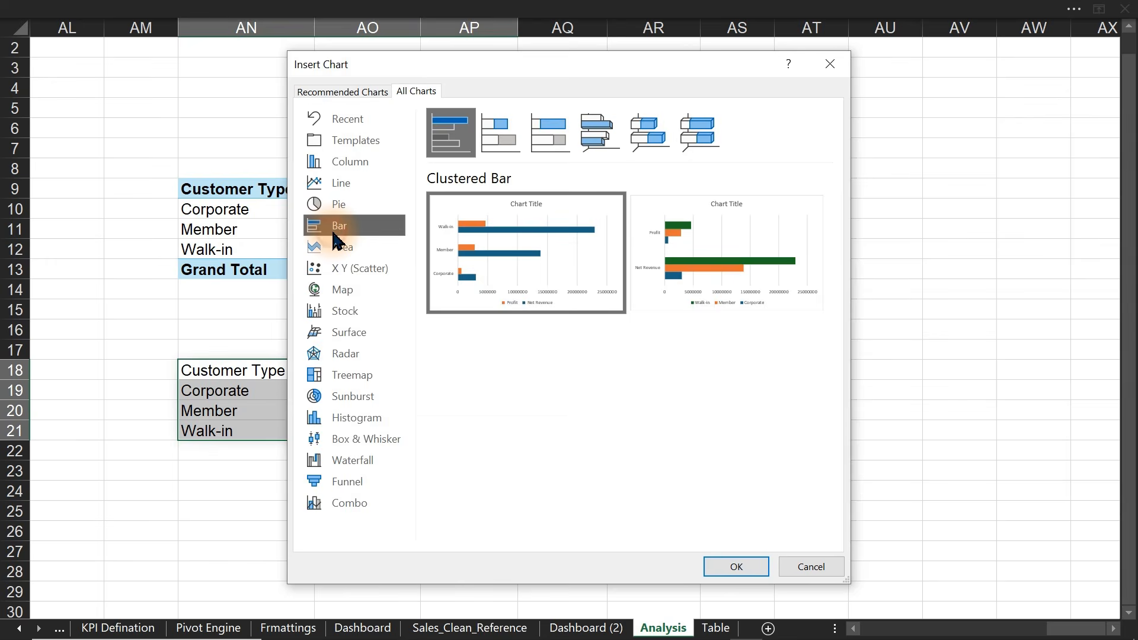
mouse_move(530, 277)
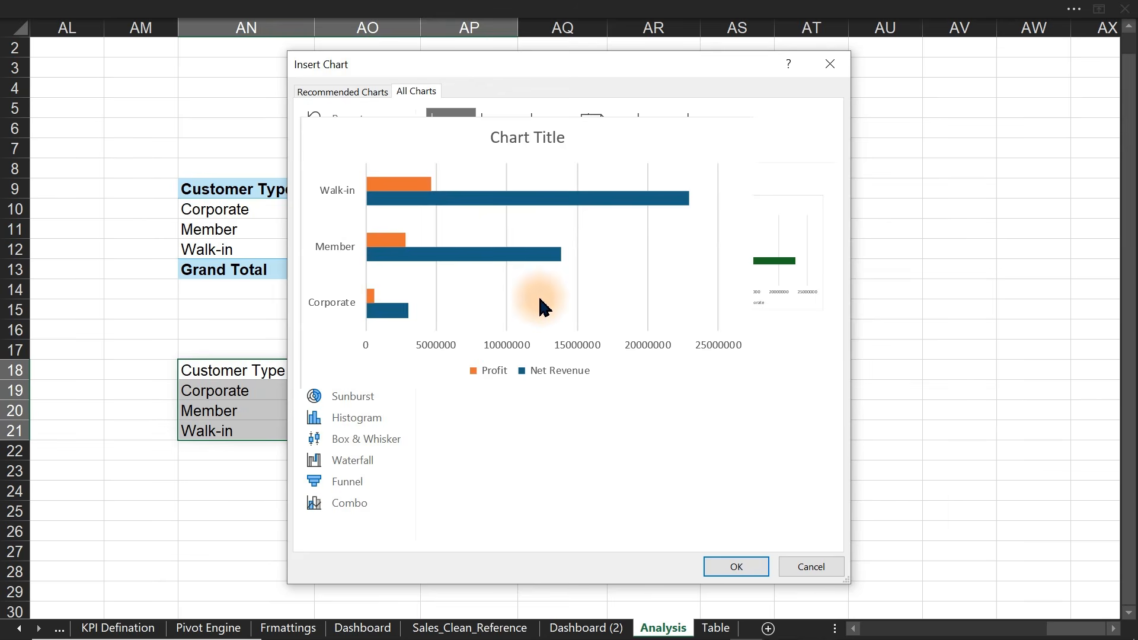
click(717, 568)
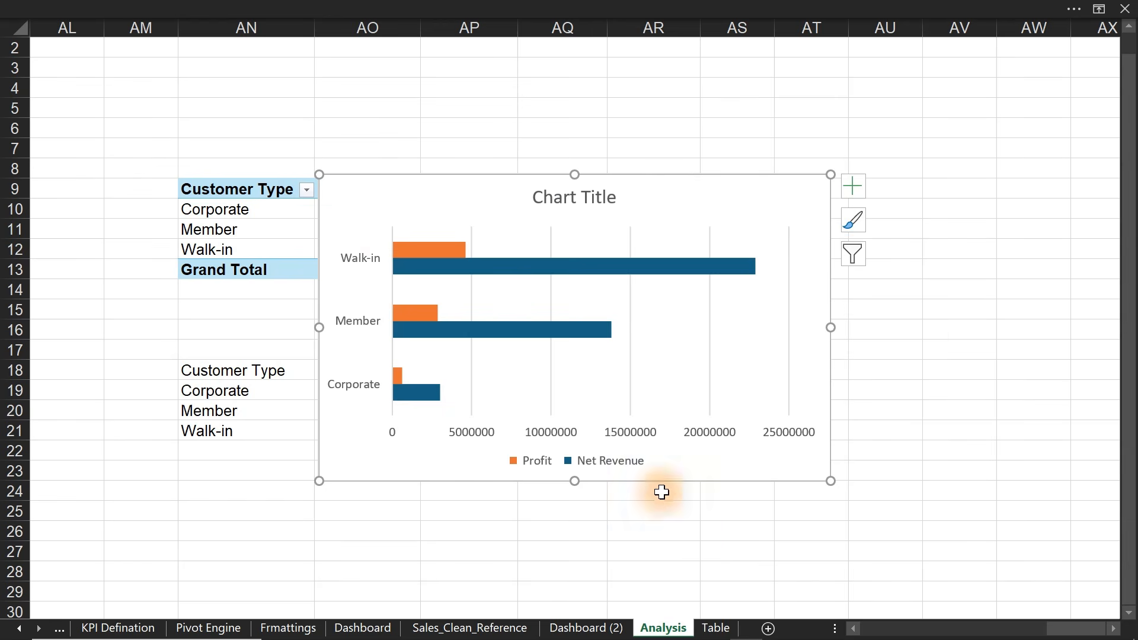
- Delete the chart's value axis and gridlines
click(552, 436)
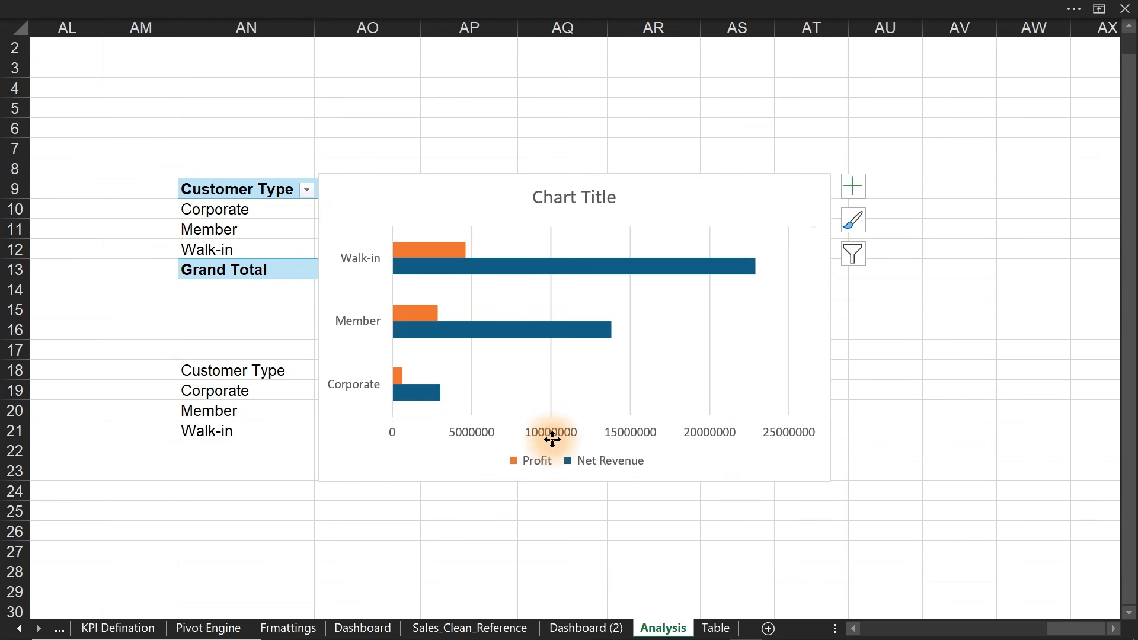
key(Delete)
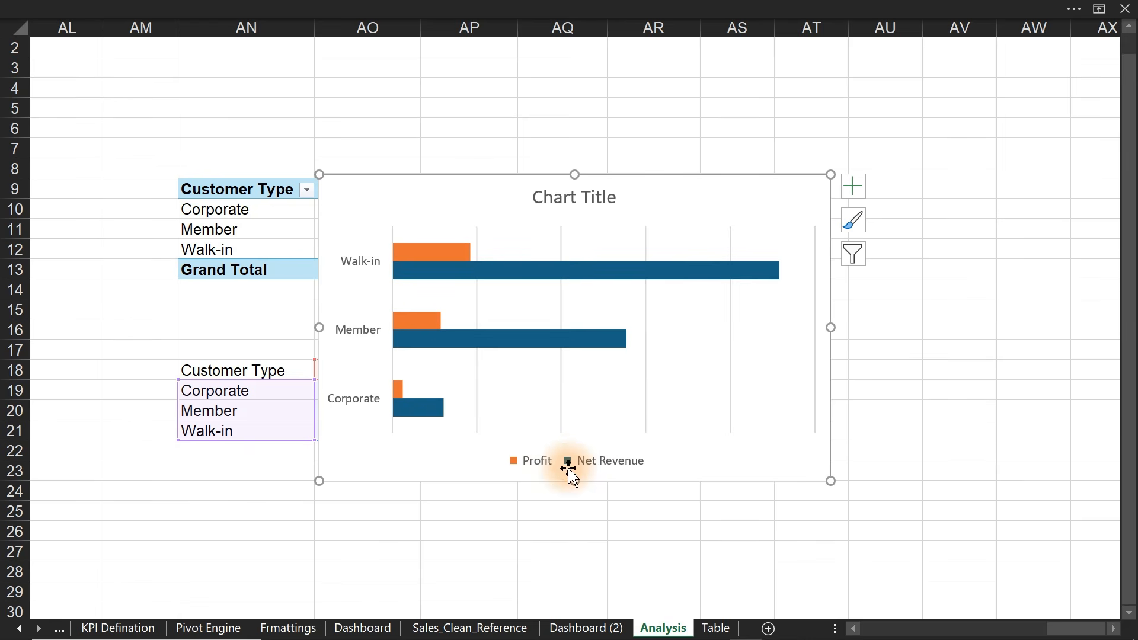
click(561, 377)
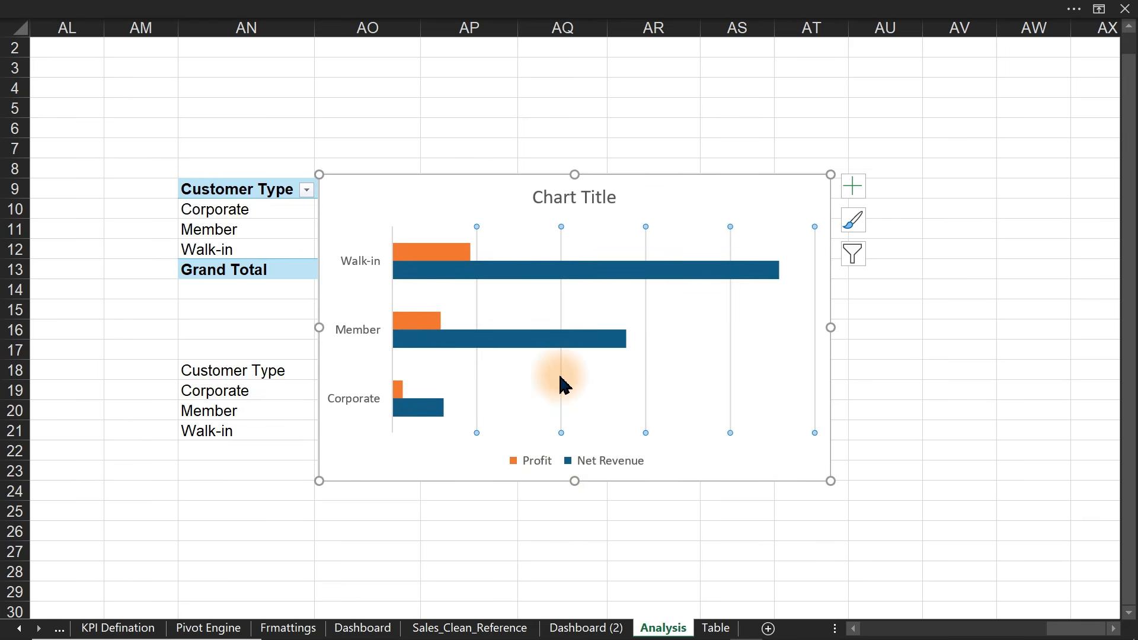
key(Delete)
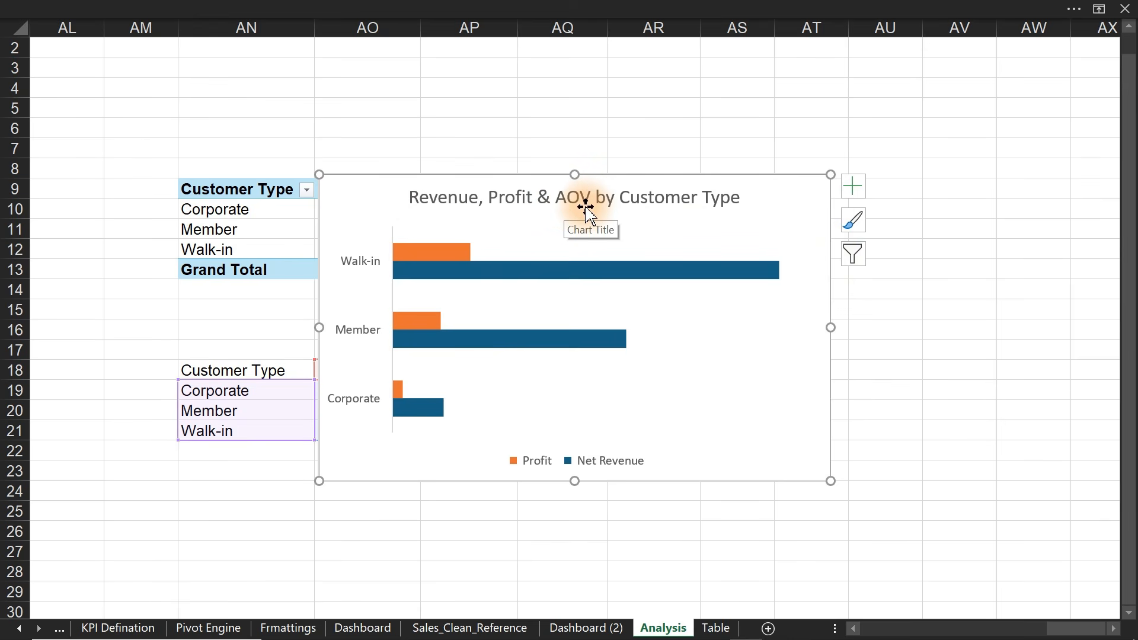
- Turn on data labels for every bar and move the chart beside the pivot table
click(580, 284)
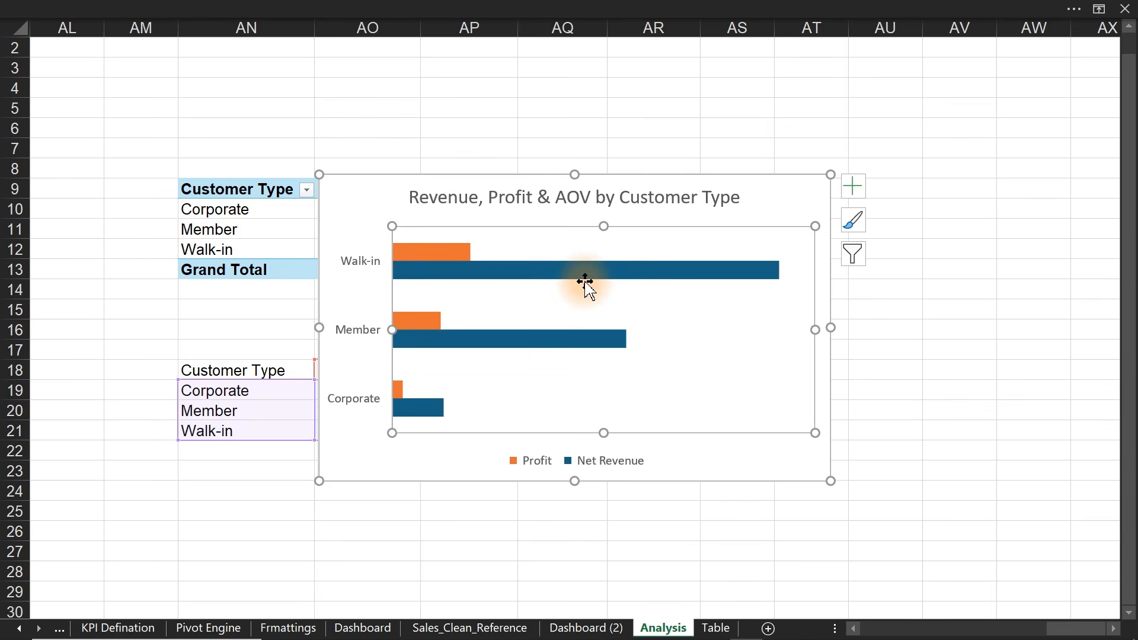
click(853, 187)
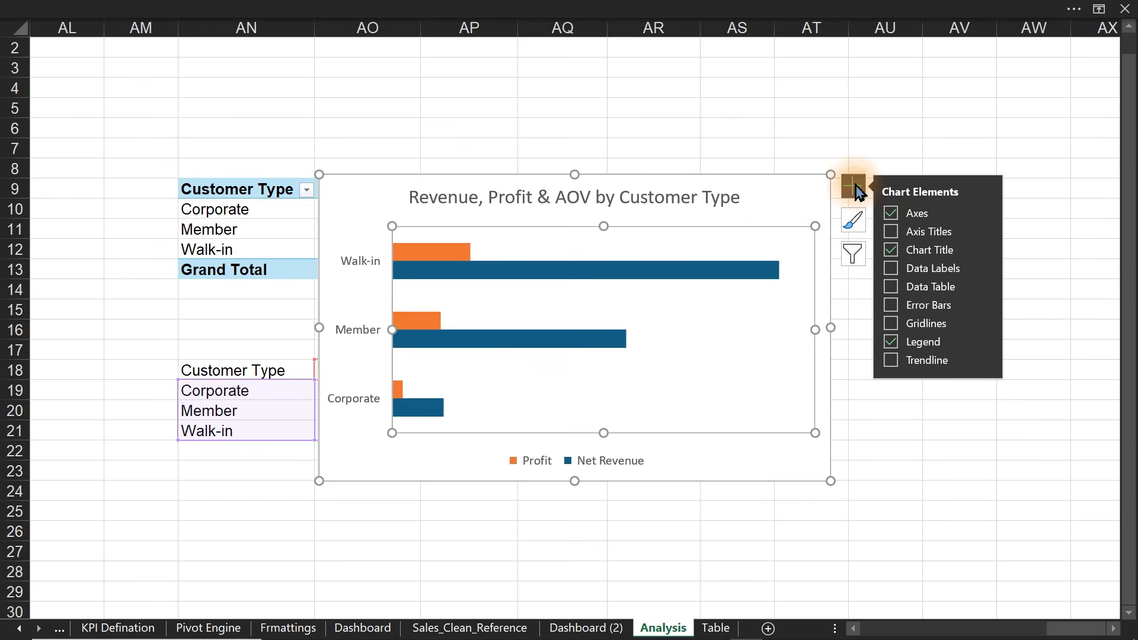
click(893, 276)
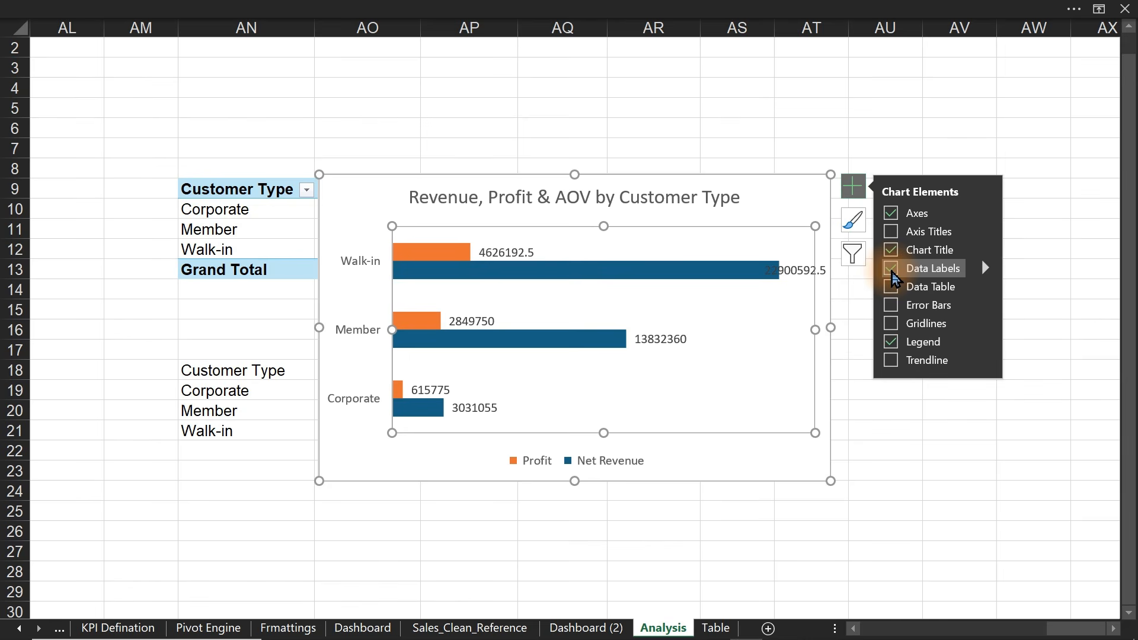
drag(648, 178, 927, 129)
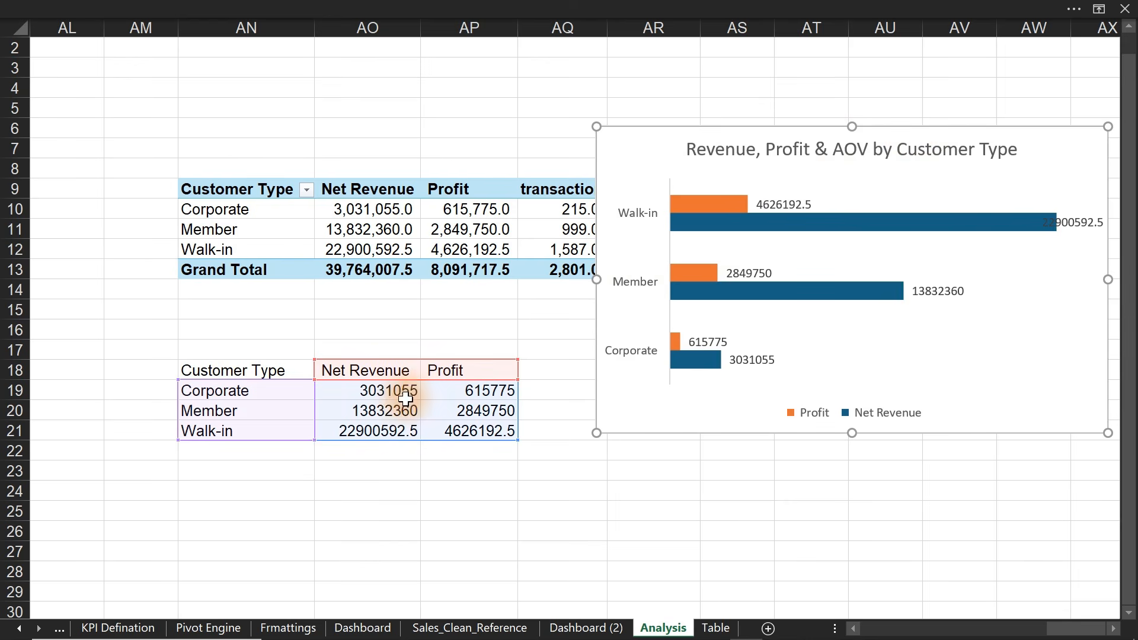
- Move the customer-type chart from Analysis onto the Dashboard (2) sheet
drag(405, 398, 466, 435)
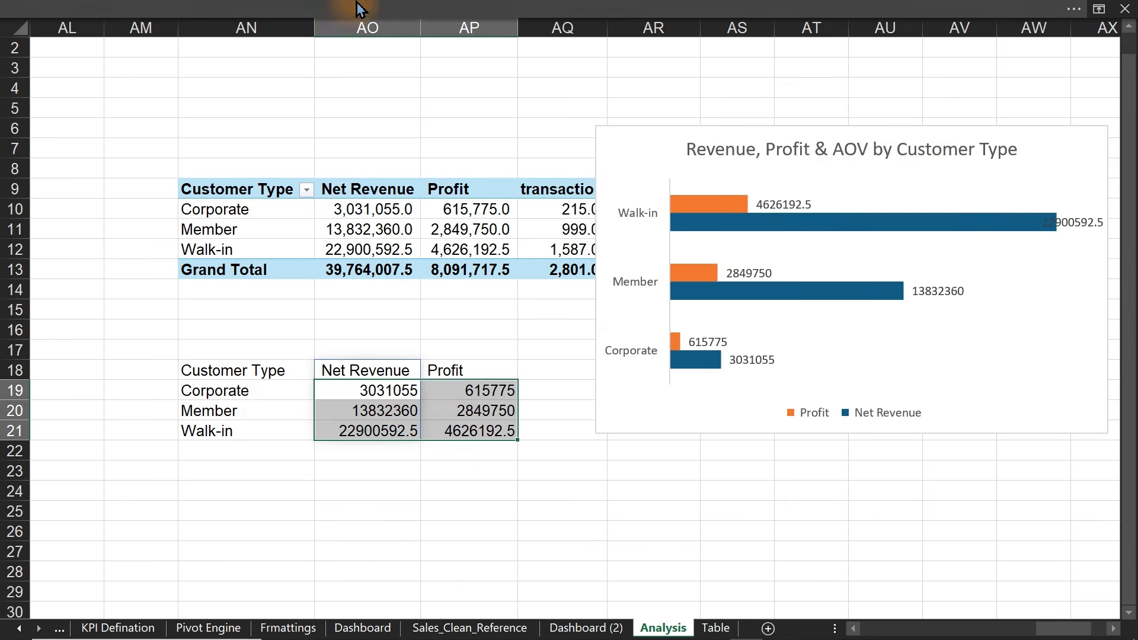
click(511, 12)
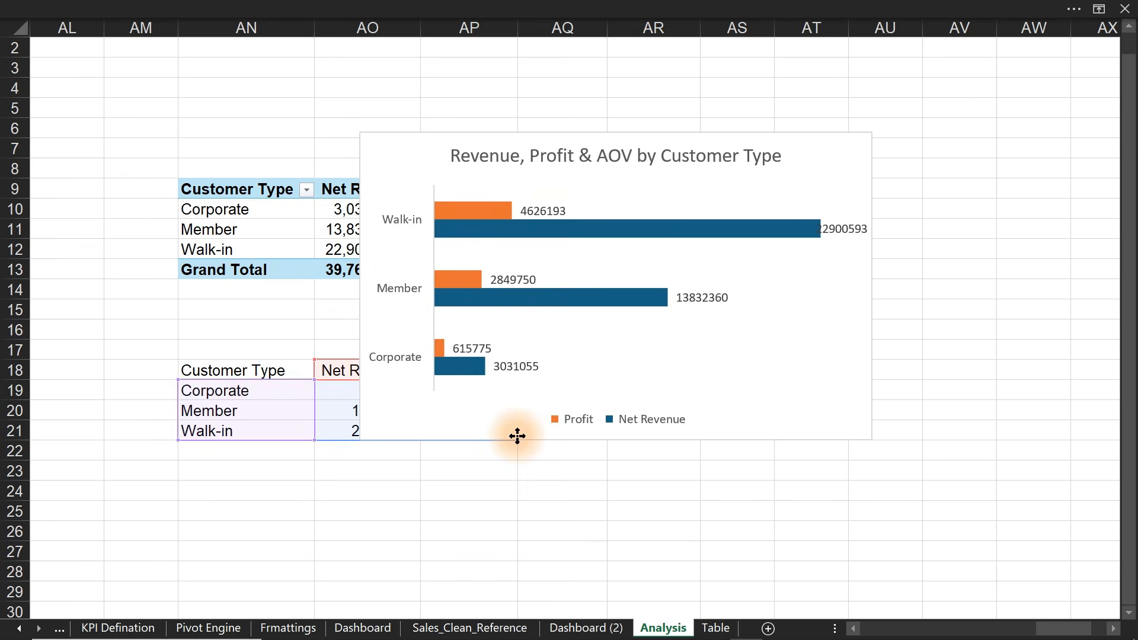
click(517, 437)
key(Delete)
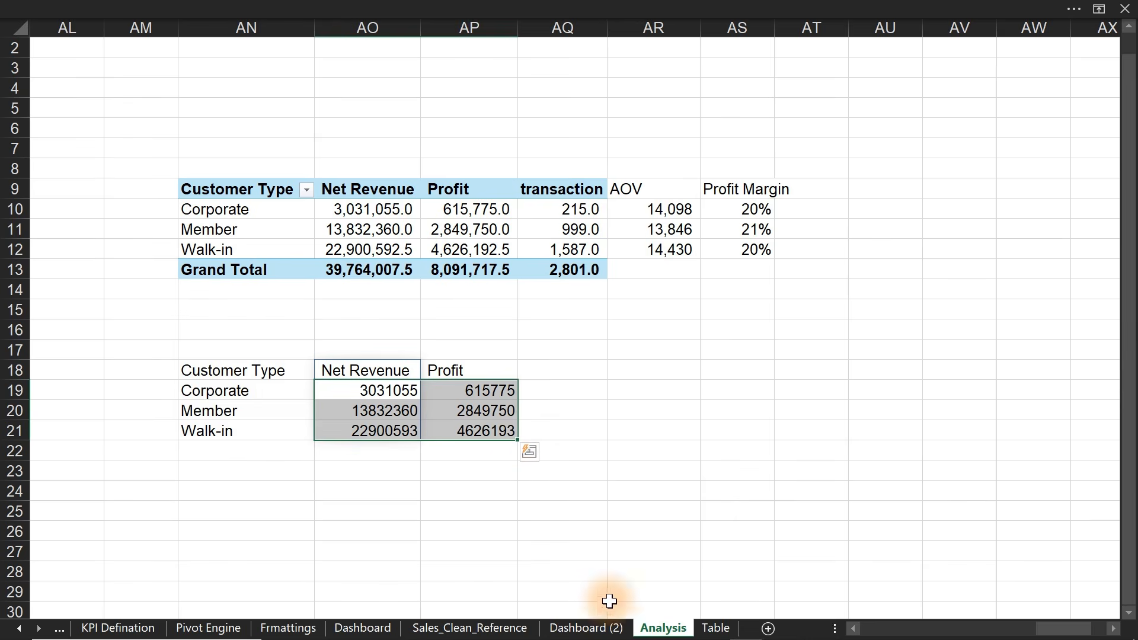
click(586, 628)
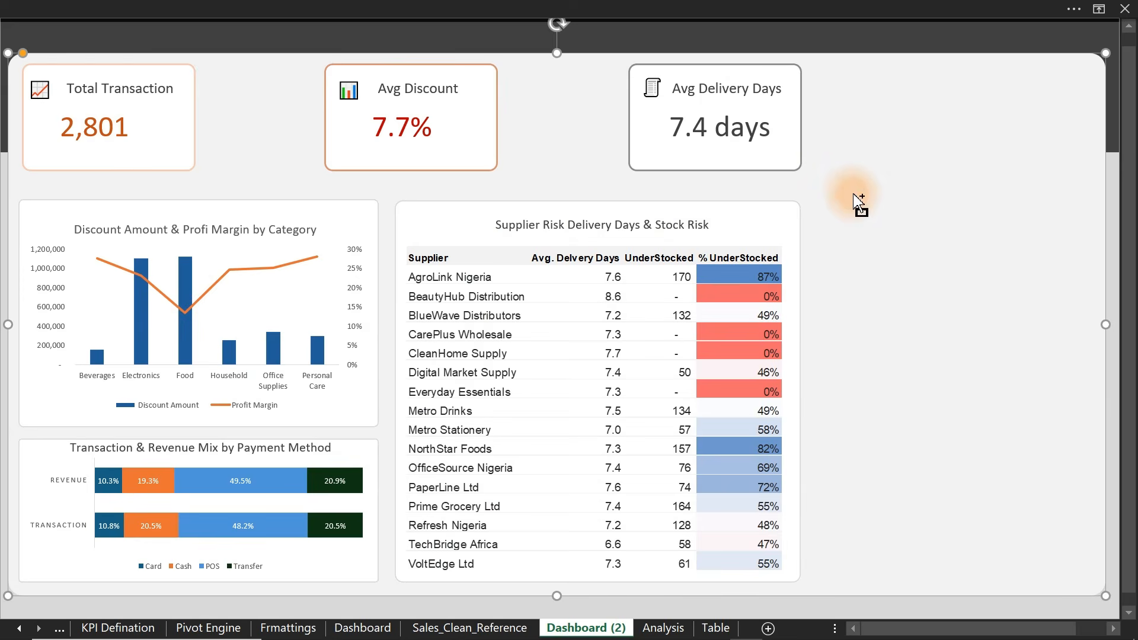
key(ctrl+v)
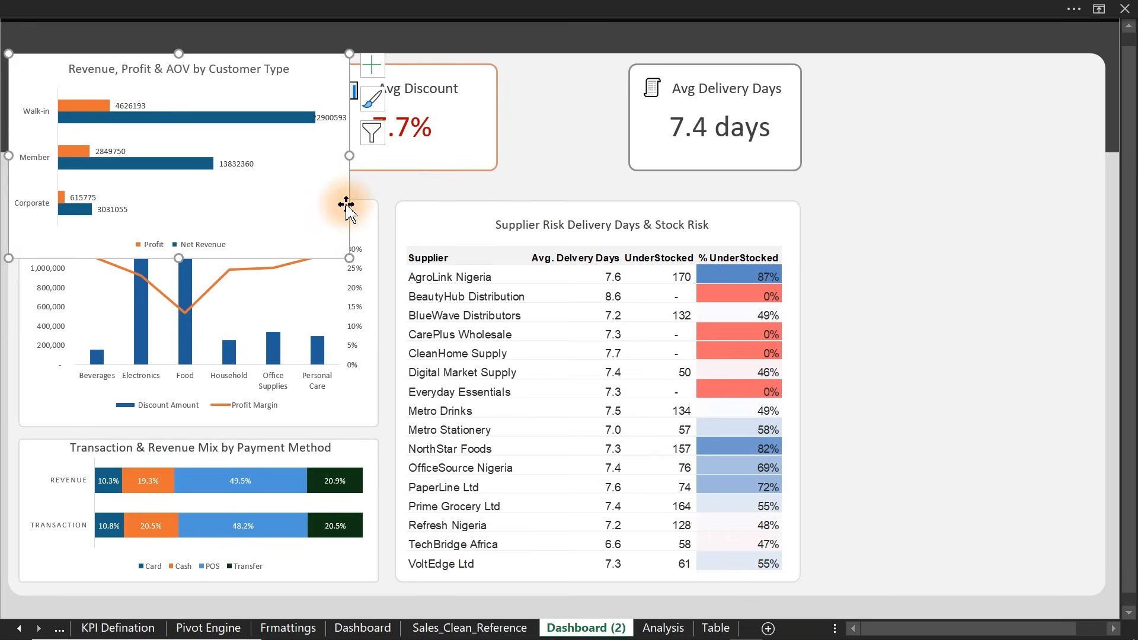
drag(346, 203, 1044, 282)
- Copy a blank card to the lower right and bring the chart in front of it
click(450, 203)
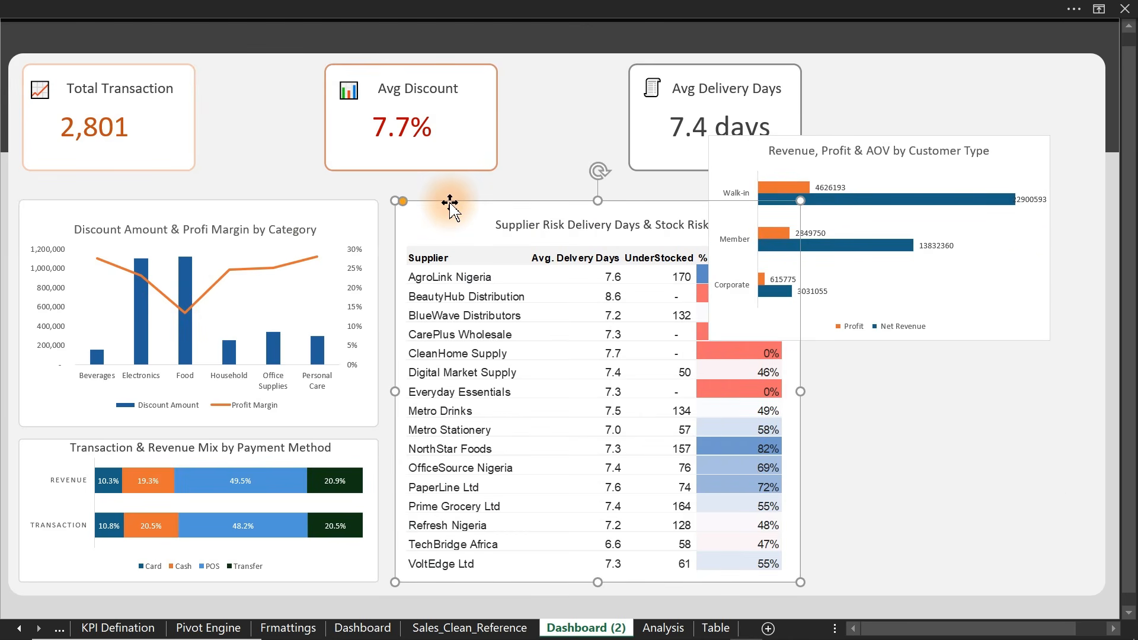
drag(452, 205, 896, 358)
click(915, 338)
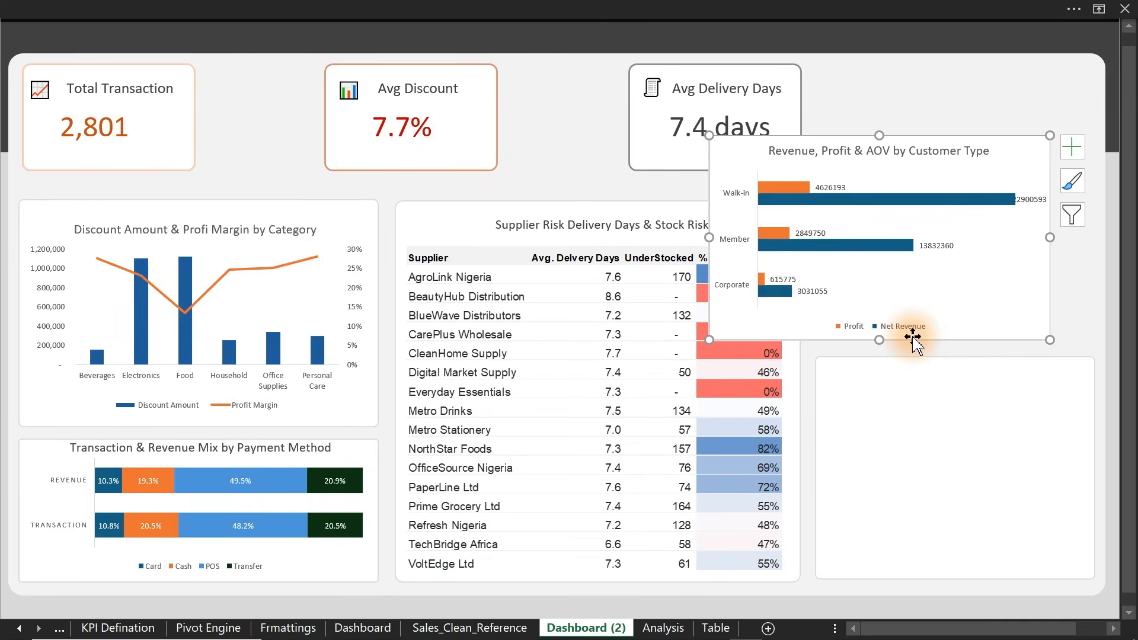
right_click(914, 337)
click(949, 461)
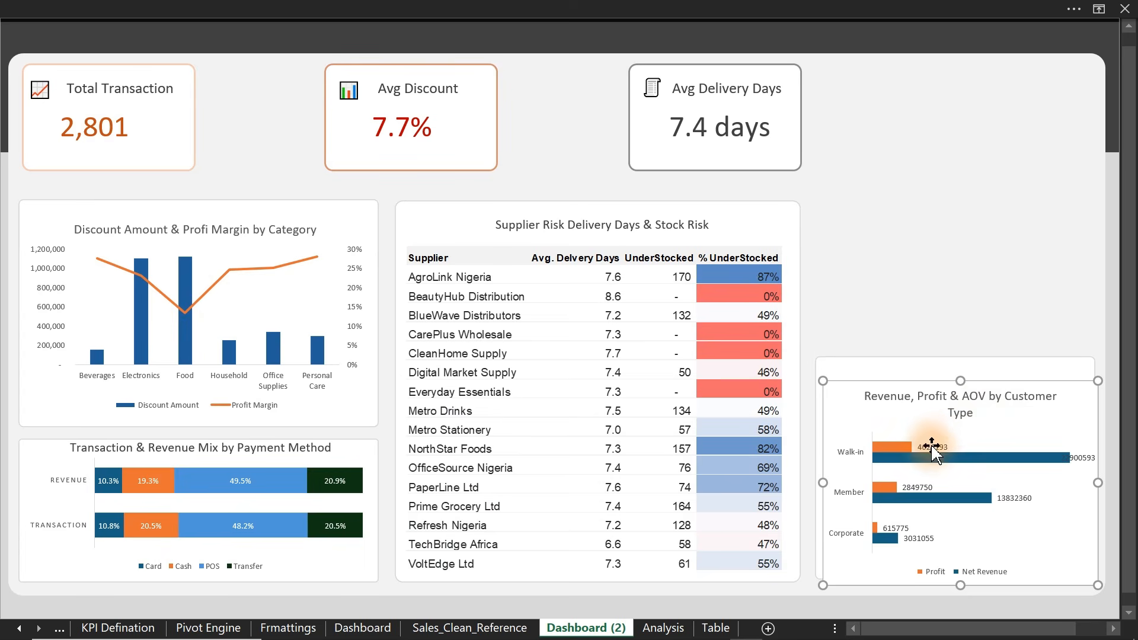
click(925, 459)
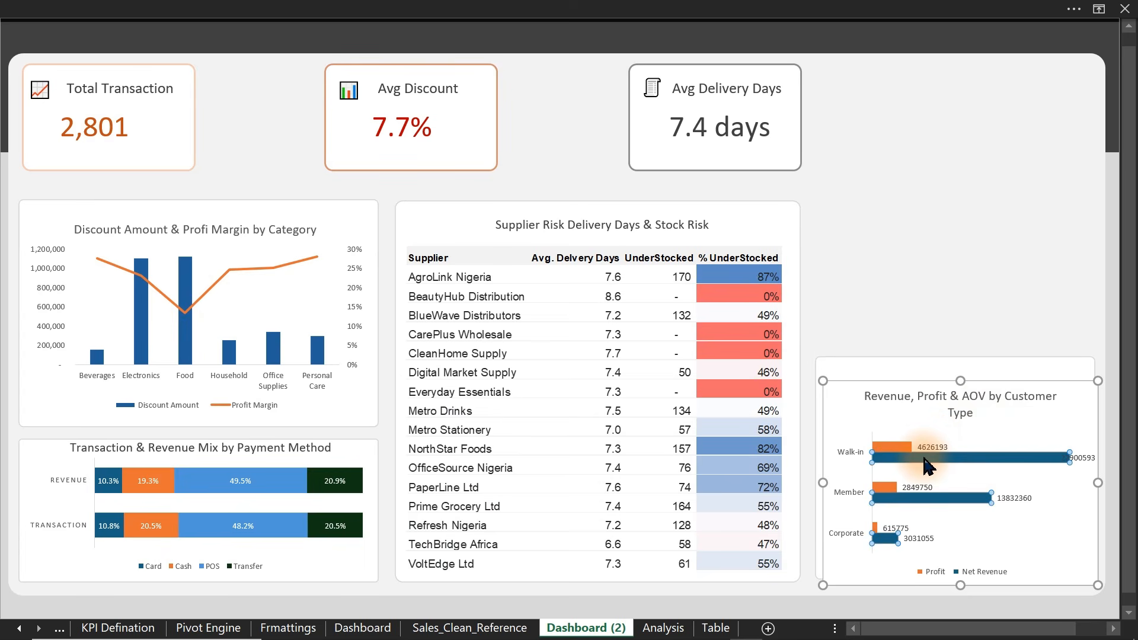
double_click(924, 459)
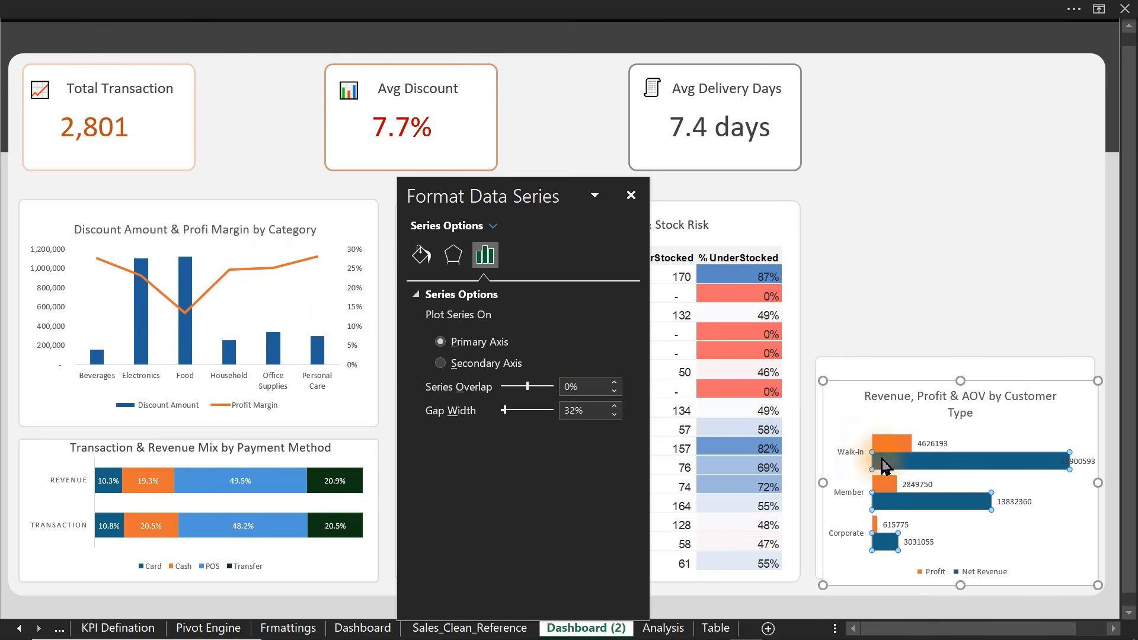
- Give the Net Revenue bars a solid blue fill
click(918, 446)
click(986, 461)
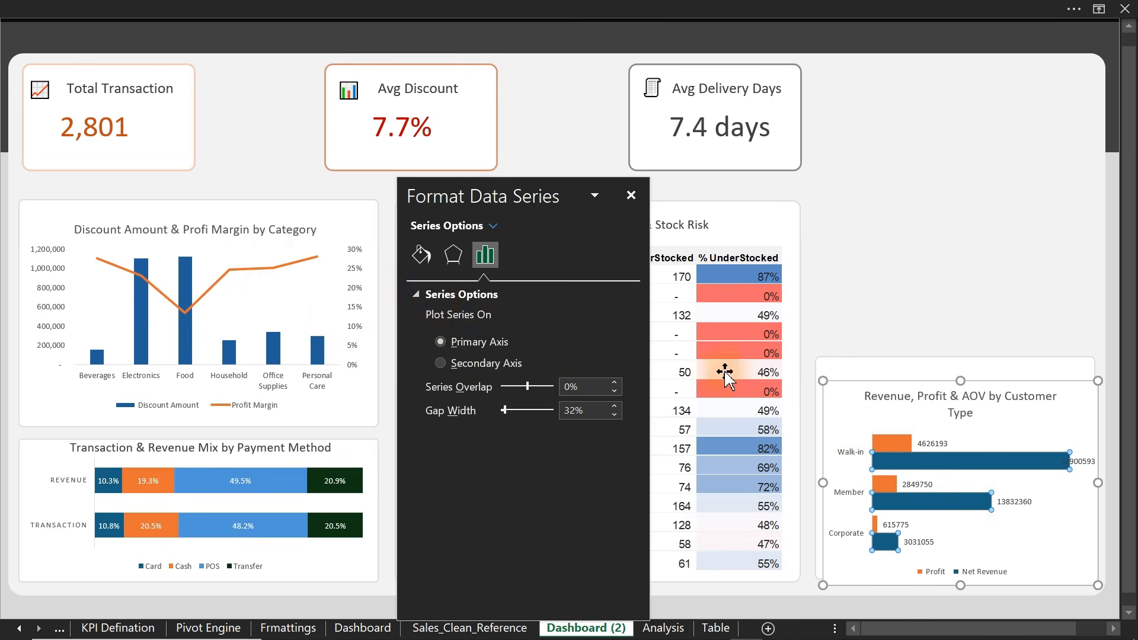
click(421, 255)
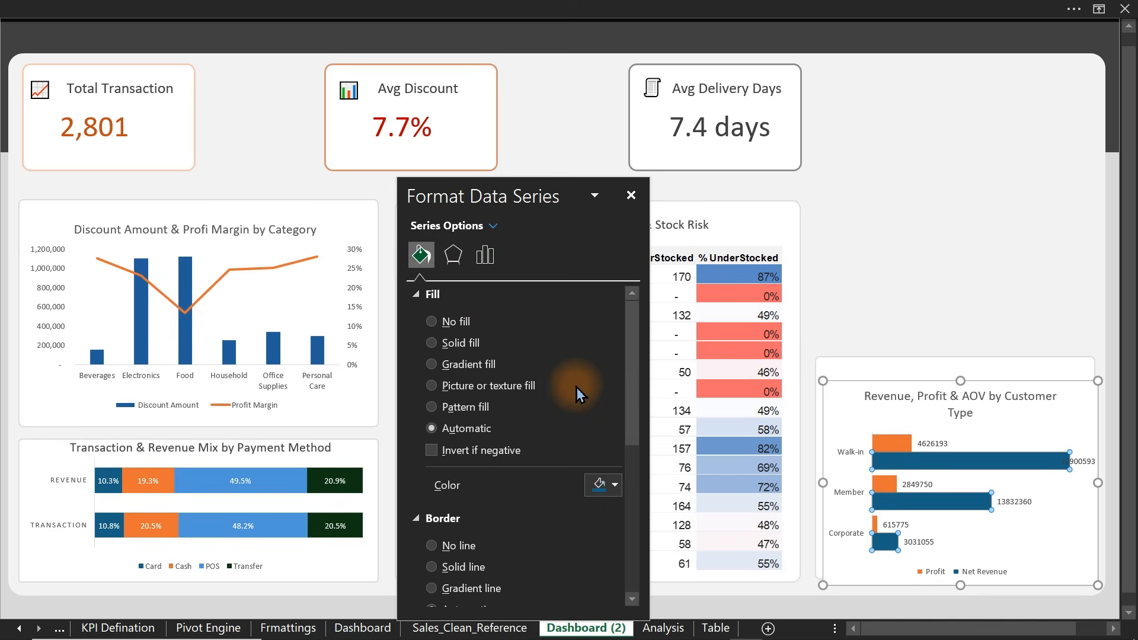
click(601, 486)
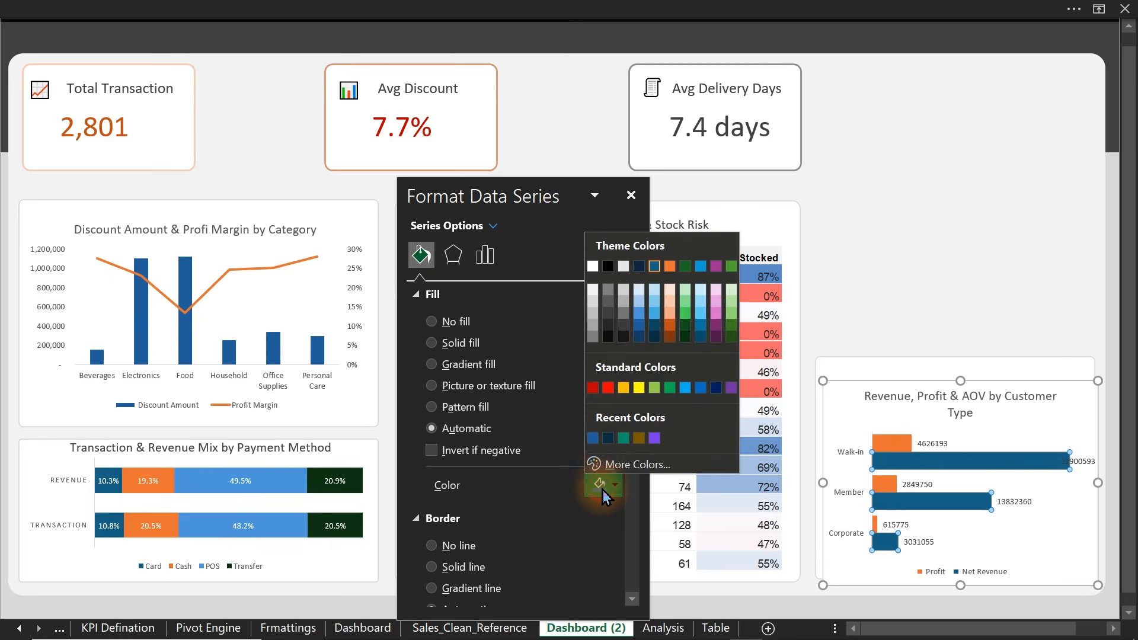
click(592, 438)
- Position the Net Revenue value labels at Inside End
click(1076, 469)
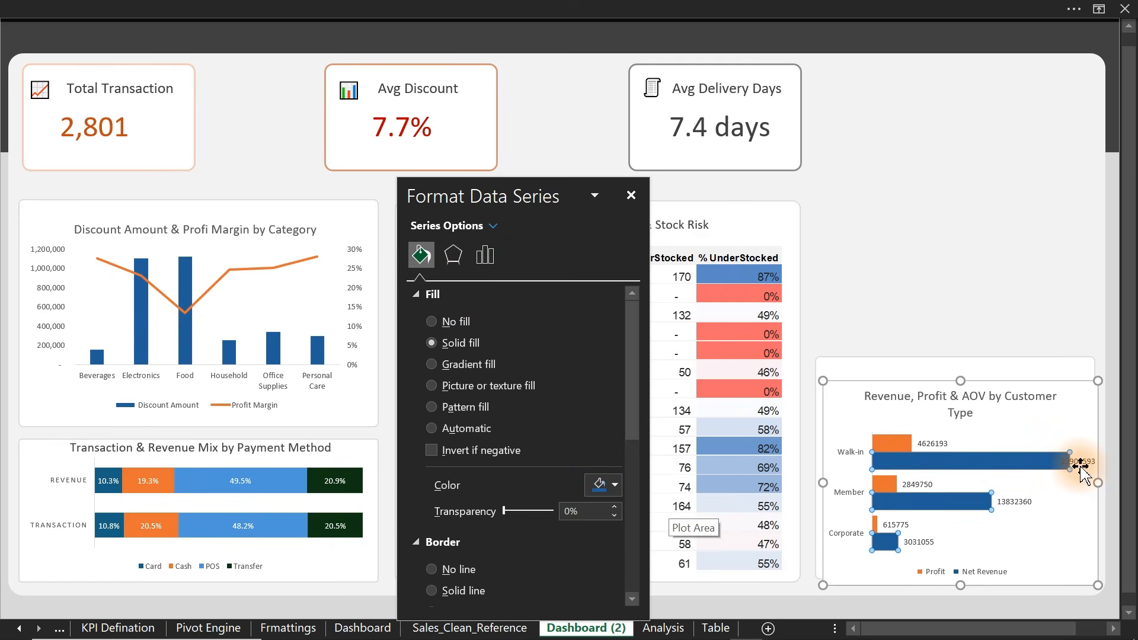
click(1079, 463)
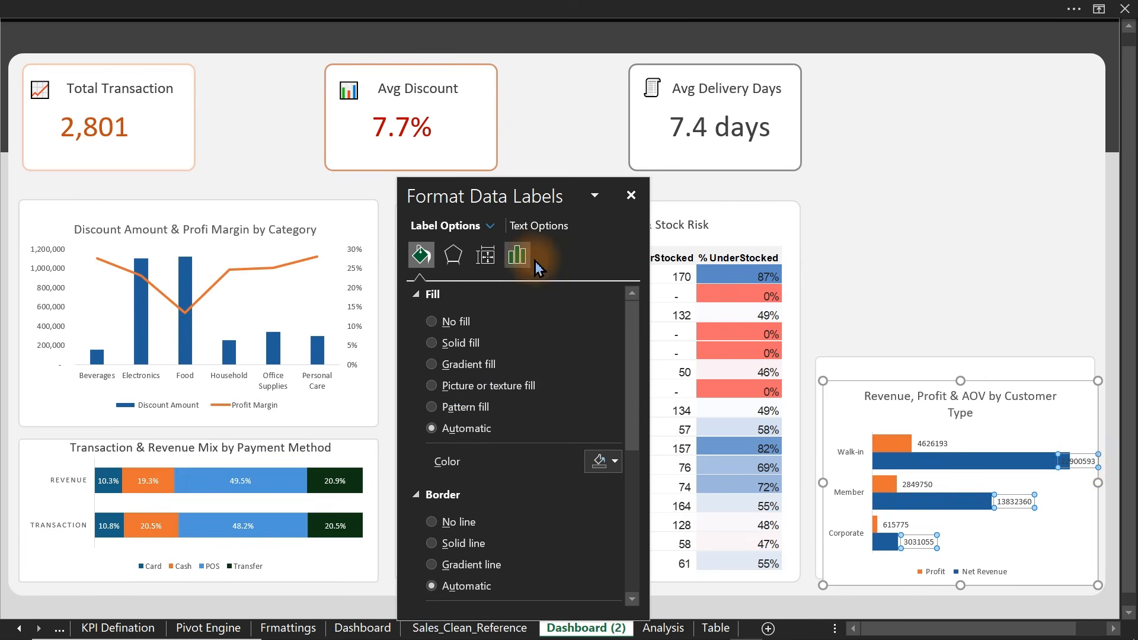
click(1115, 627)
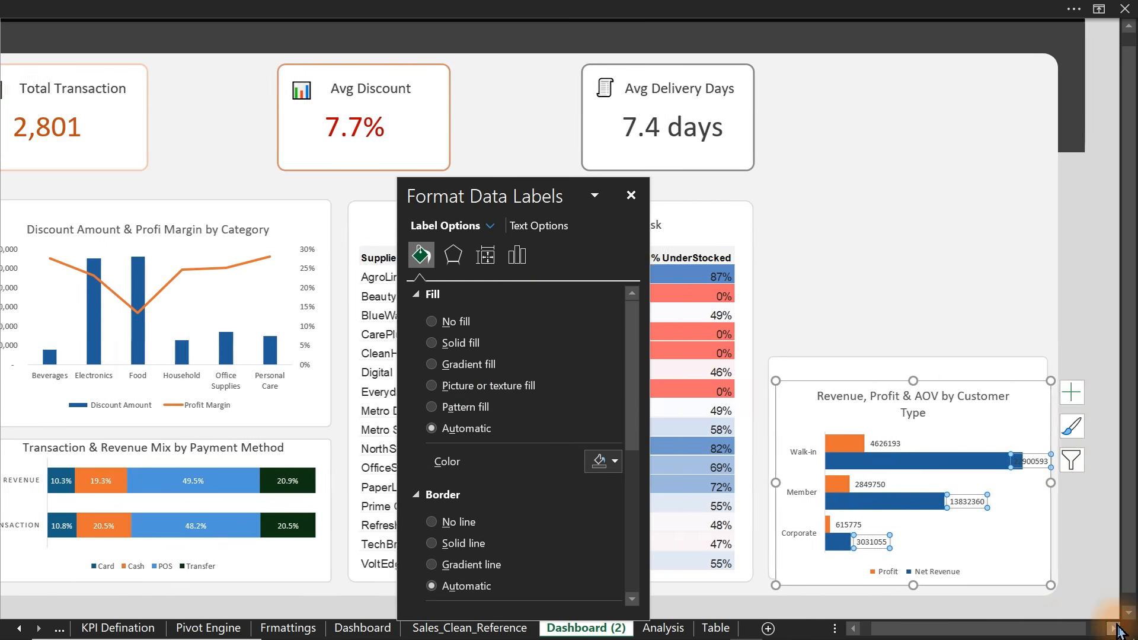
click(1114, 628)
click(1023, 392)
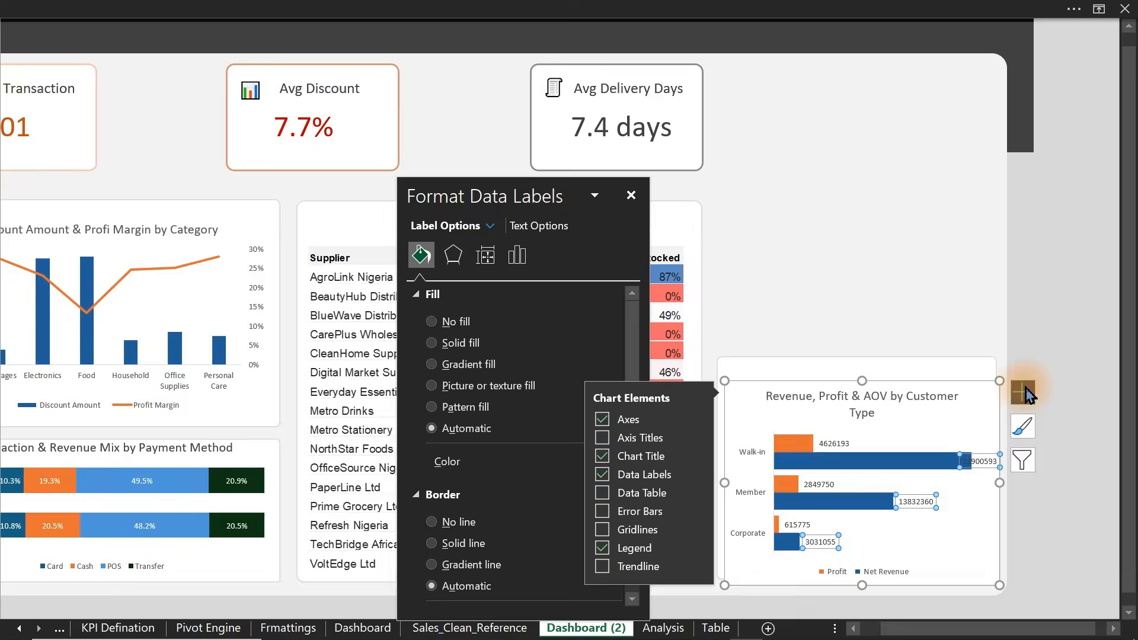
click(695, 474)
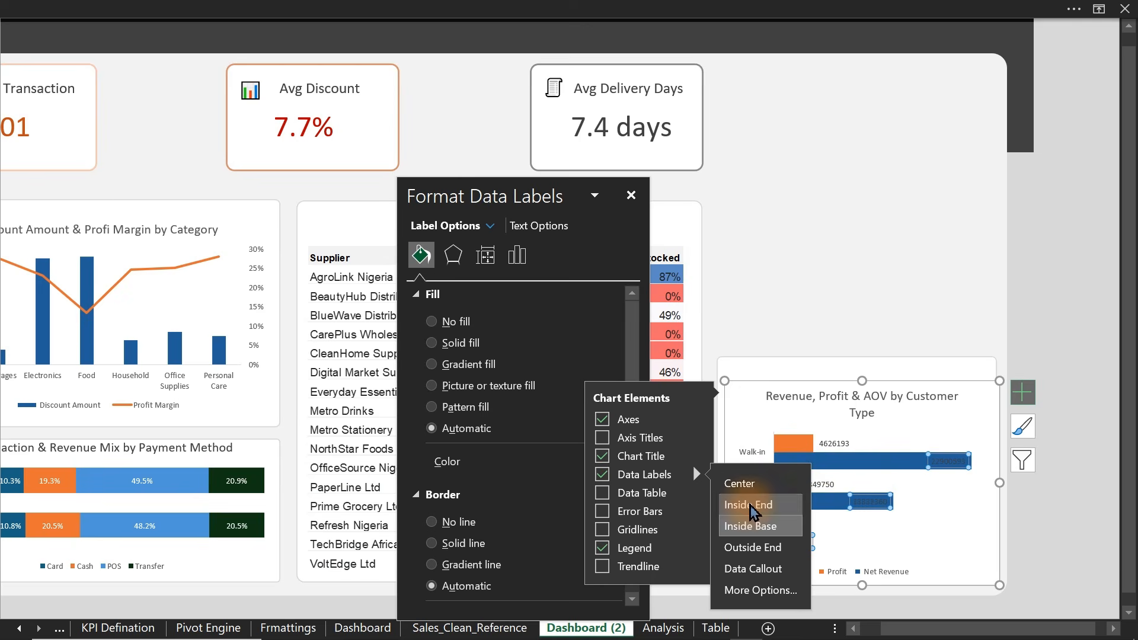
click(751, 537)
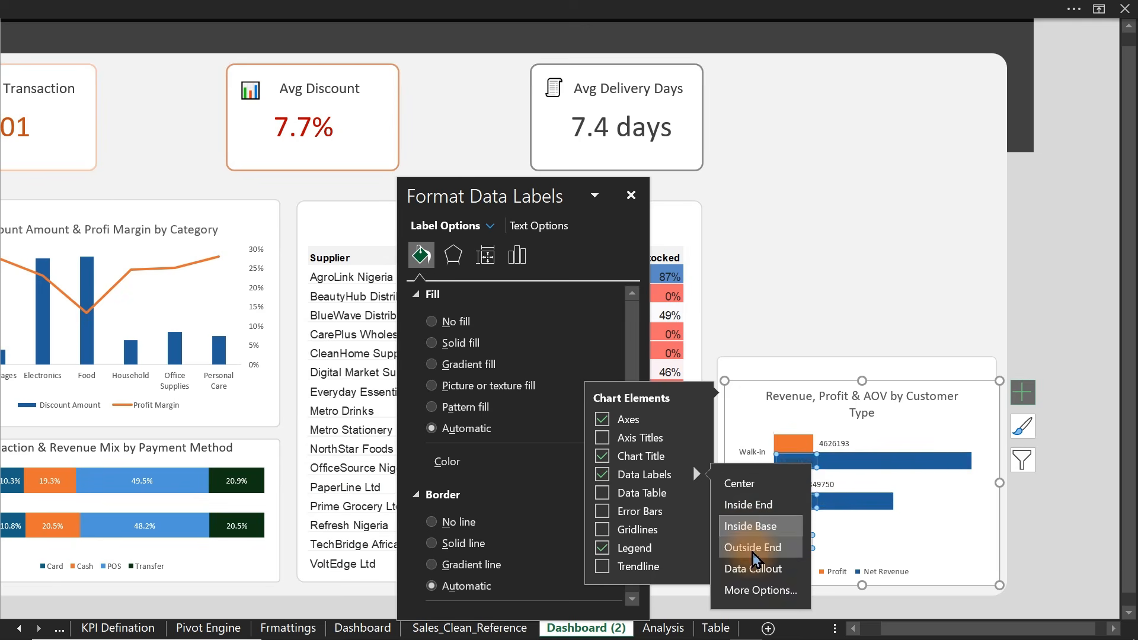
click(760, 590)
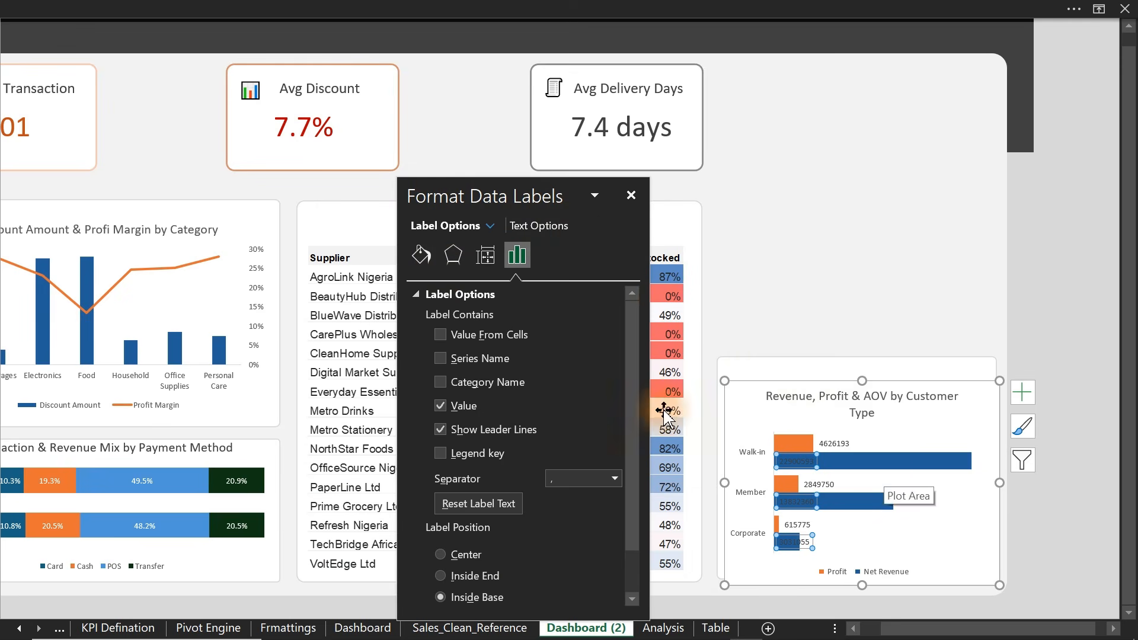
click(1022, 393)
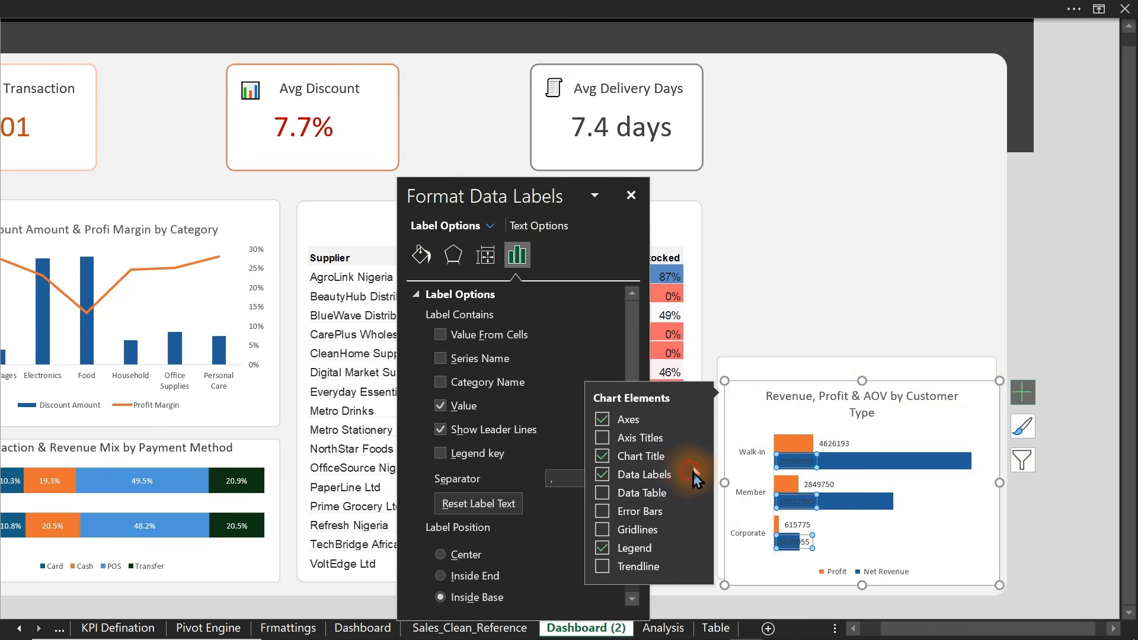
click(694, 475)
click(757, 504)
- Narrow the chart's plot area from its right side
click(946, 496)
drag(988, 493, 942, 494)
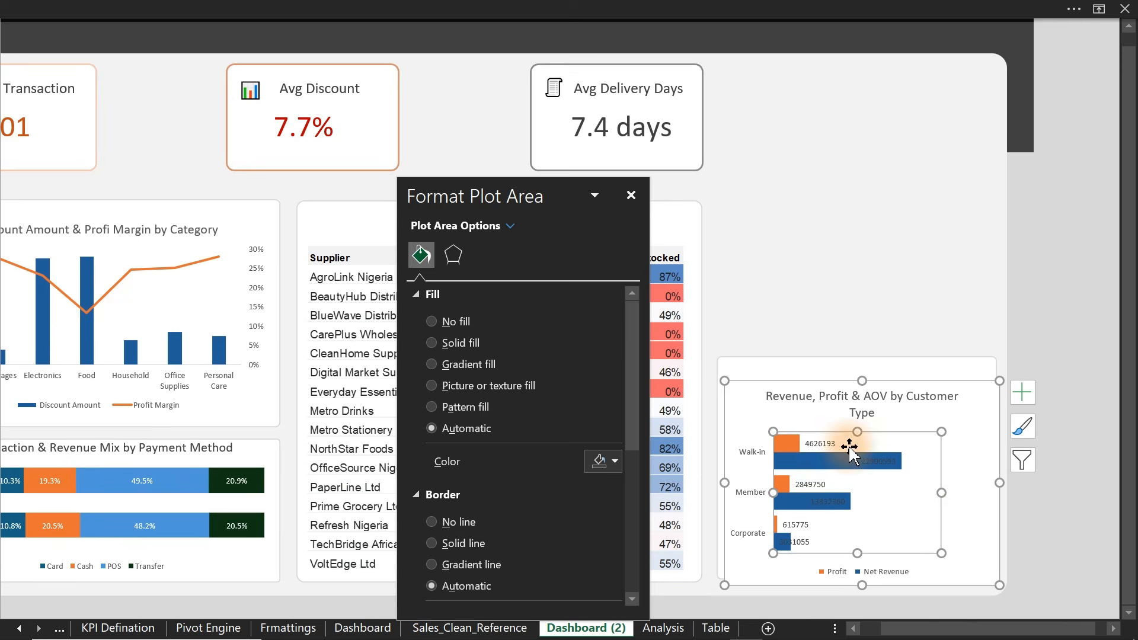
click(791, 396)
key(Escape)
key(Escape)
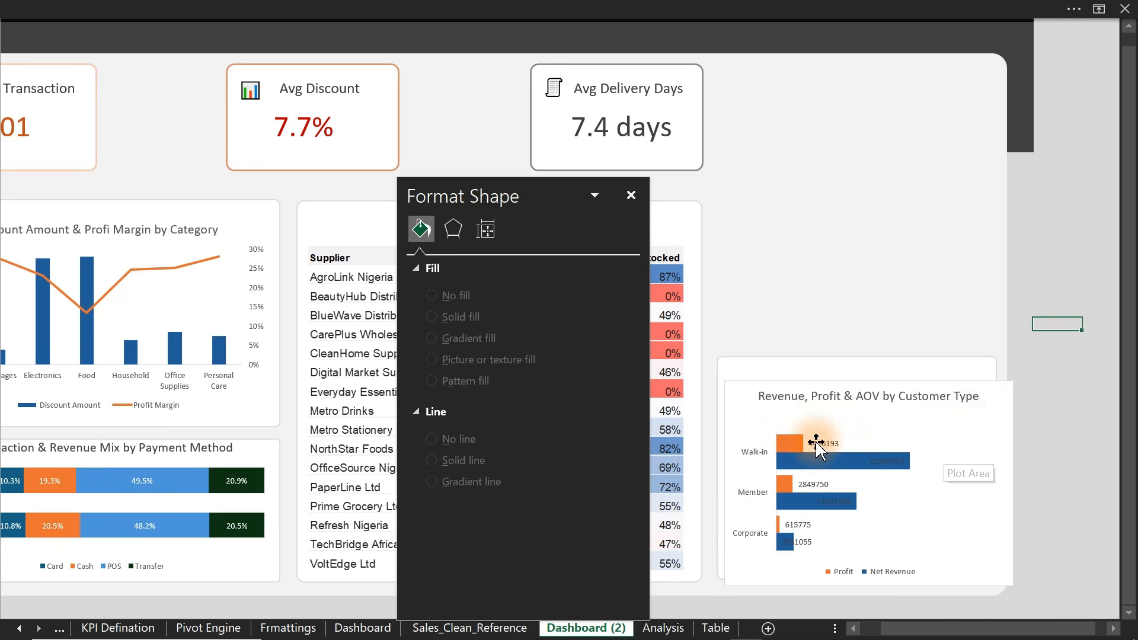
click(349, 8)
- Draw a rectangle across the Walk-in row of the customer-type chart
click(132, 45)
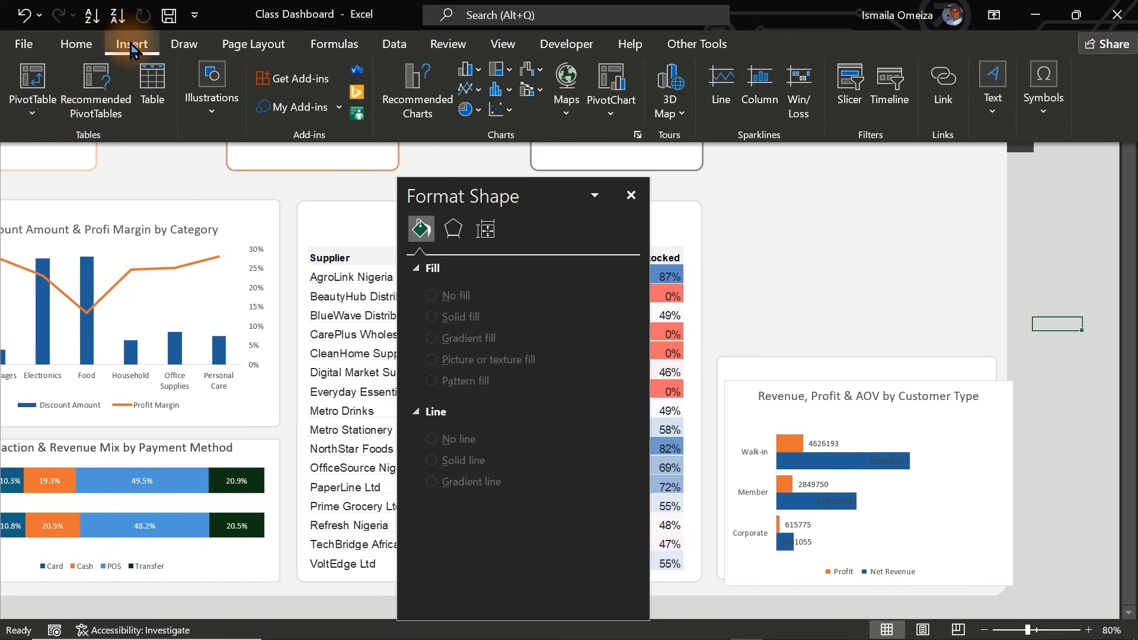
click(205, 116)
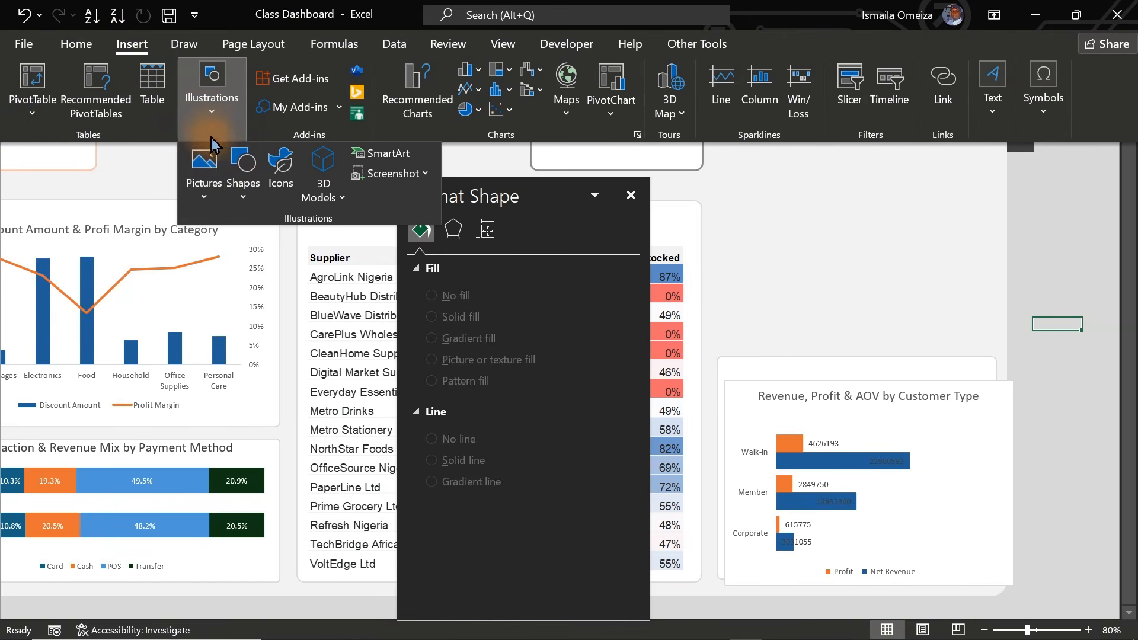
click(246, 202)
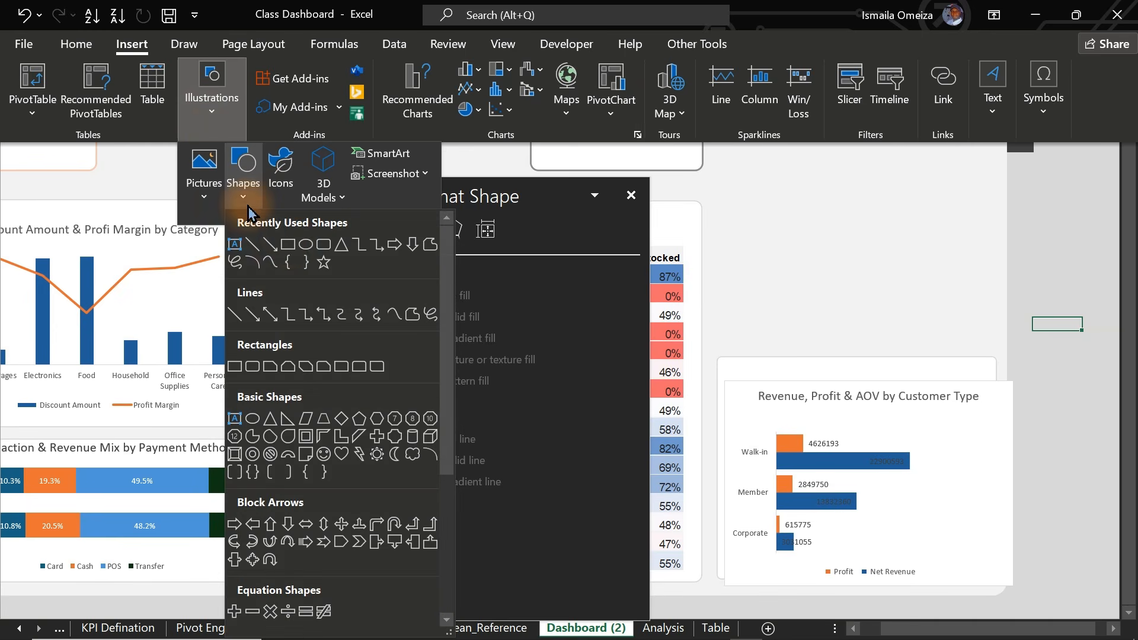
click(289, 248)
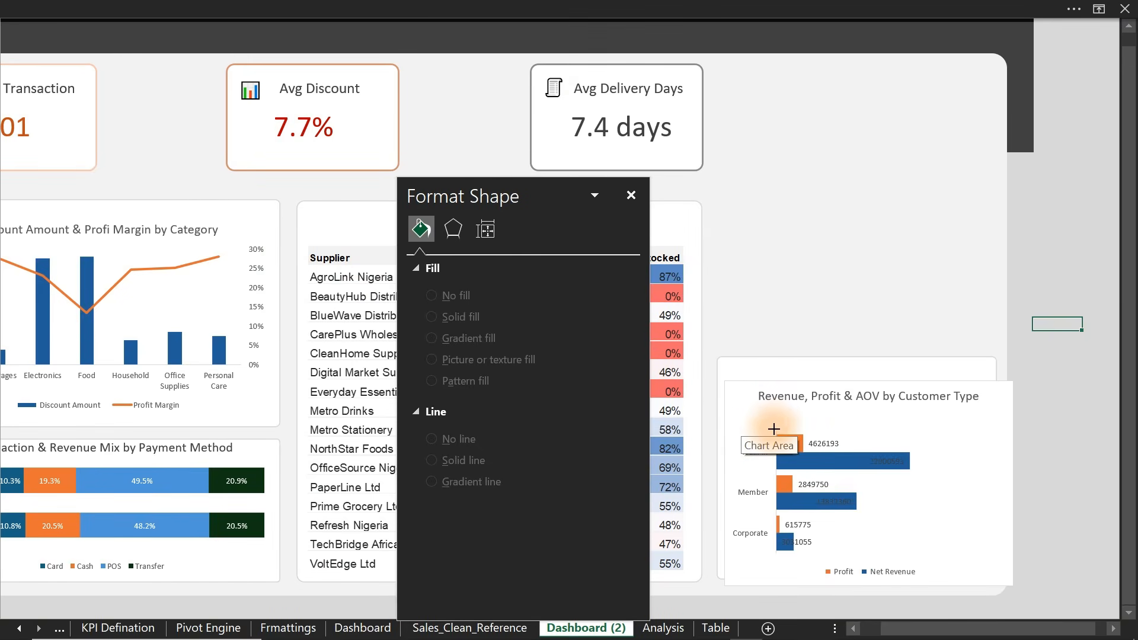
drag(777, 430, 992, 470)
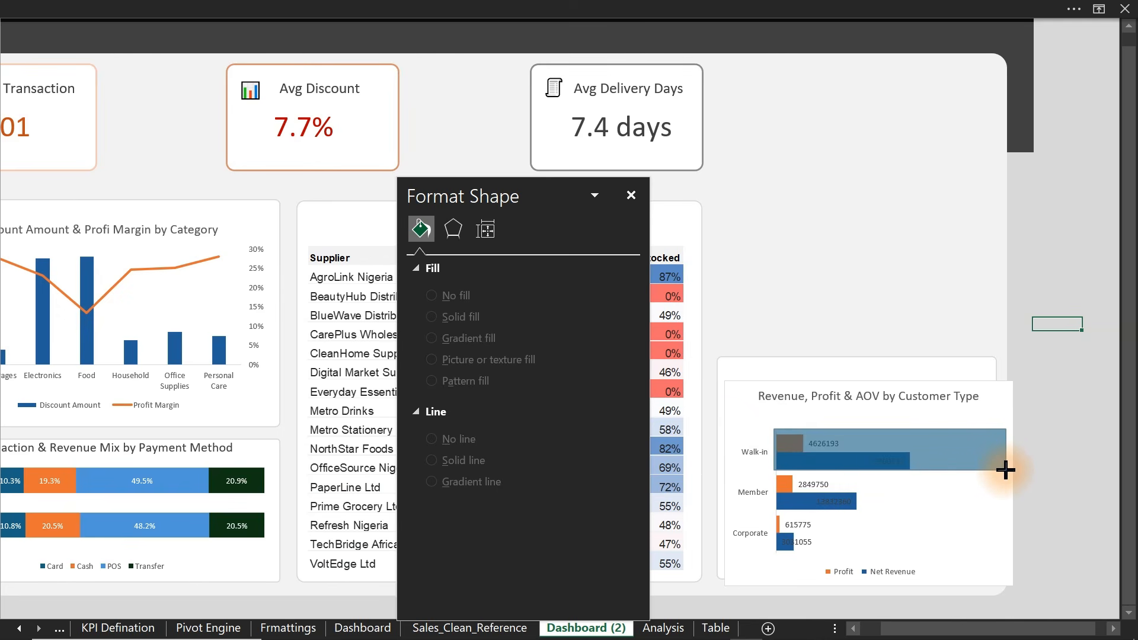
drag(1006, 470, 1006, 470)
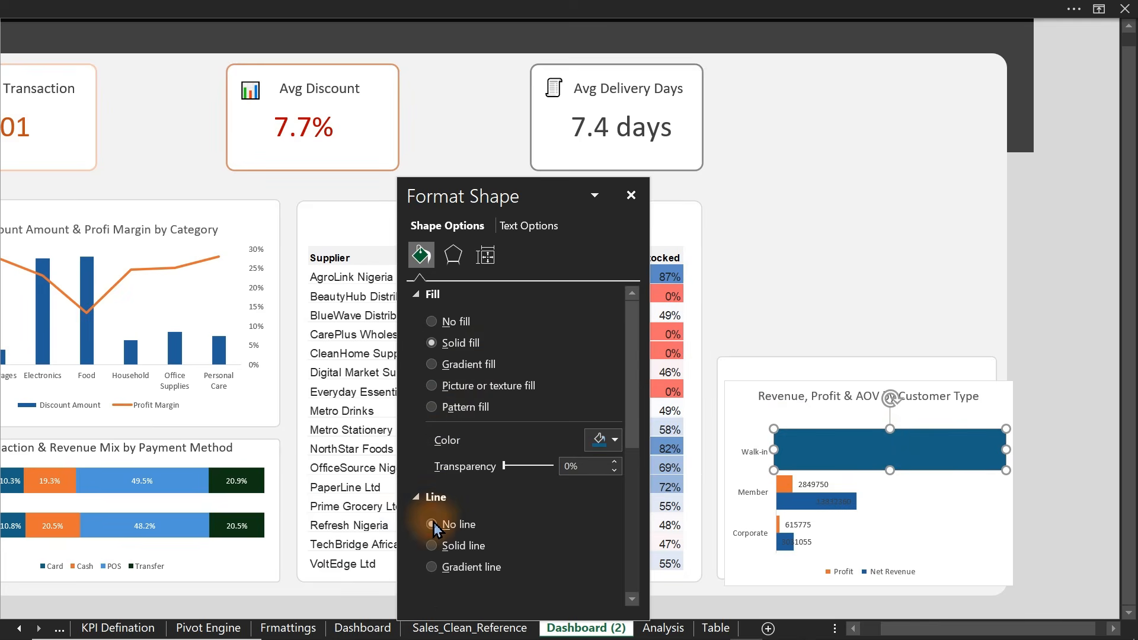
- Fill the Walk-in rectangle with white
click(607, 440)
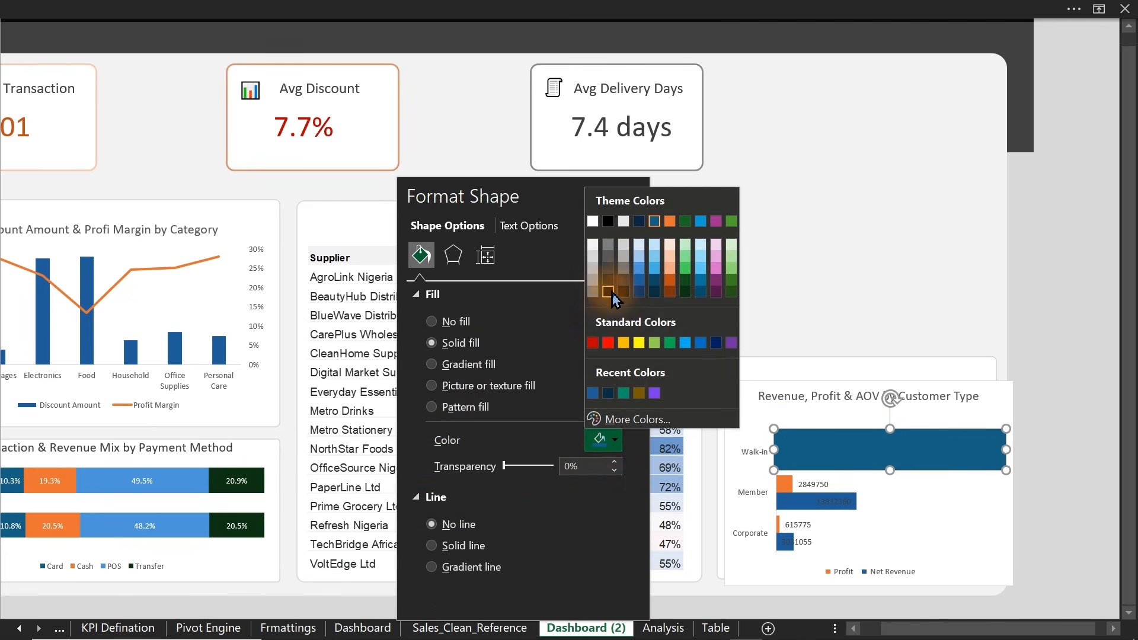
click(593, 244)
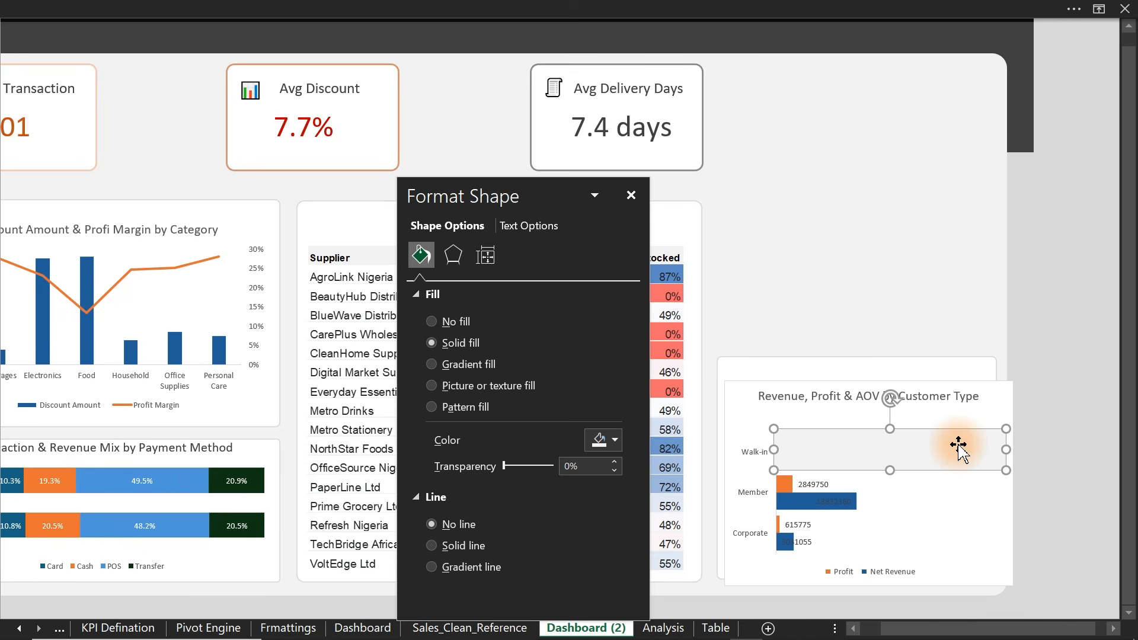
click(1009, 386)
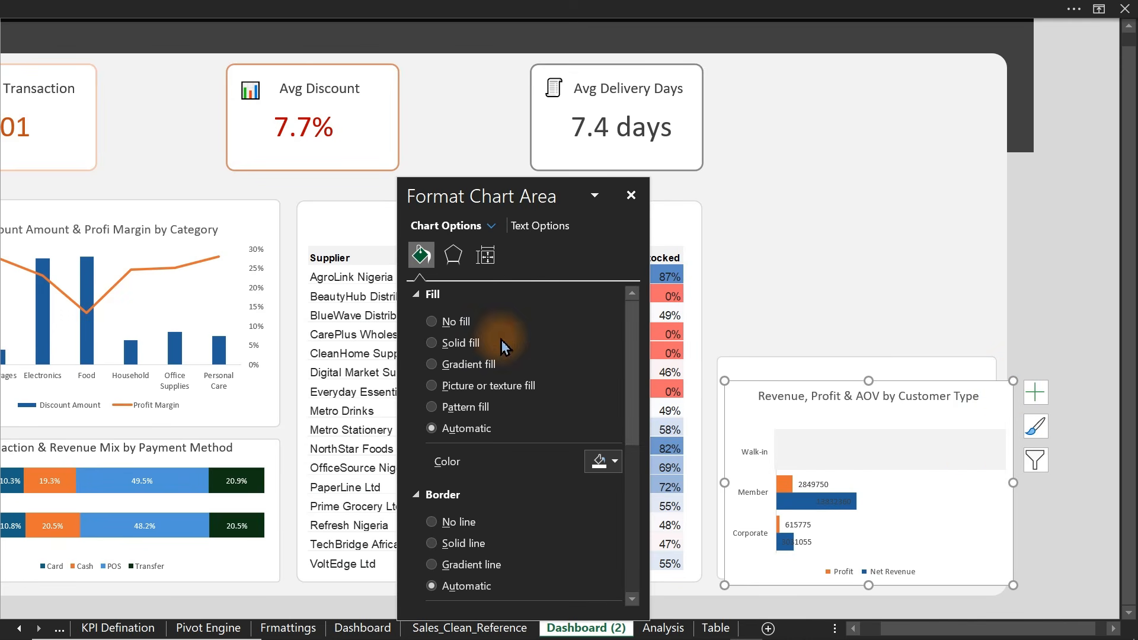
- Give the chart area no fill and no border, and narrow the Walk-in rectangle inside the chart
click(435, 322)
click(446, 490)
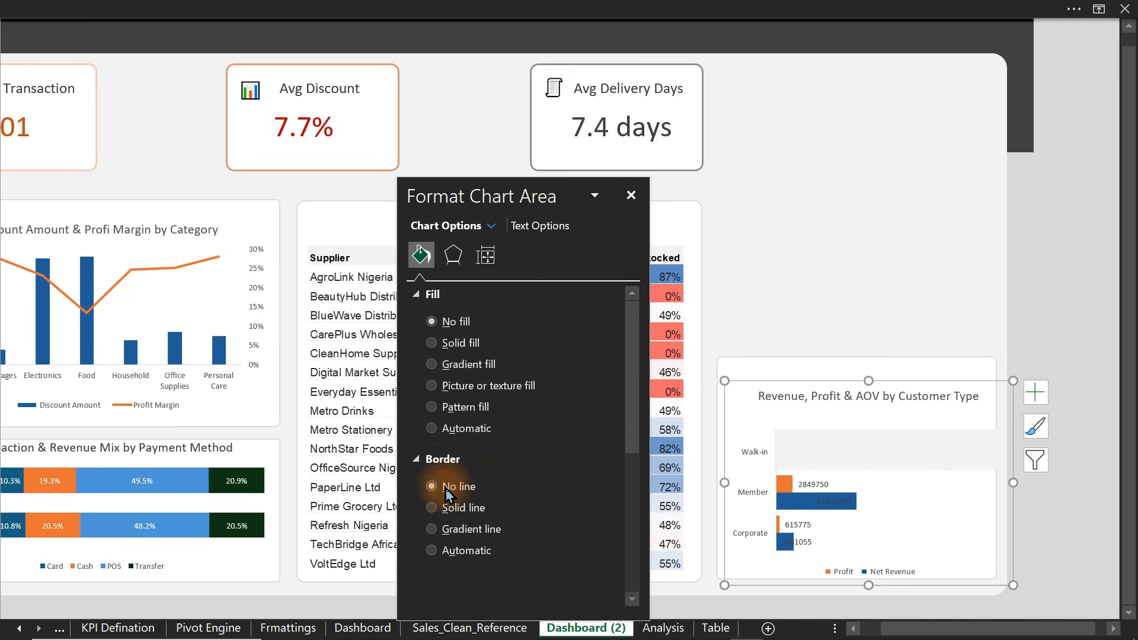
click(991, 457)
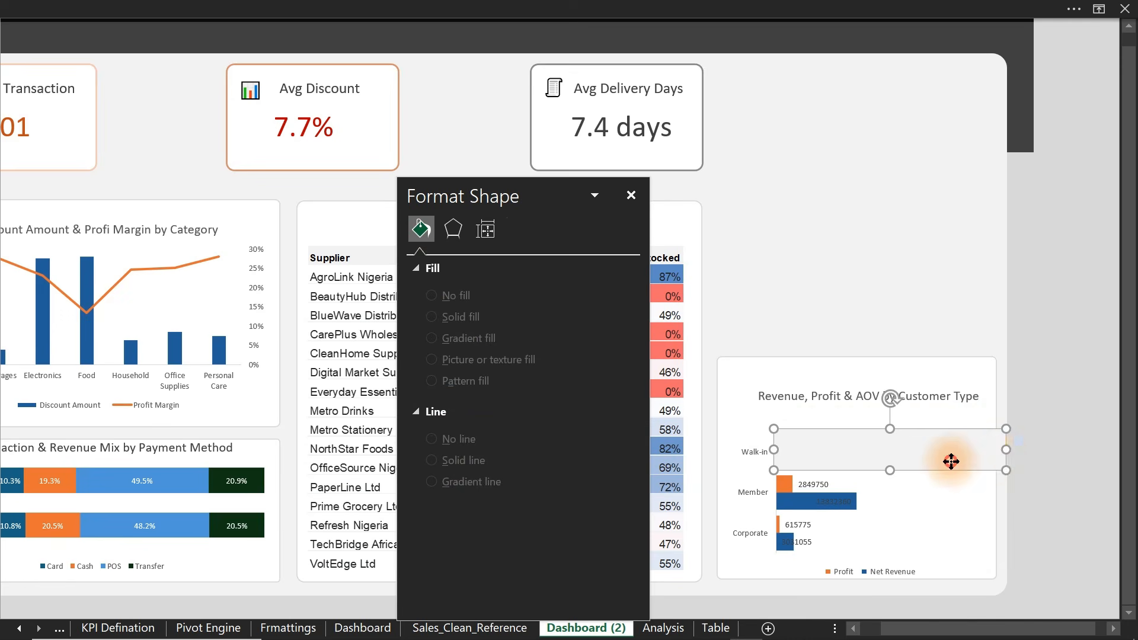
drag(1006, 454, 991, 454)
click(1092, 442)
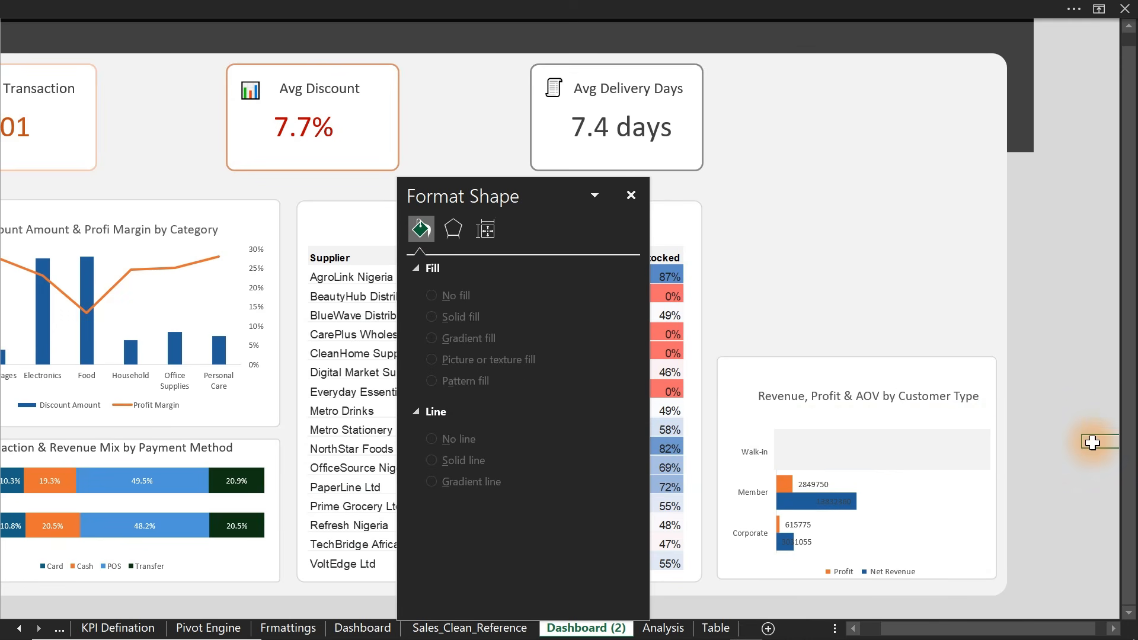
- Duplicate the pale band and position copies across the Member and Corporate rows
click(927, 450)
key(Escape)
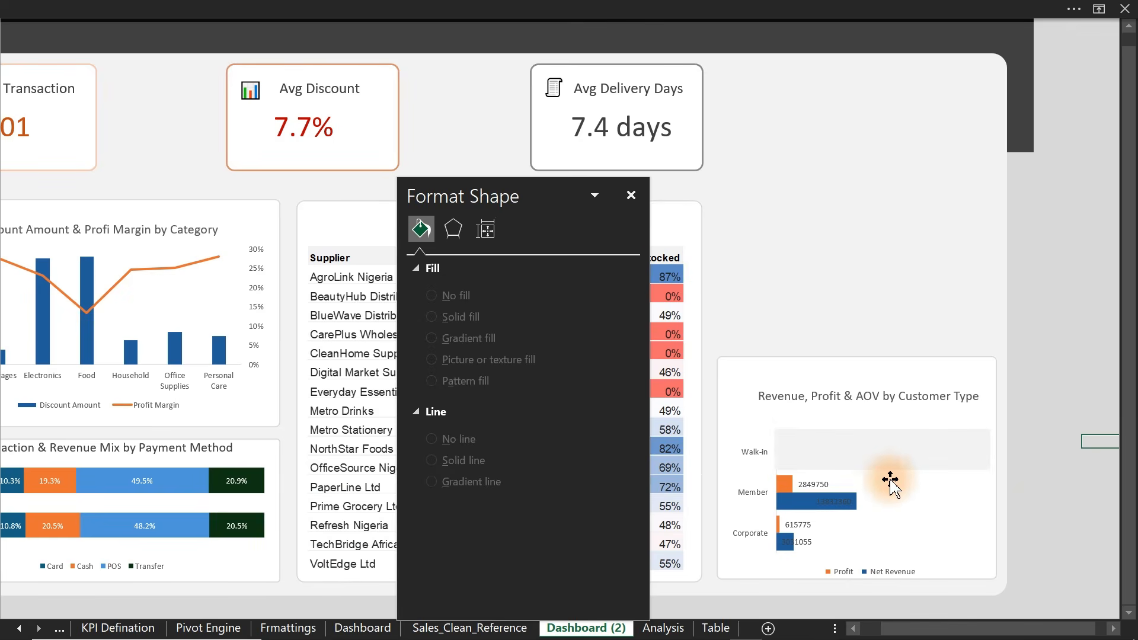
click(893, 468)
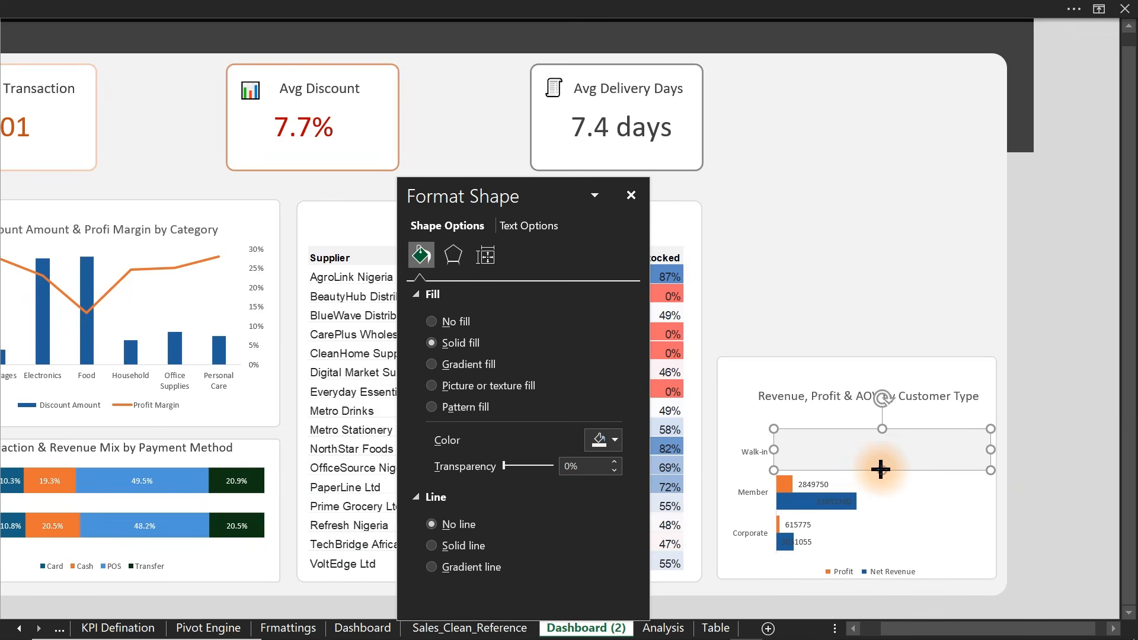
drag(881, 469, 881, 467)
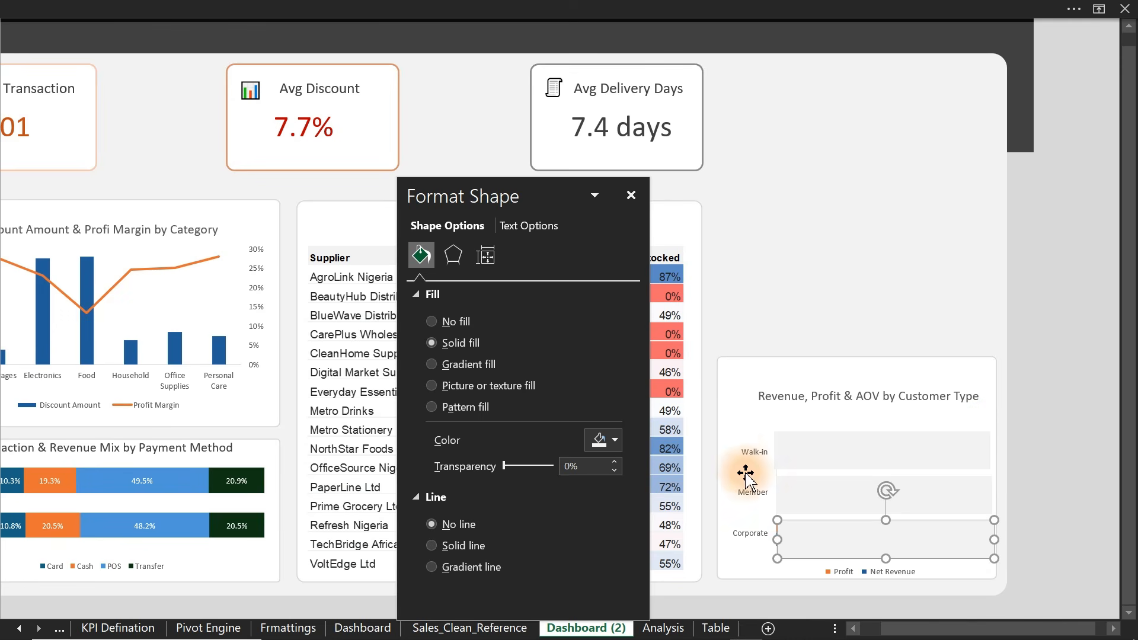
click(744, 460)
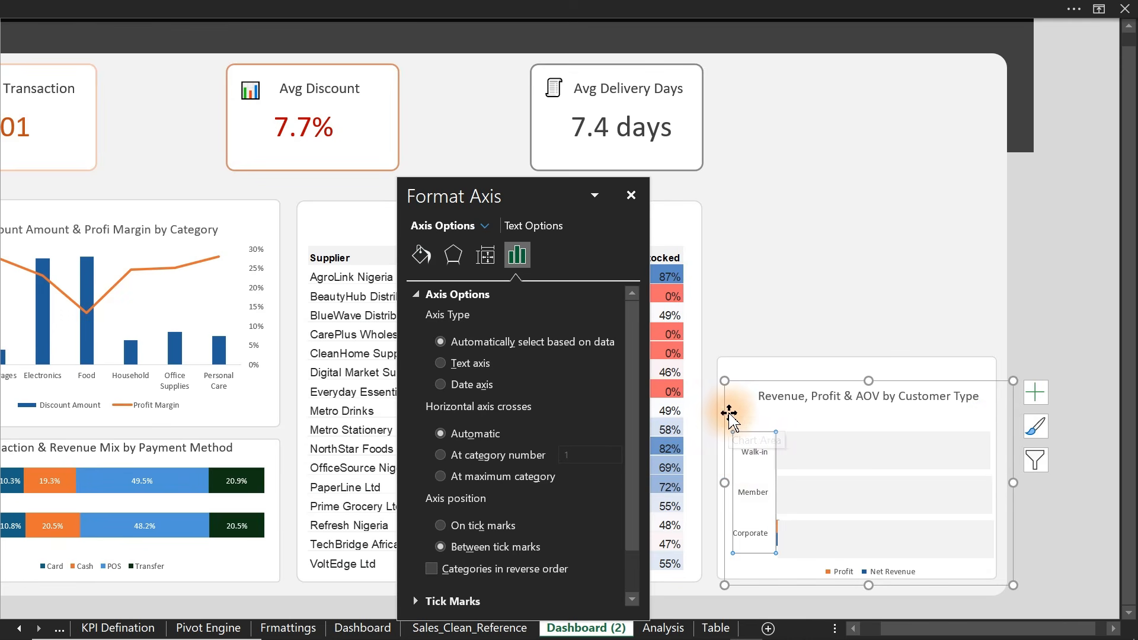
- Use Bring to Front so the customer-type chart sits above the pale bands
click(747, 384)
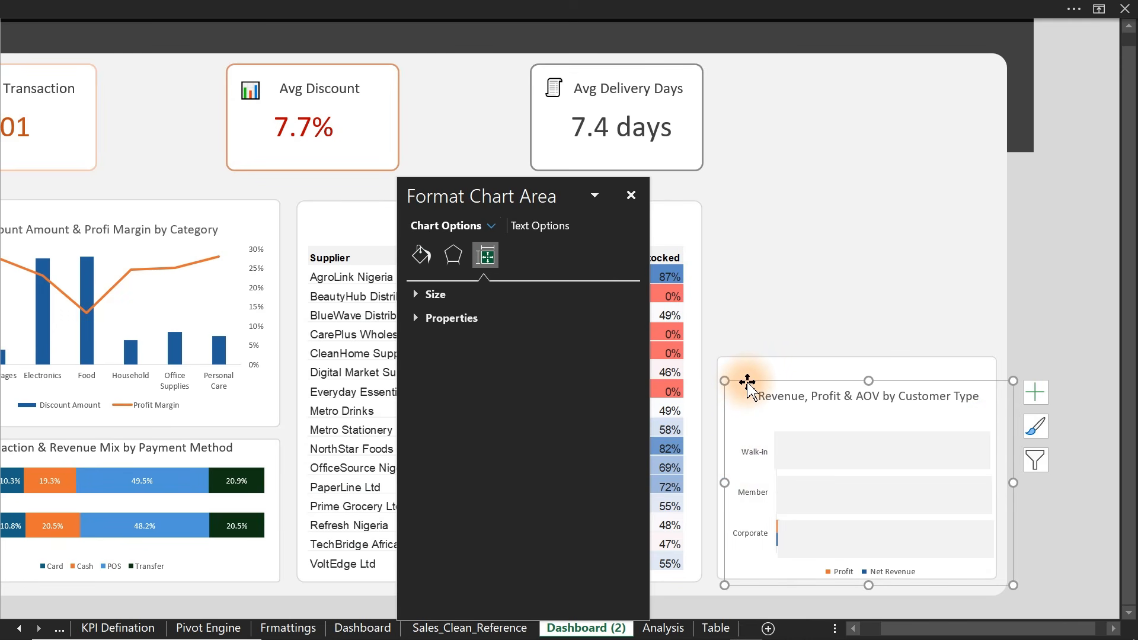
right_click(748, 388)
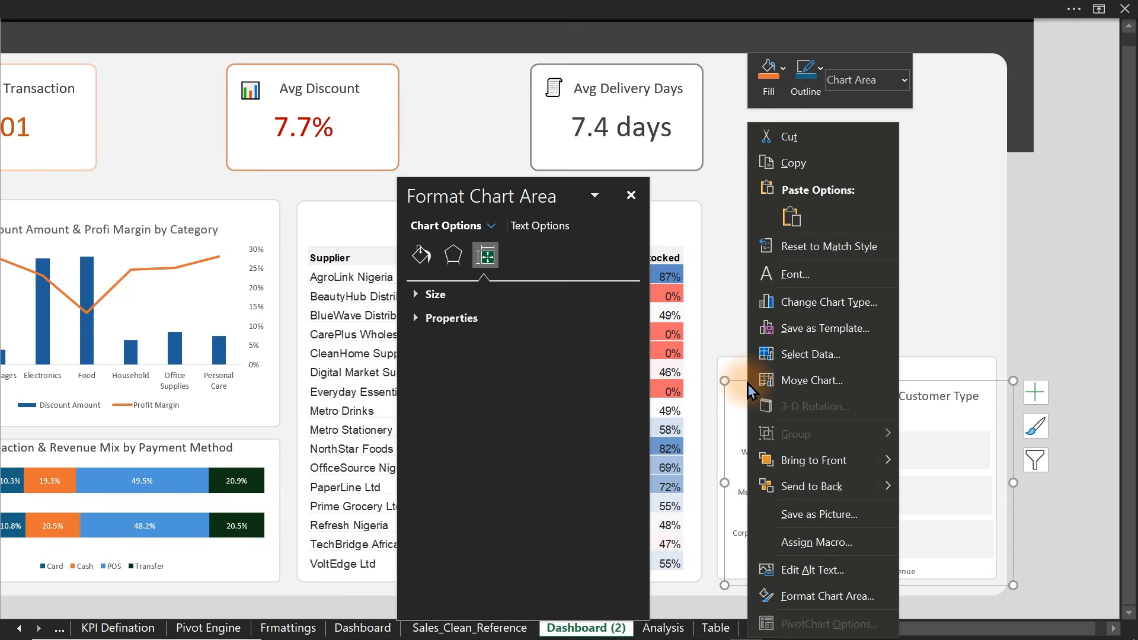
click(820, 461)
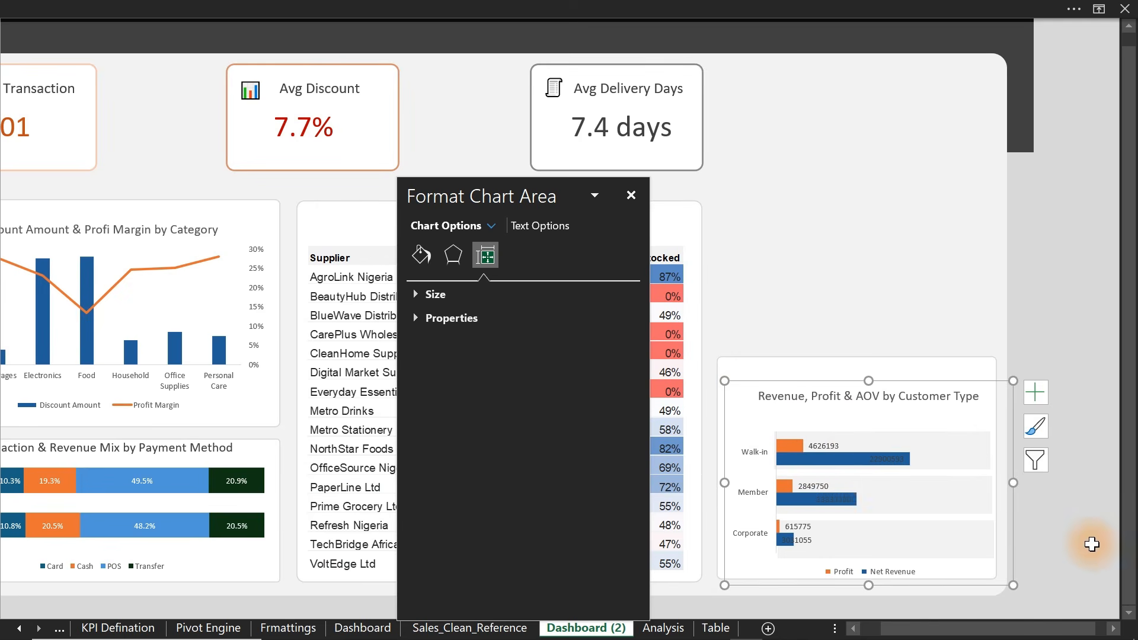
click(1093, 544)
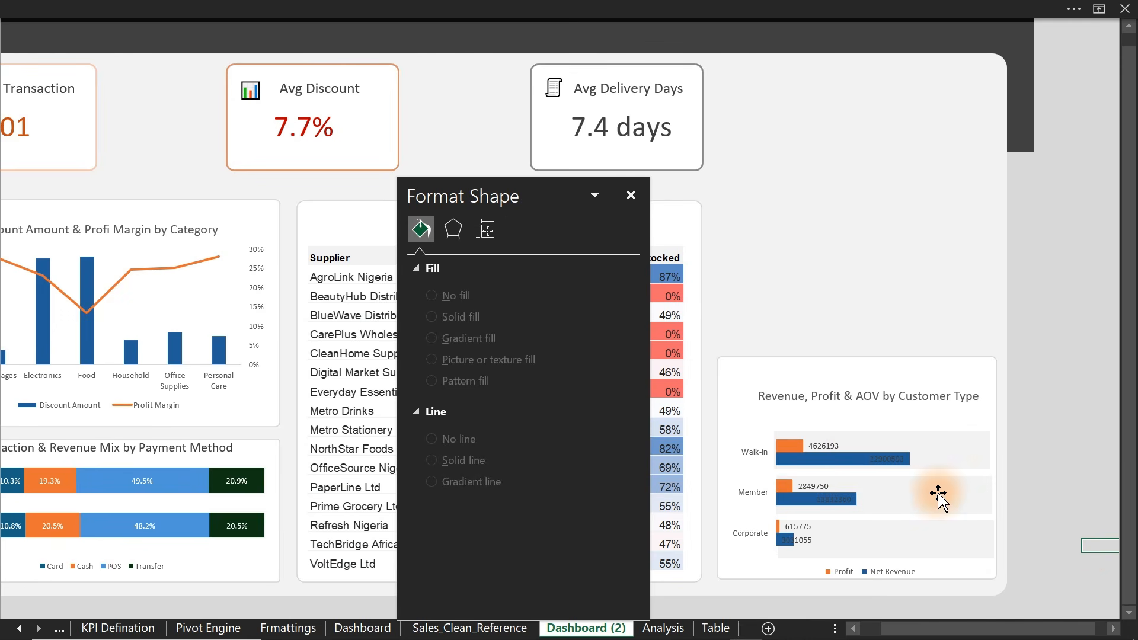
click(891, 459)
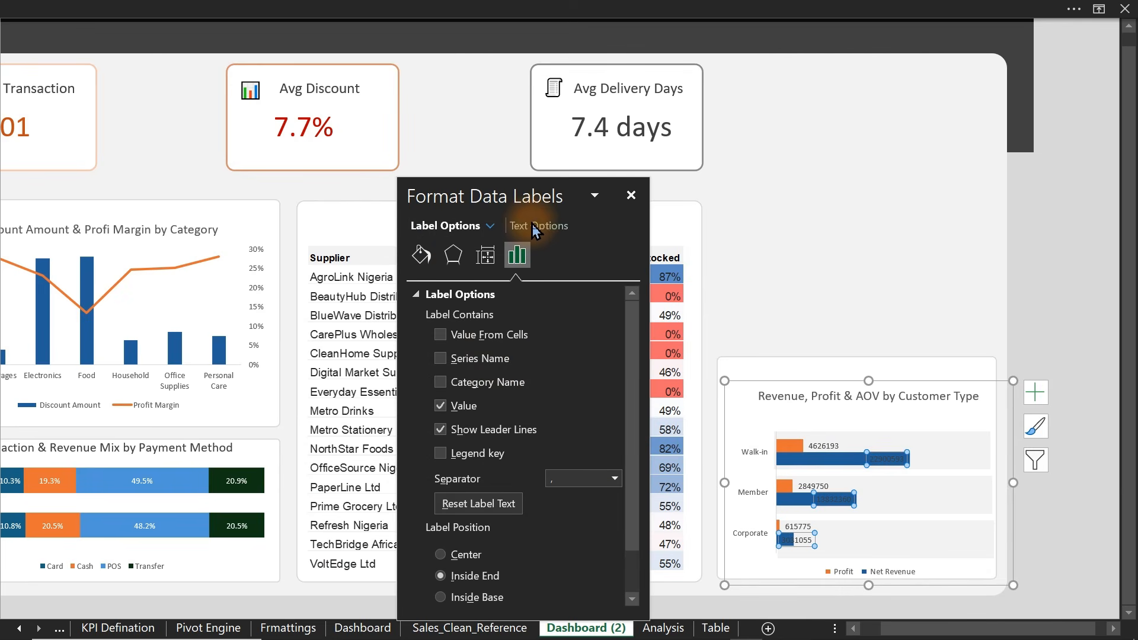
- Set the Net Revenue data labels' text fill to white
click(536, 229)
click(605, 443)
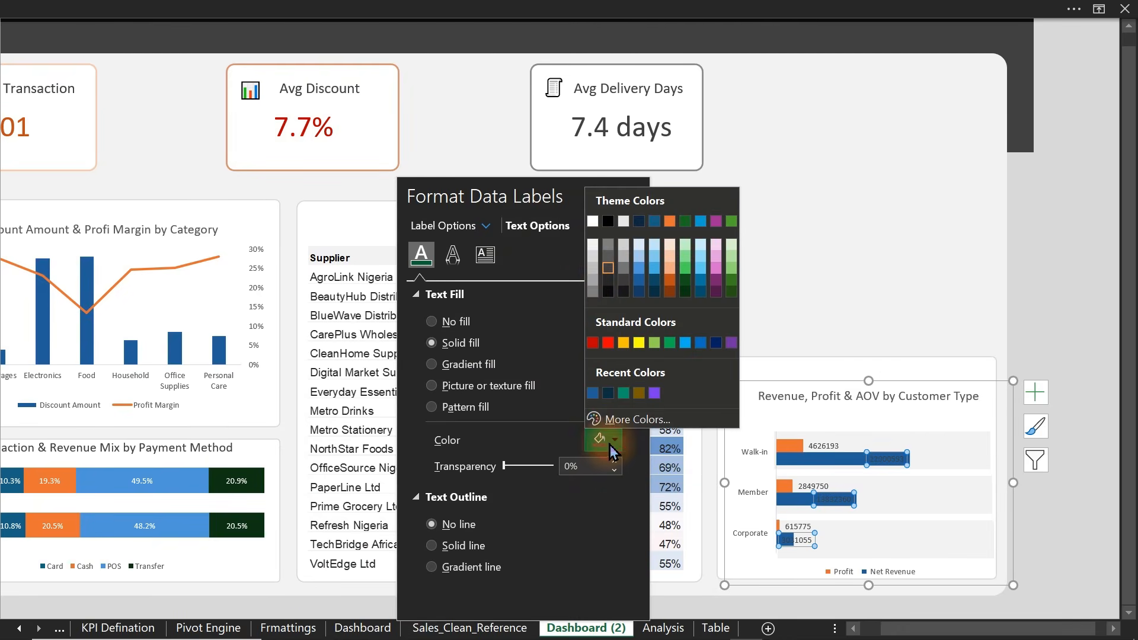
click(592, 244)
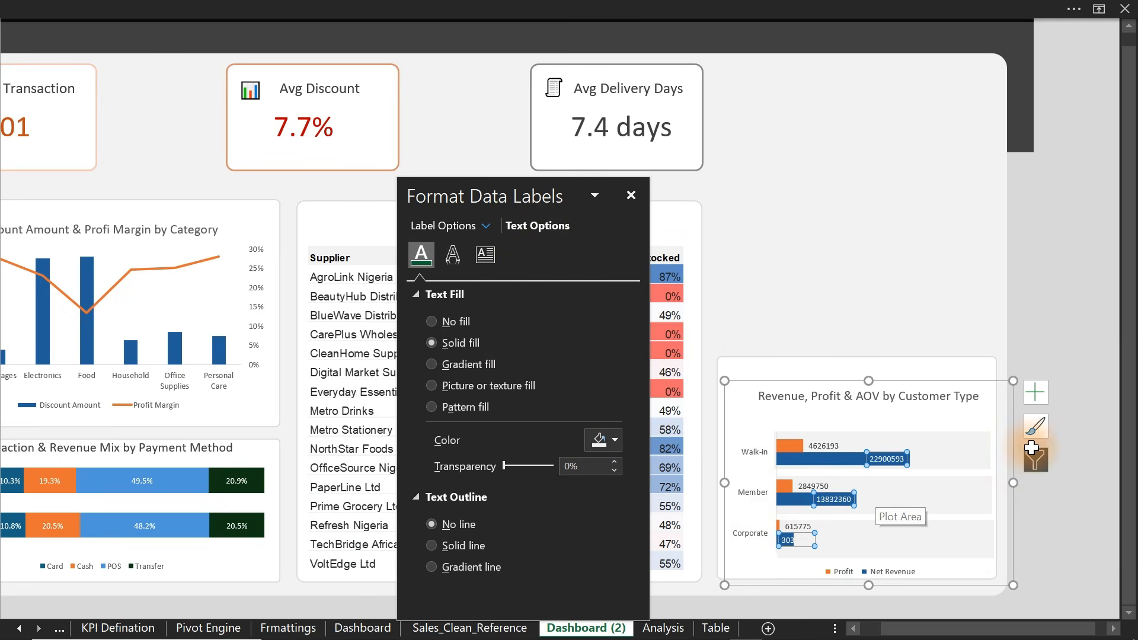
click(1068, 311)
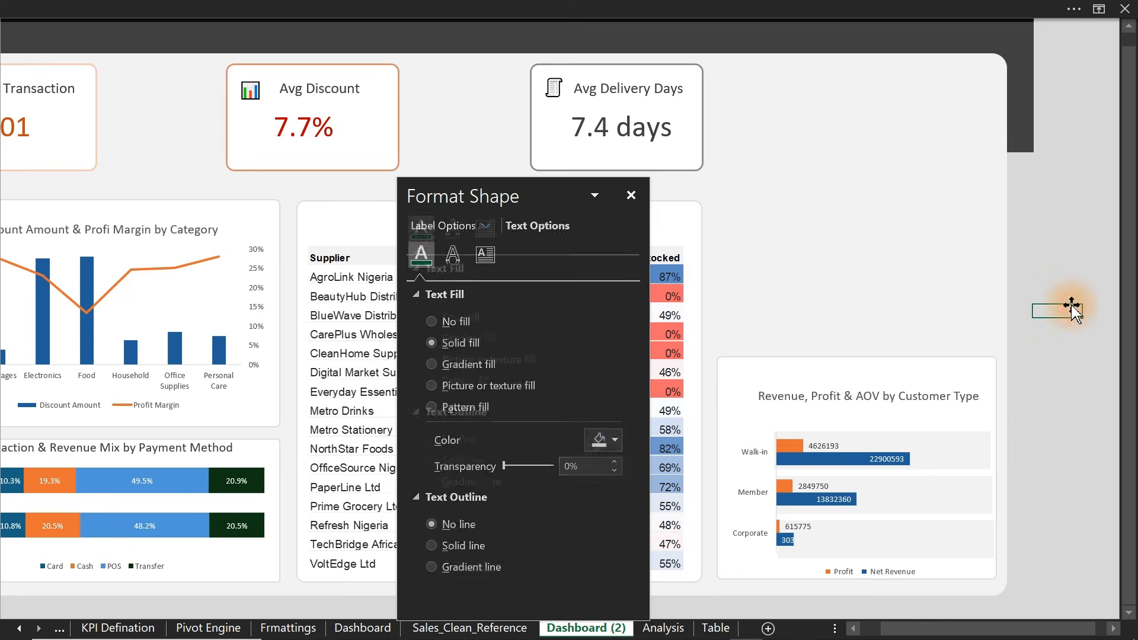
click(350, 9)
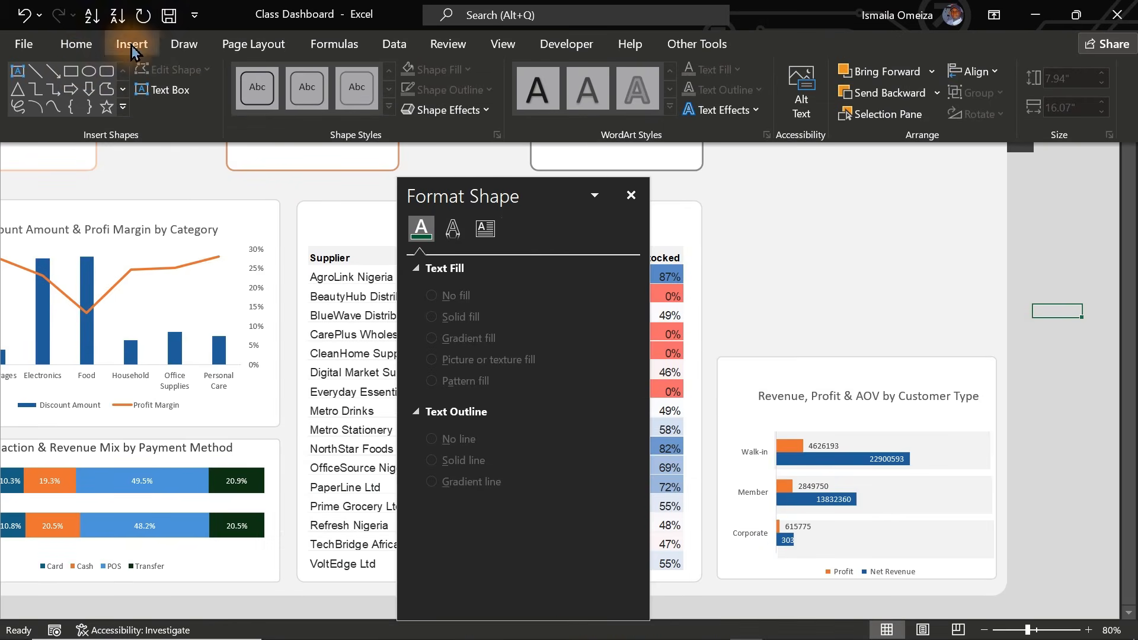
- Draw a small circle at the end of the Walk-in row
click(91, 73)
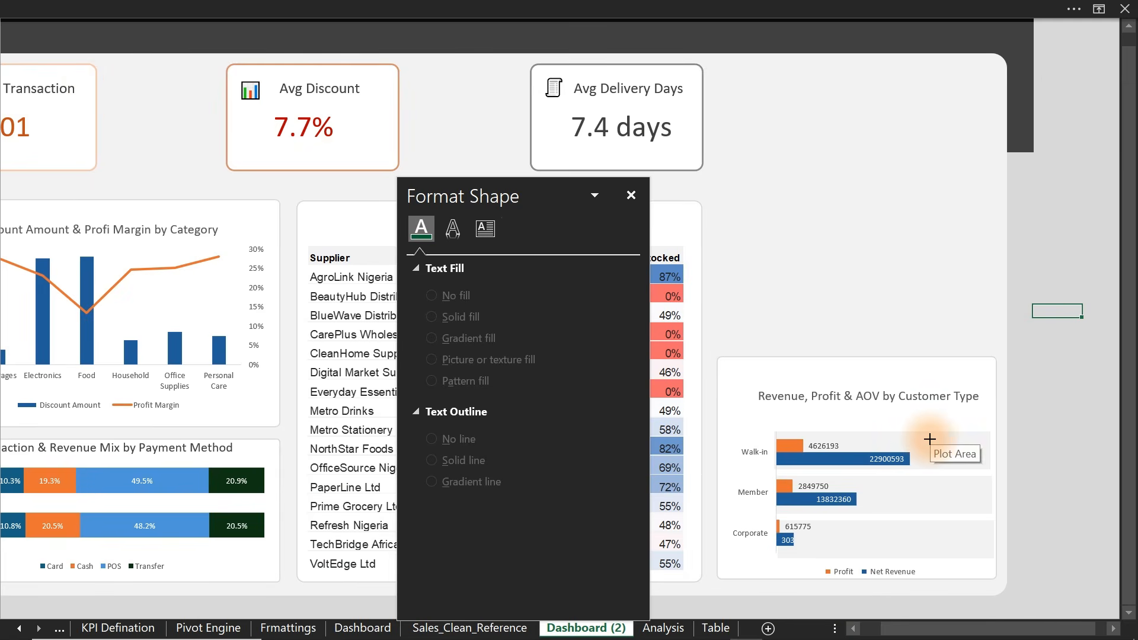
drag(930, 440, 935, 460)
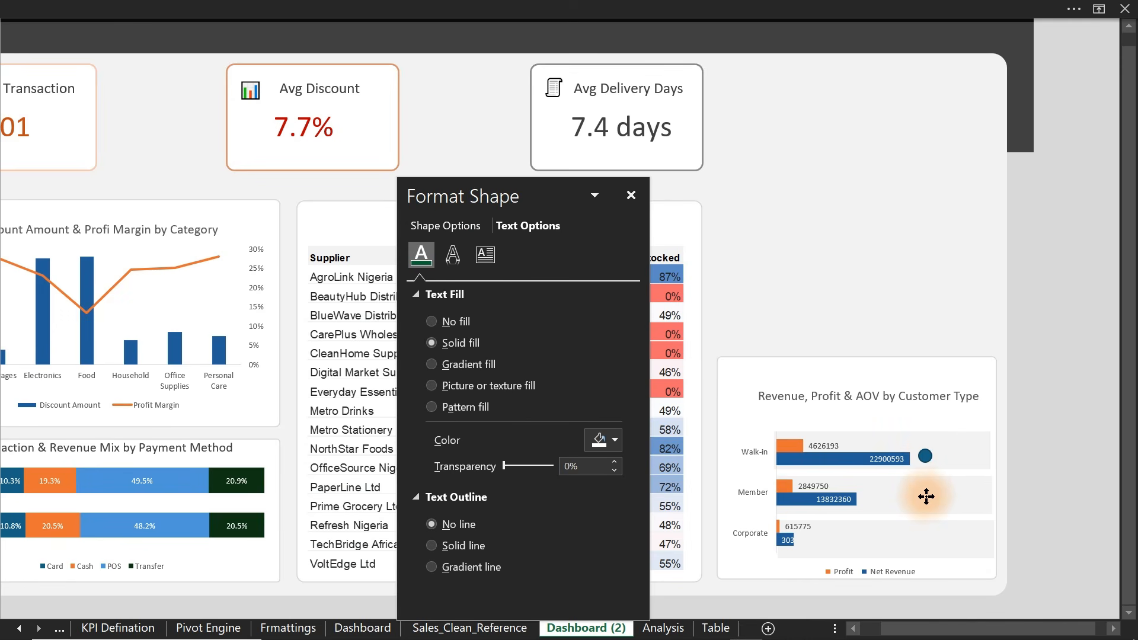
drag(927, 497, 928, 495)
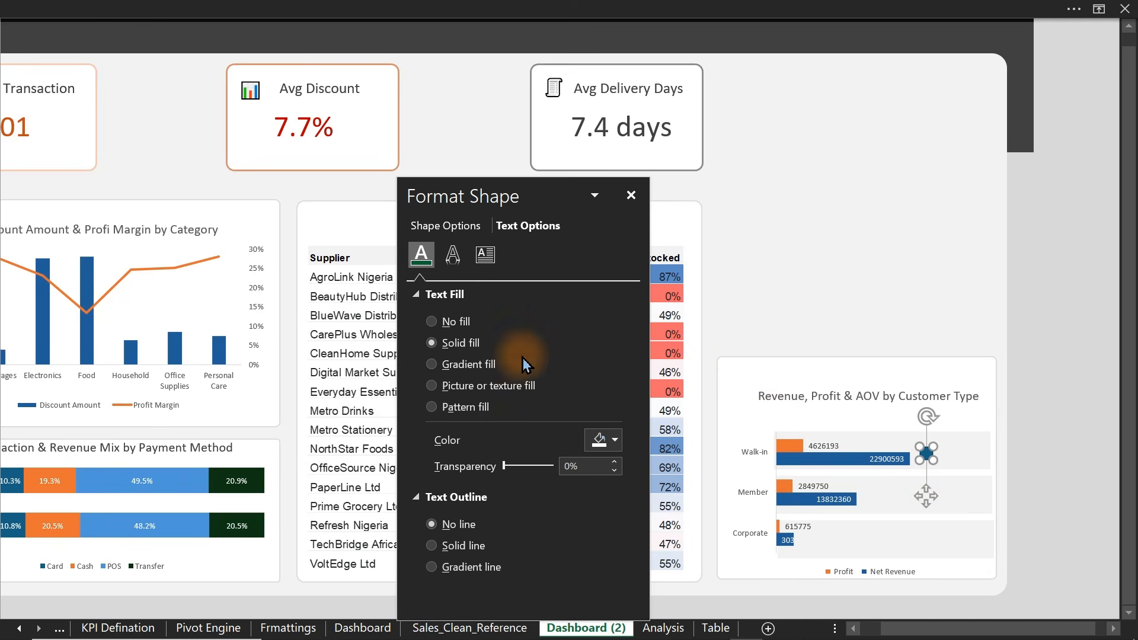
- Give the circle no outline and a light grey fill
click(440, 251)
click(439, 294)
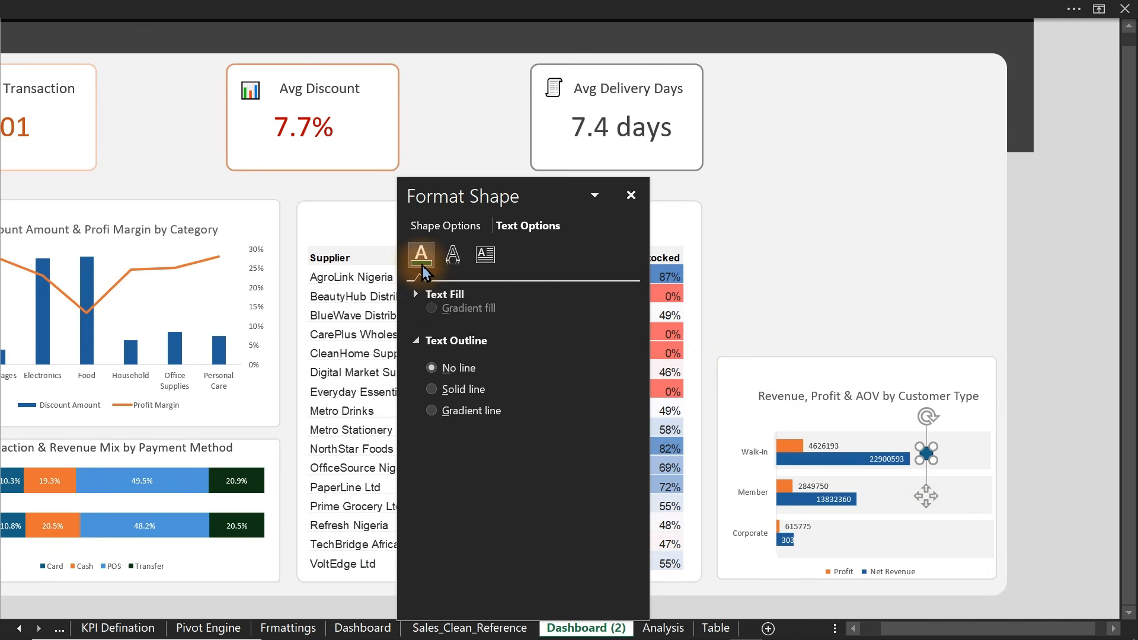
click(448, 227)
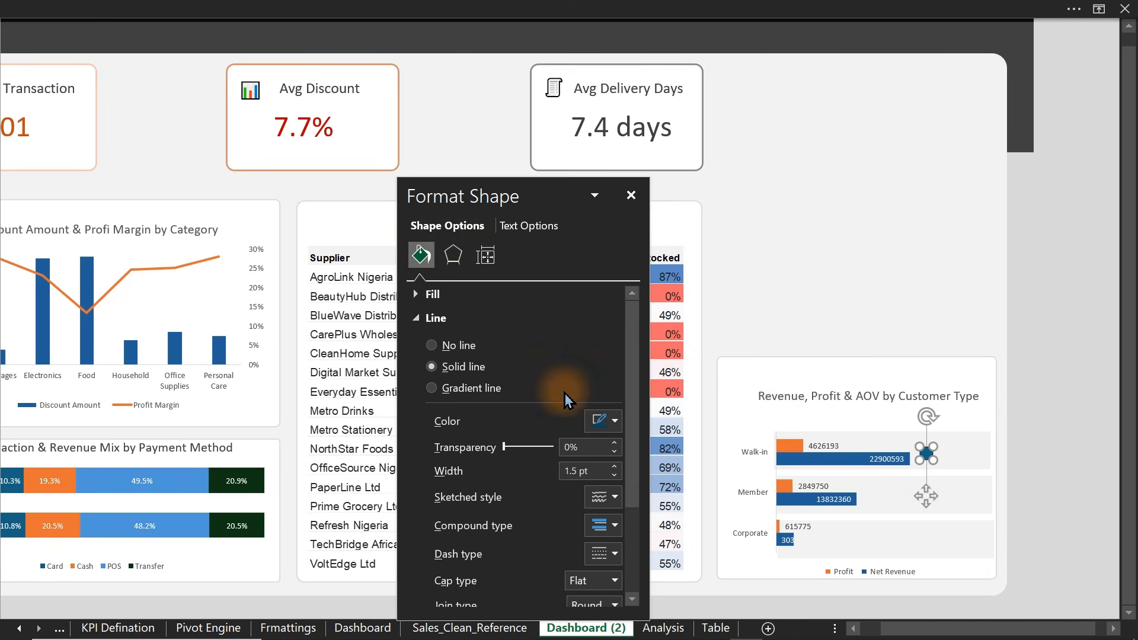
click(602, 421)
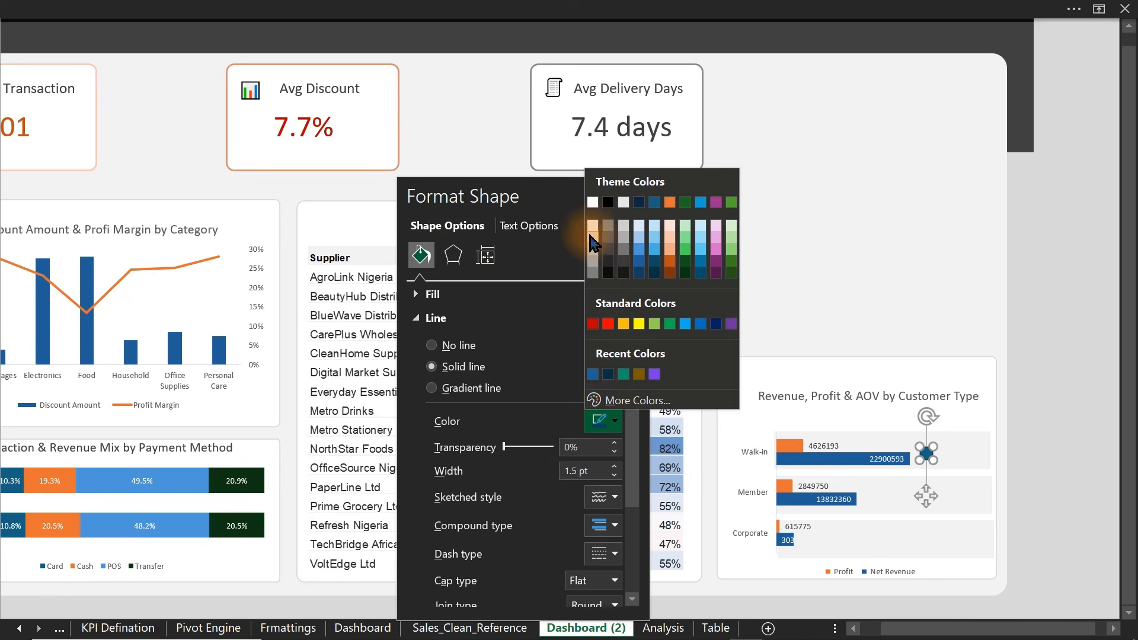
click(591, 230)
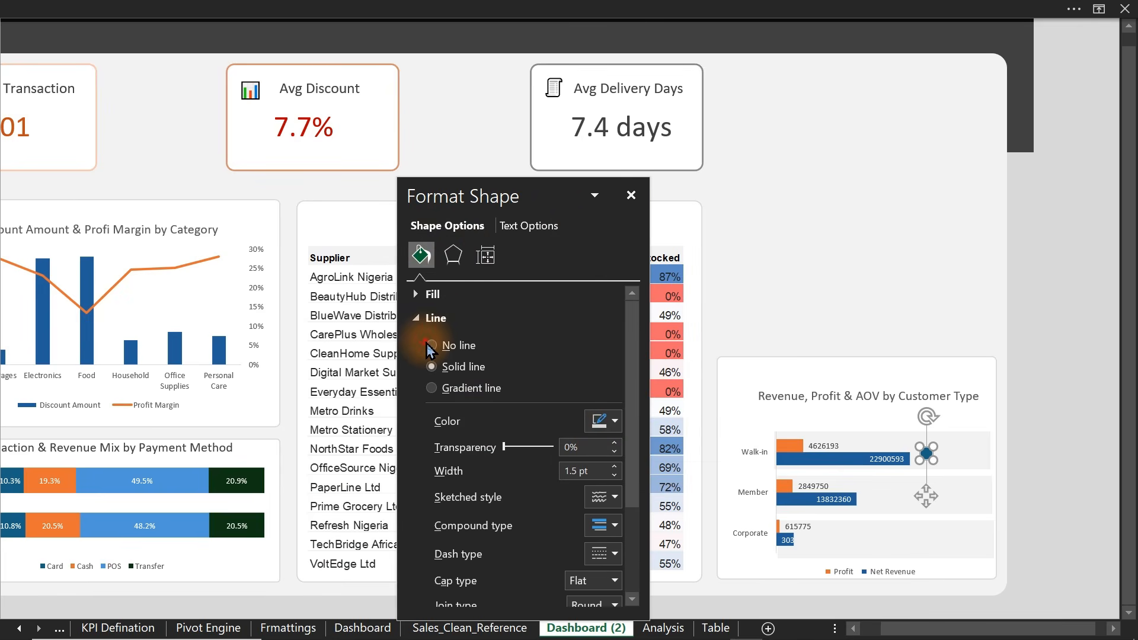
click(431, 345)
click(431, 295)
click(601, 440)
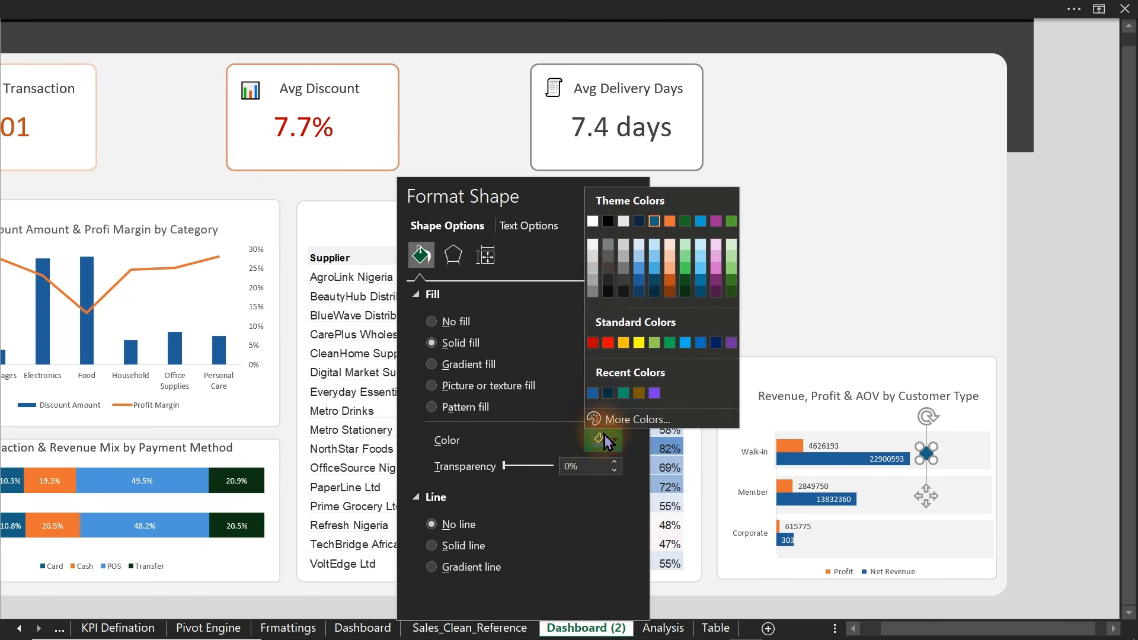
click(593, 255)
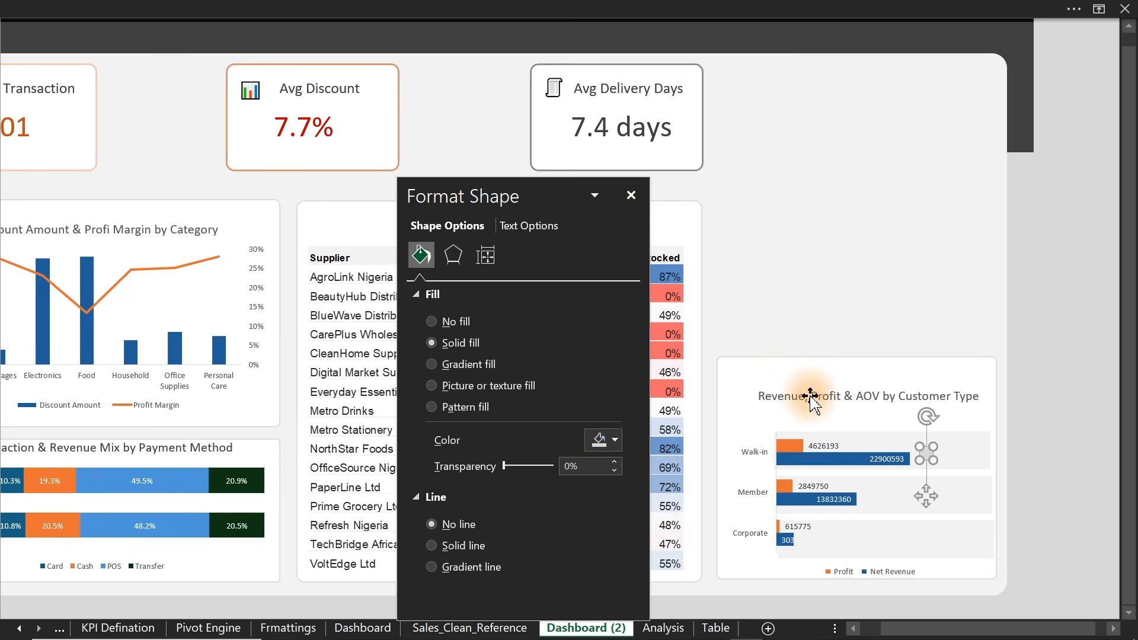
- Duplicate the grey circle into the Member and Corporate rows
key(ctrl+d)
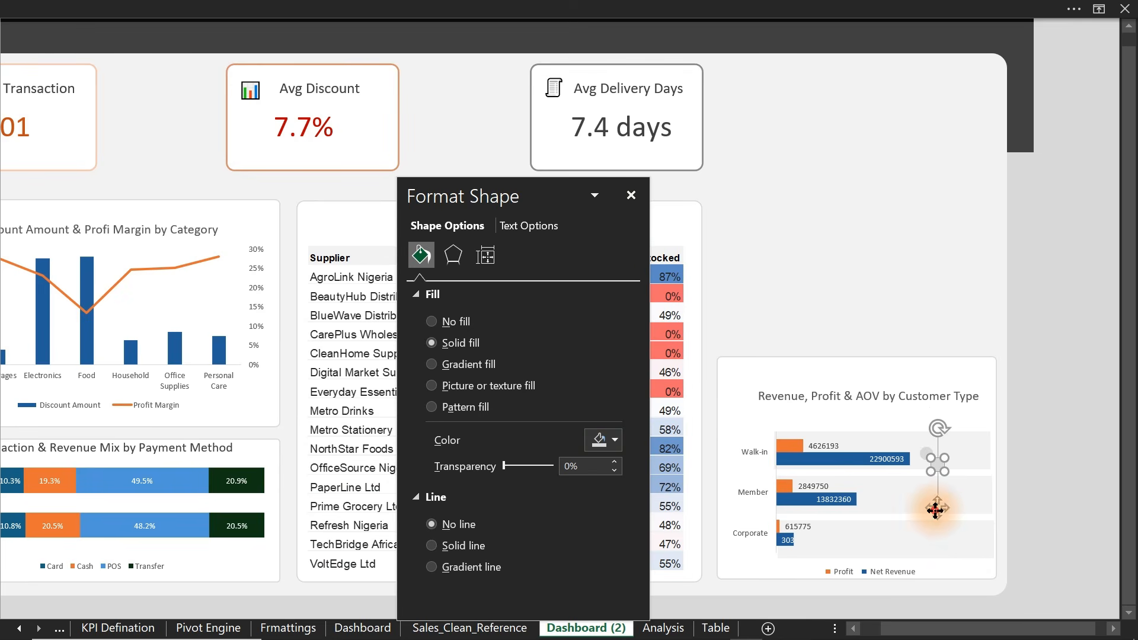
drag(936, 510, 925, 547)
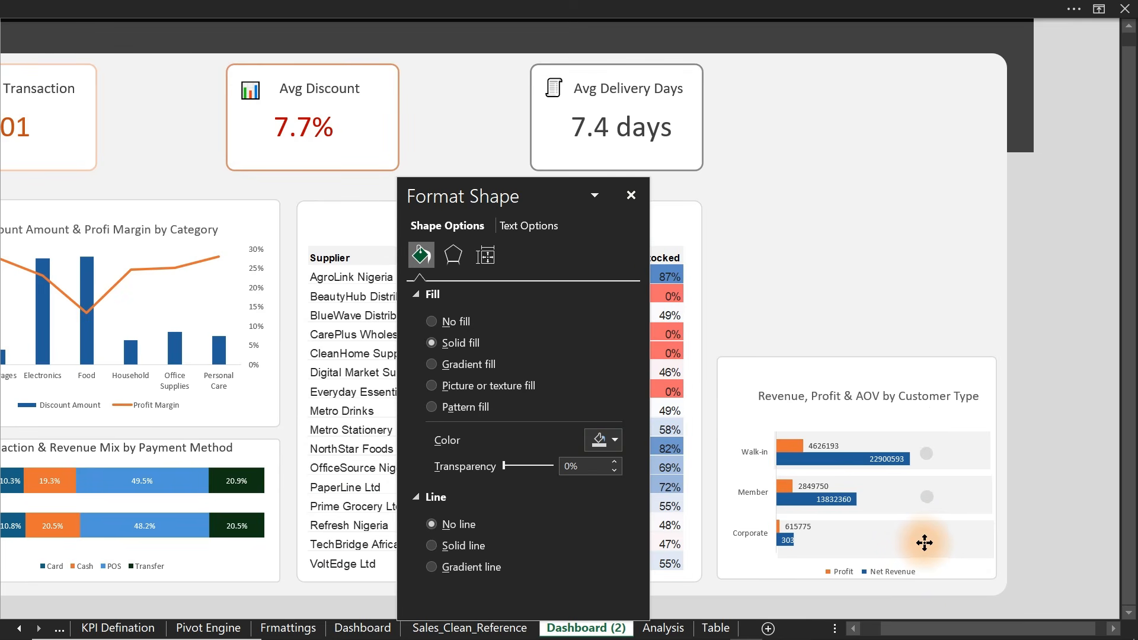
drag(925, 542, 943, 587)
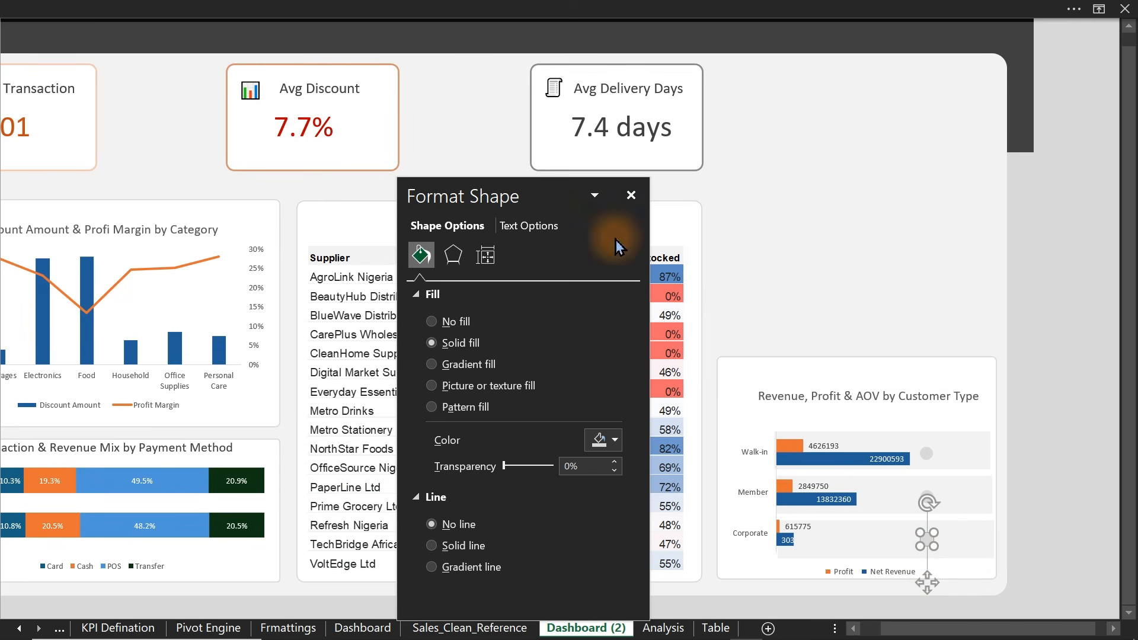
click(631, 195)
- Copy the Supplier Risk title box and retype it as 'Avg Order Values'
click(606, 89)
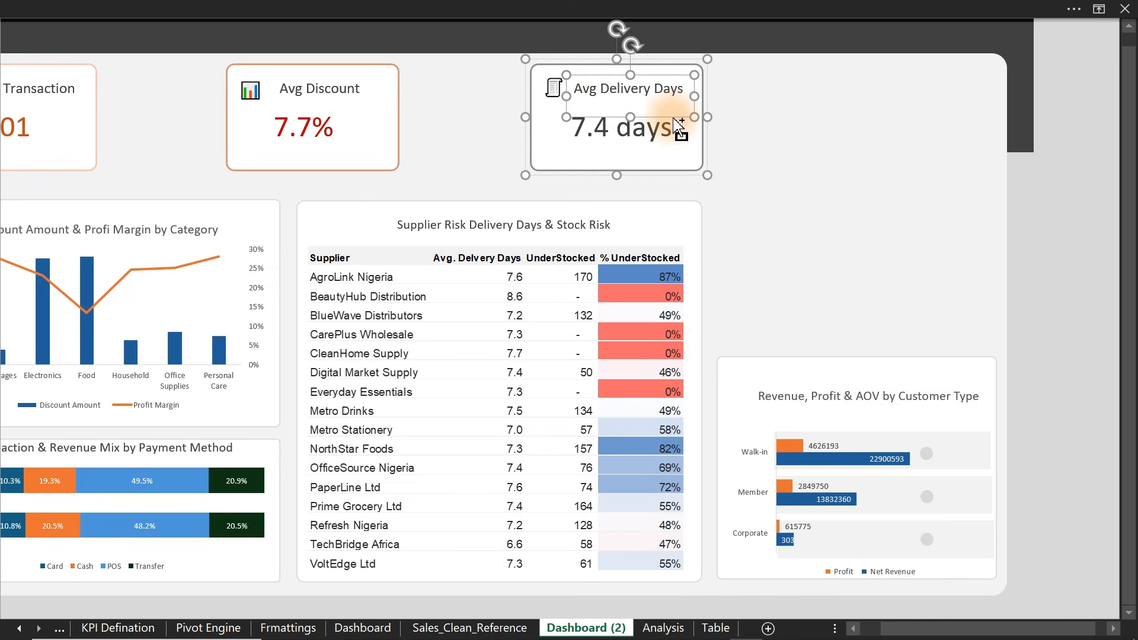
key(ctrl+d)
key(ctrl+z)
click(579, 226)
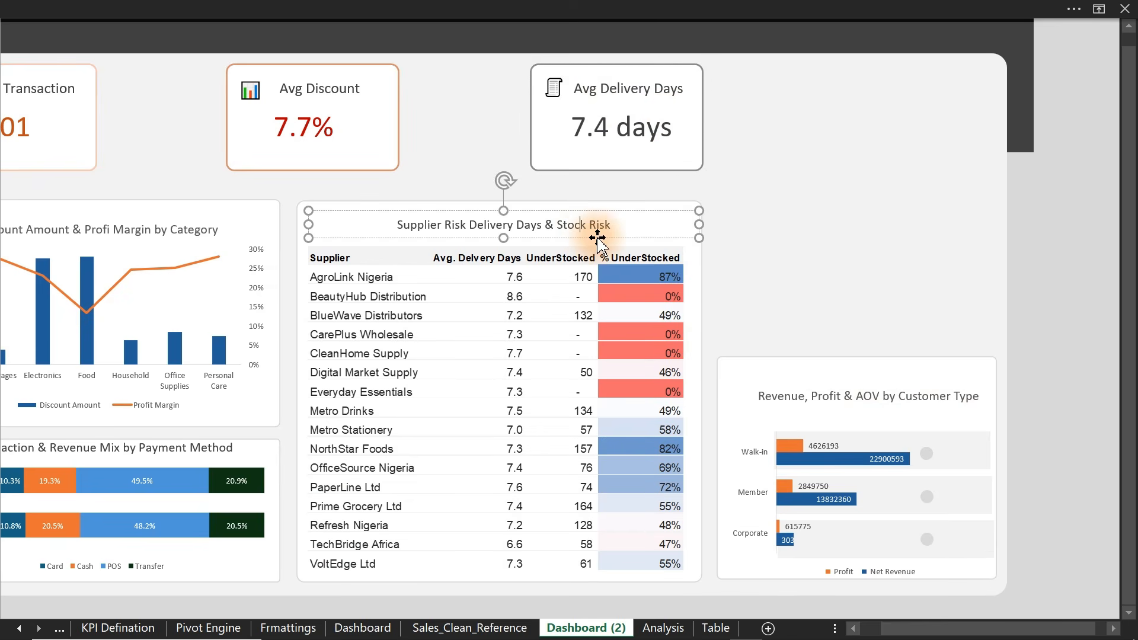
click(598, 238)
drag(603, 241, 855, 215)
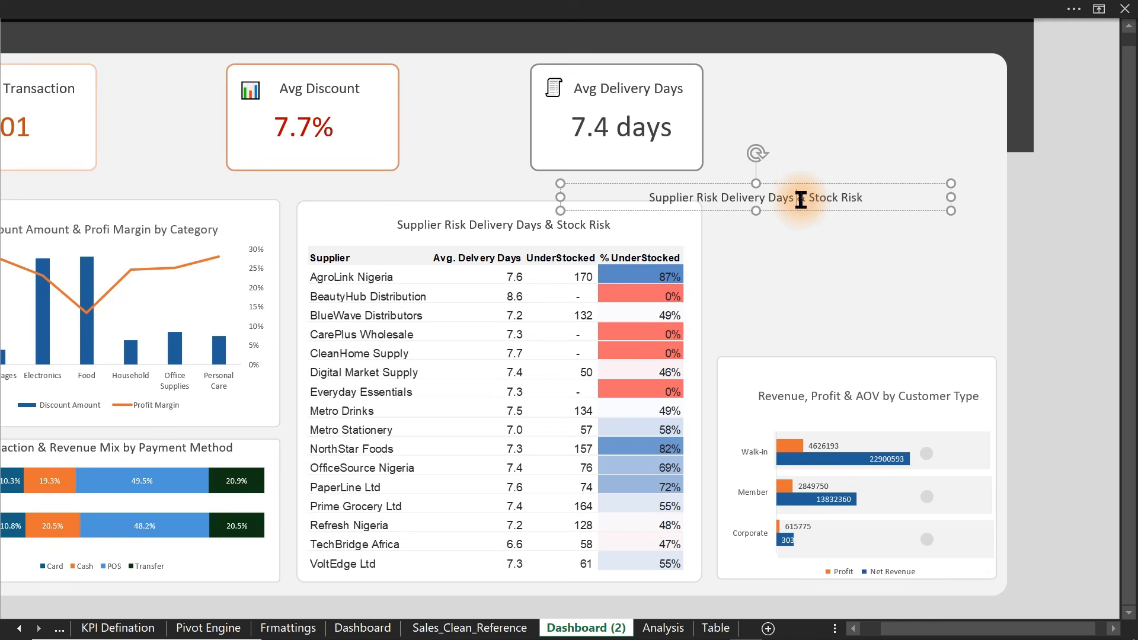
triple_click(801, 199)
text(Avg Order Value)
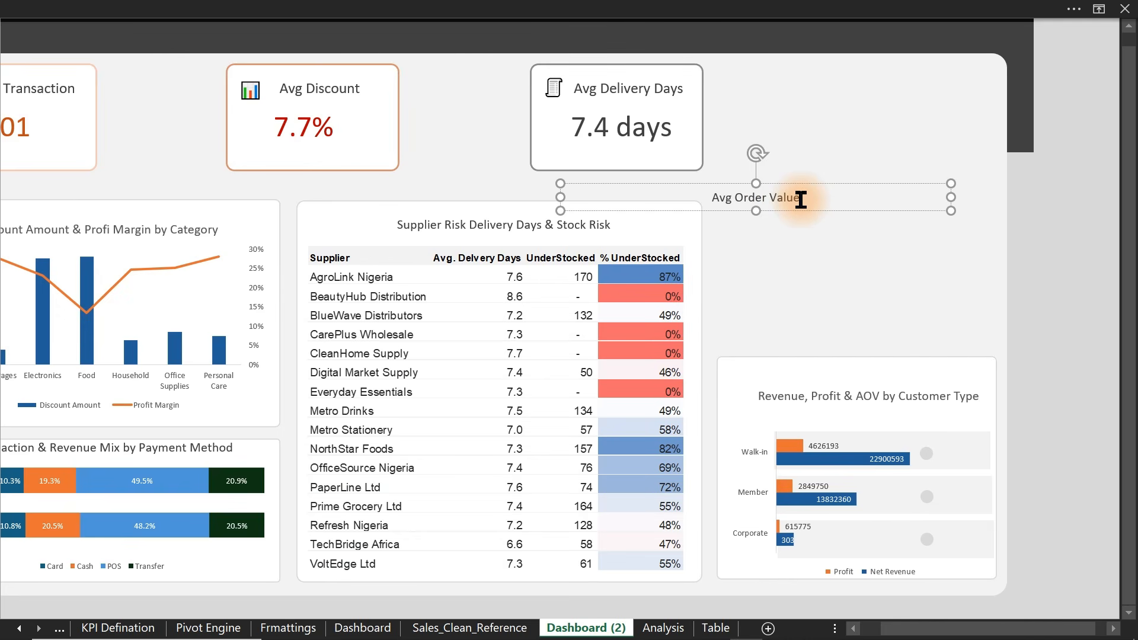
text(s)
key(Escape)
- Colour the heading dark blue, move it onto the customer-type chart, and shrink it to 12 pt
click(249, 8)
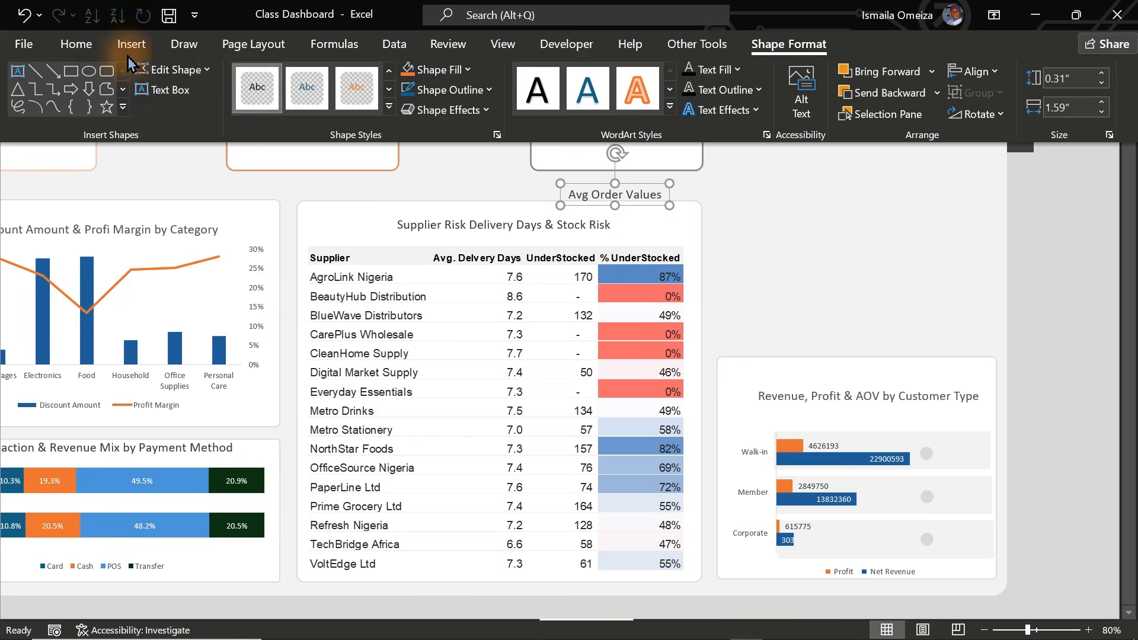
click(87, 49)
click(265, 107)
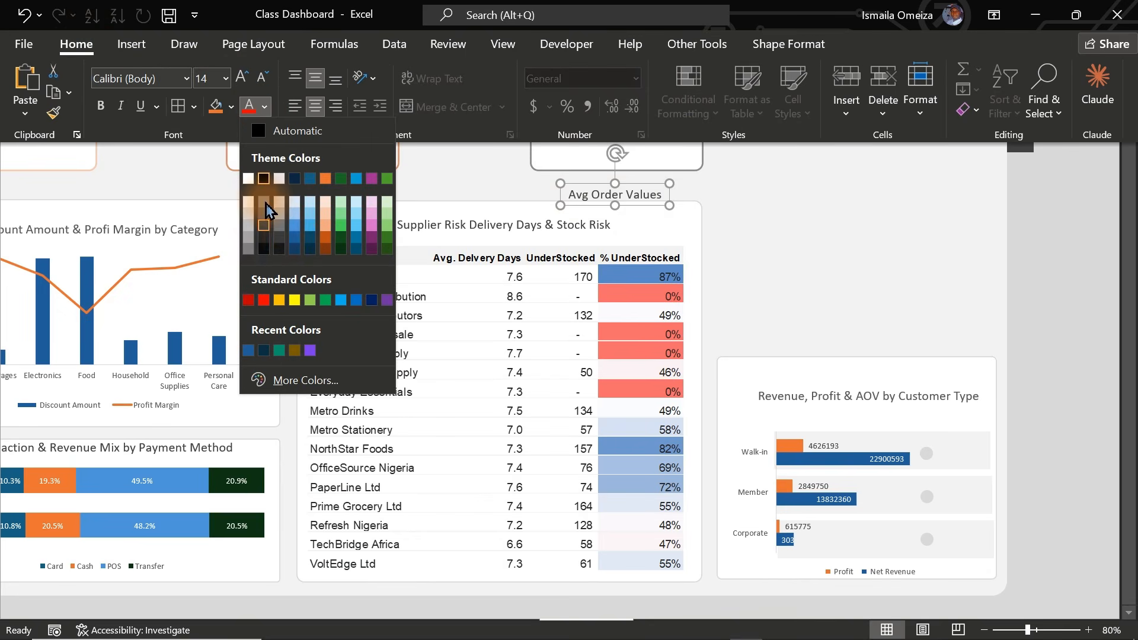
click(296, 249)
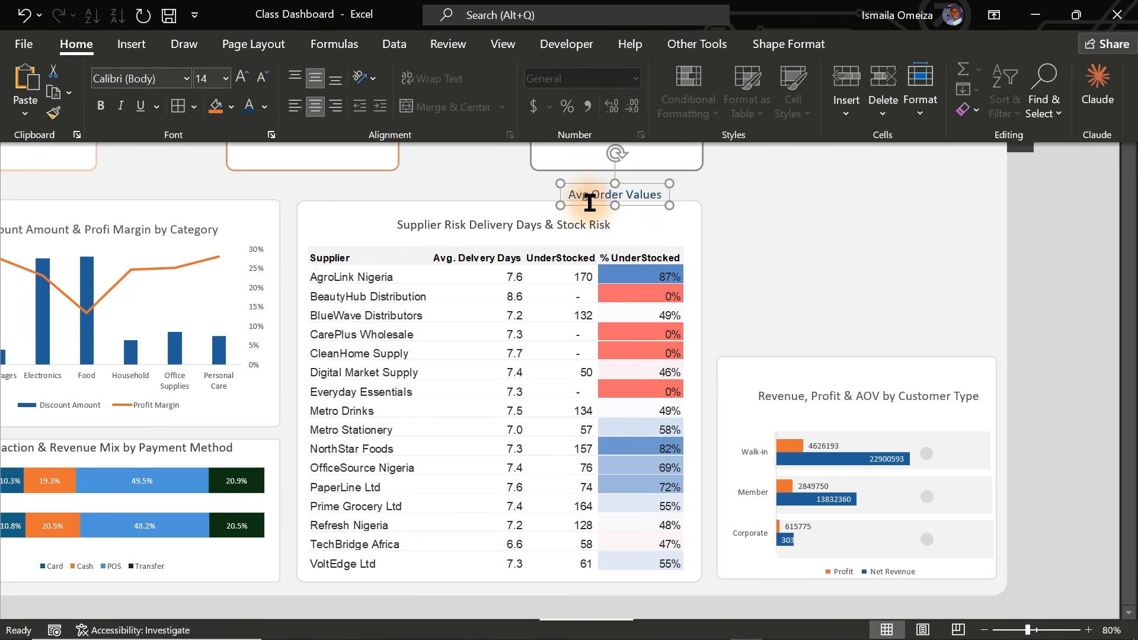
drag(651, 211, 972, 440)
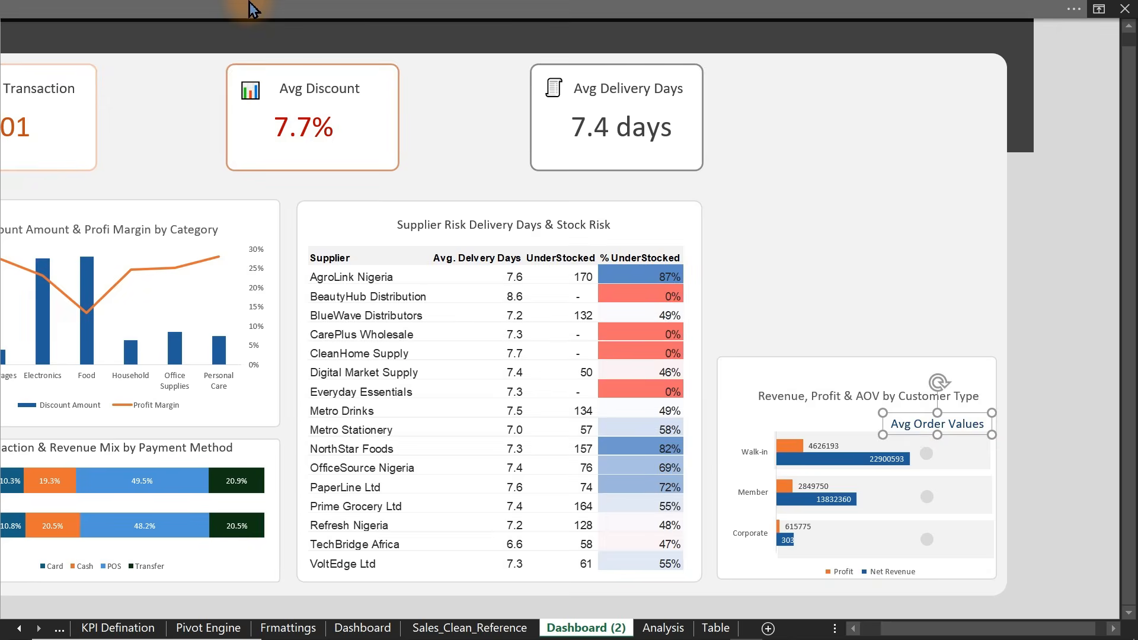
click(263, 80)
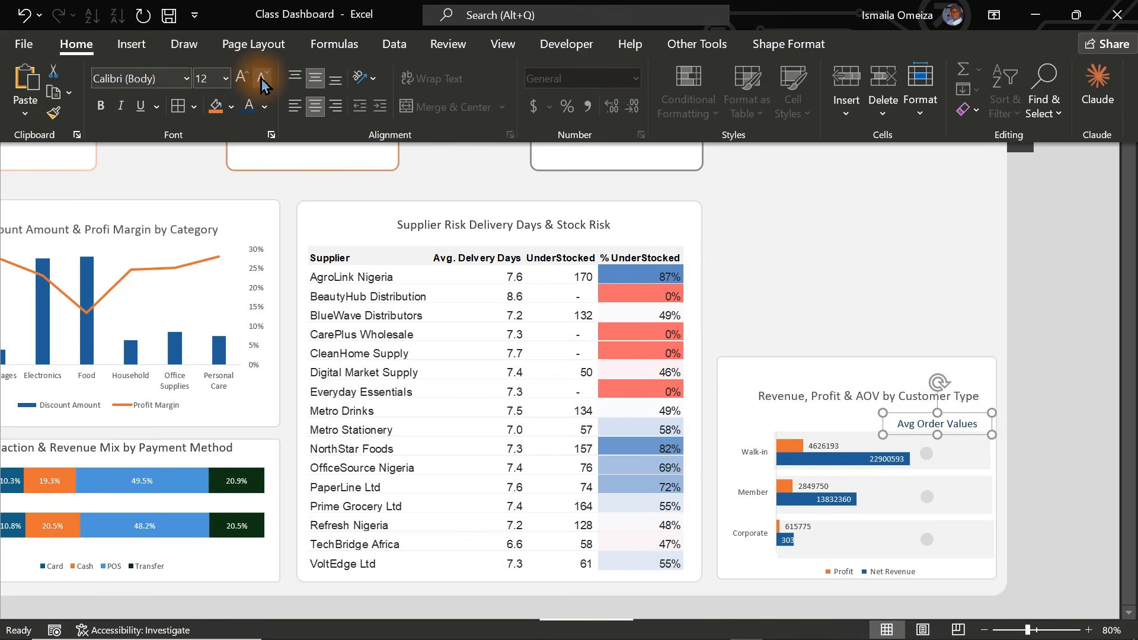
key(Right)
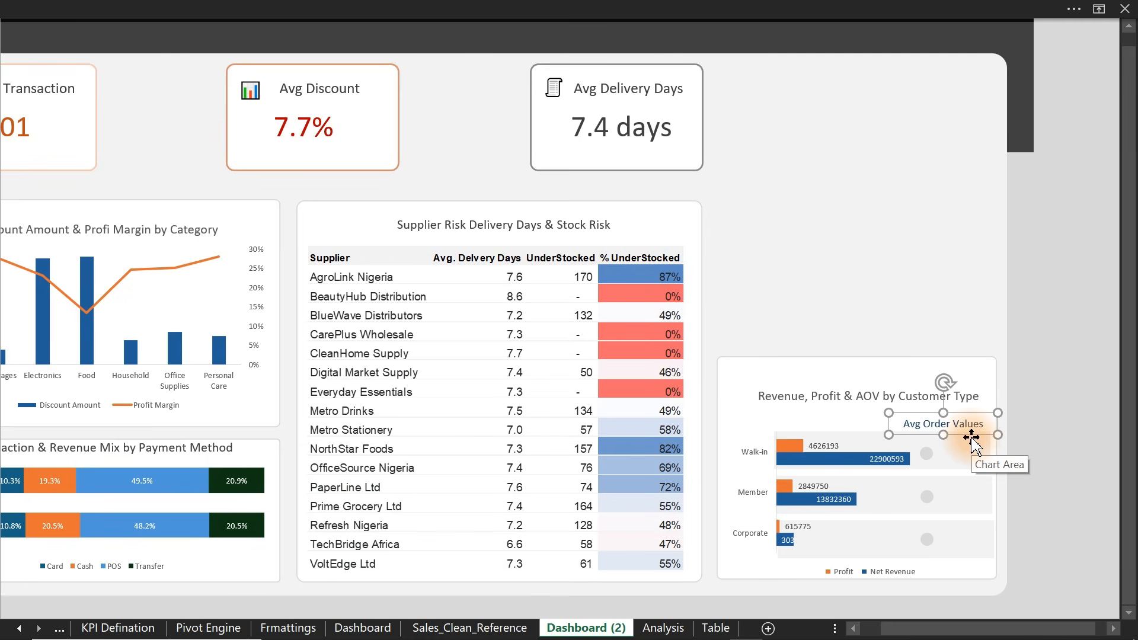
key(Escape)
- Copy the heading into the Walk-in circle and link it to an Analysis sheet AOV value
drag(982, 438, 967, 464)
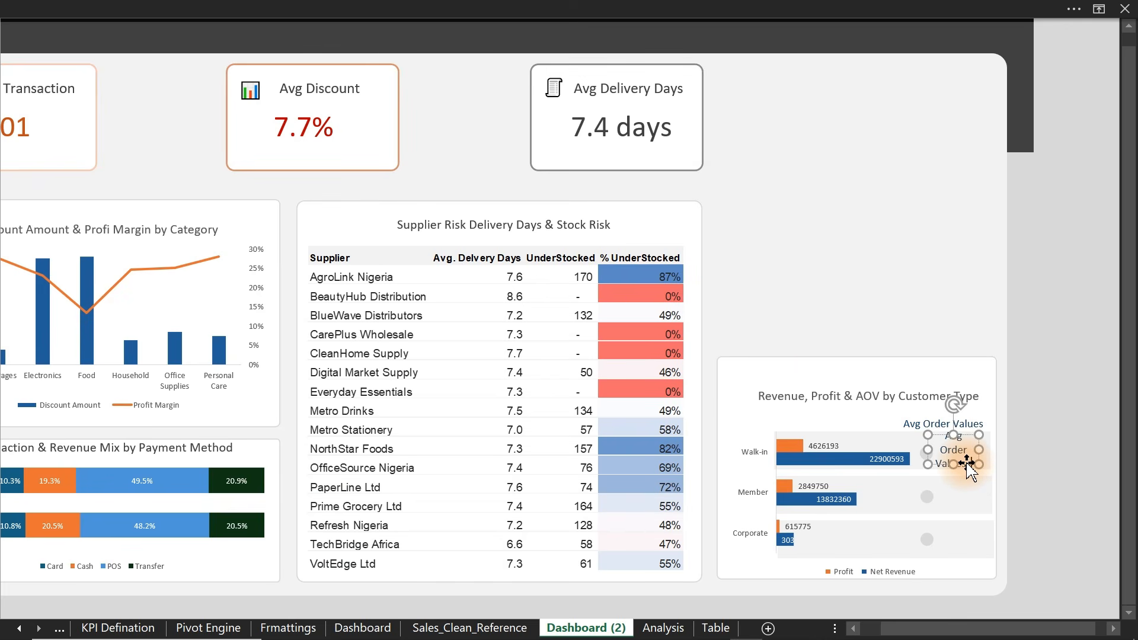
click(709, 9)
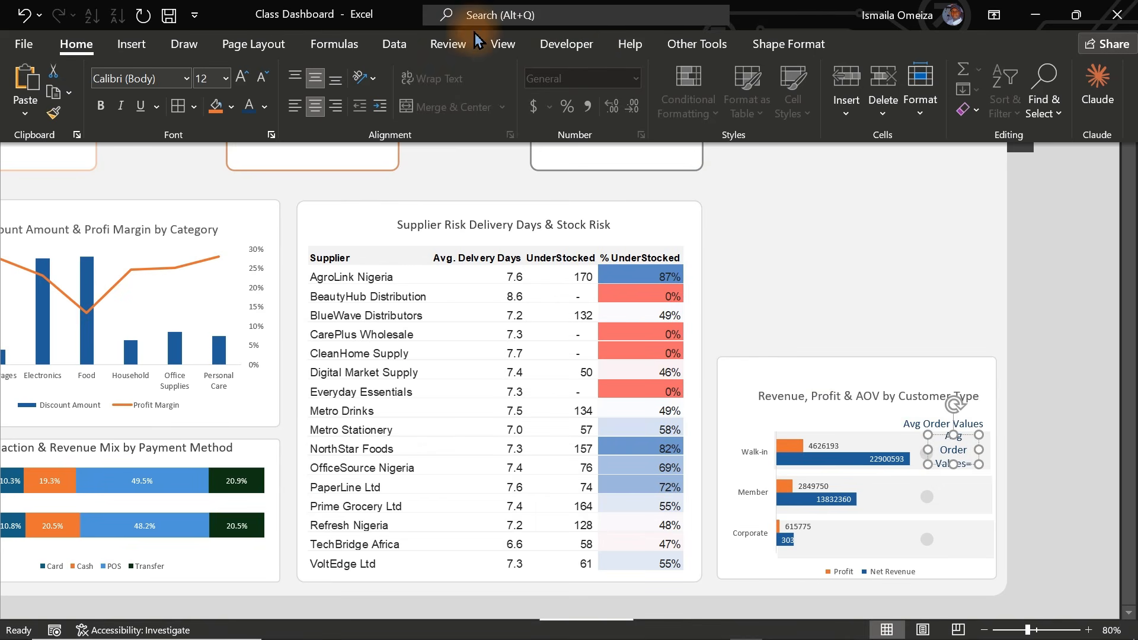
click(502, 44)
scroll(391, 196, up, 1)
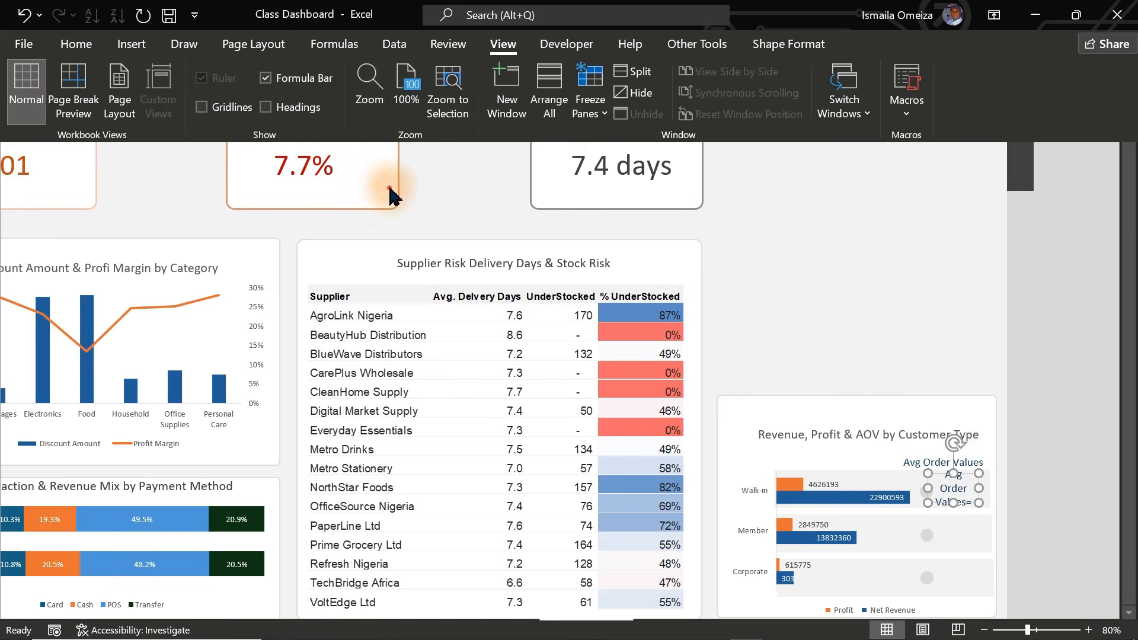
click(392, 195)
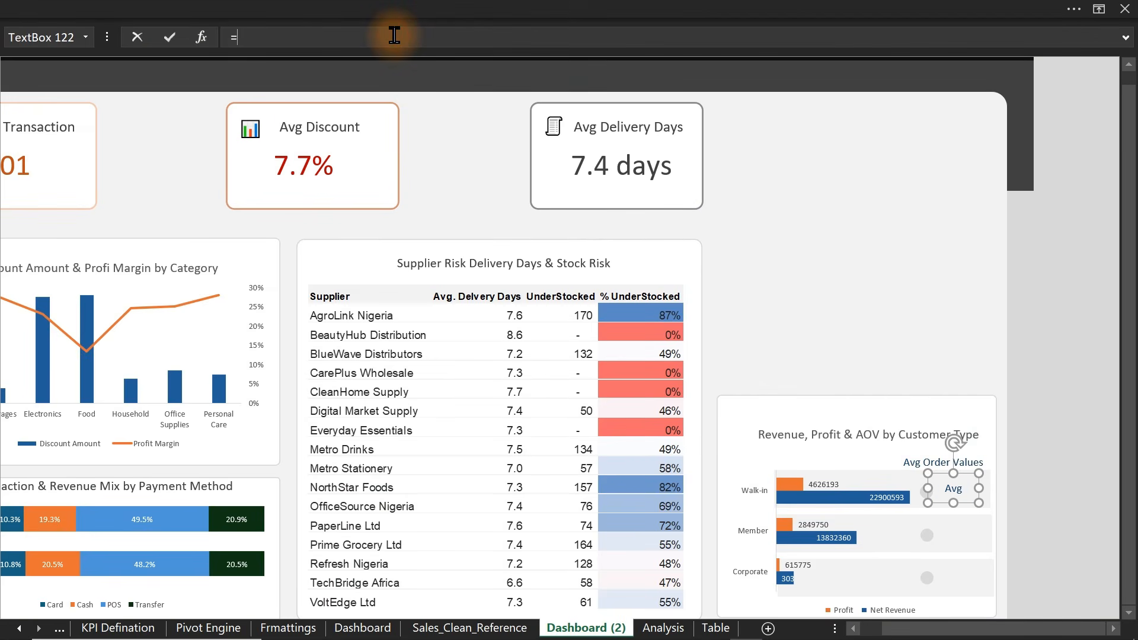
click(676, 630)
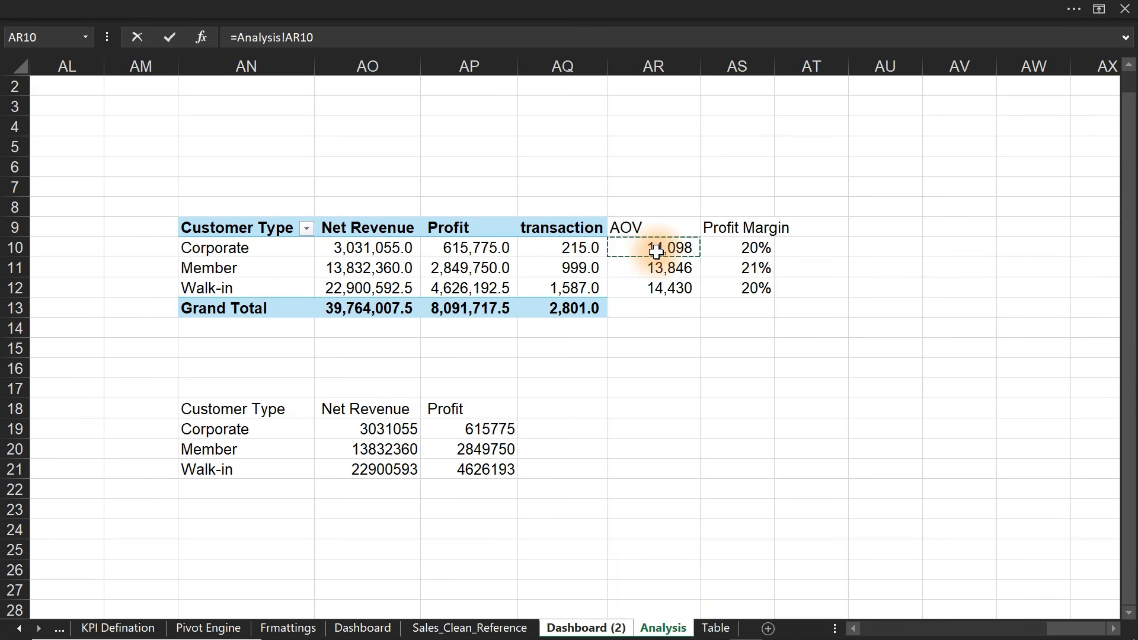
key(Return)
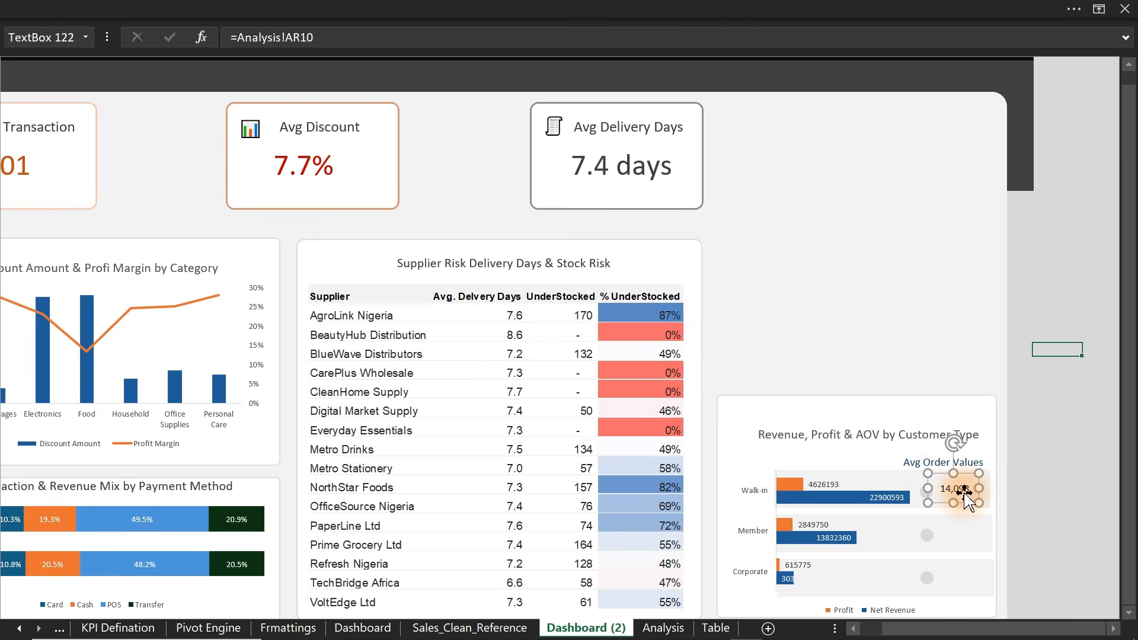
- Relink the box to Walk-in AOV 14,430 in Analysis!AR12 and copy it to the Member row
click(667, 628)
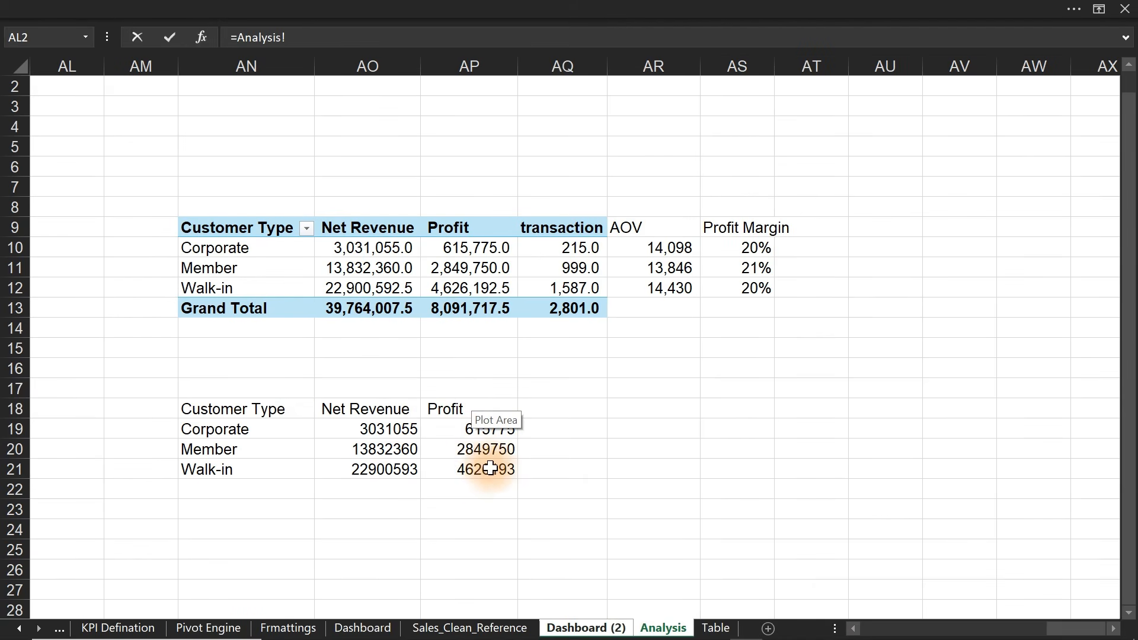
click(671, 293)
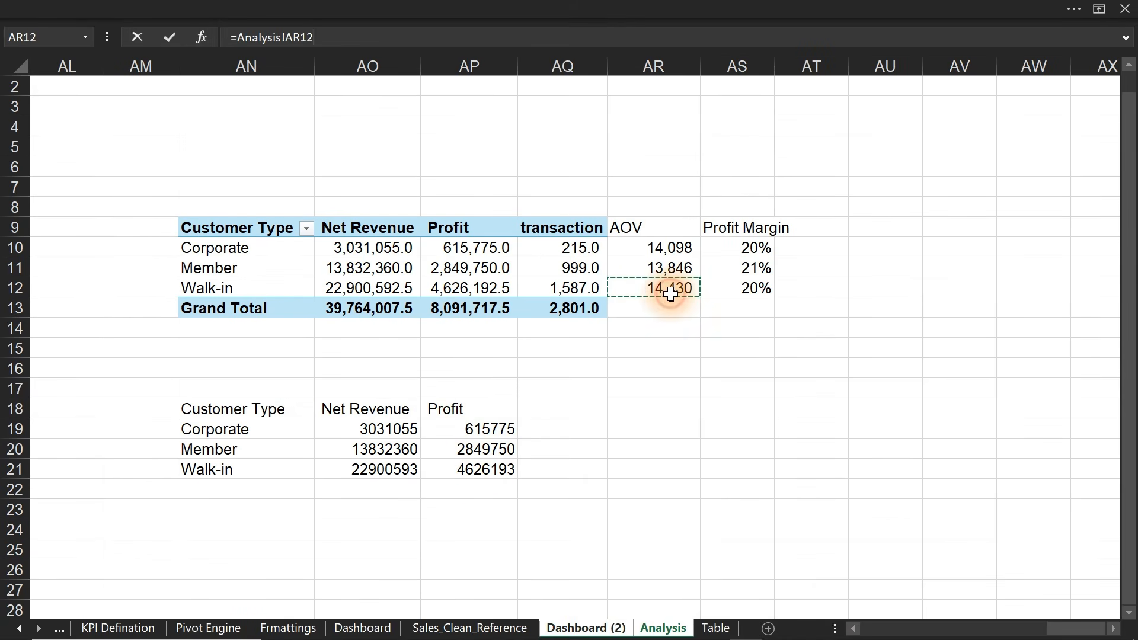
key(Return)
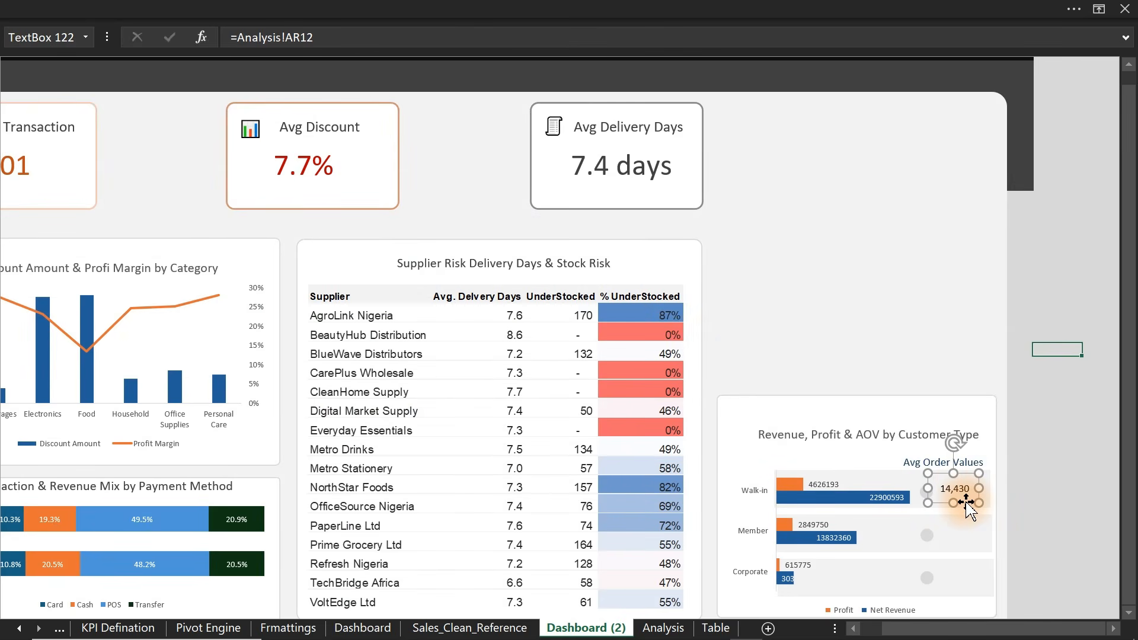
drag(970, 509, 967, 538)
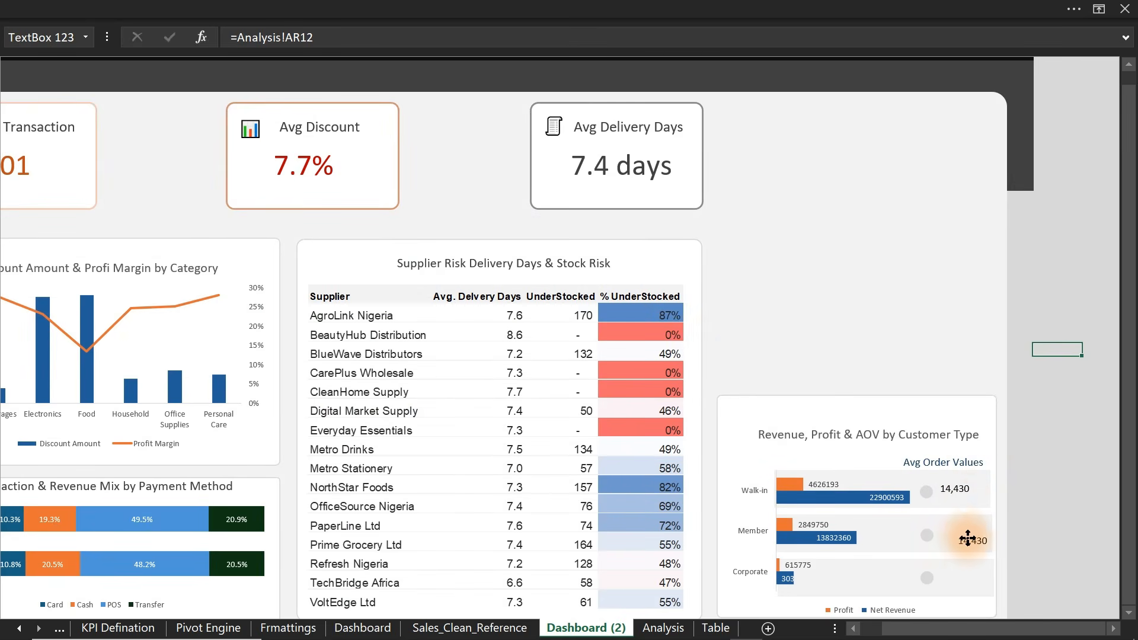
- Link the Member row's value box to its Analysis sheet AOV, 13,846
click(959, 532)
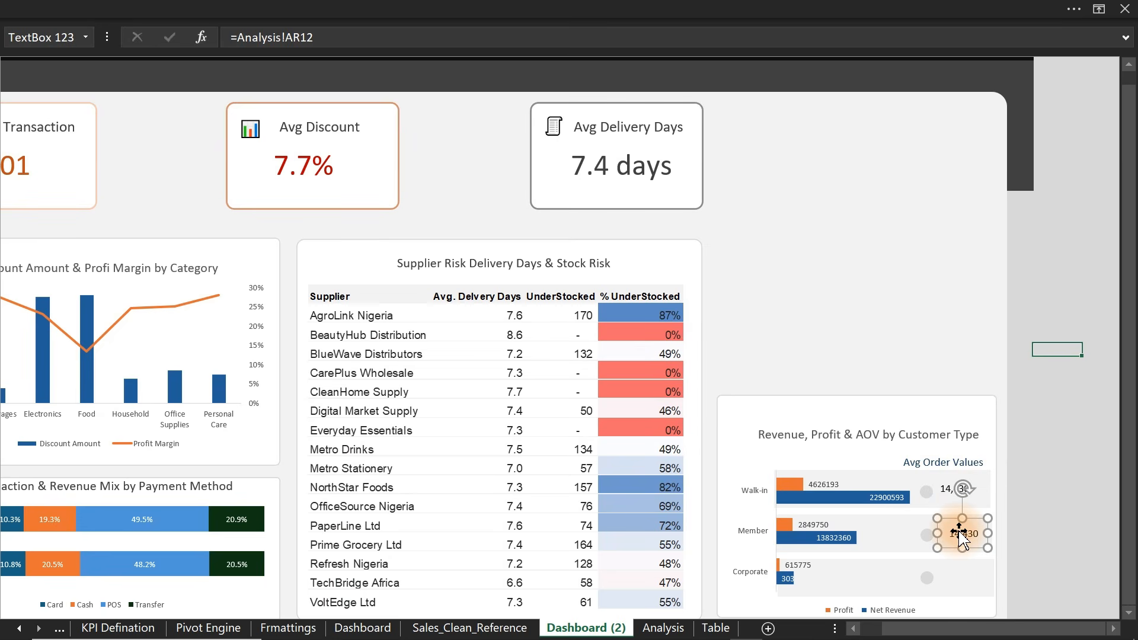
click(663, 629)
click(670, 268)
key(Return)
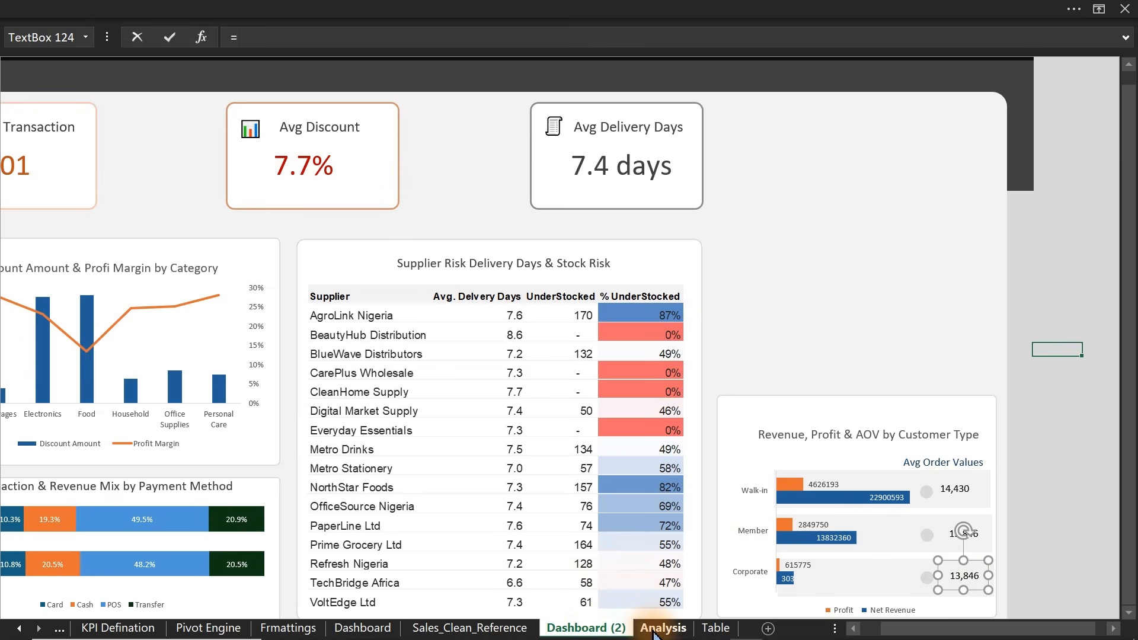
click(1056, 508)
- Select the Corporate, Member and Walk-in value labels together
click(973, 578)
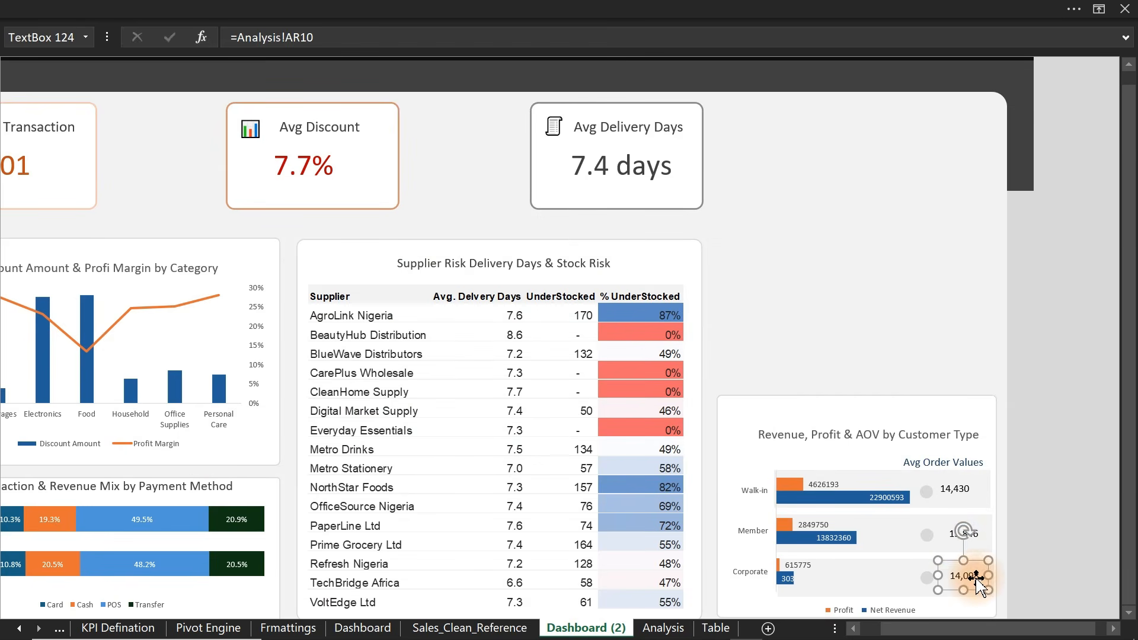
ctrl+click(953, 536)
ctrl+click(953, 491)
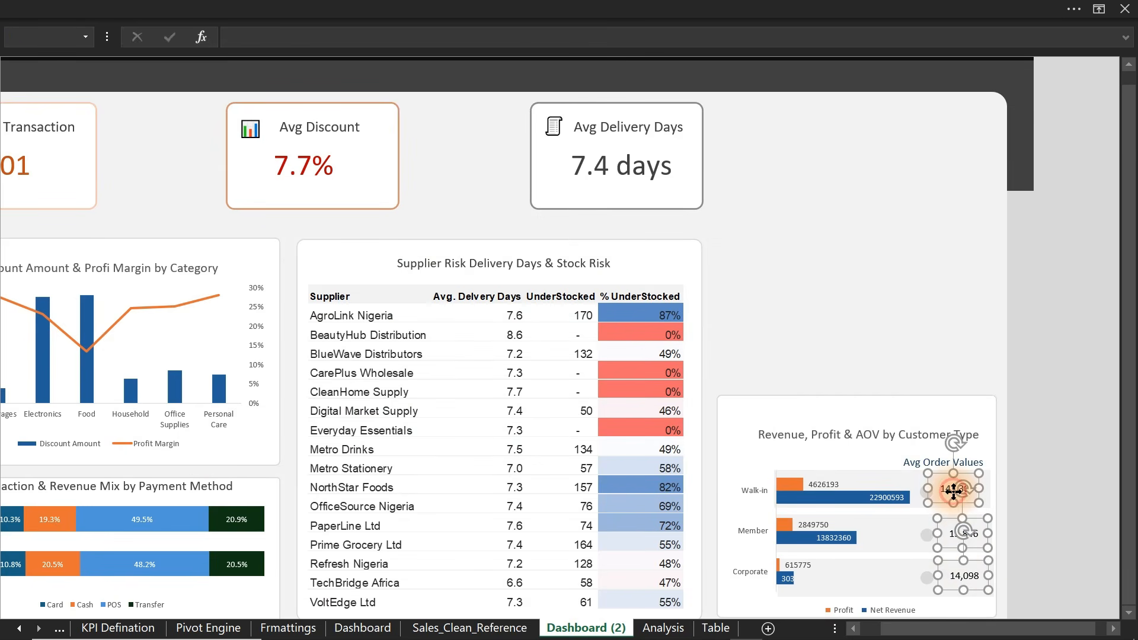
click(757, 7)
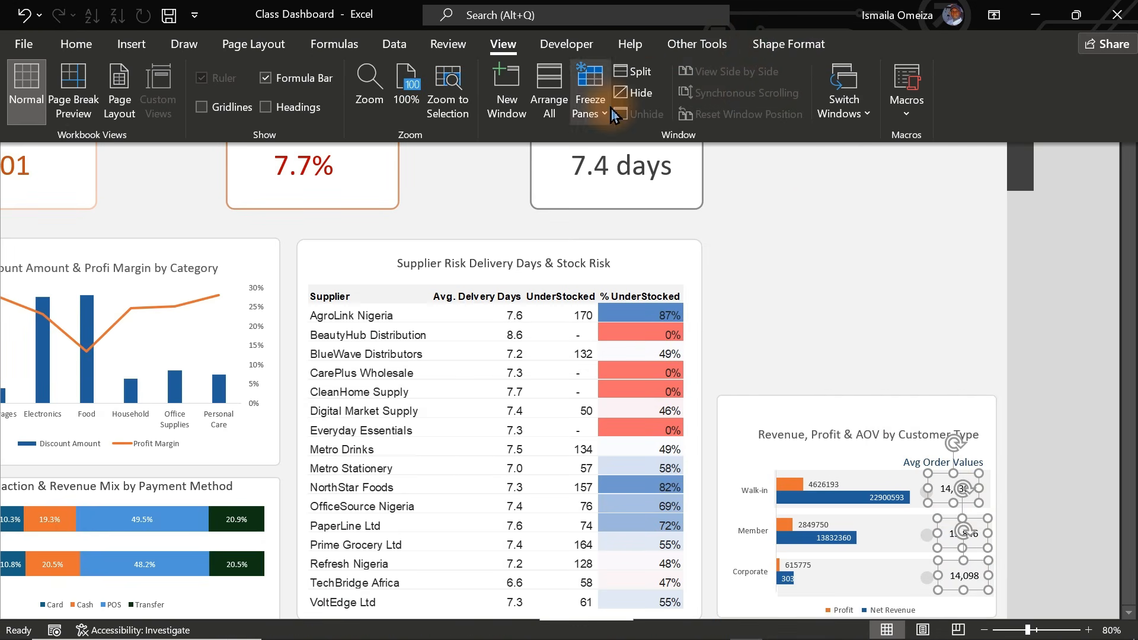
- Align the three AOV value labels to the left
click(78, 46)
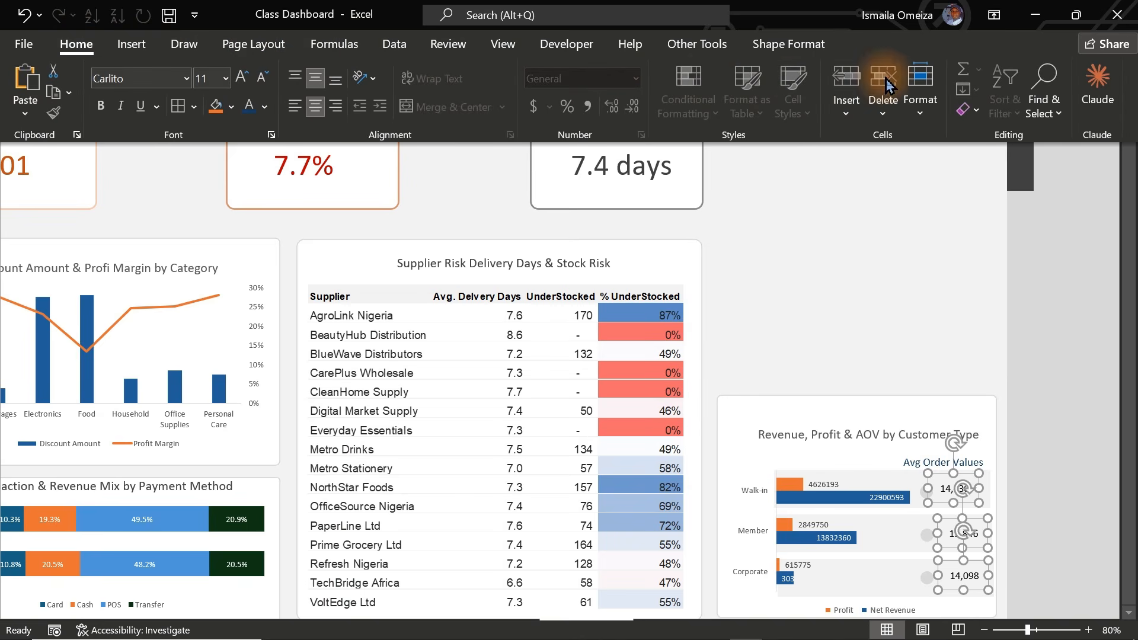
click(789, 44)
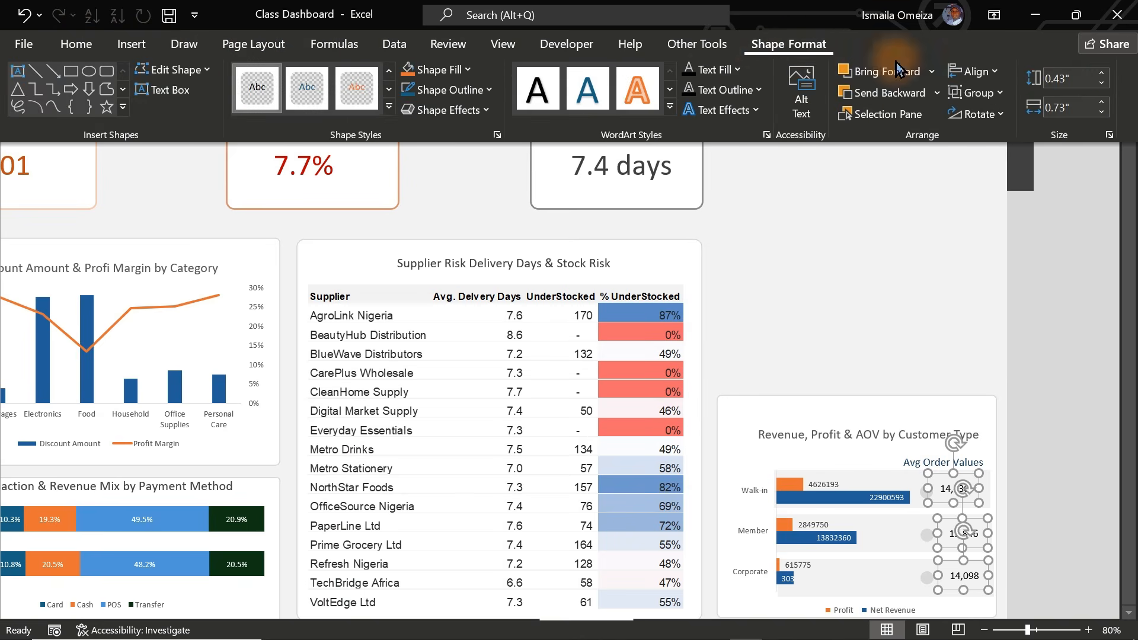
click(994, 74)
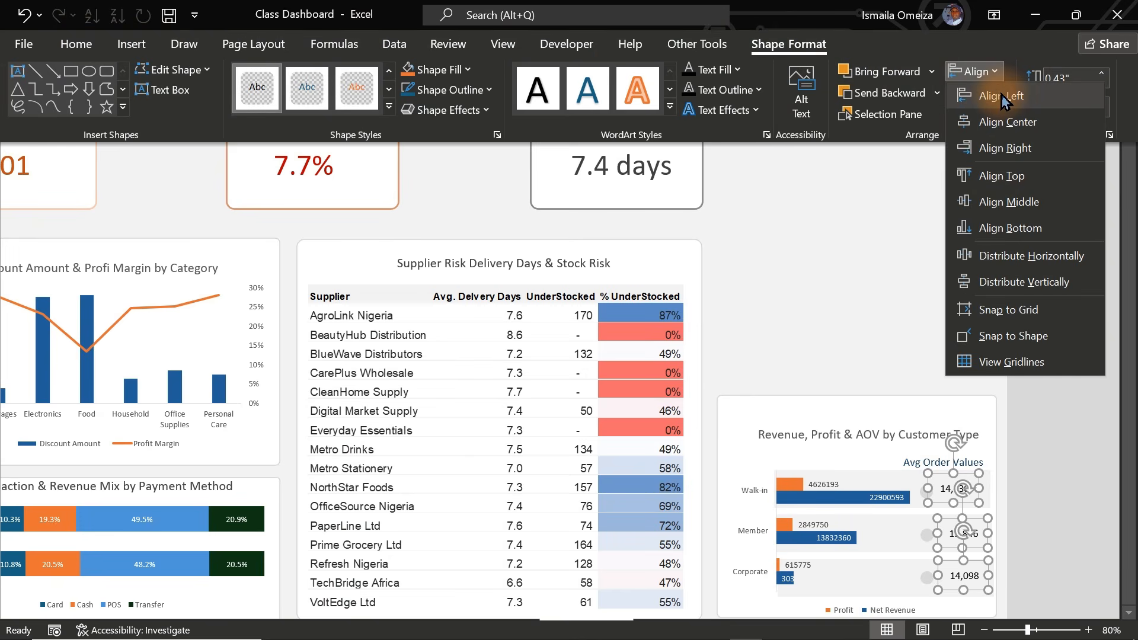
click(1001, 98)
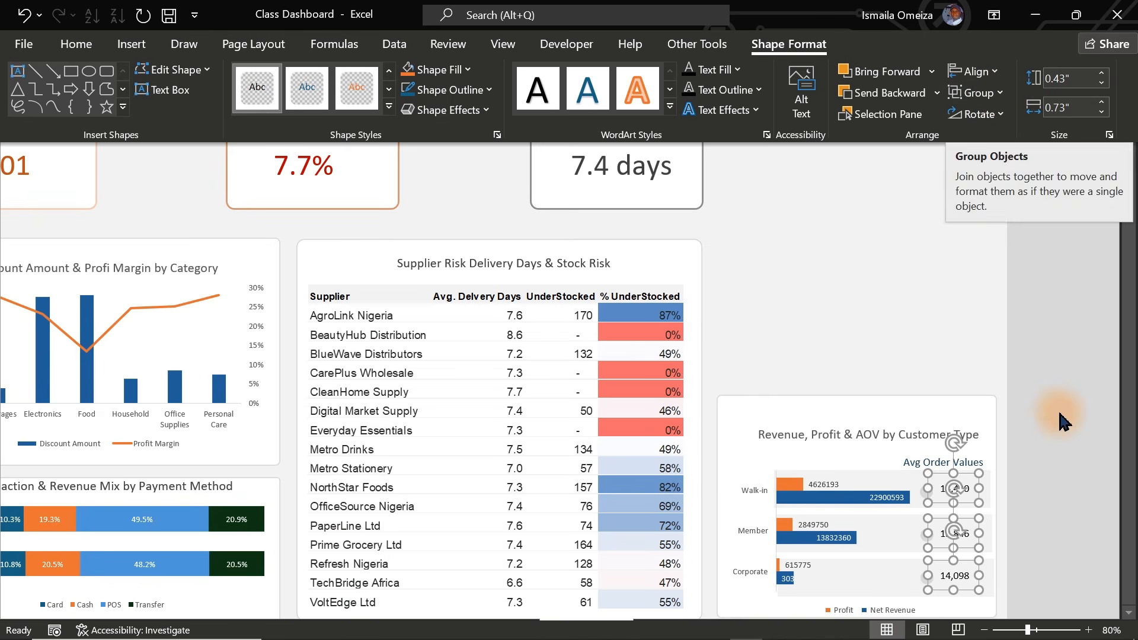
- Middle-align the labels' text, change its font colour, and increase it to 12 pt
click(76, 44)
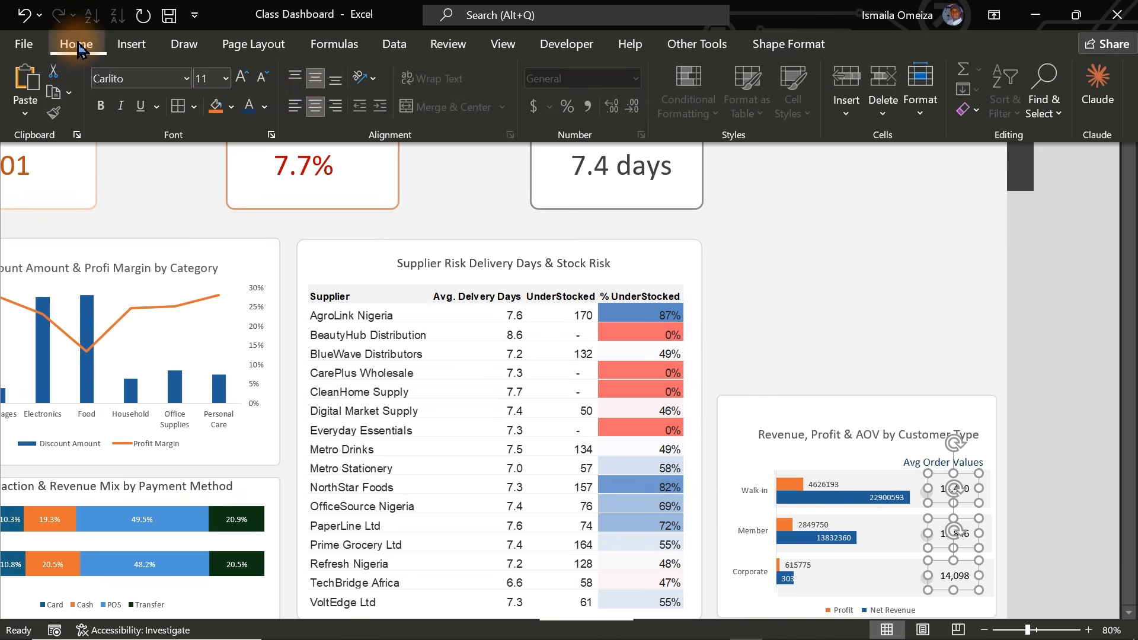
click(317, 78)
click(250, 107)
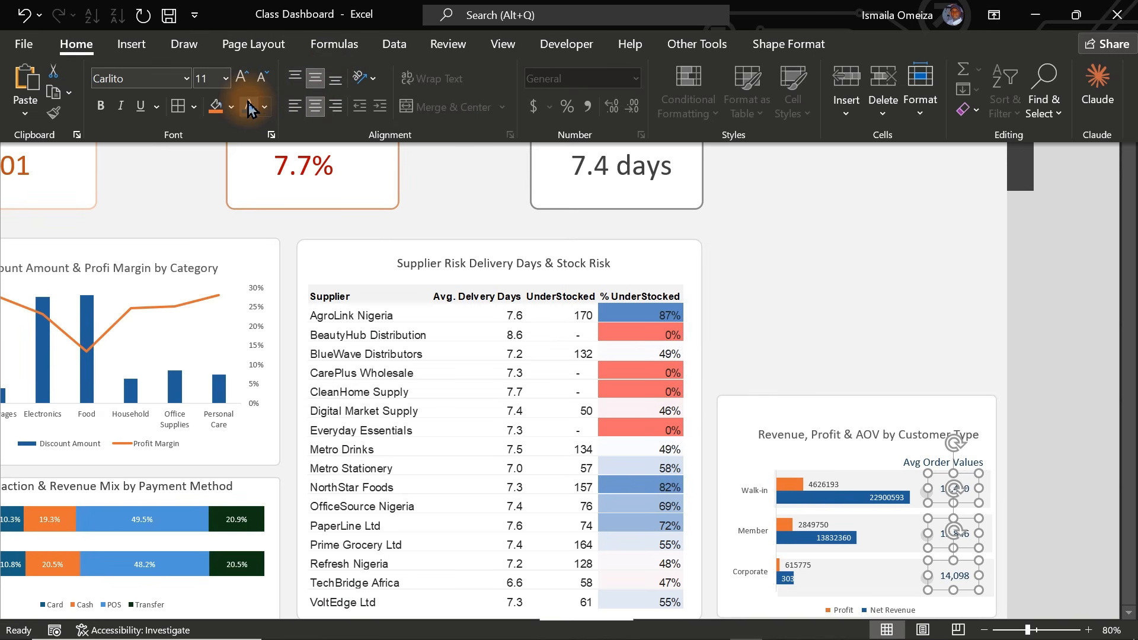
click(242, 77)
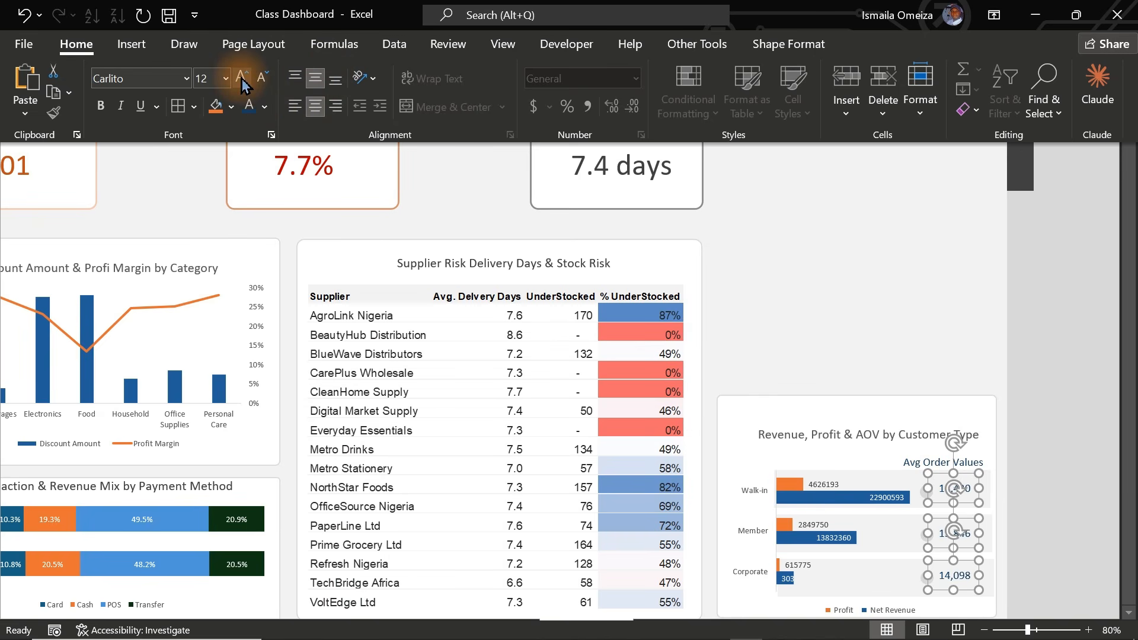
click(1051, 274)
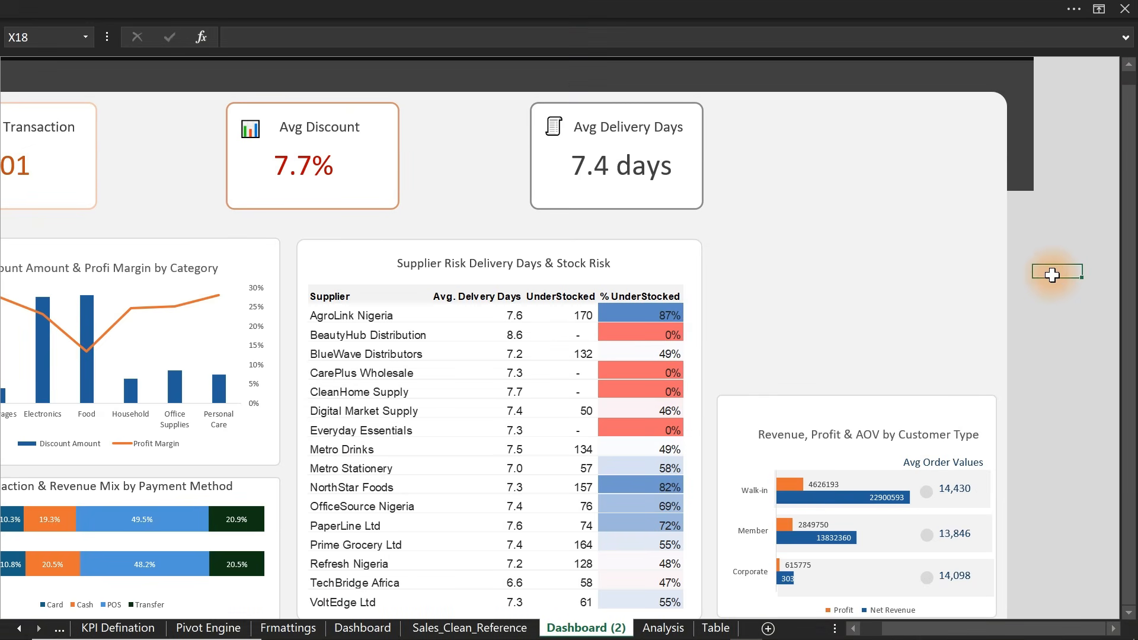
- Check the Corporate value label, then turn off the formula bar in View
click(959, 575)
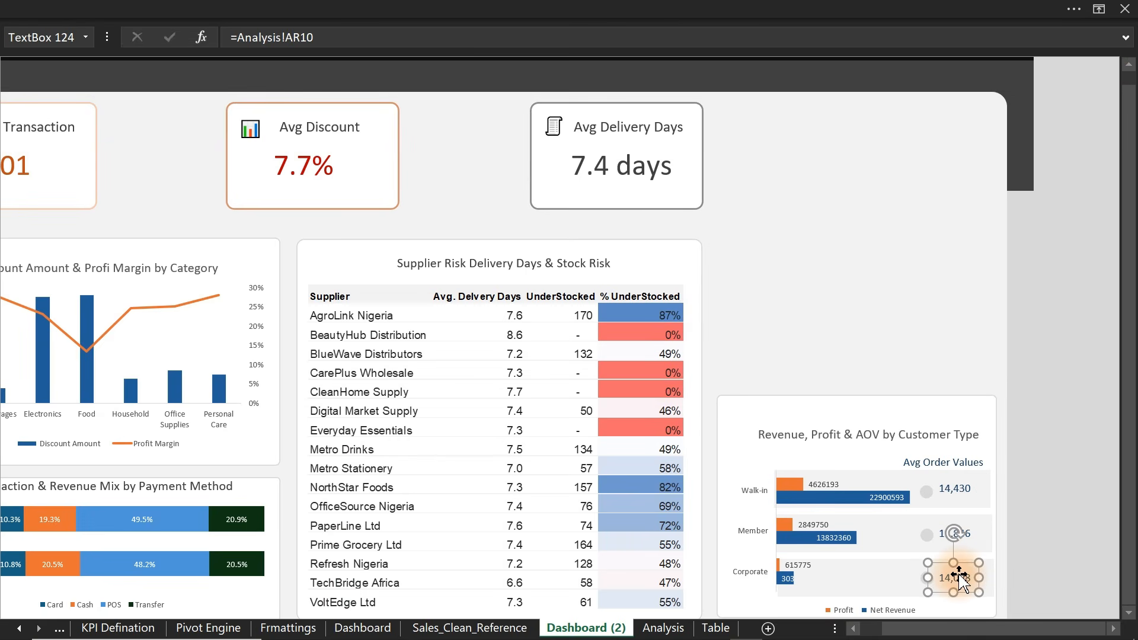
click(1061, 571)
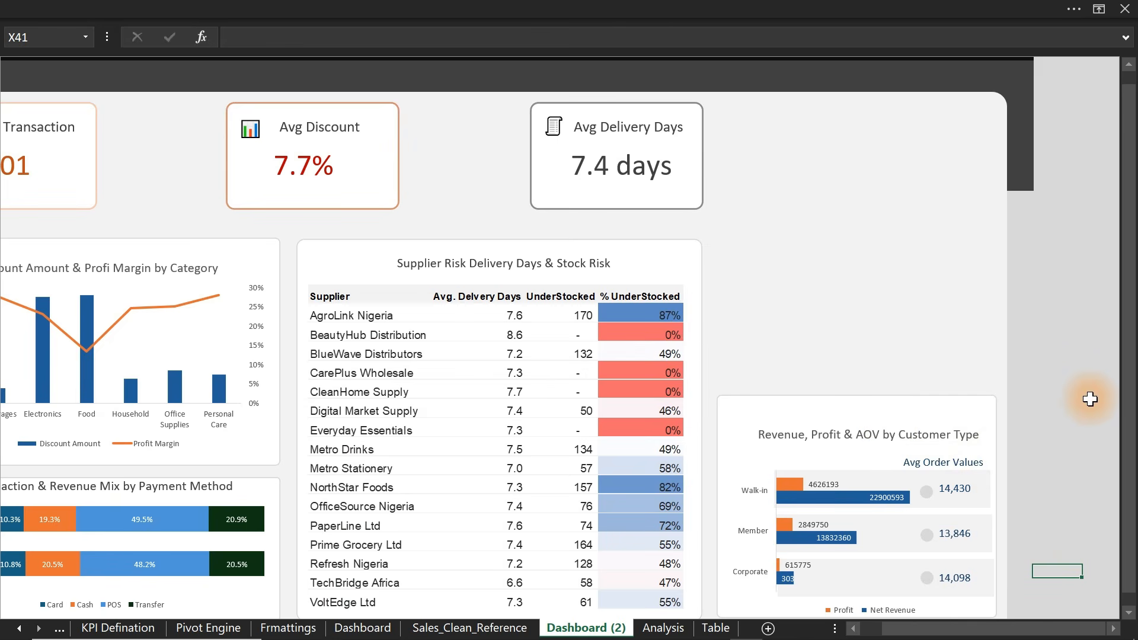
click(616, 6)
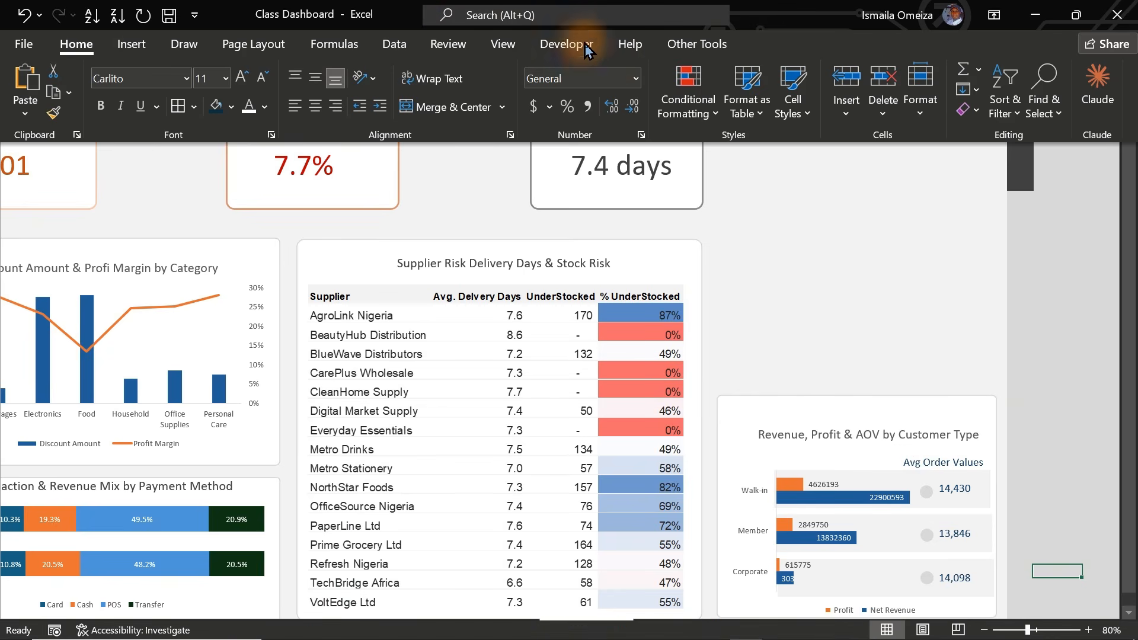
click(501, 52)
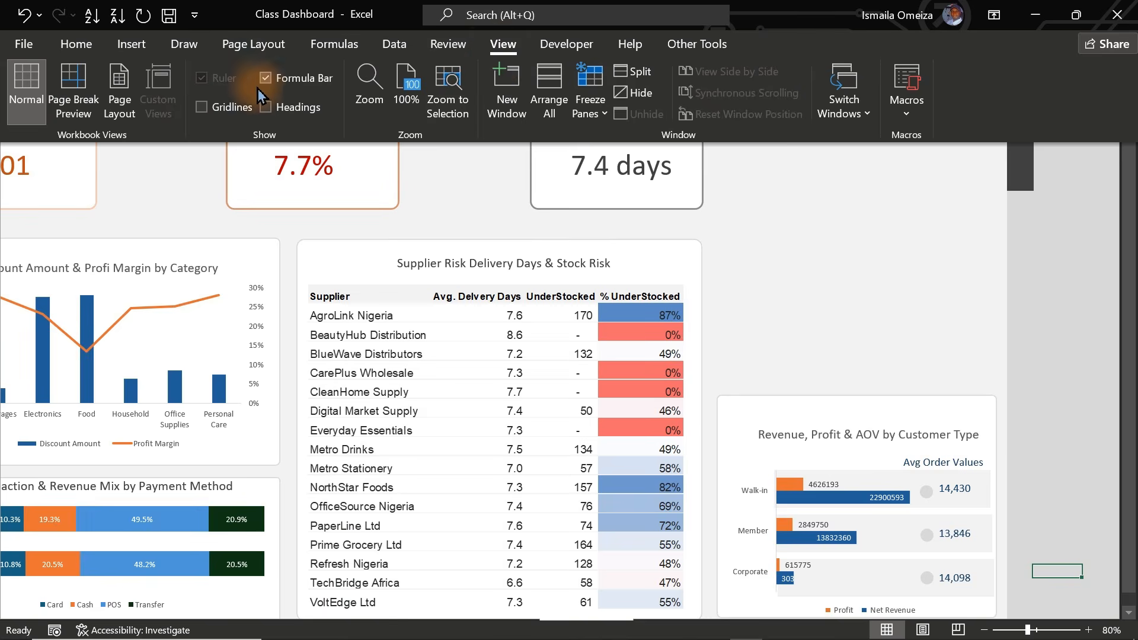
click(276, 87)
click(1060, 298)
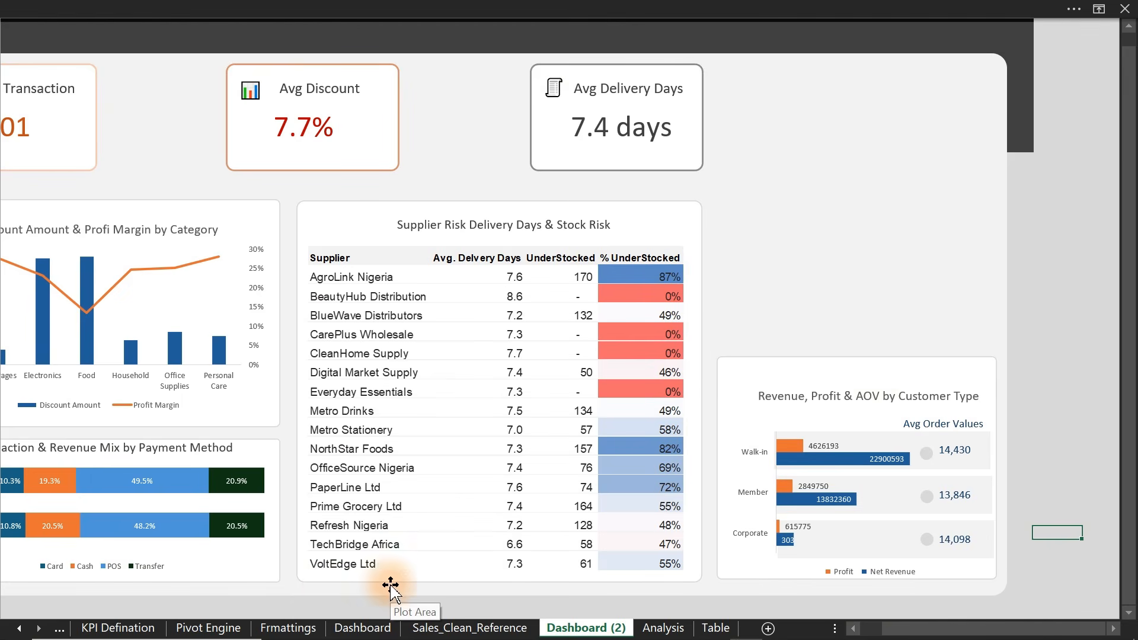
- Review the product returns and management actions questions on the Business Questions sheet
click(50, 628)
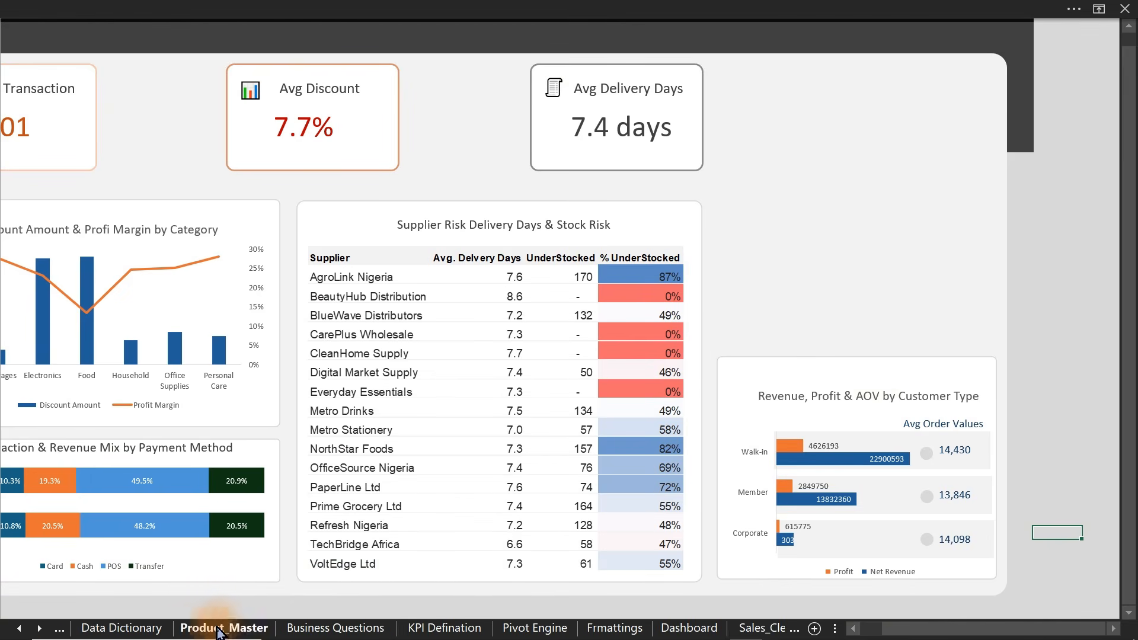
click(284, 629)
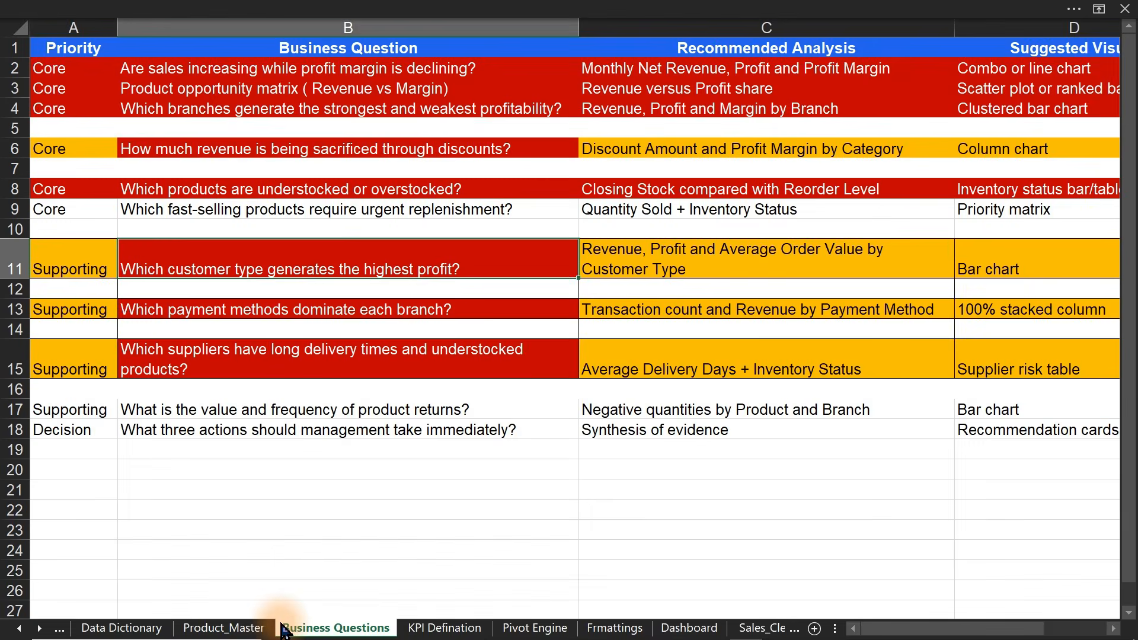
click(310, 414)
click(234, 433)
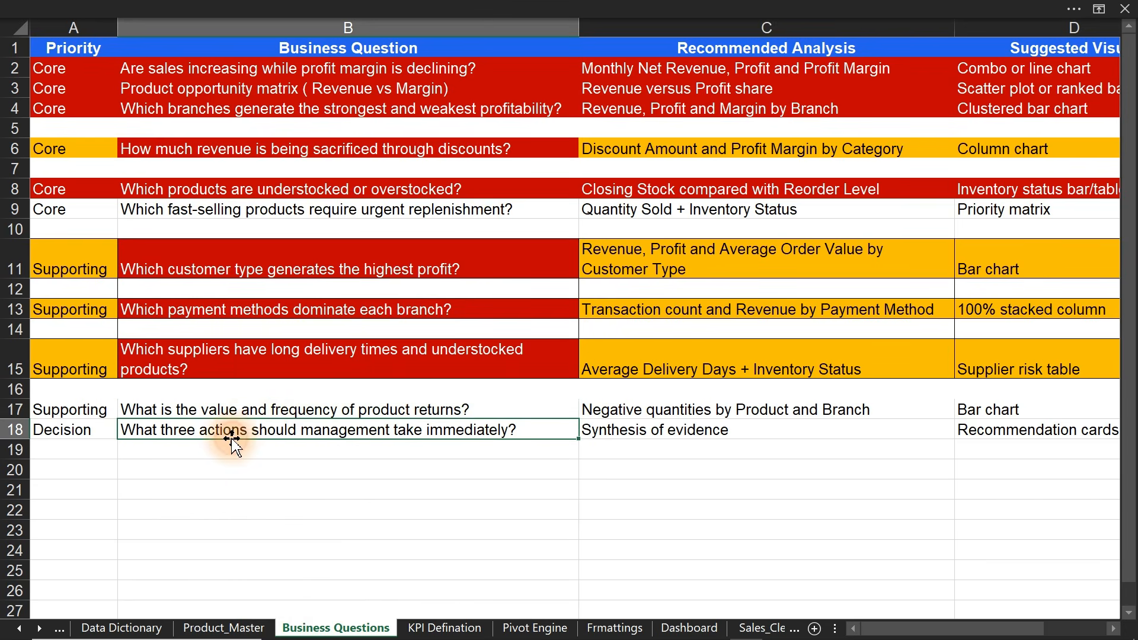
click(273, 225)
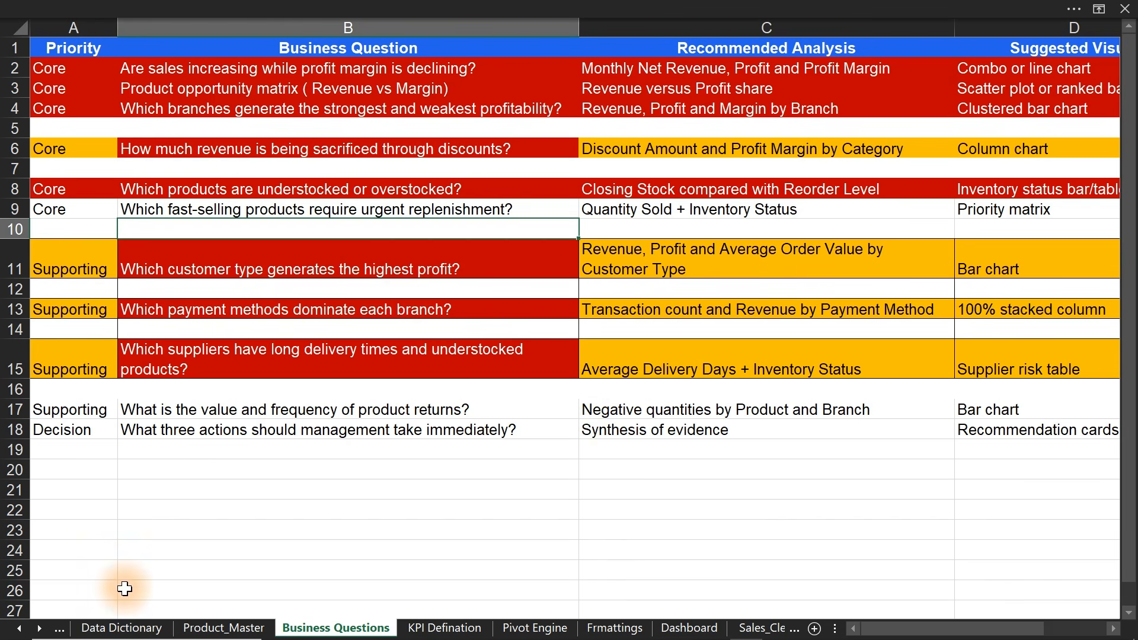
- Scroll forward through the sheet tabs and leave the Business Questions sheet
click(37, 631)
click(37, 630)
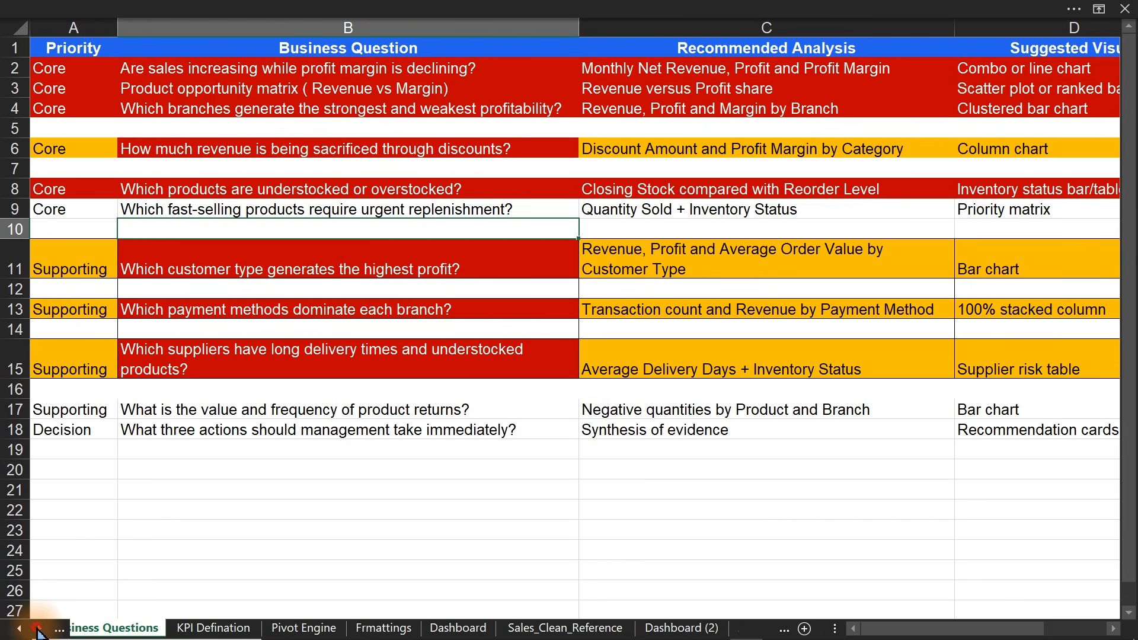
click(36, 630)
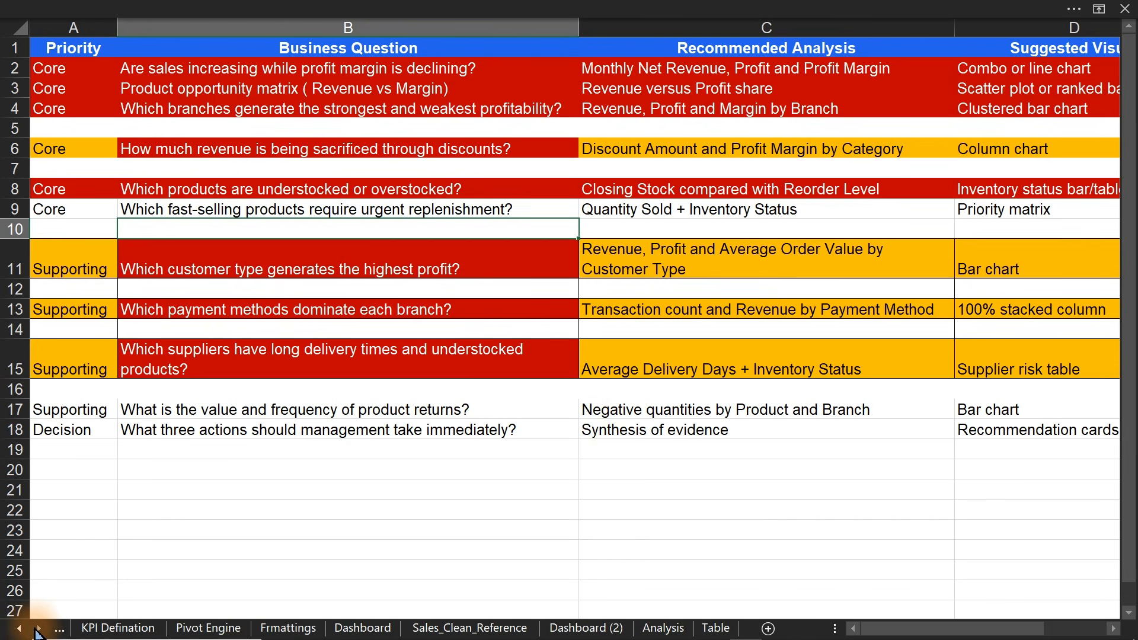
click(663, 628)
- Duplicate the customer-type chart into the empty space above and stretch the copy taller
click(584, 629)
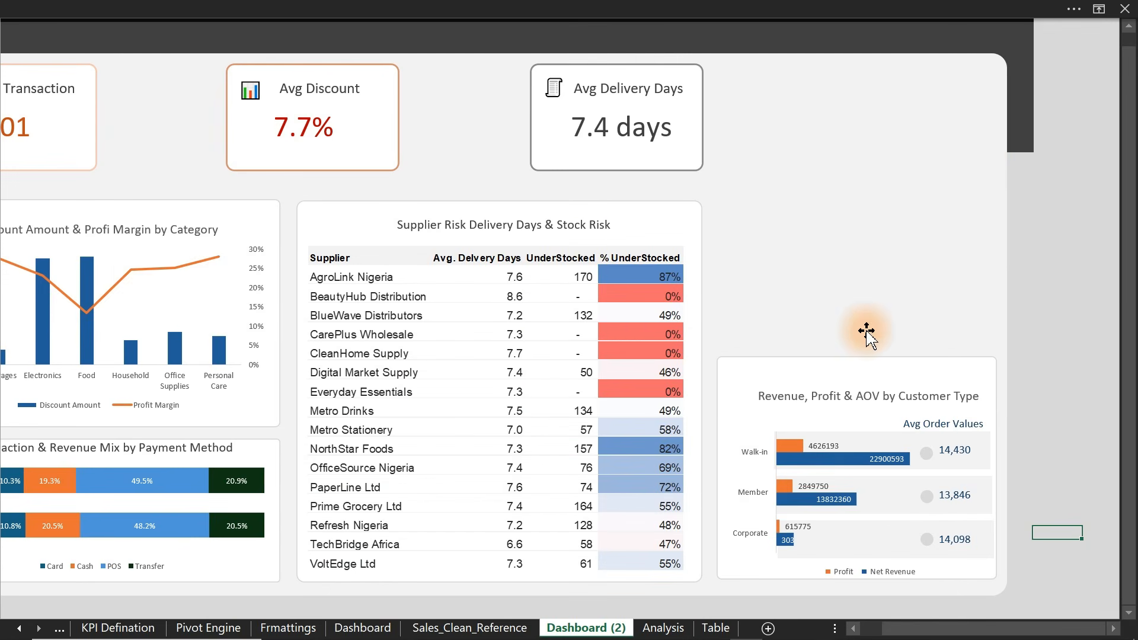
click(942, 367)
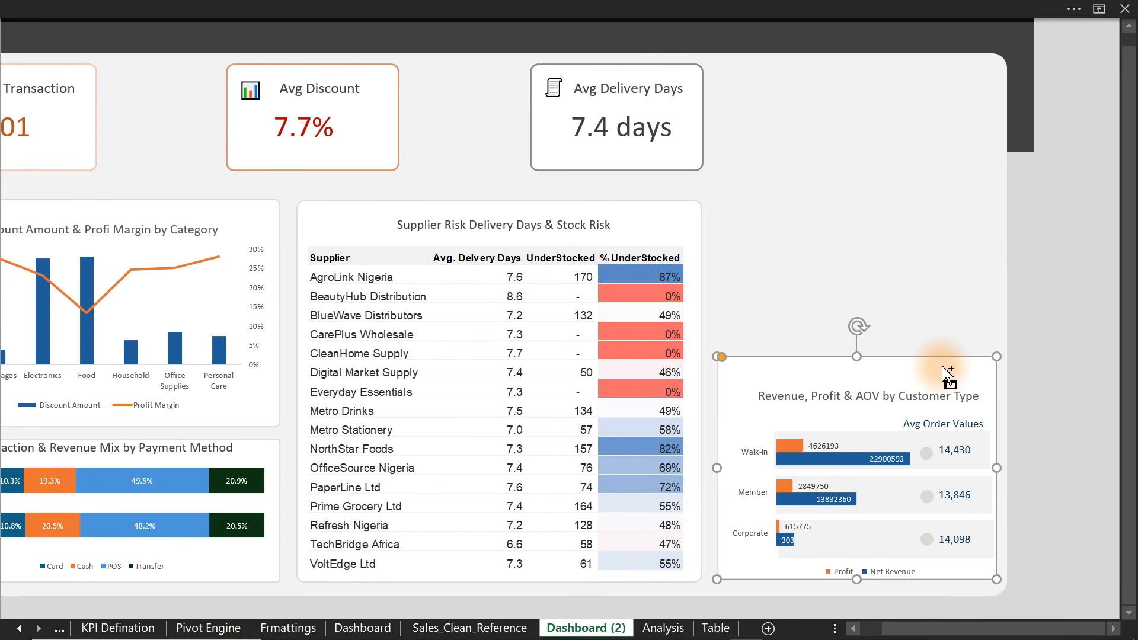
drag(947, 373, 879, 109)
drag(858, 289, 858, 347)
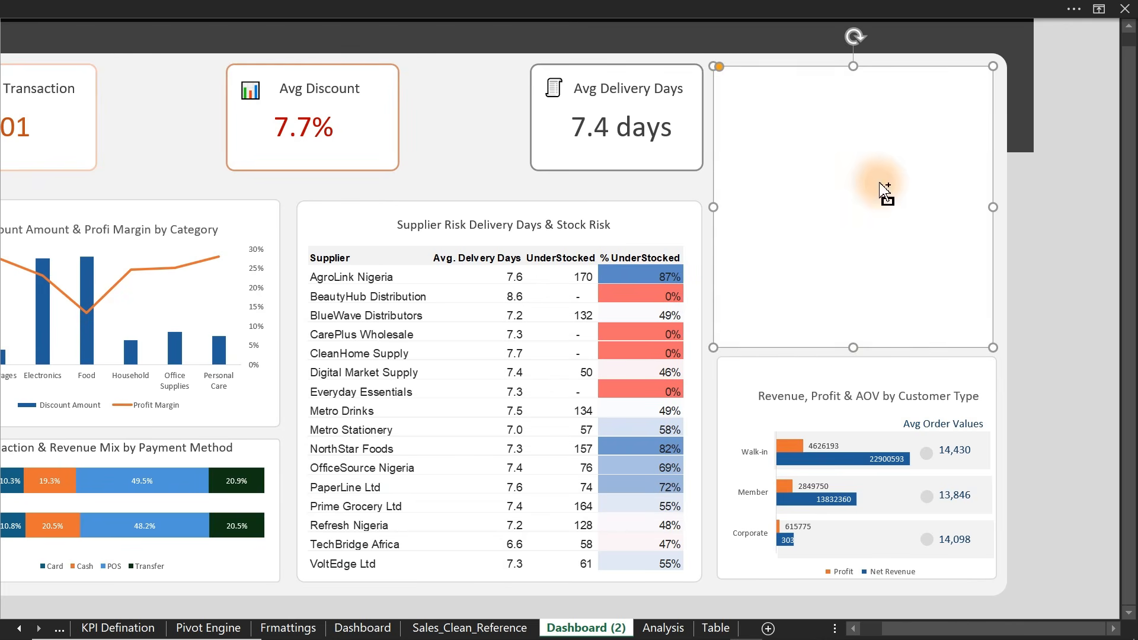
- Fill the new top-right panel with dark grey and close the Format Shape pane
key(ctrl+1)
click(614, 457)
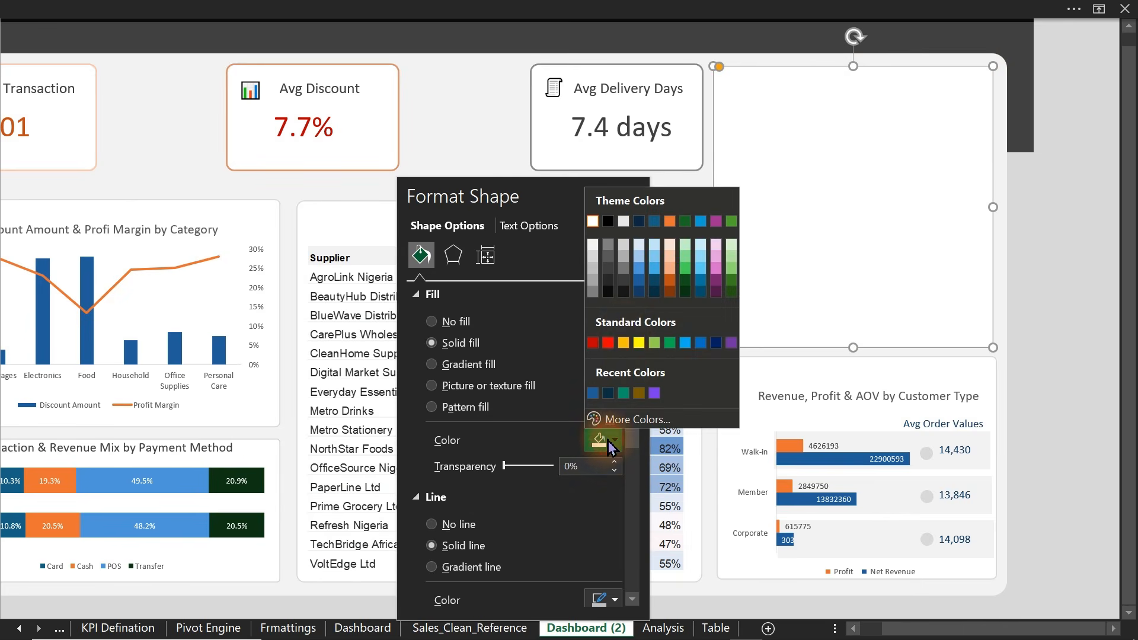
click(614, 288)
click(1100, 363)
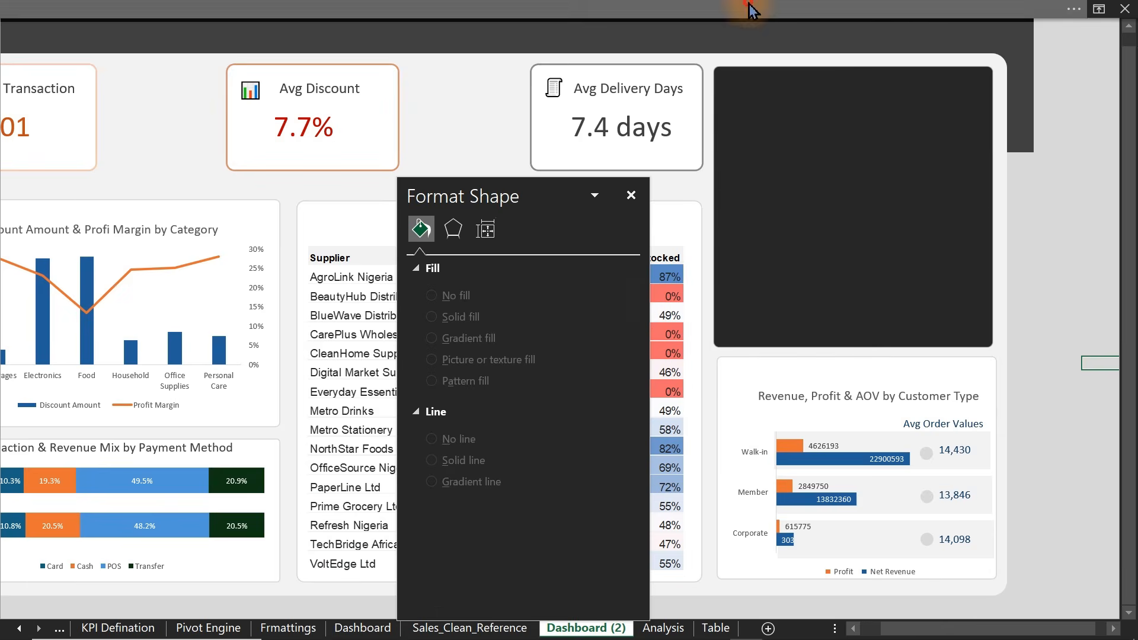
click(426, 8)
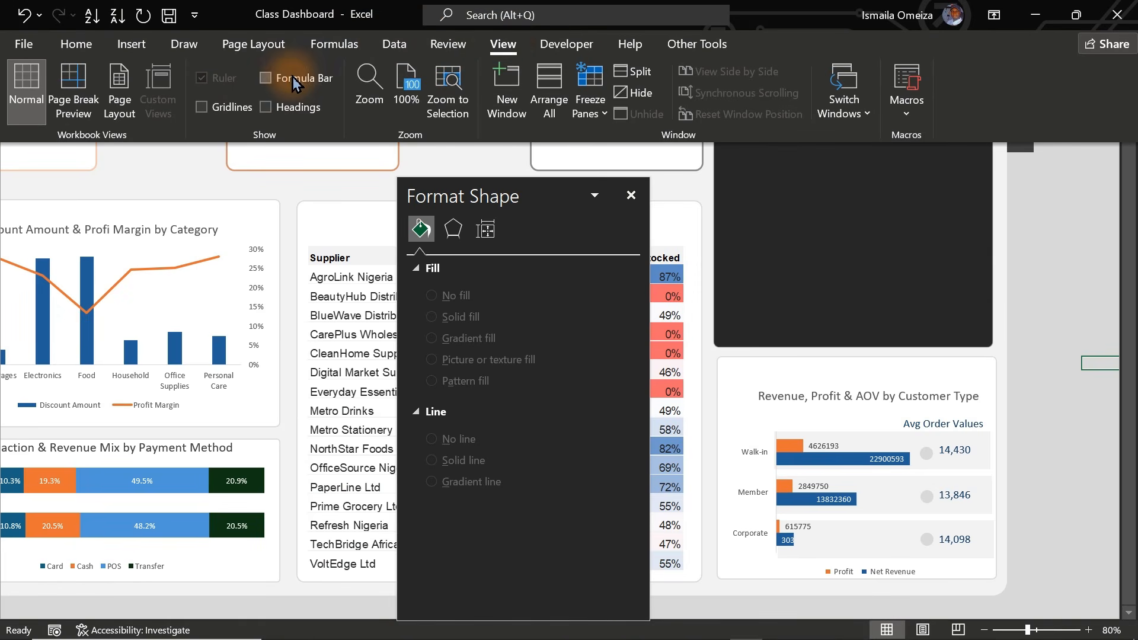
click(1080, 245)
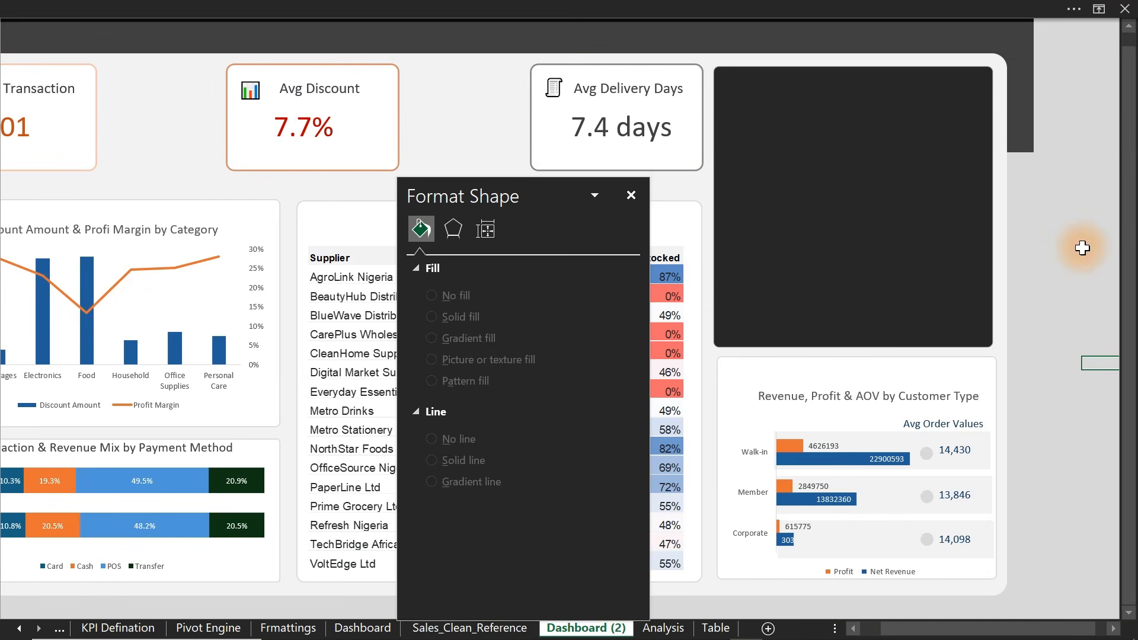
drag(1131, 237, 1132, 147)
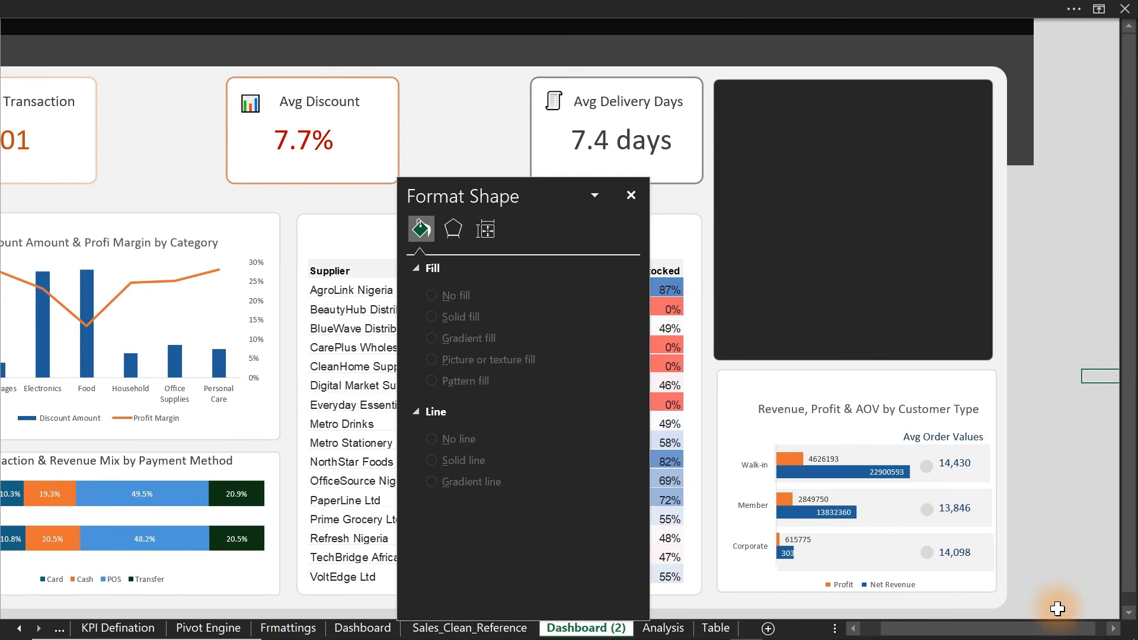
drag(1057, 628, 930, 625)
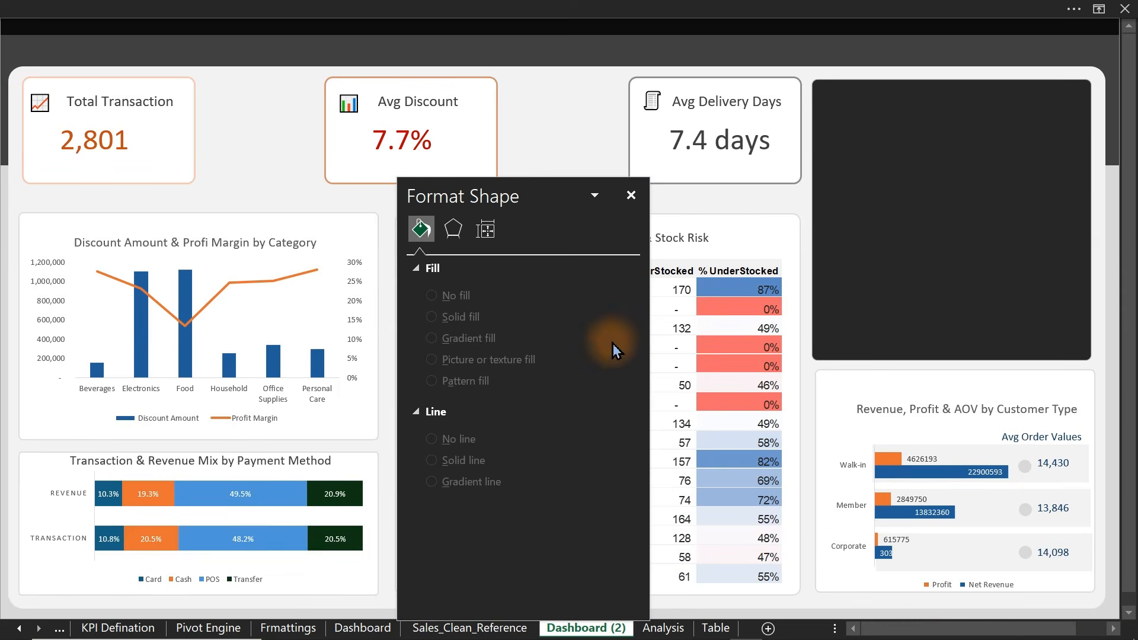
click(631, 195)
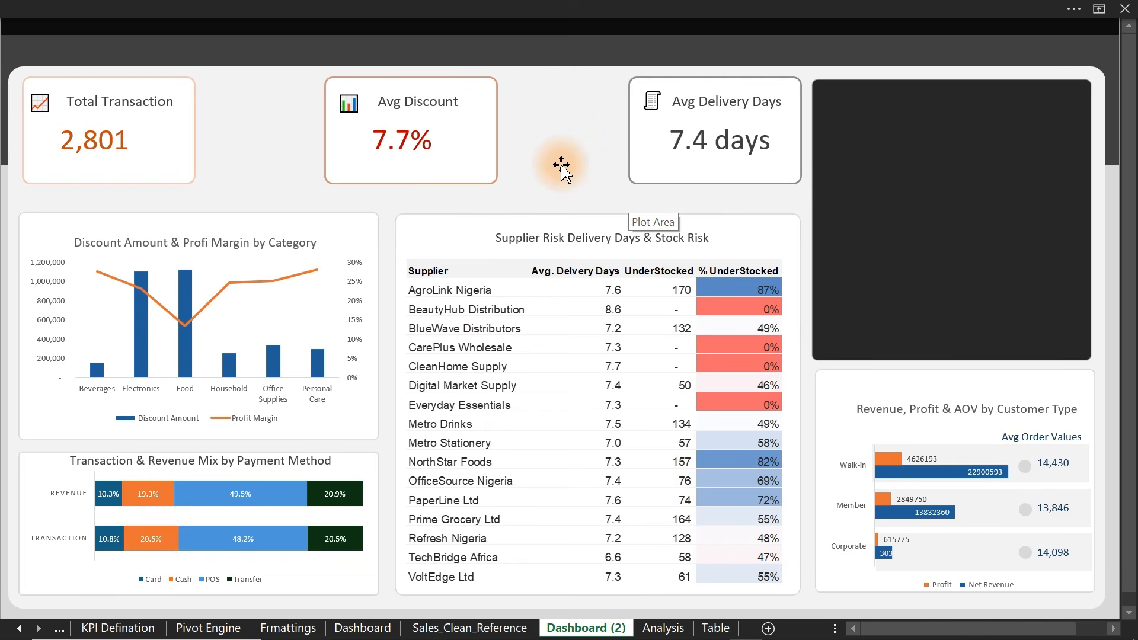
click(974, 202)
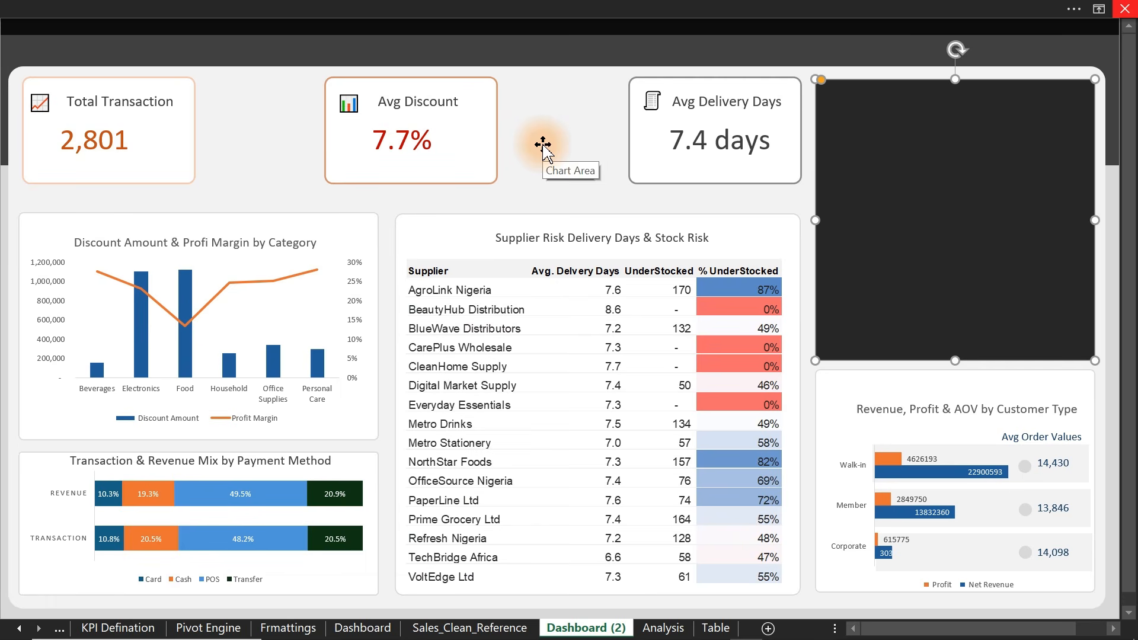
click(420, 6)
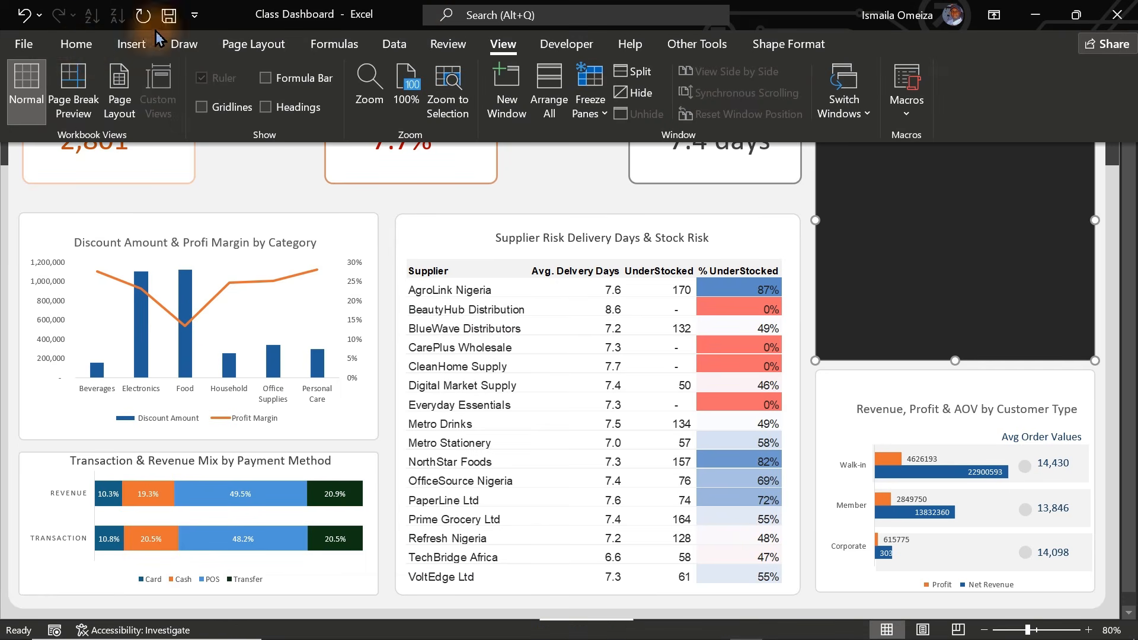
click(76, 49)
click(1092, 83)
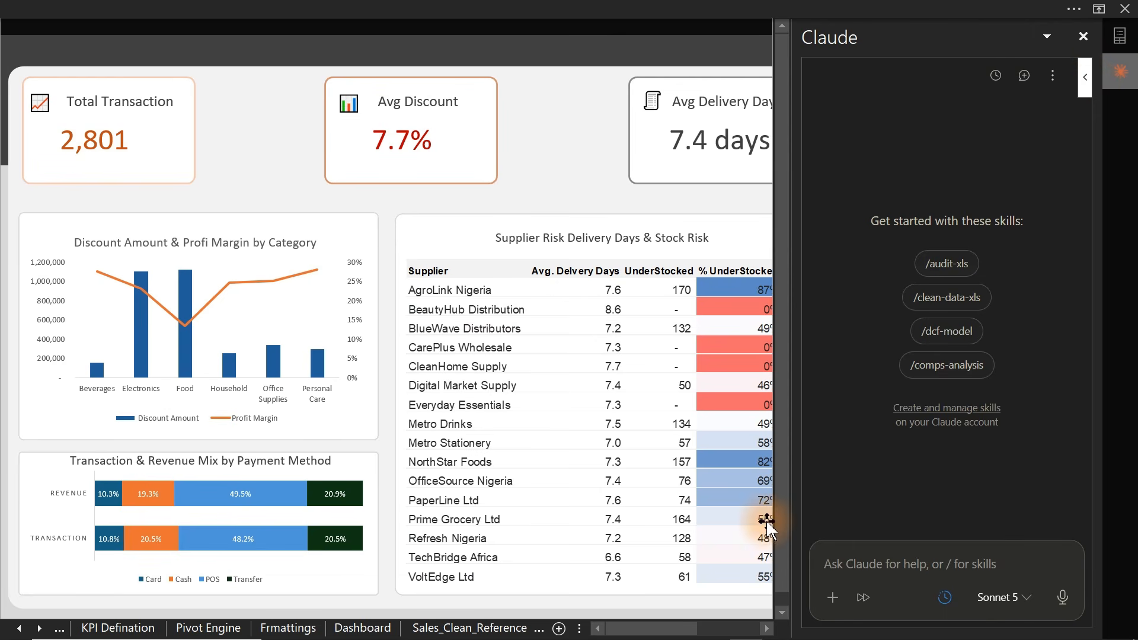
click(1084, 37)
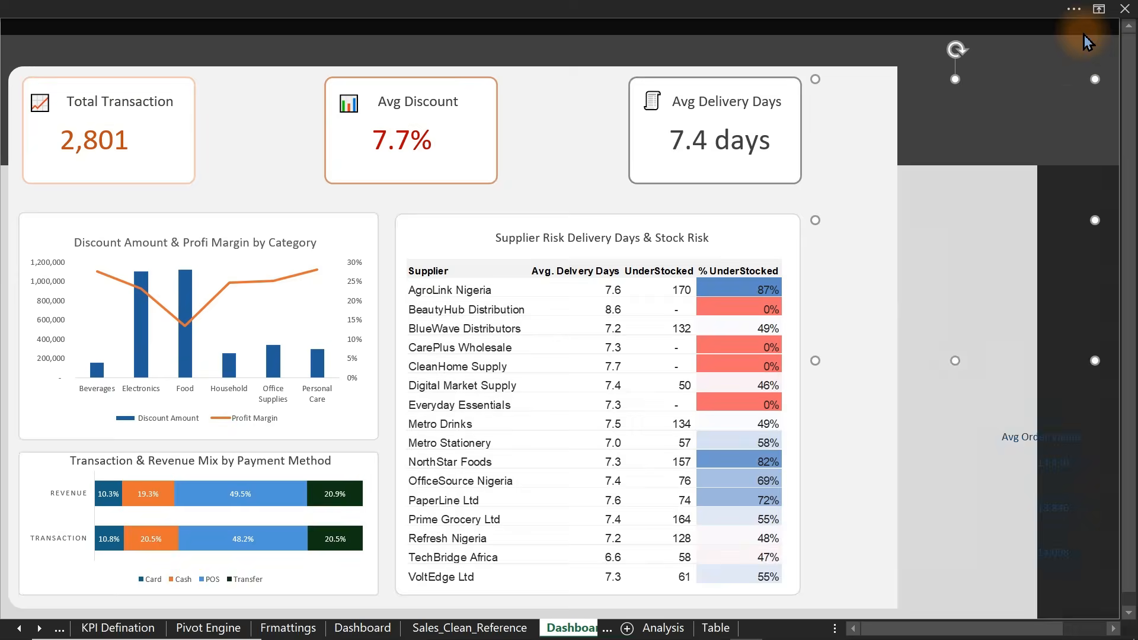
click(1058, 48)
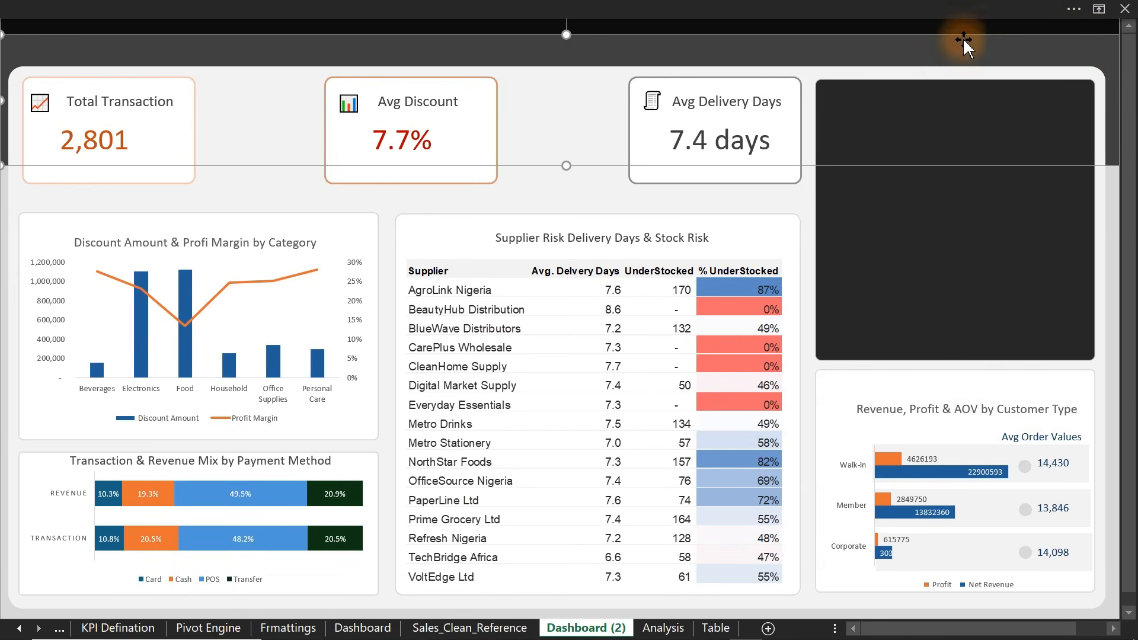
click(3, 207)
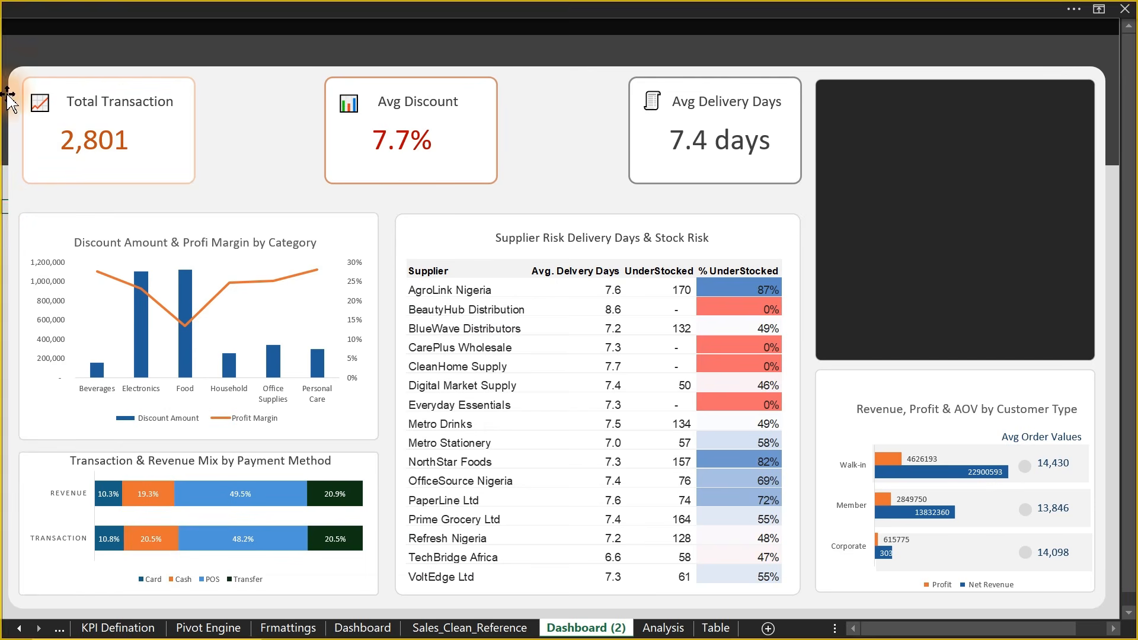
- Snip the whole dashboard as a screenshot, then open the Claude pane with dictation listening
key(super+shift+s)
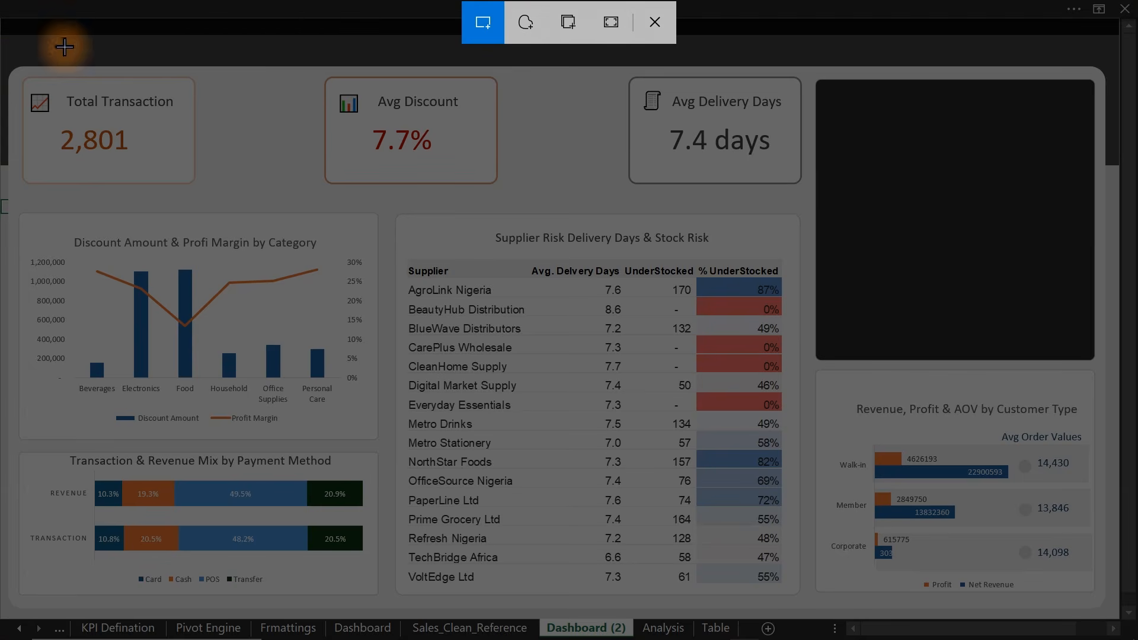
drag(2, 18, 1113, 626)
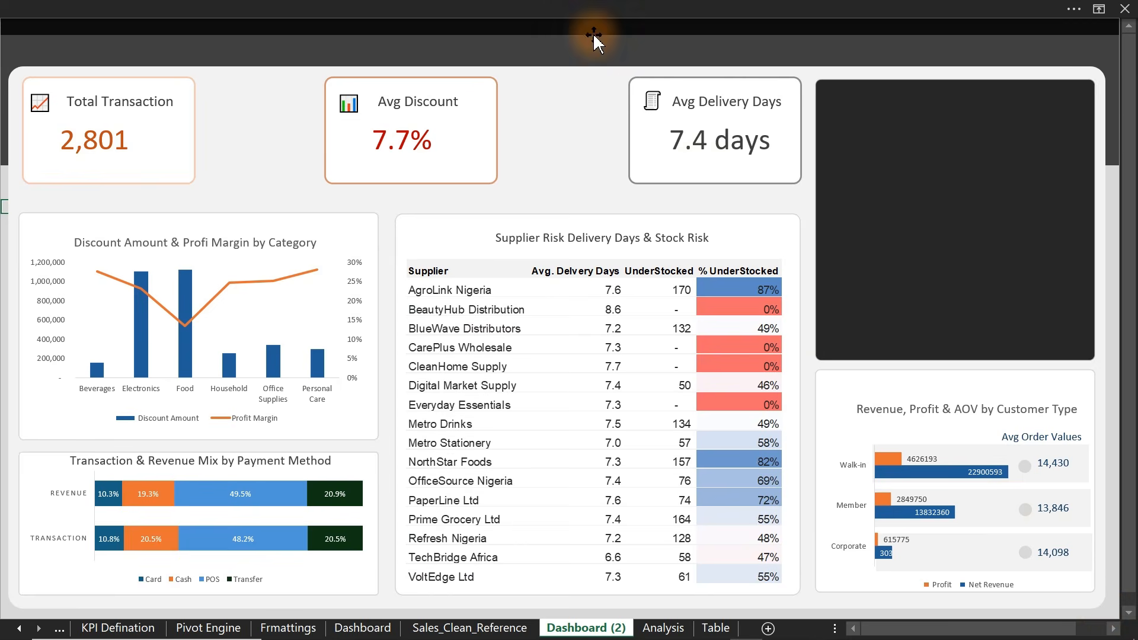
click(531, 8)
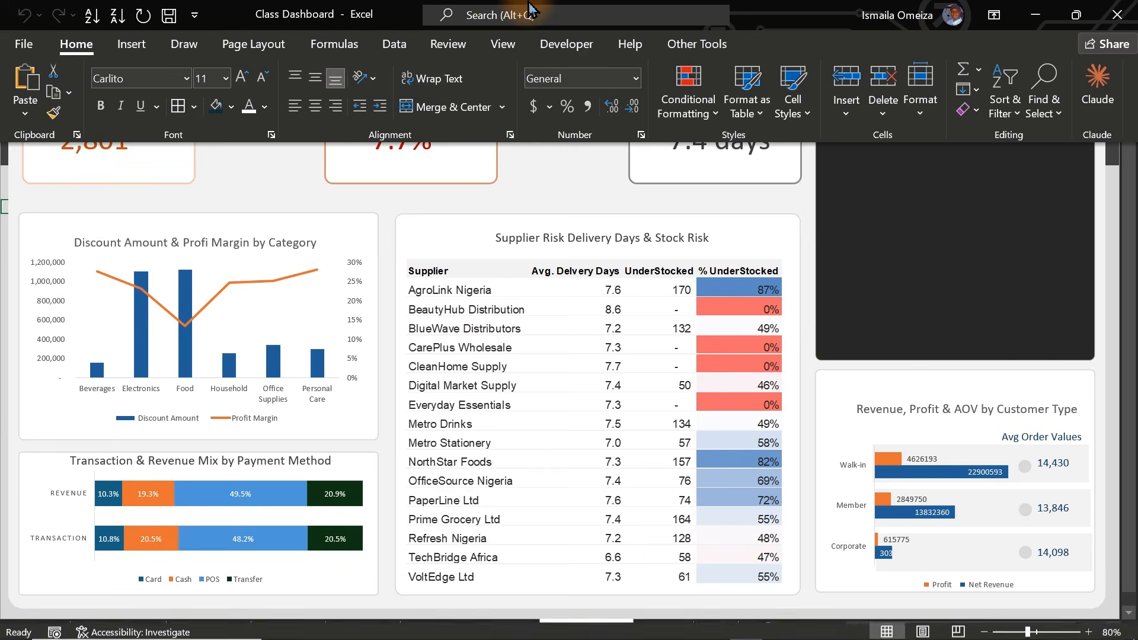
click(1098, 83)
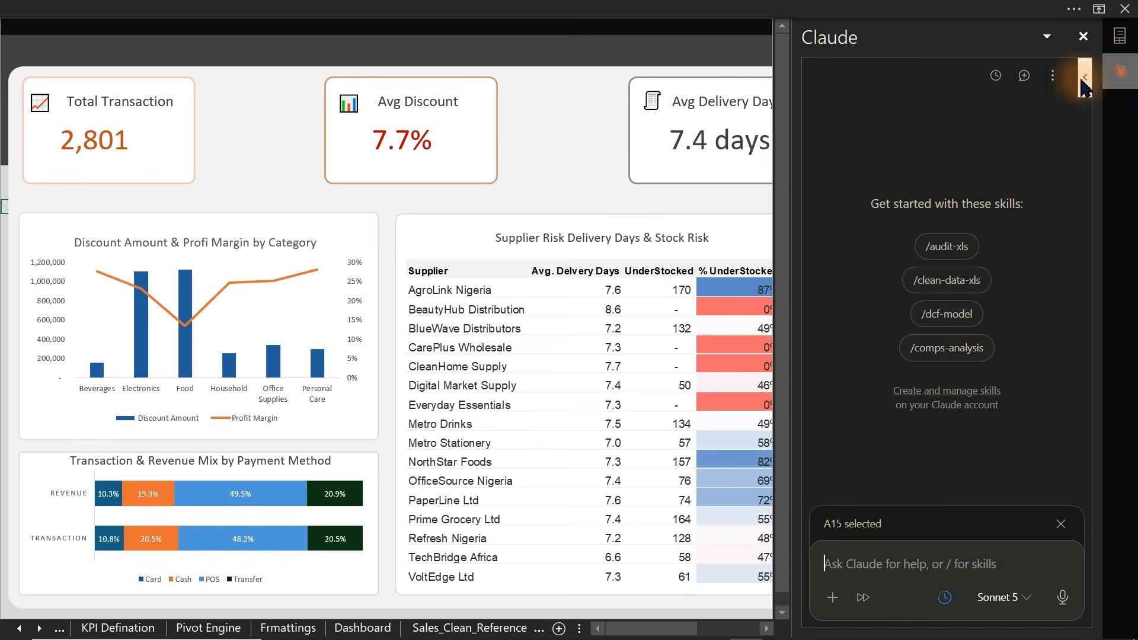
click(1063, 600)
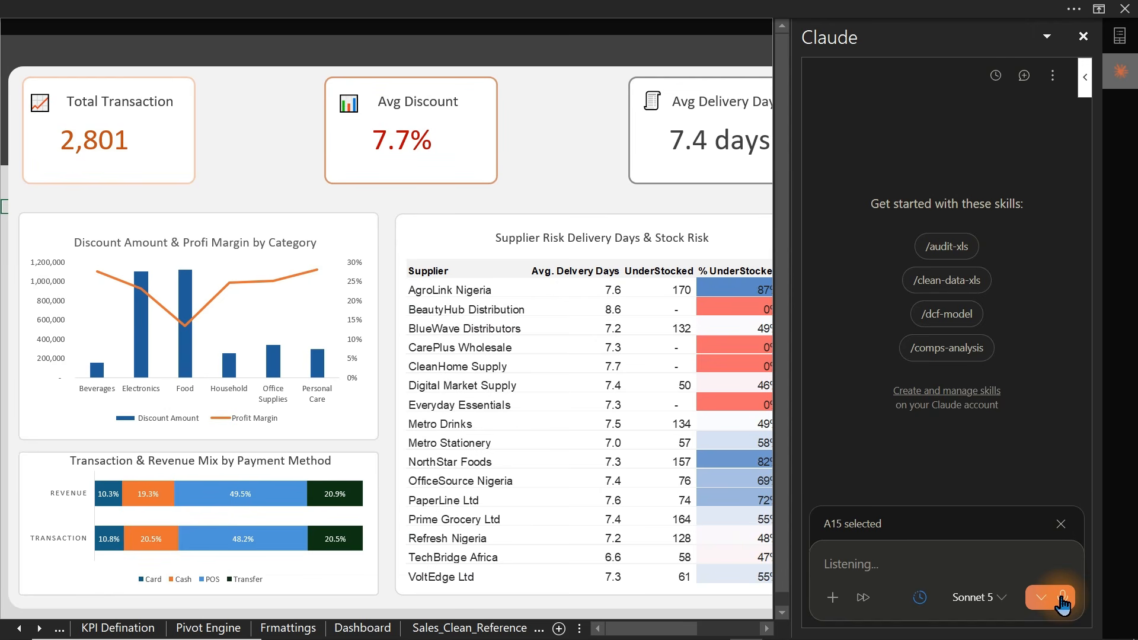
- On the Analysis sheet, select cell AN25 as the output location for management insights
click(40, 630)
click(40, 630)
click(41, 629)
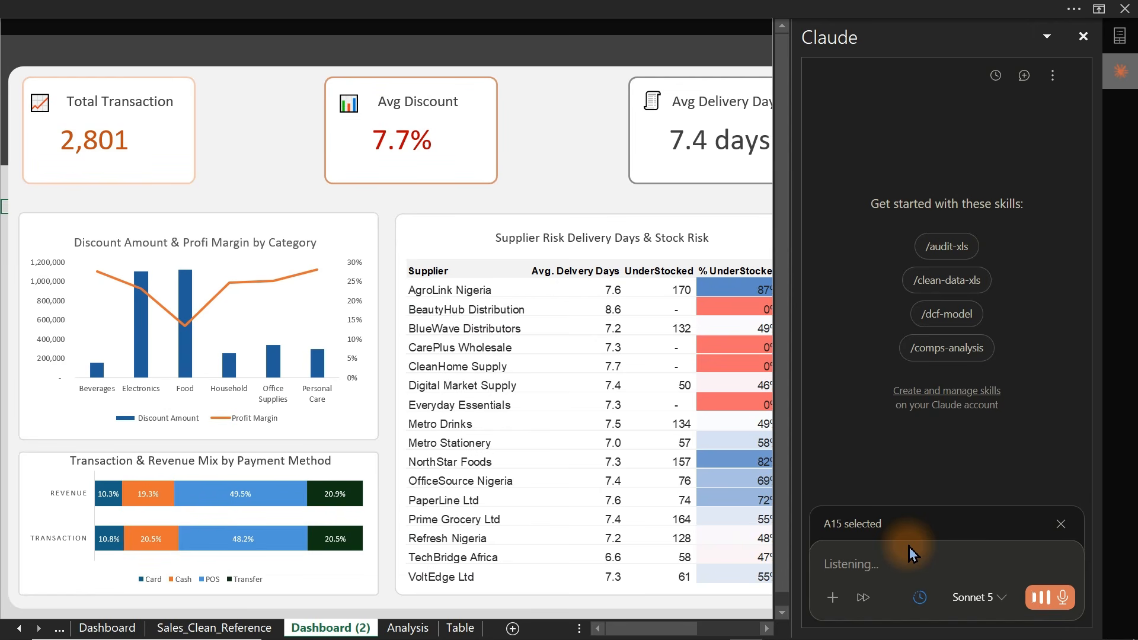
click(407, 629)
click(316, 516)
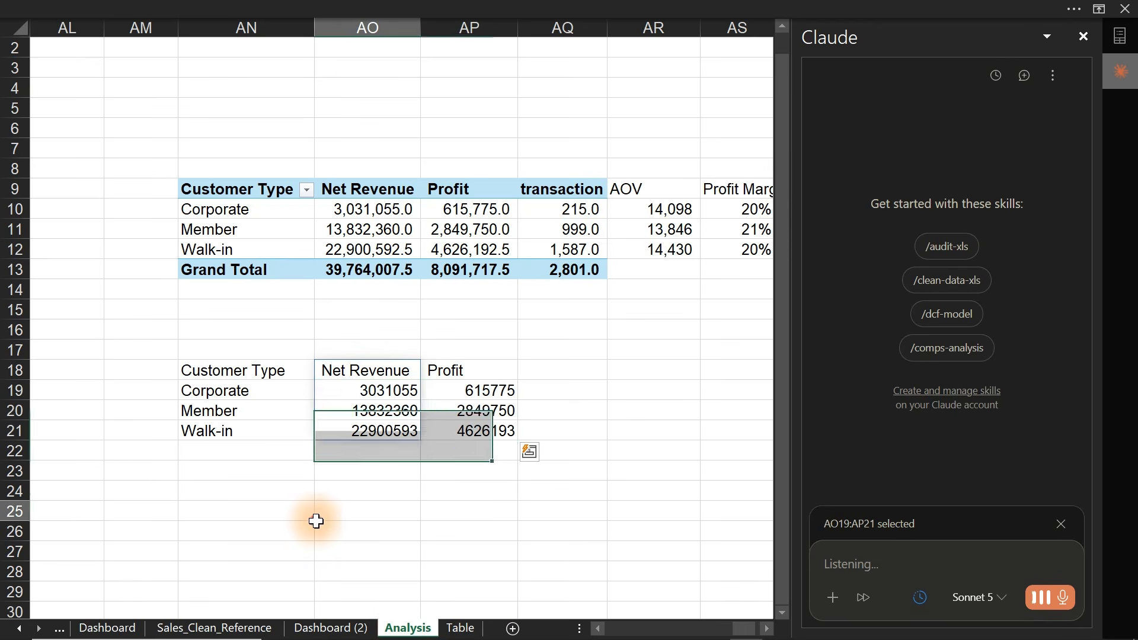
click(225, 509)
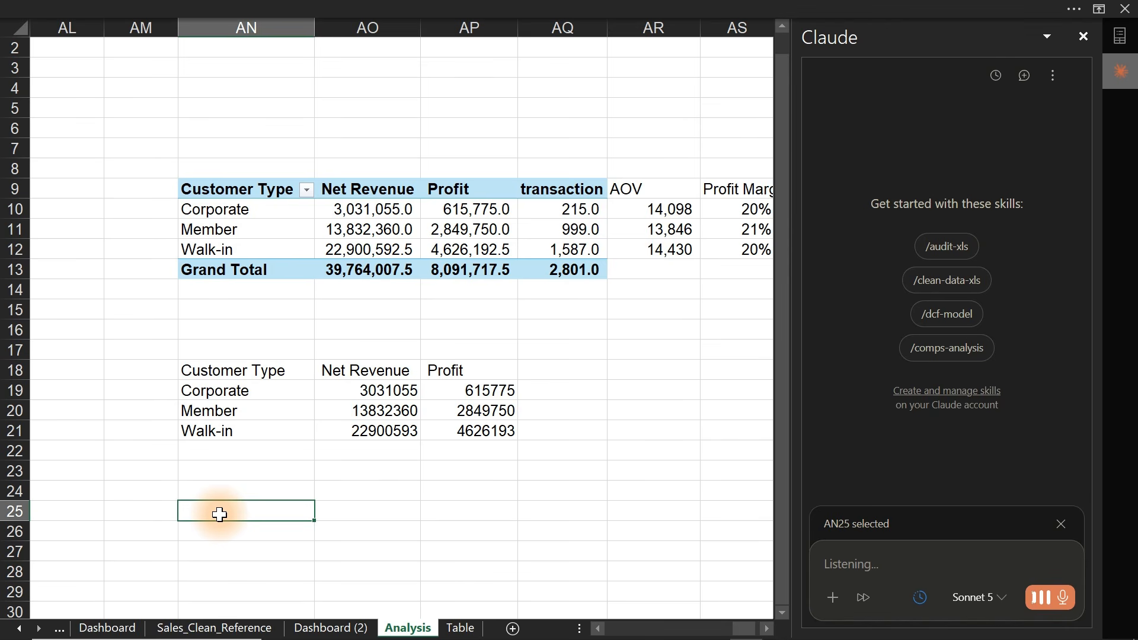
- Attach the dashboard screenshot to the dictated prompt, send it to Claude, and return to Dashboard (2)
click(1042, 597)
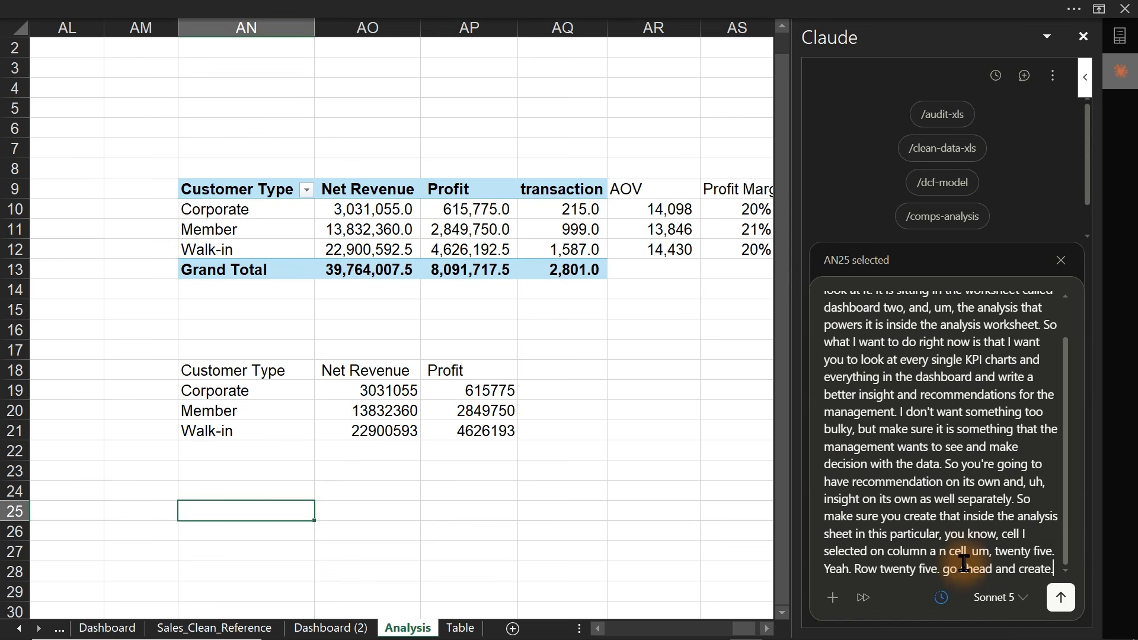
key(ctrl+v)
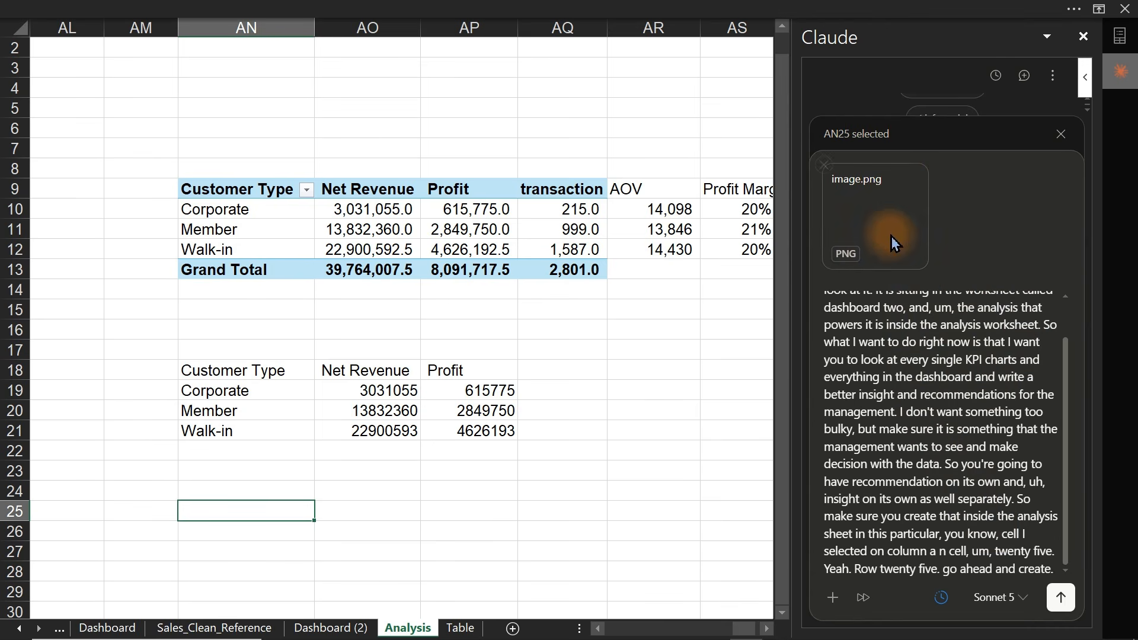
click(1061, 598)
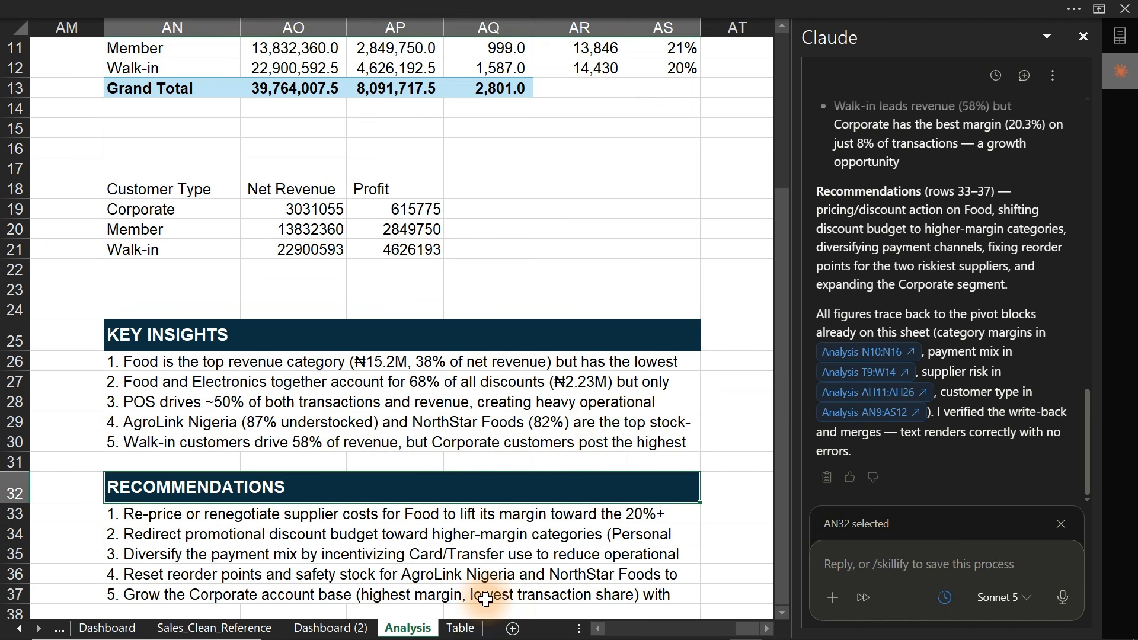
click(331, 629)
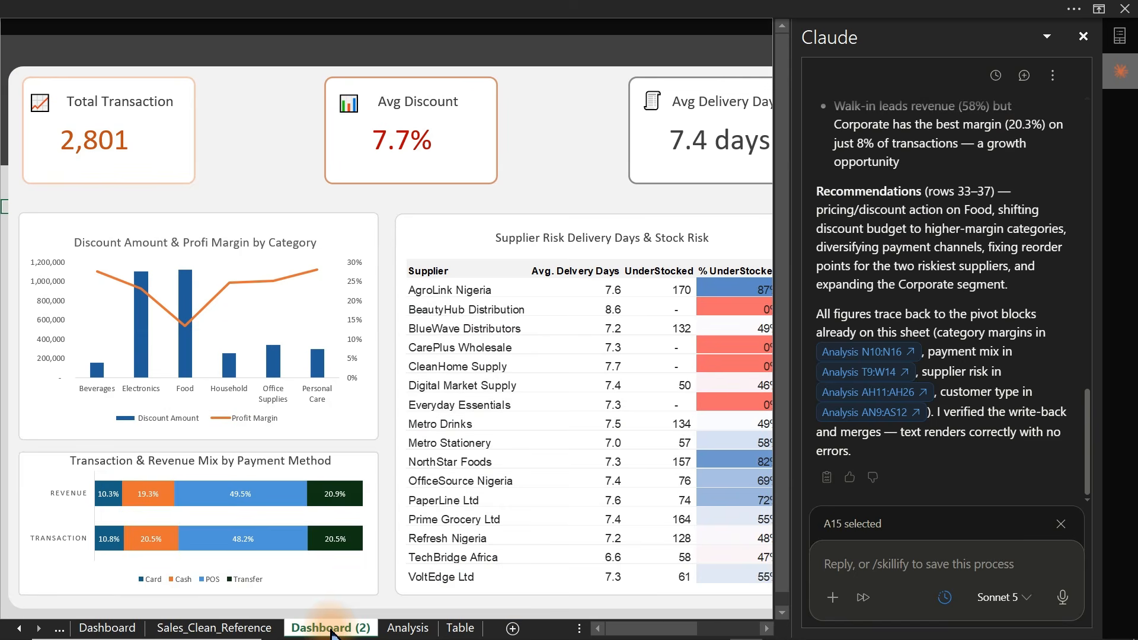
- Close the Claude pane, check the Analysis sheet output, and view the filled Insights panel on Dashboard (2)
click(1084, 37)
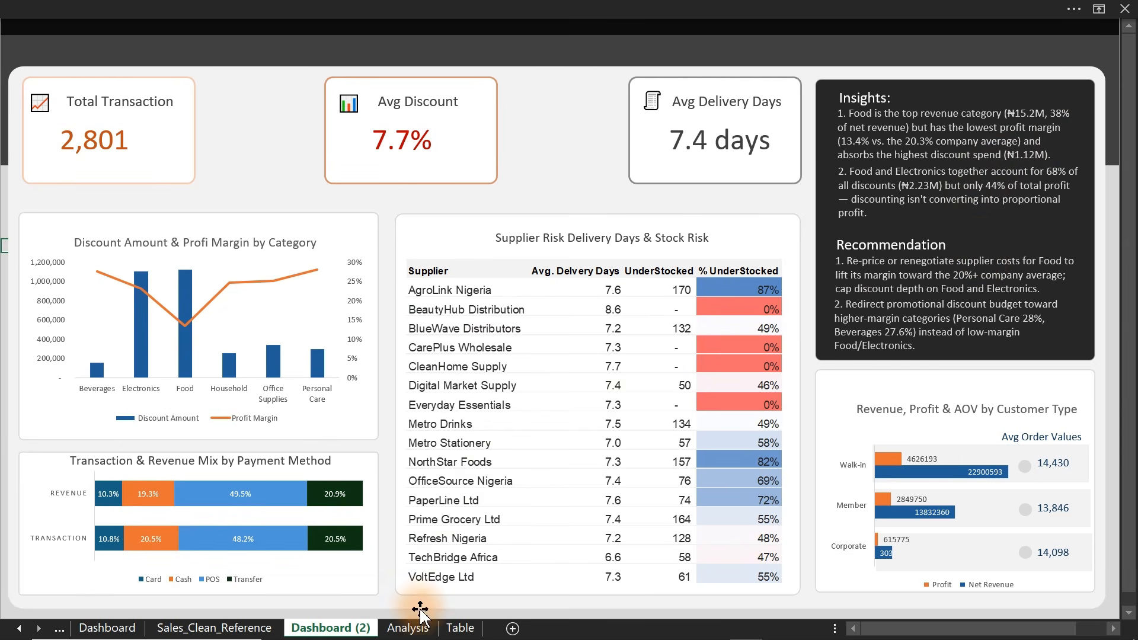
click(414, 629)
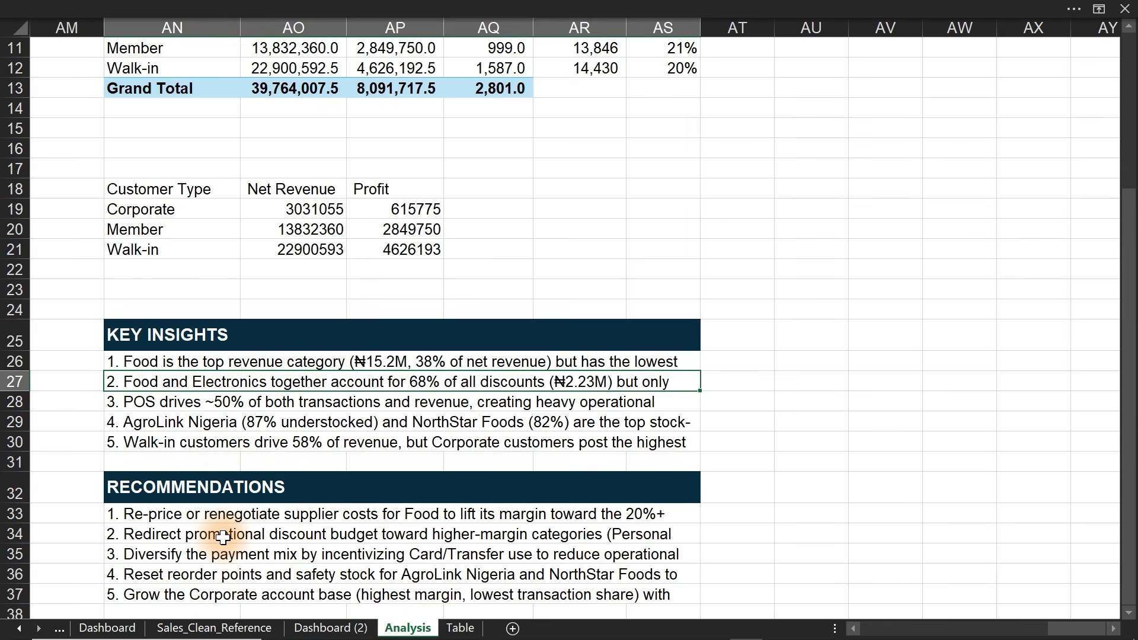
click(330, 628)
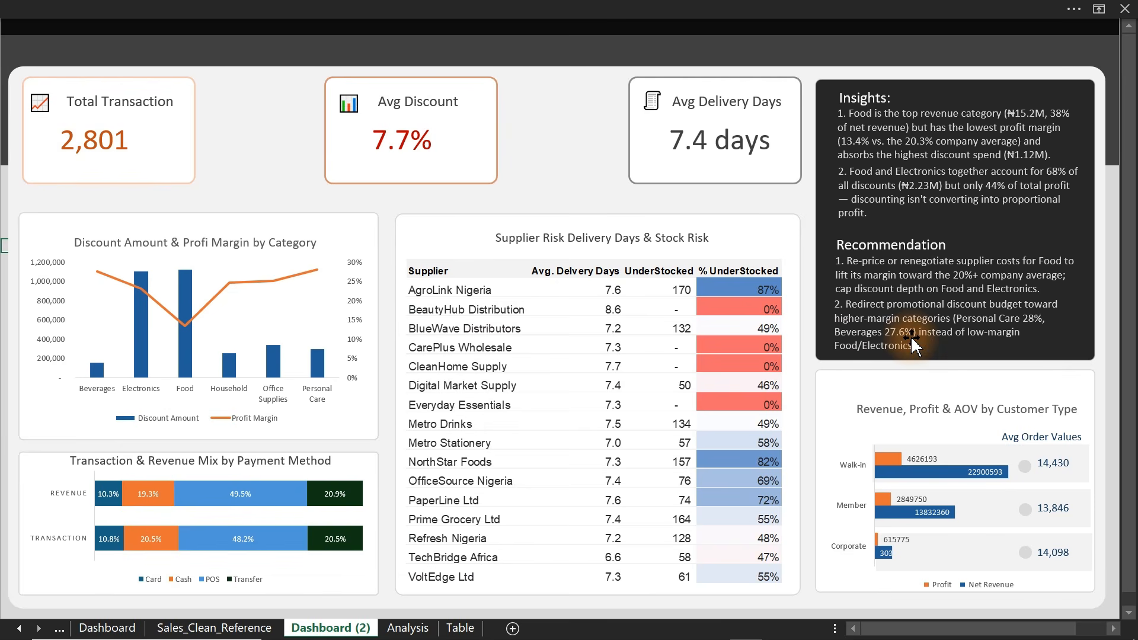
mouse_move(131, 509)
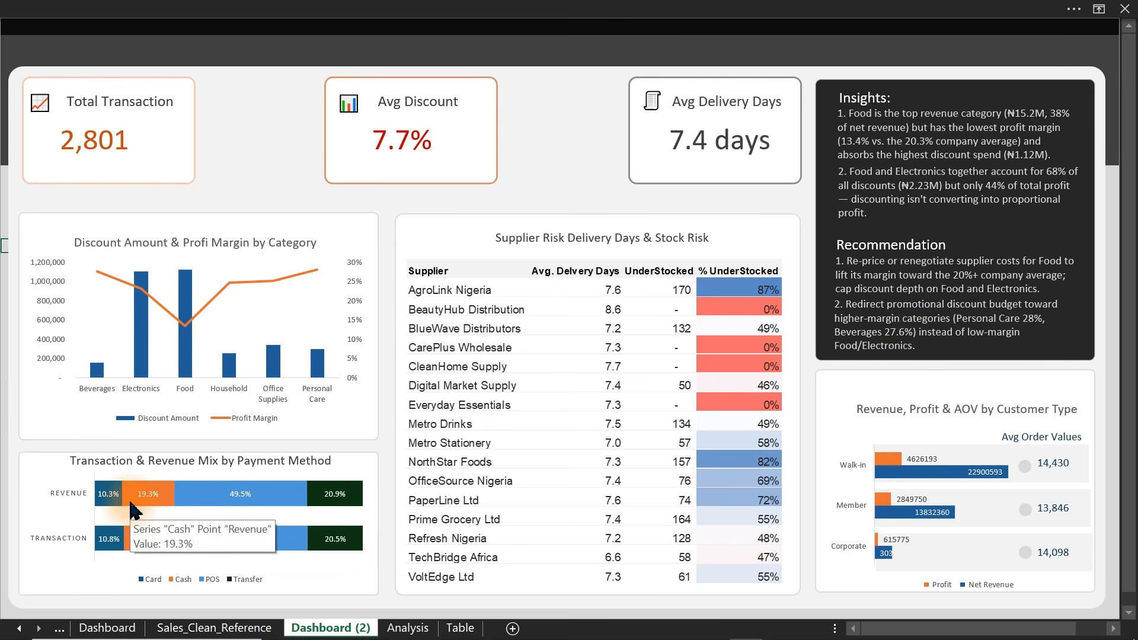